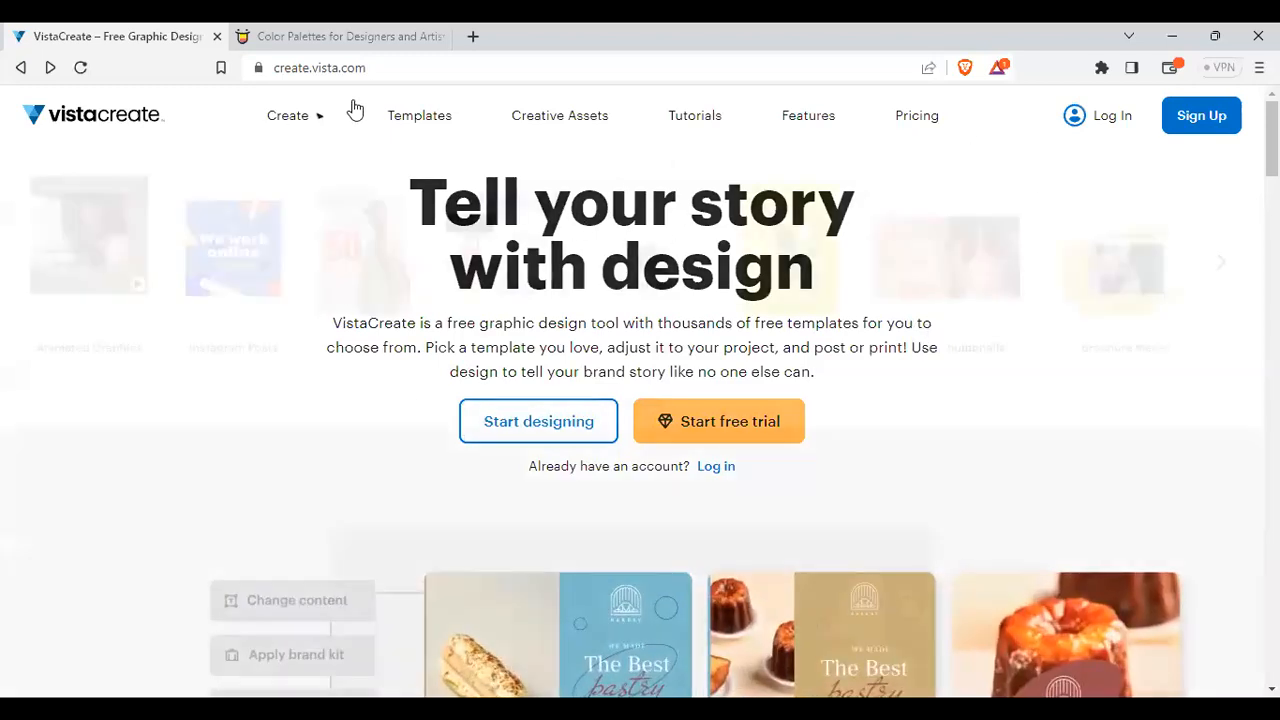
Scroll through VistaCreate's home page feature sections, then go to the Pricing Plans page
mouse_move(352, 108)
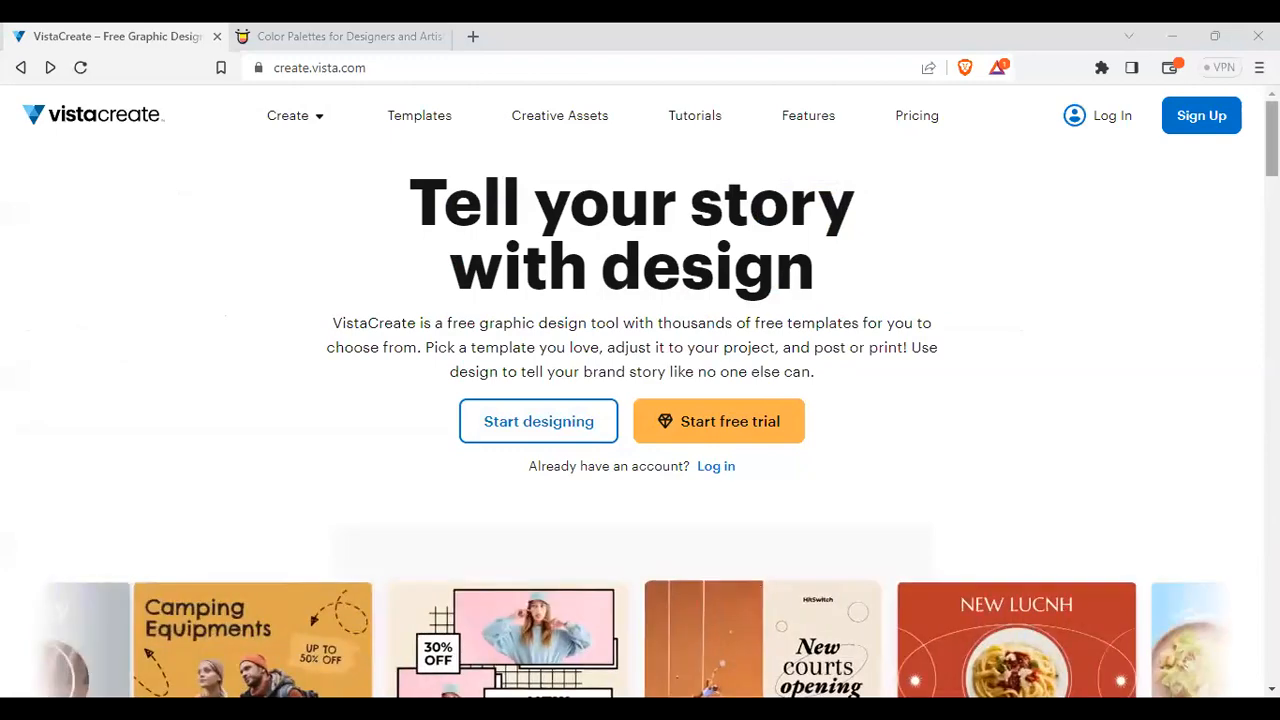
scroll(508, 430, "down", 10)
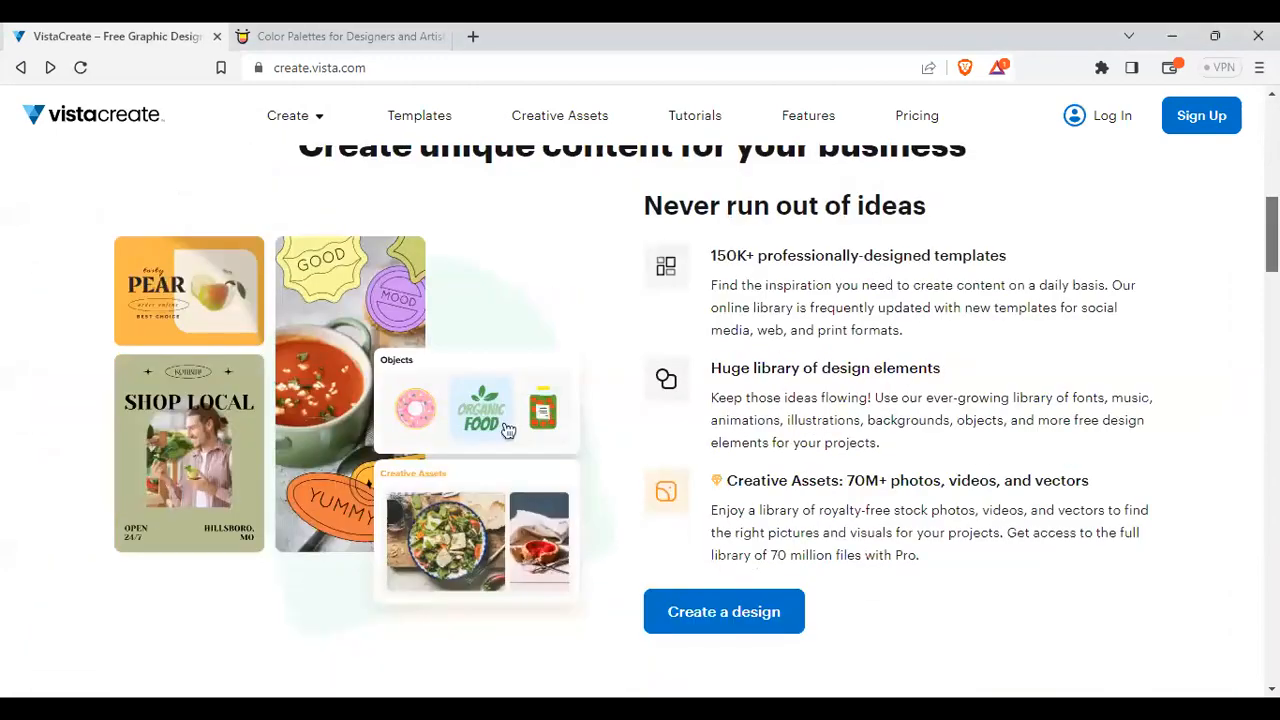
scroll(640, 420, "down", 8)
scroll(640, 420, "up", 18)
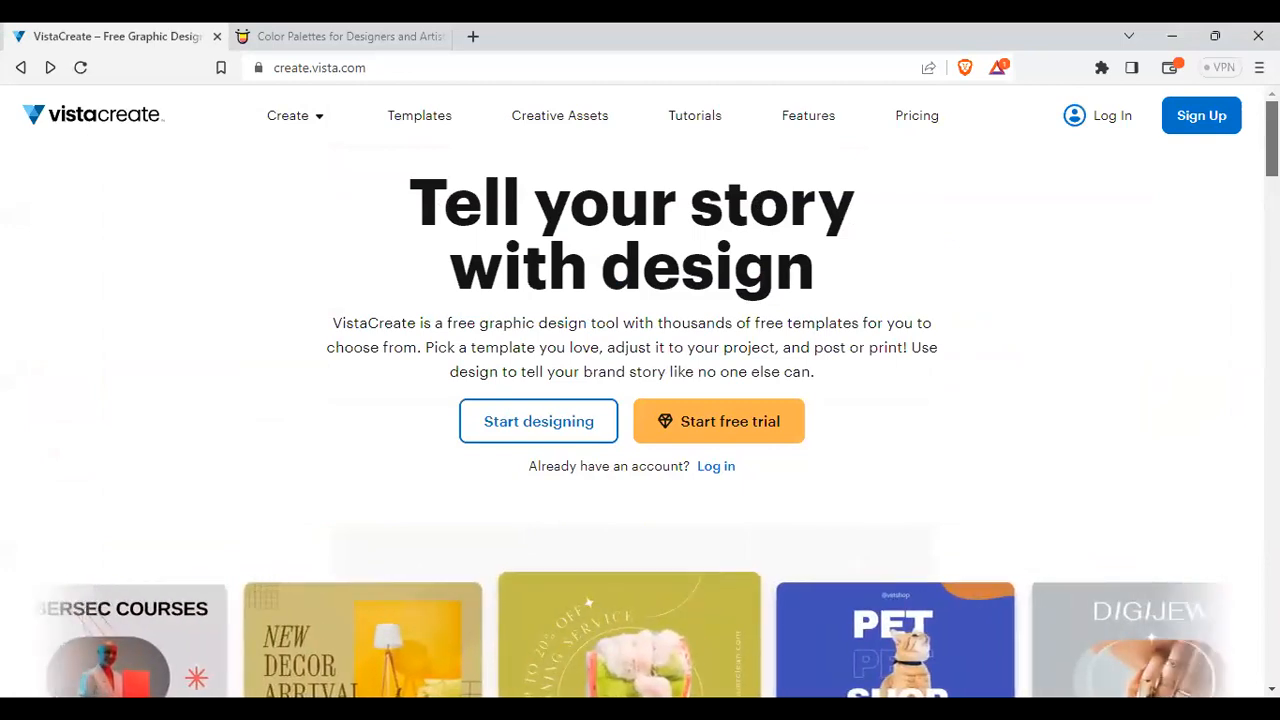
scroll(508, 469, "down", 7)
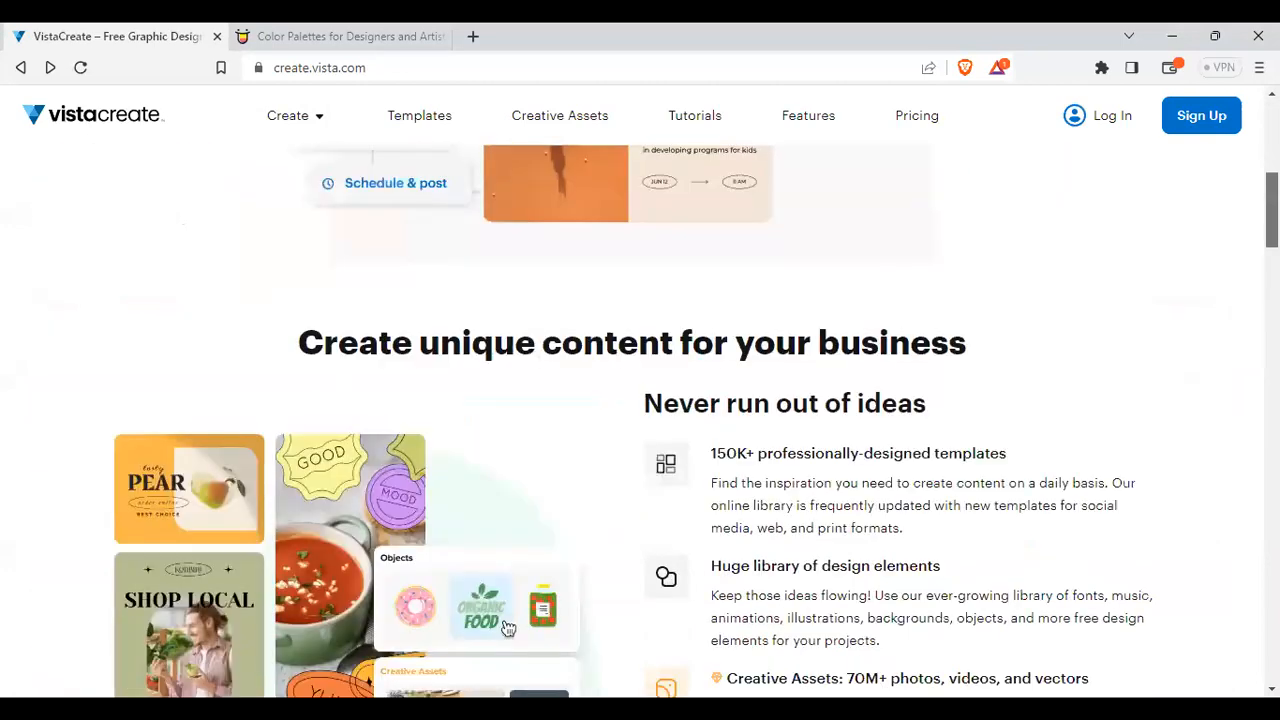
scroll(508, 469, "up", 7)
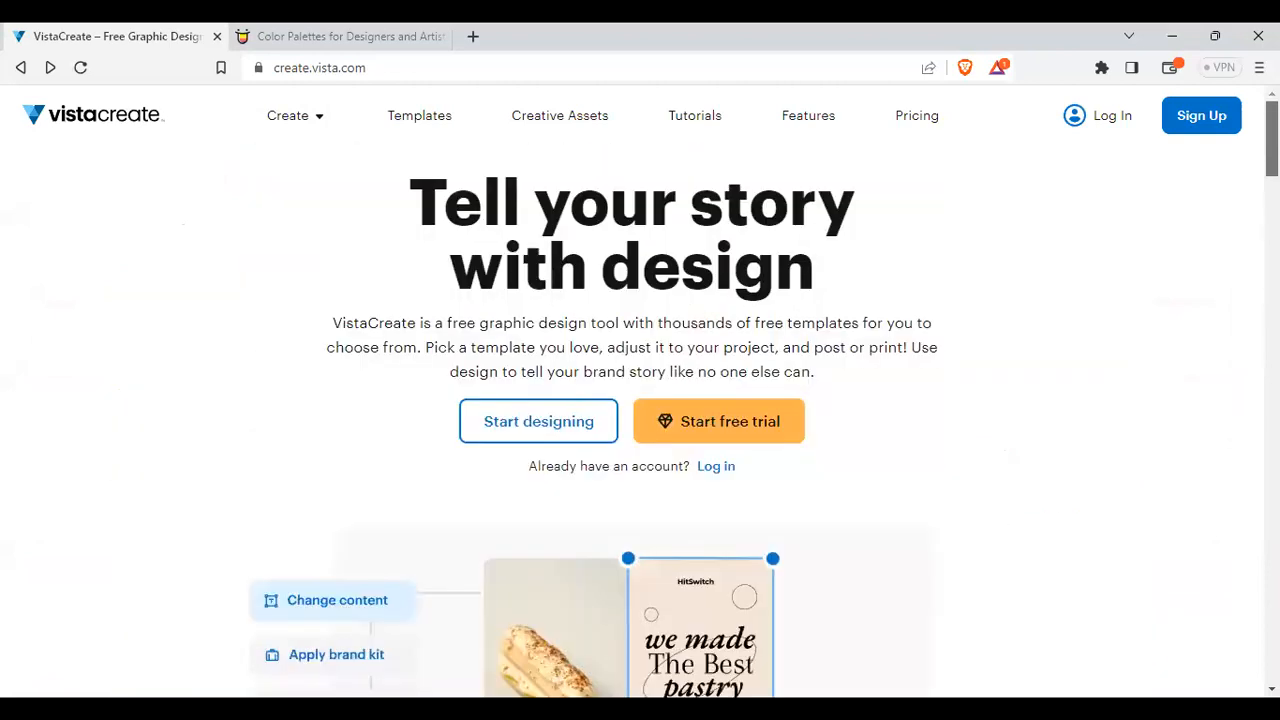
left_click(912, 124)
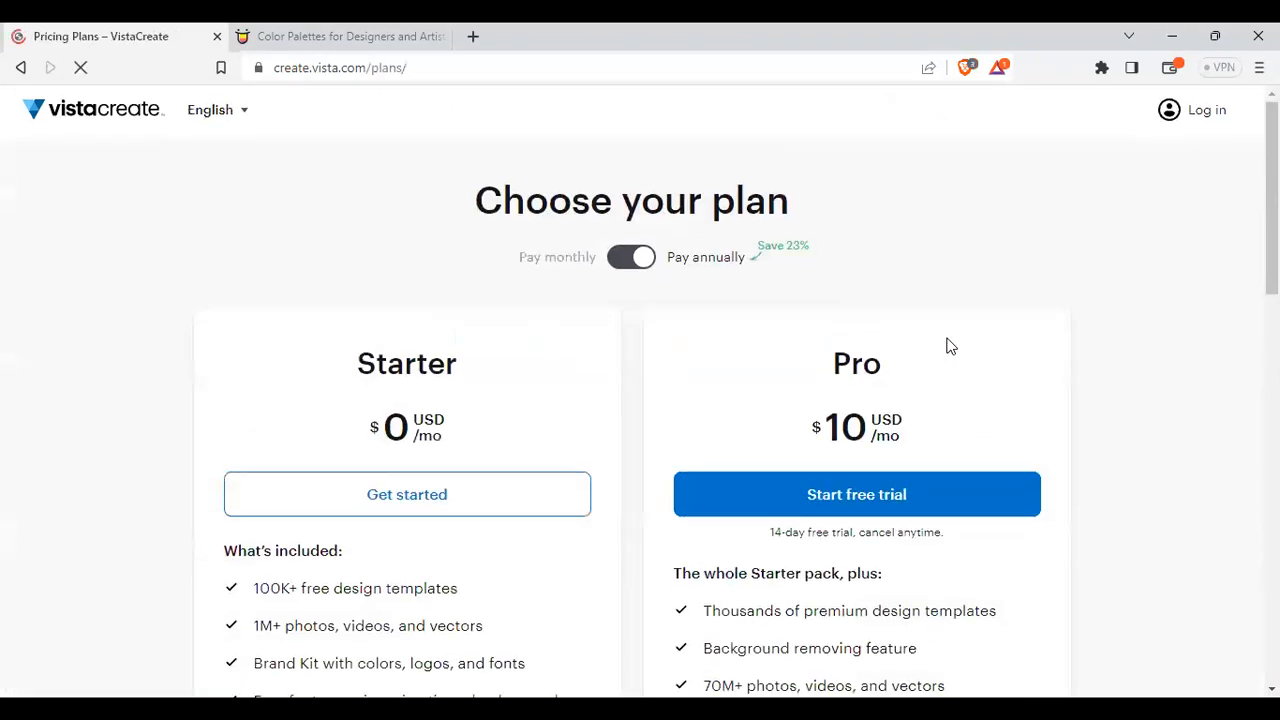
Compare the Starter ($0/mo) and Pro ($10/mo) plan cards, then switch to Color Hunt
scroll(943, 343, "down", 5)
scroll(465, 378, "up", 3)
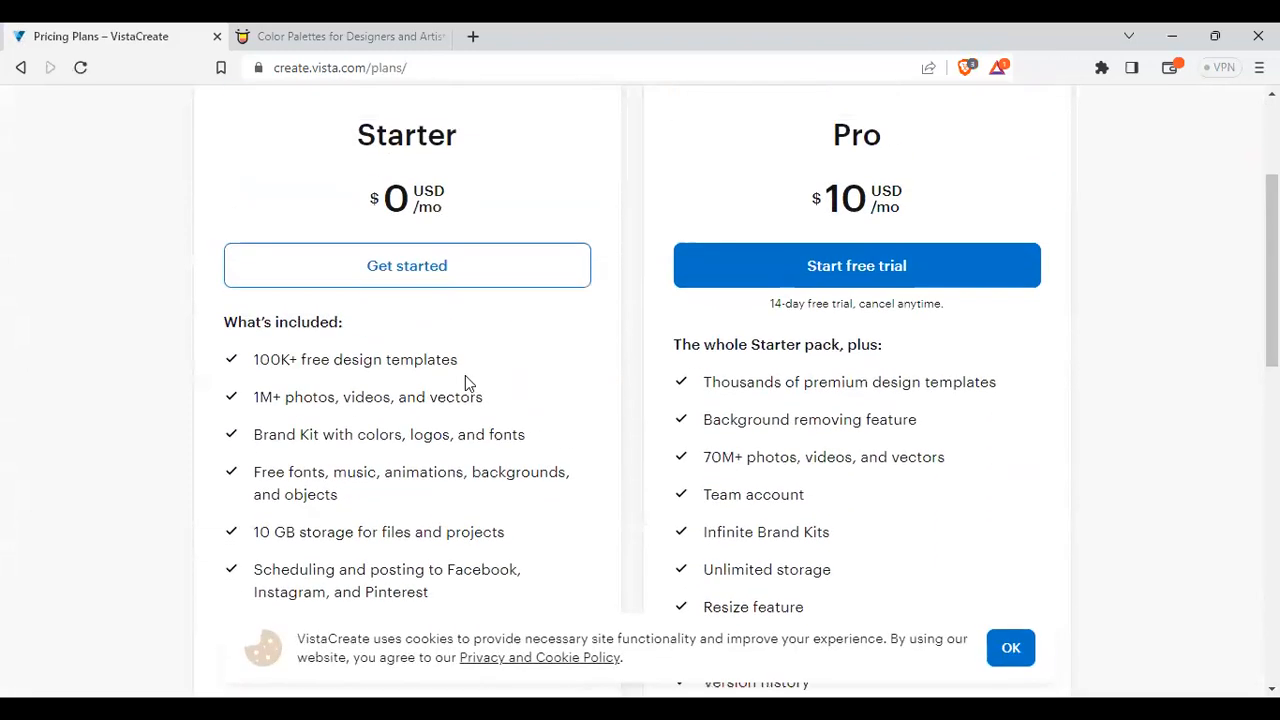
scroll(461, 346, "down", 2)
scroll(461, 346, "up", 2)
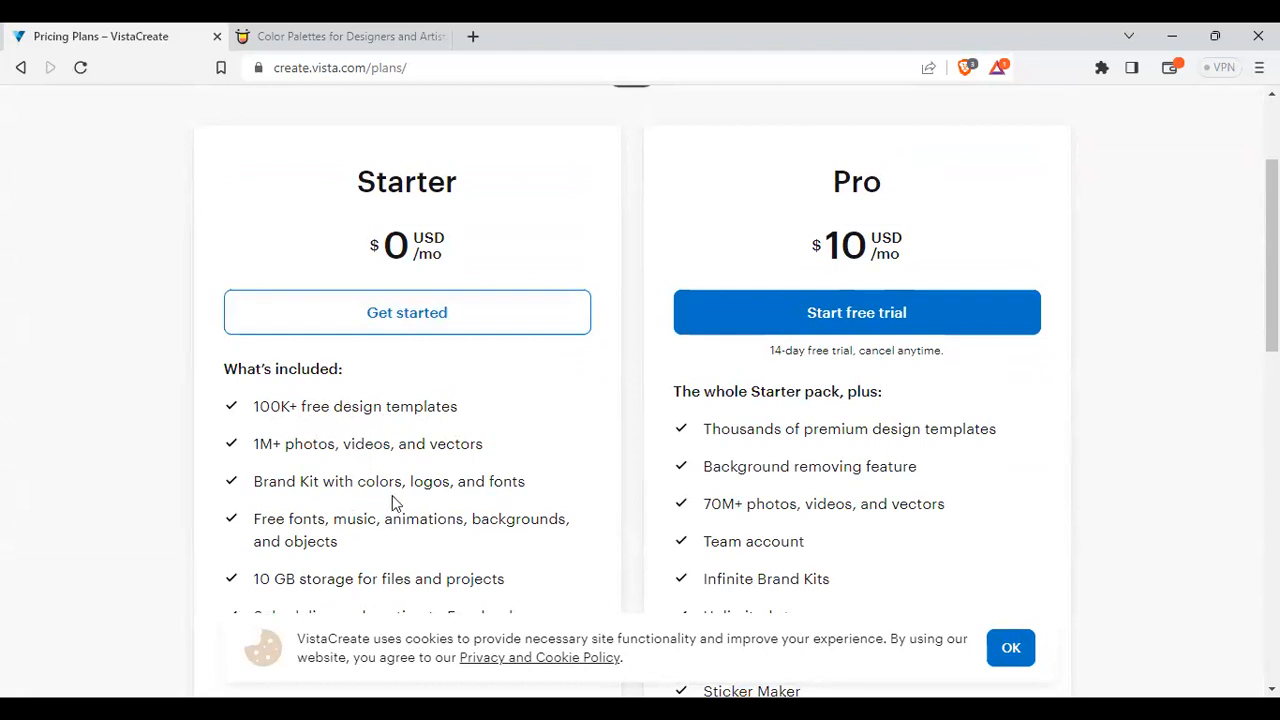
scroll(437, 482, "down", 2)
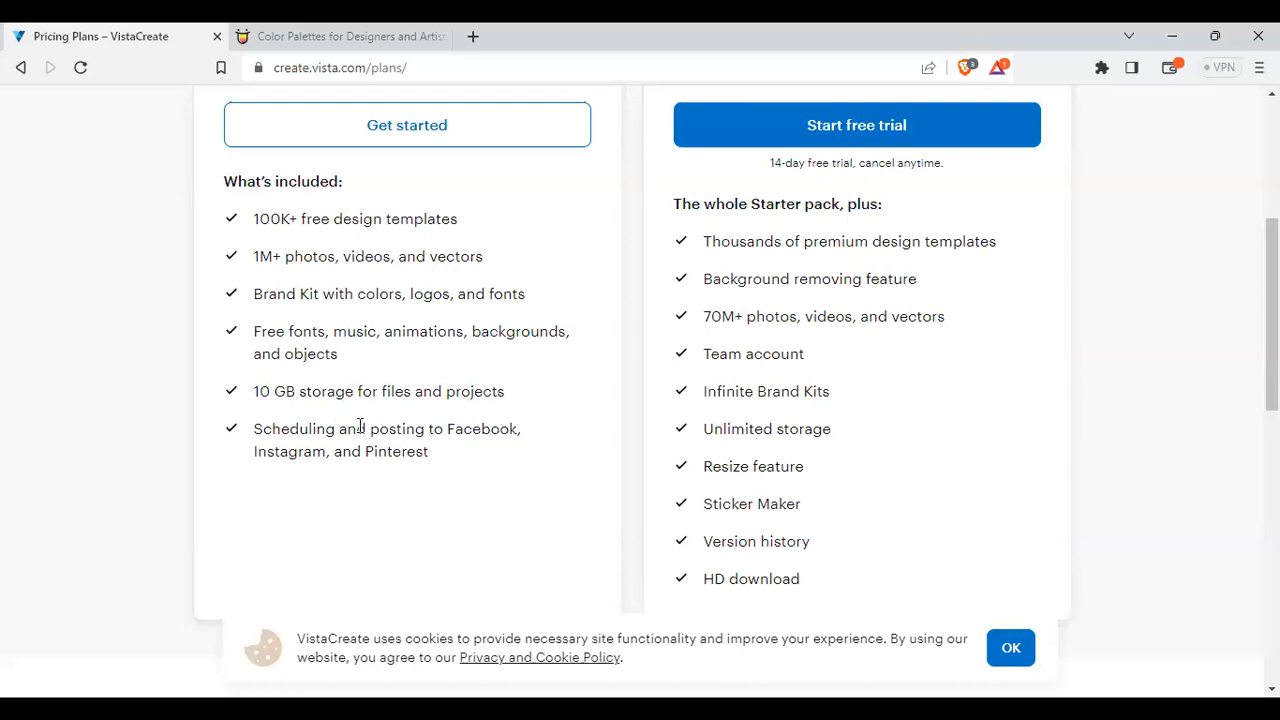
scroll(425, 421, "up", 4)
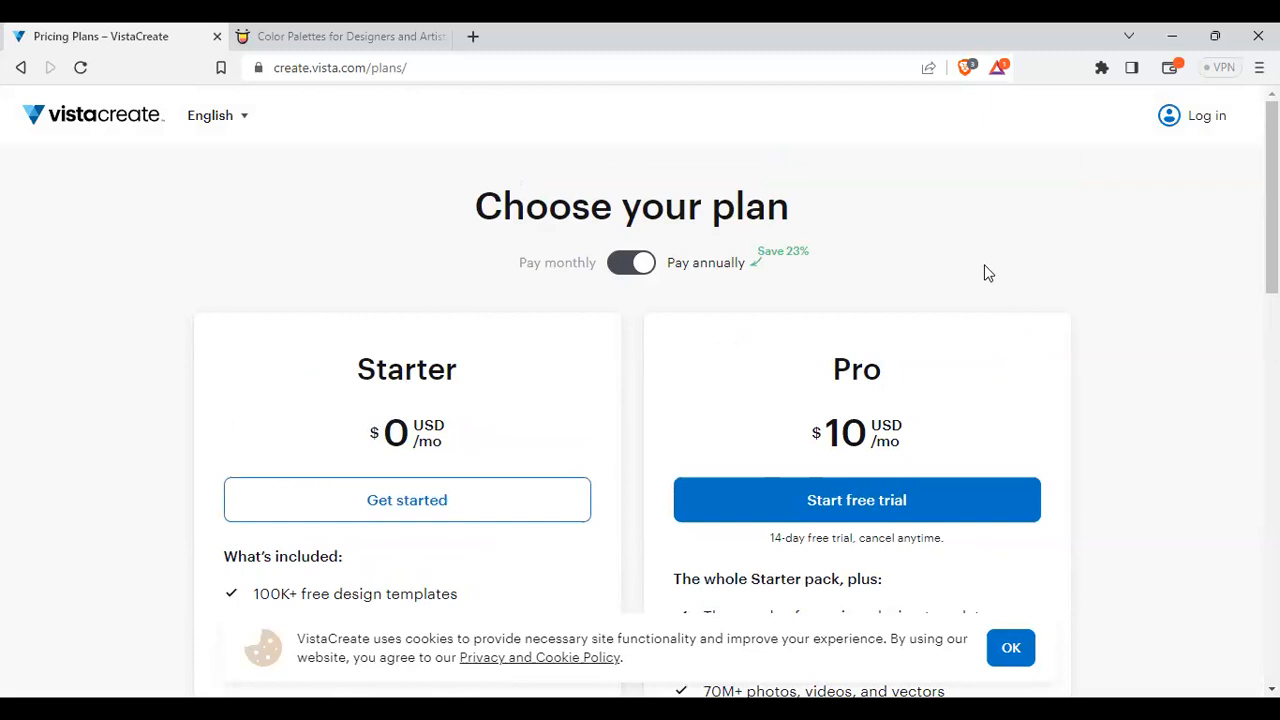
scroll(1091, 366, "down", 2)
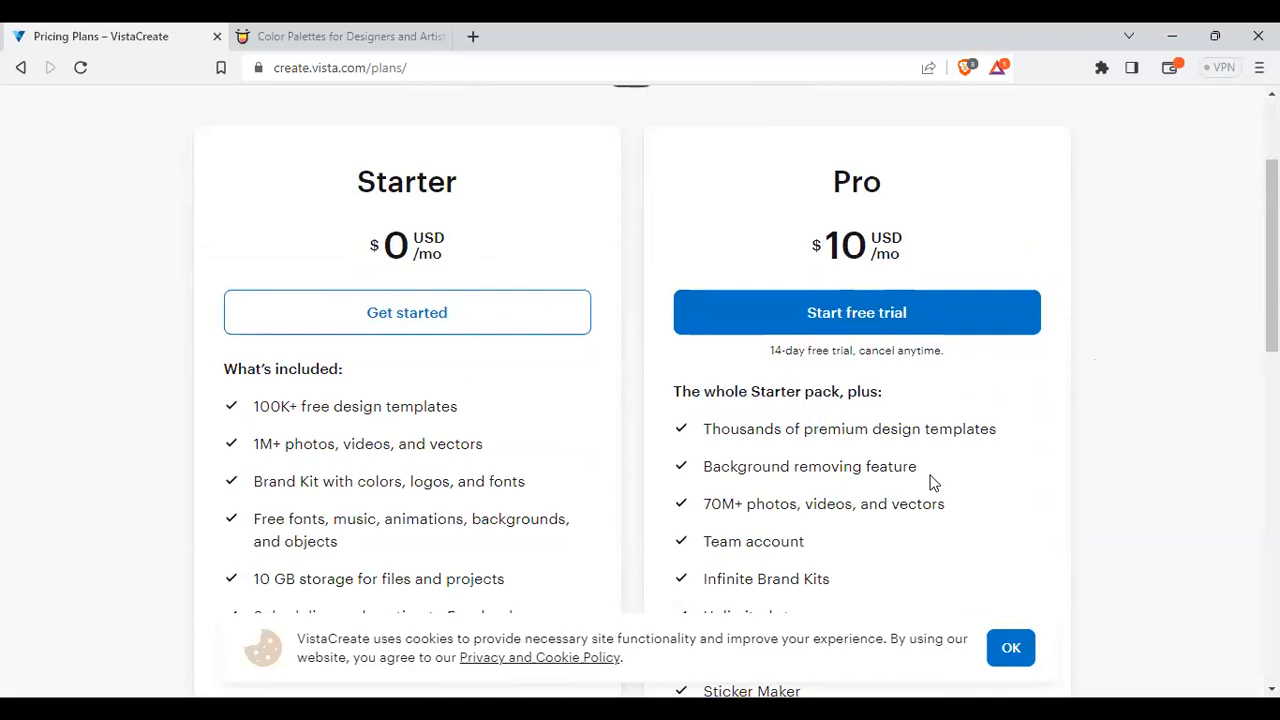
scroll(928, 456, "down", 3)
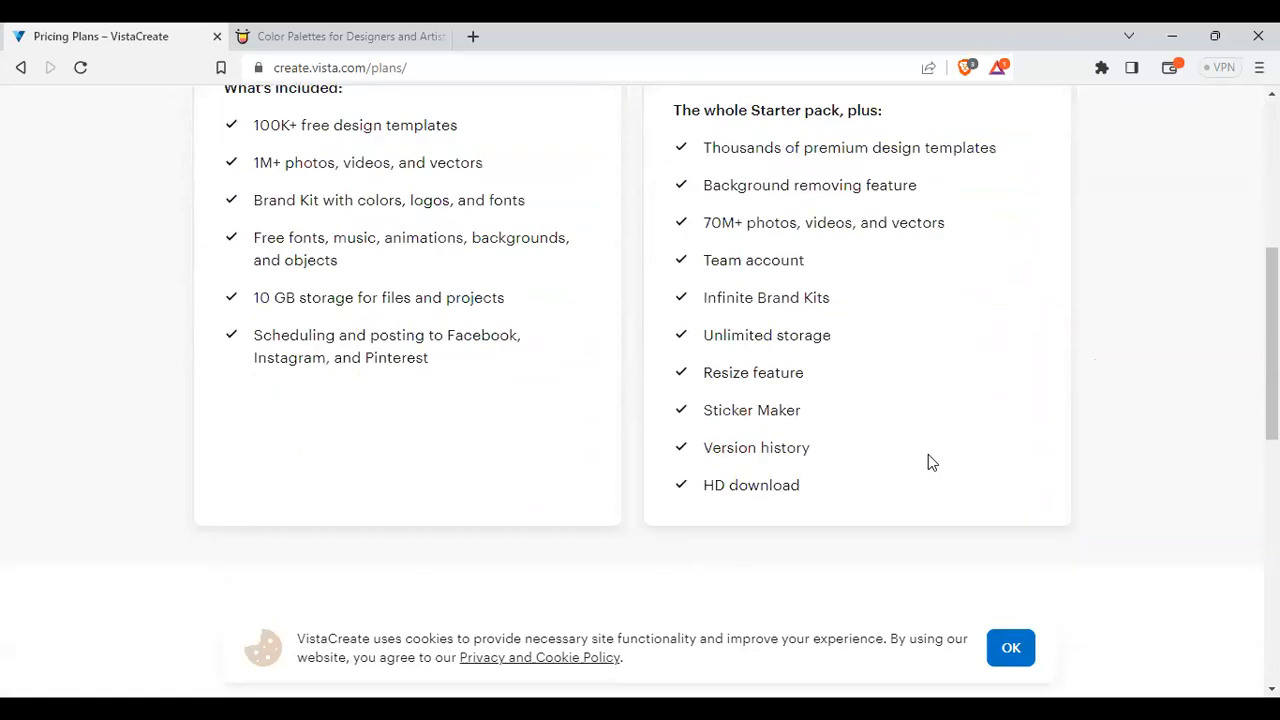
scroll(928, 454, "up", 2)
scroll(423, 443, "up", 3)
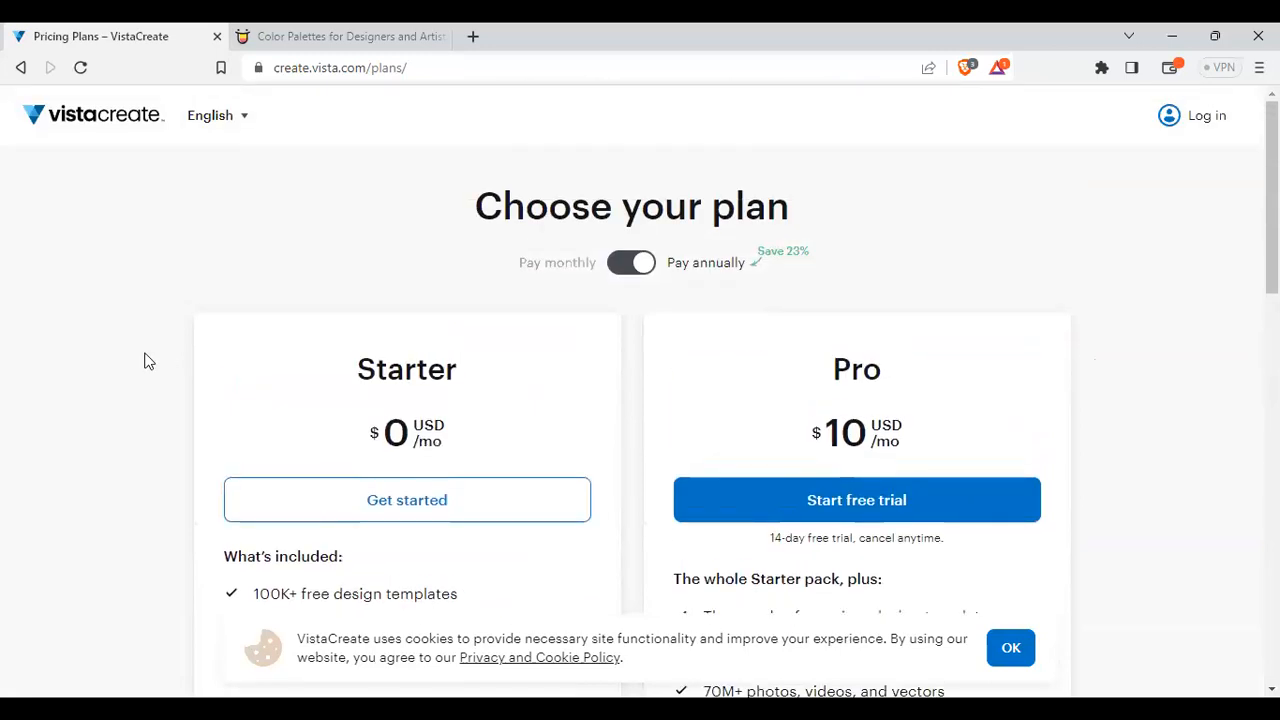
scroll(406, 403, "down", 3)
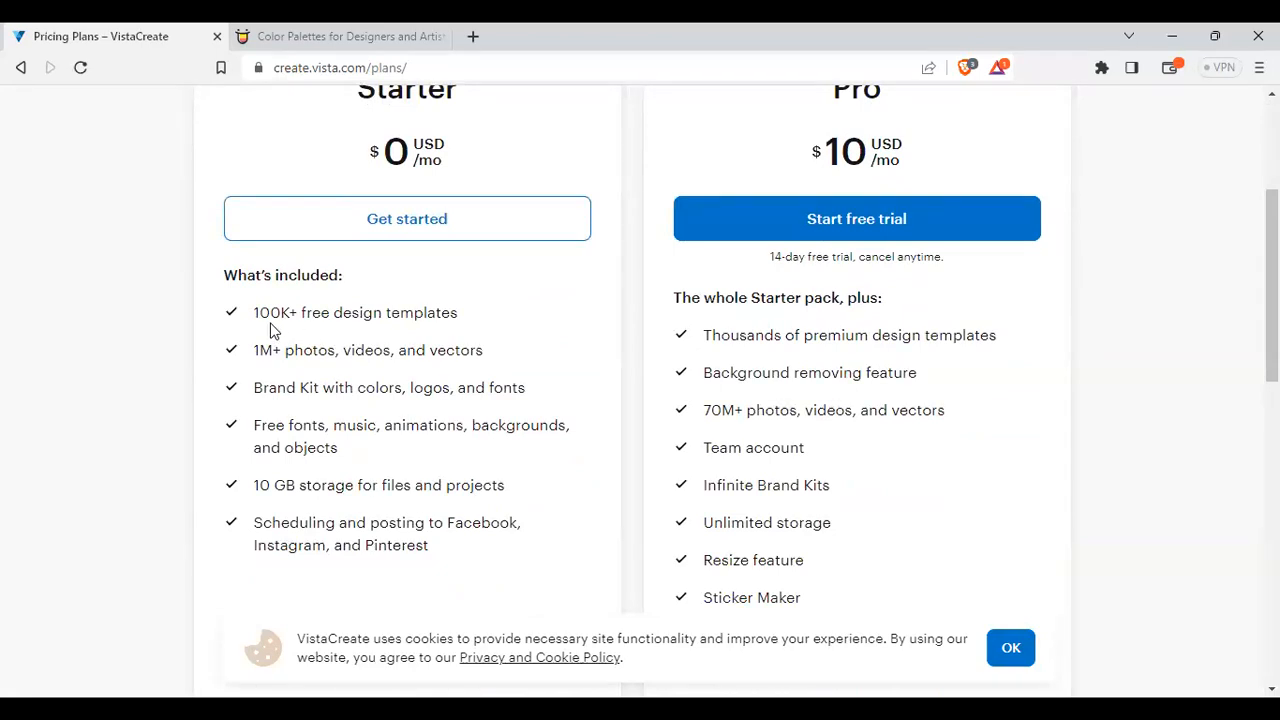
scroll(341, 370, "up", 3)
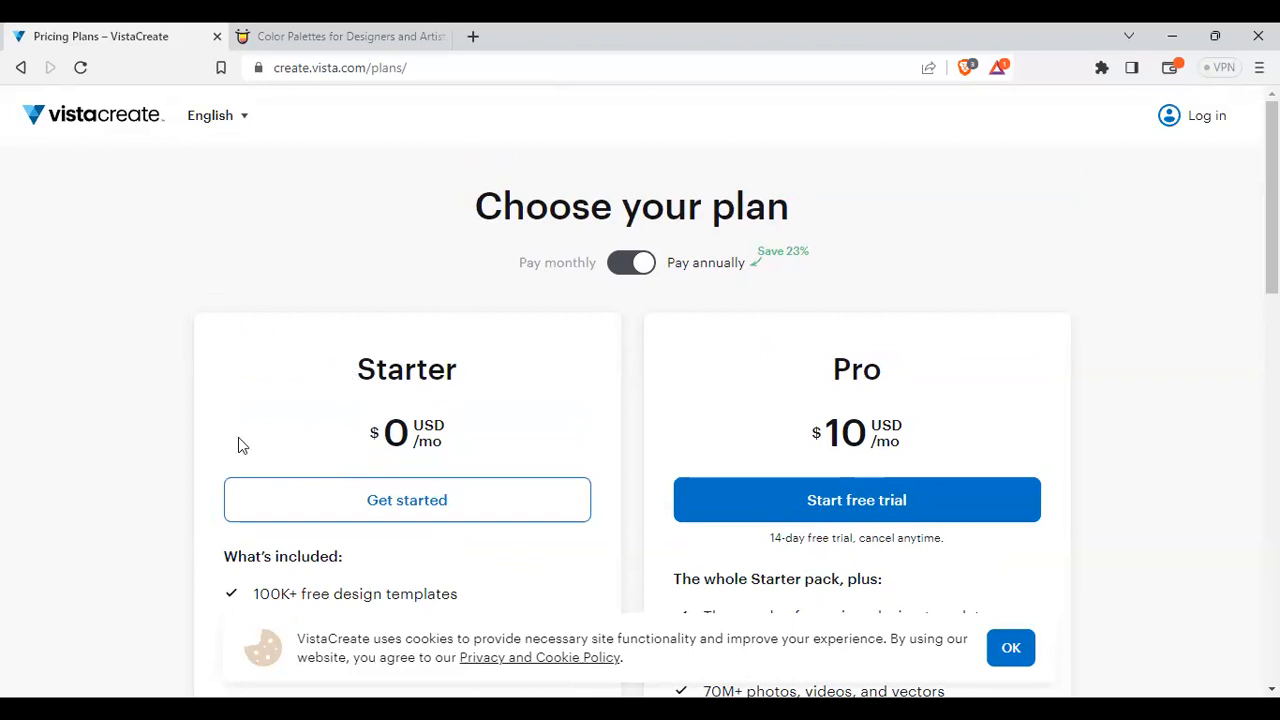
left_click(285, 36)
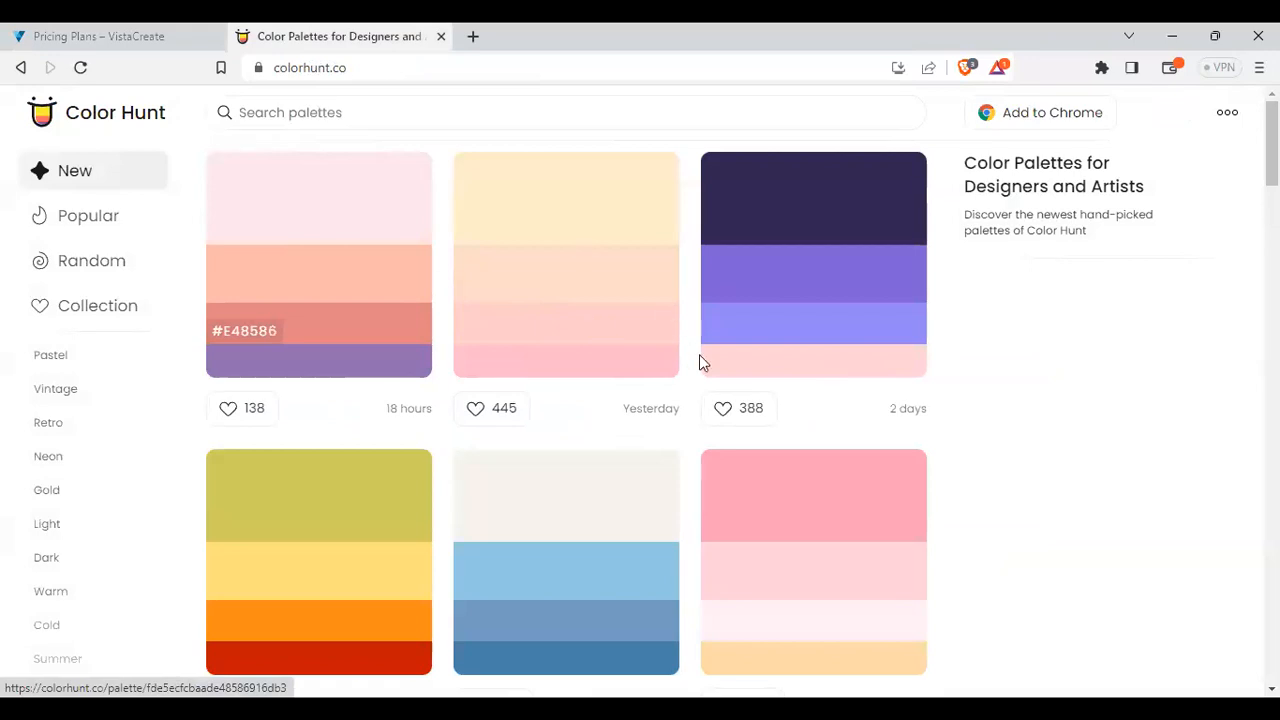
Browse Color Hunt's New palette feed, then switch over to the Word document
scroll(737, 432, "down", 8)
scroll(737, 432, "up", 8)
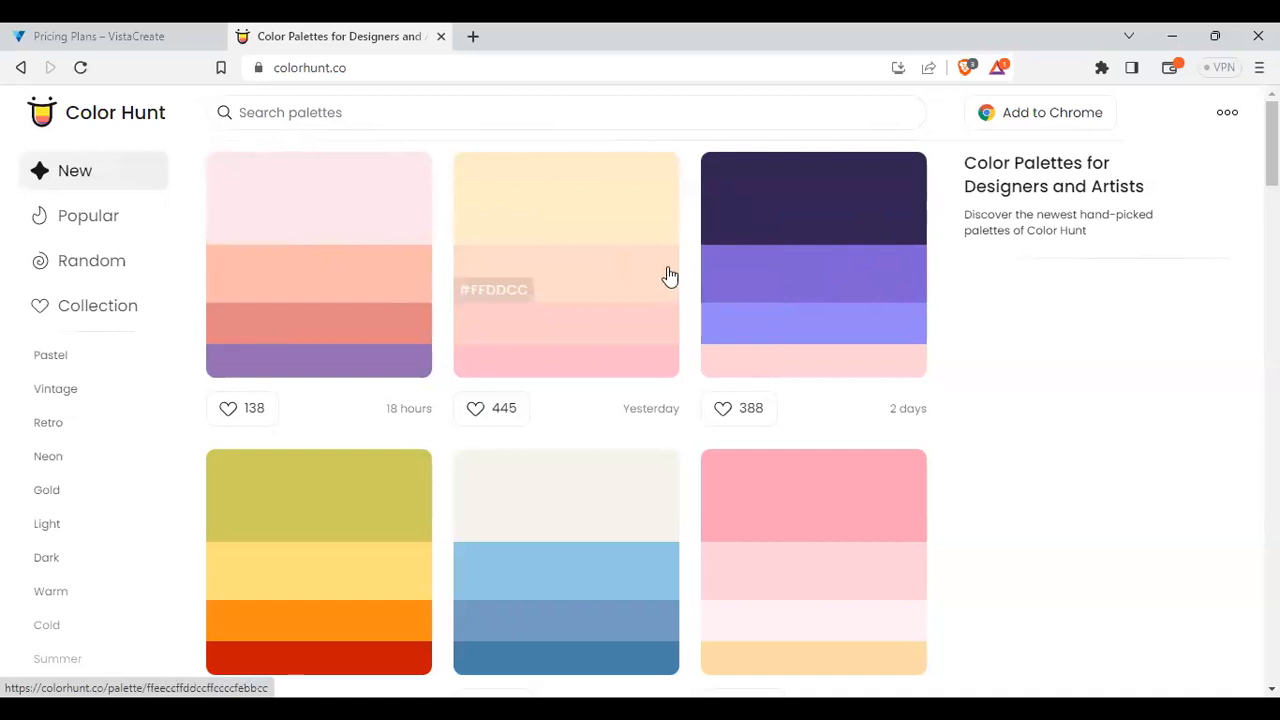
scroll(808, 277, "down", 4)
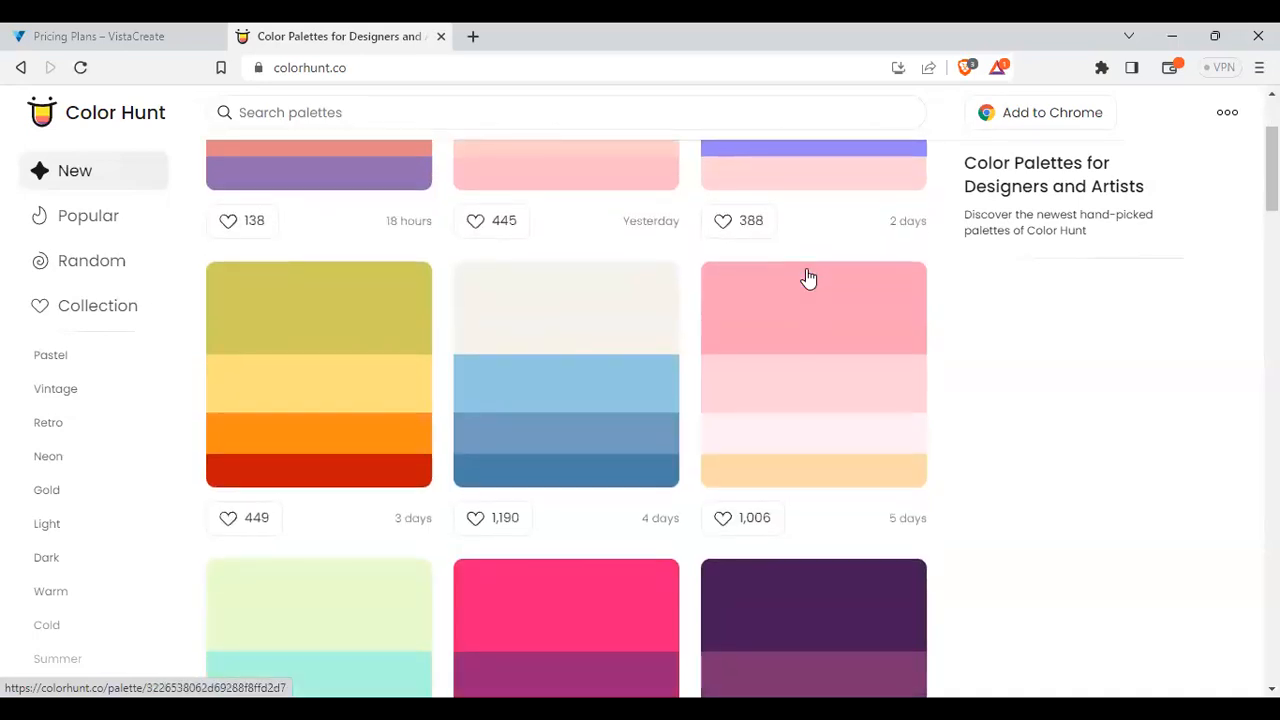
scroll(808, 277, "down", 2)
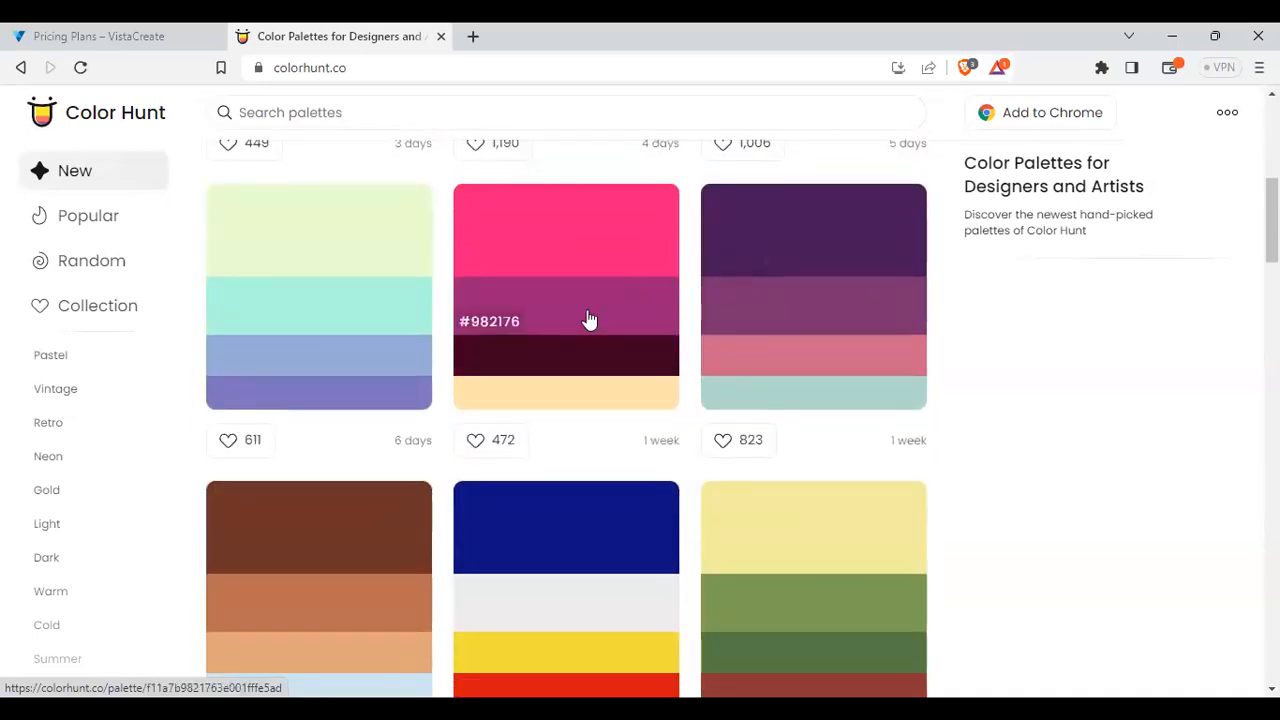
scroll(590, 340, "up", 7)
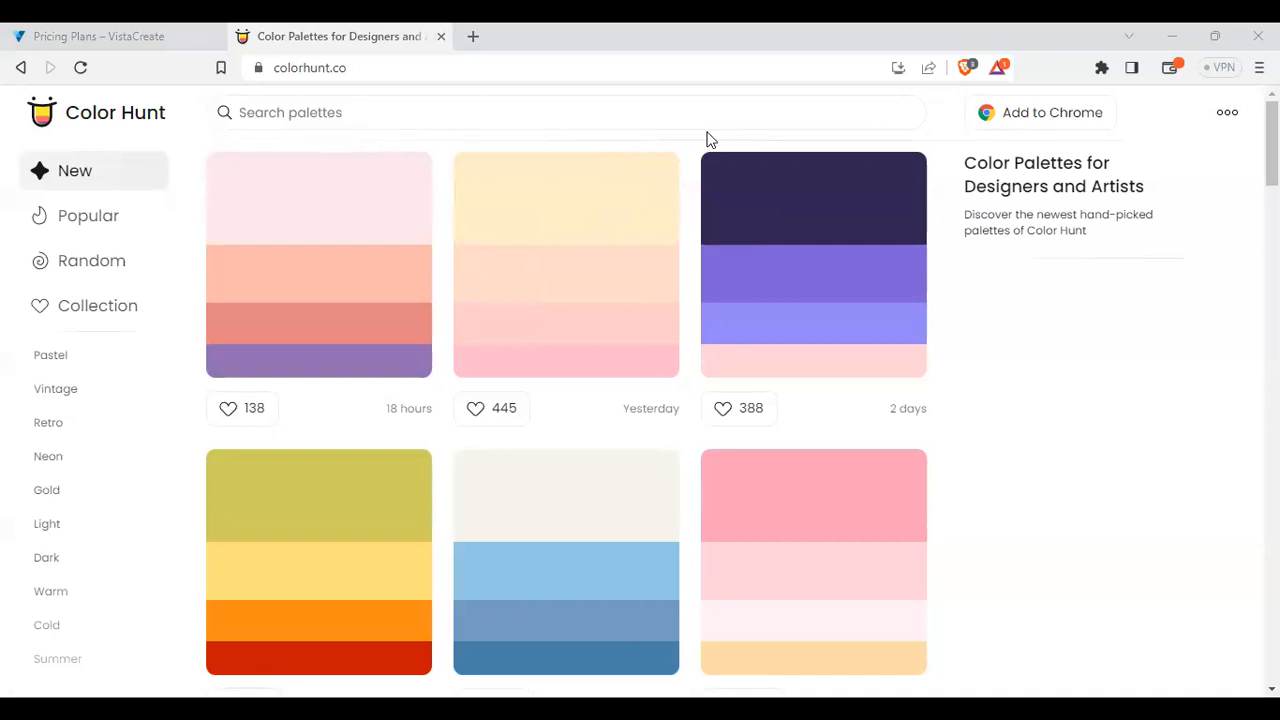
key("alt+Tab")
key("alt+Tab")
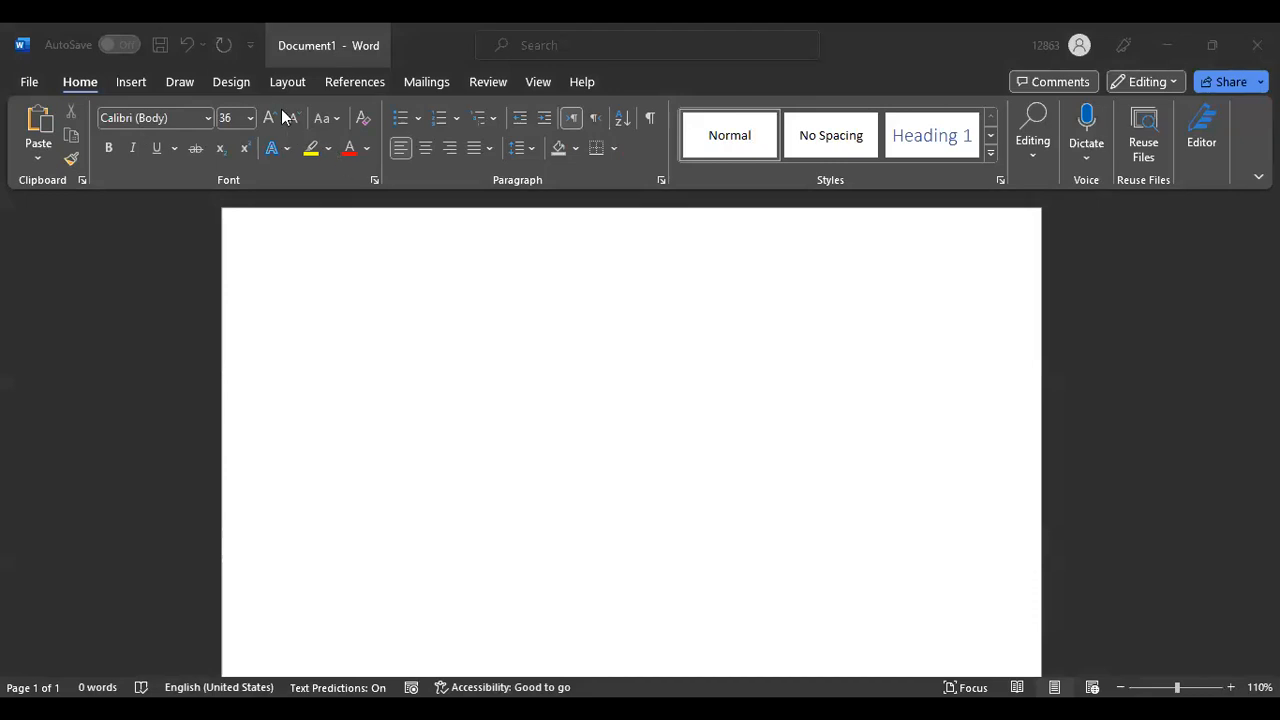
Insert a blue-style WordArt box reading 'Your text here' on the blank page
left_click(131, 84)
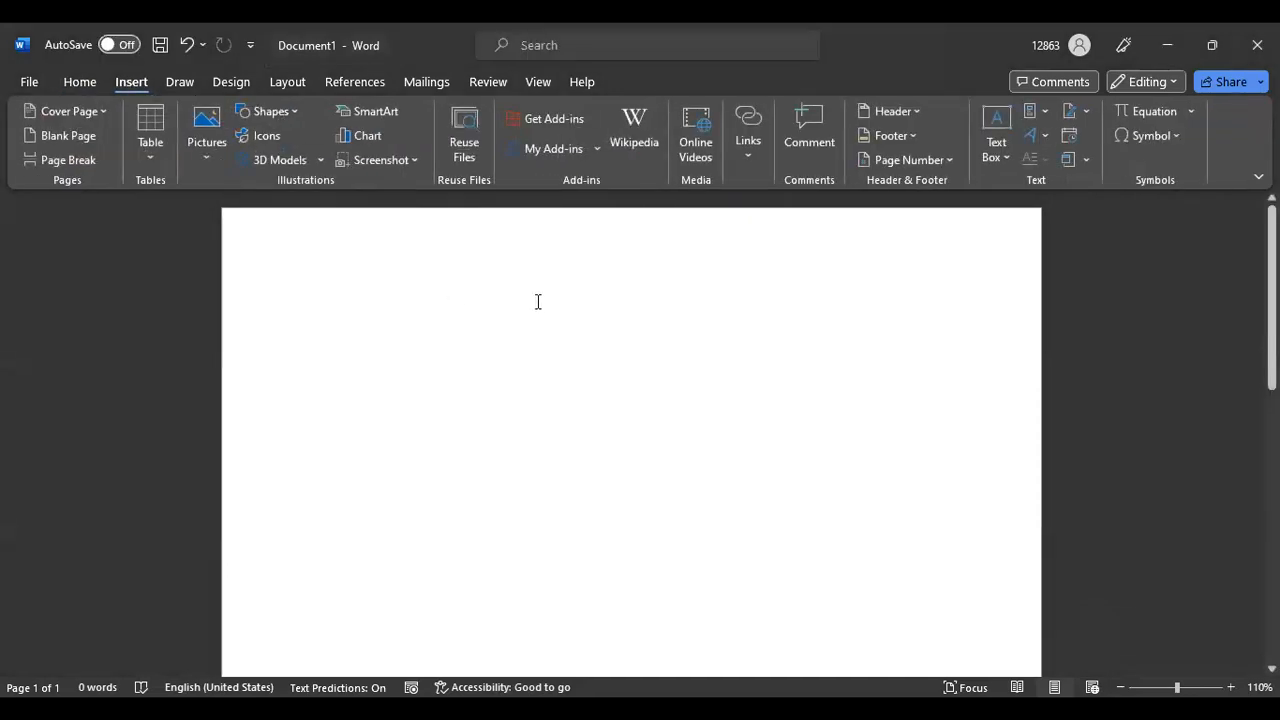
left_click(1043, 137)
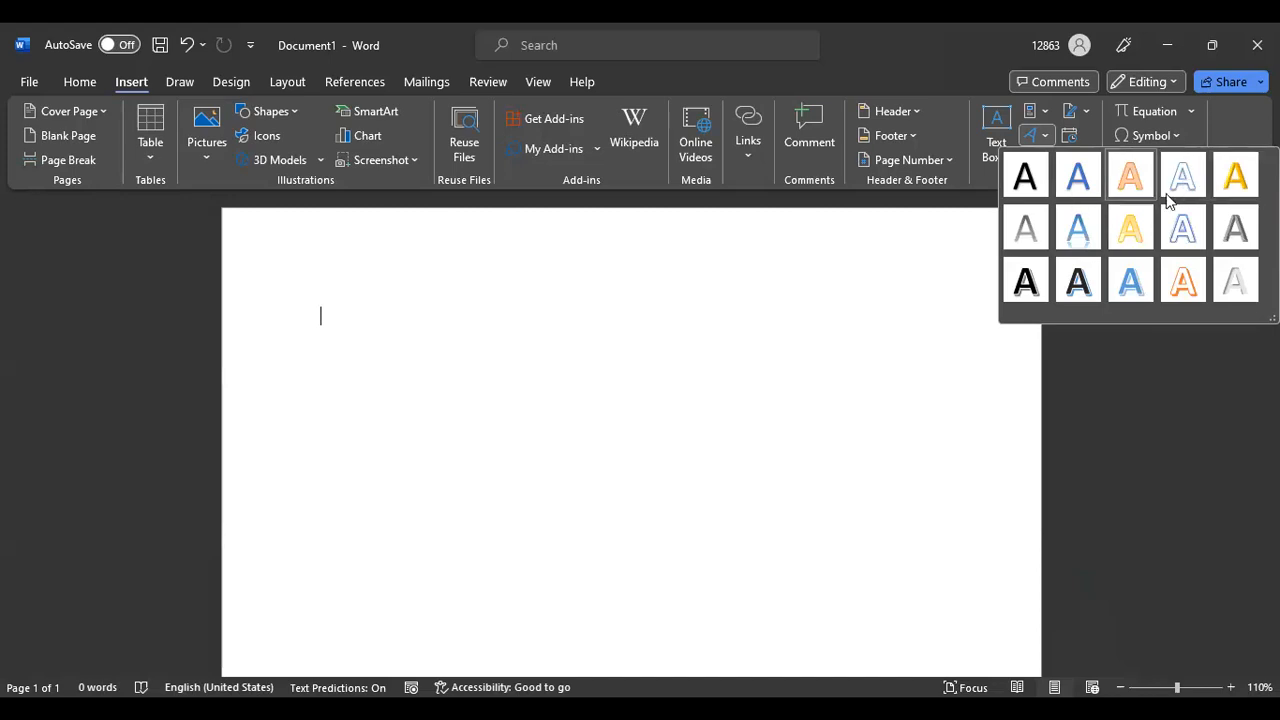
left_click(1081, 178)
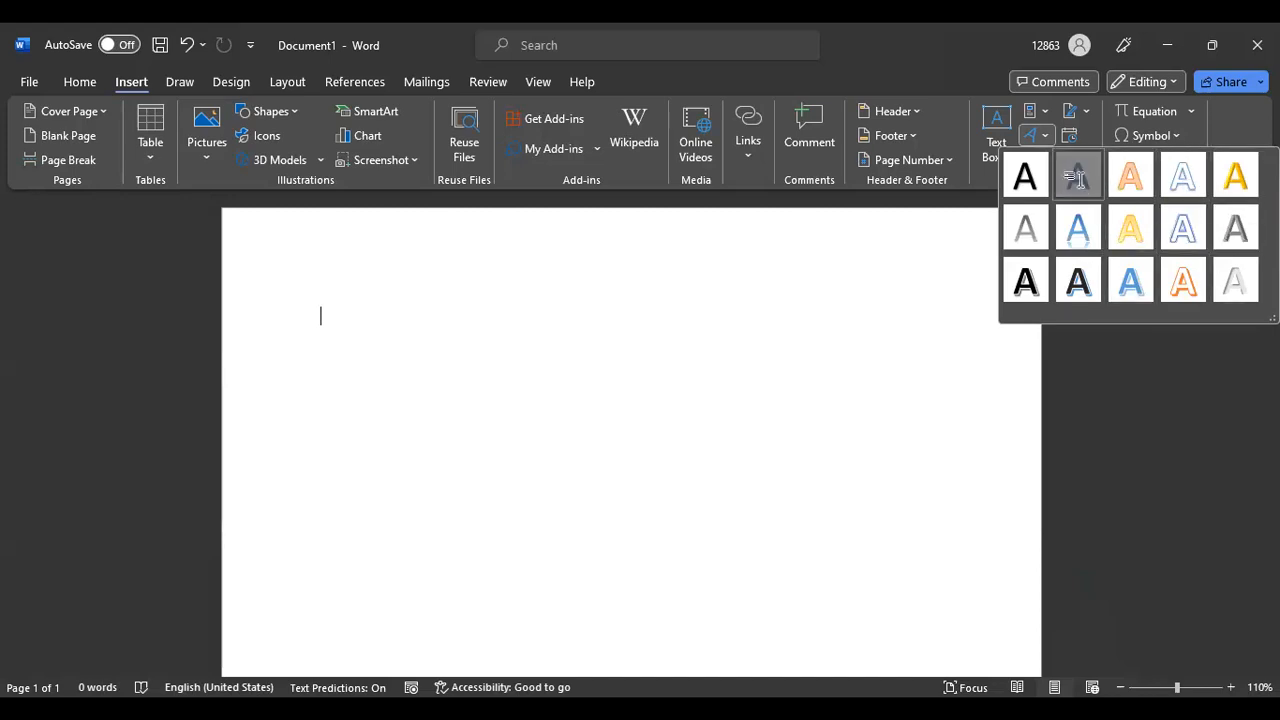
left_click(636, 346)
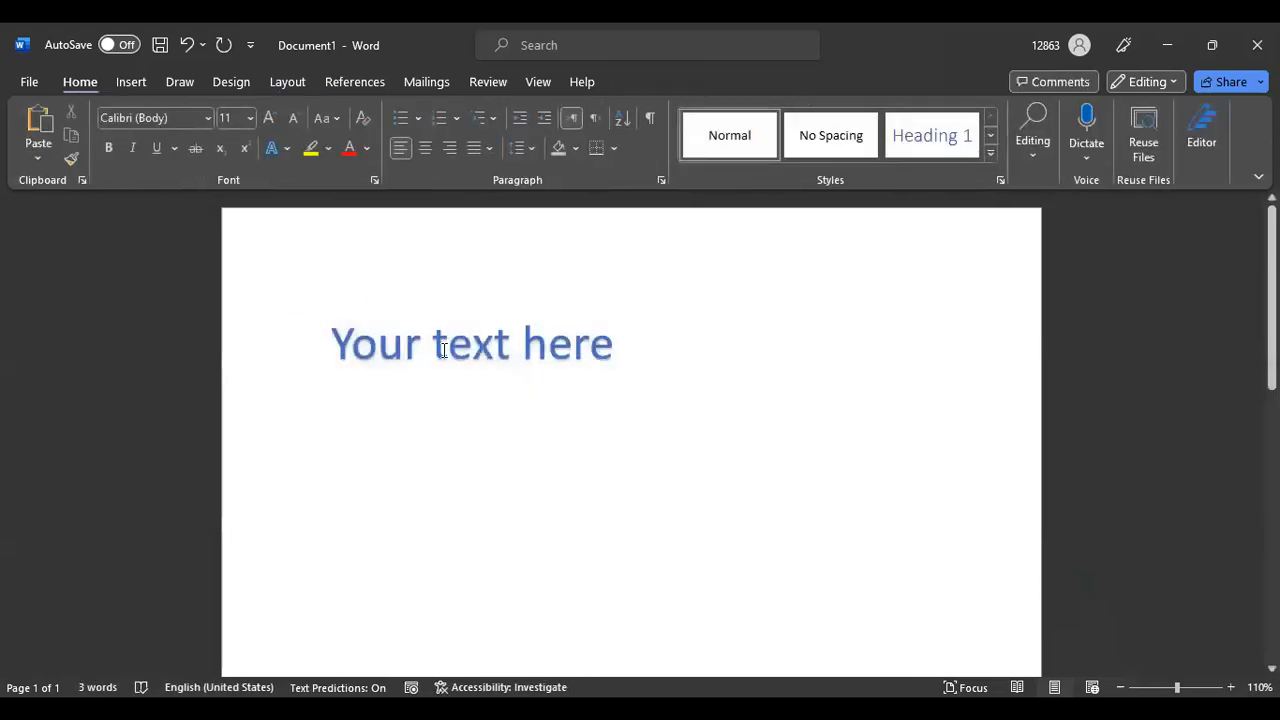
Move the WordArt box up and right, browsing fill and shape styles without applying any
left_click(354, 309)
mouse_move(354, 309)
left_mouse_down()
mouse_move(434, 303)
mouse_move(335, 292)
left_mouse_up()
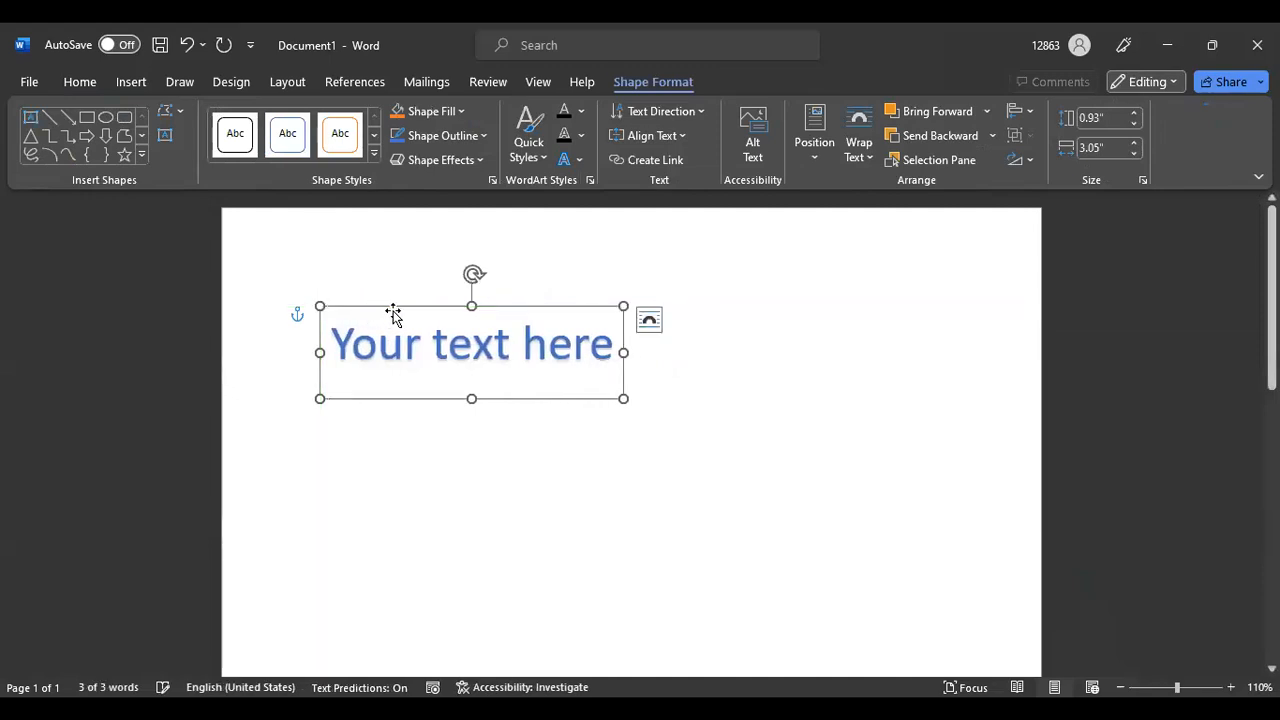
left_click(460, 111)
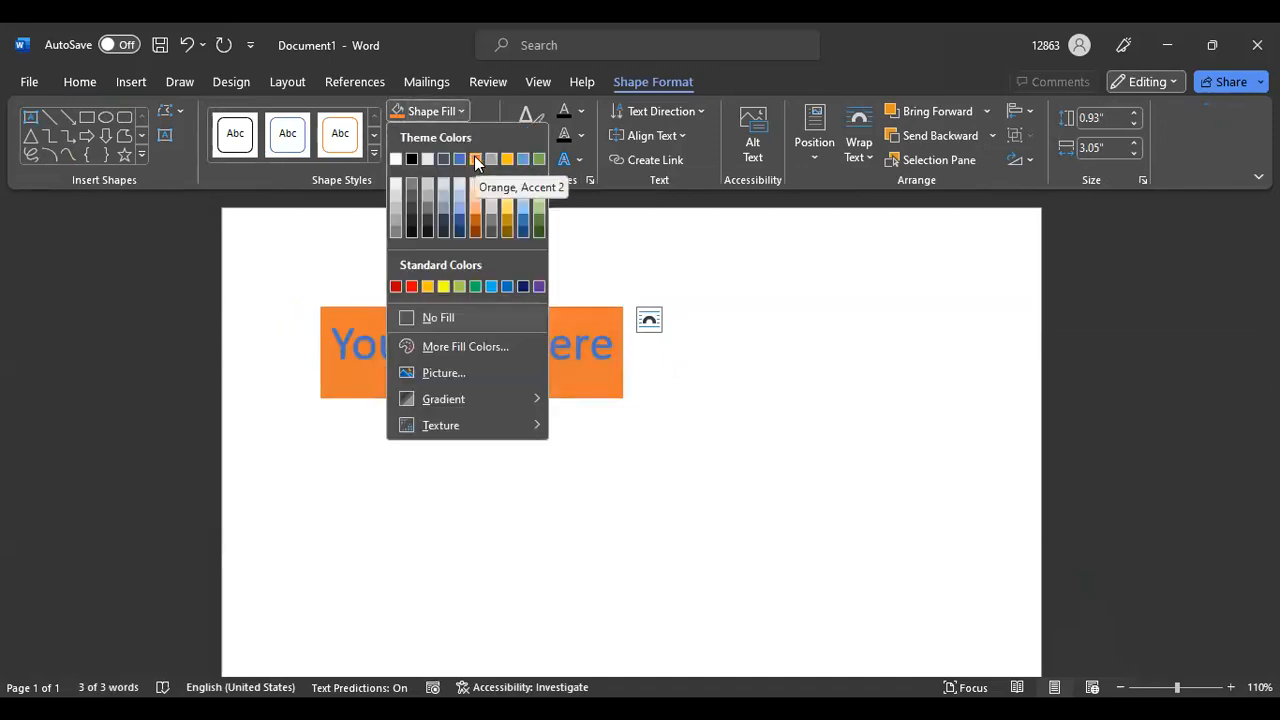
left_click(373, 155)
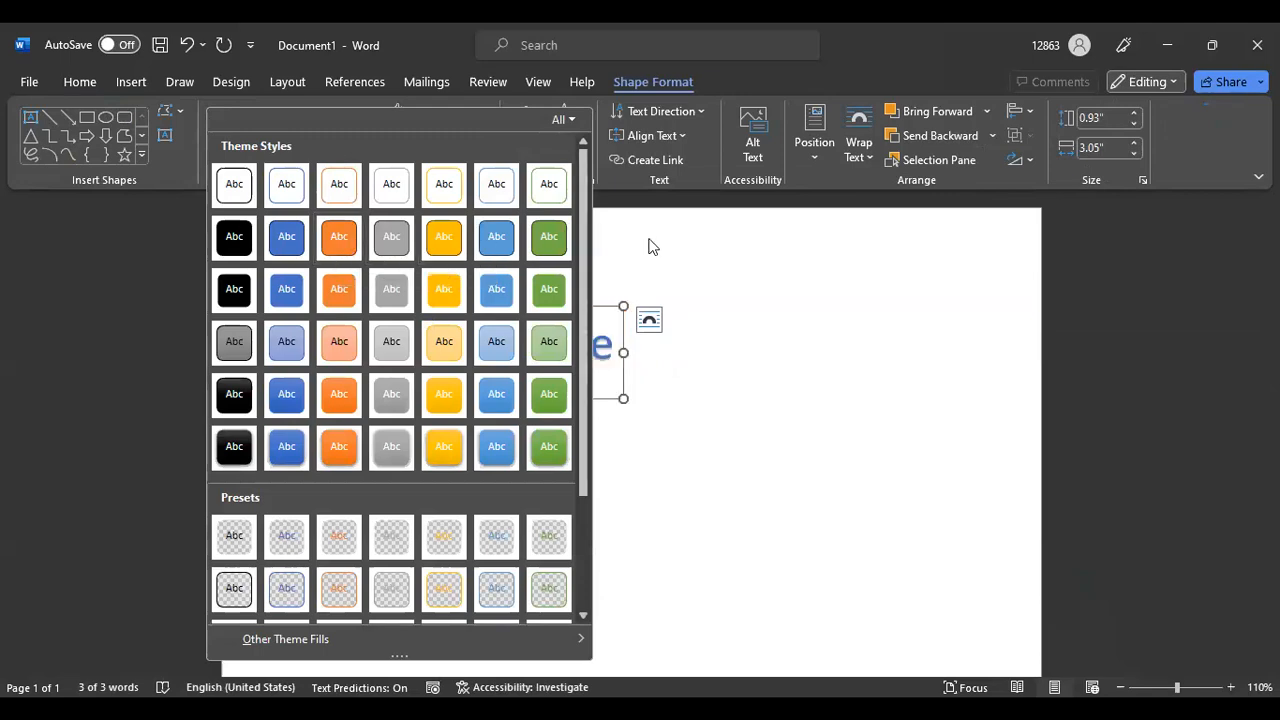
left_click(437, 306)
left_click_drag(437, 306, 554, 283)
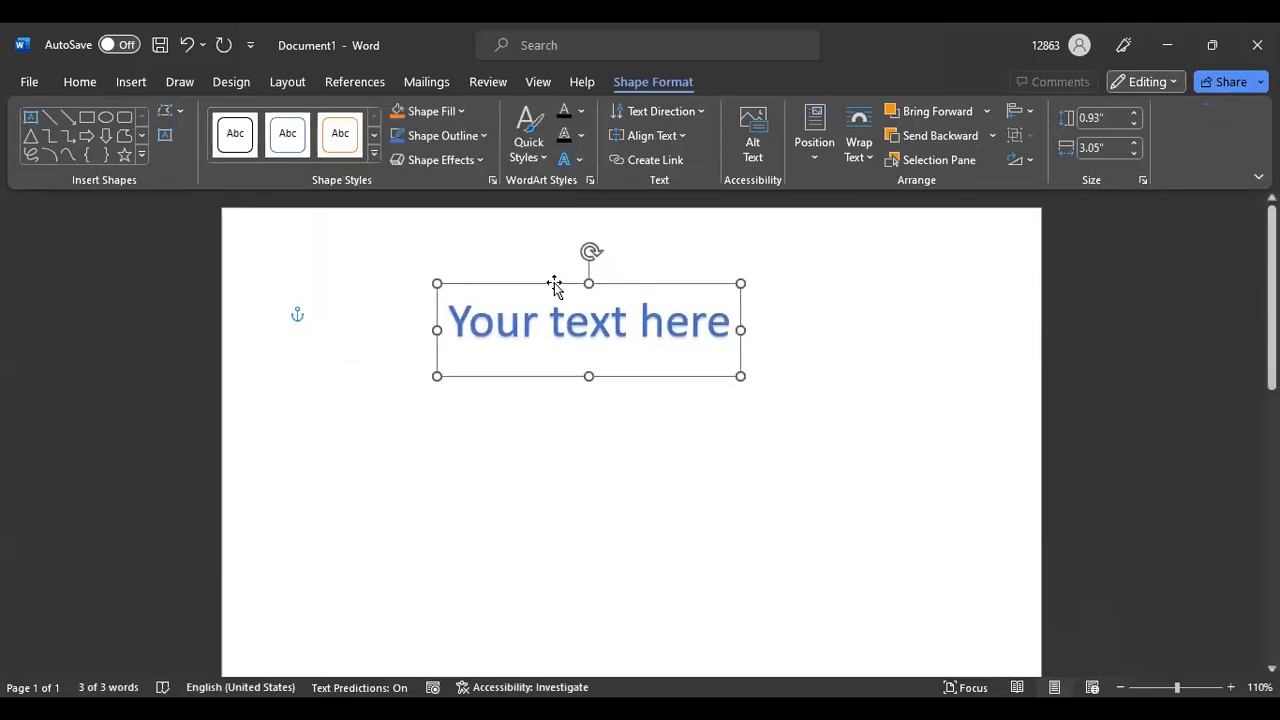
left_click(826, 307)
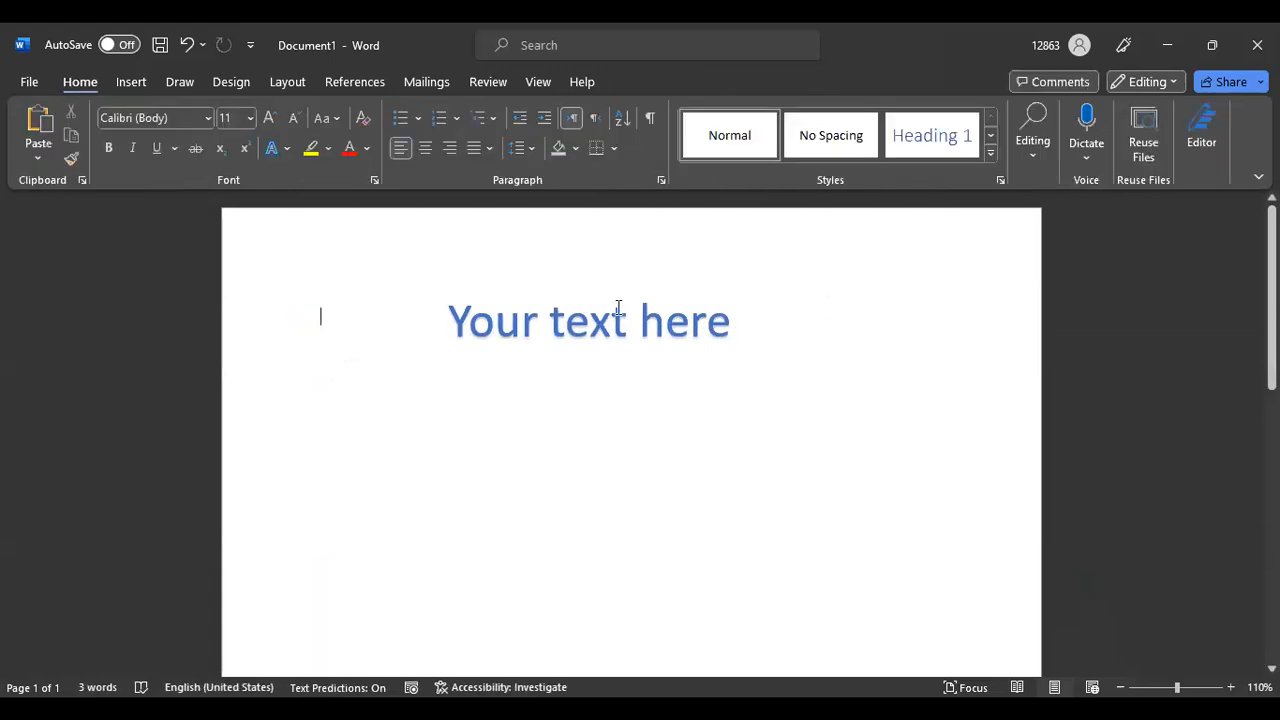
Push the box down two lines, drag it to the alignment guide, then cut it
left_click(646, 332)
left_click(800, 370)
key("Return")
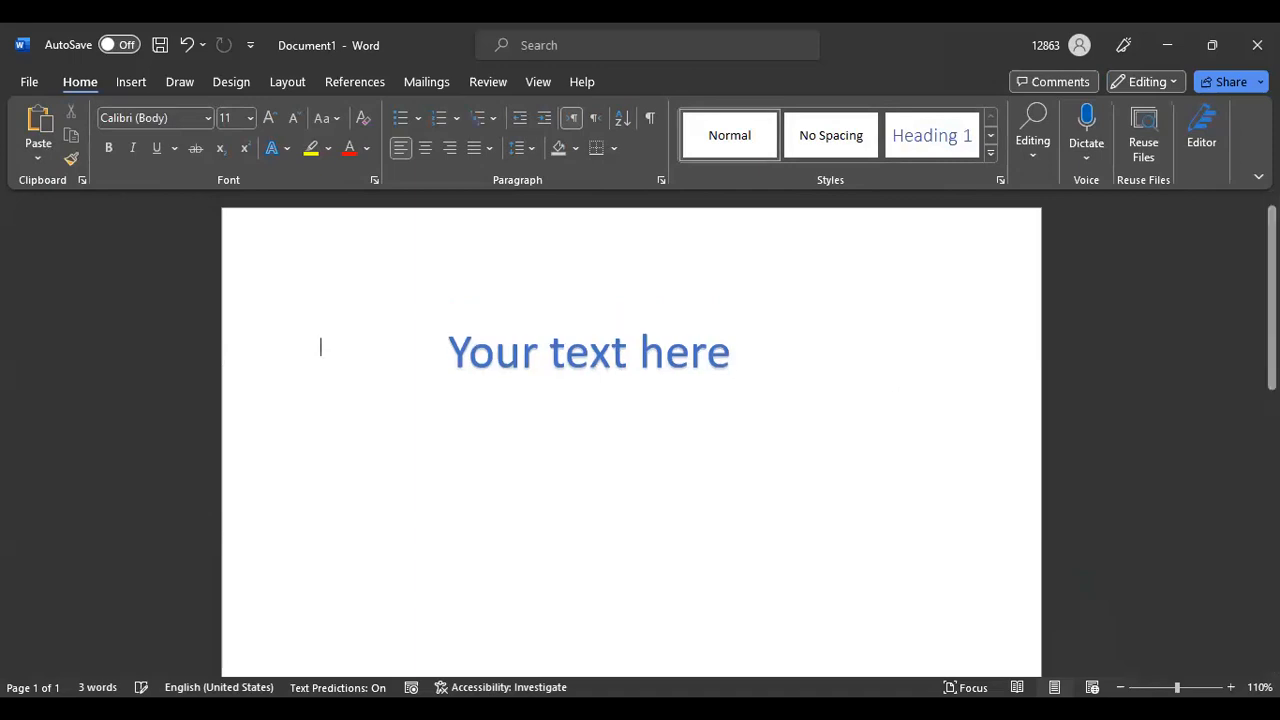
key("Return")
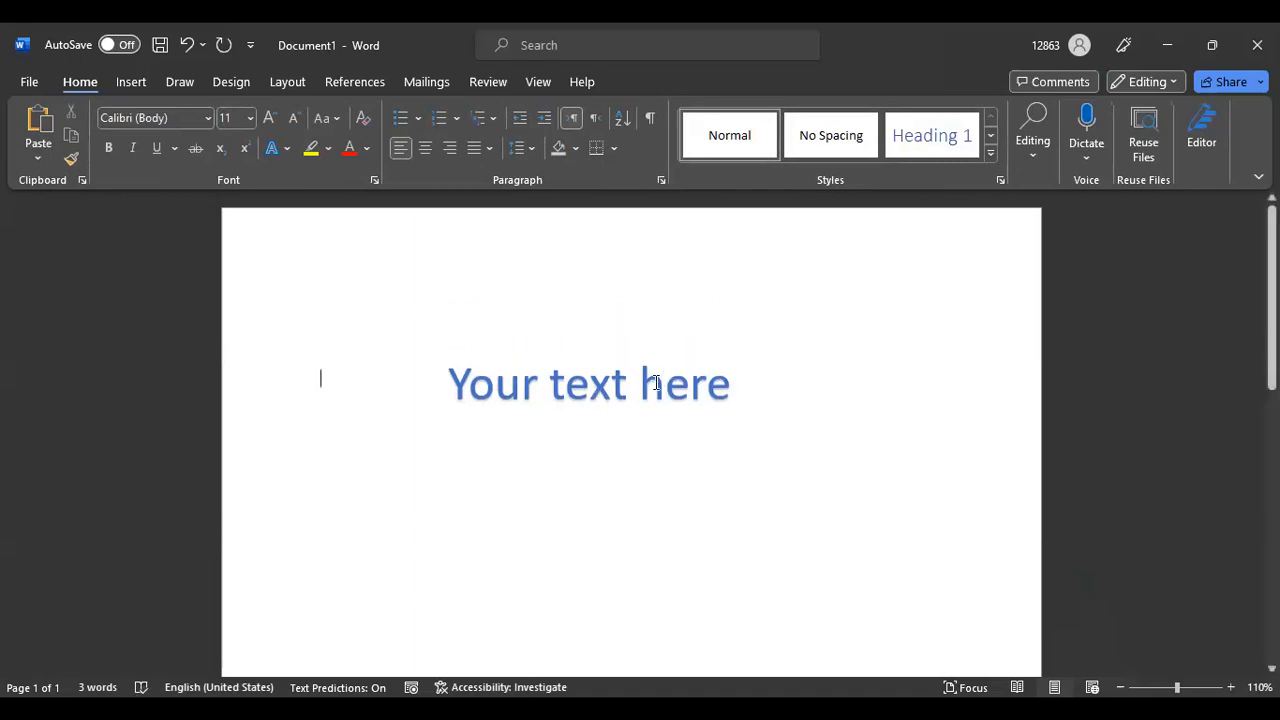
left_click(656, 383)
left_click(812, 370)
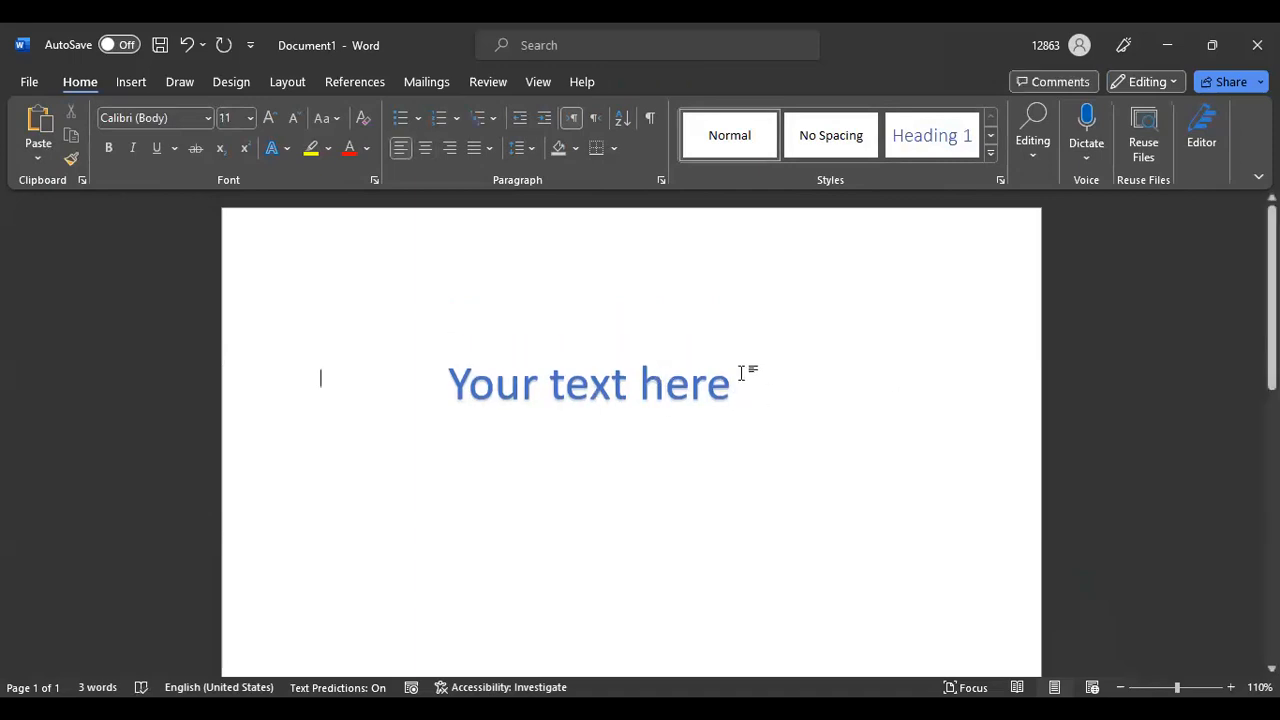
left_click(648, 361)
left_click_drag(606, 343, 601, 272)
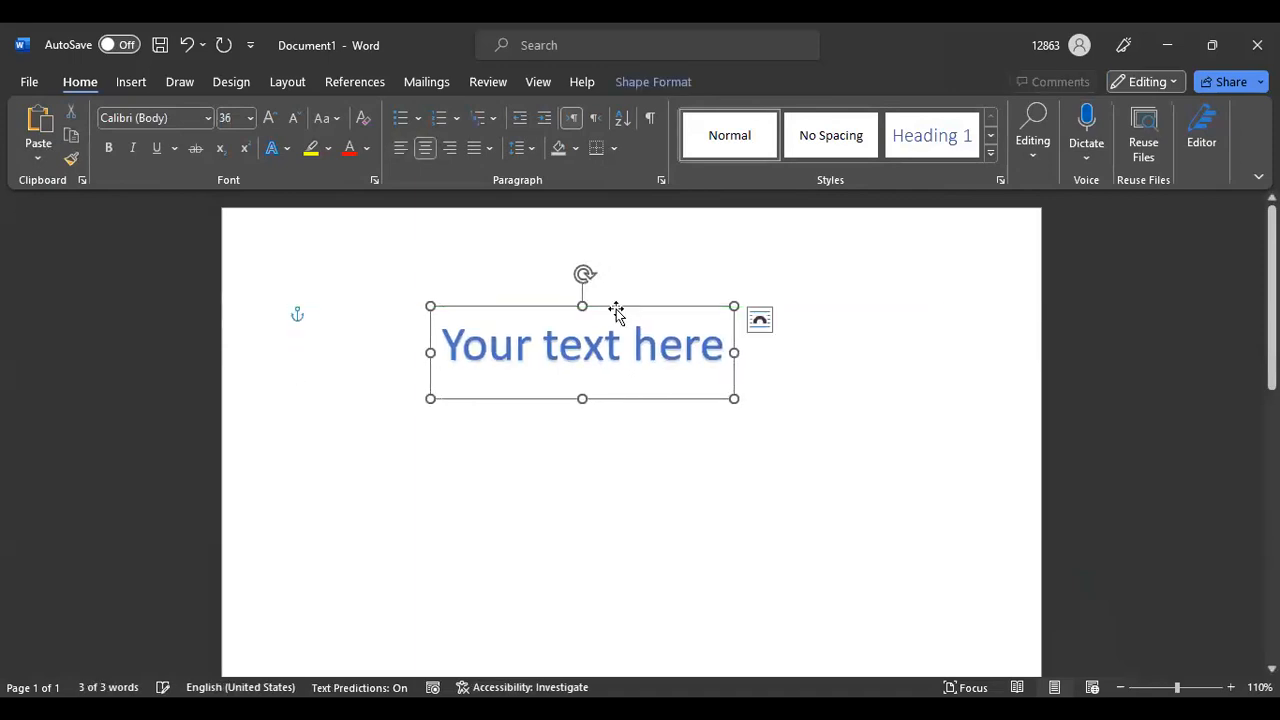
right_click(529, 307)
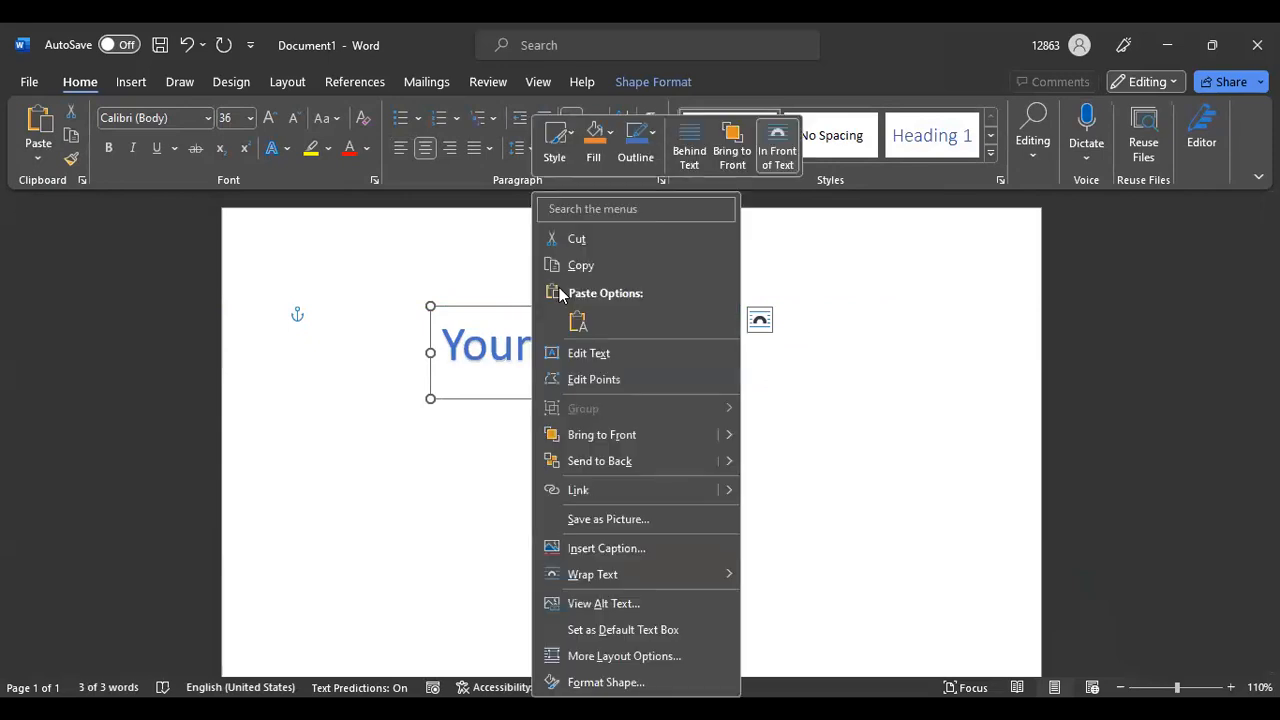
left_click(578, 241)
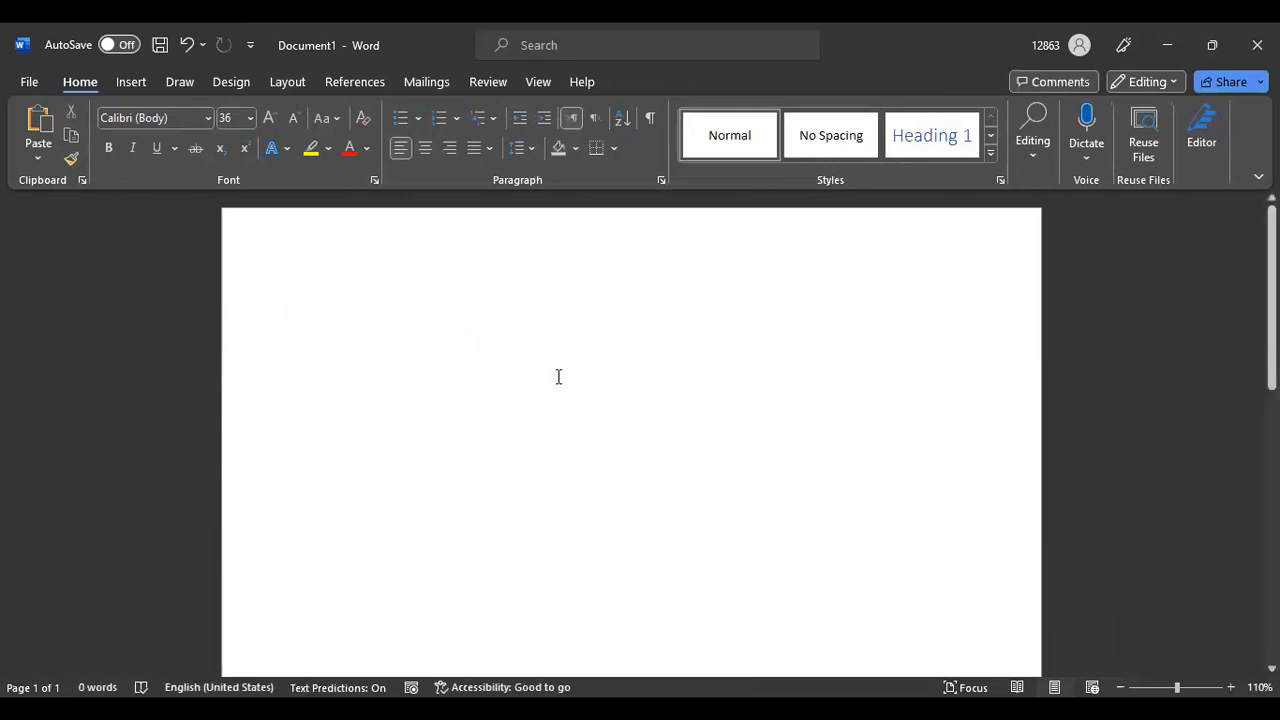
Draw a blue rectangle near the top centre, sized about 1.08" tall by 2.51" wide
left_click(133, 84)
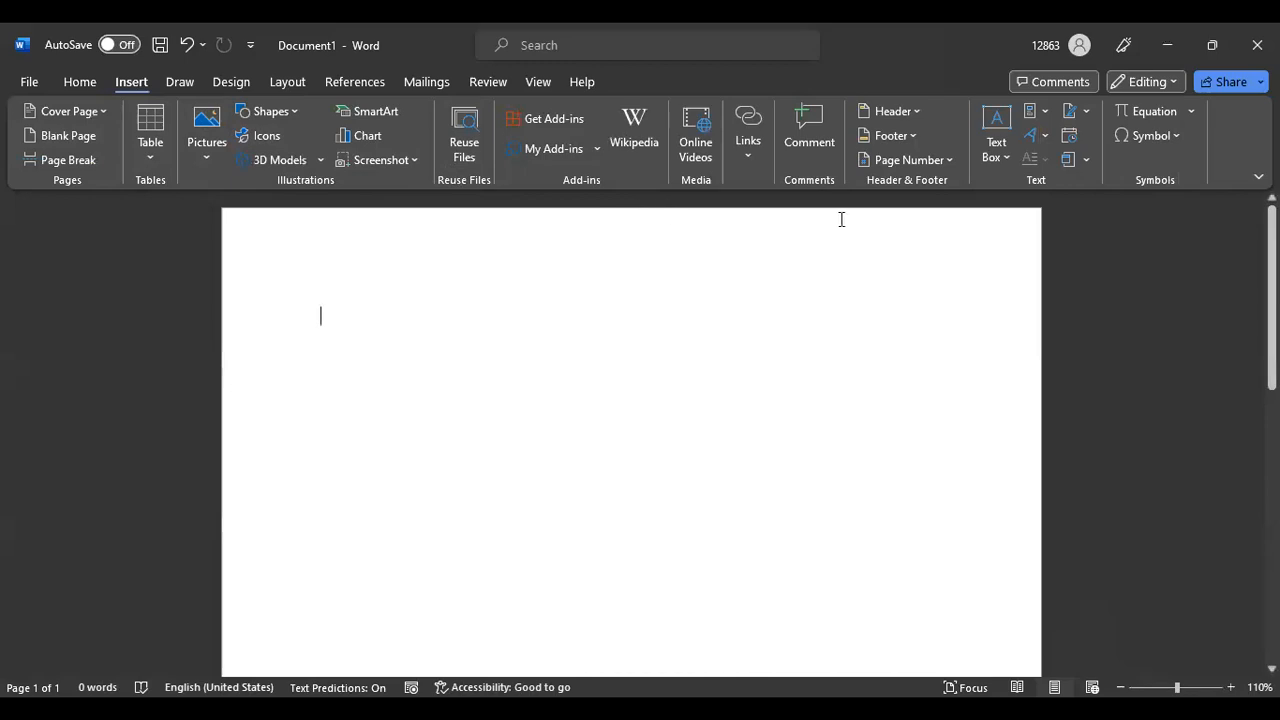
left_click(296, 107)
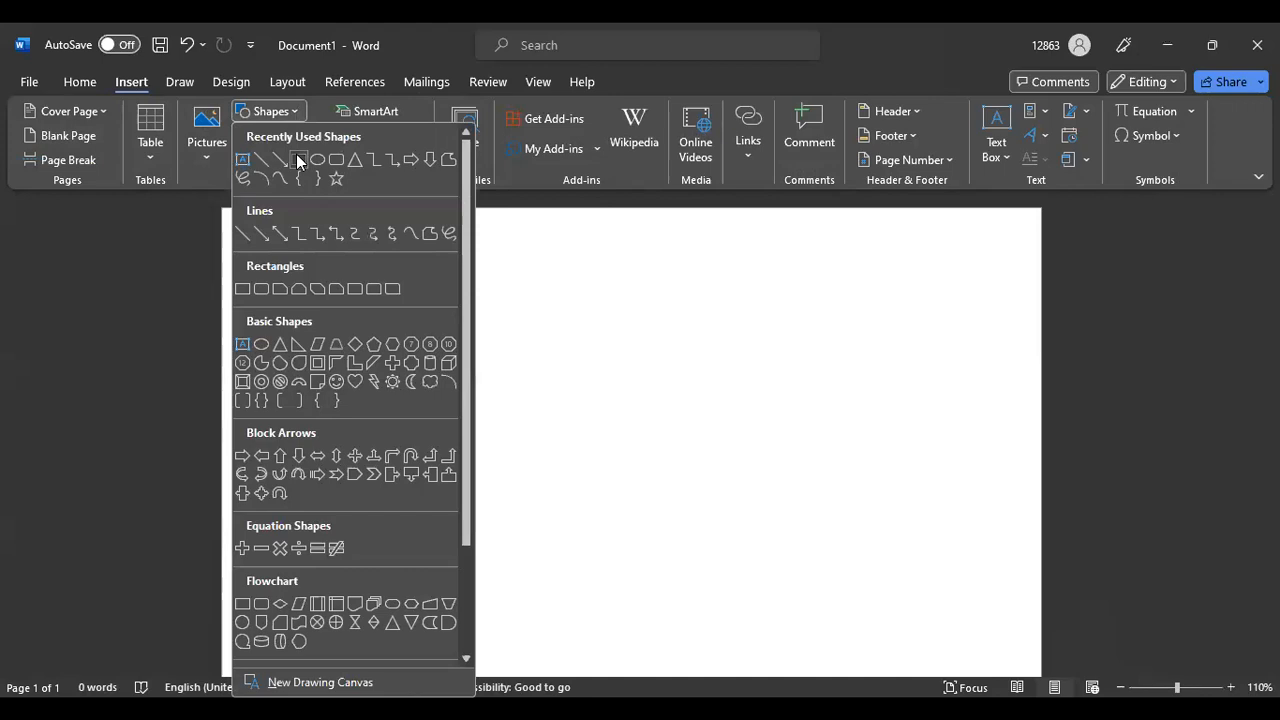
left_click(297, 160)
left_click_drag(394, 383, 693, 251)
left_click_drag(474, 256, 536, 265)
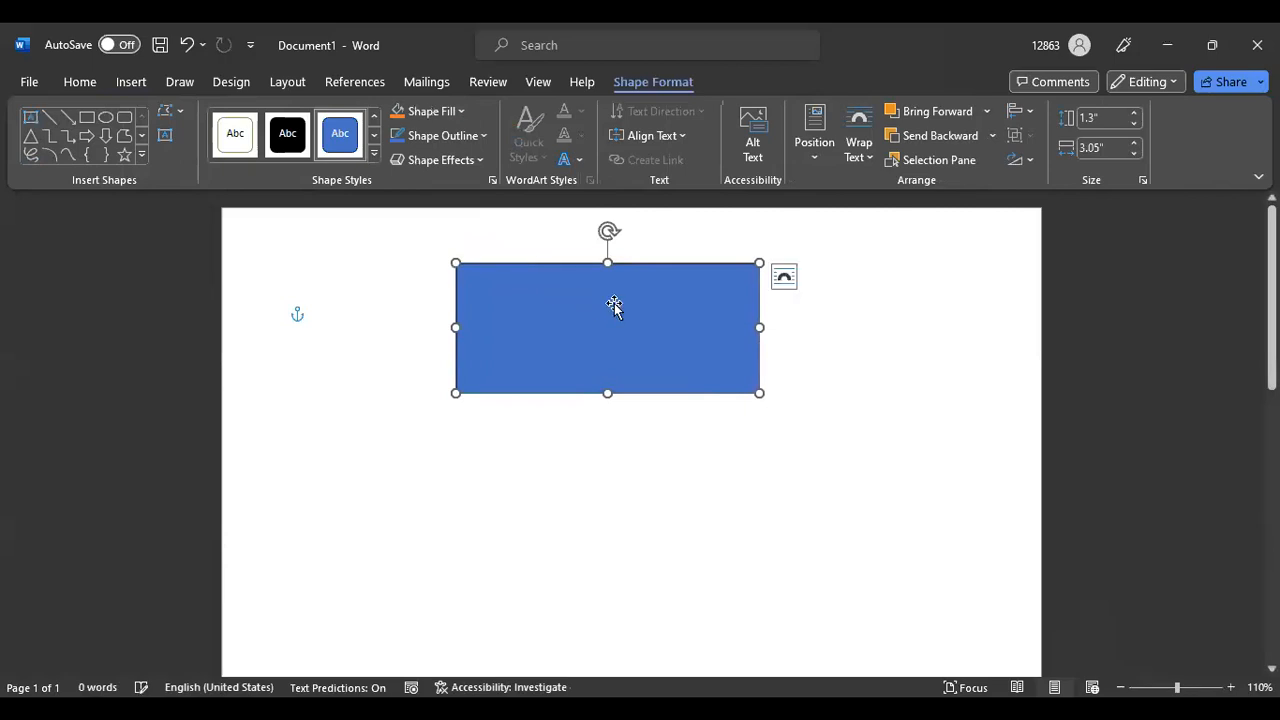
left_click_drag(762, 328, 706, 327)
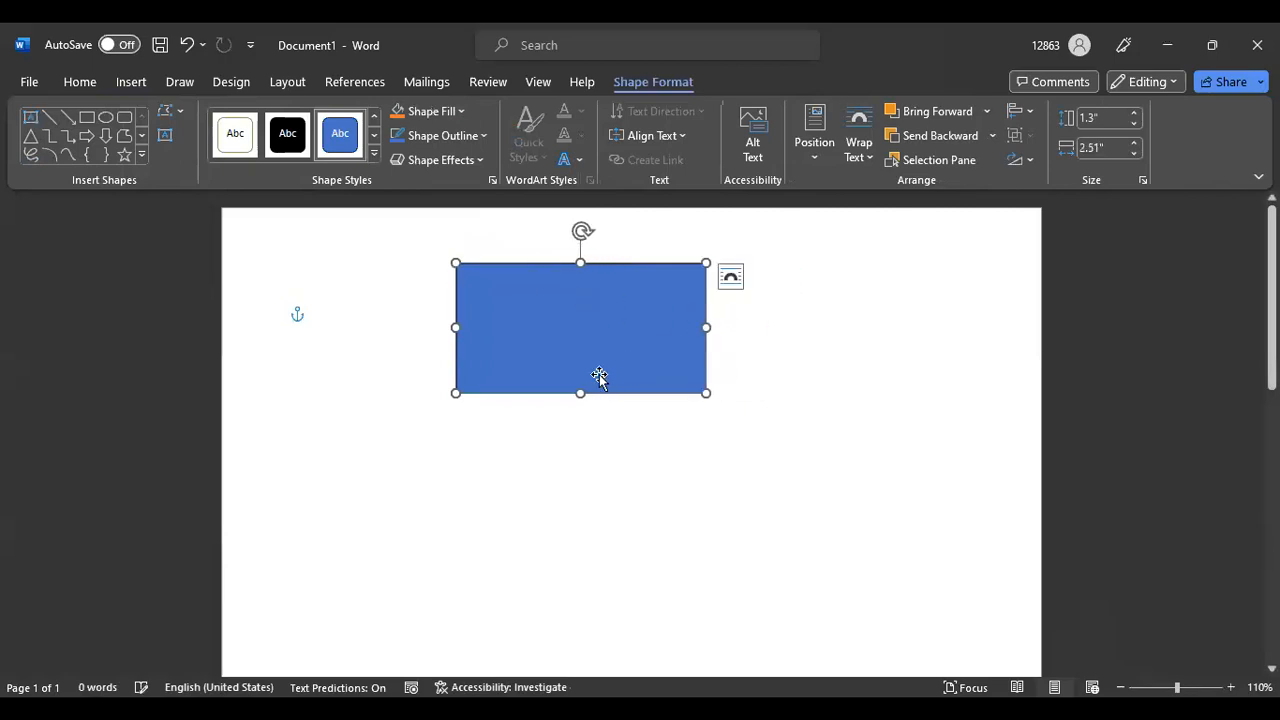
left_click_drag(580, 393, 580, 370)
left_click(869, 317)
left_click_drag(561, 313, 582, 318)
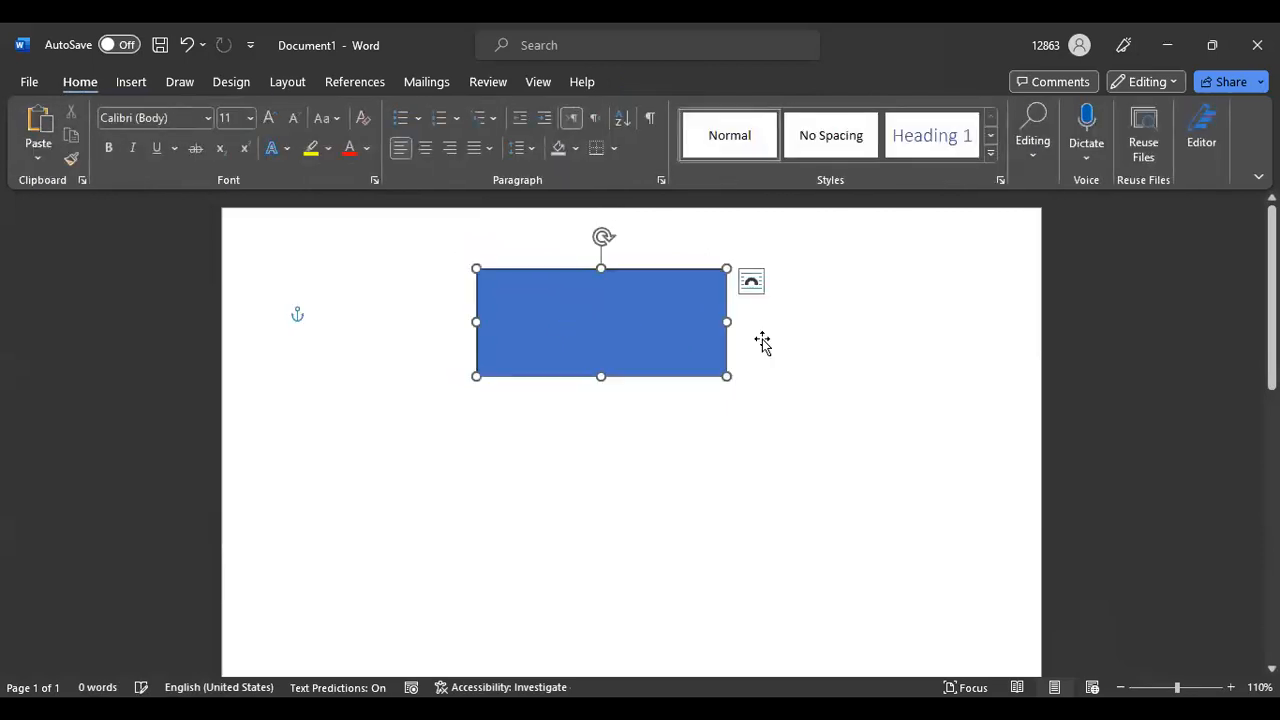
left_click(866, 316)
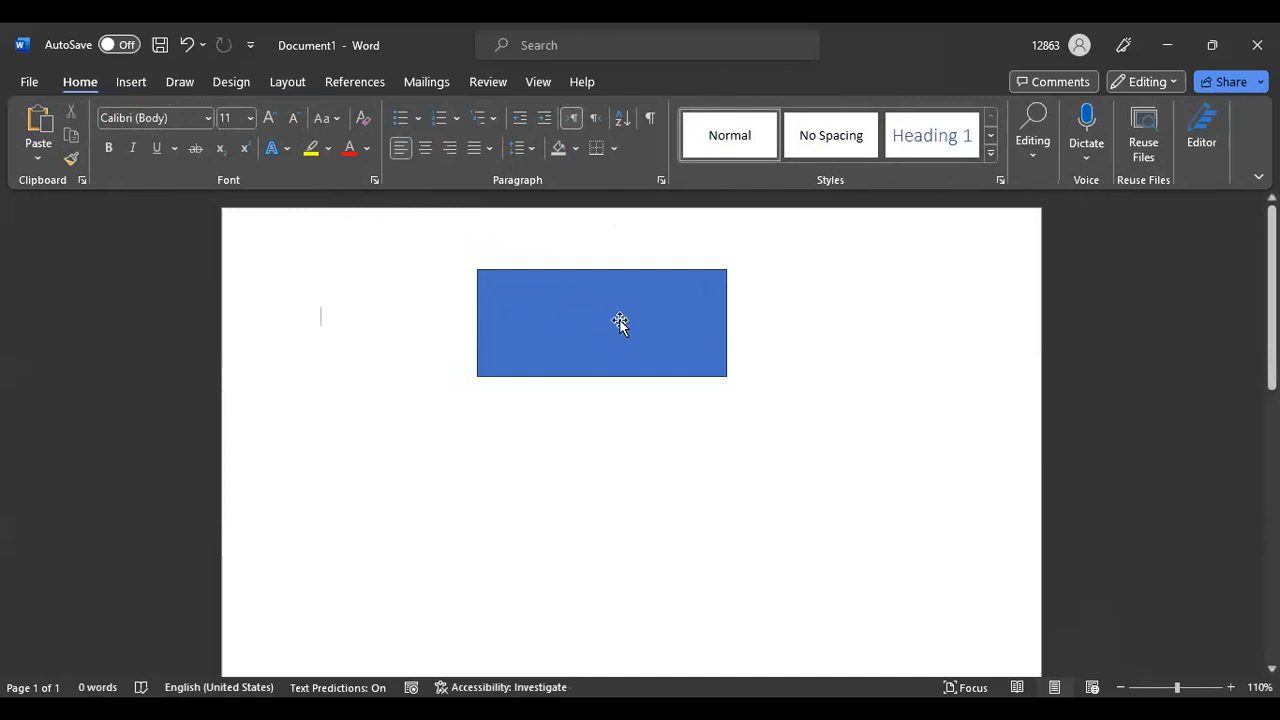
Draw a second rectangle about 2.5" wide by 0.99" tall and align it flush under the first
left_click(131, 82)
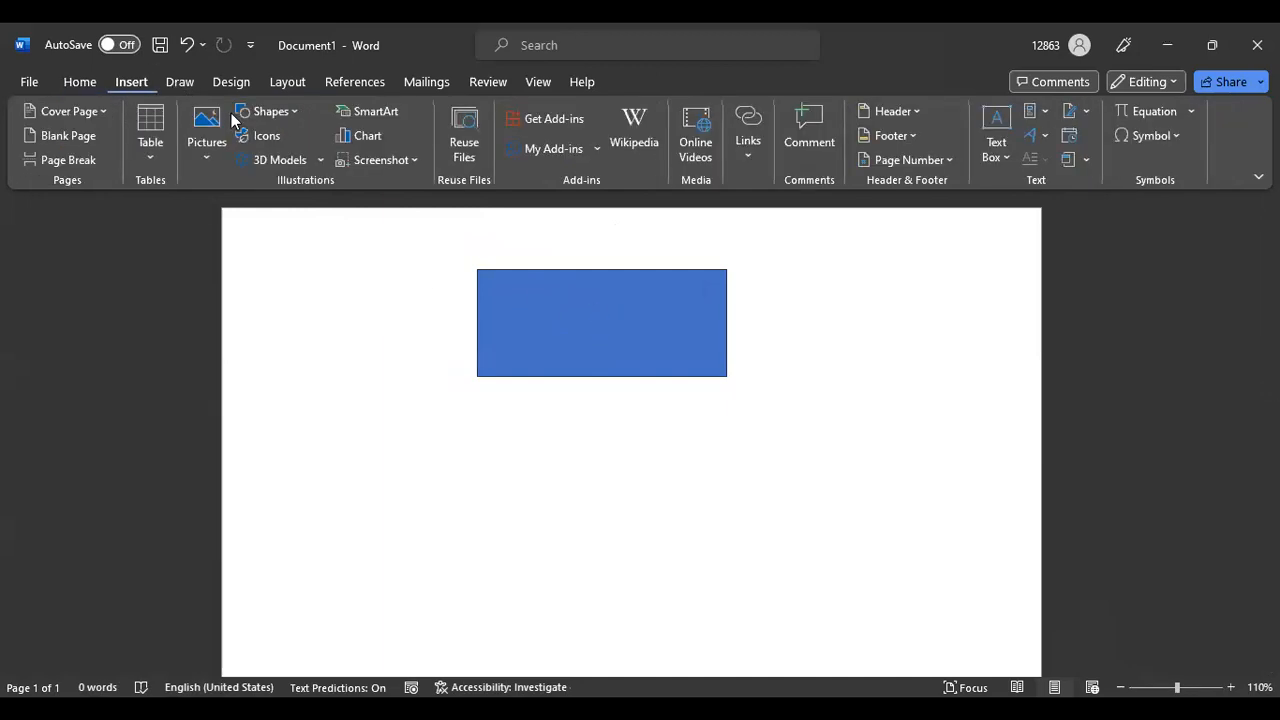
left_click(295, 117)
left_click(300, 158)
left_click_drag(493, 491, 731, 379)
left_click_drag(490, 435, 480, 434)
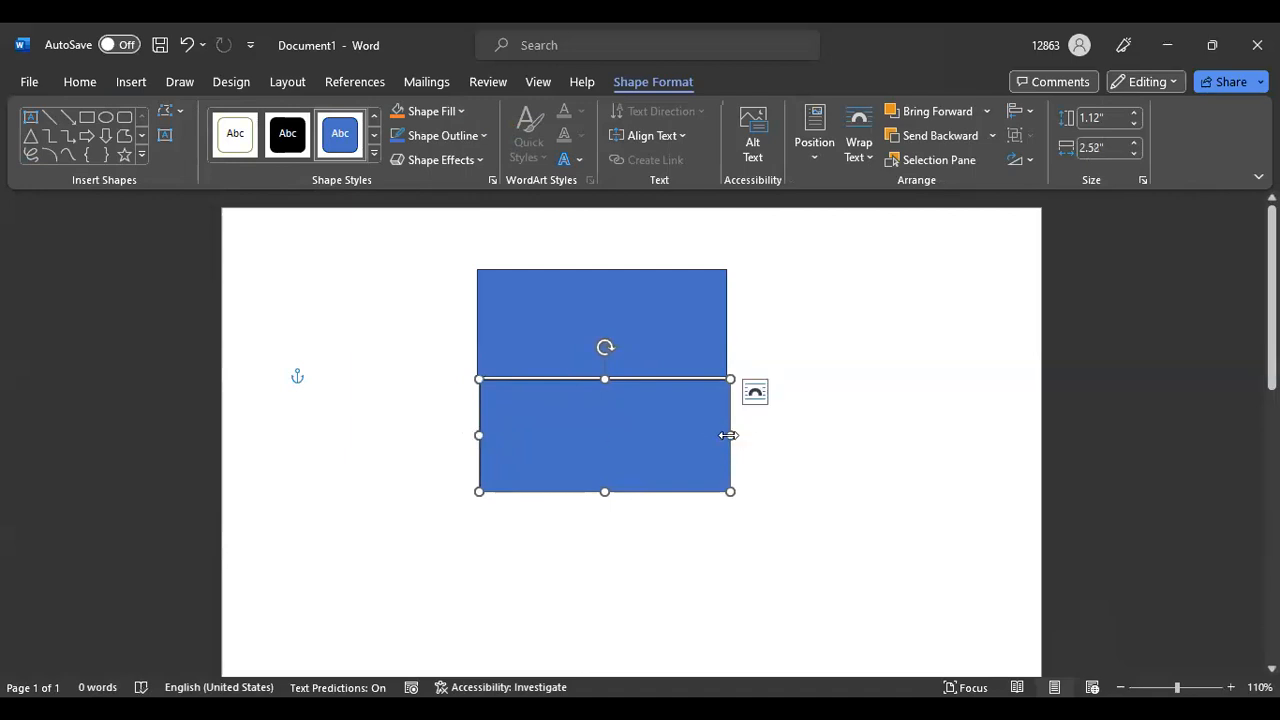
left_click_drag(726, 432, 724, 433)
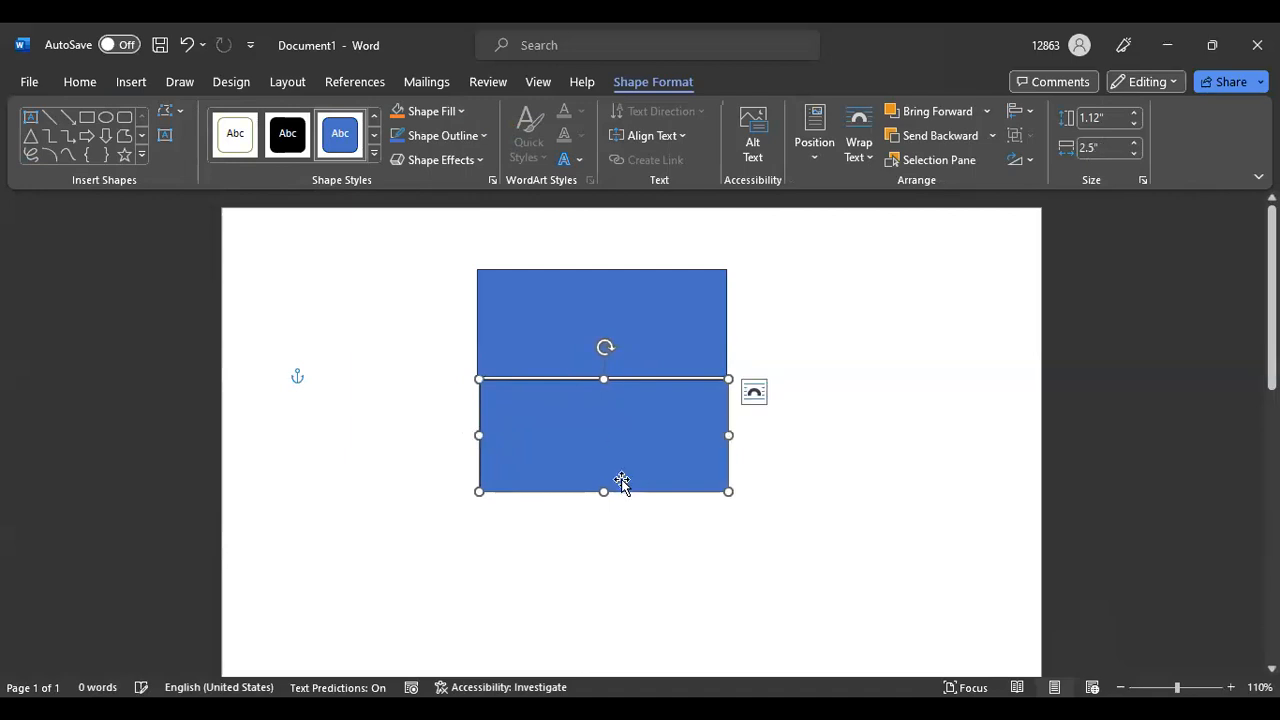
left_click_drag(602, 491, 603, 478)
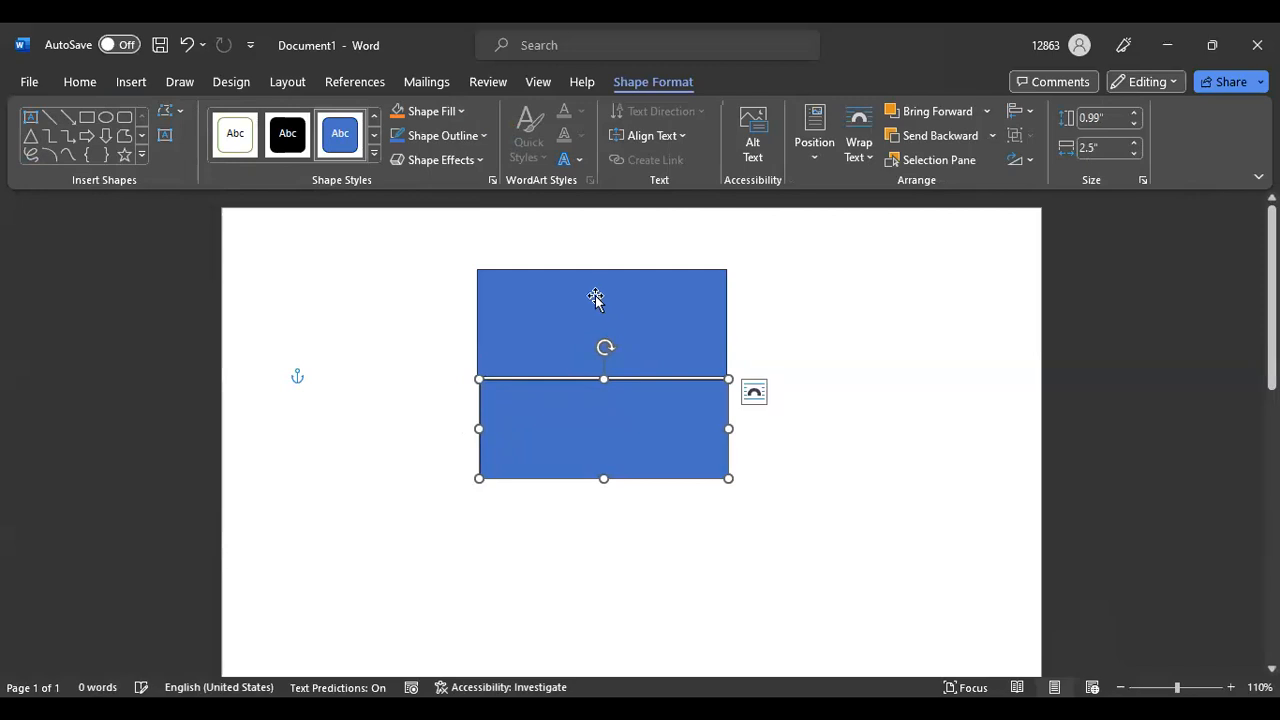
left_click(594, 296)
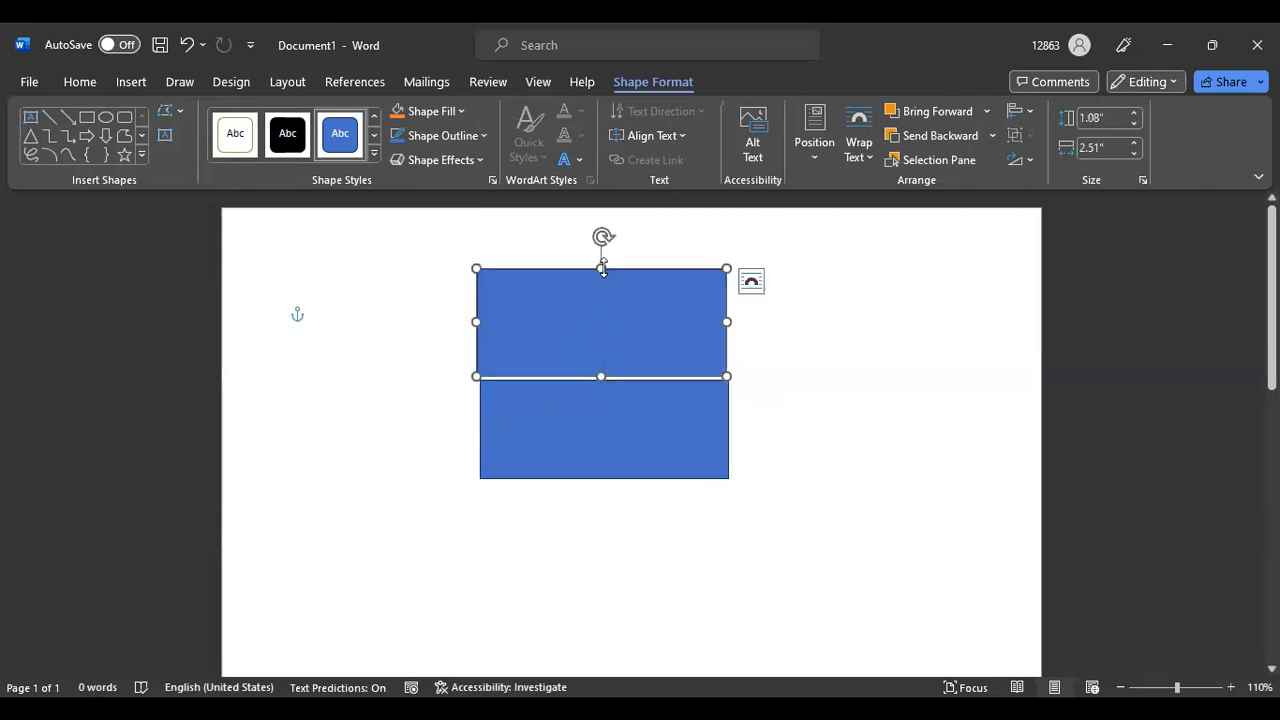
left_click_drag(603, 268, 603, 277)
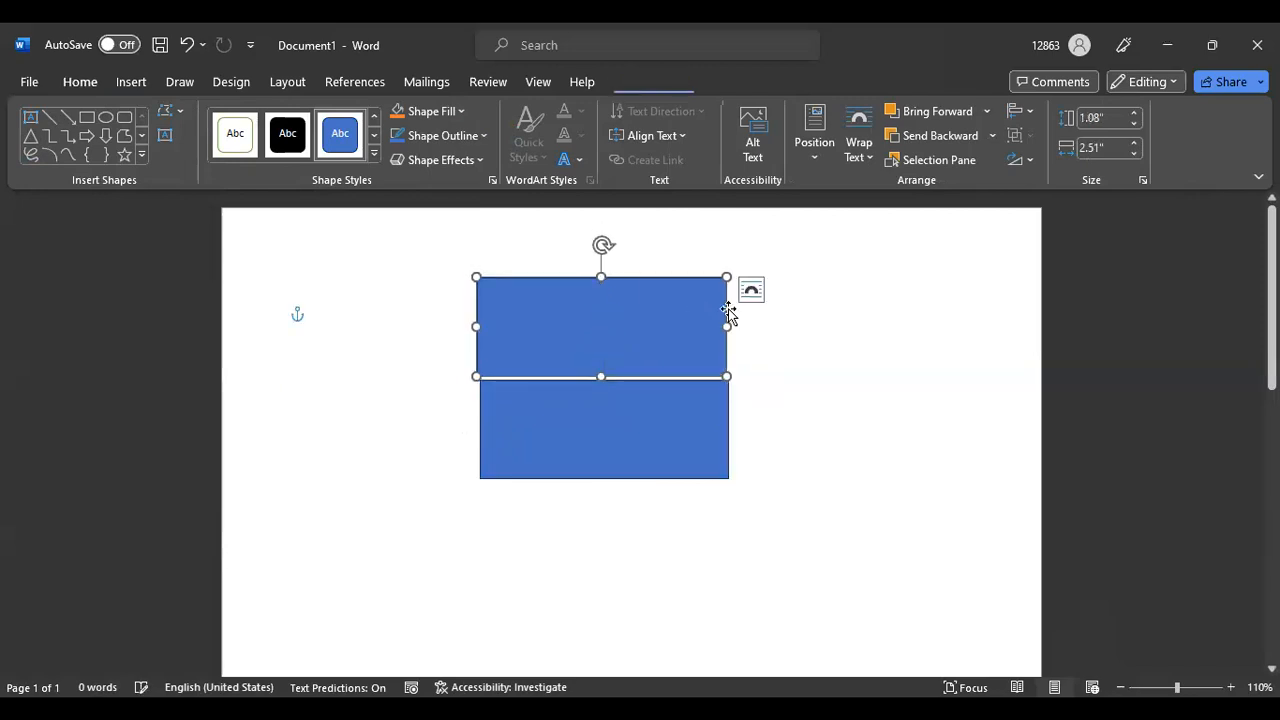
left_click(829, 316)
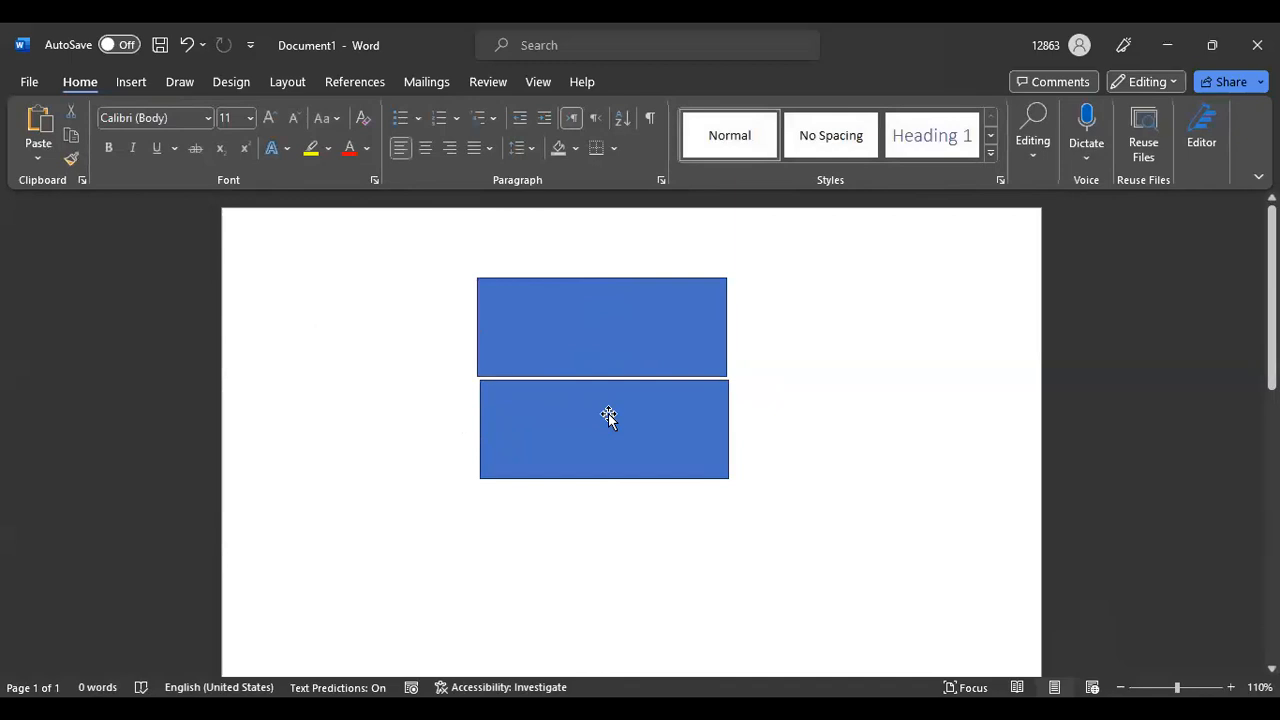
left_click_drag(608, 413, 604, 405)
left_click_drag(722, 423, 729, 423)
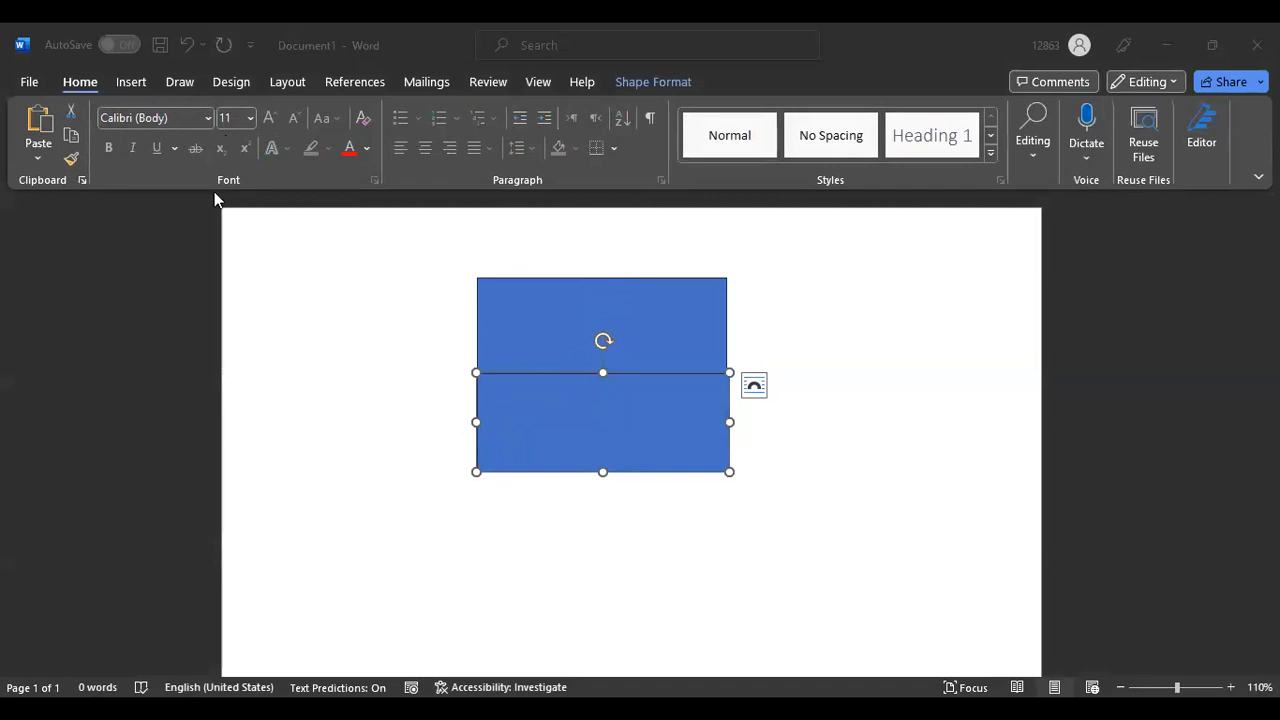
Draw a third rectangle beneath the stack and nudge it up against the middle one
left_click(131, 82)
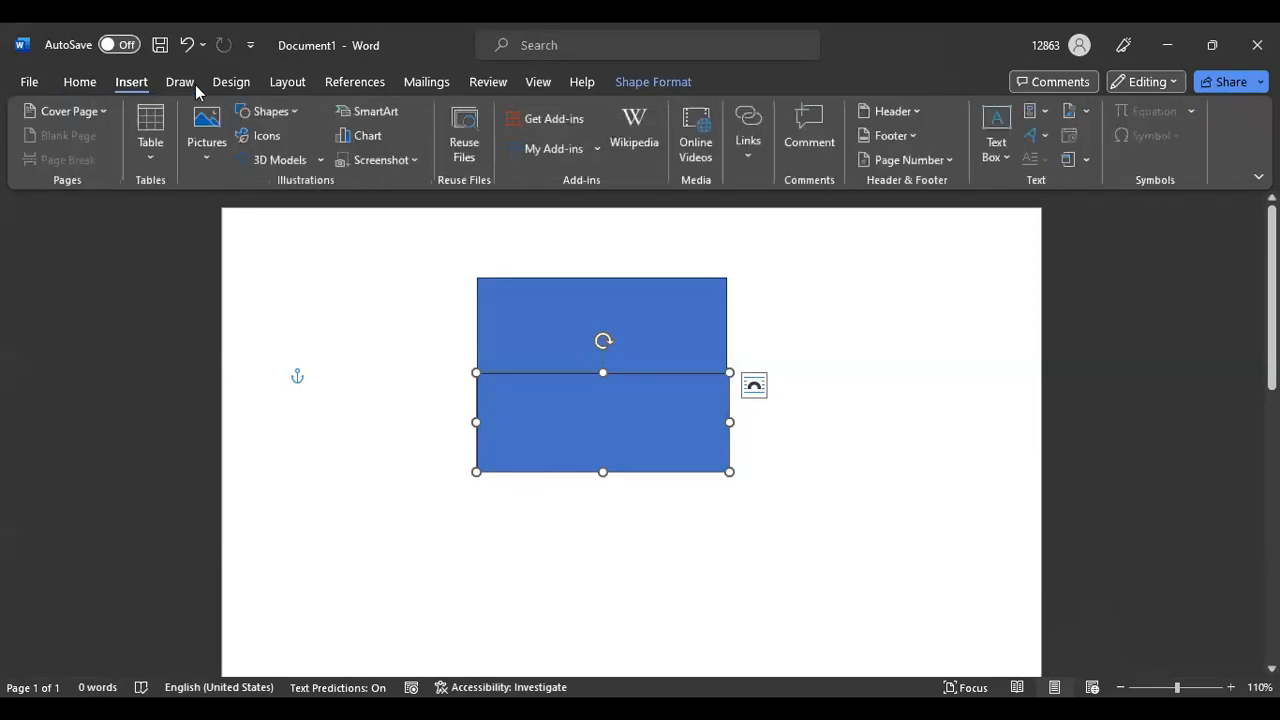
left_click(295, 110)
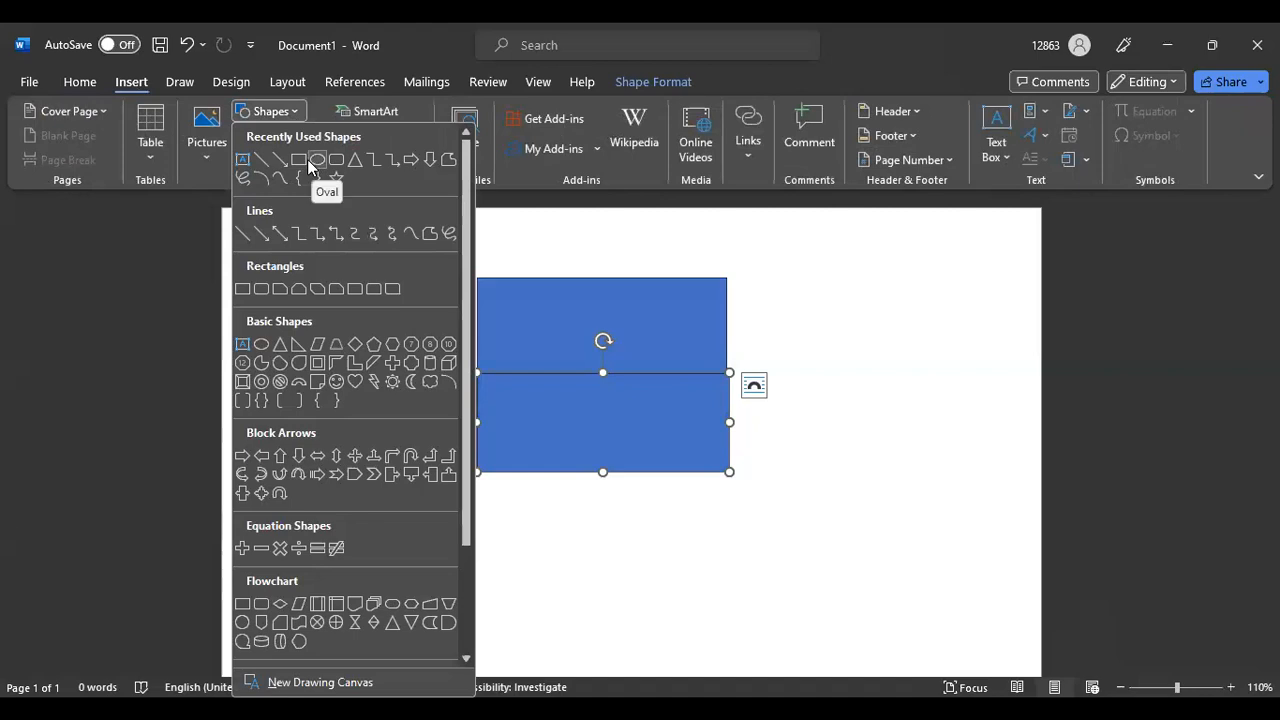
left_click(296, 160)
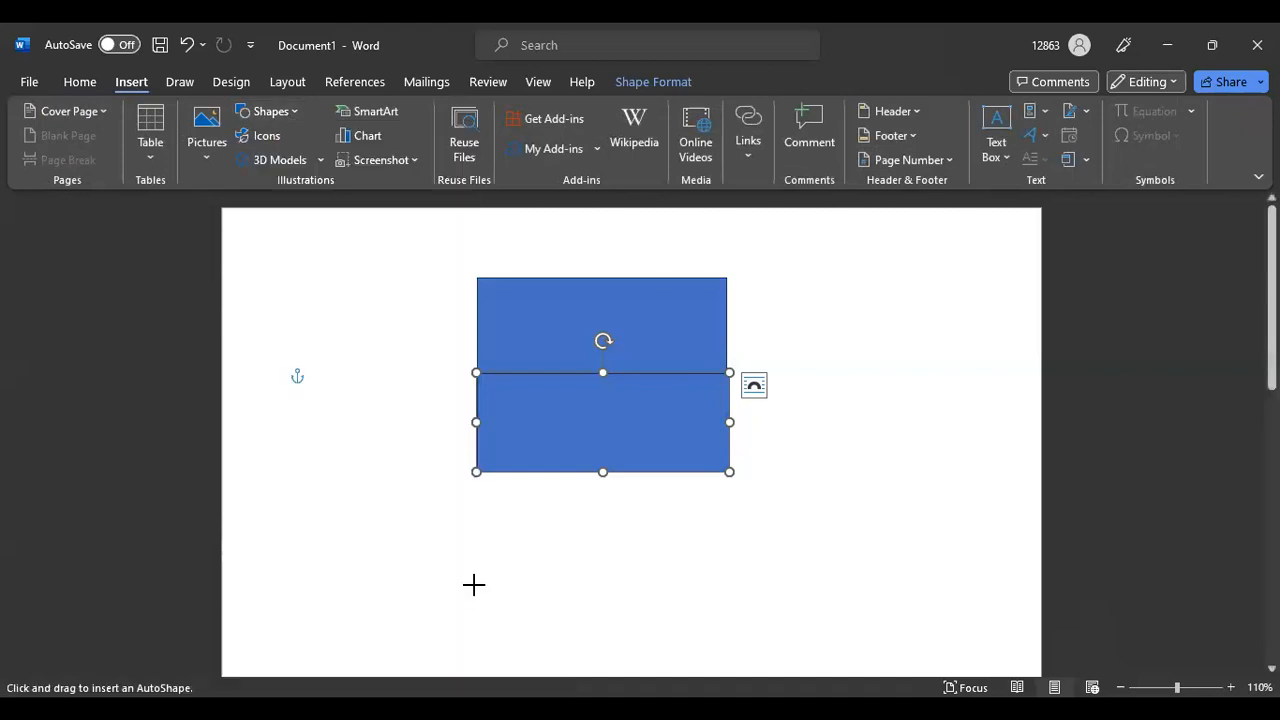
left_click_drag(475, 598, 731, 490)
left_click_drag(731, 497, 731, 492)
key("Up")
key("Up")
key("Up")
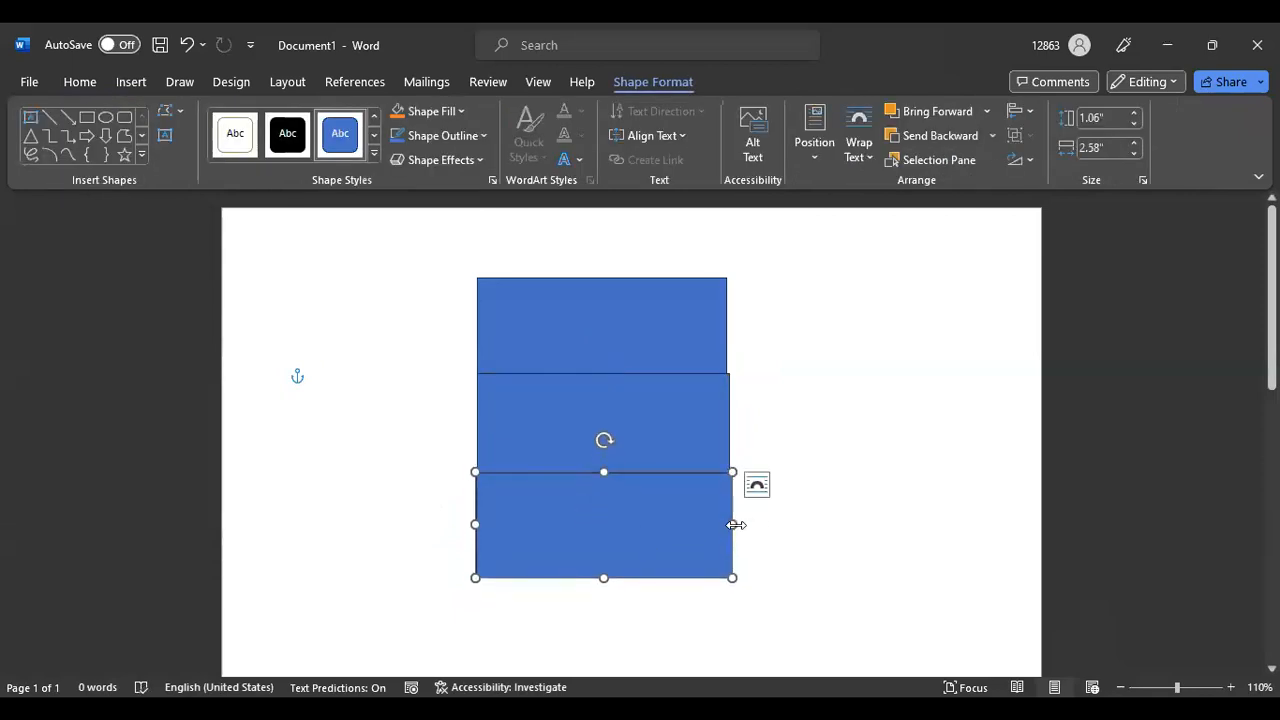
Align the right edges of the middle and bottom rectangles so all three widths match
left_click_drag(732, 524, 730, 524)
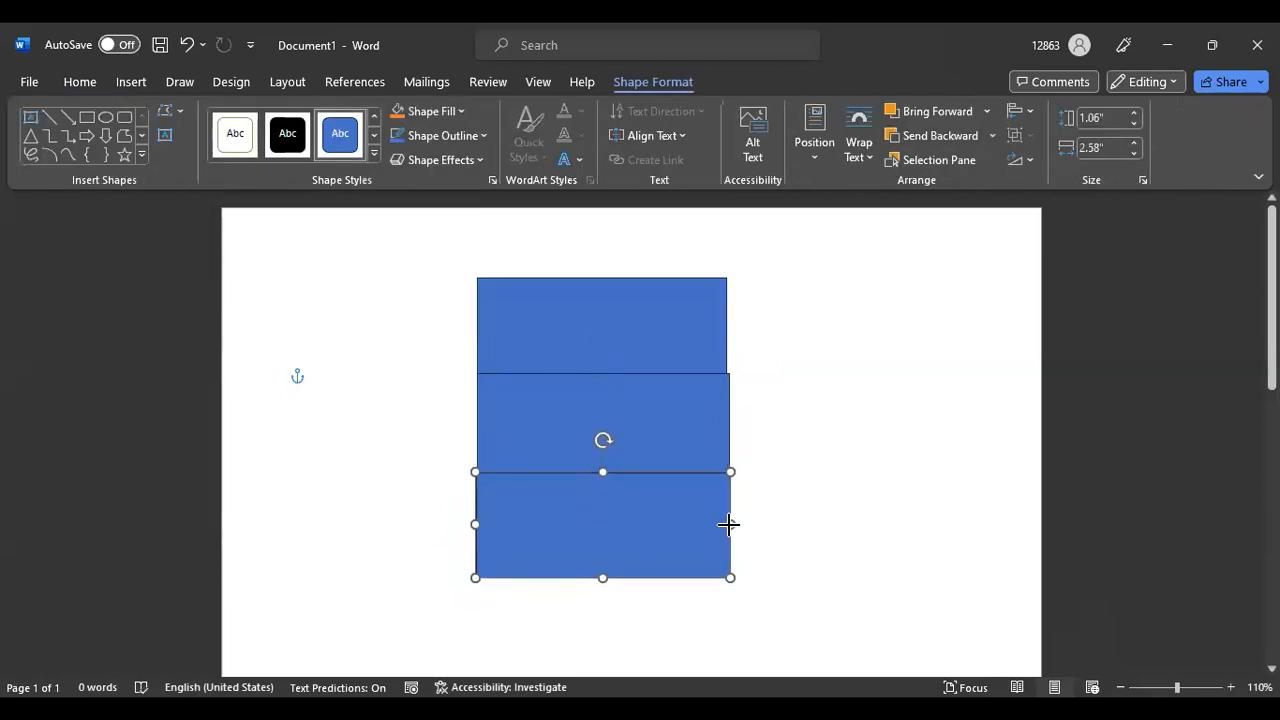
left_click(730, 422)
left_click_drag(731, 422, 724, 422)
left_click(823, 366)
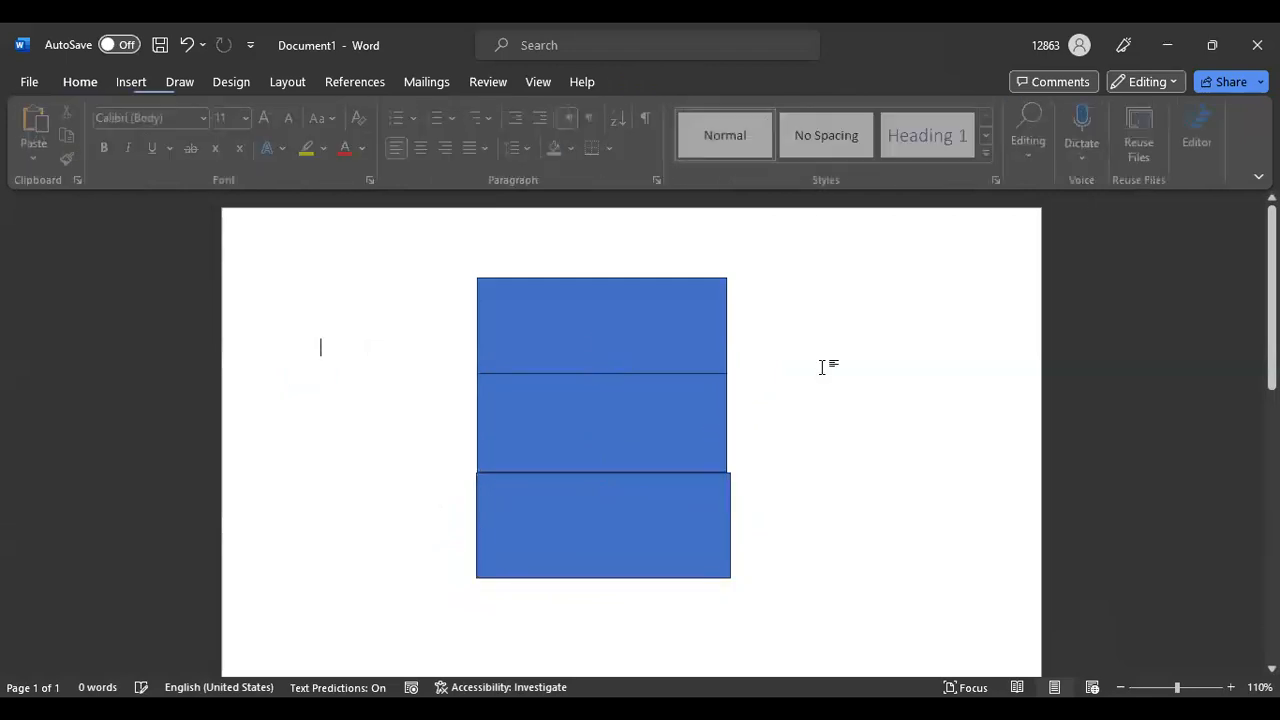
left_click(704, 534)
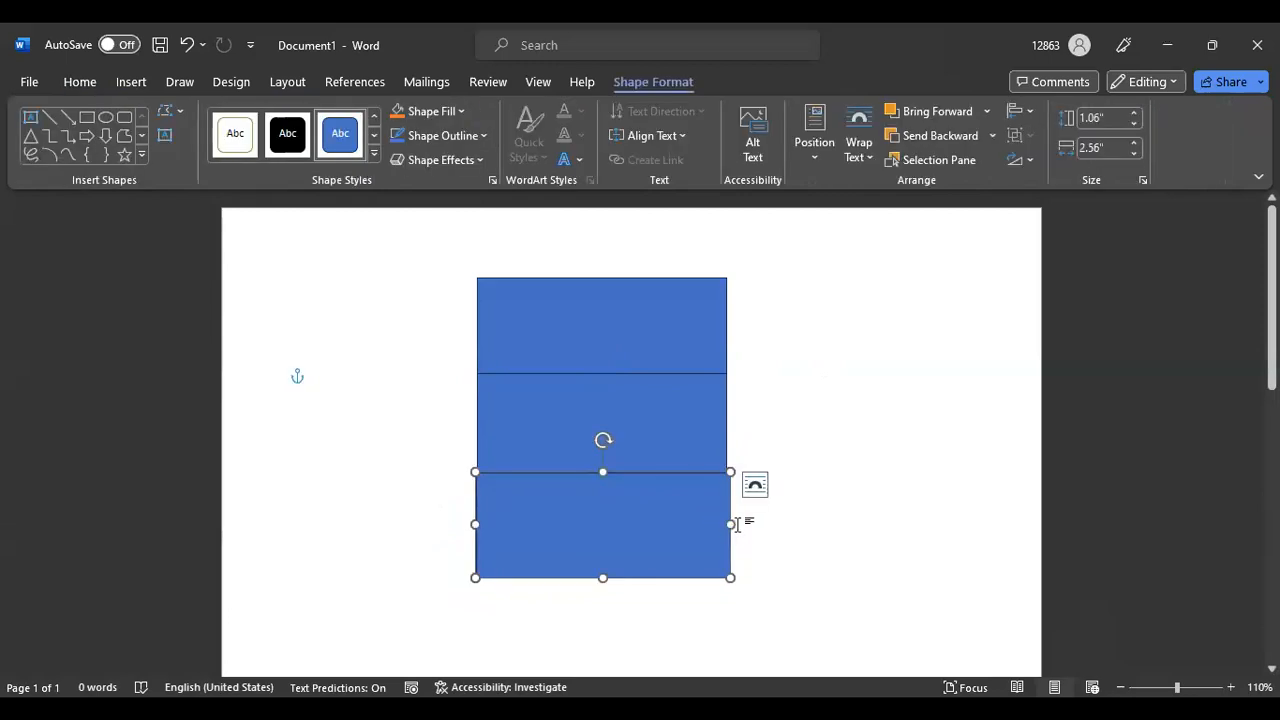
left_click_drag(729, 523, 727, 524)
left_click(849, 349)
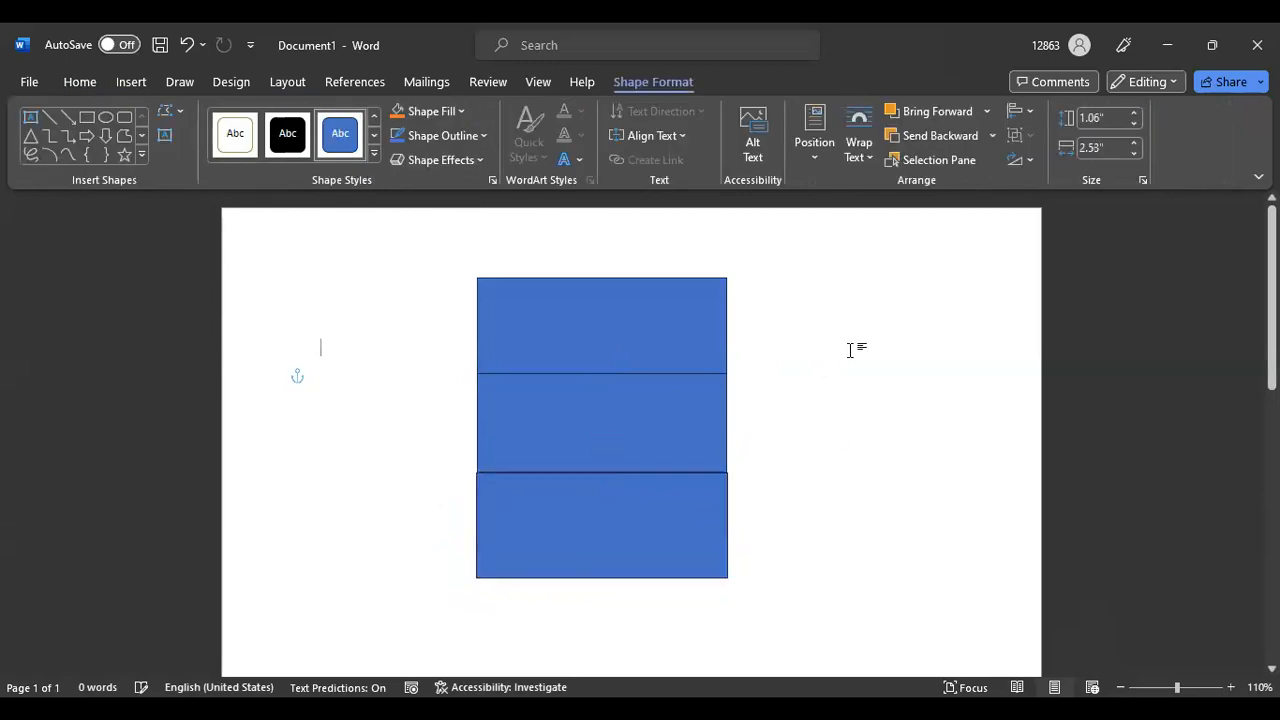
left_click(137, 84)
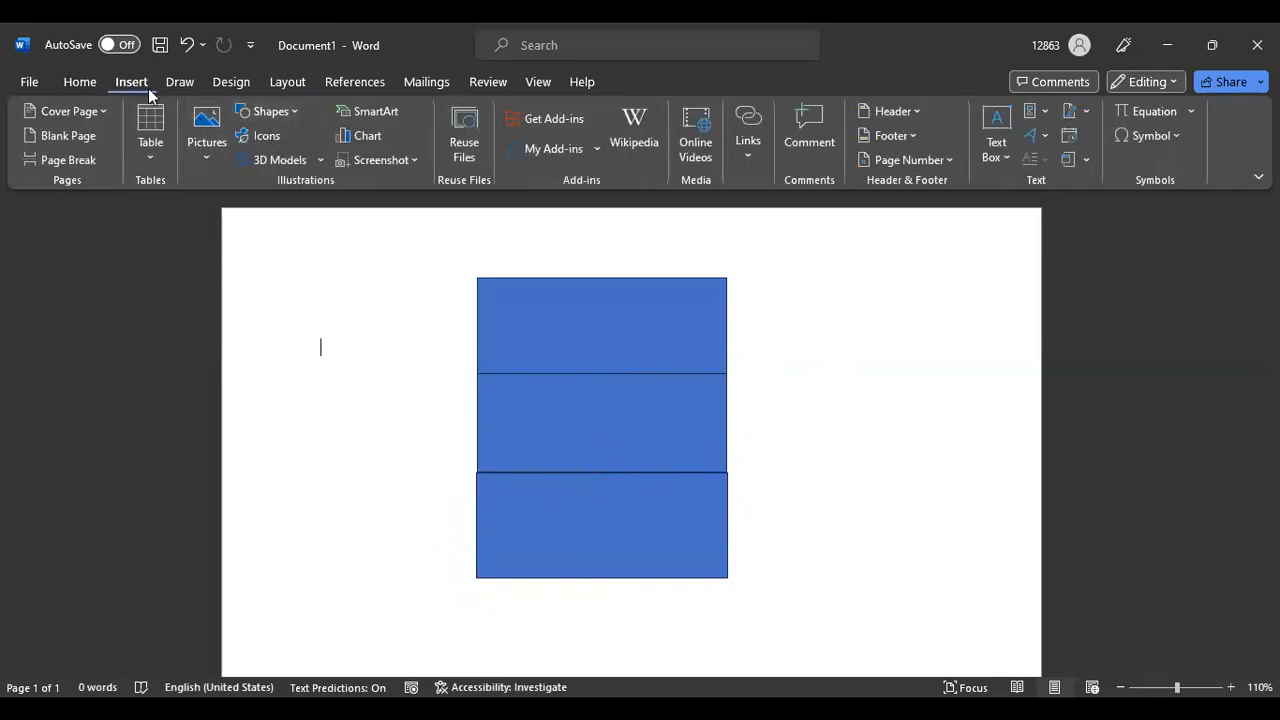
Draw a fourth rectangle below the stack and line up its left and right edges with the others
left_click(294, 111)
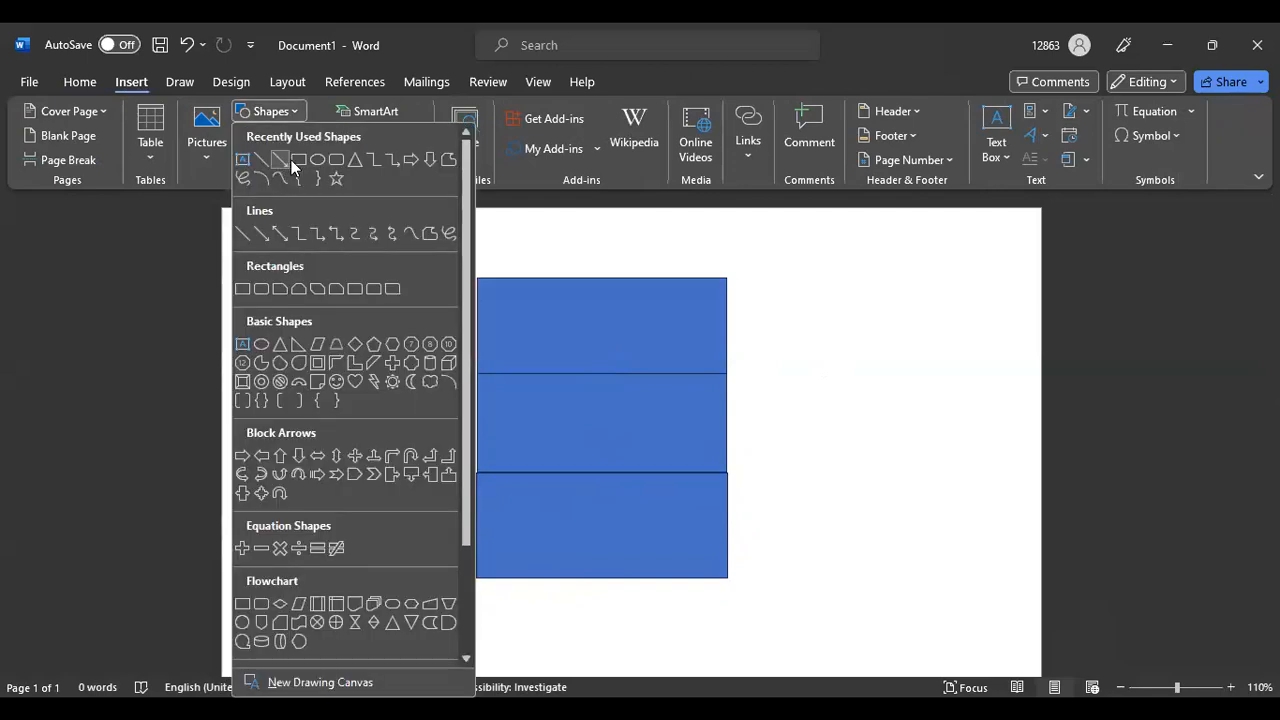
left_click(294, 157)
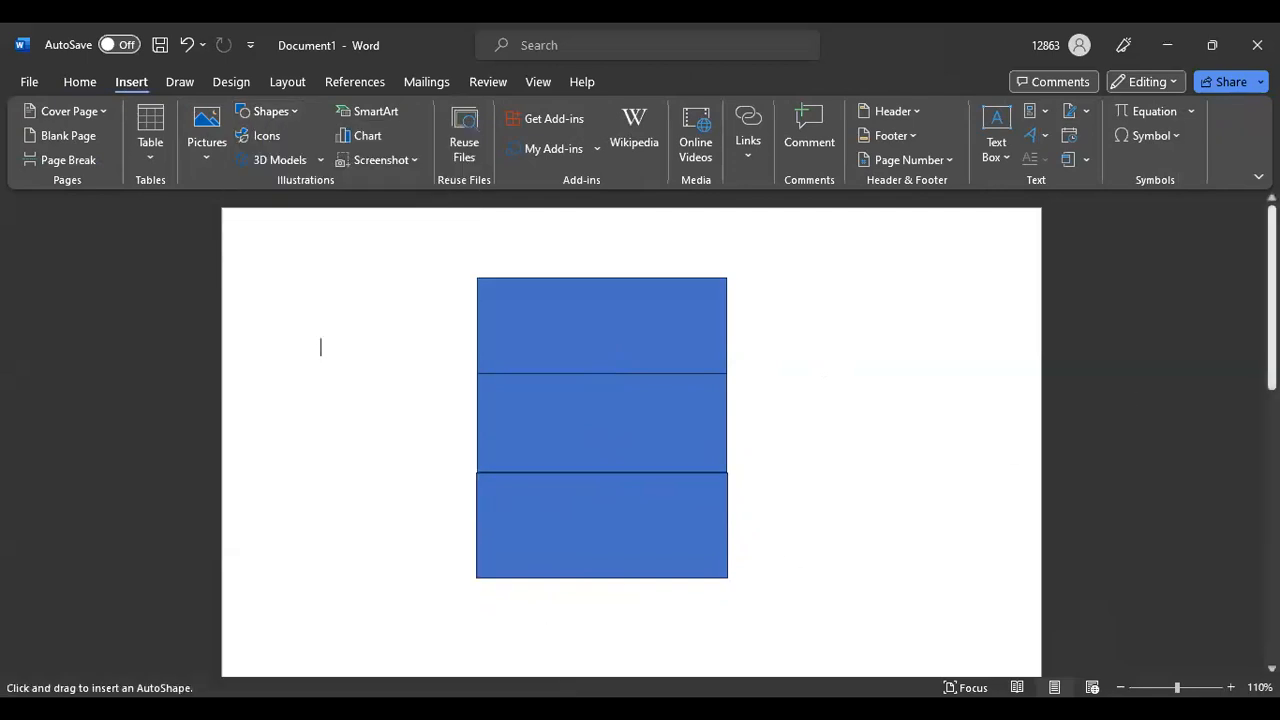
scroll(506, 569, "down", 1)
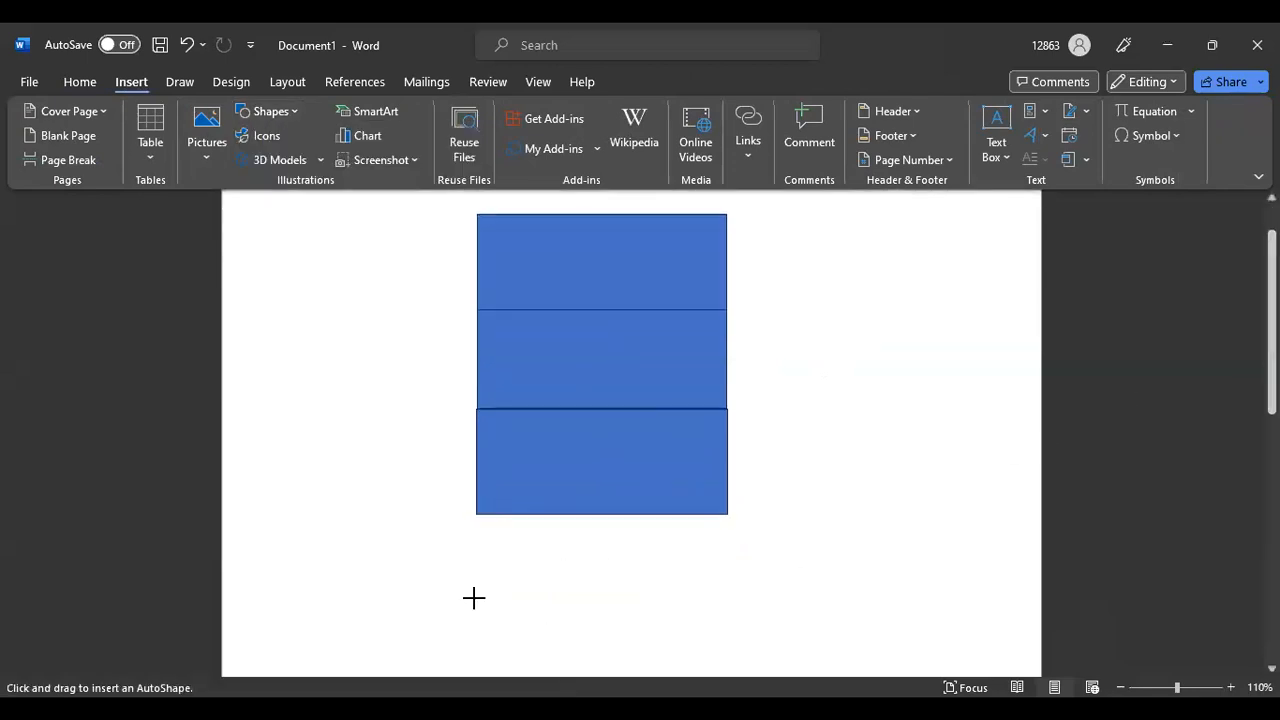
left_click_drag(475, 612, 724, 512)
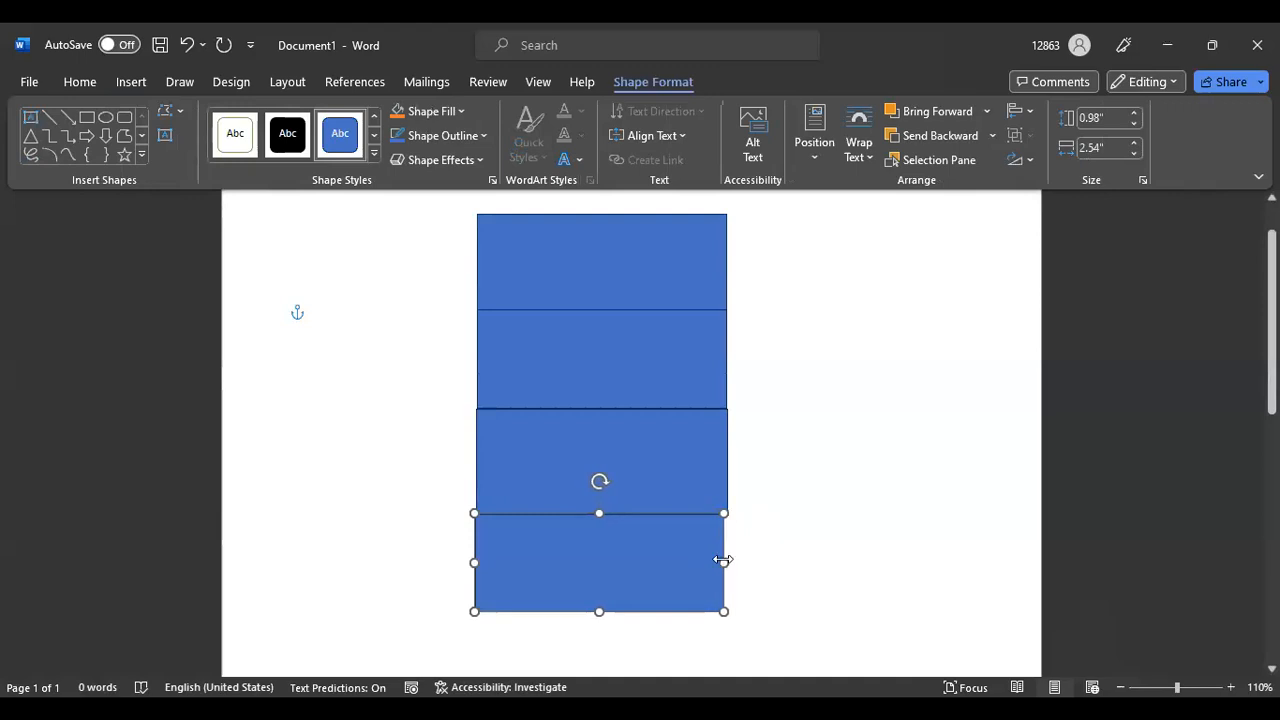
left_click_drag(474, 562, 478, 562)
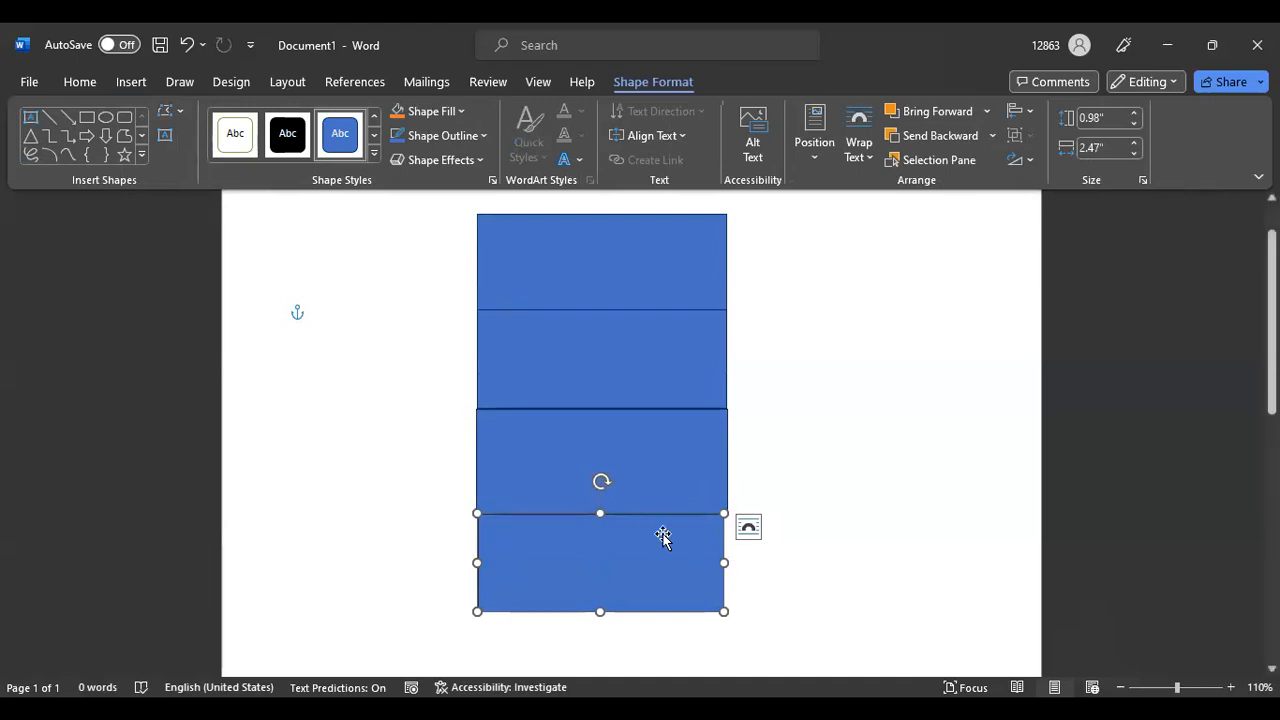
left_click_drag(722, 564, 727, 563)
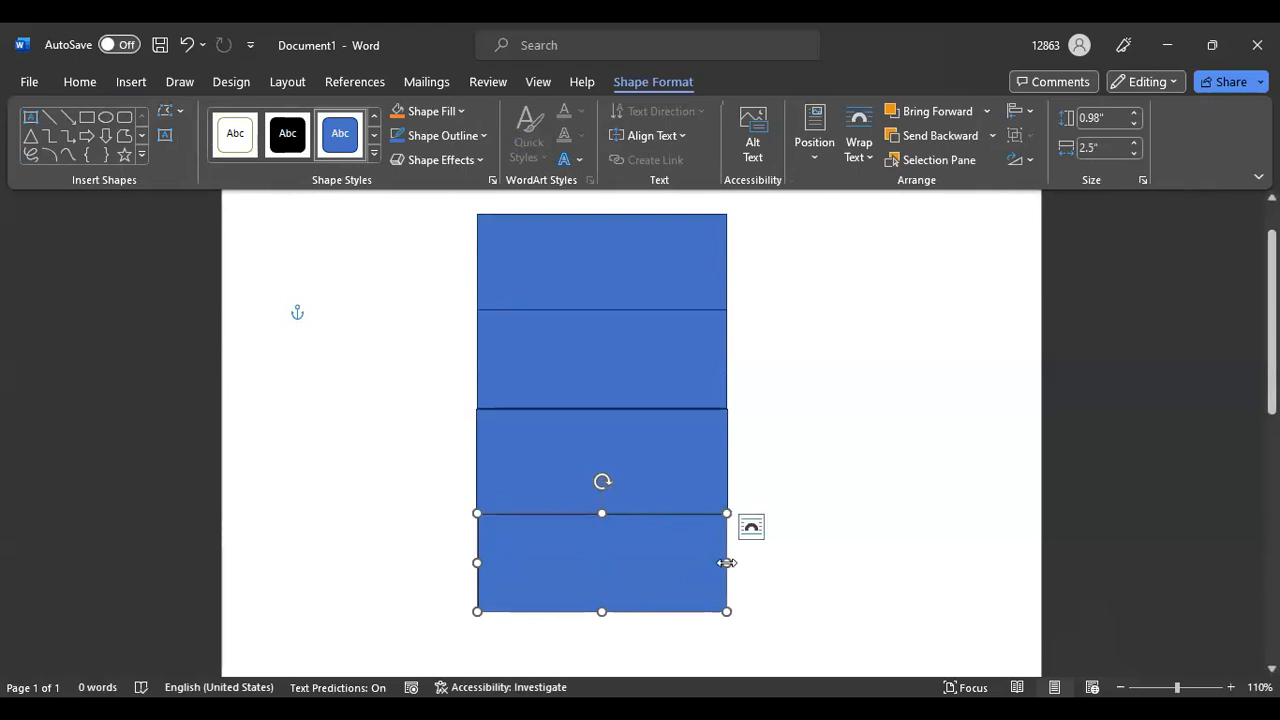
Select each of the four rectangles in turn to confirm their sizes match
left_click(638, 278)
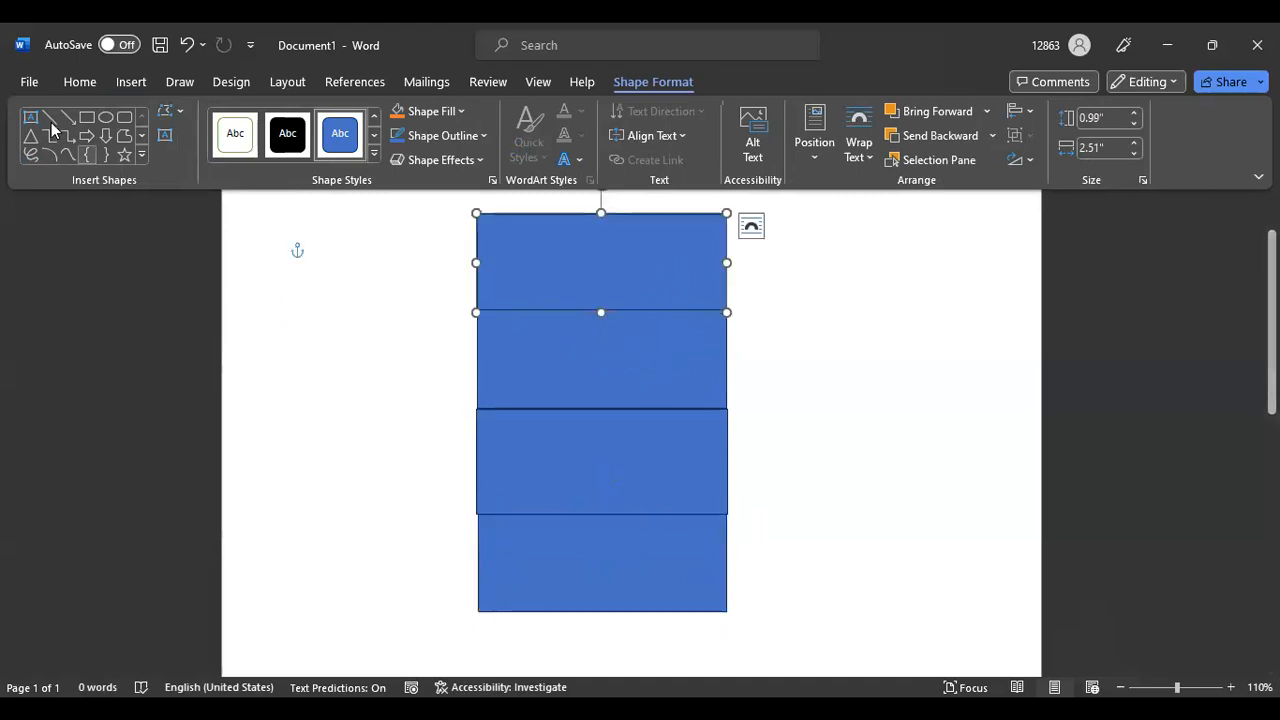
left_click(131, 83)
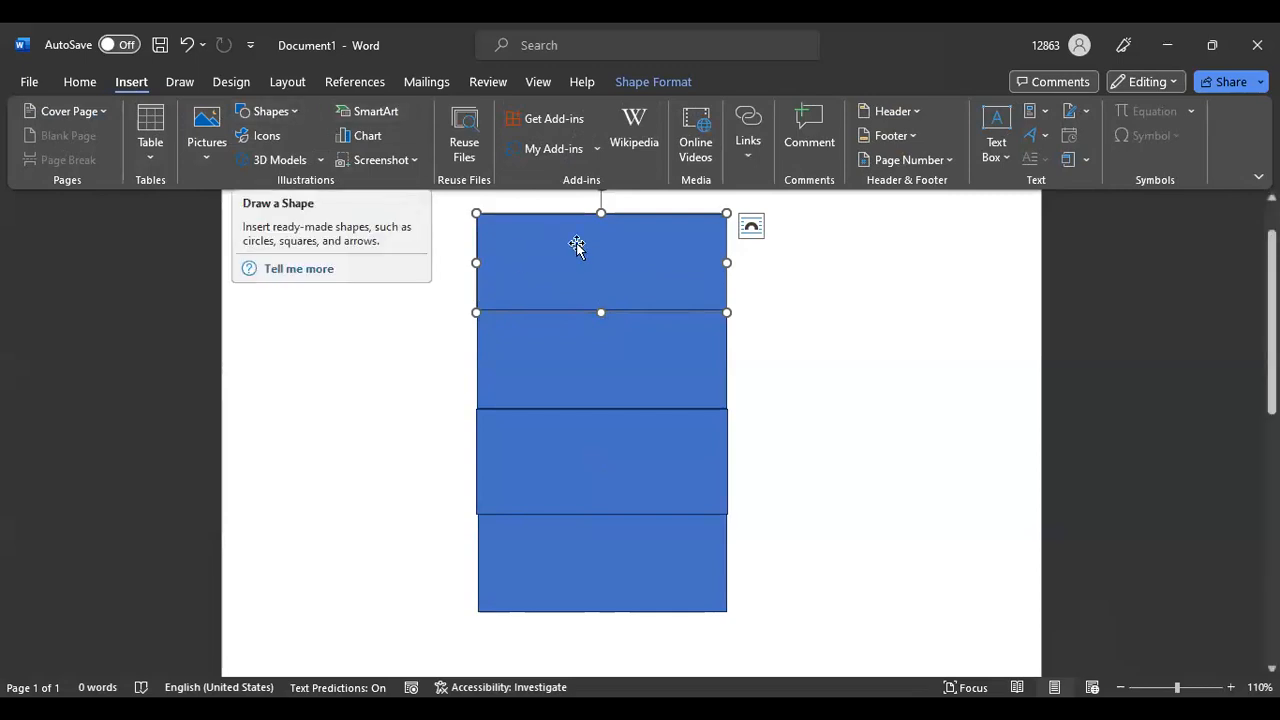
left_click(599, 369)
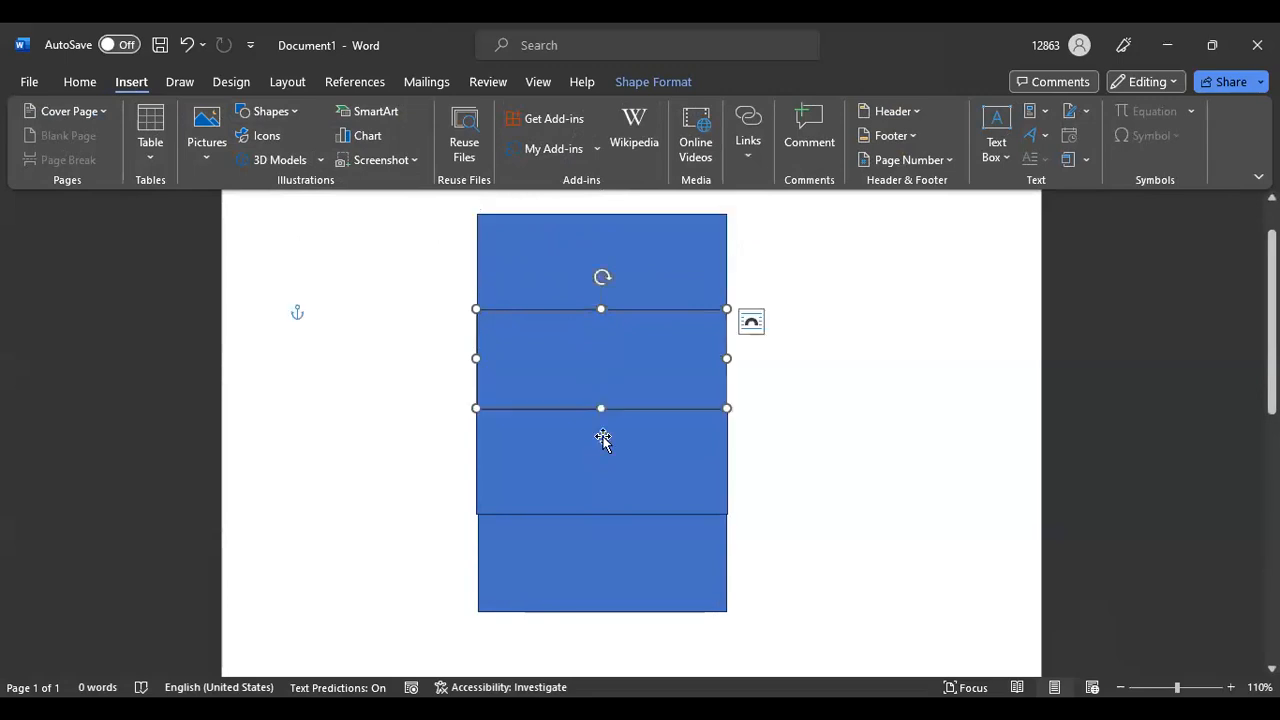
left_click(605, 470)
left_click(620, 556)
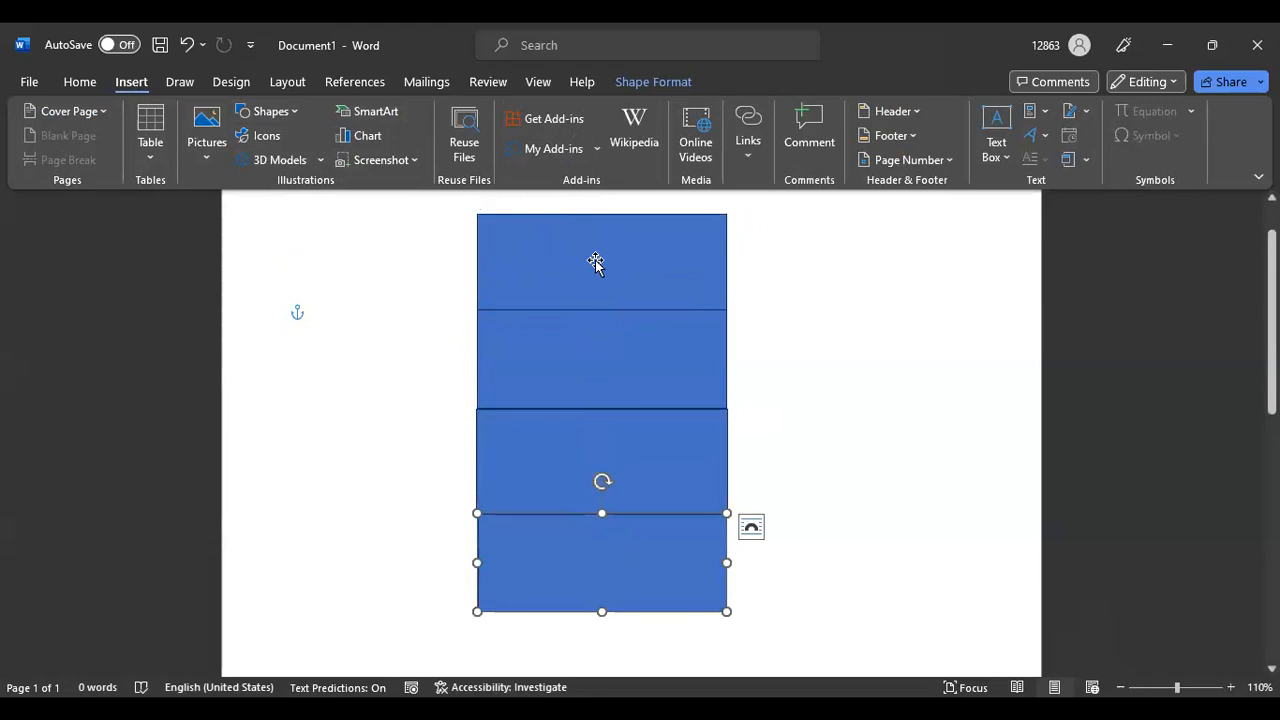
left_click(595, 262)
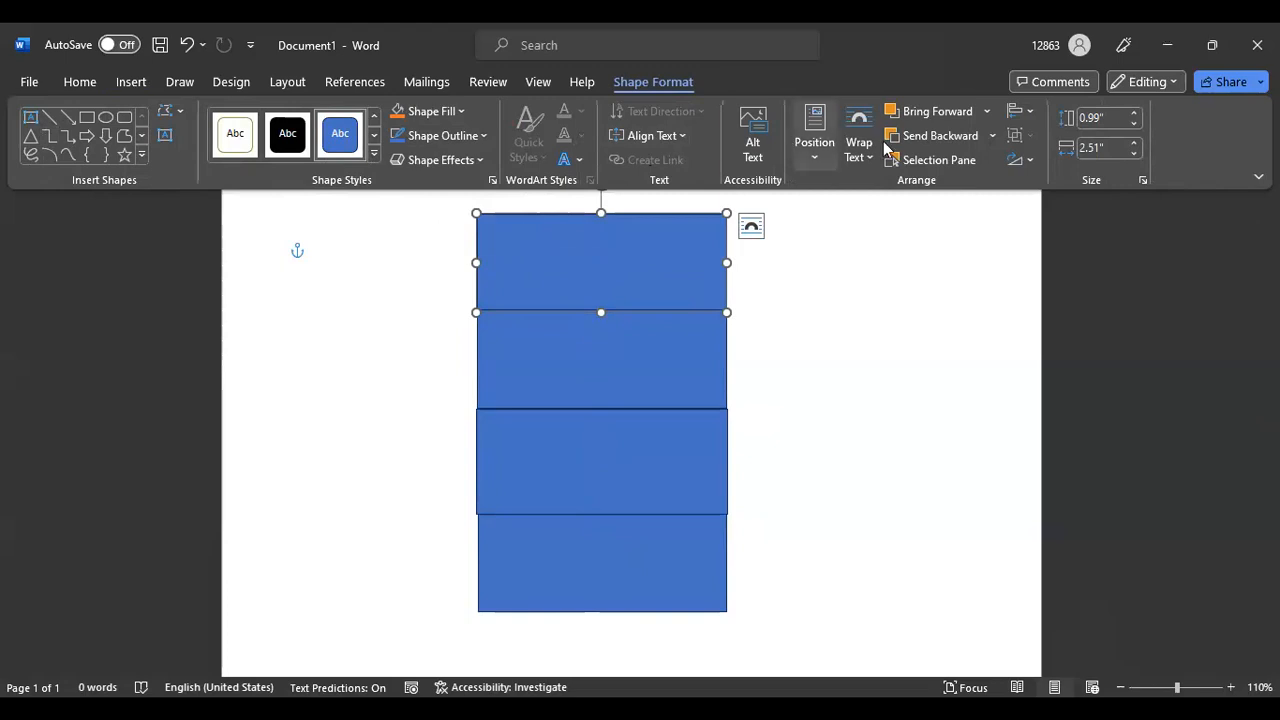
left_click(866, 318)
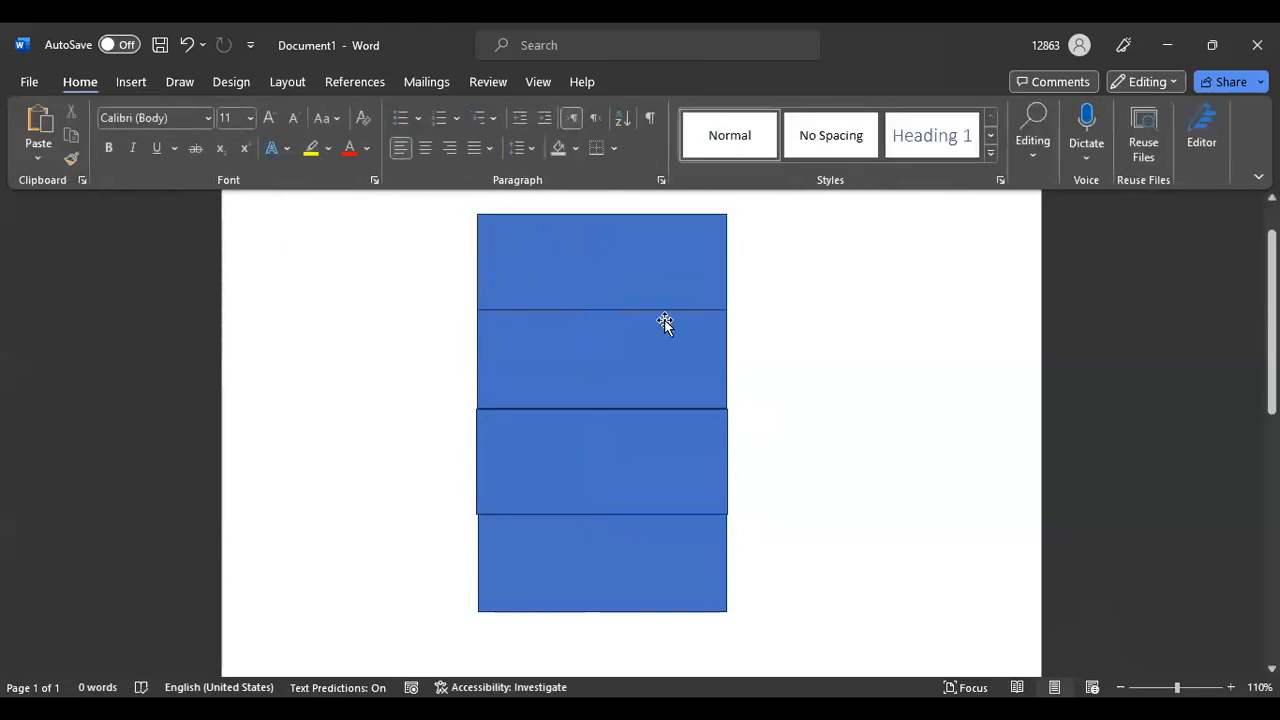
Preview shape style presets and fill colours on the top rectangle without applying, then return to Color Hunt
left_click(557, 260)
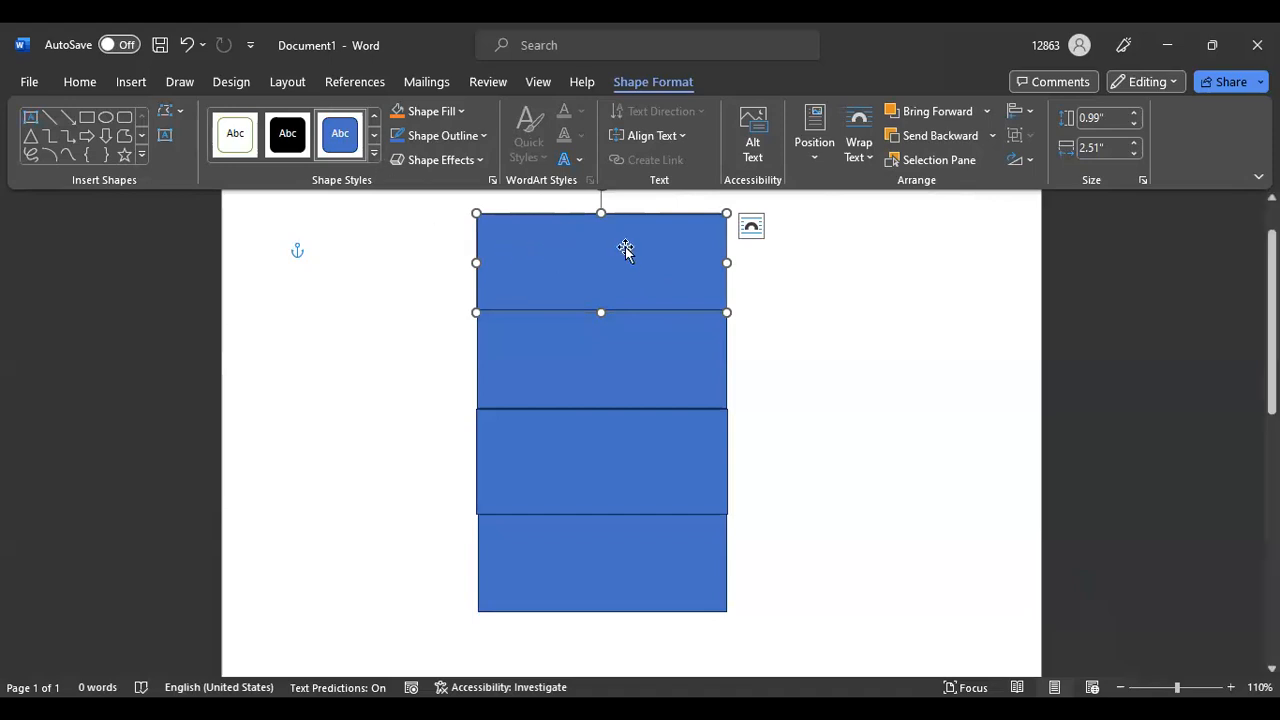
left_click(374, 136)
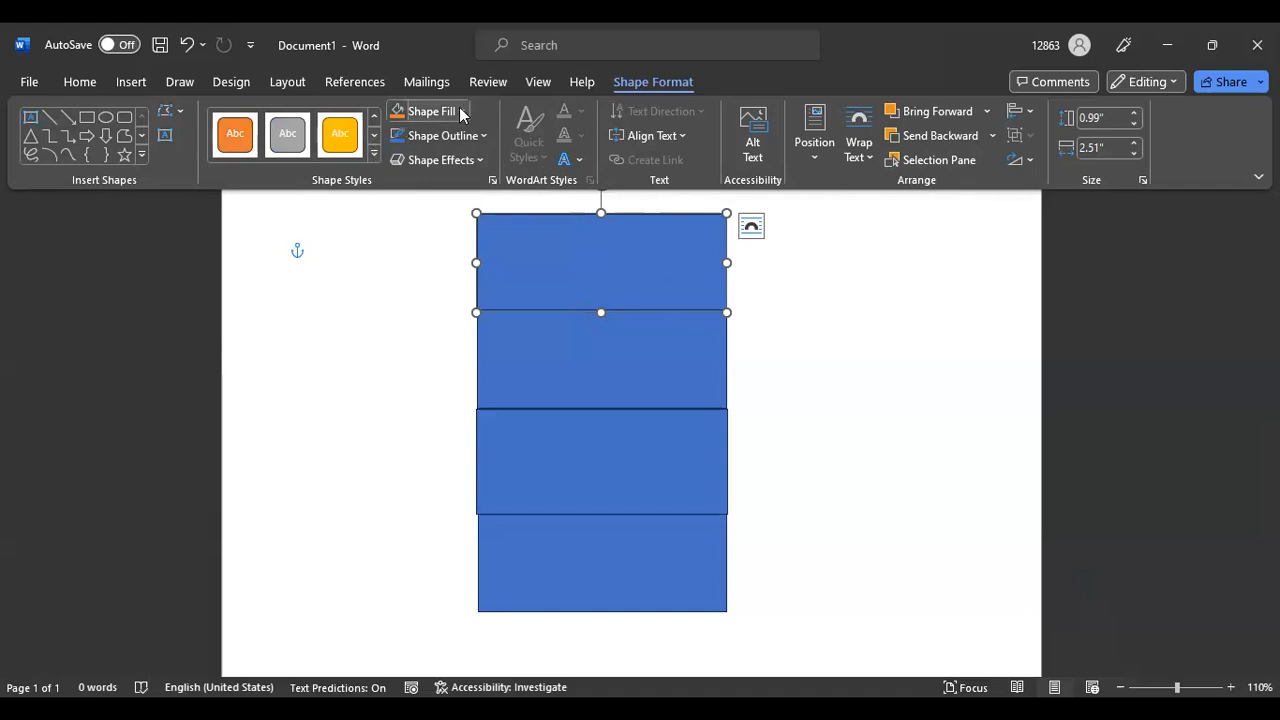
left_click(430, 111)
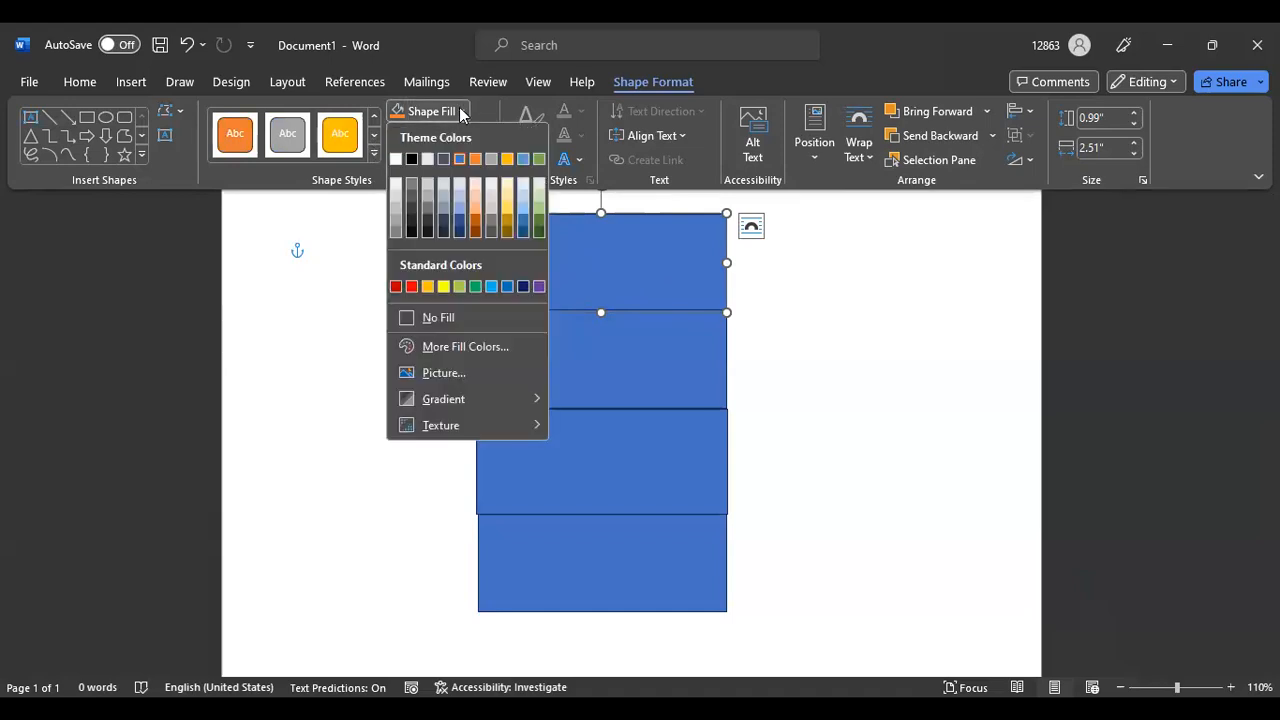
left_click(375, 157)
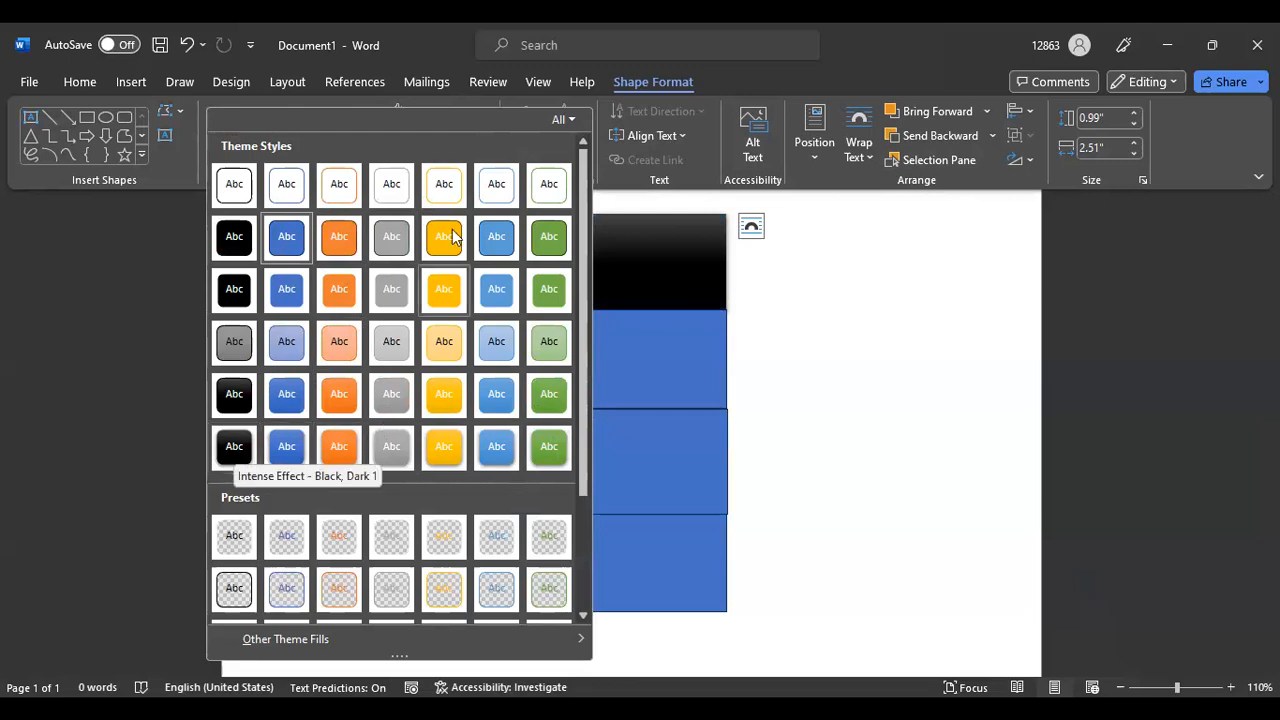
left_click(902, 256)
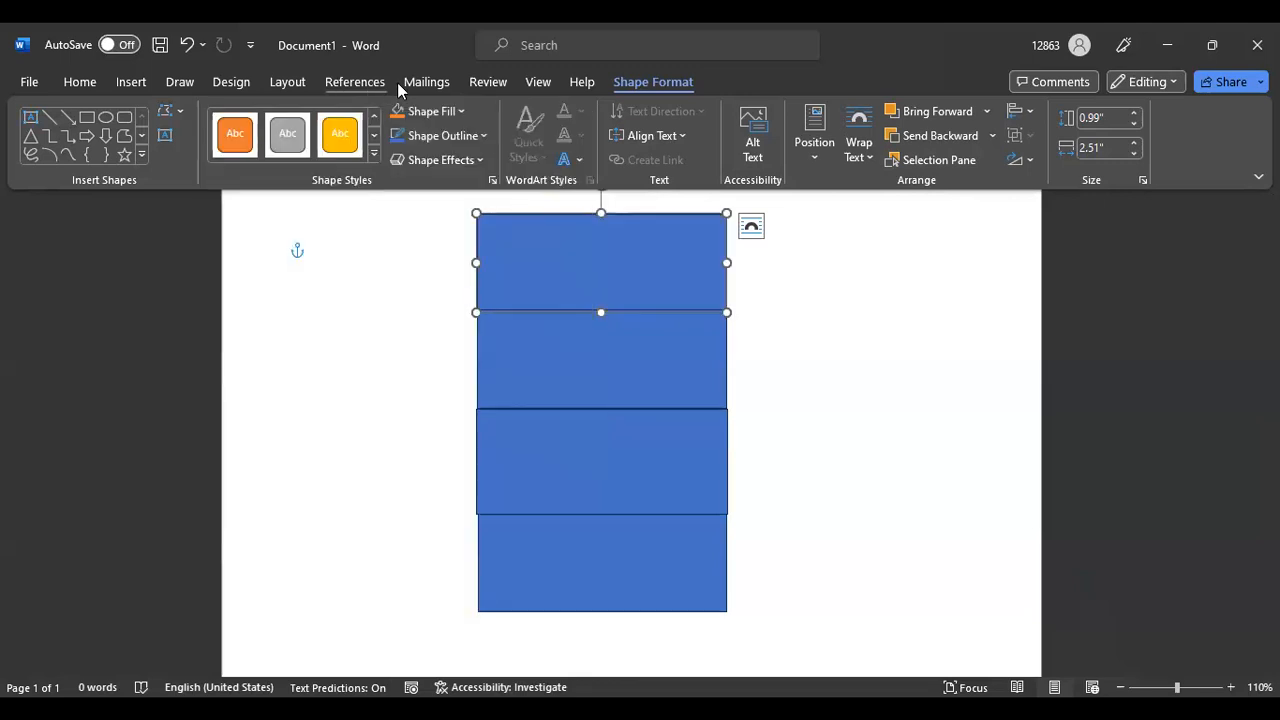
left_click(461, 111)
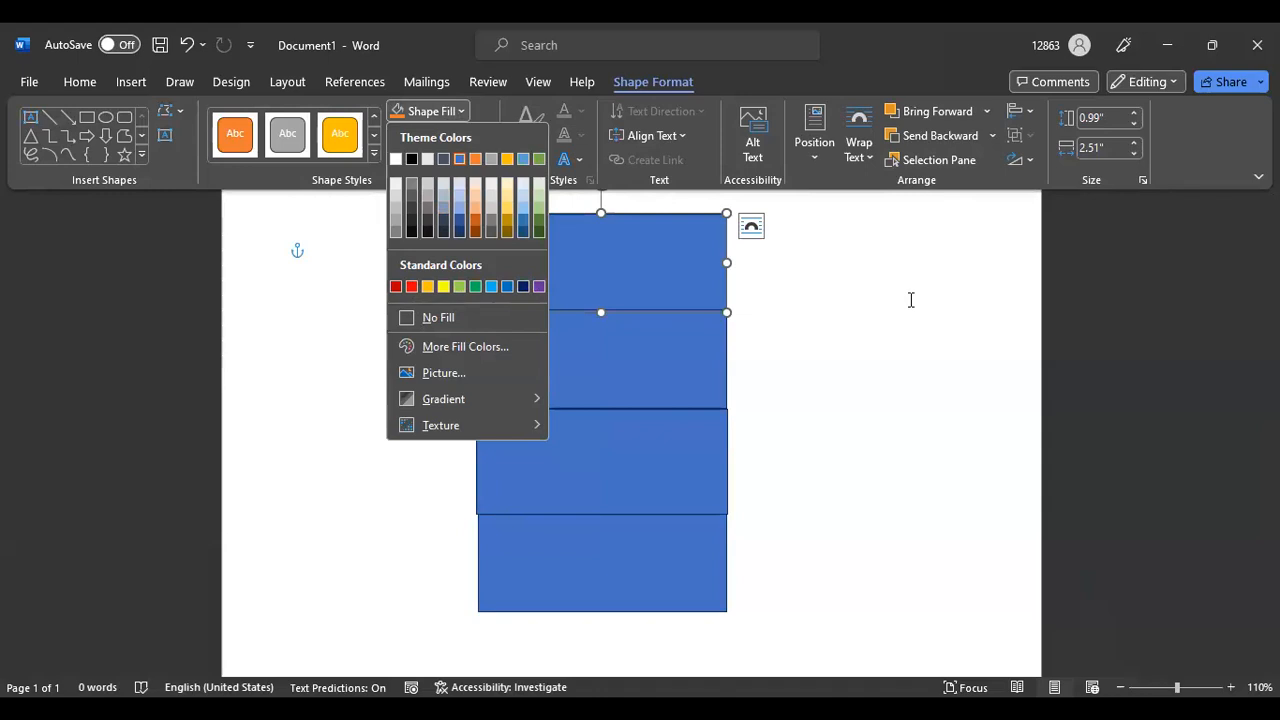
key("Escape")
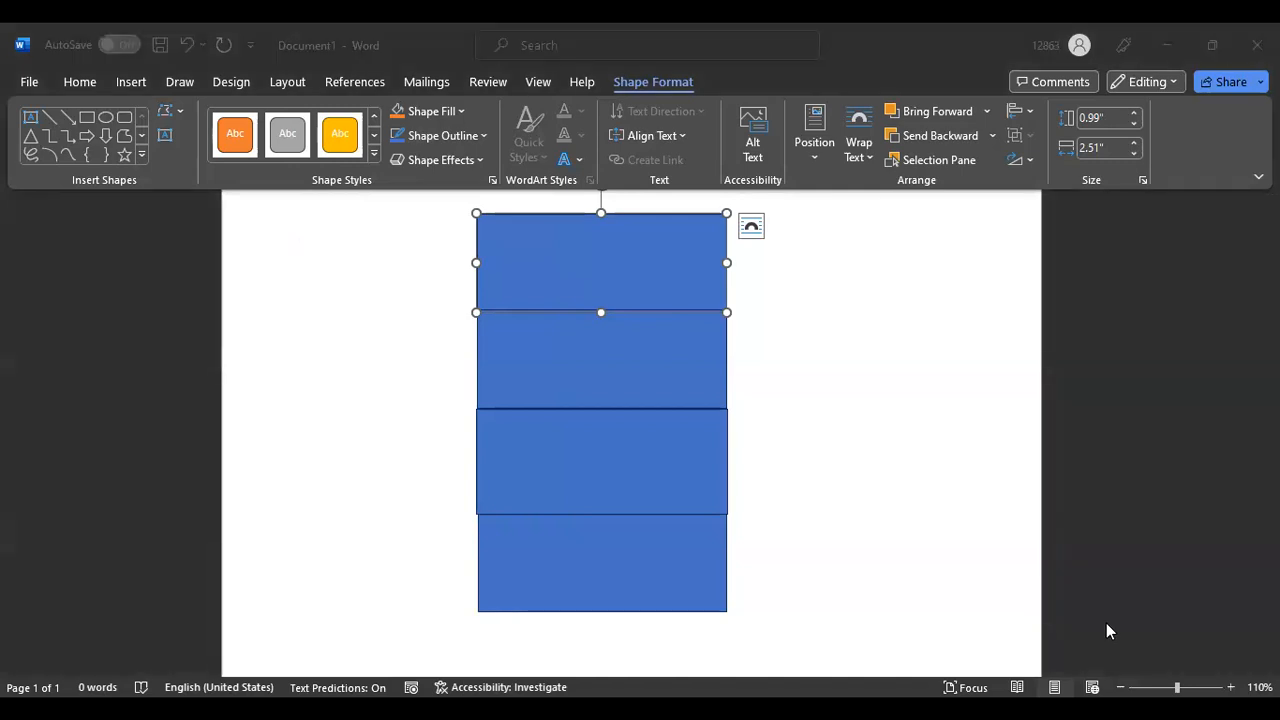
key("alt+Tab")
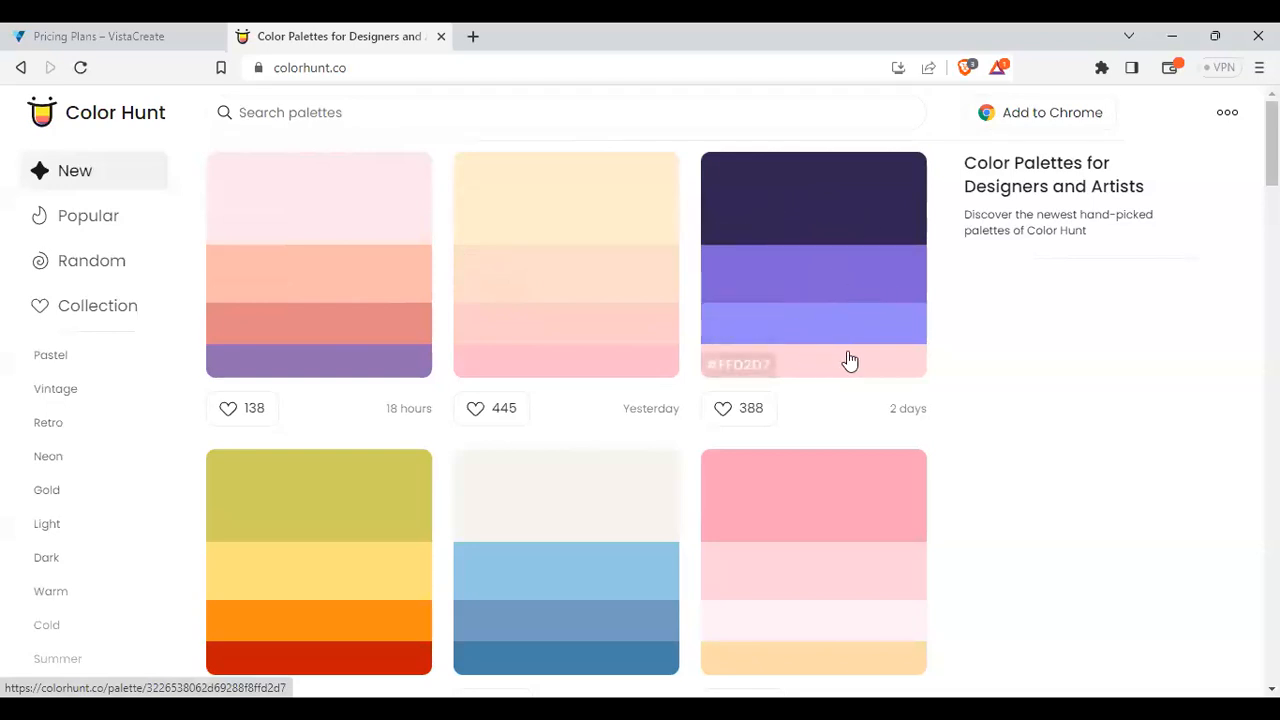
Browse Color Hunt palettes and copy the darkest swatch's hex from the purple-to-pink palette
scroll(846, 330, "down", 1)
scroll(846, 313, "down", 5)
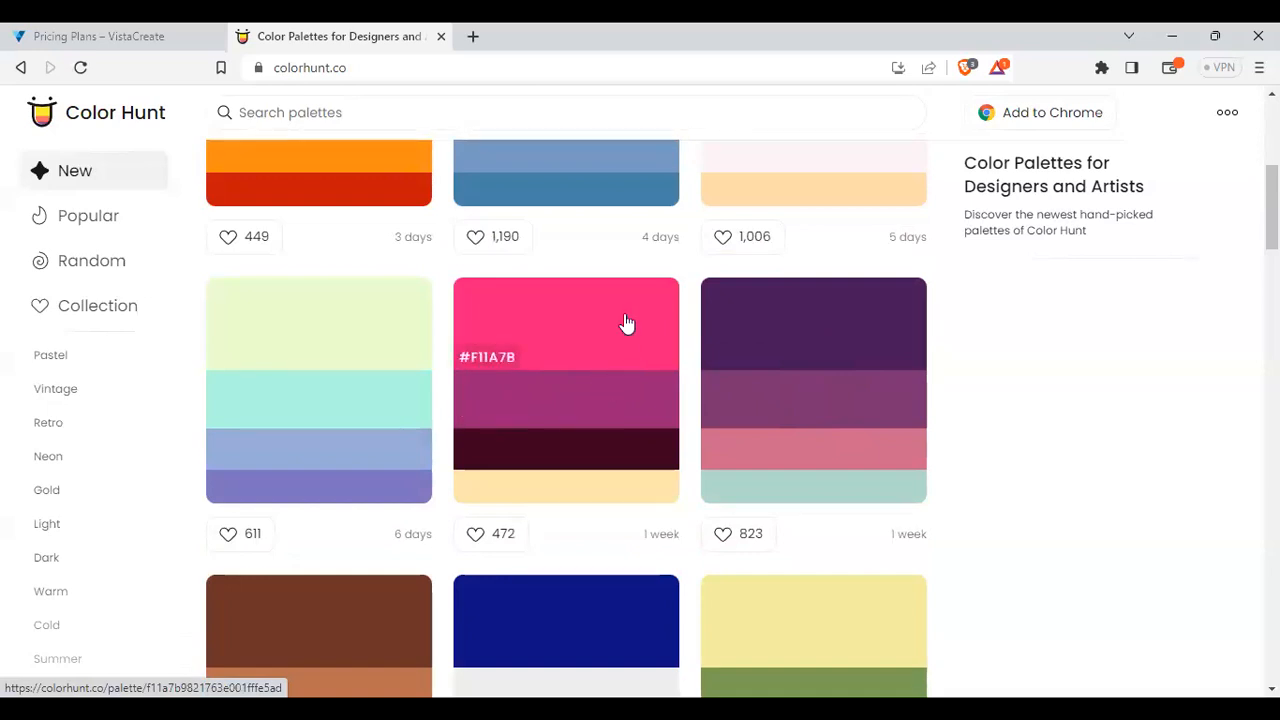
scroll(626, 323, "down", 2)
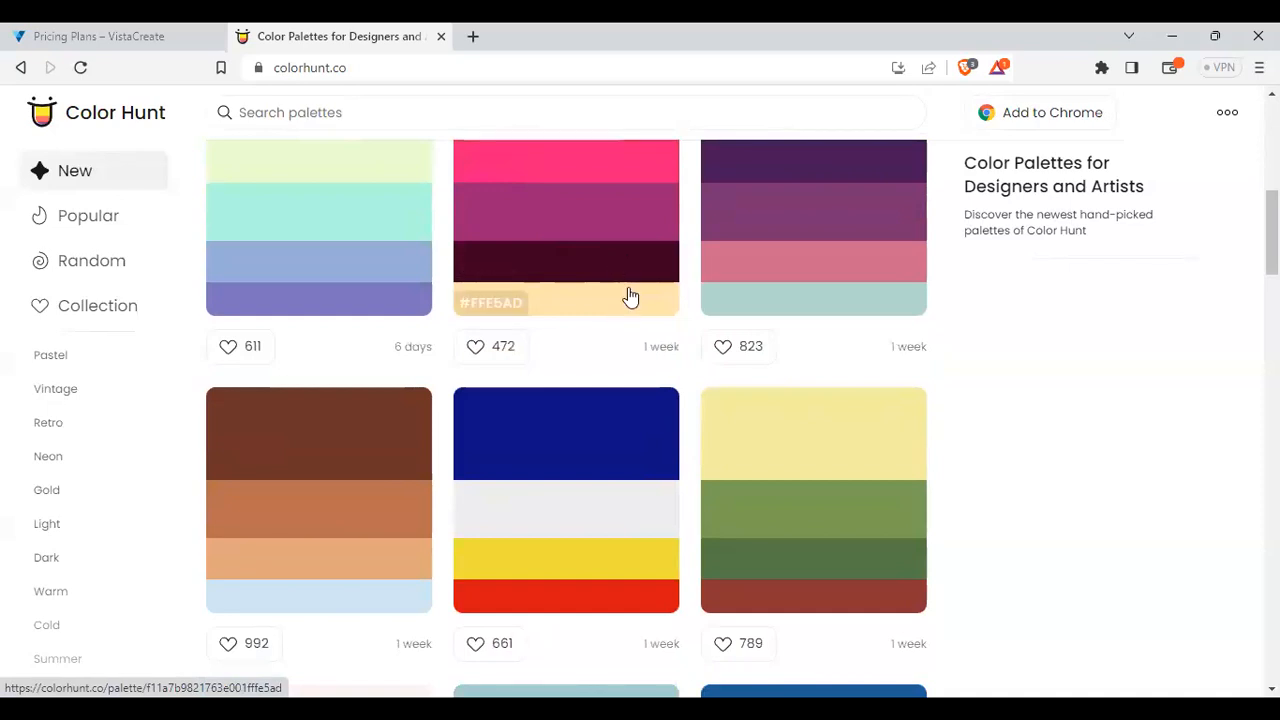
scroll(632, 272, "up", 1)
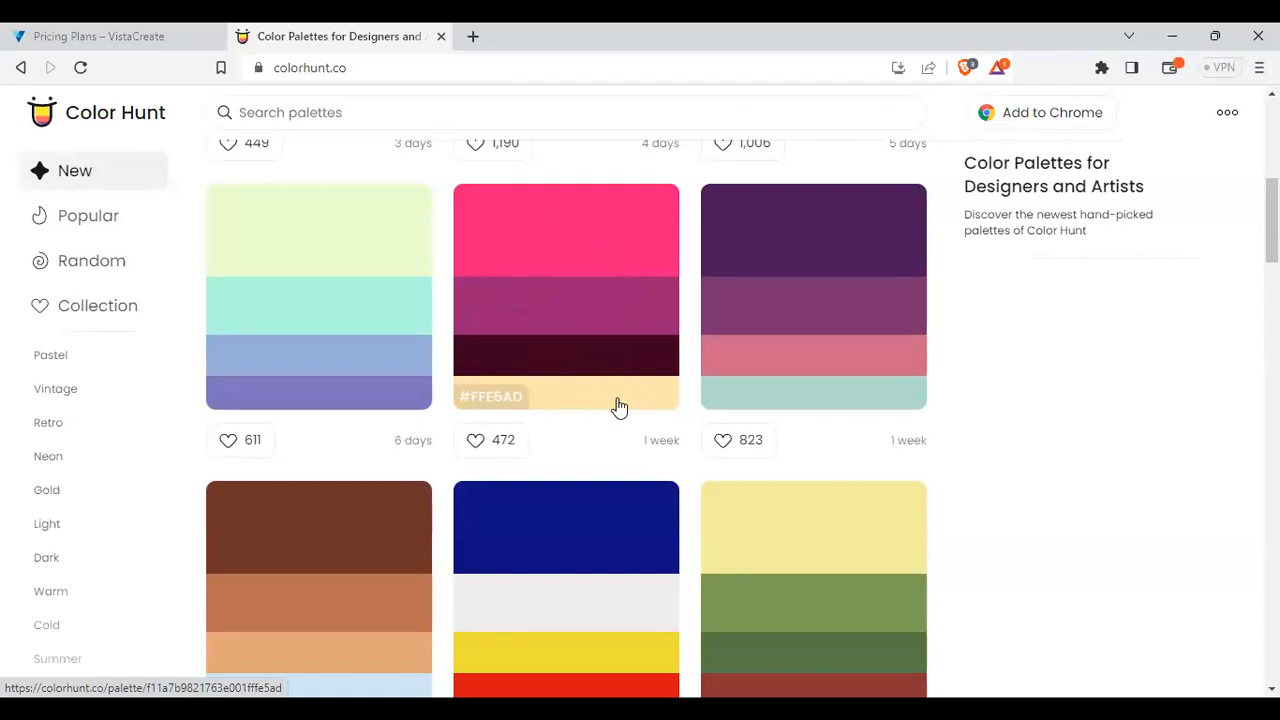
scroll(620, 406, "down", 3)
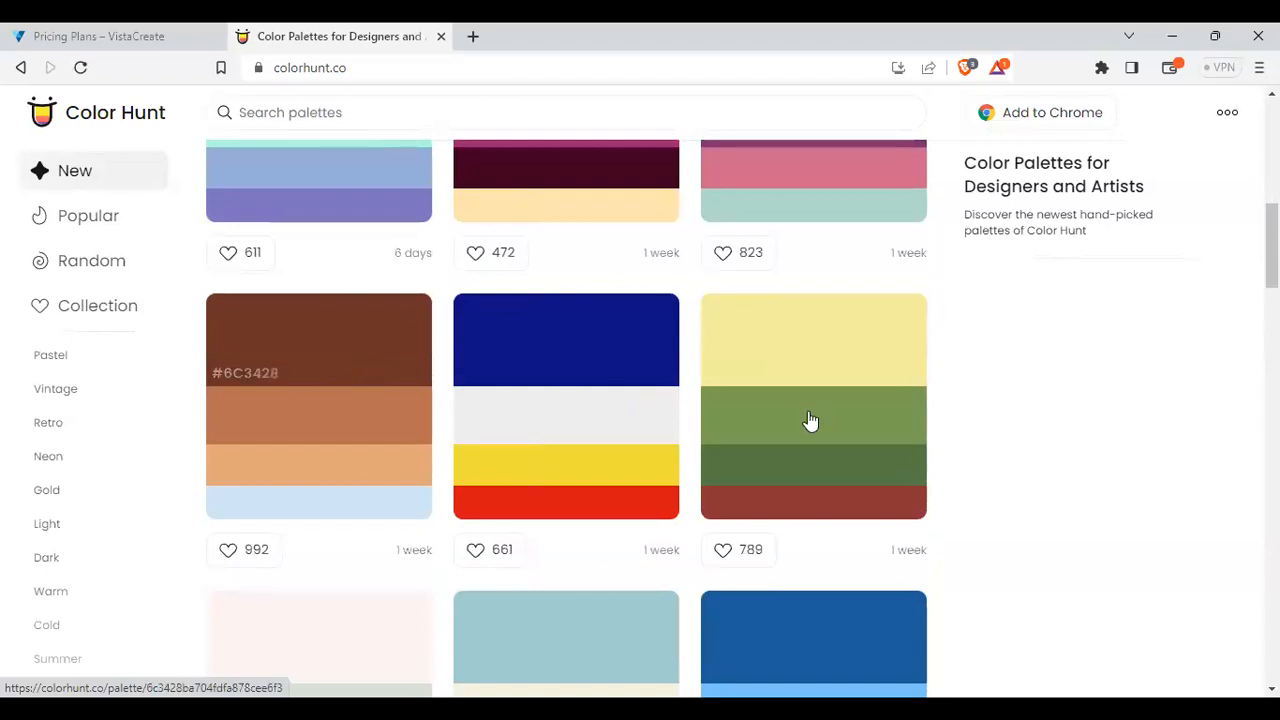
scroll(525, 401, "up", 1)
scroll(525, 401, "up", 5)
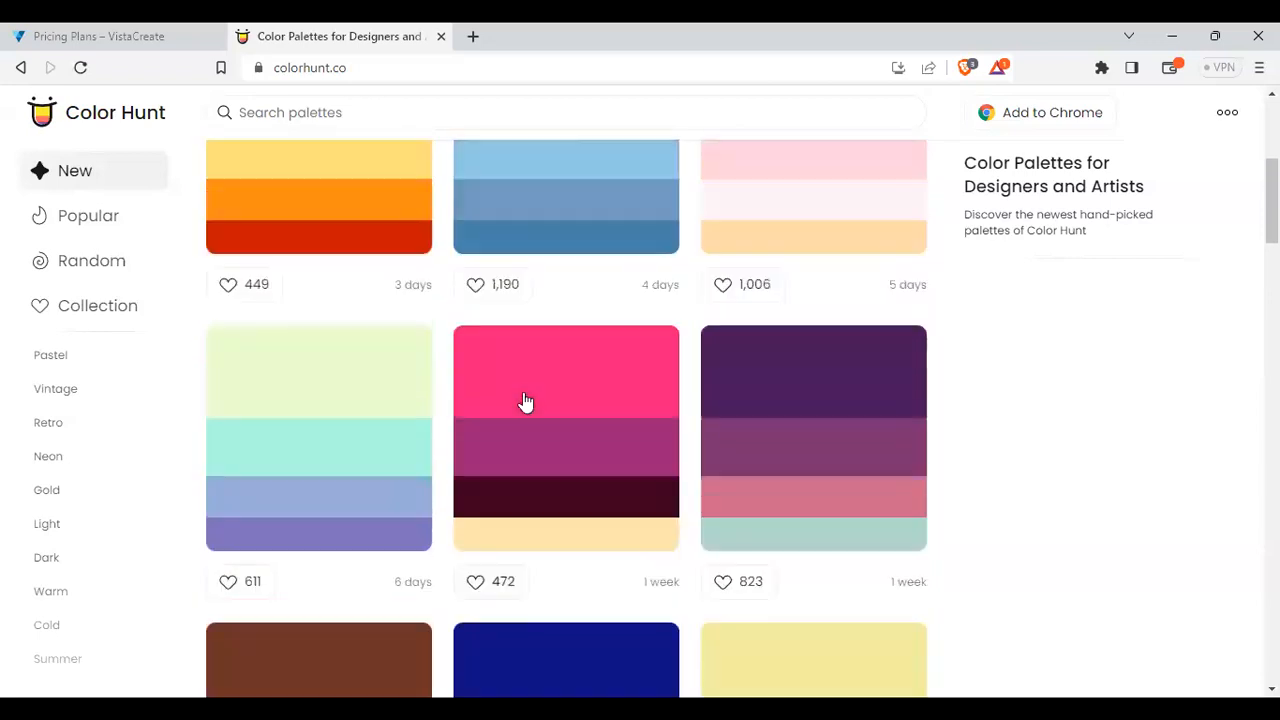
scroll(377, 277, "up", 2)
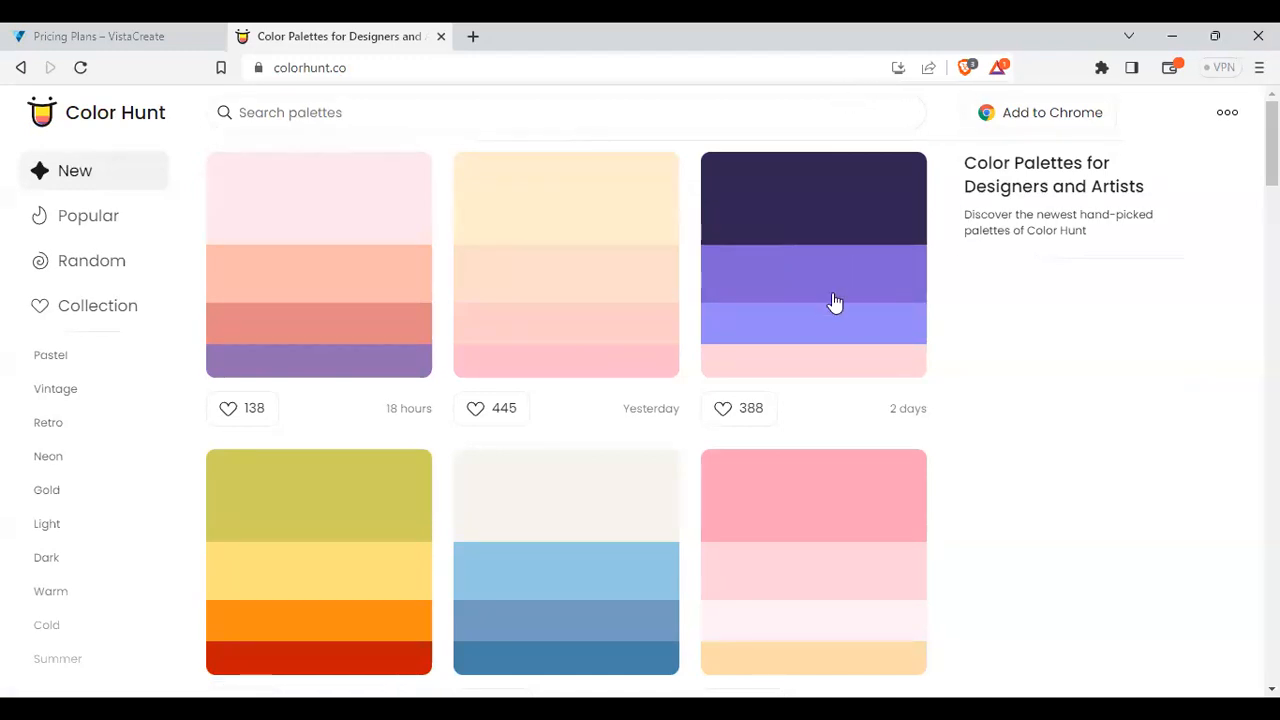
left_click(738, 228)
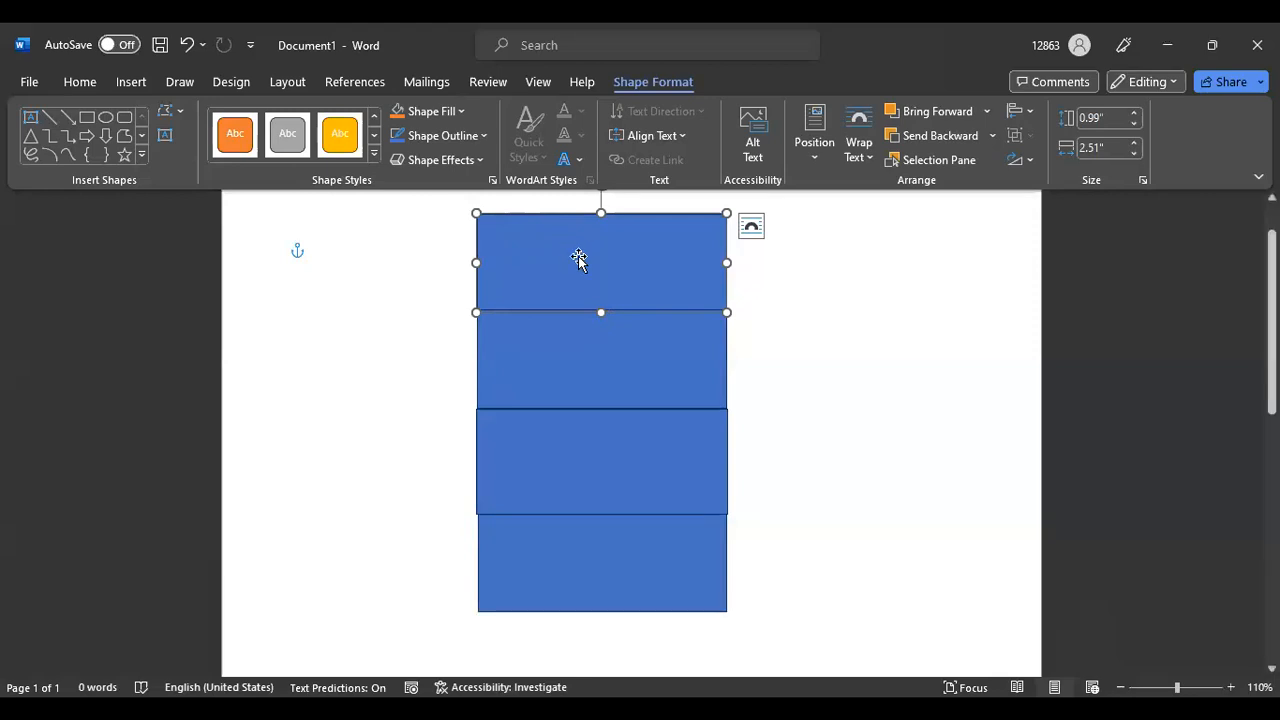
Select the top rectangle of the stack
left_click(460, 112)
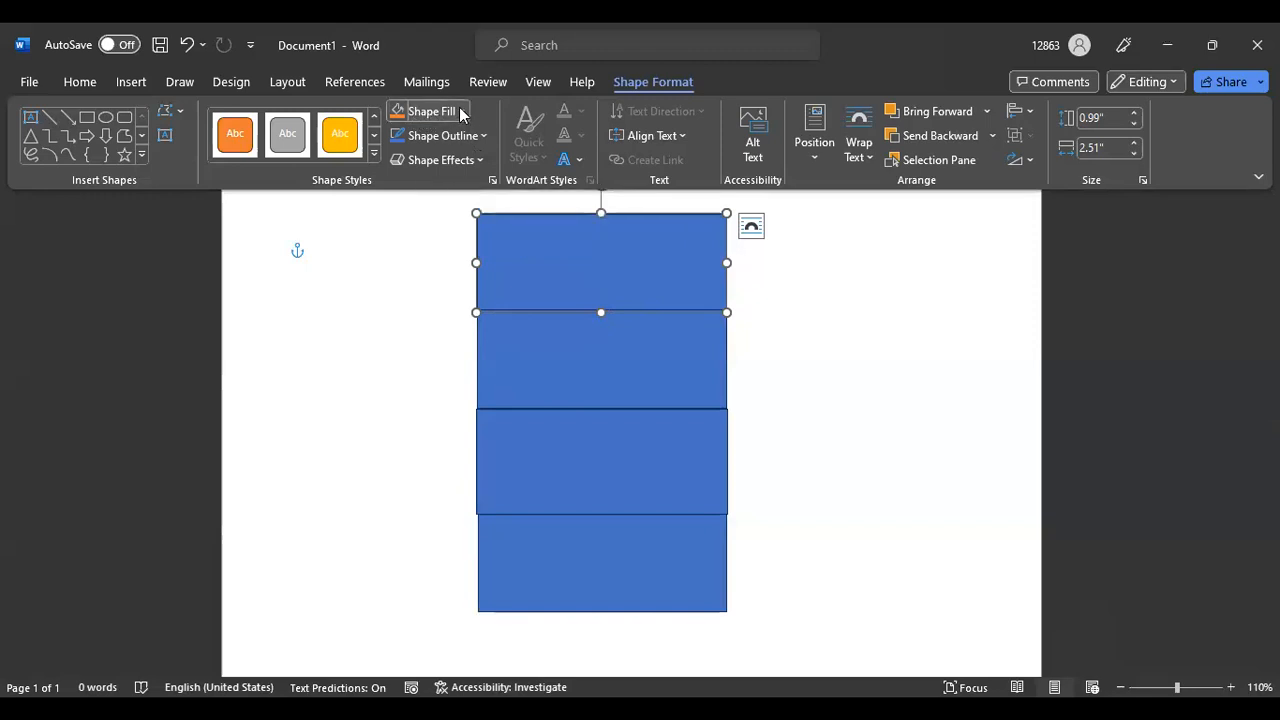
left_click(638, 256)
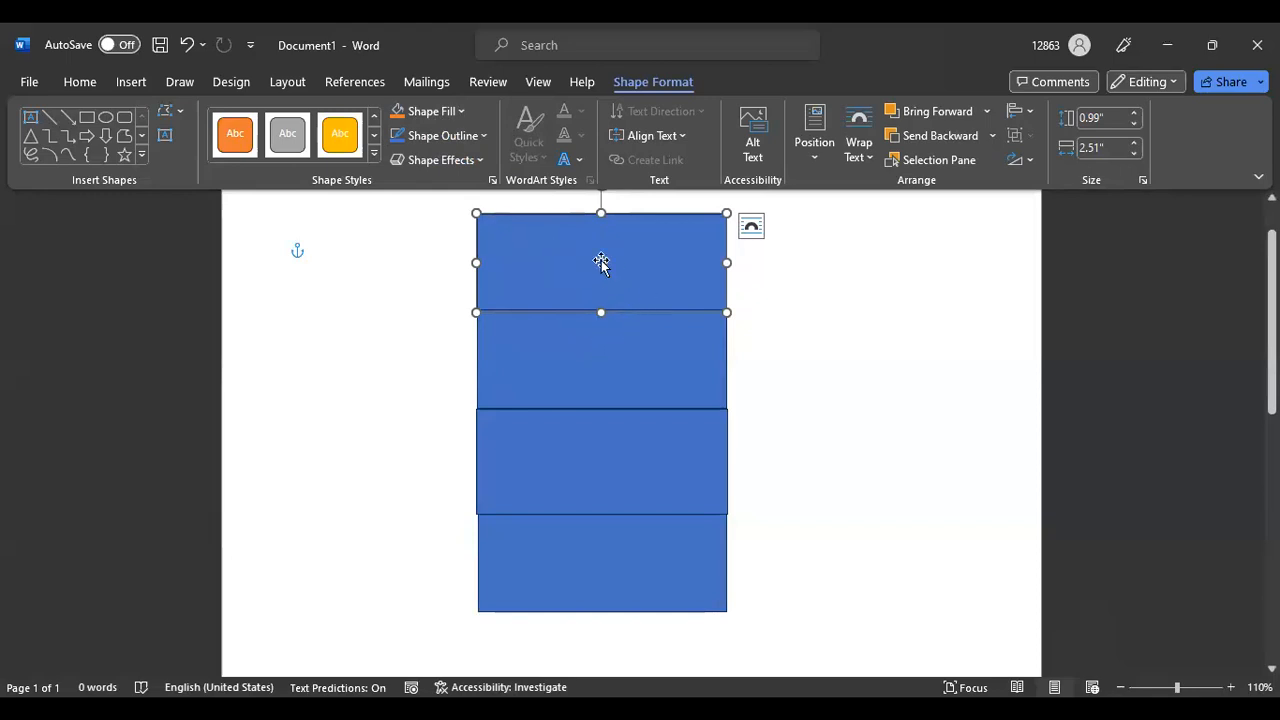
left_click(588, 355)
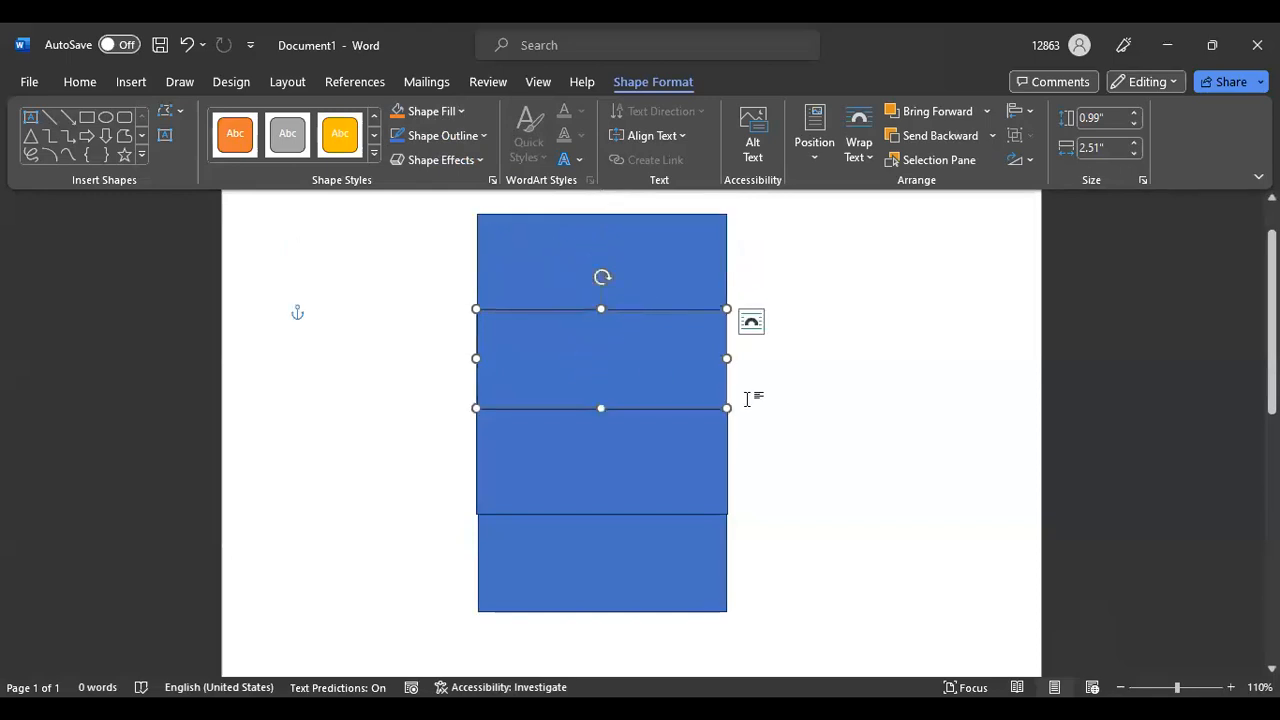
key("Tab")
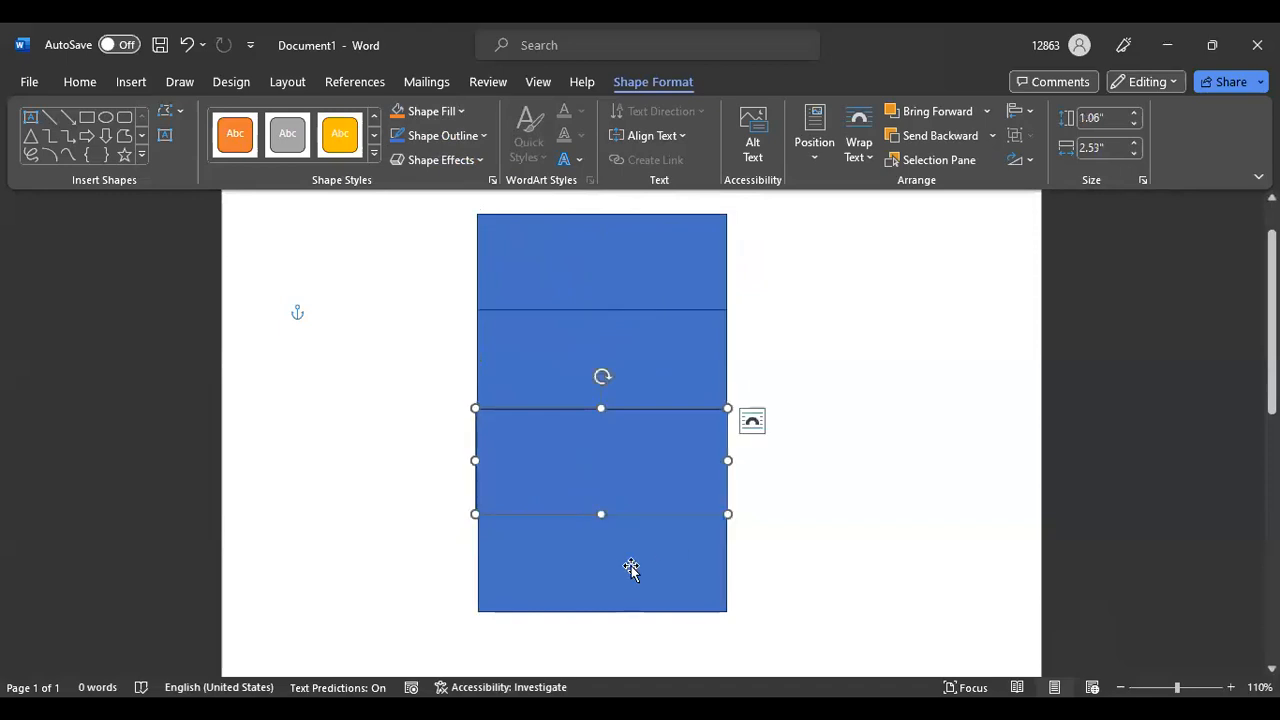
left_click(631, 255)
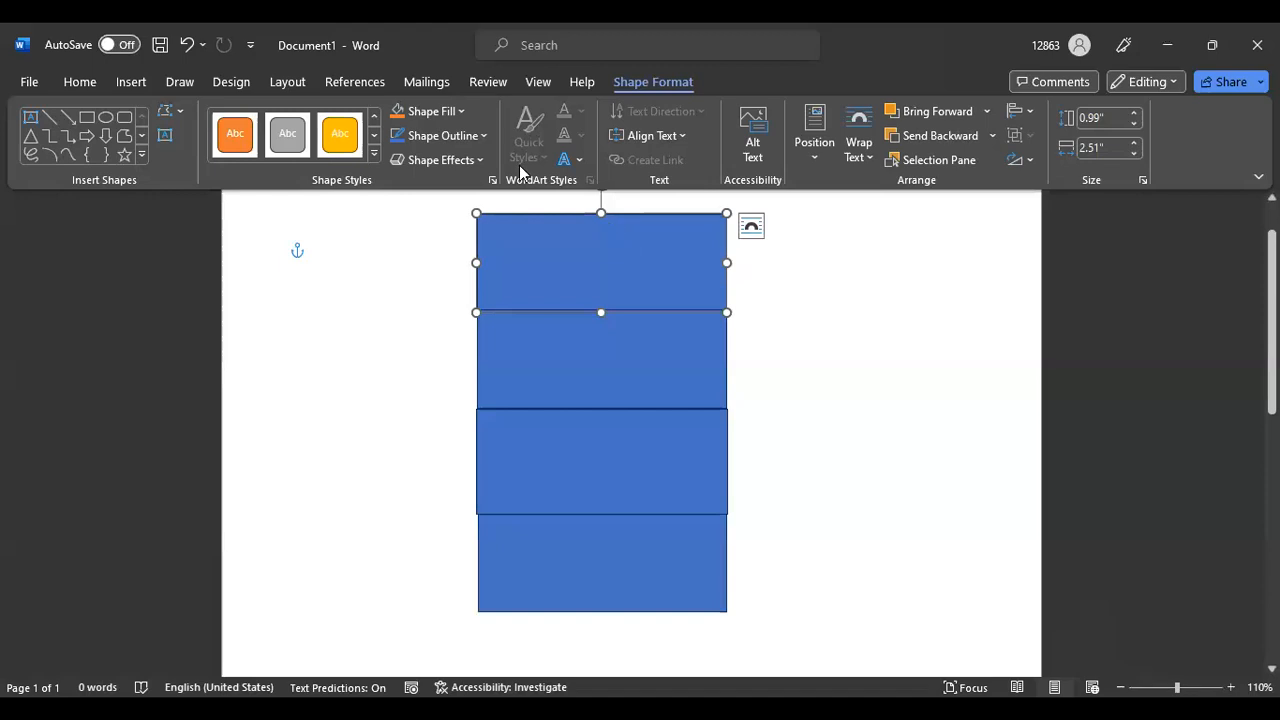
Fill the top rectangle with the custom hex colour #322653
left_click(462, 111)
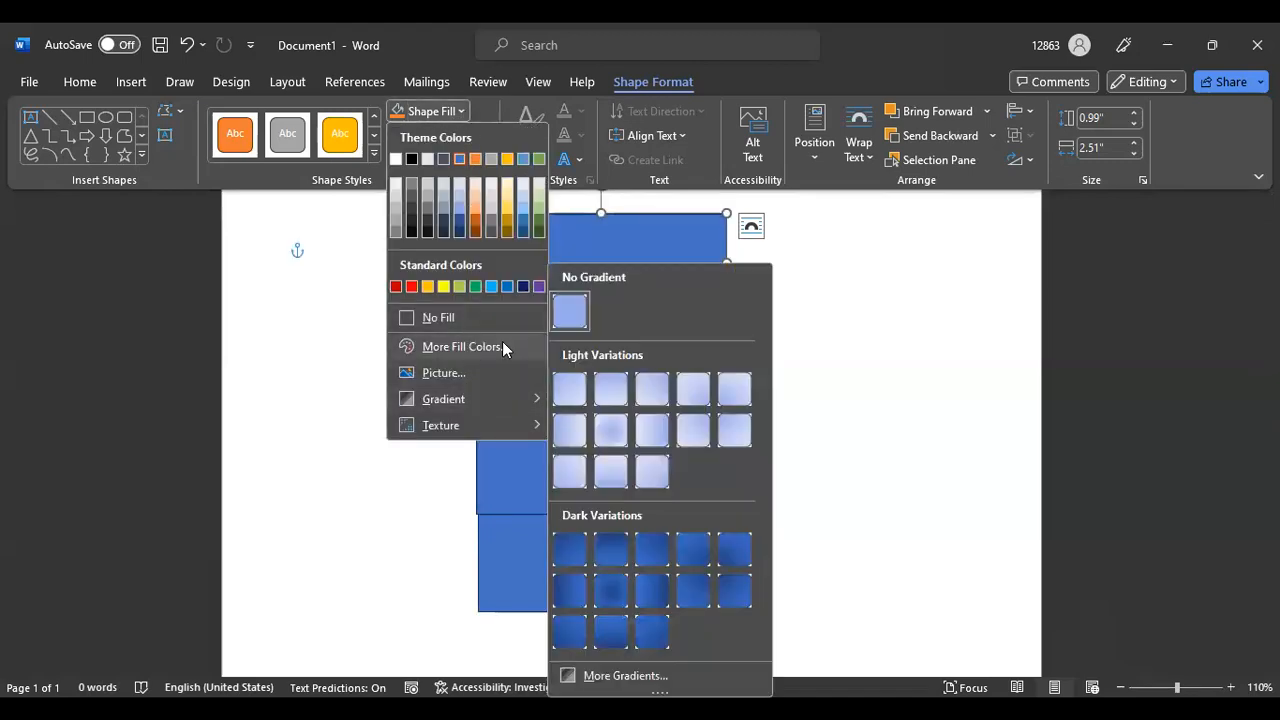
left_click(497, 347)
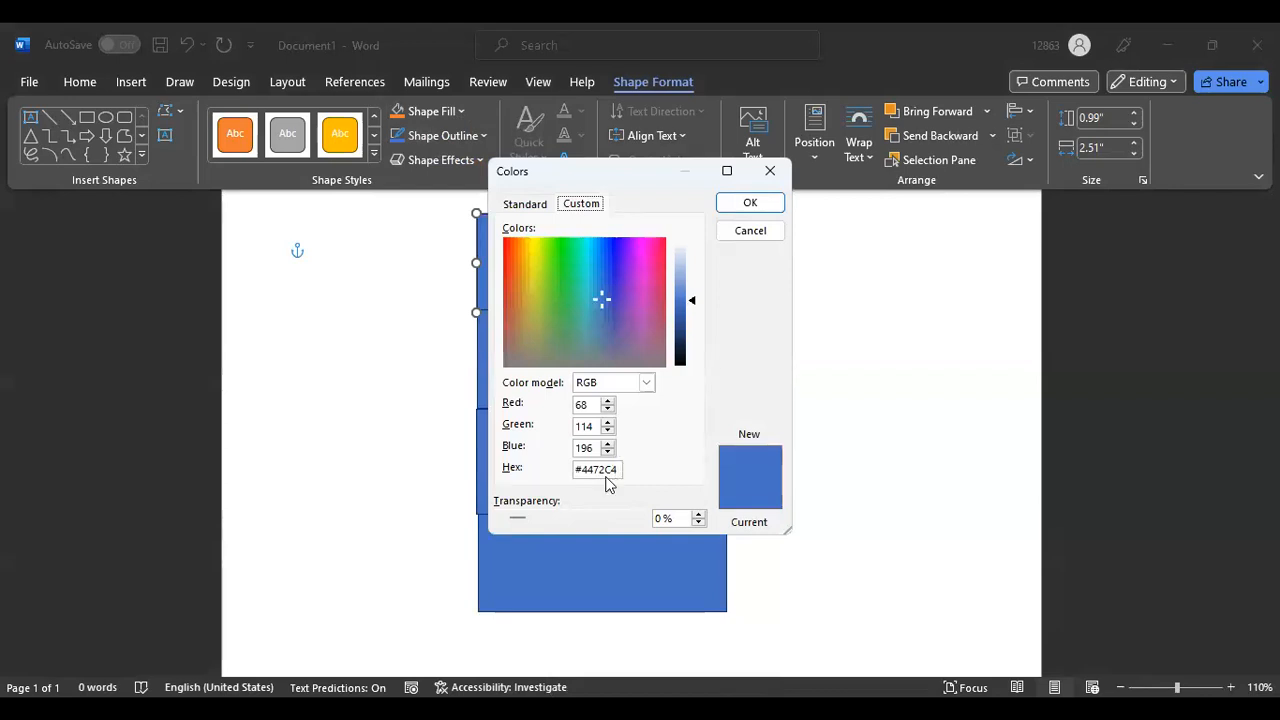
left_click(580, 470)
left_click_drag(620, 470, 531, 469)
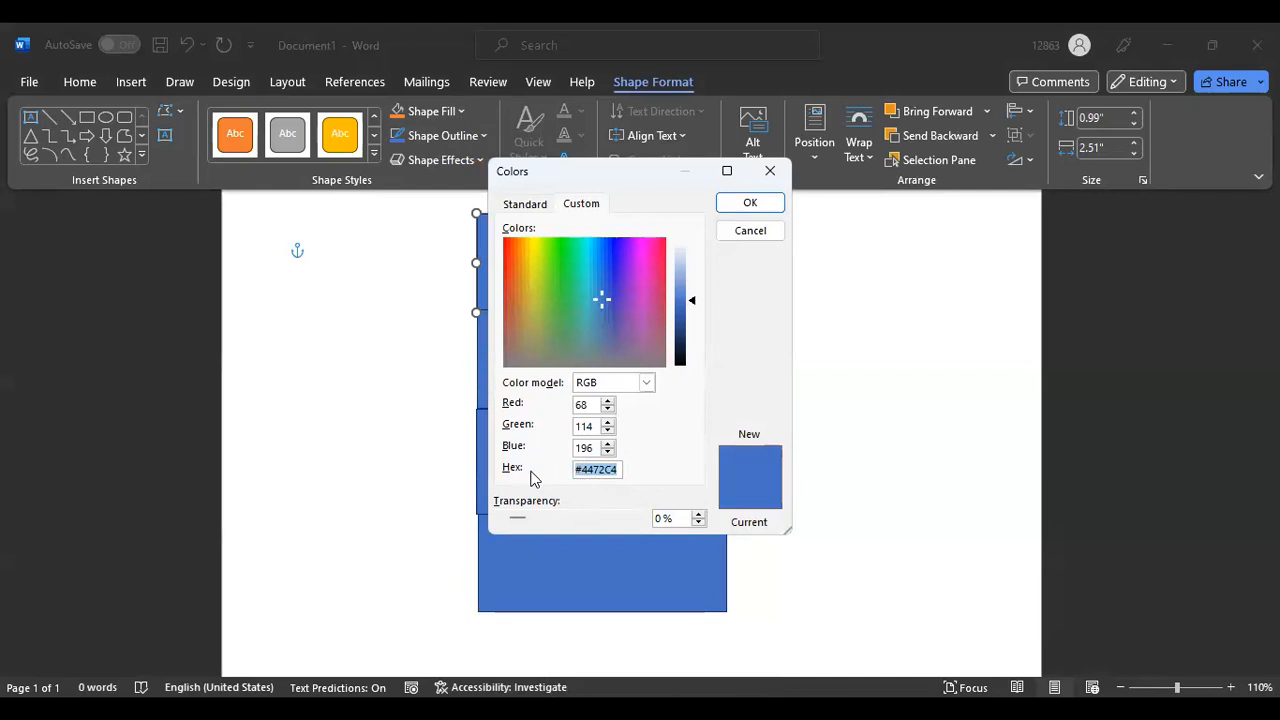
type("#3")
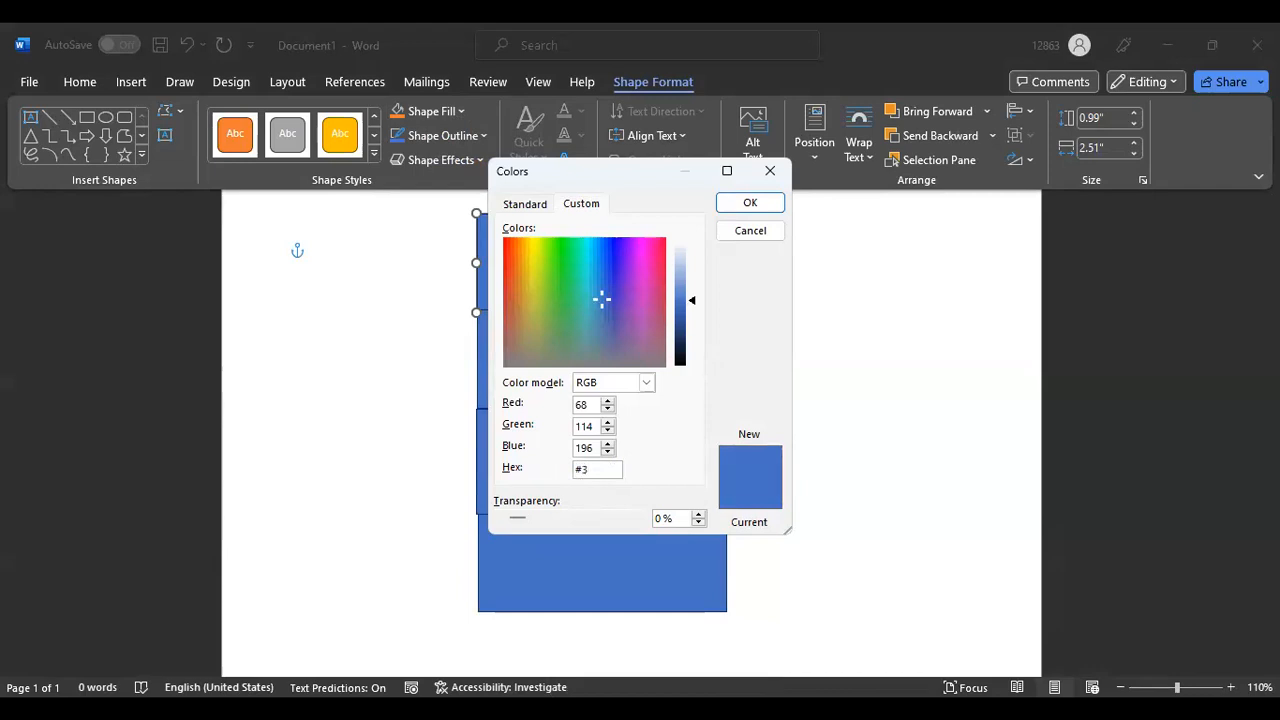
type("22653")
key("Tab")
key("Return")
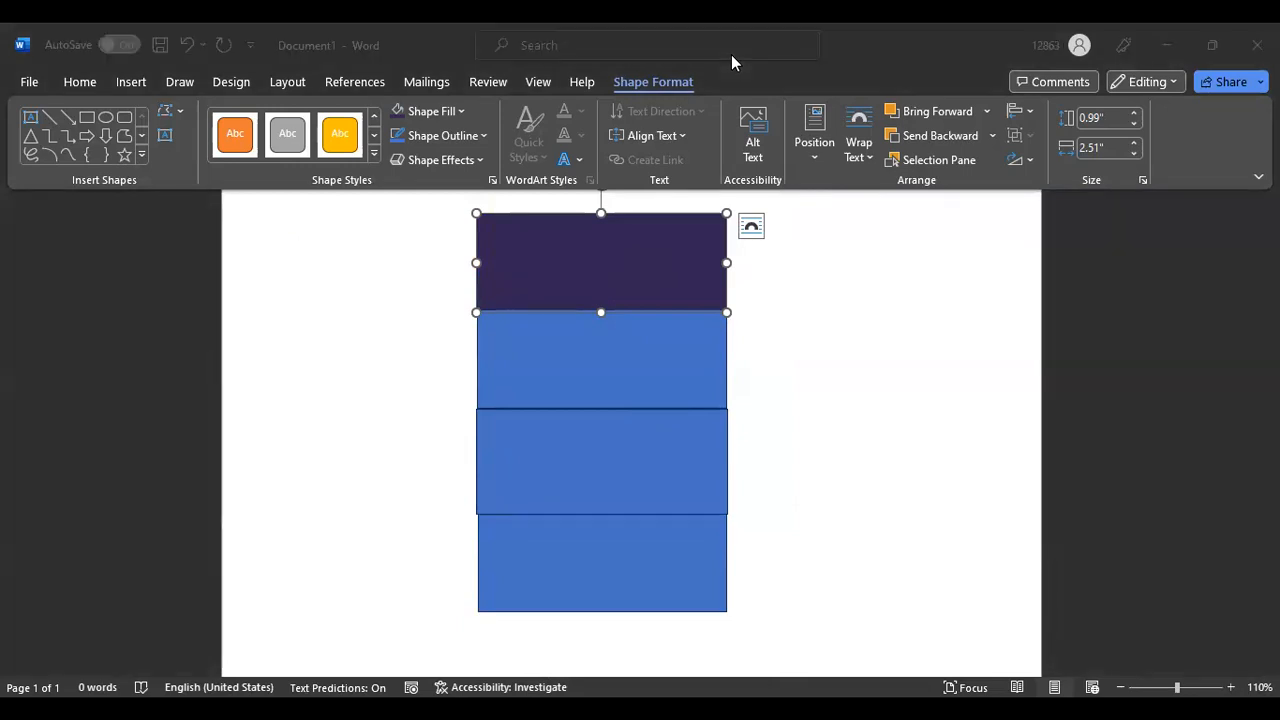
Copy the palette's second shade, #8062D6, from Color Hunt and return to Word
key("alt+Tab")
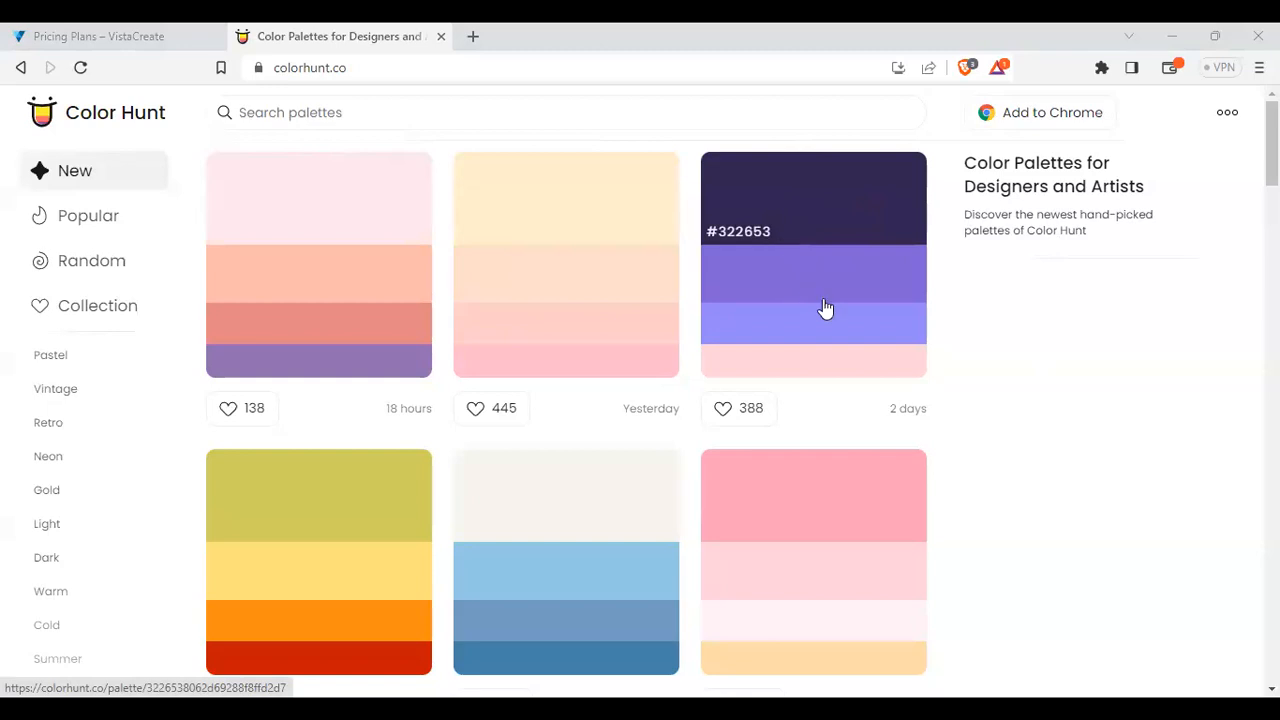
left_click(750, 292)
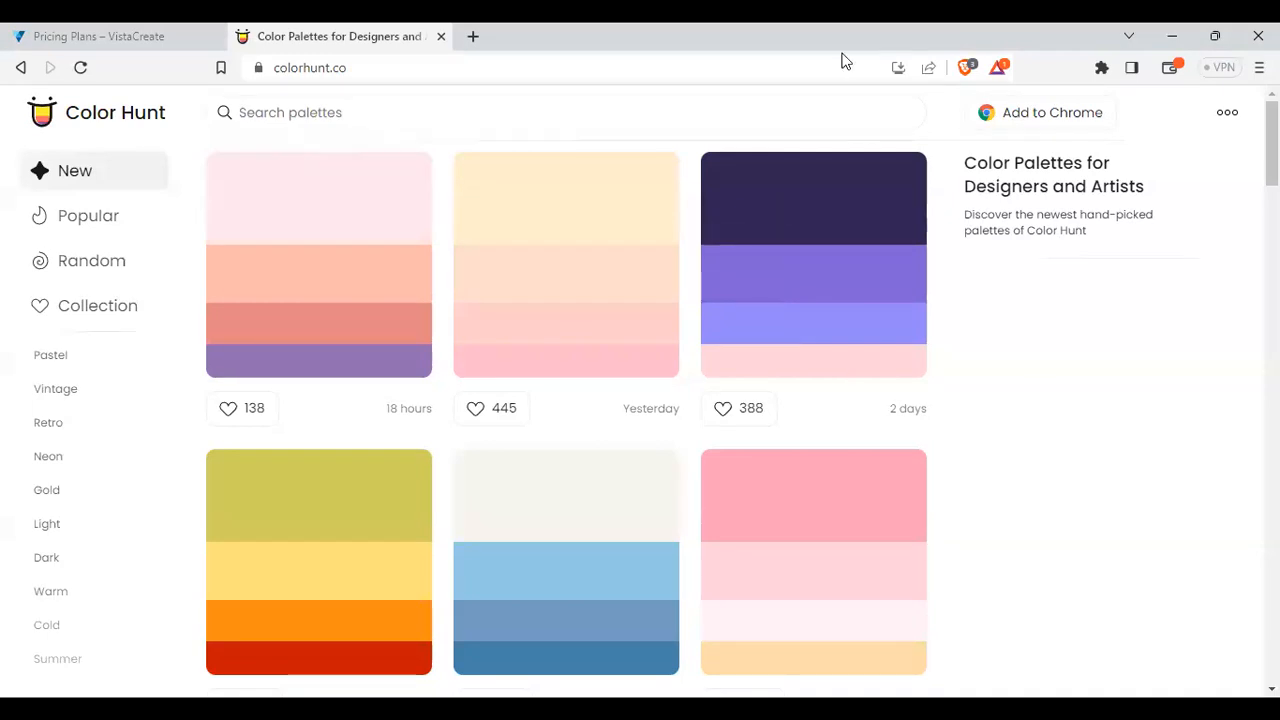
key("alt+Tab")
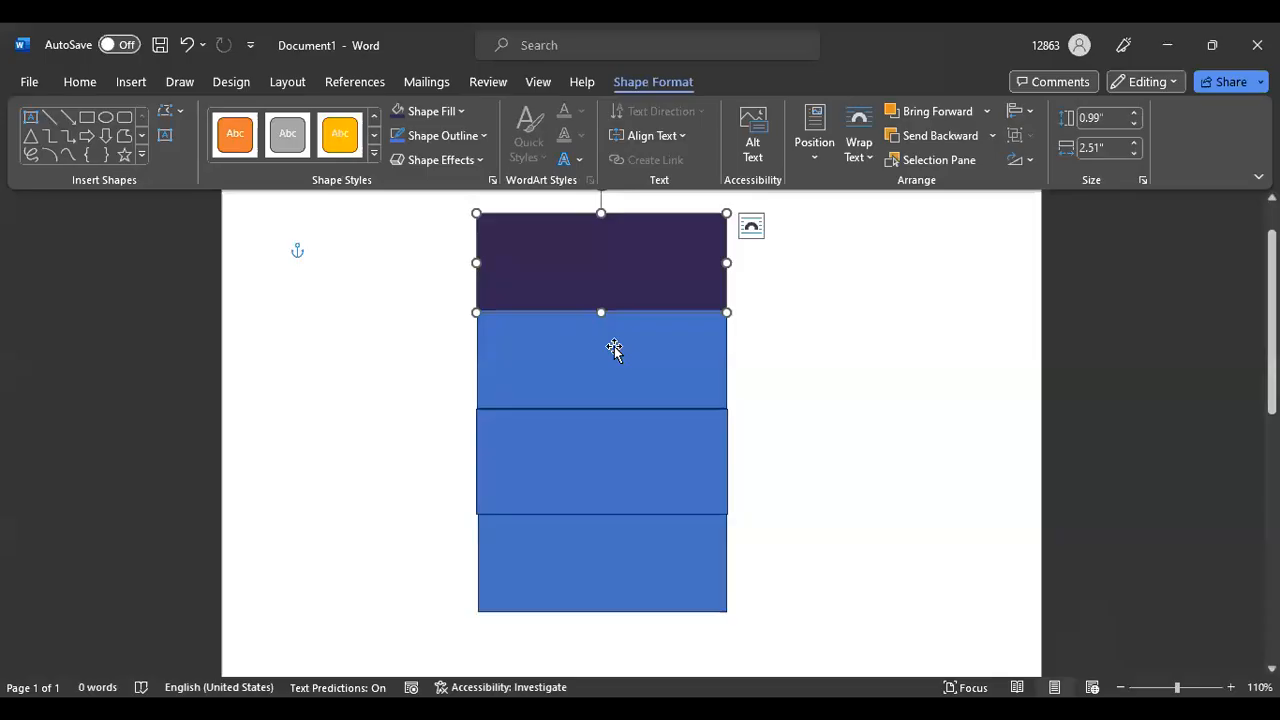
Fill the second rectangle with purple #8062D6 and deselect it
left_click(614, 348)
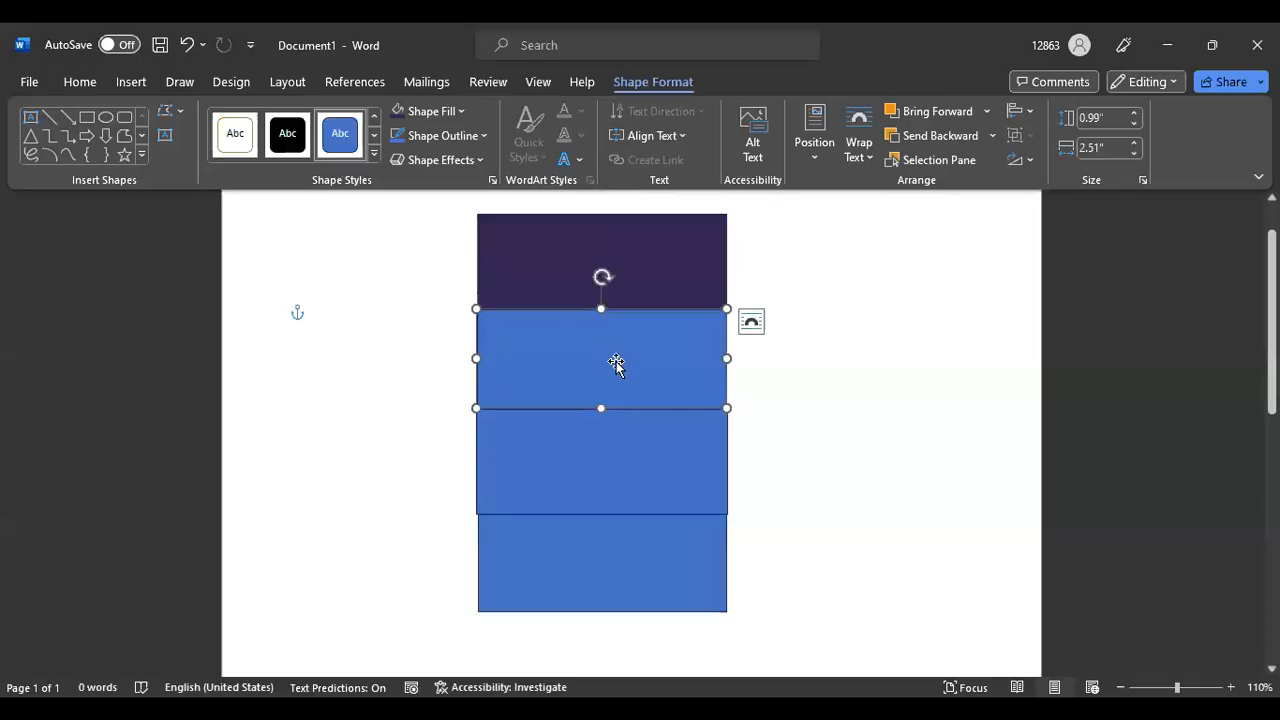
left_click(459, 111)
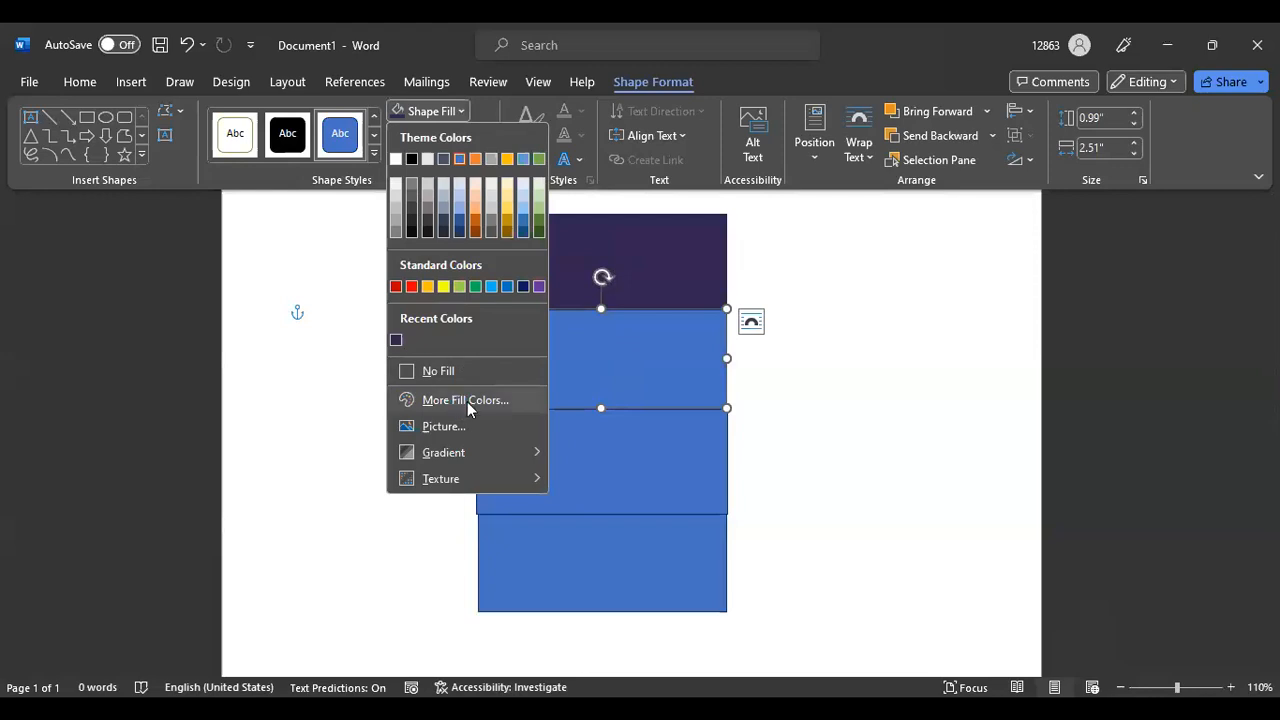
left_click_drag(577, 473, 626, 472)
key("ctrl+v")
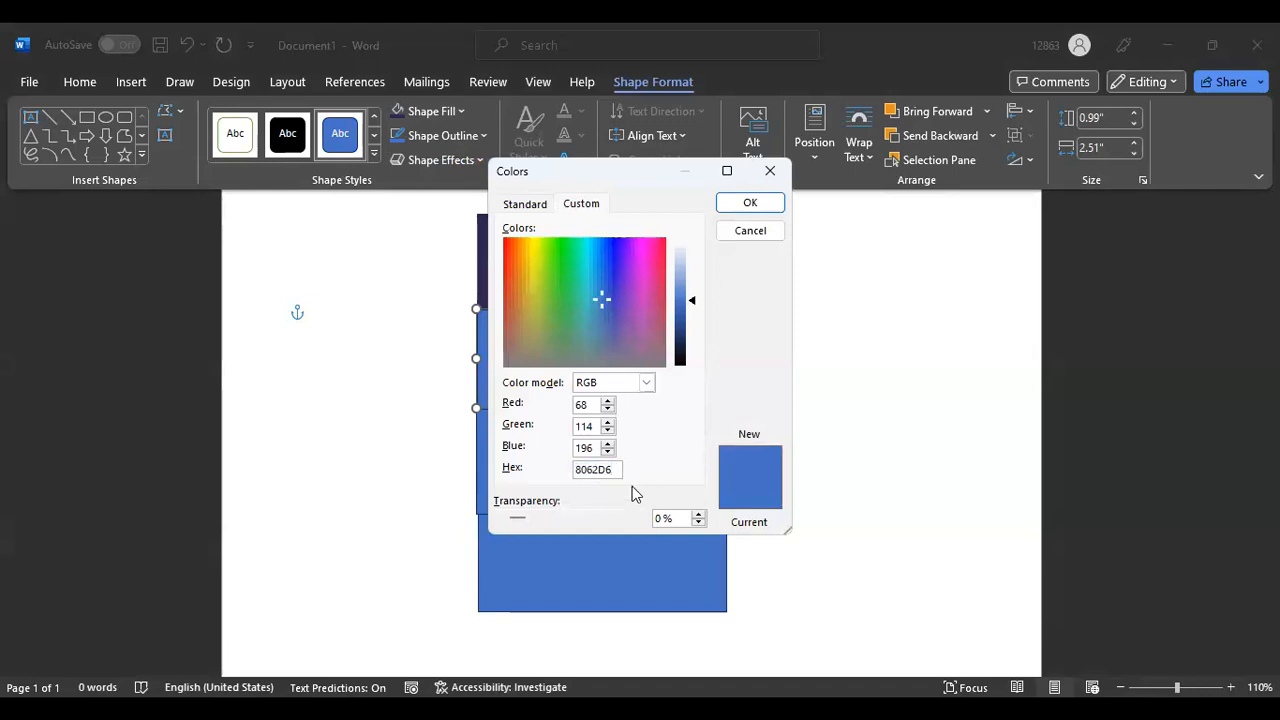
key("Home")
type("#")
key("Tab")
key("Return")
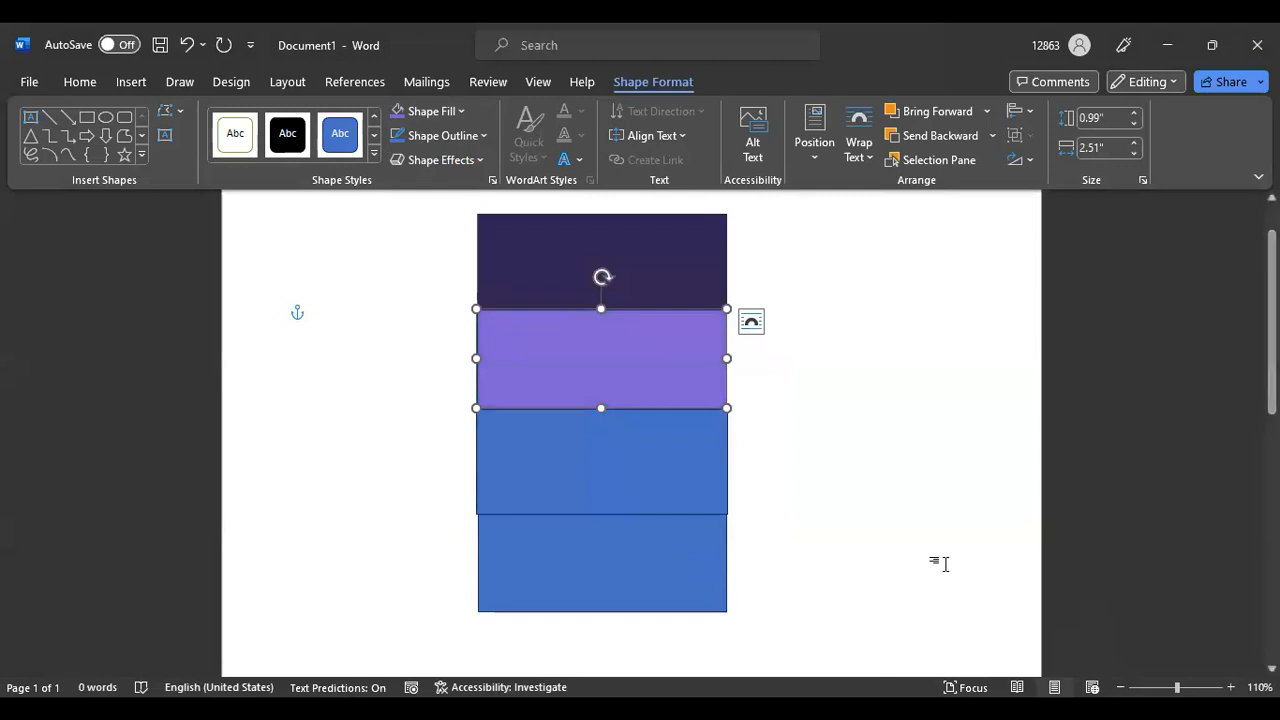
left_click(893, 360)
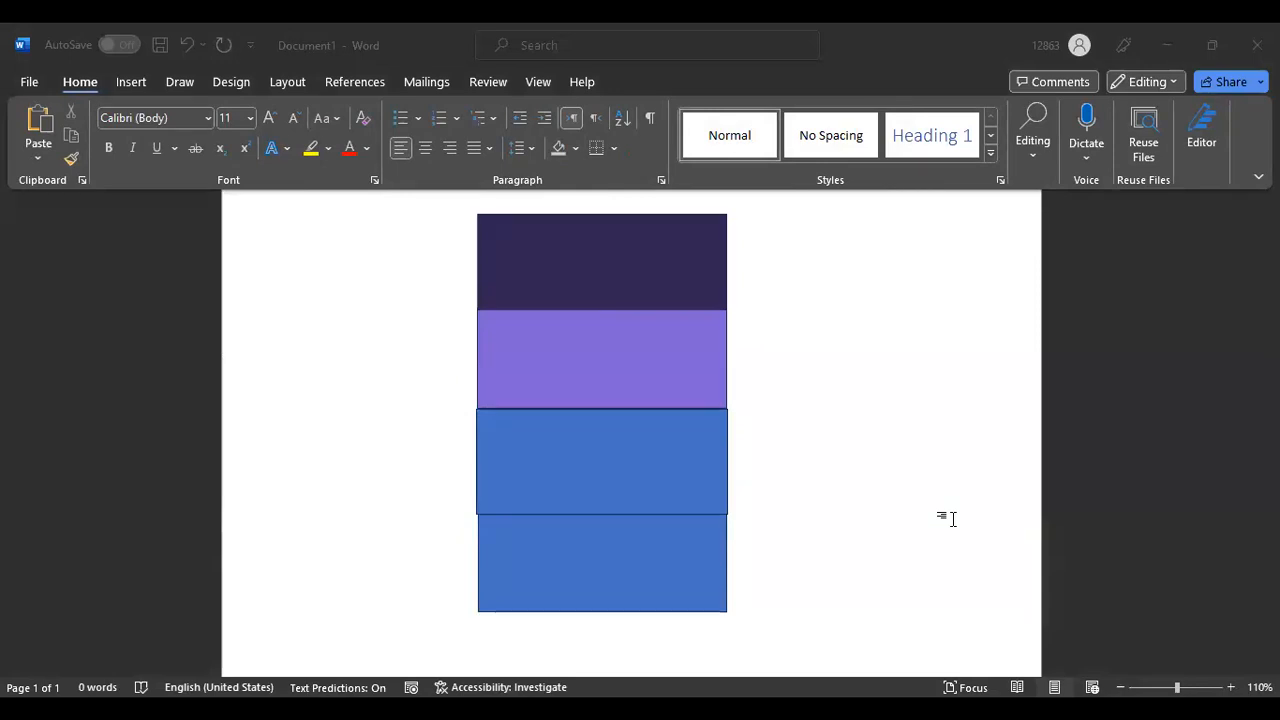
Copy the purple palette's third shade, #9288F8, in Color Hunt
left_click(704, 603)
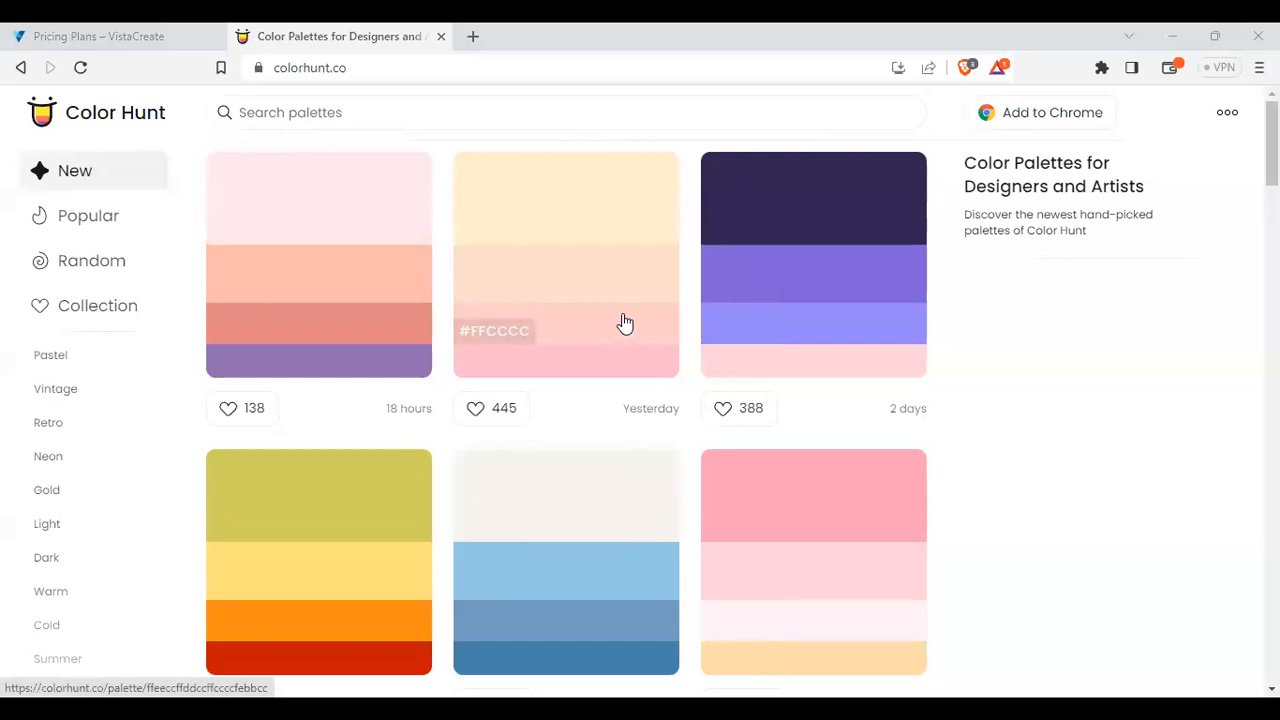
left_click(748, 334)
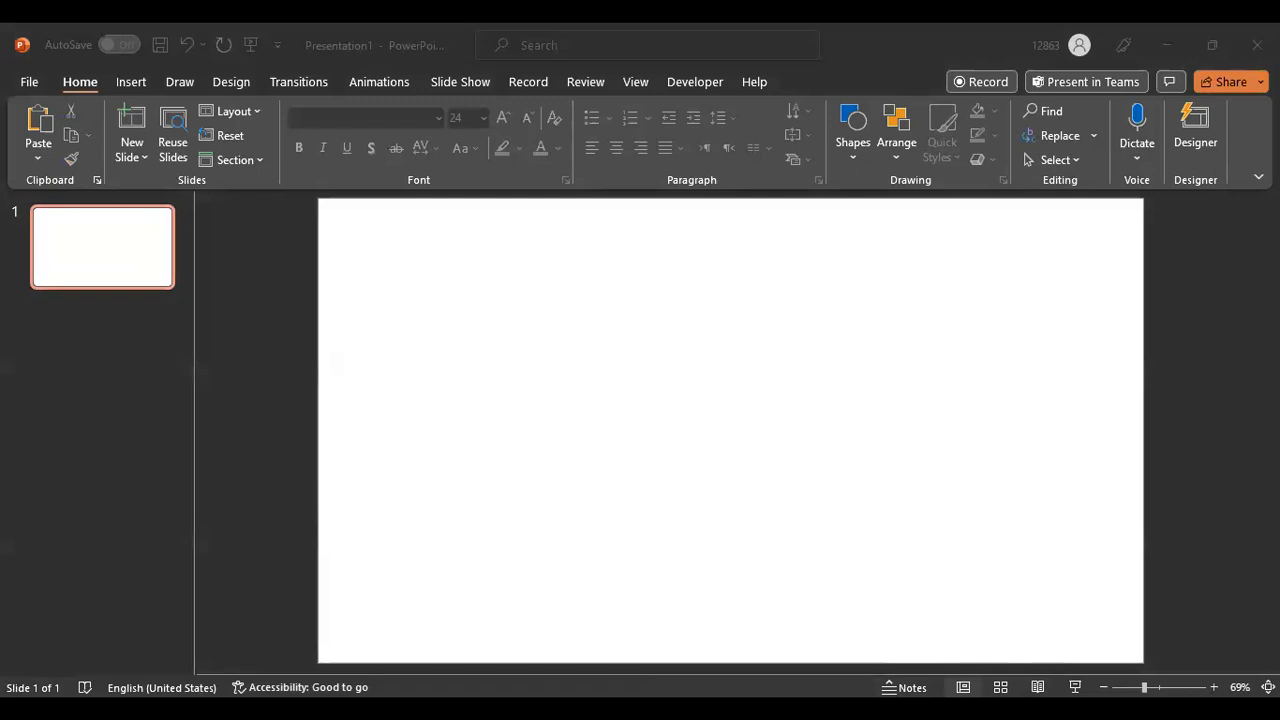
left_click(956, 649)
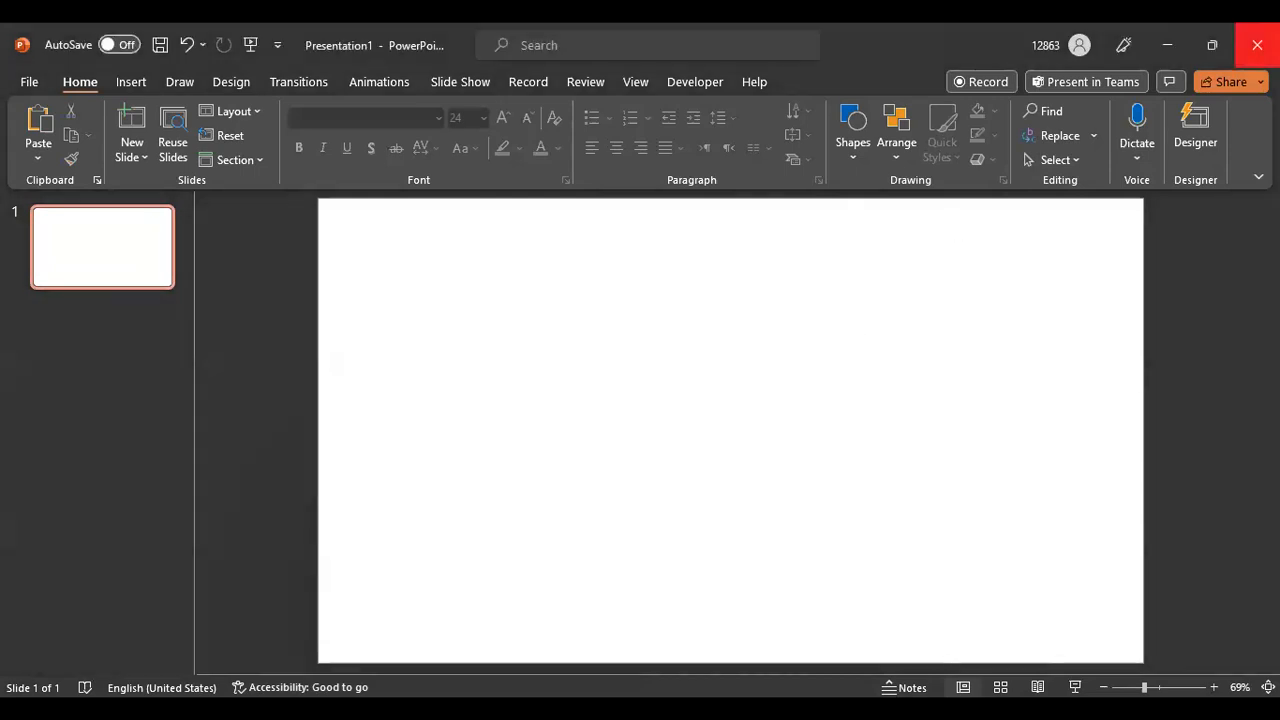
left_click(1257, 45)
left_click(795, 288)
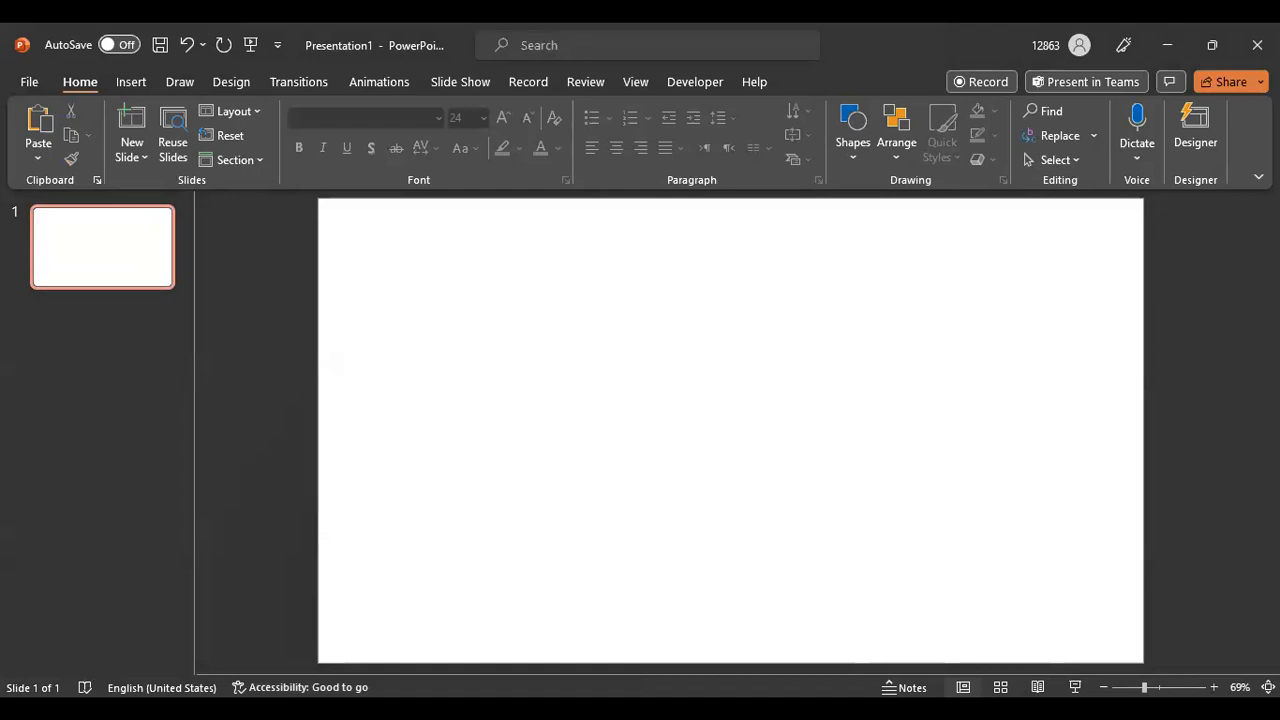
key("alt+F4")
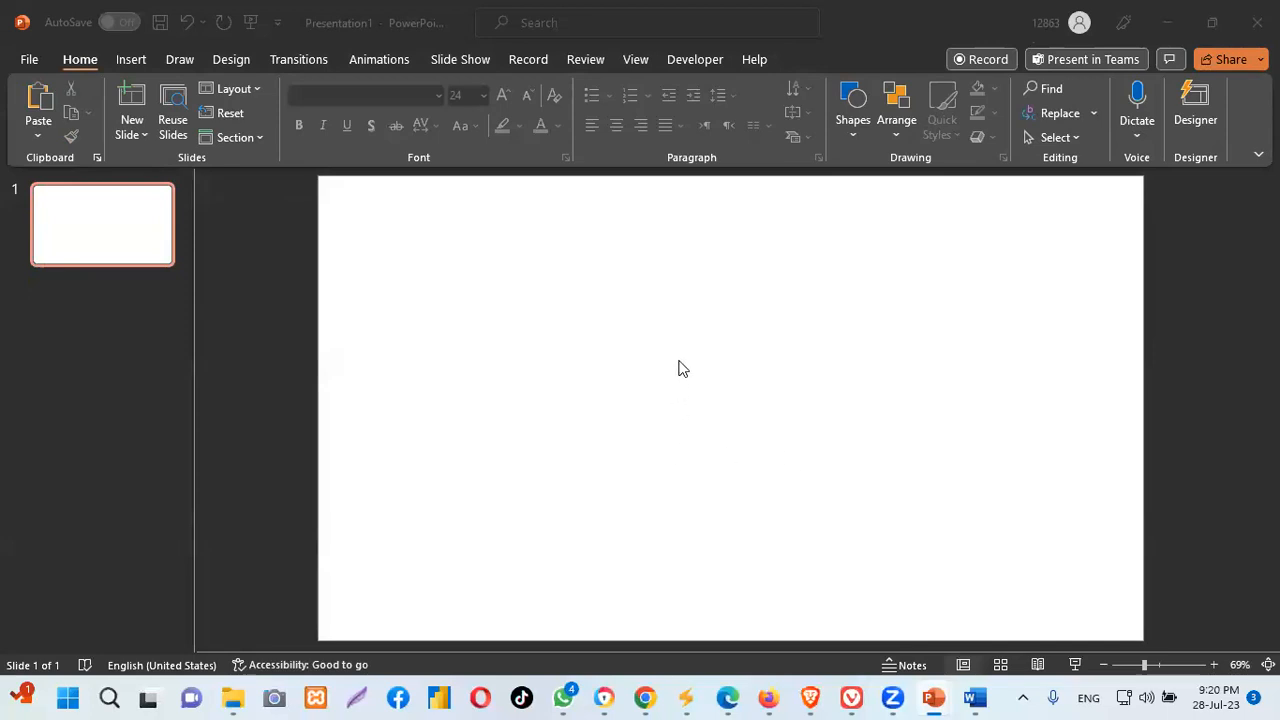
left_click(109, 229)
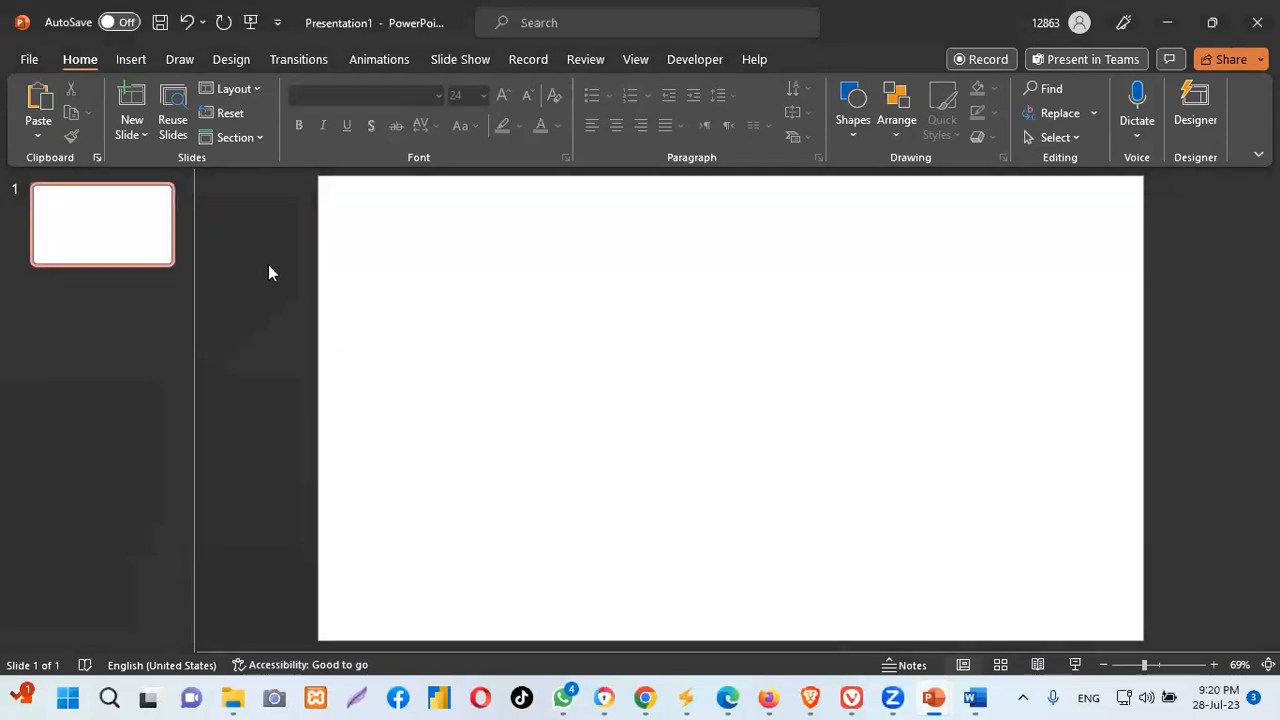
mouse_move(932, 698)
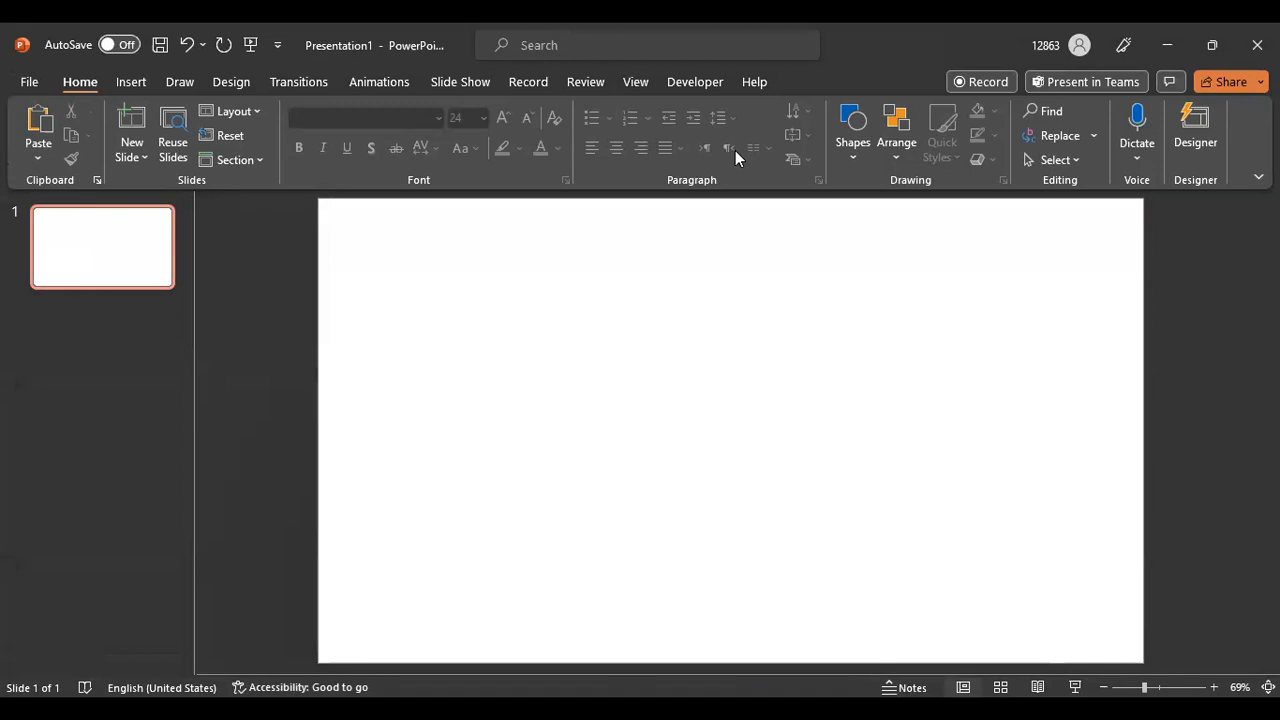
key("alt+Tab")
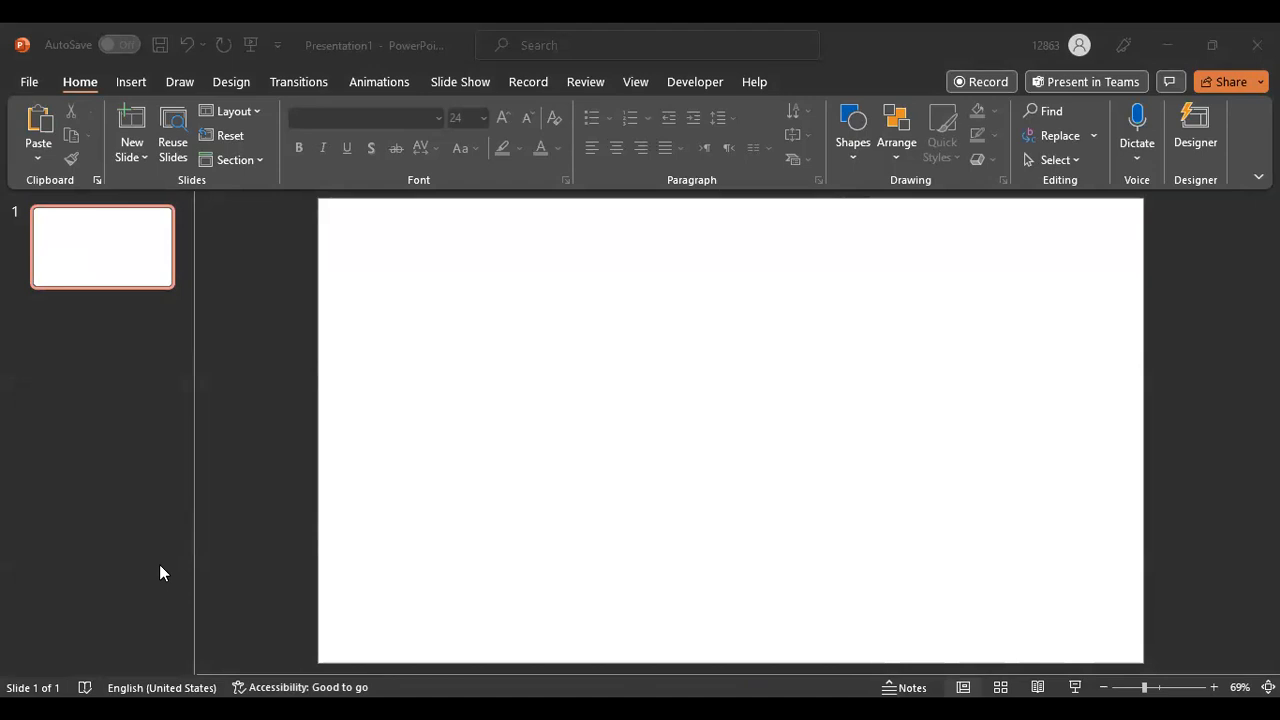
Select Word's third rectangle and close the second PowerPoint presentation
left_click(965, 697)
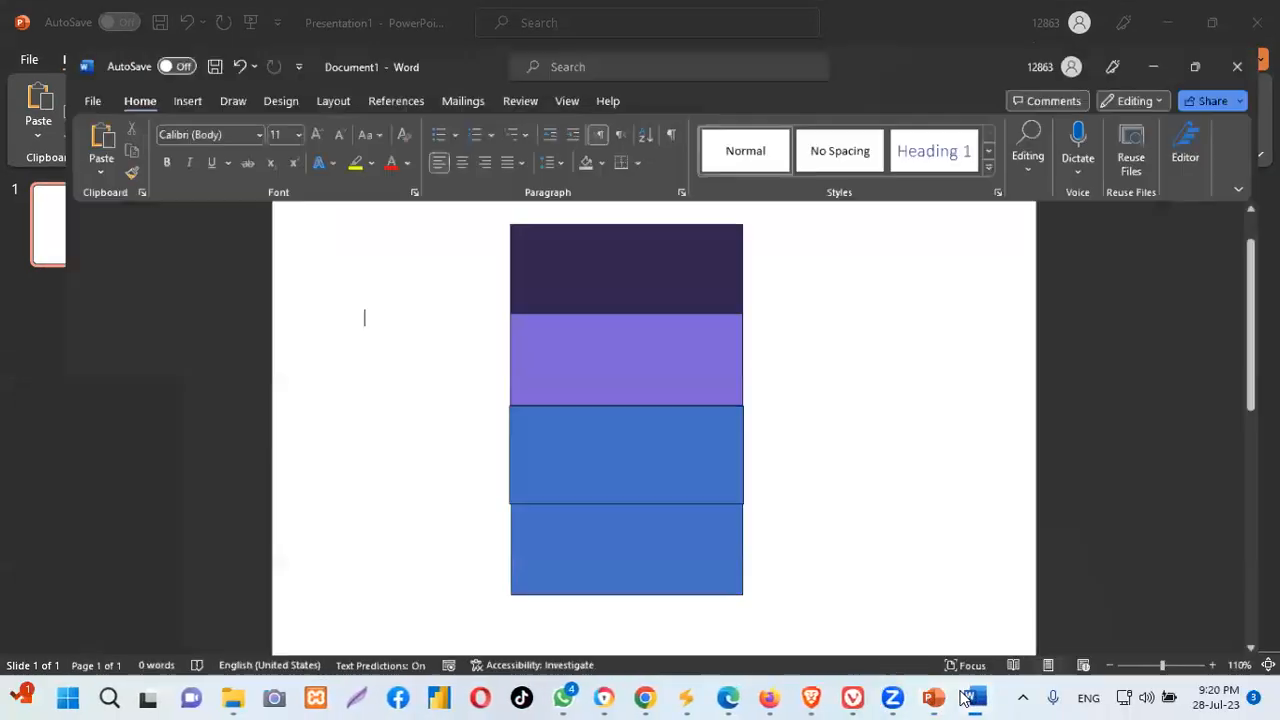
left_click(627, 429)
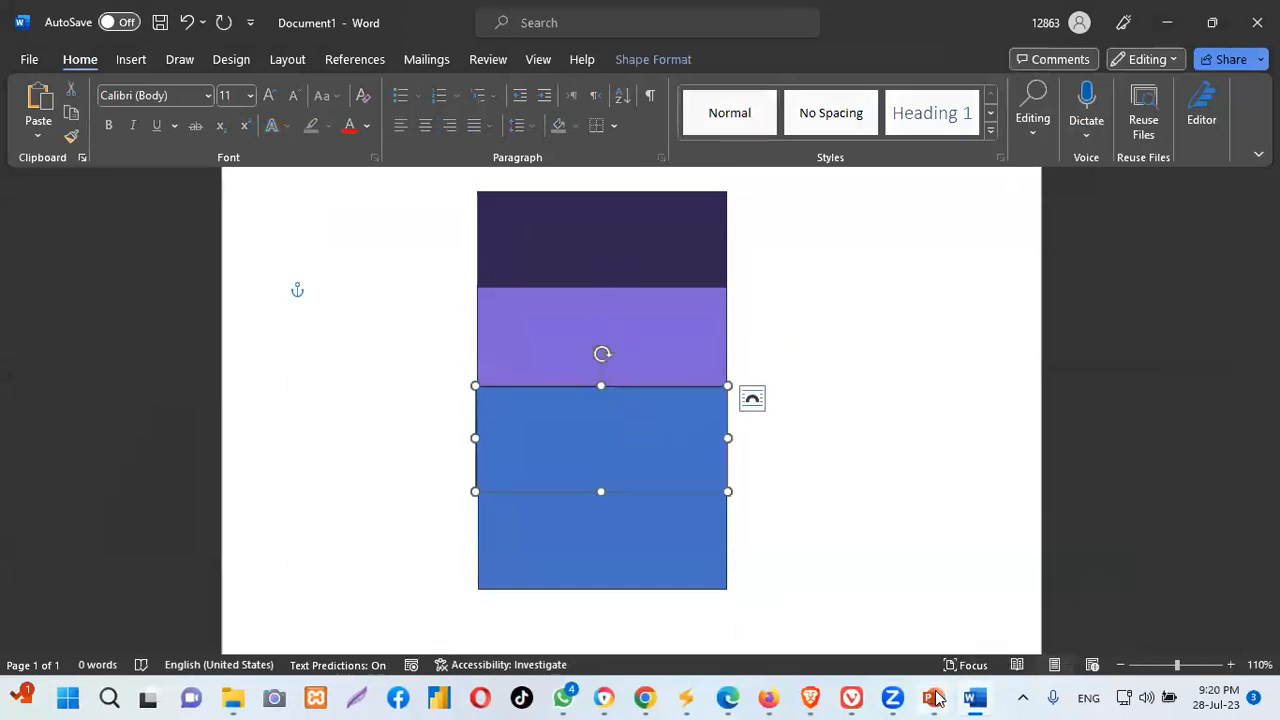
mouse_move(935, 697)
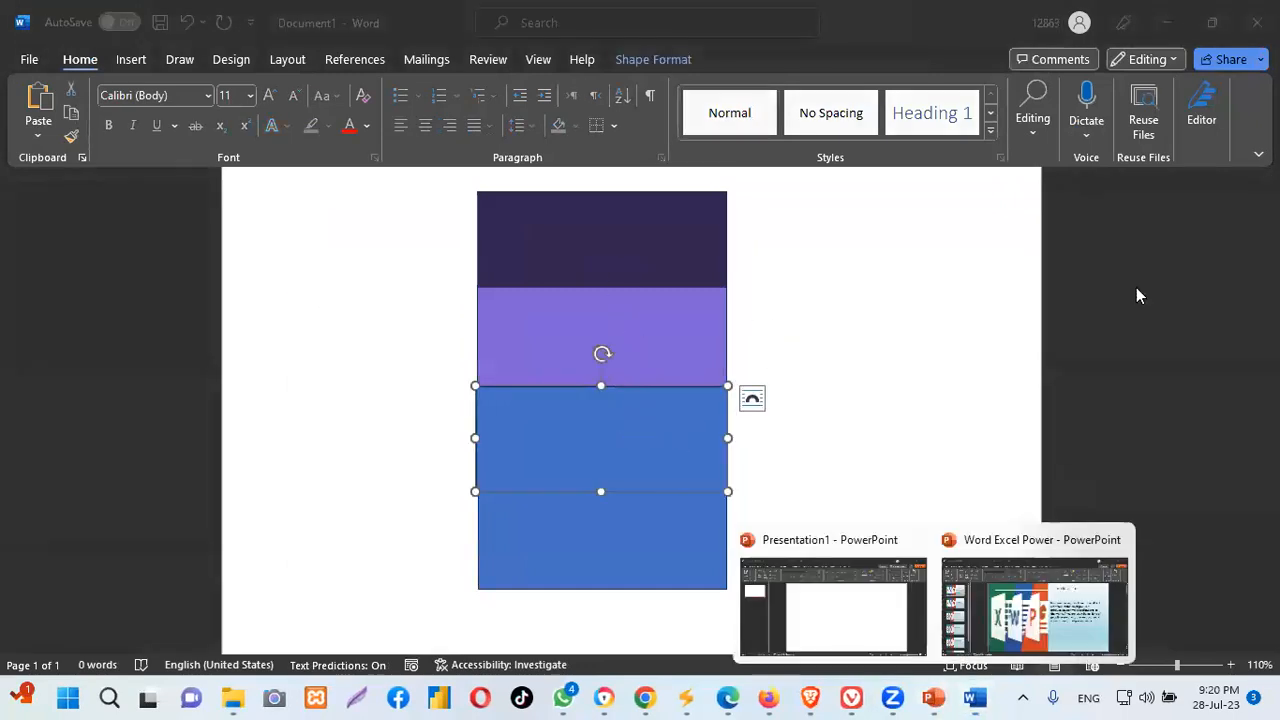
left_click(1118, 541)
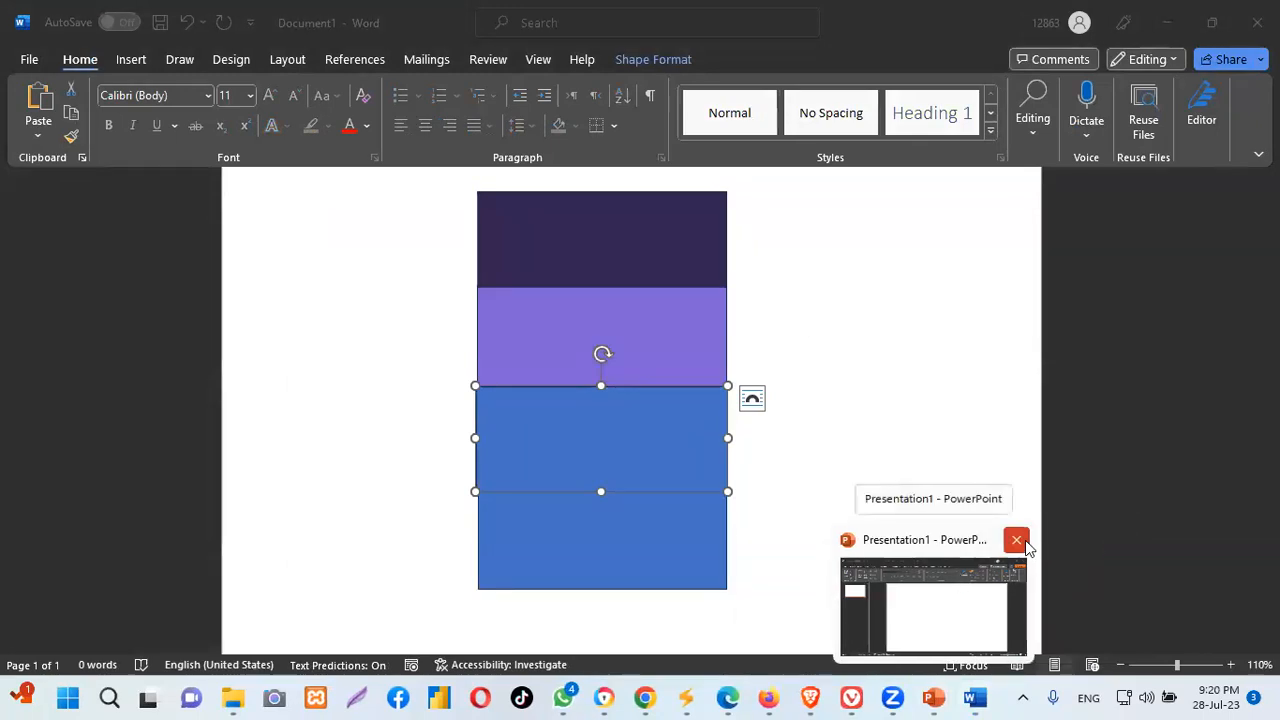
Close Presentation1 without saving its changes
left_click(1016, 541)
left_click(794, 266)
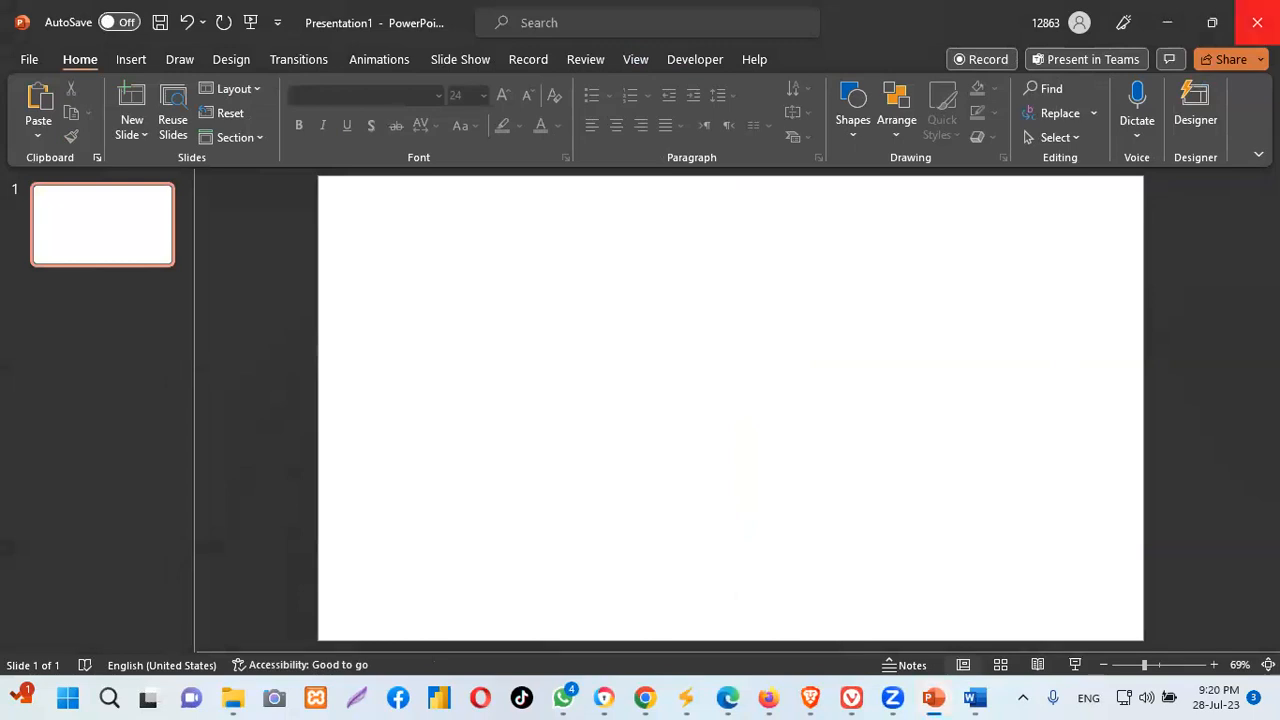
left_click(1257, 22)
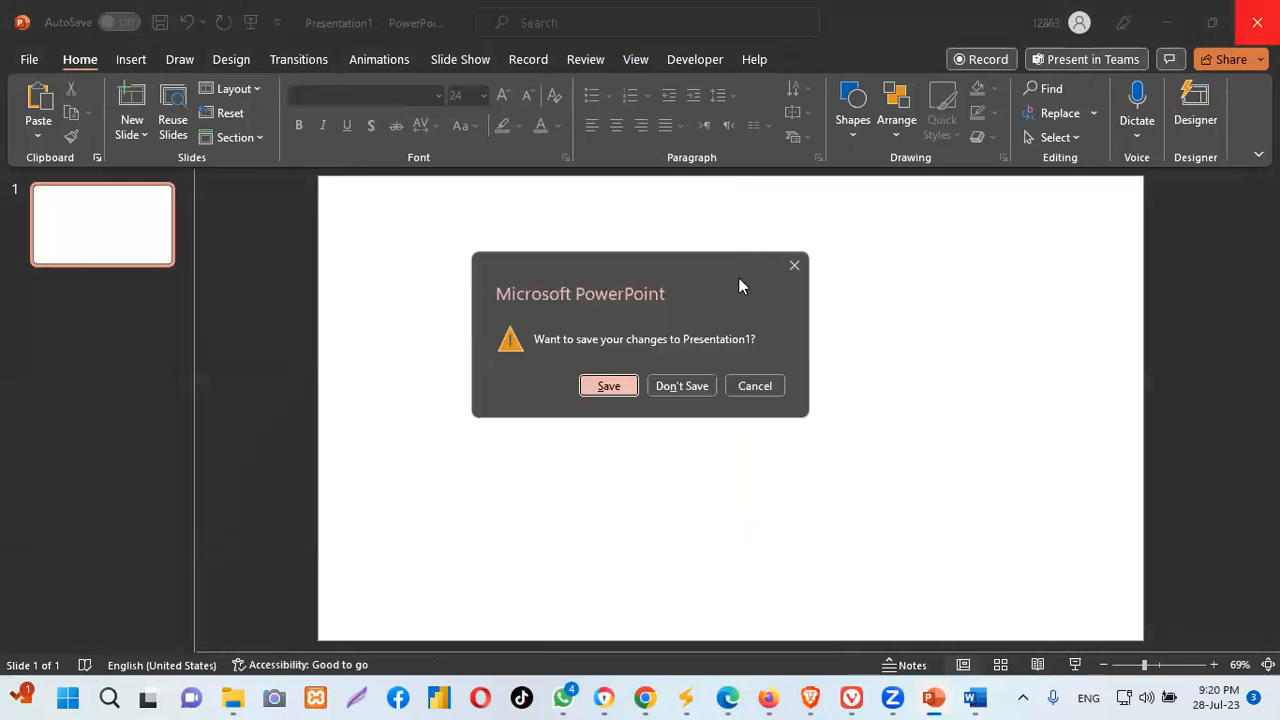
left_click(682, 385)
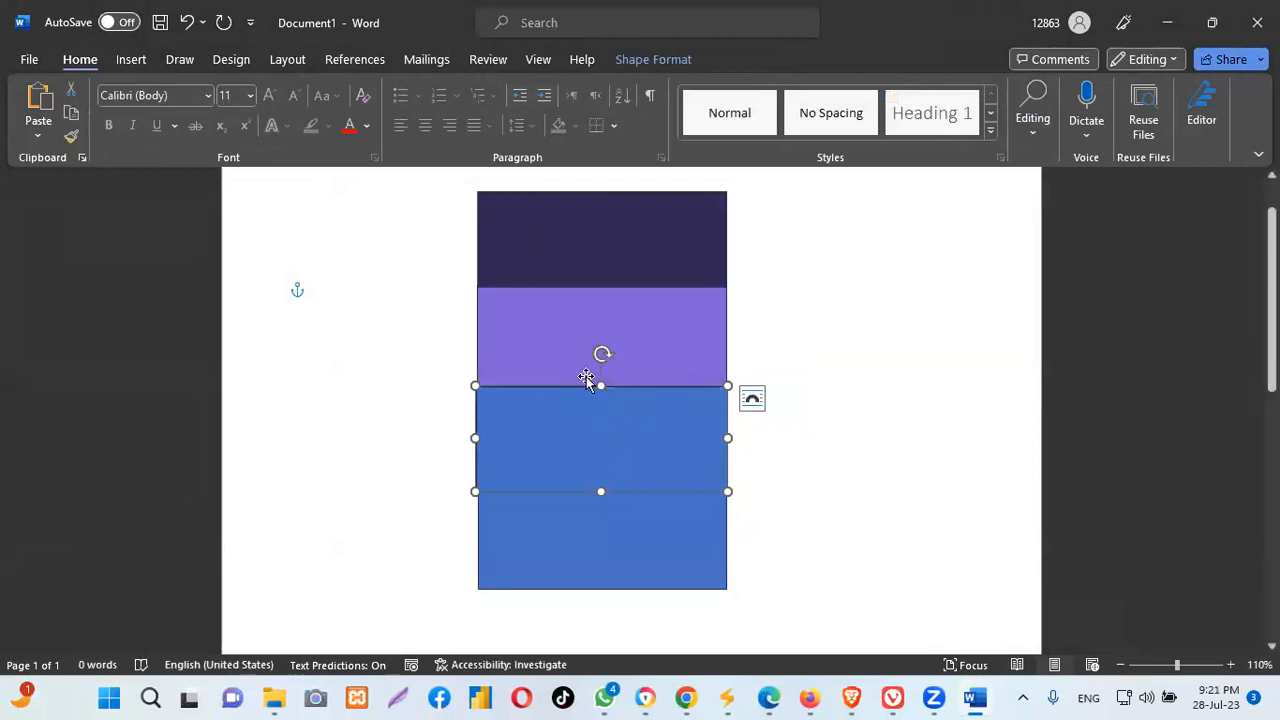
Fill the third rectangle with light purple by entering #9288F8 in the Hex field
double_click(592, 432)
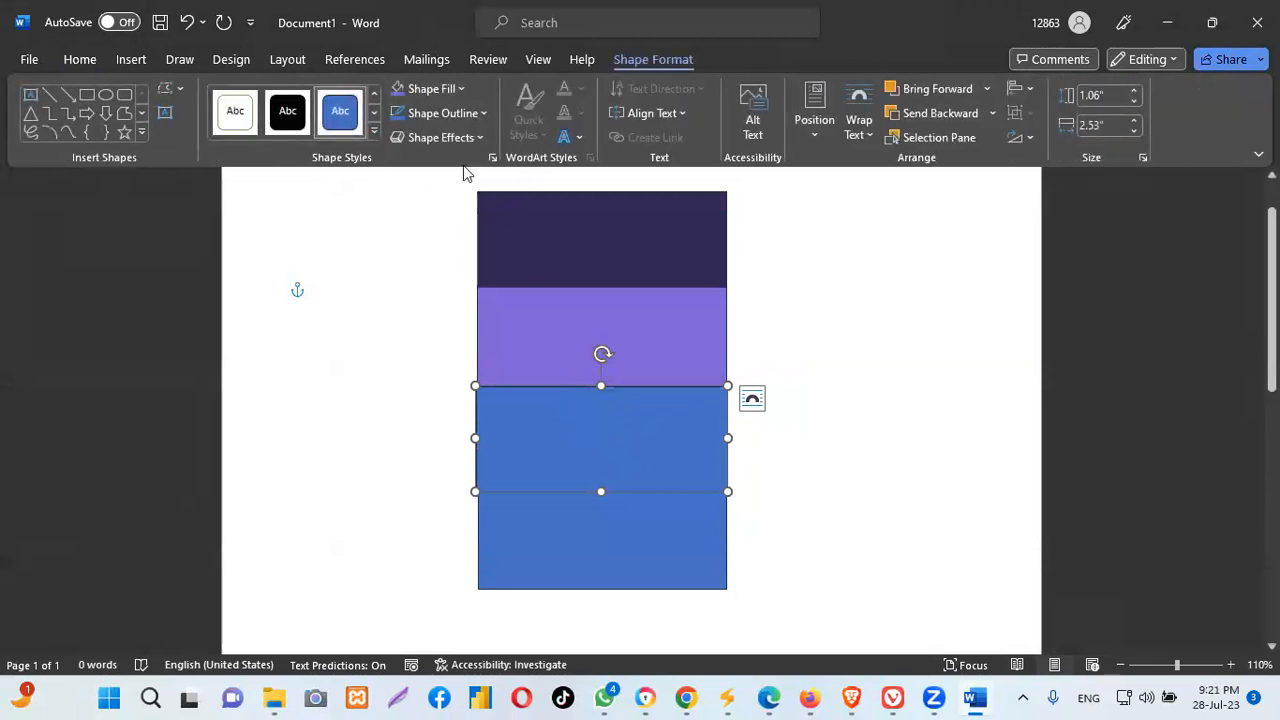
left_click(460, 89)
left_click(455, 378)
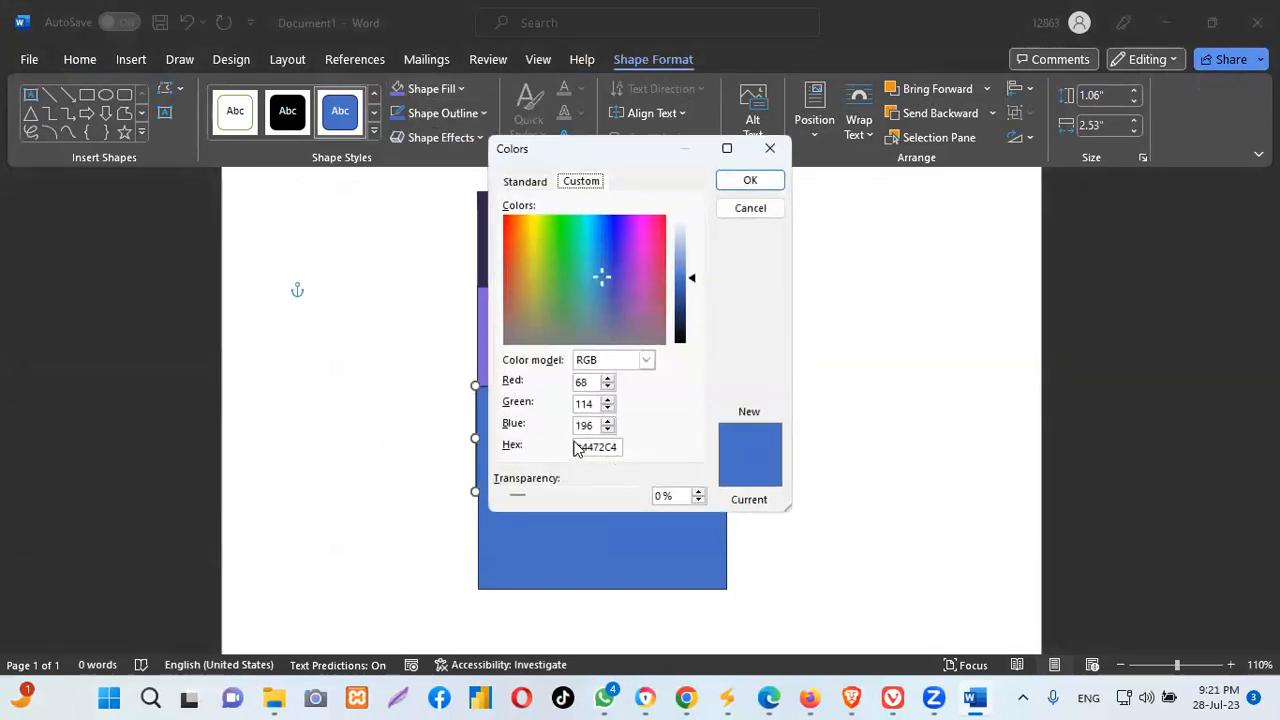
double_click(585, 446)
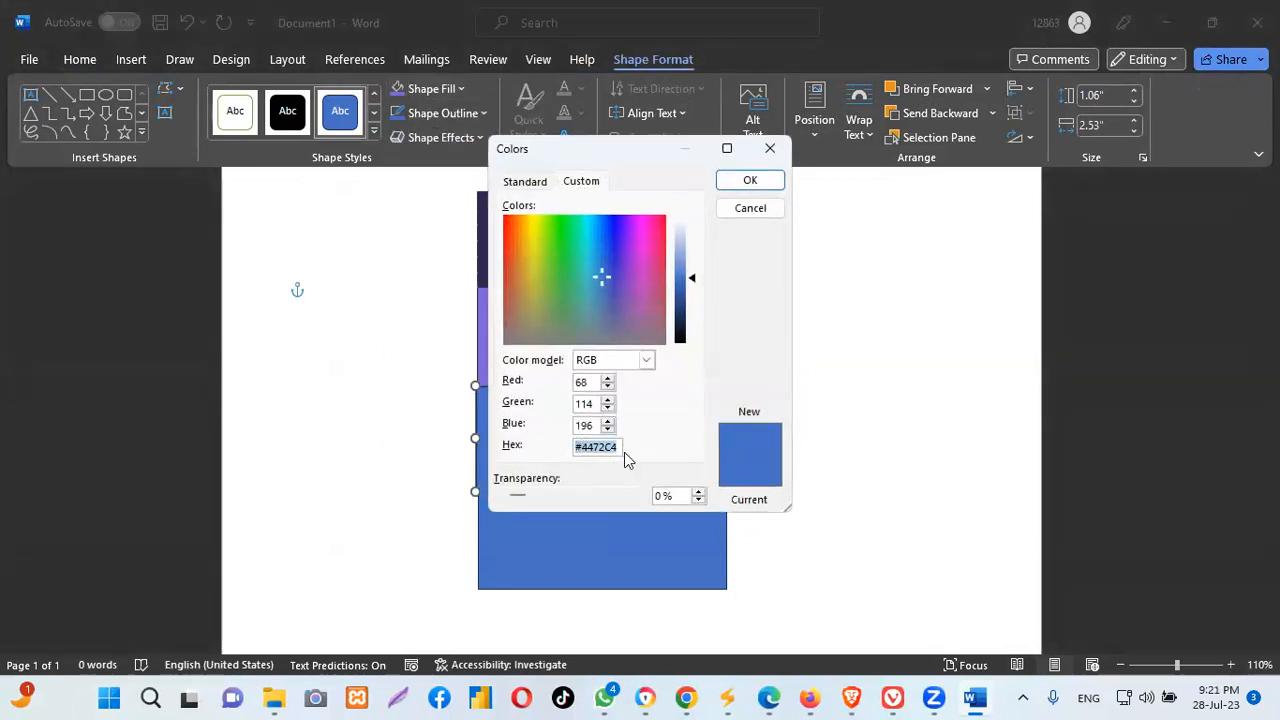
key("BackSpace")
type("9288F8")
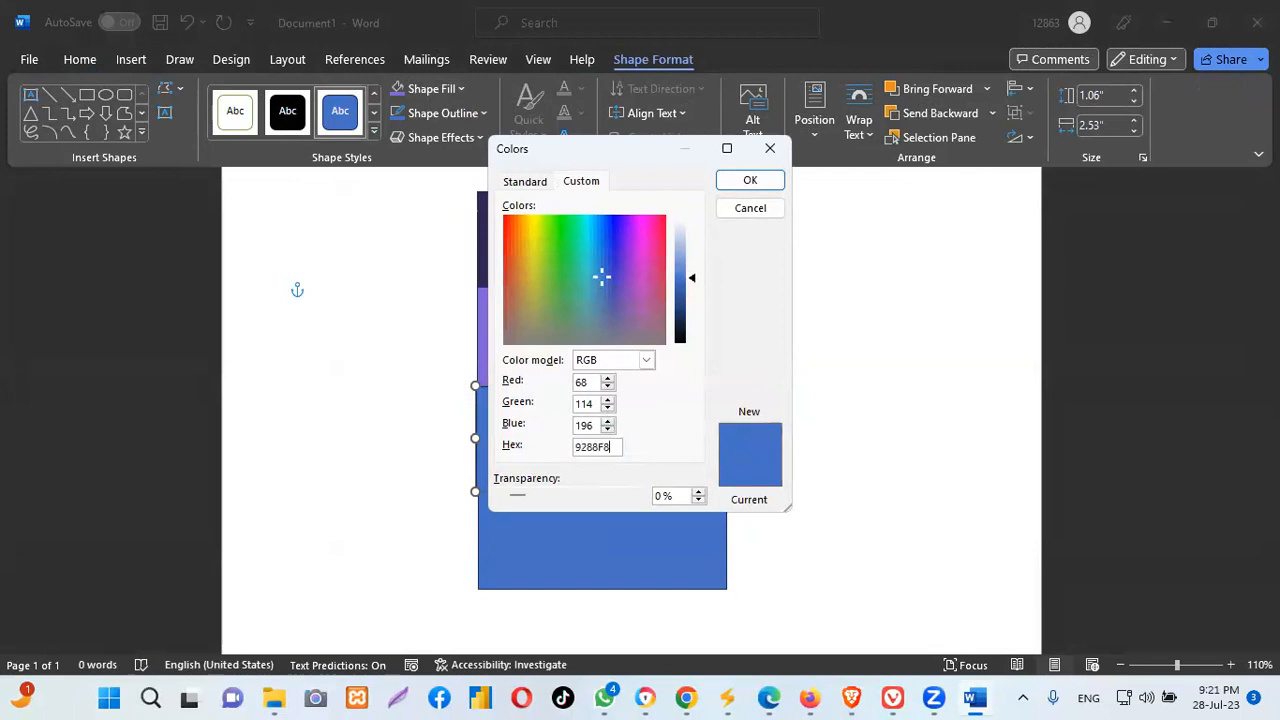
key("Left")
key("Left")
key("Left")
key("Left")
key("Left")
key("Left")
type("#")
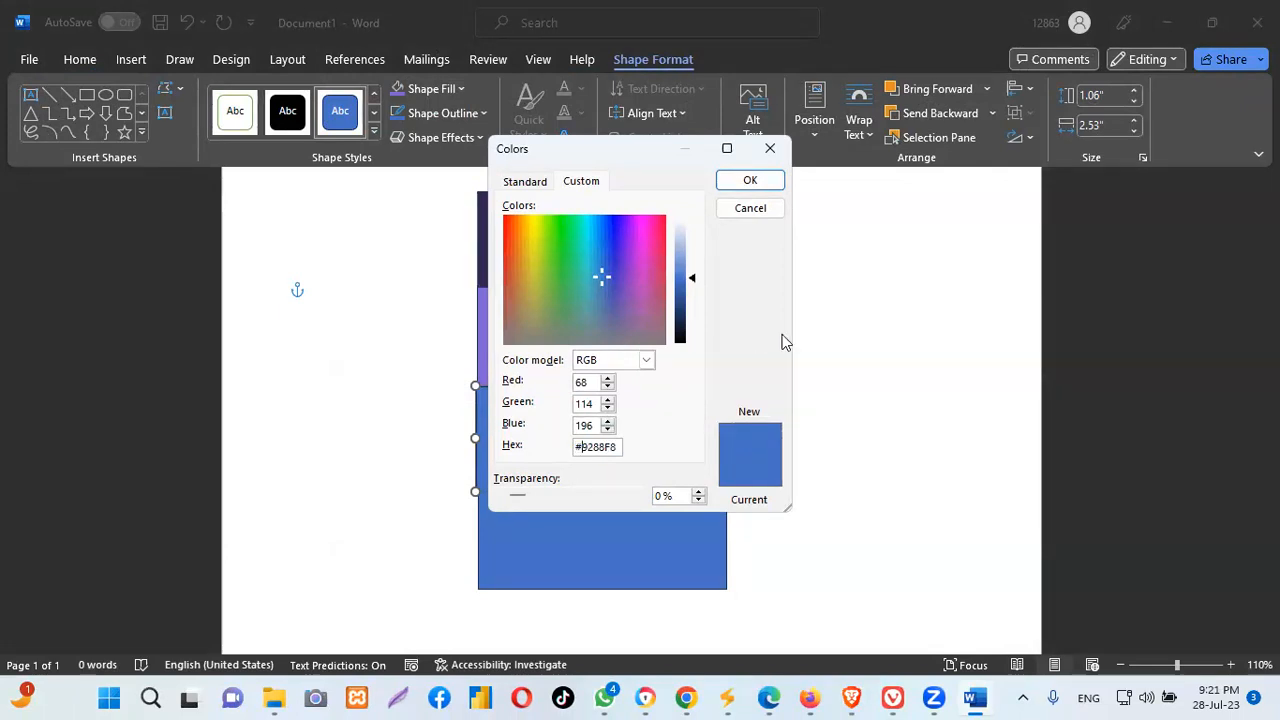
left_click(750, 180)
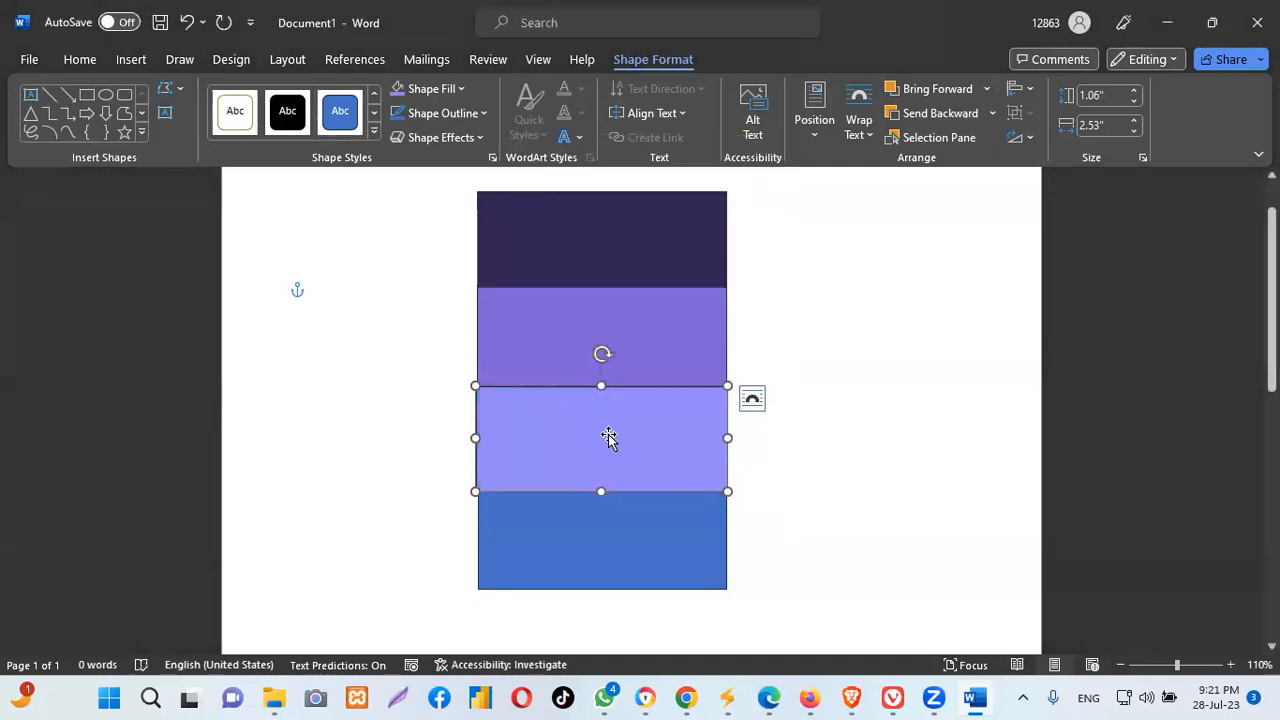
Select the blue bottom rectangle, then switch to Color Hunt in the browser
left_click(622, 528)
mouse_move(888, 694)
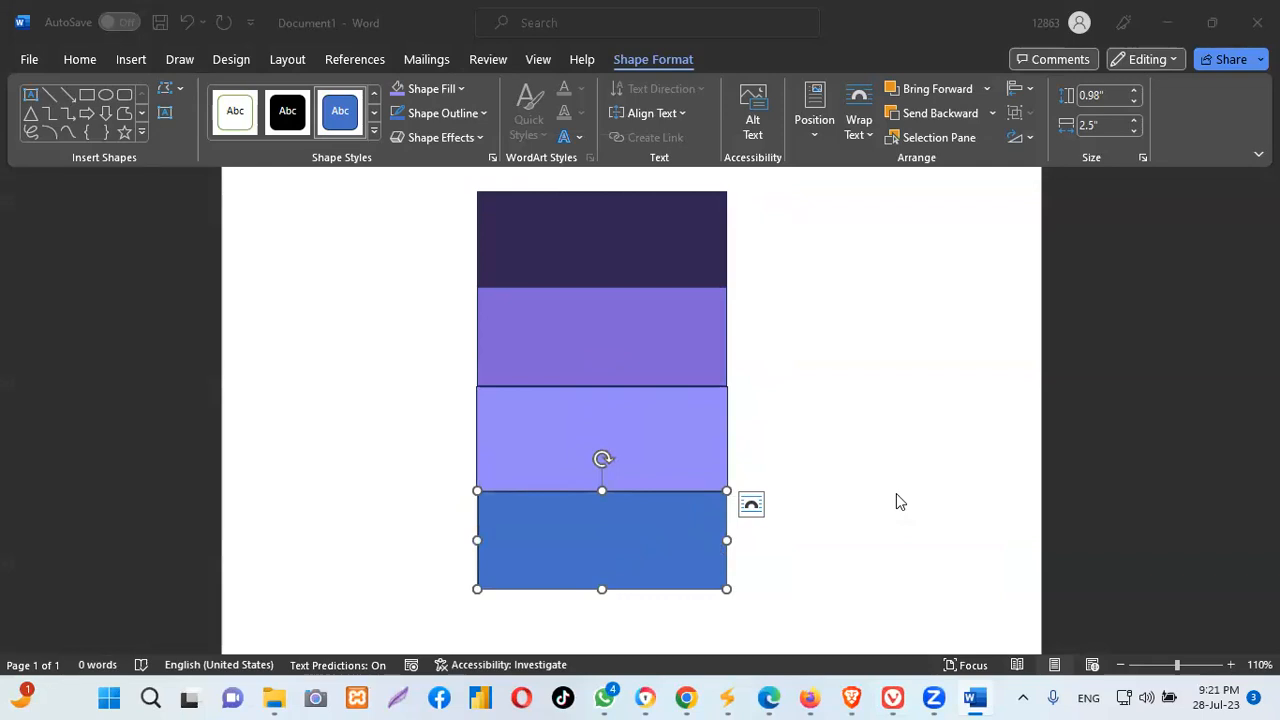
key("alt+Tab")
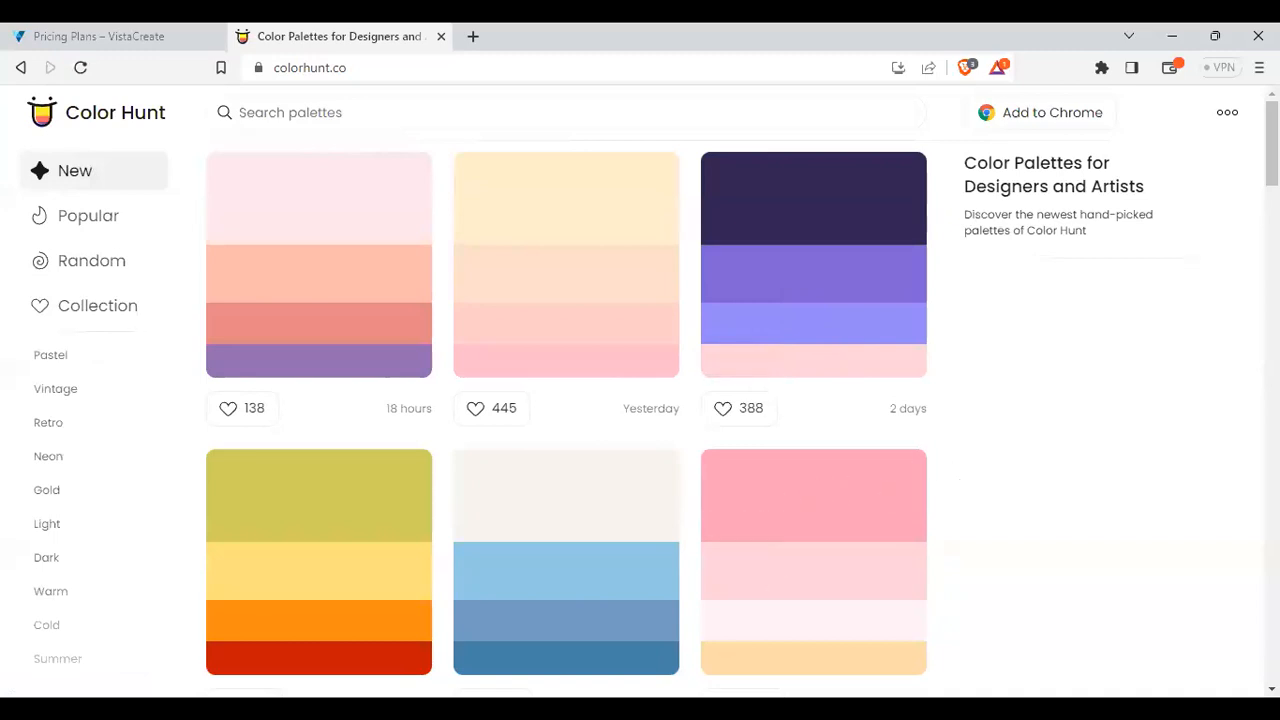
Return to the Word document with the pale pink #FFD2D7 identified
key("alt+Tab")
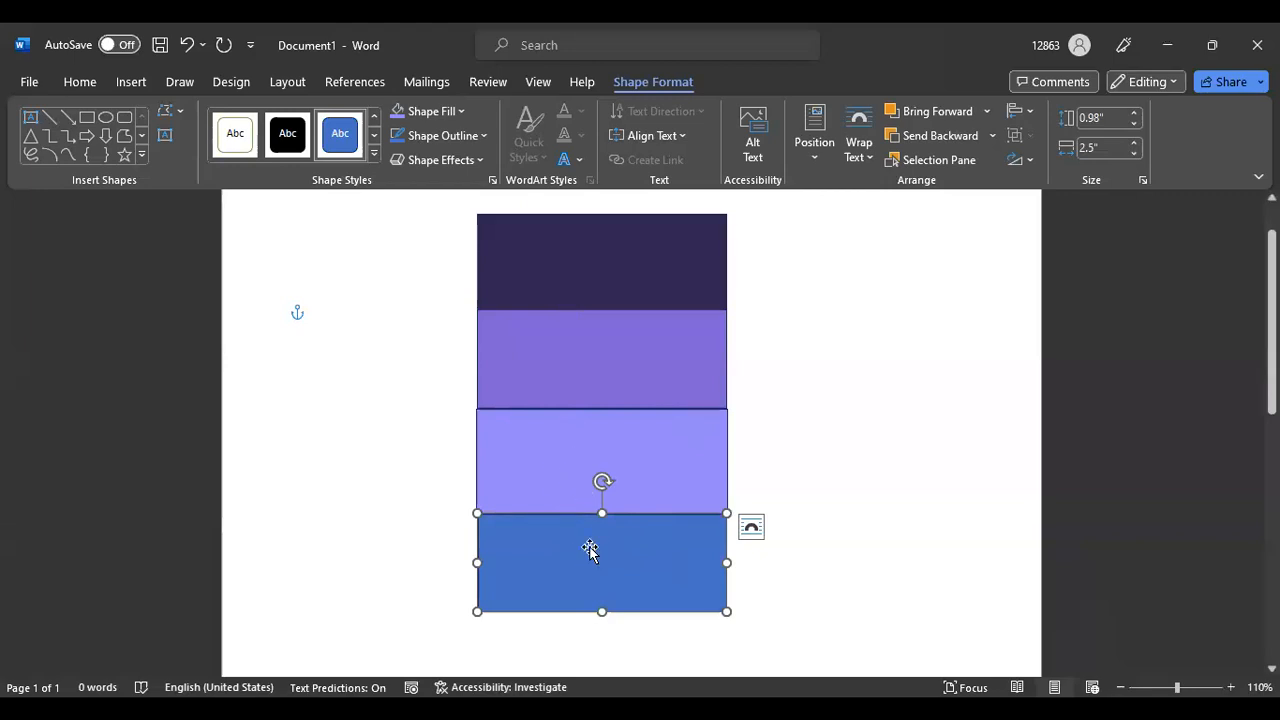
Fill the bottom rectangle with pale pink #FFD2D7 and deselect it
left_click(465, 112)
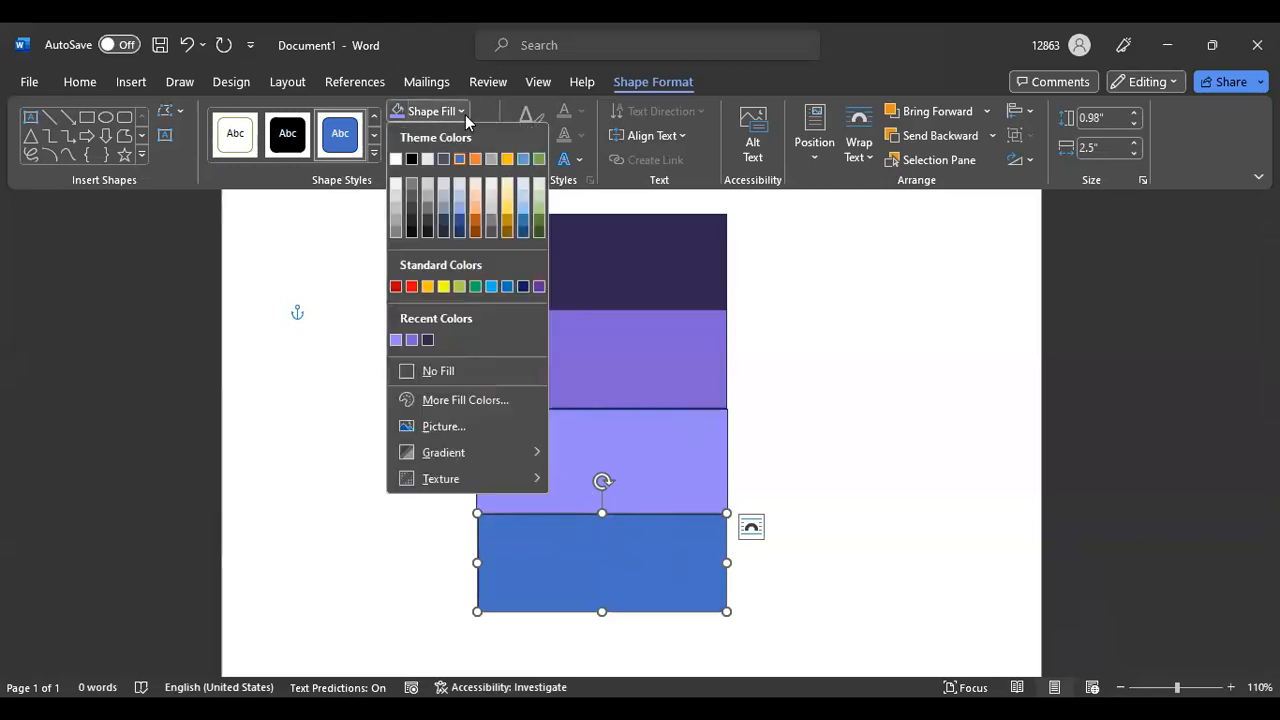
left_click(455, 400)
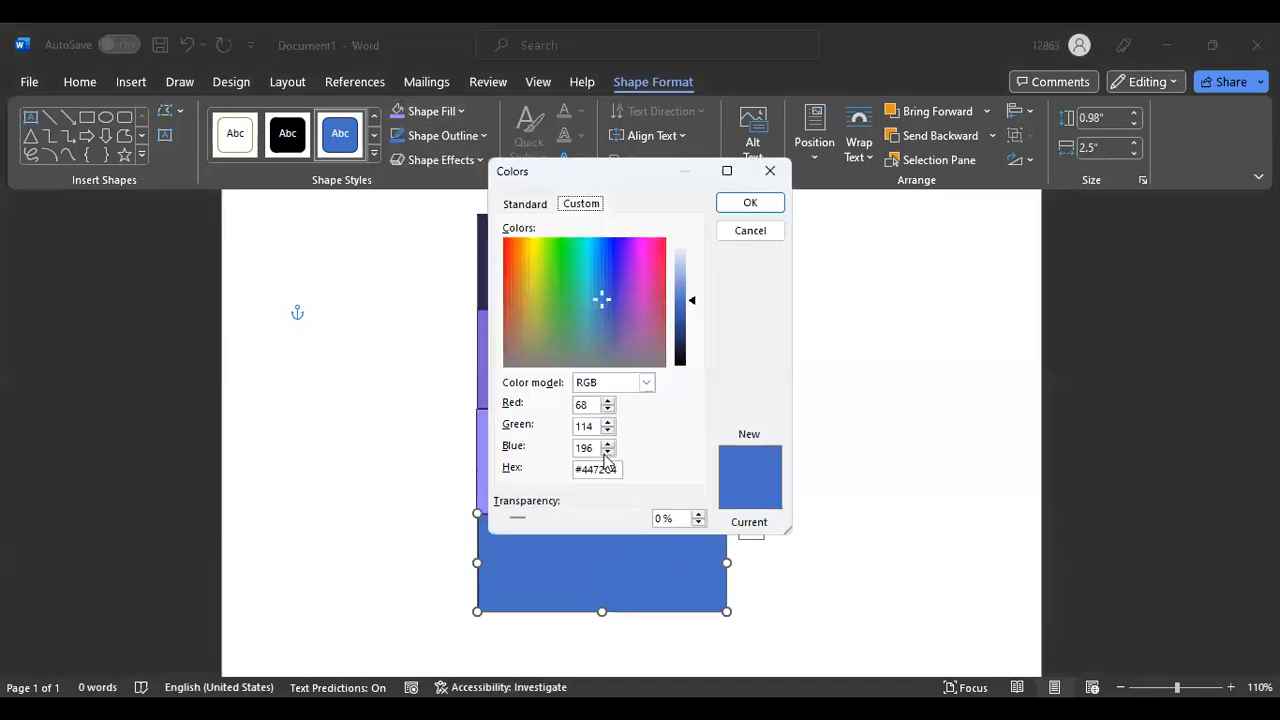
left_click_drag(577, 469, 612, 470)
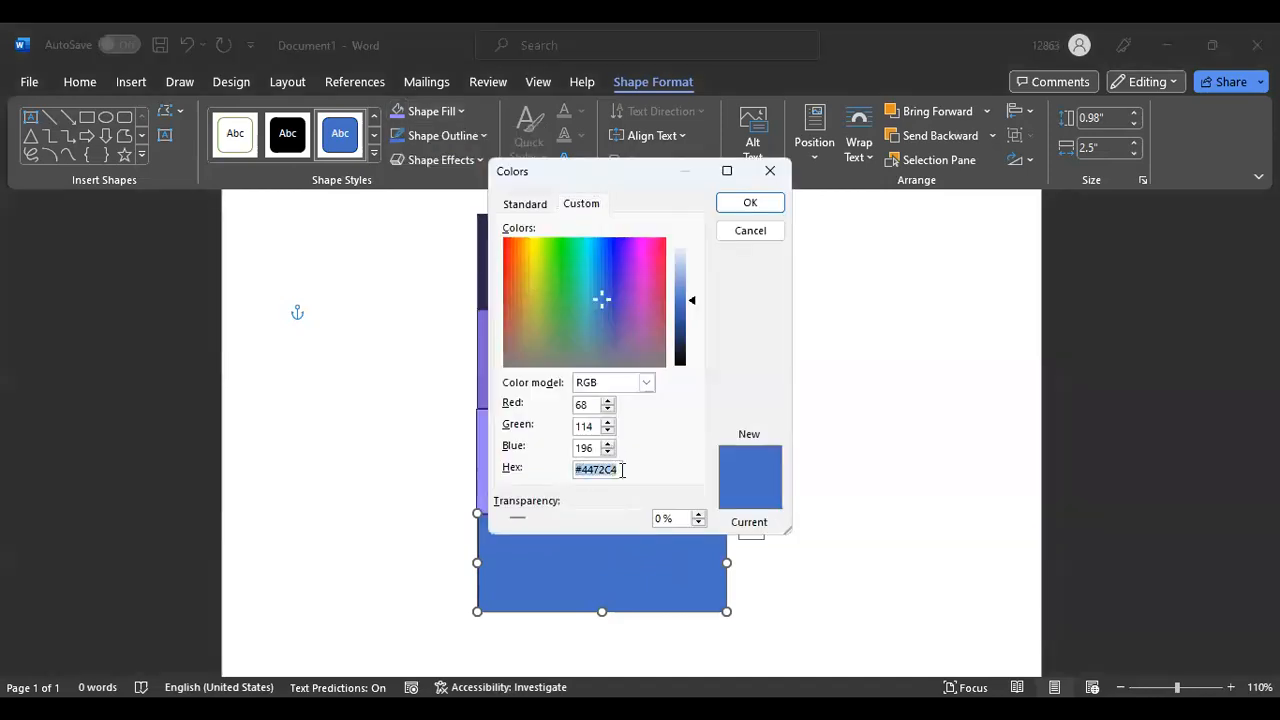
key("BackSpace")
type("FFD2D7")
left_click(579, 468)
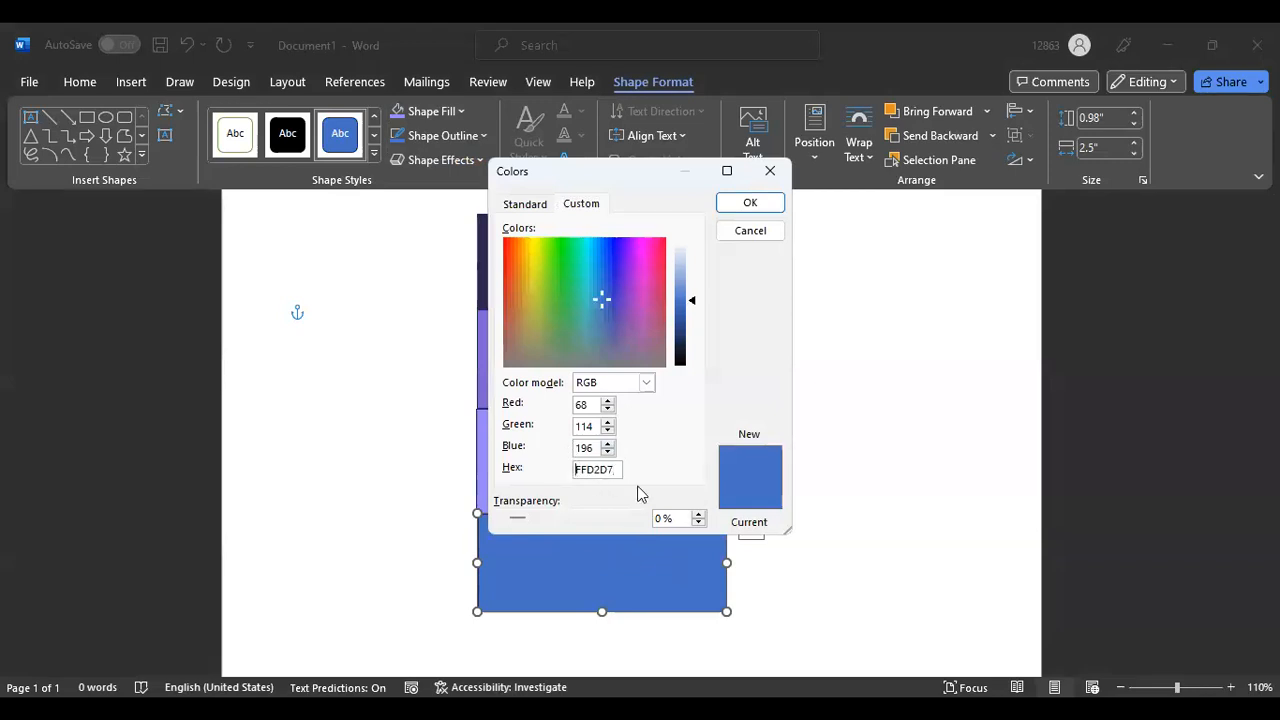
type("#")
left_click(750, 202)
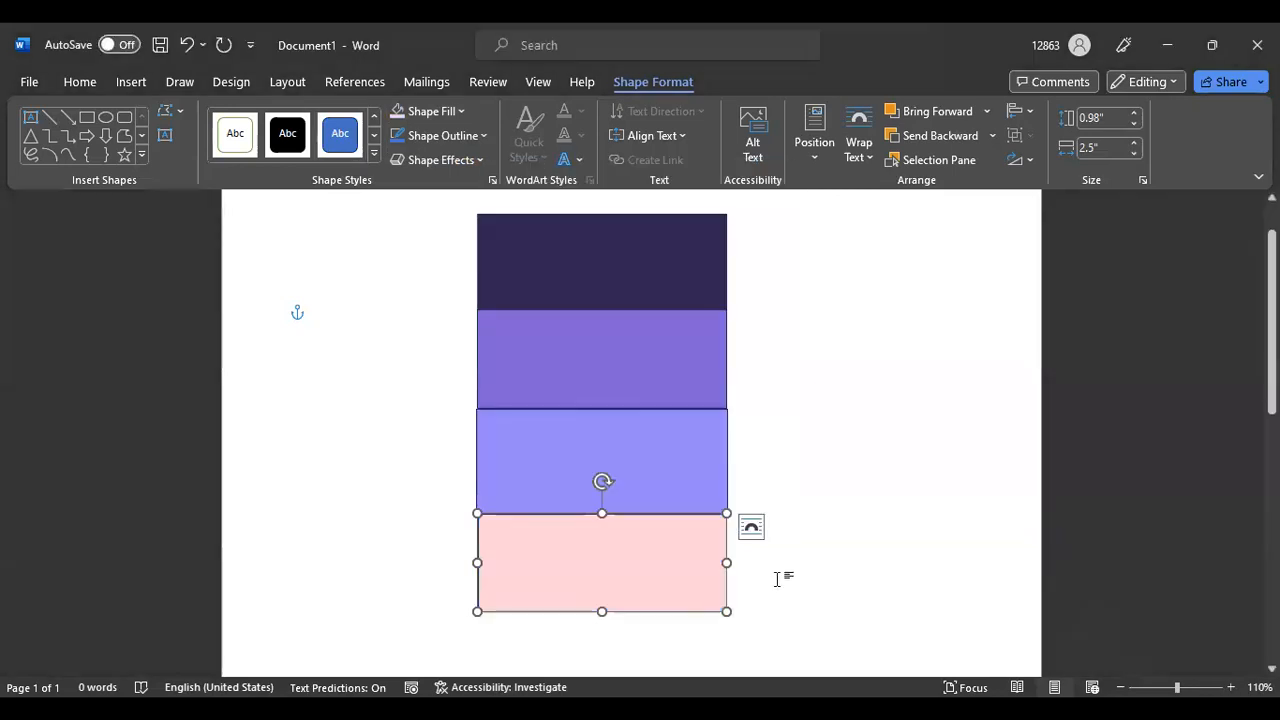
left_click(857, 397)
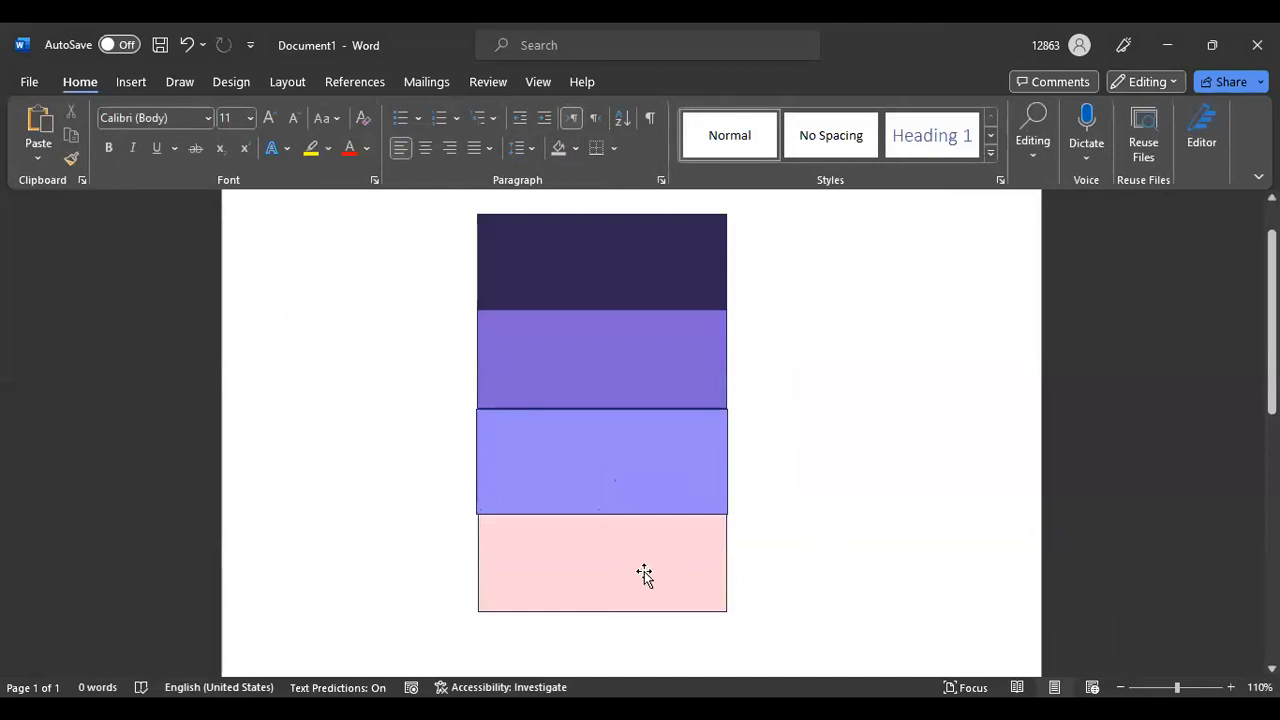
Widen the pink bottom rectangle to 2.54 inches so its left edge aligns with the blocks above
left_click(503, 547)
left_click_drag(479, 562, 473, 562)
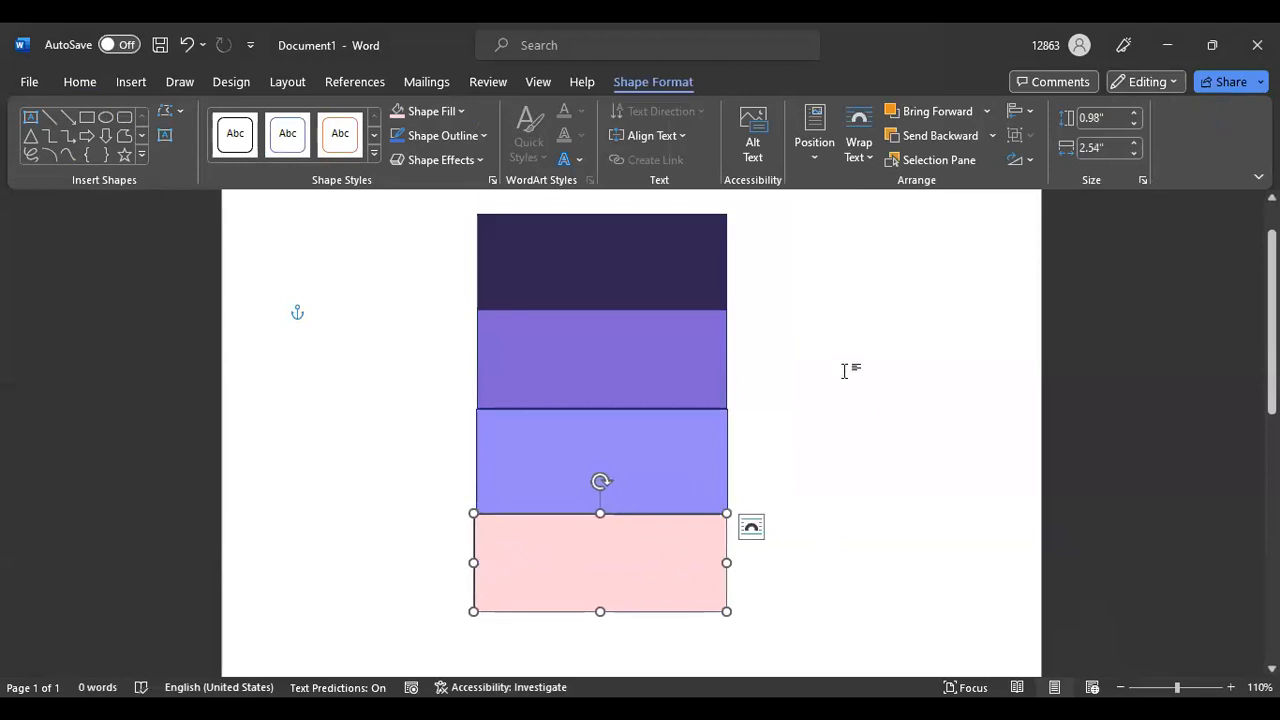
left_click(841, 368)
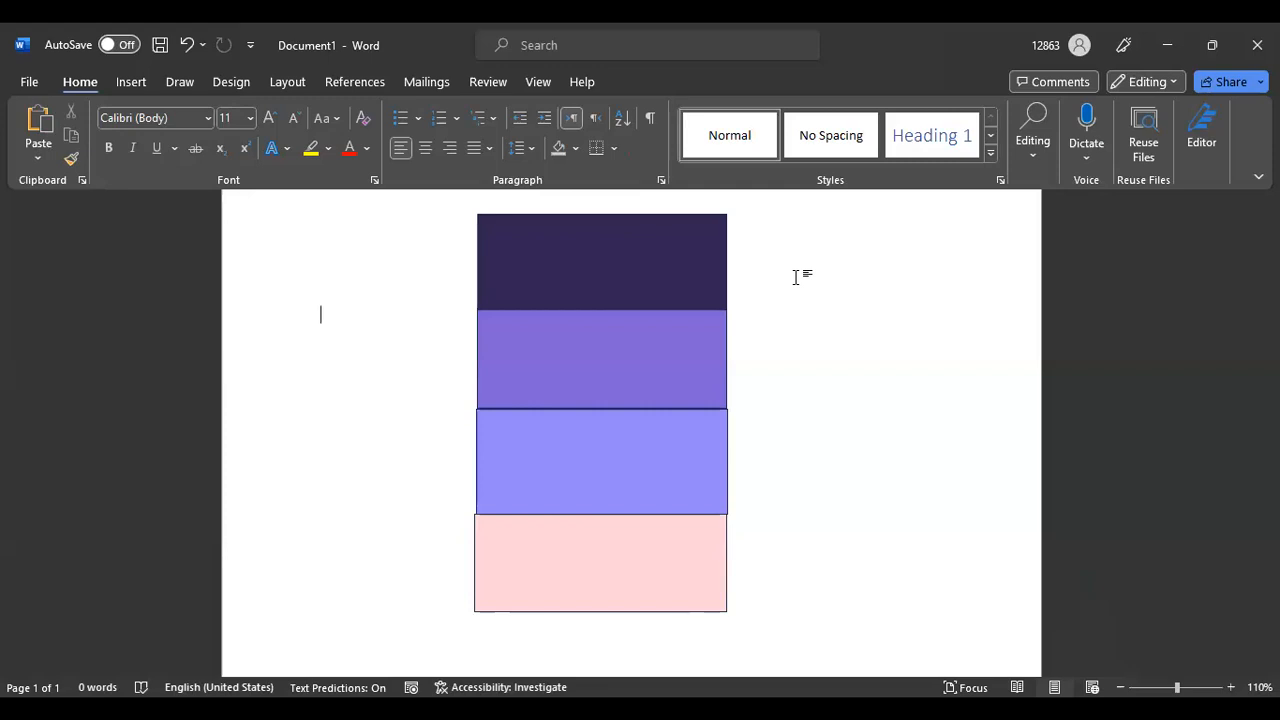
left_click(583, 563)
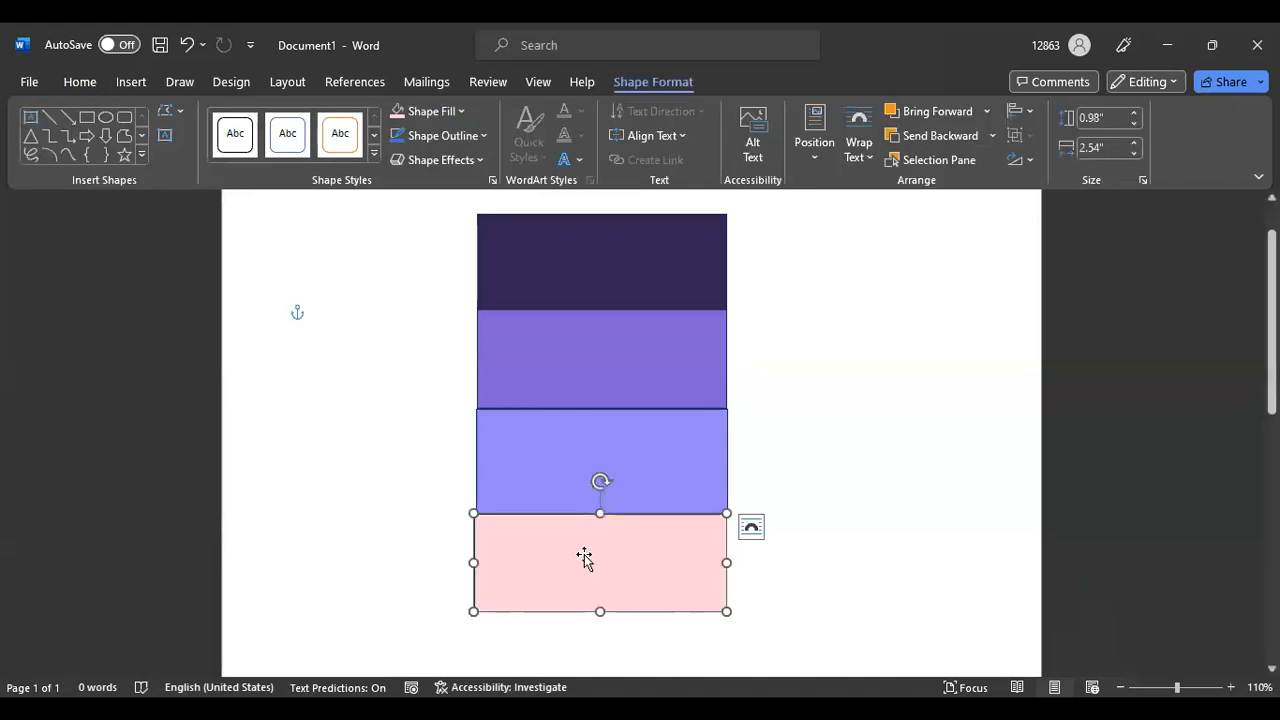
left_click(457, 112)
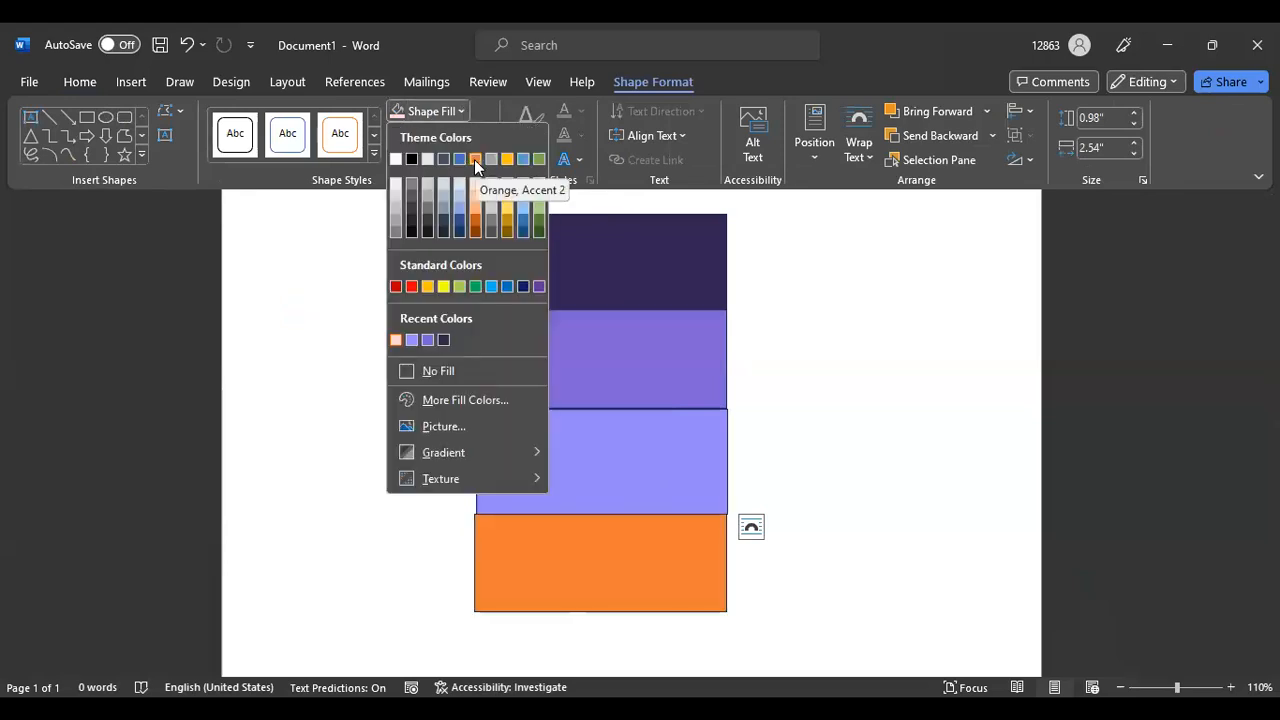
left_click(412, 286)
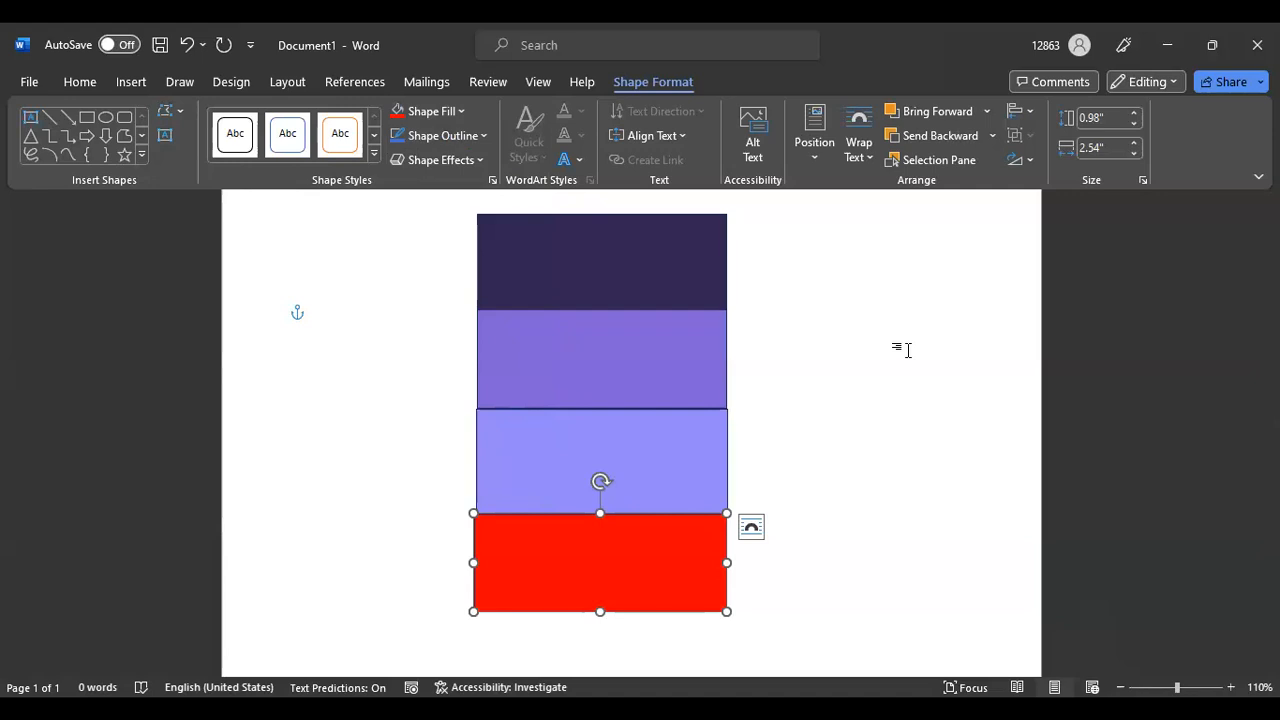
left_click(588, 443)
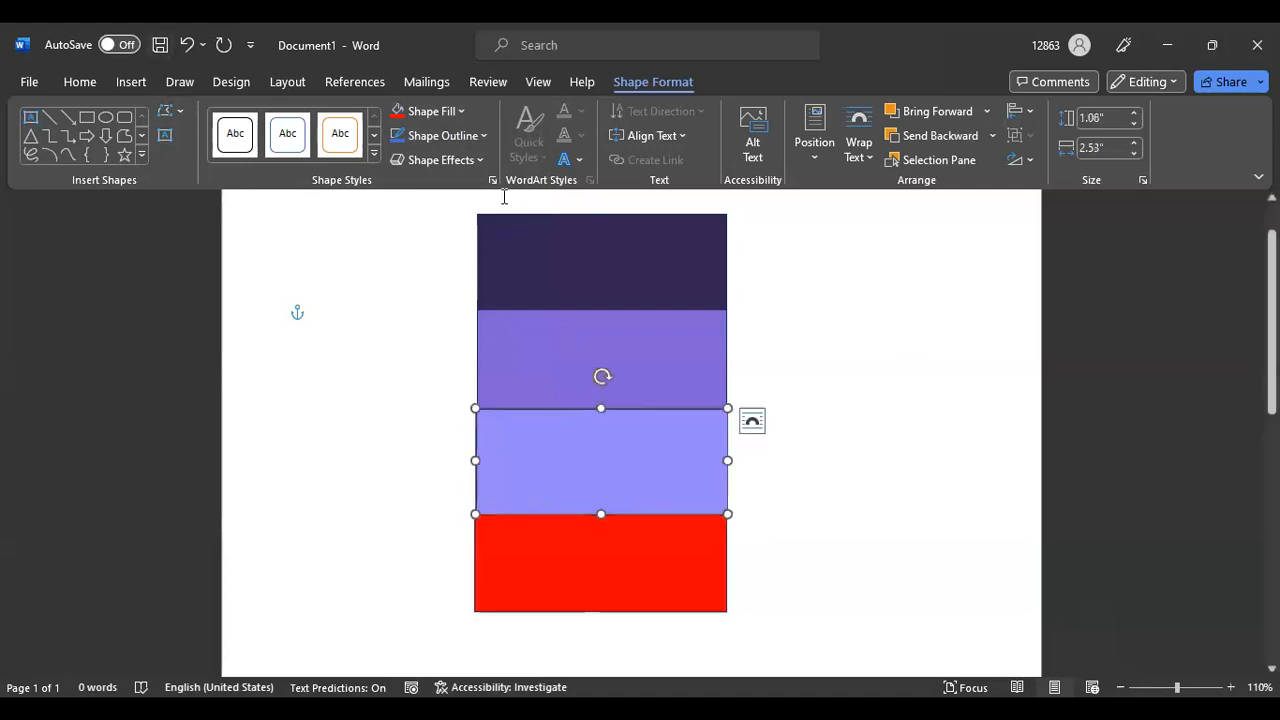
left_click(462, 111)
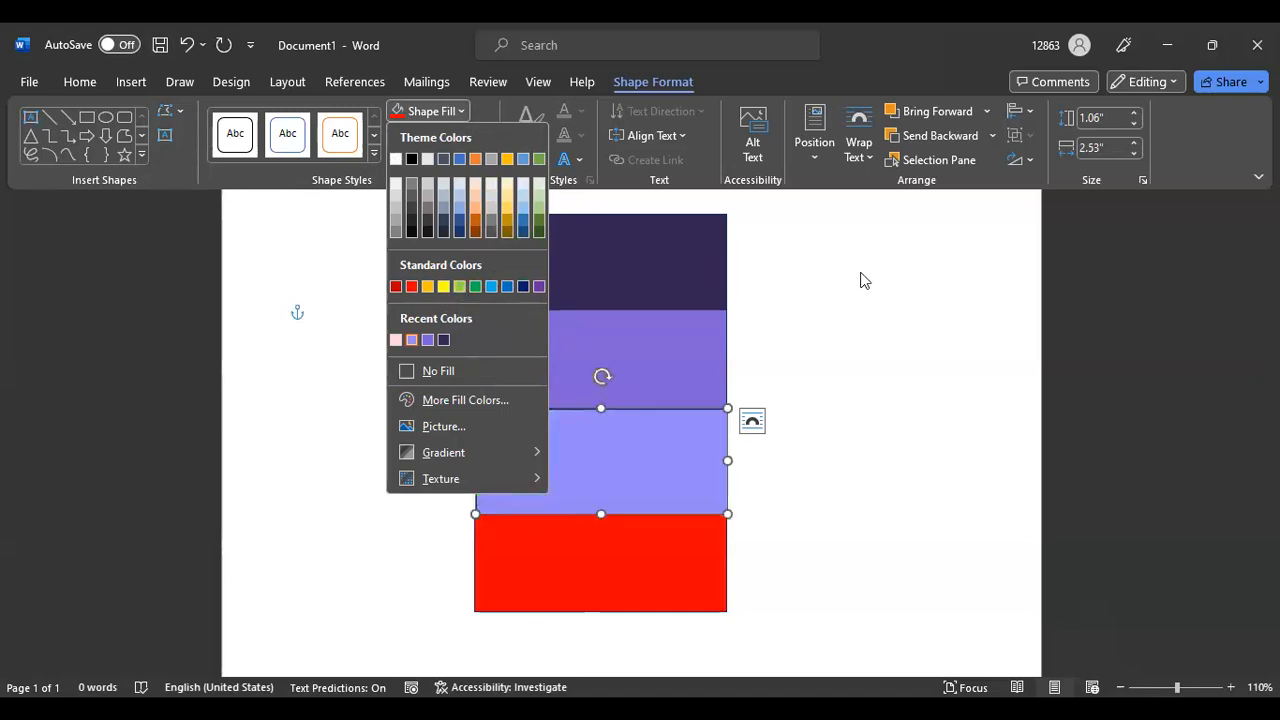
left_click(794, 244)
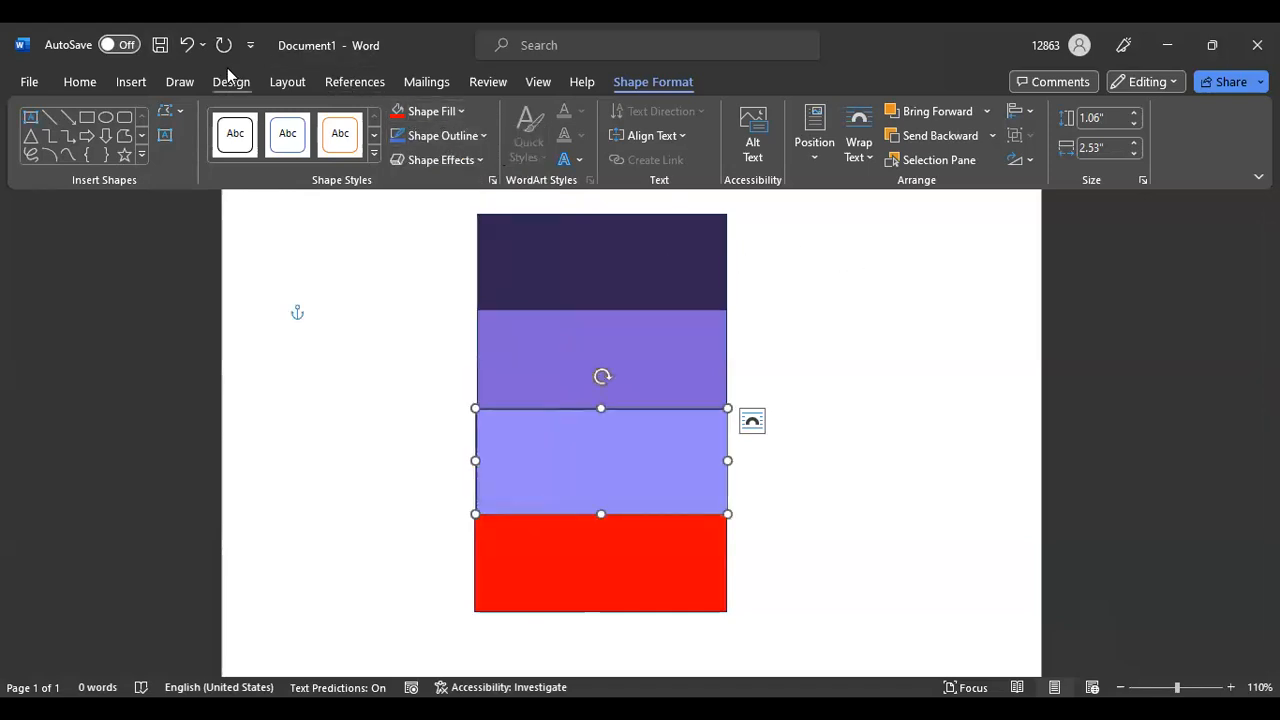
left_click(187, 45)
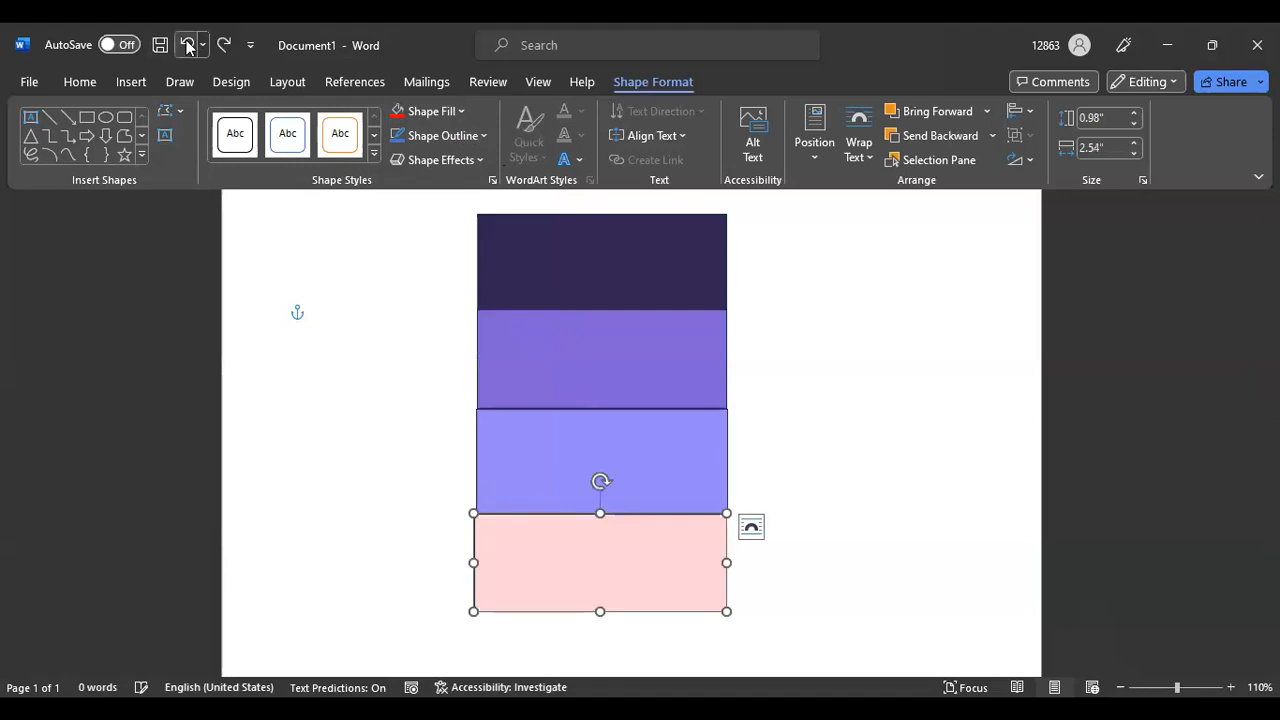
left_click(871, 351)
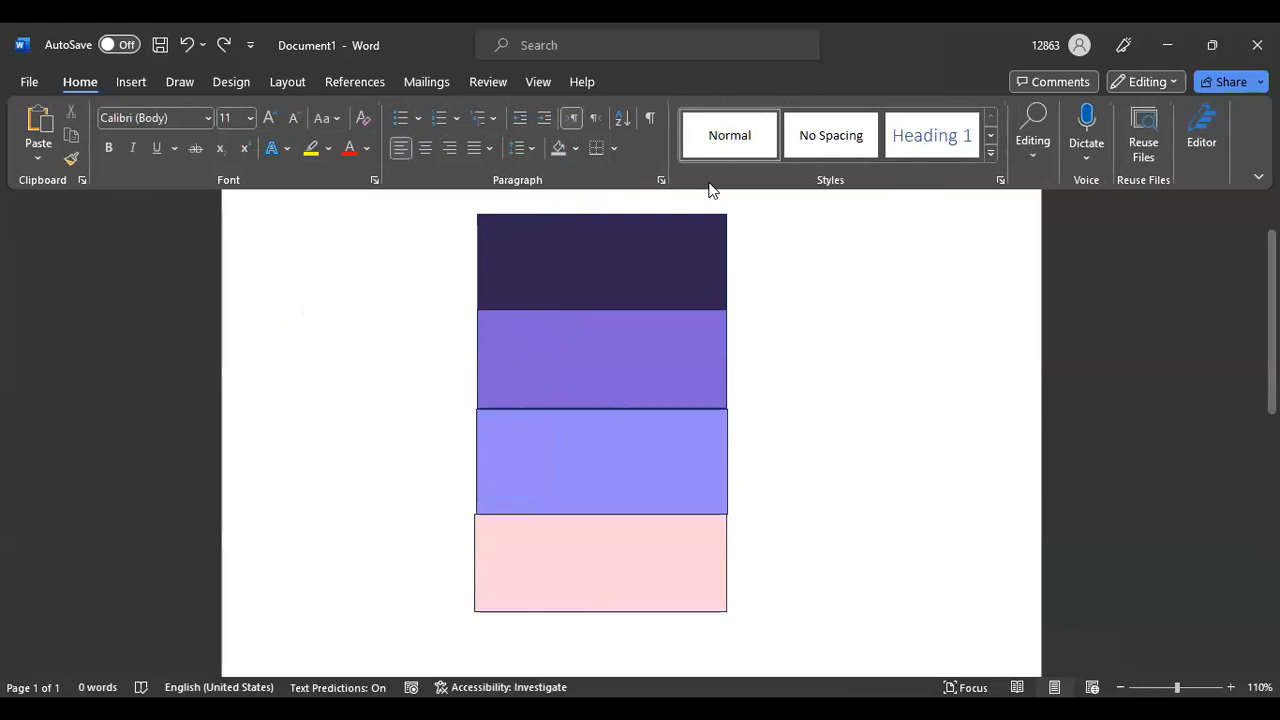
Browse down the Color Hunt palette list, then jump back to the newest palettes at the top
key("alt+Tab")
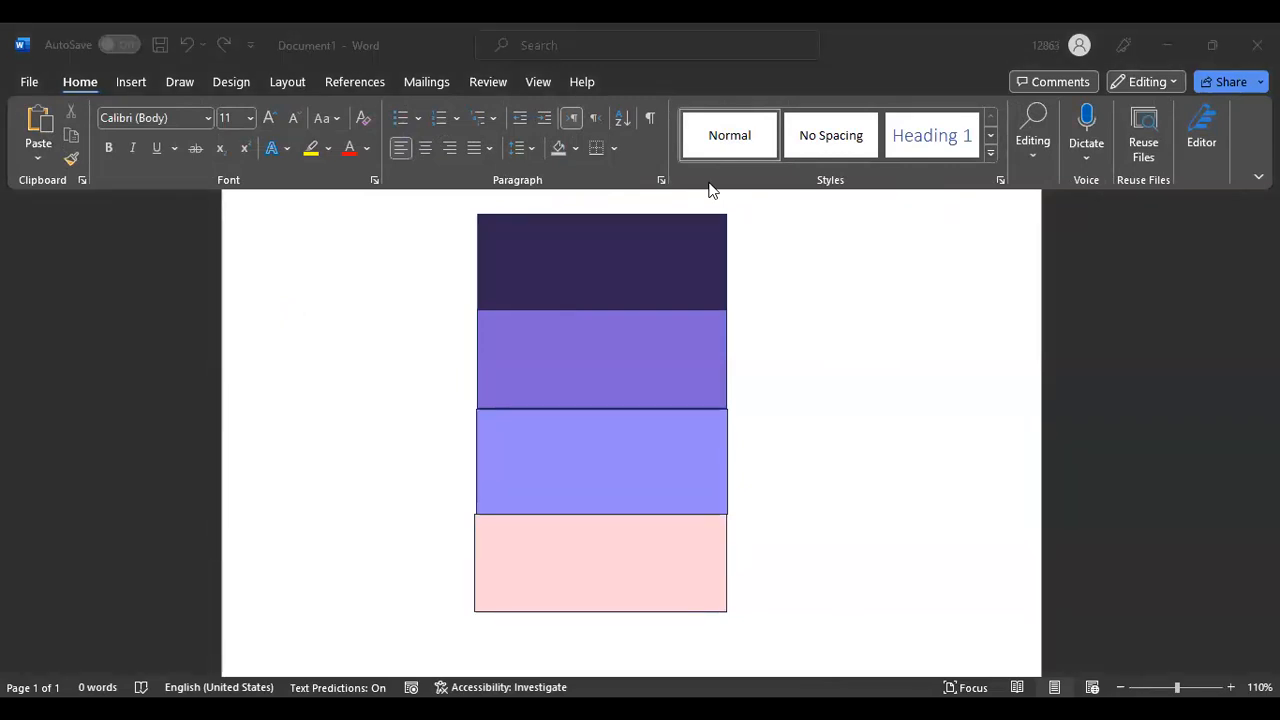
key("alt+Tab")
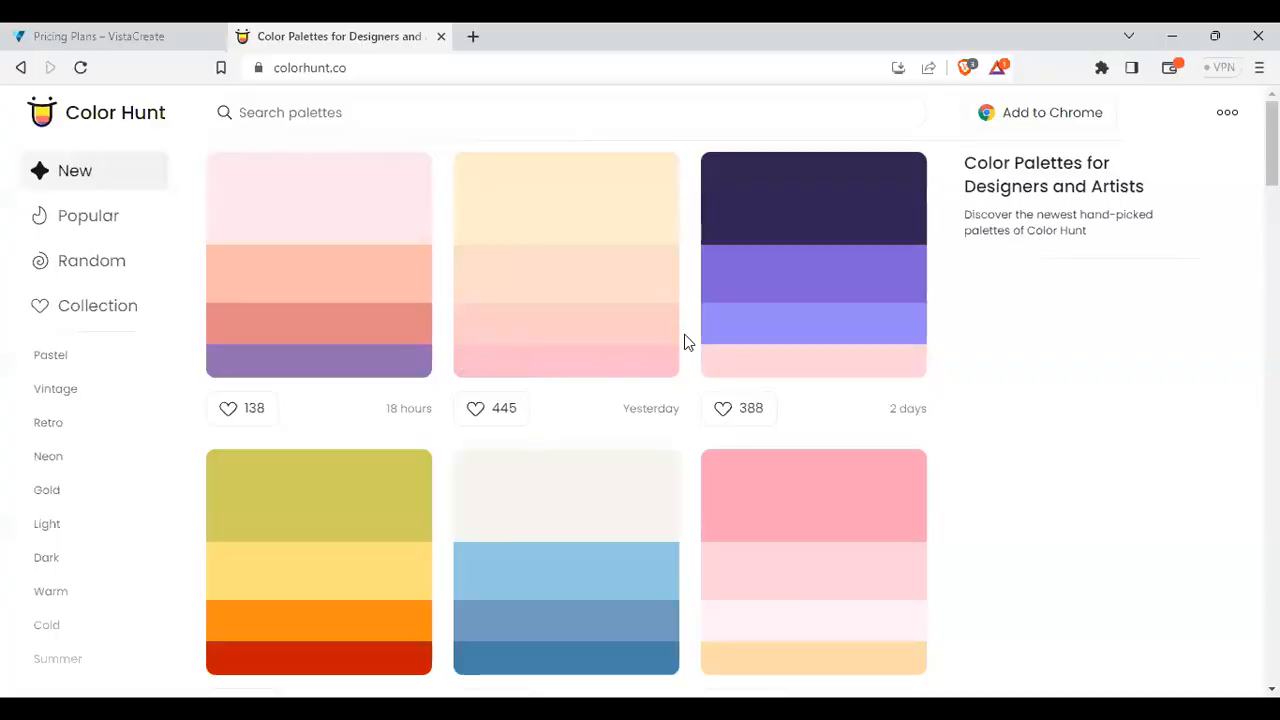
scroll(686, 341, "down", 3)
scroll(735, 430, "down", 10)
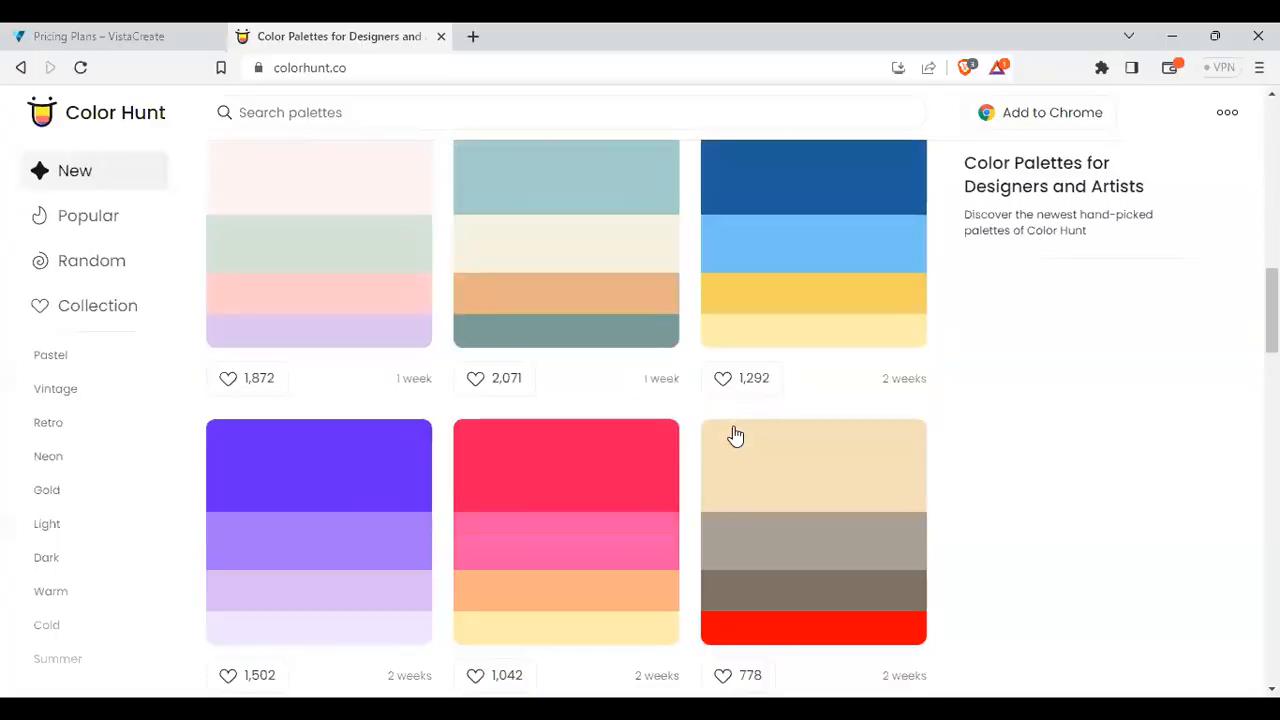
scroll(735, 437, "up", 3)
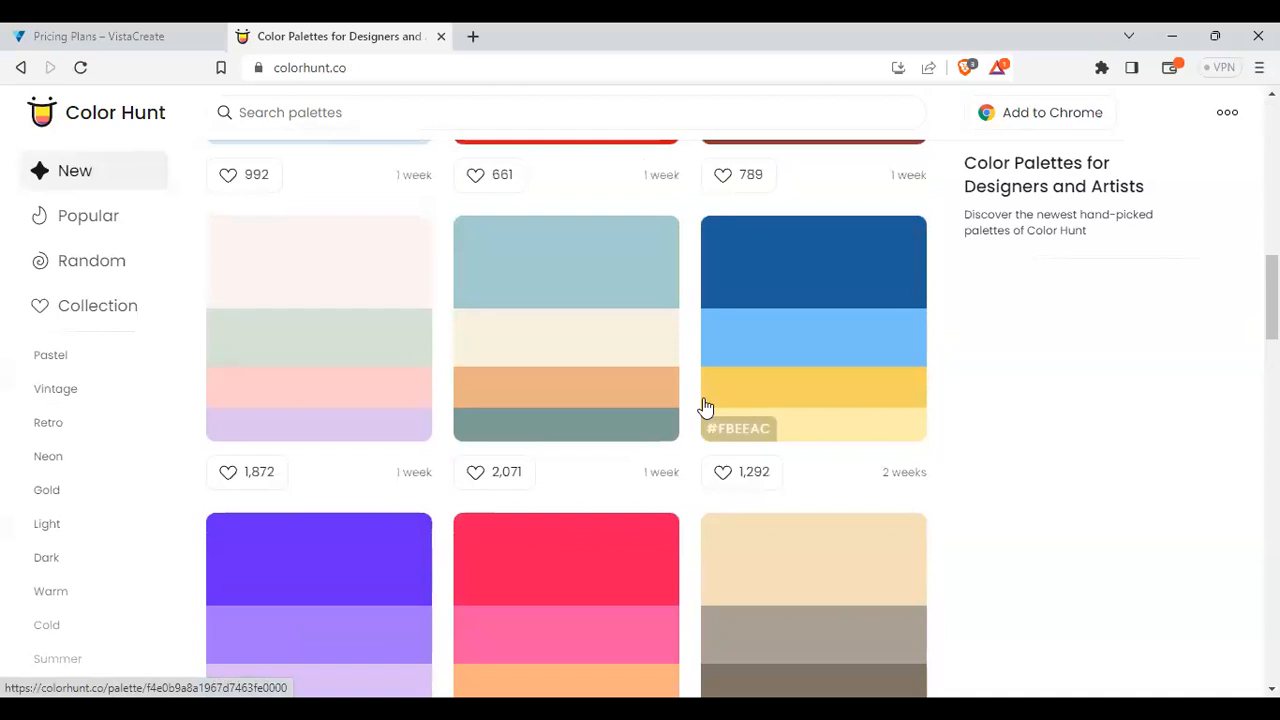
scroll(674, 363, "down", 2)
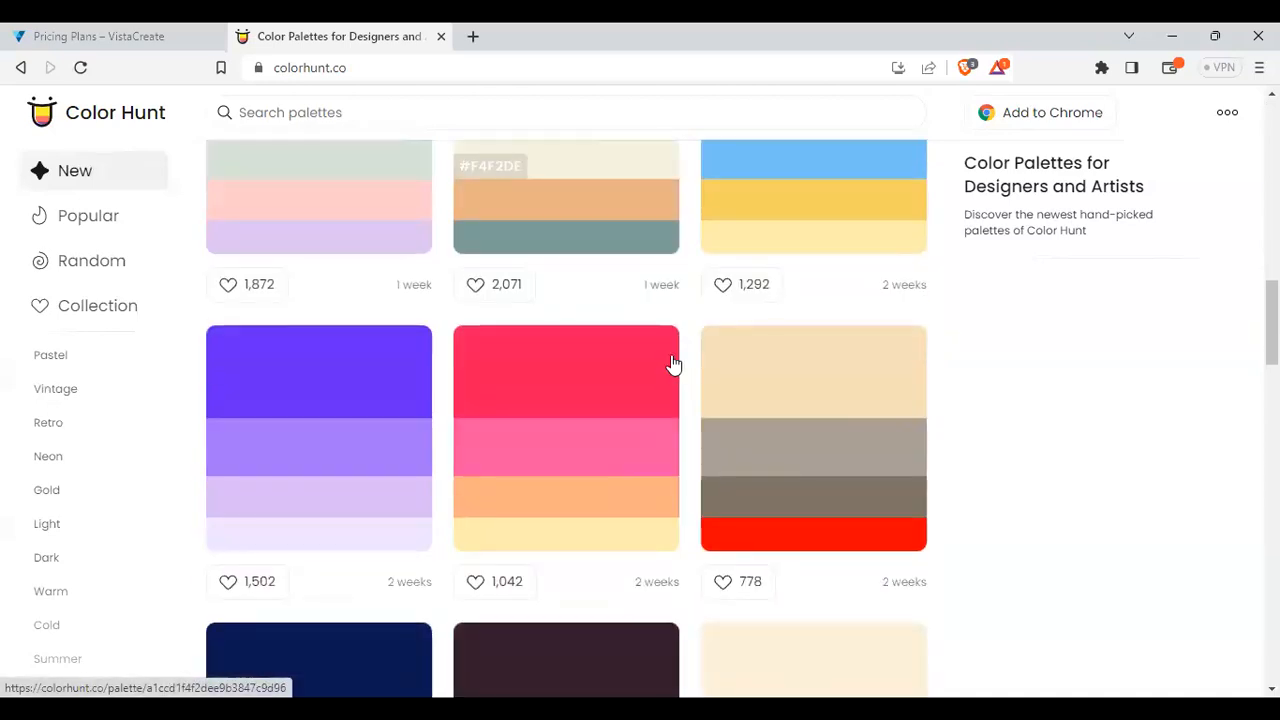
scroll(566, 420, "down", 15)
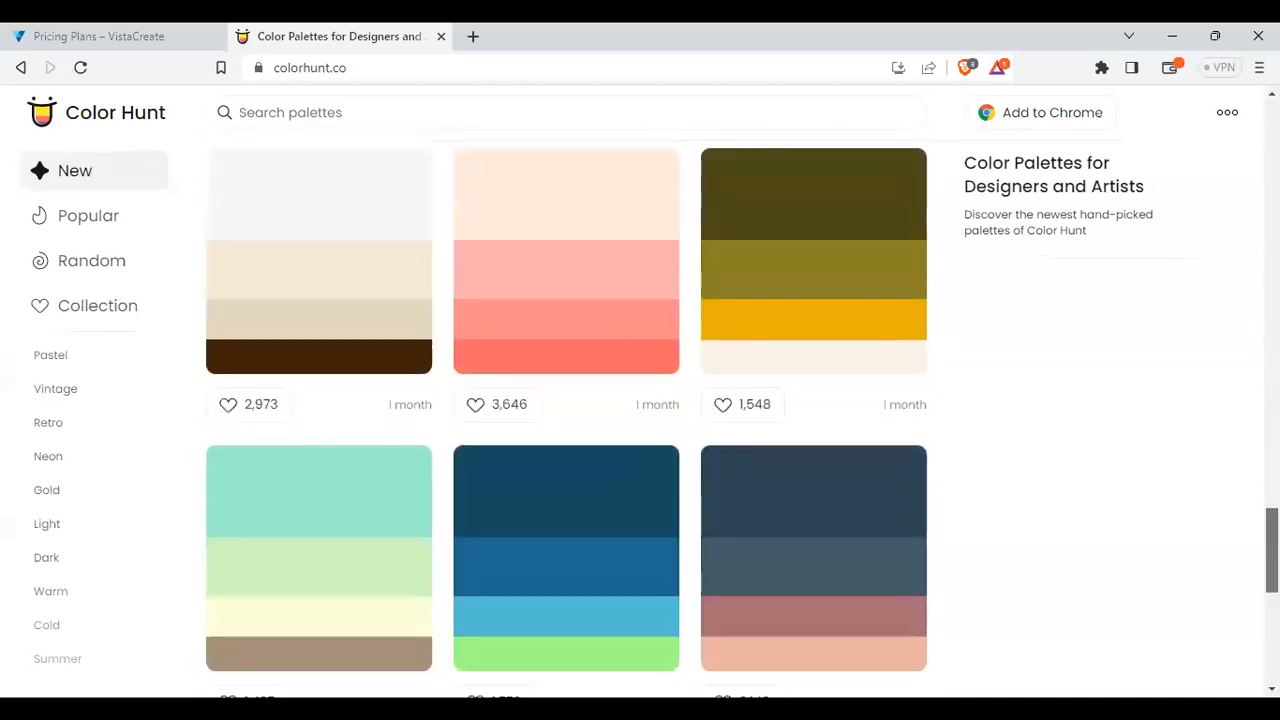
scroll(1016, 471, "down", 8)
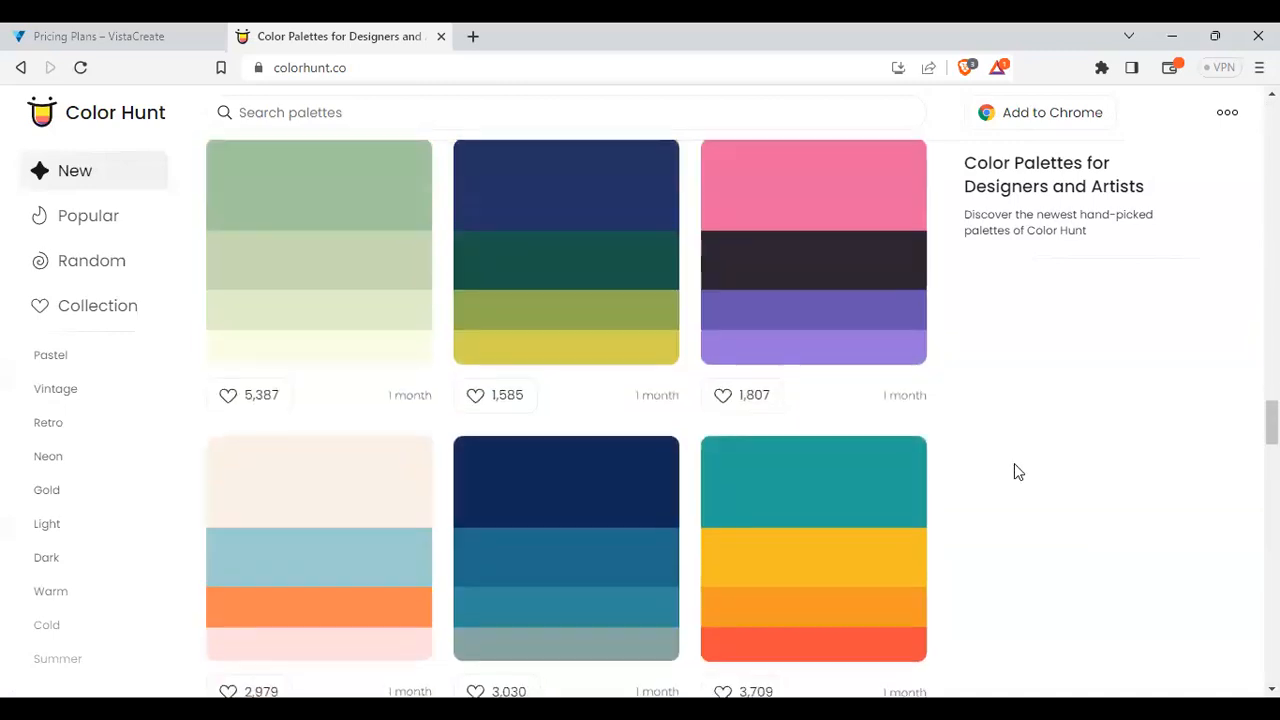
scroll(1022, 471, "down", 15)
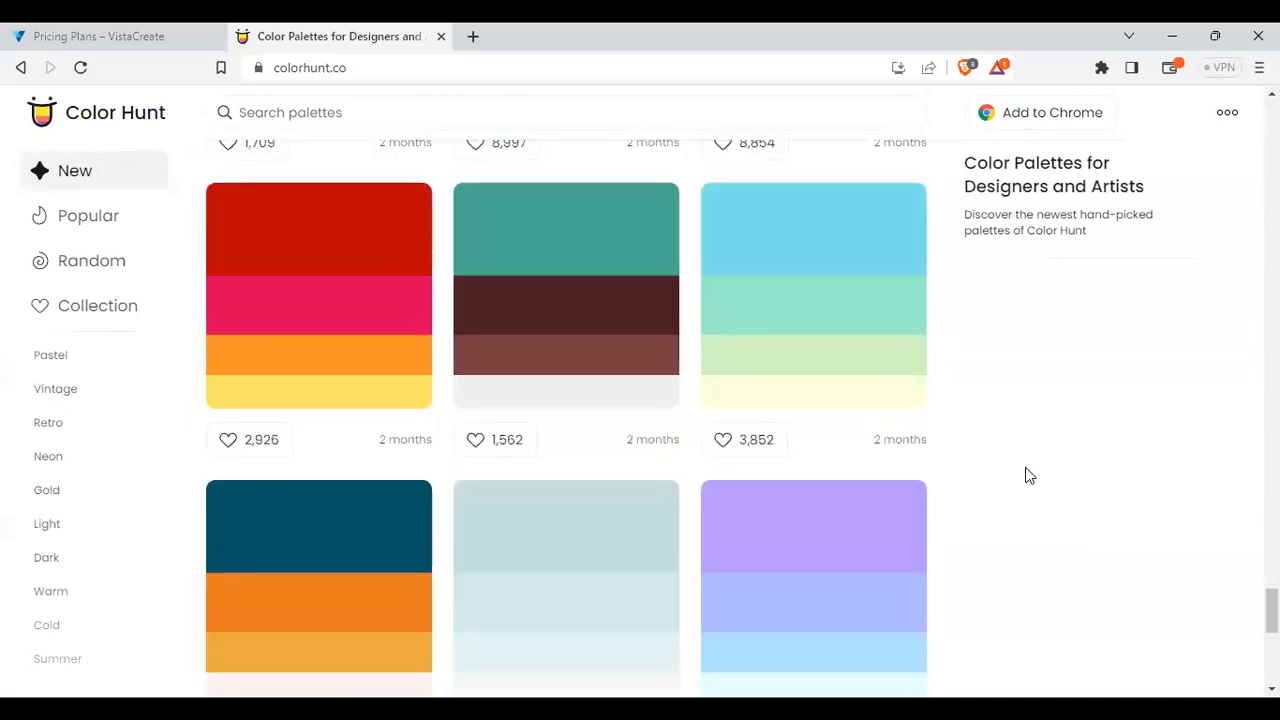
scroll(1030, 475, "down", 5)
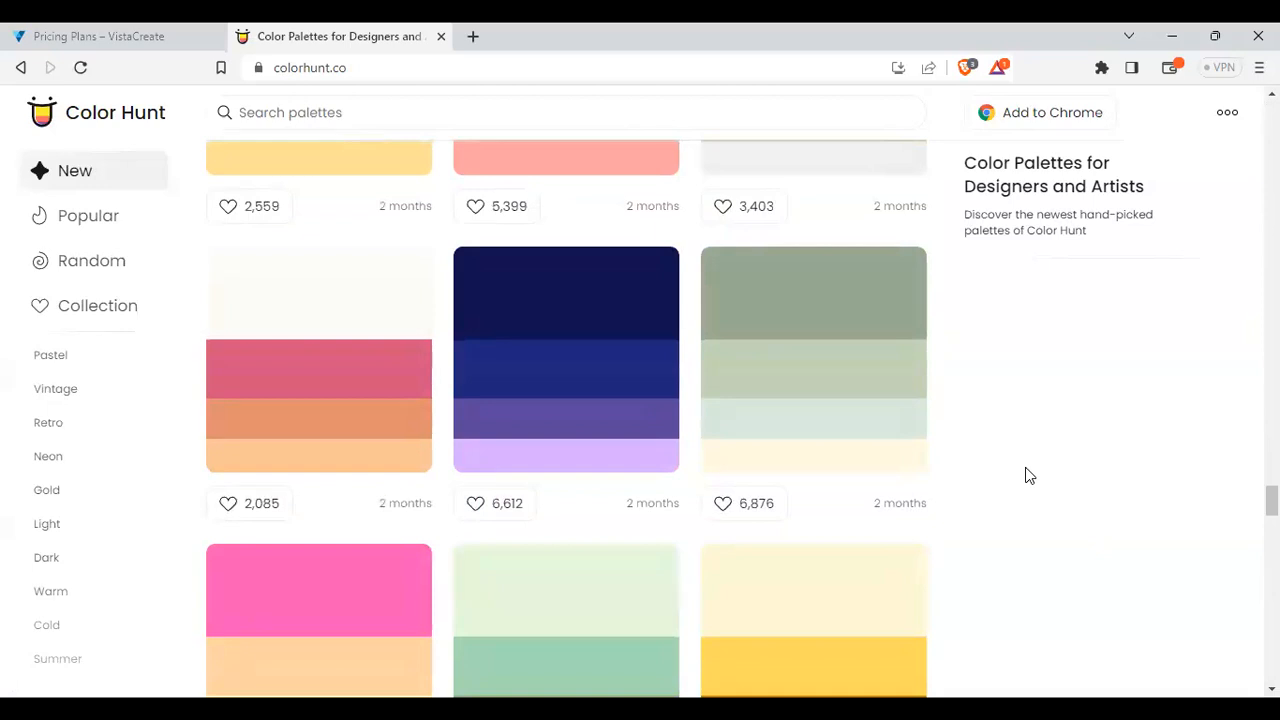
scroll(1030, 475, "down", 15)
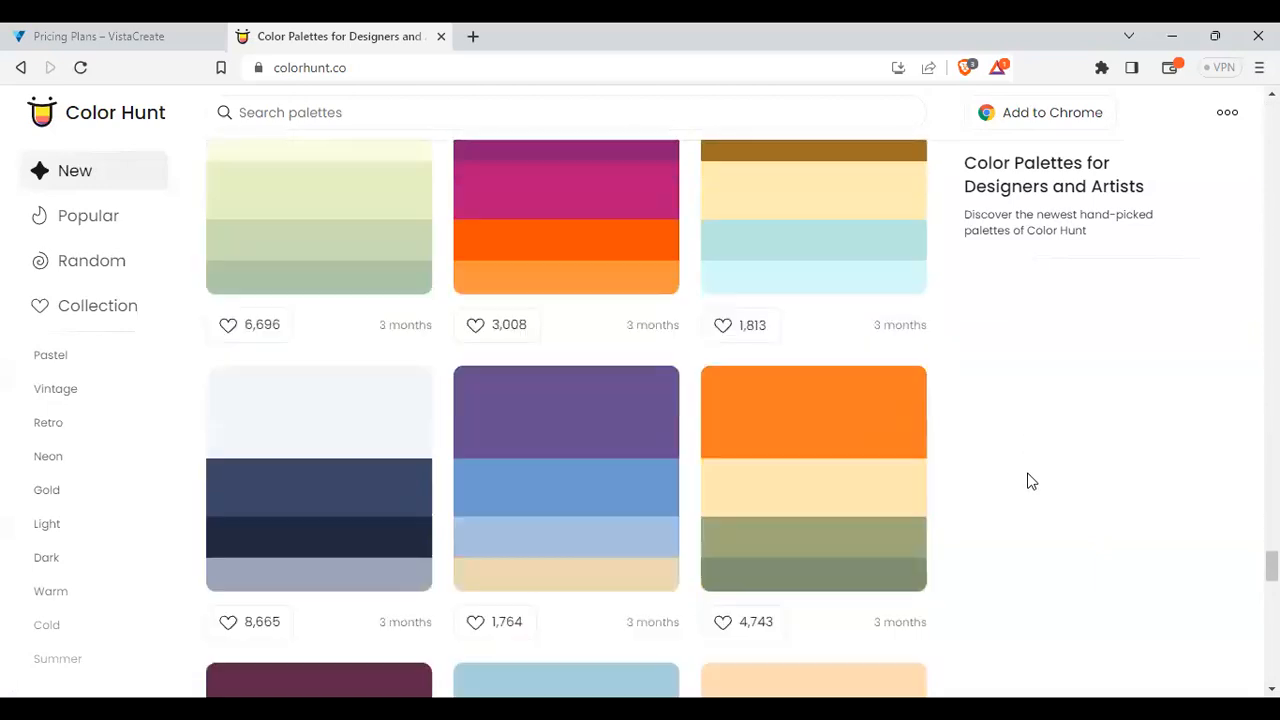
scroll(1031, 481, "down", 15)
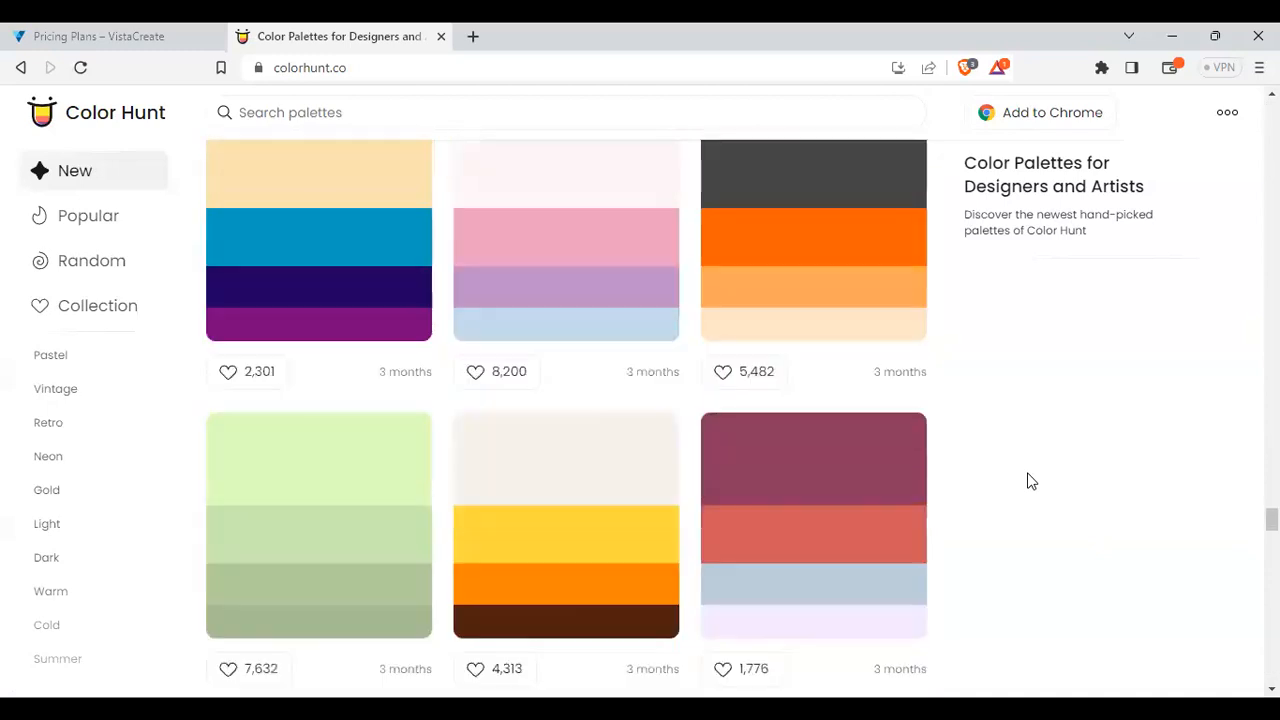
scroll(1031, 481, "down", 15)
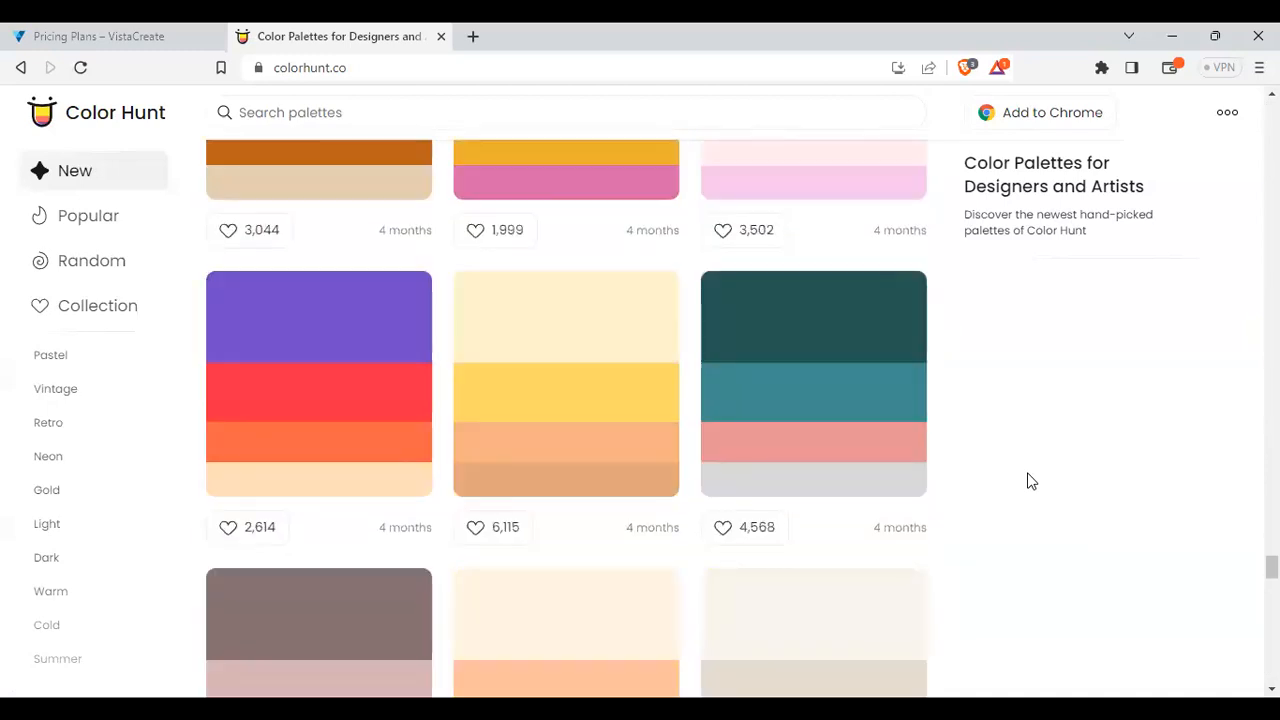
scroll(1031, 481, "down", 15)
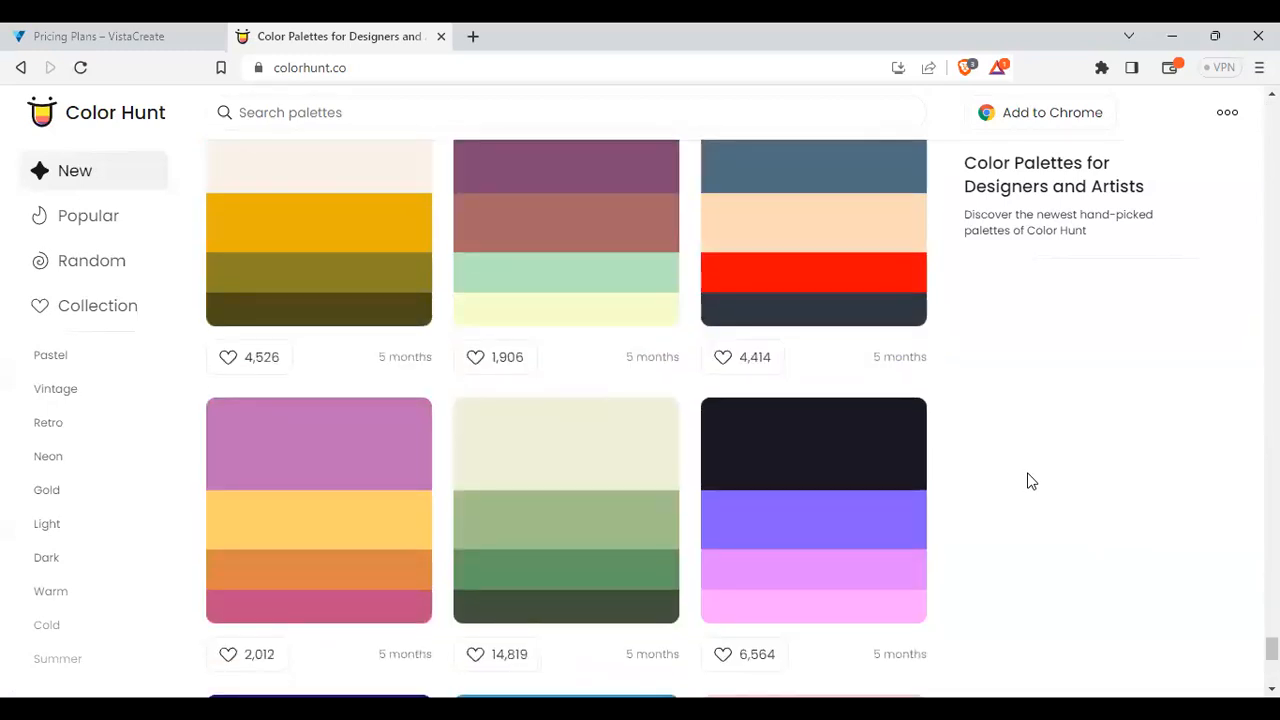
scroll(1031, 481, "down", 6)
scroll(1031, 481, "up", 5)
scroll(1031, 481, "up", 8)
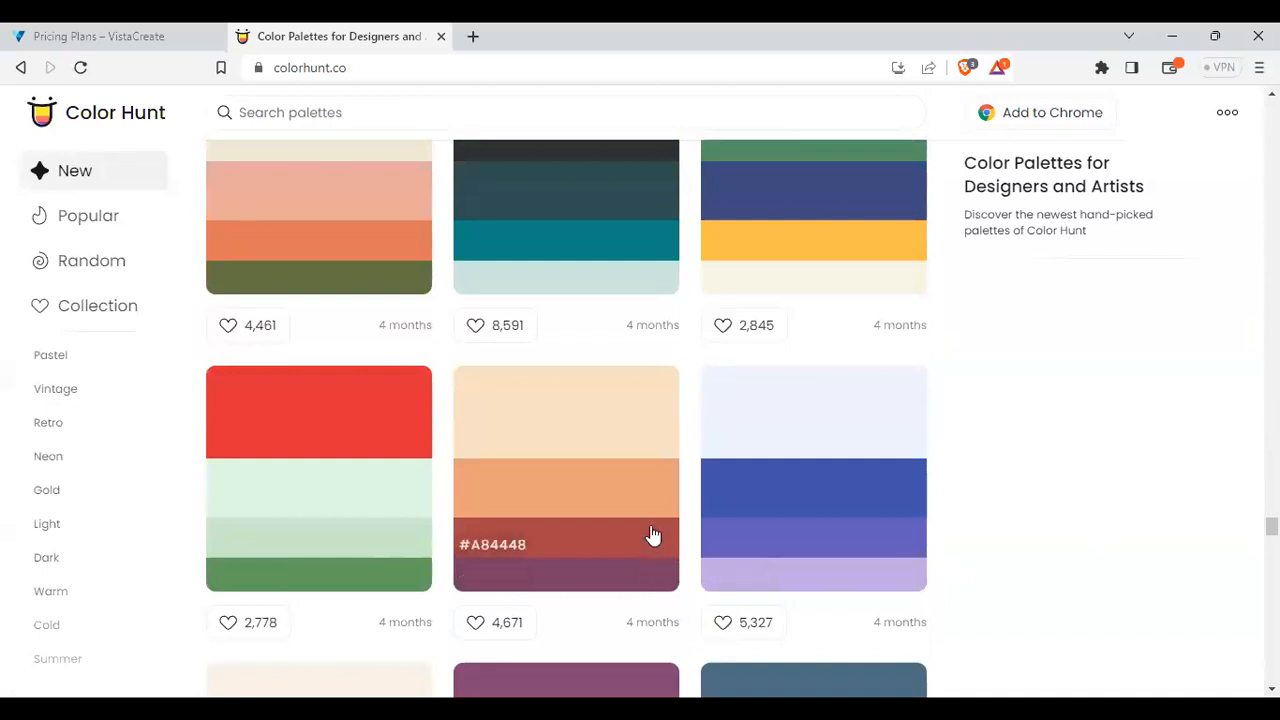
left_click_drag(1271, 526, 1271, 110)
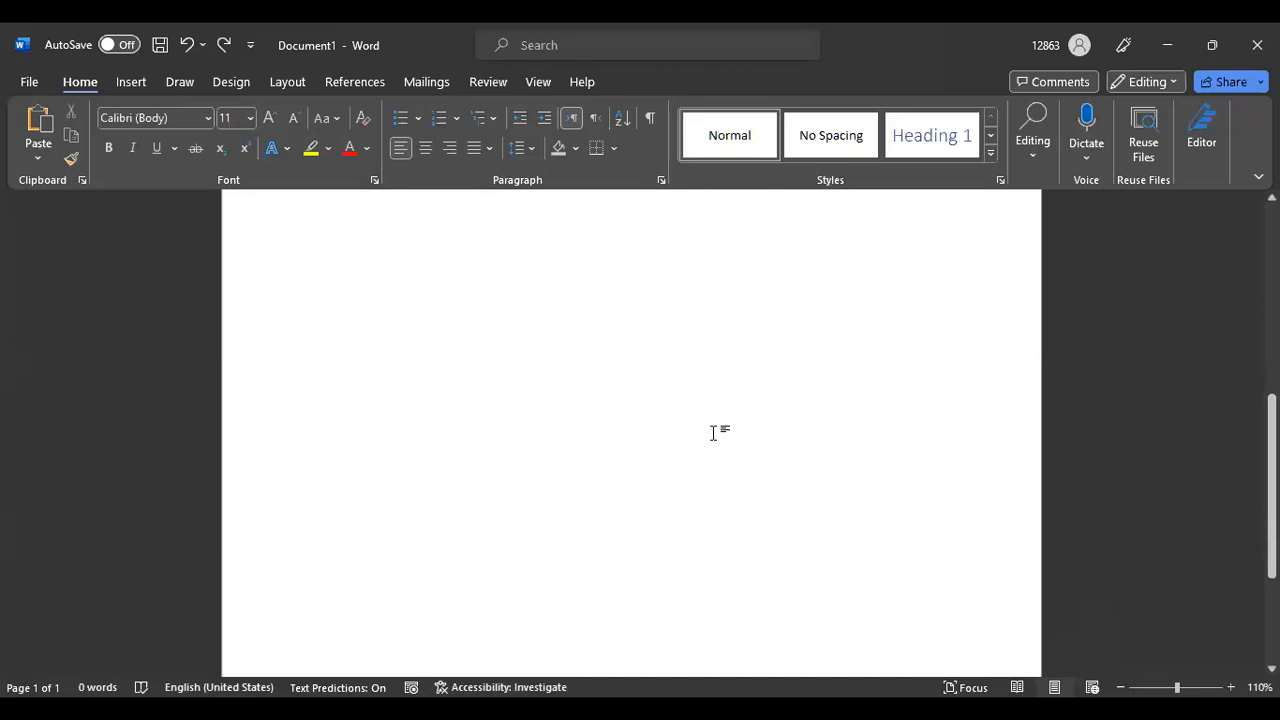
scroll(722, 432, "up", 8)
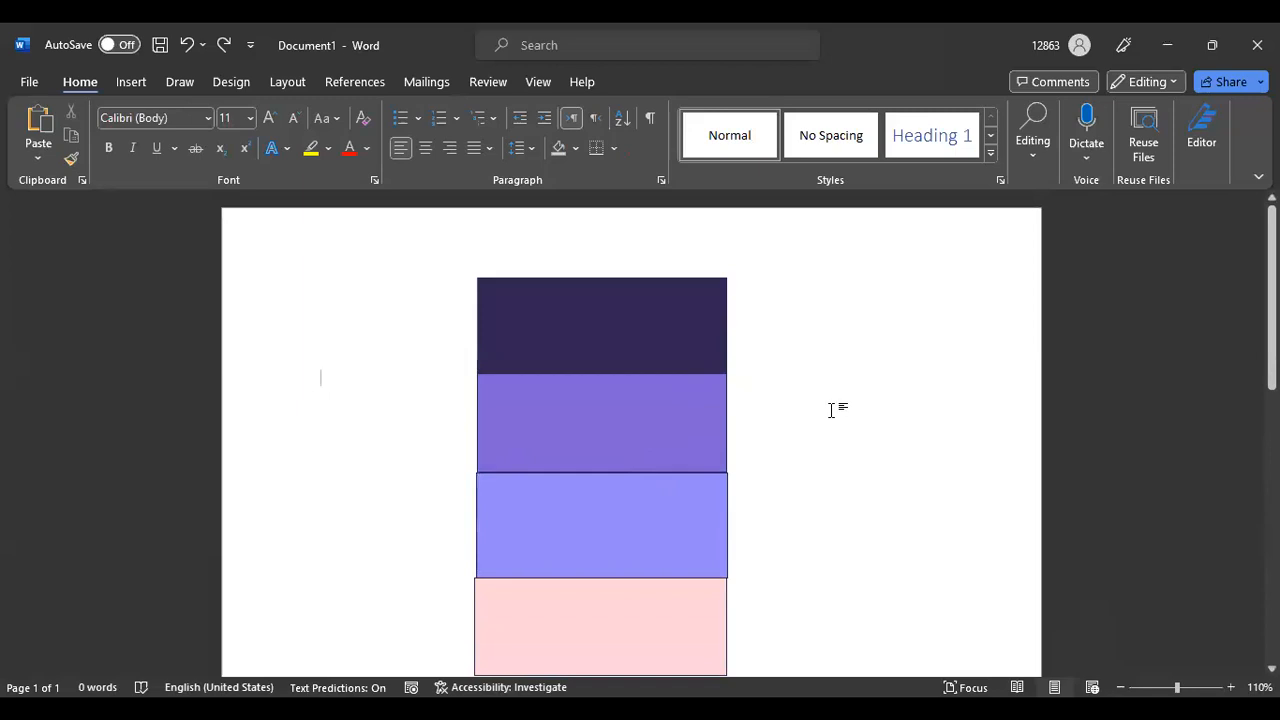
Select and deselect the top rectangle, then test a blank line above the shapes and remove it
scroll(831, 409, "down", 2)
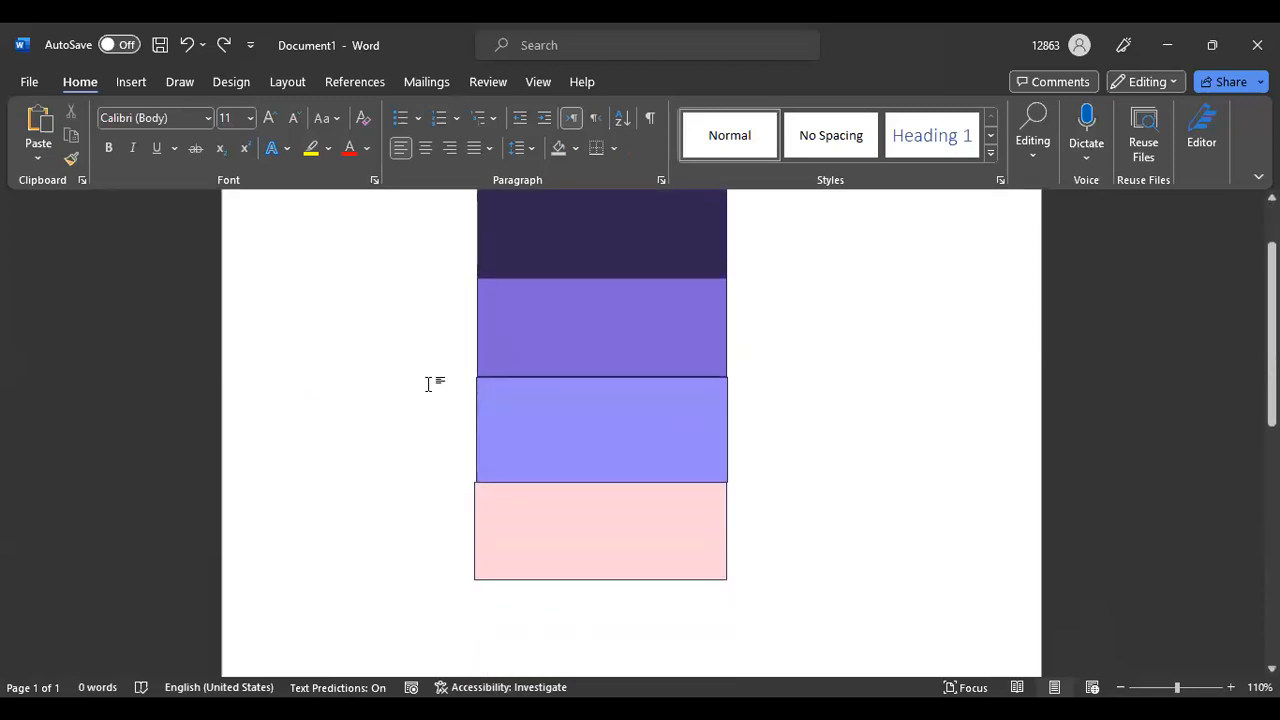
scroll(475, 358, "up", 2)
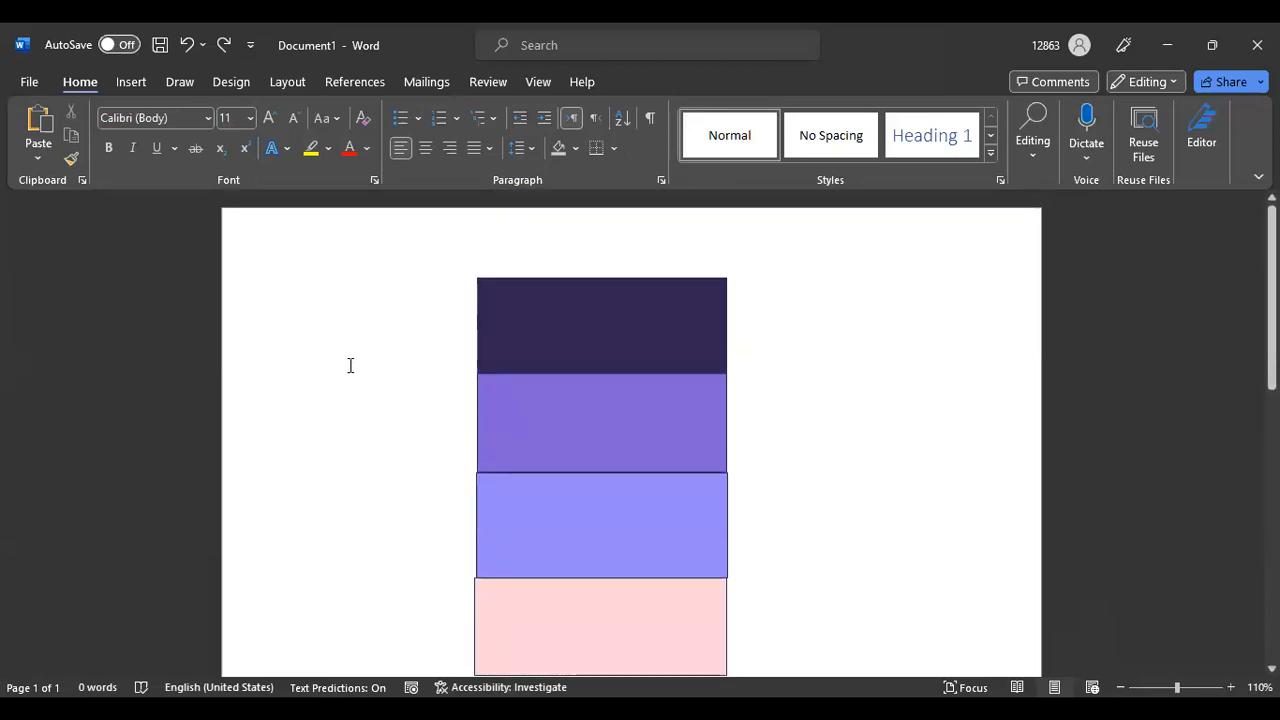
left_click(483, 285)
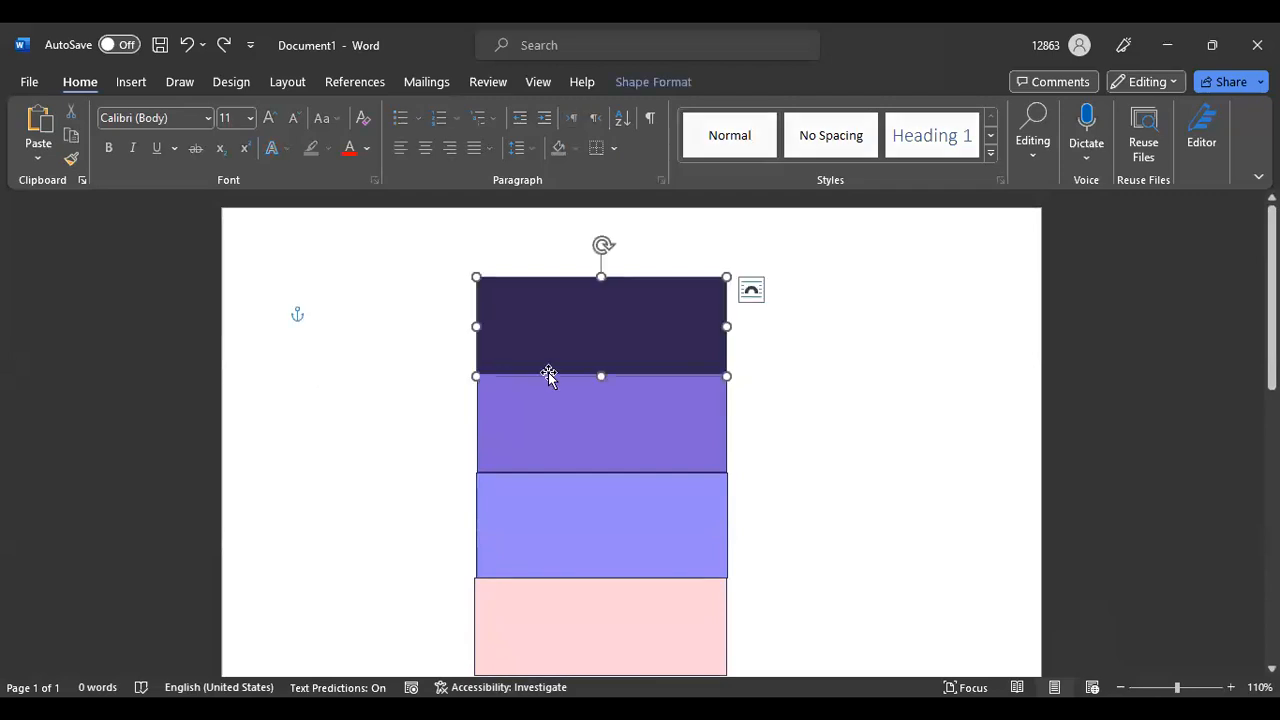
left_click(831, 376)
scroll(831, 376, "down", 9)
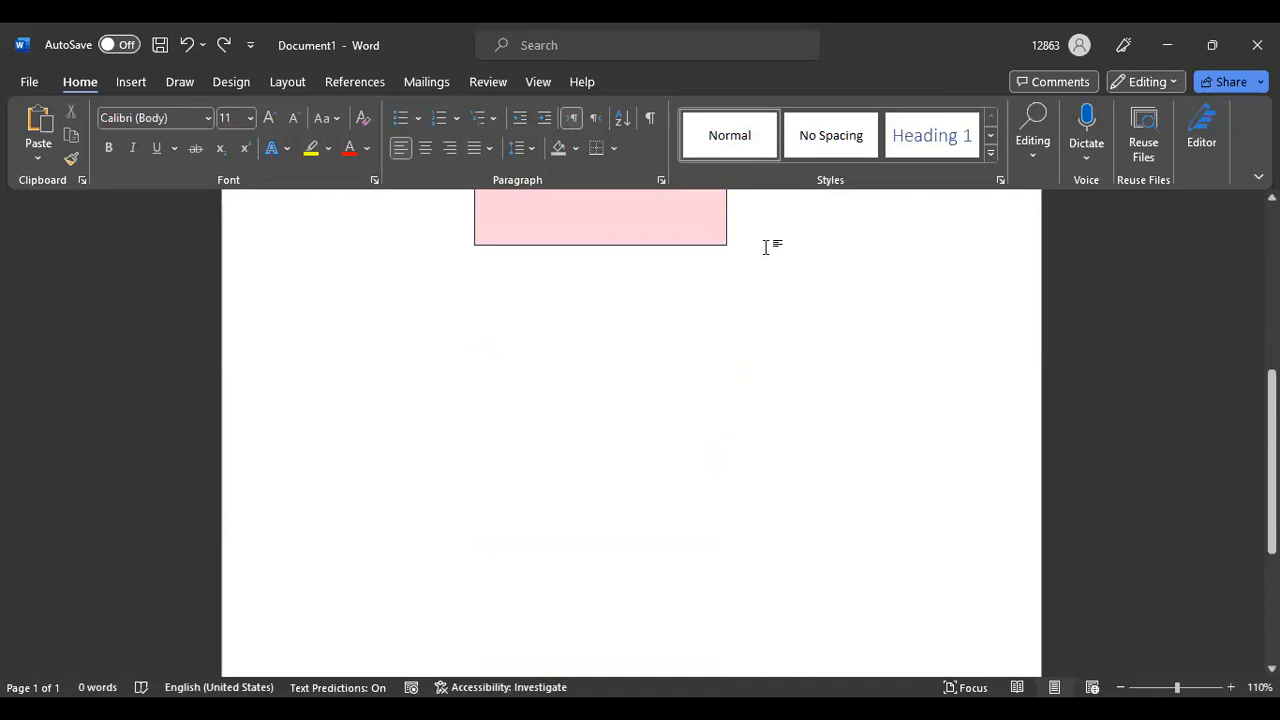
scroll(663, 366, "up", 5)
scroll(663, 366, "up", 4)
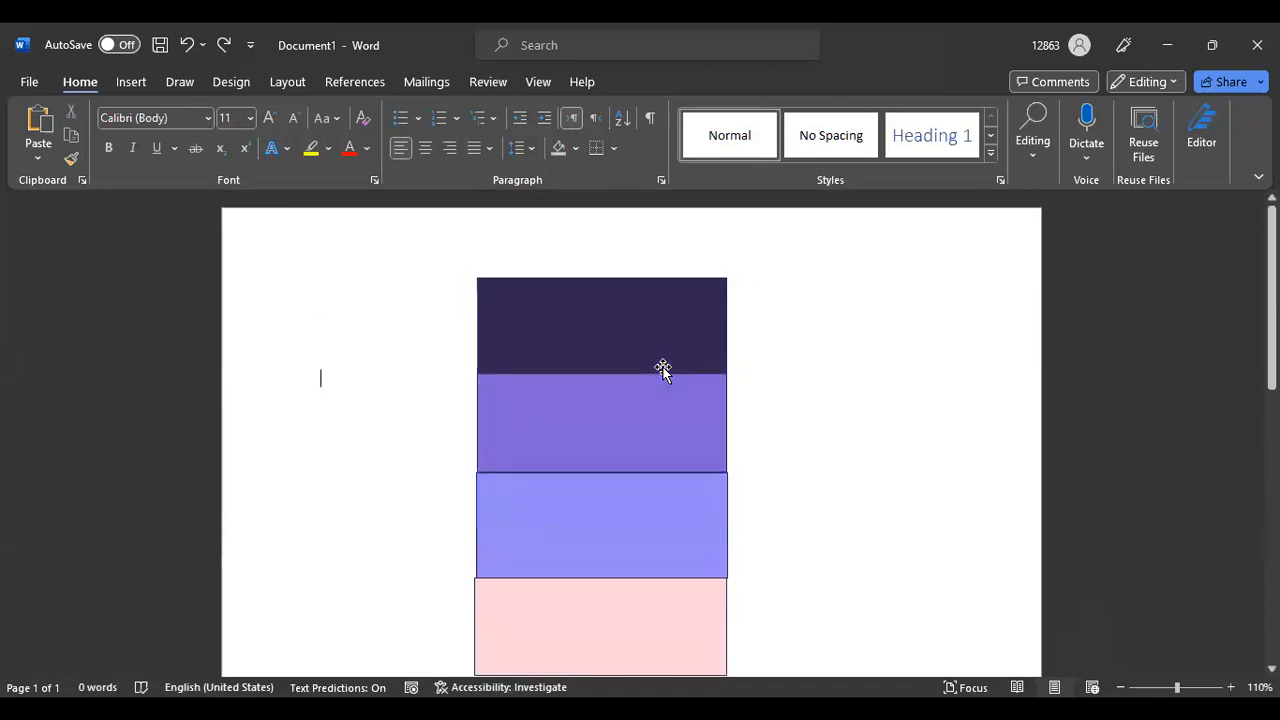
key("Return")
key("BackSpace")
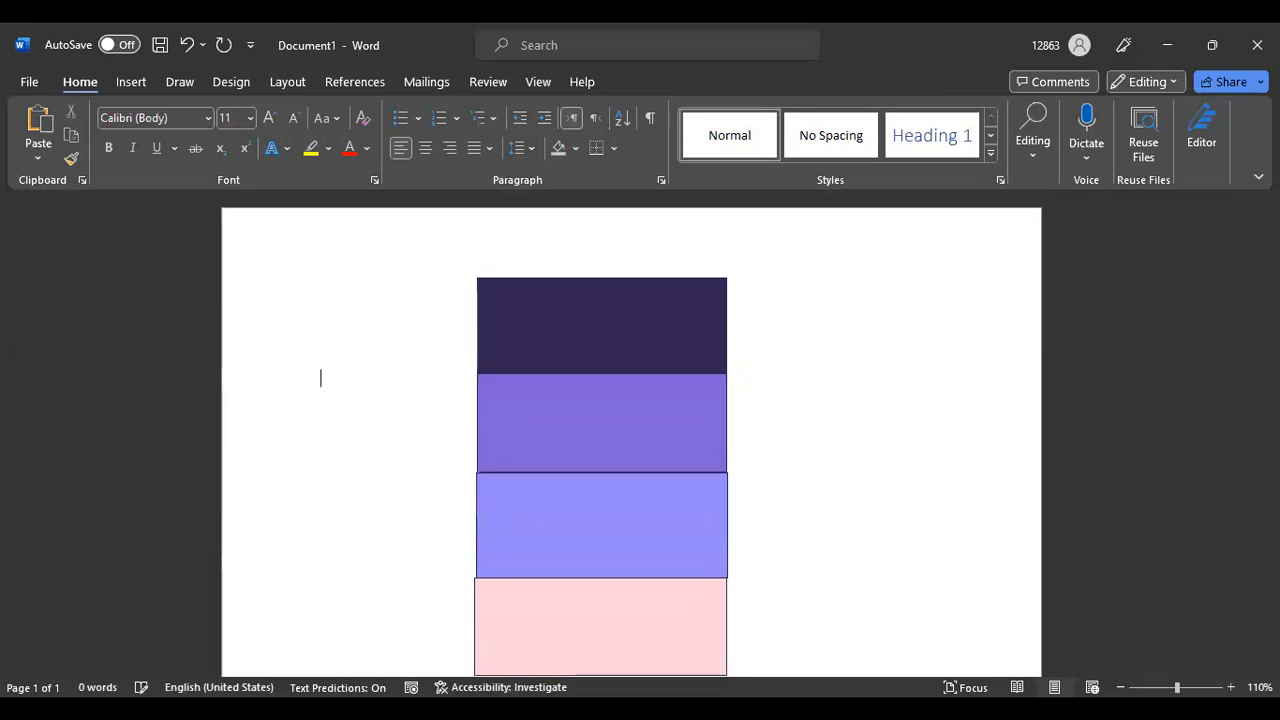
Put the insertion point beside the pink rectangle and start a new line below the stack
scroll(760, 571, "down", 2)
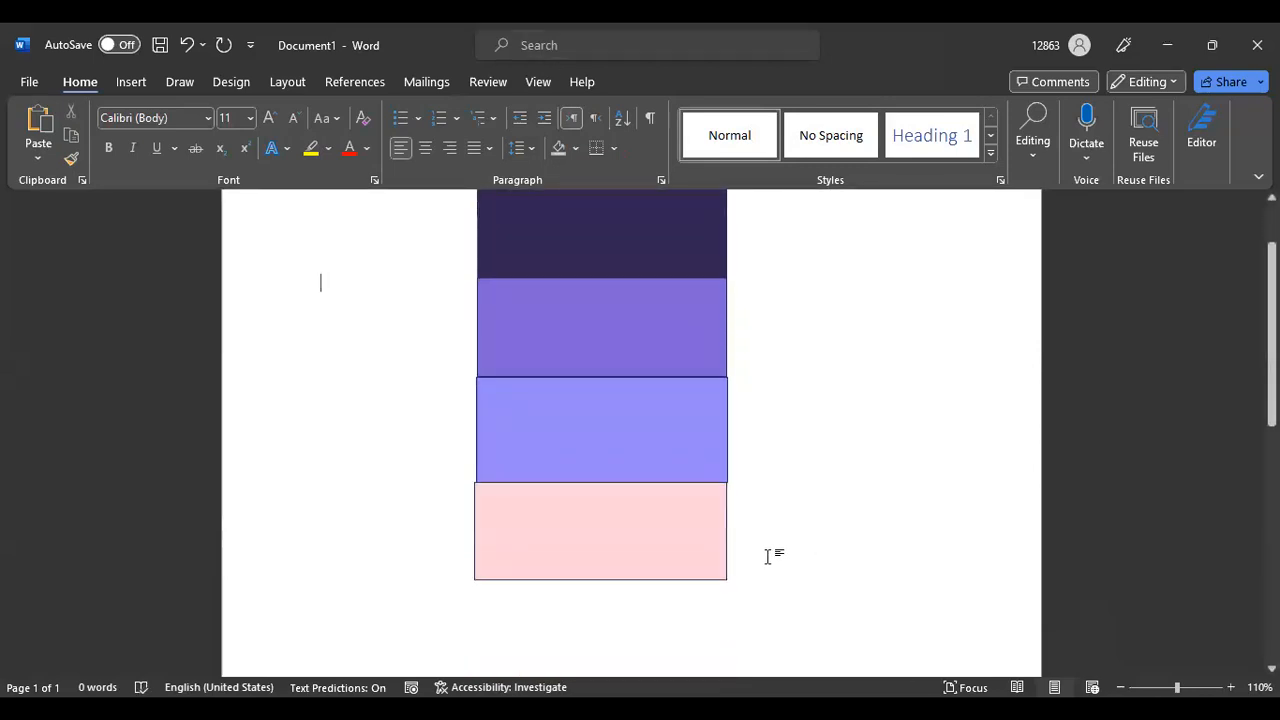
left_click(823, 545)
key("Return")
key("Return")
scroll(631, 430, "down", 2)
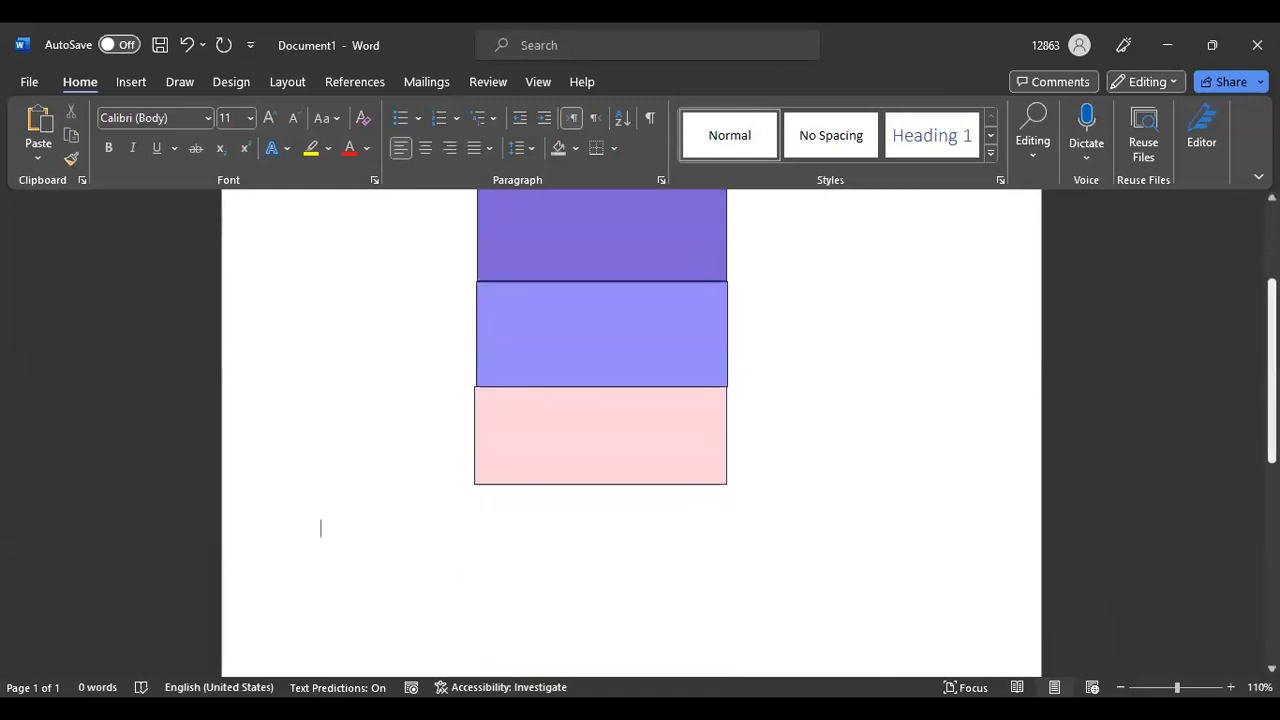
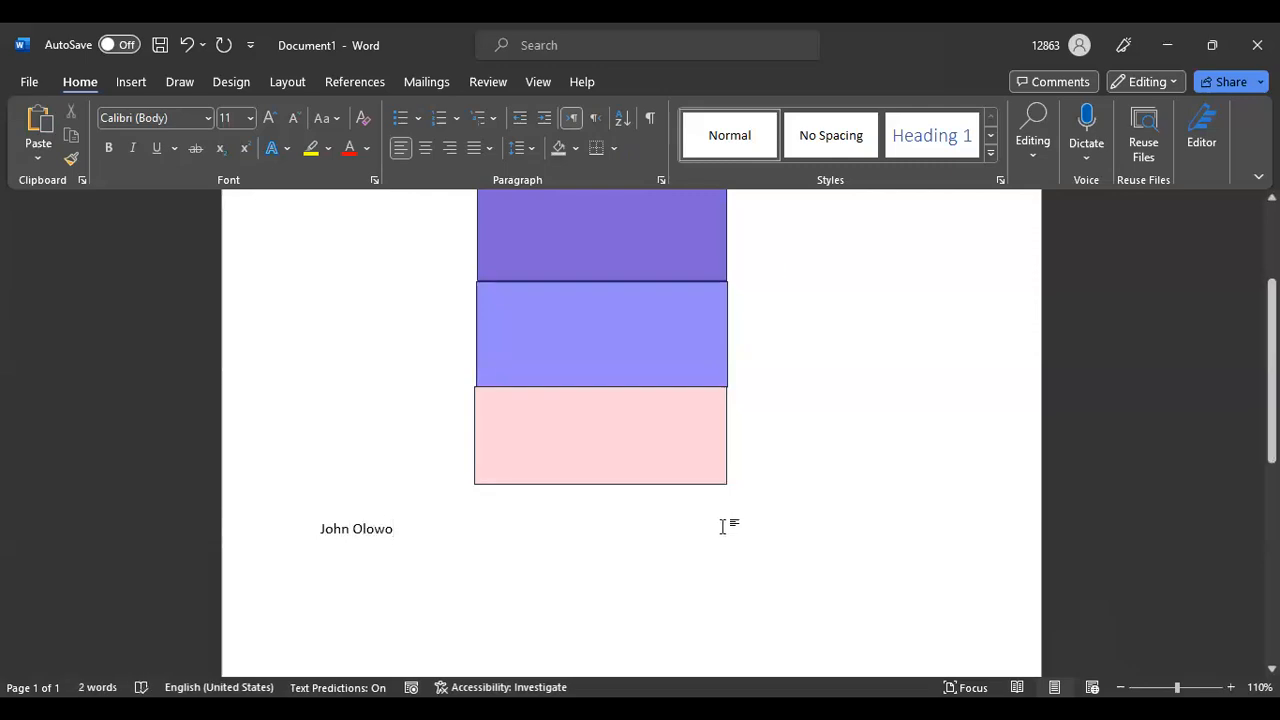
Type the person's full name on the line below the rectangles and select it
left_click_drag(313, 525, 403, 524)
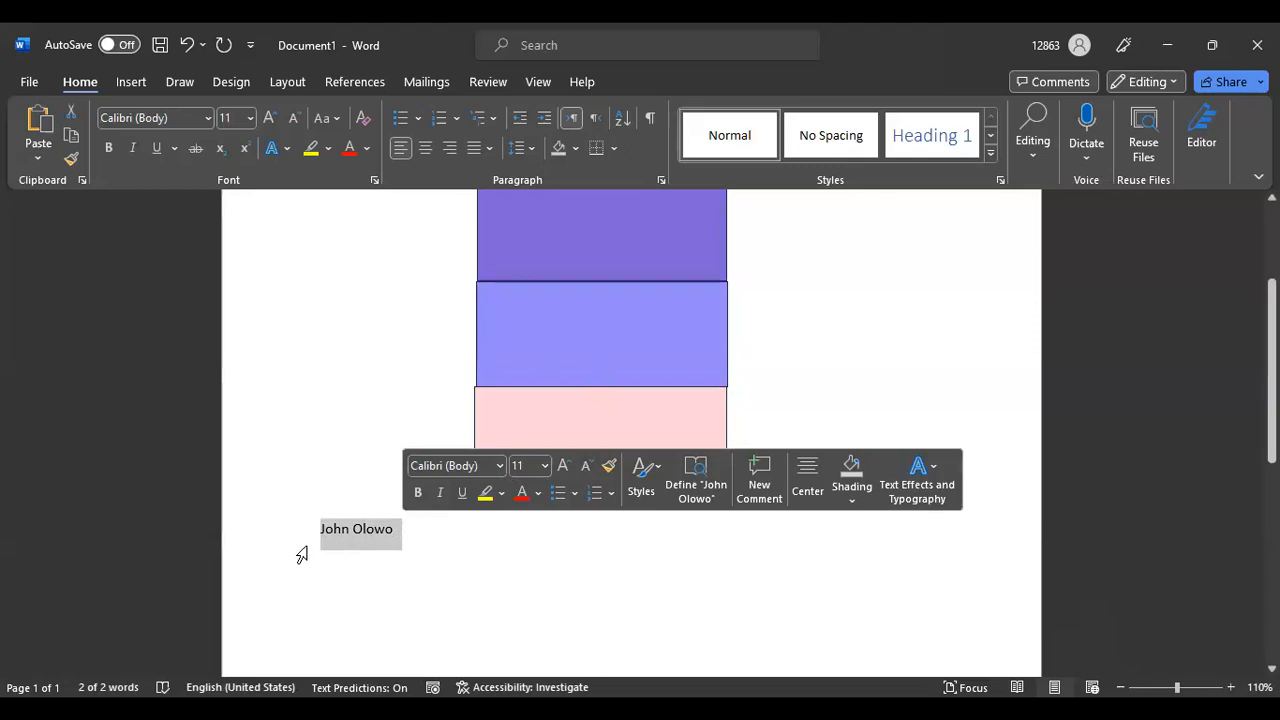
Try green shades and the custom hex entry in More Colors, then close without applying
left_click(366, 149)
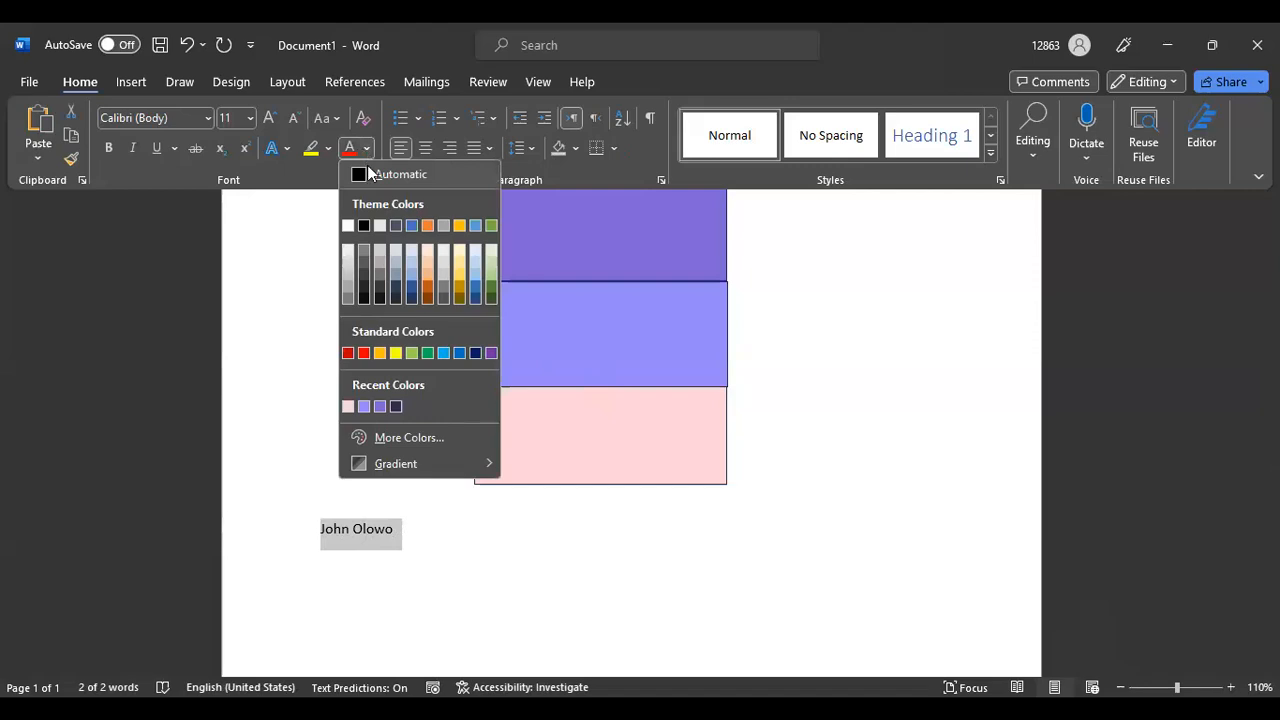
left_click(404, 434)
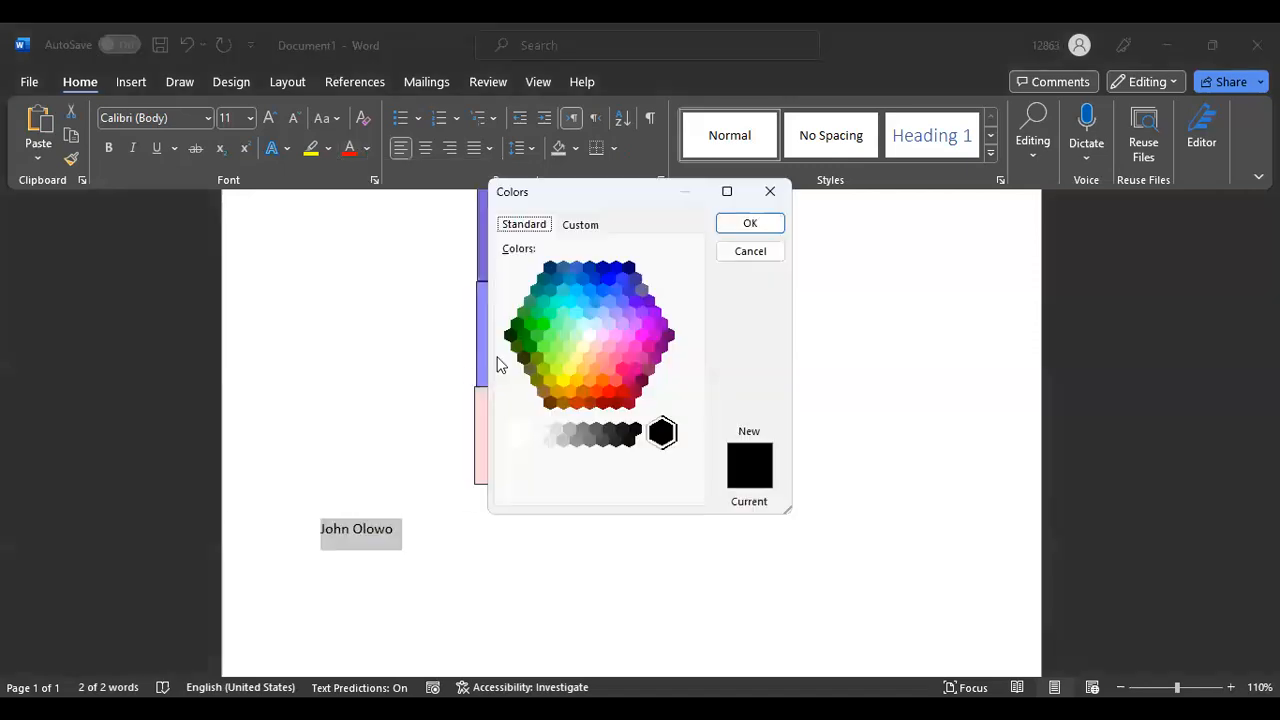
left_click(569, 345)
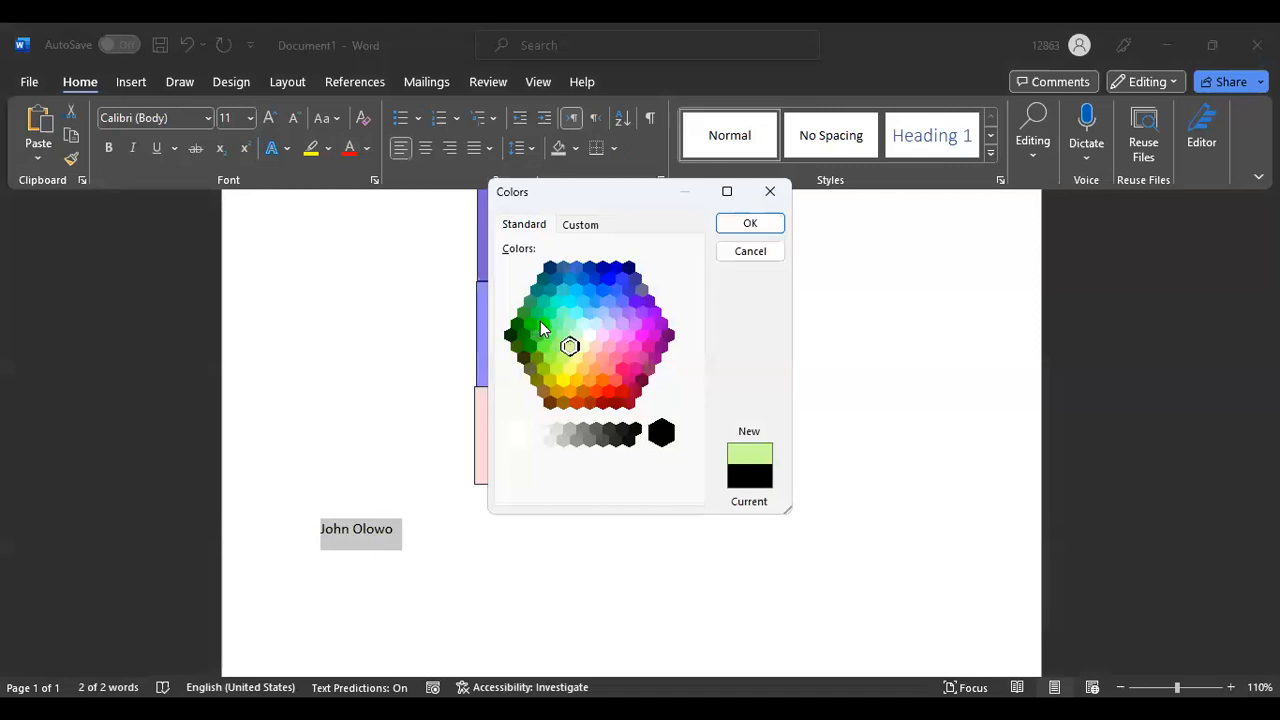
left_click(543, 325)
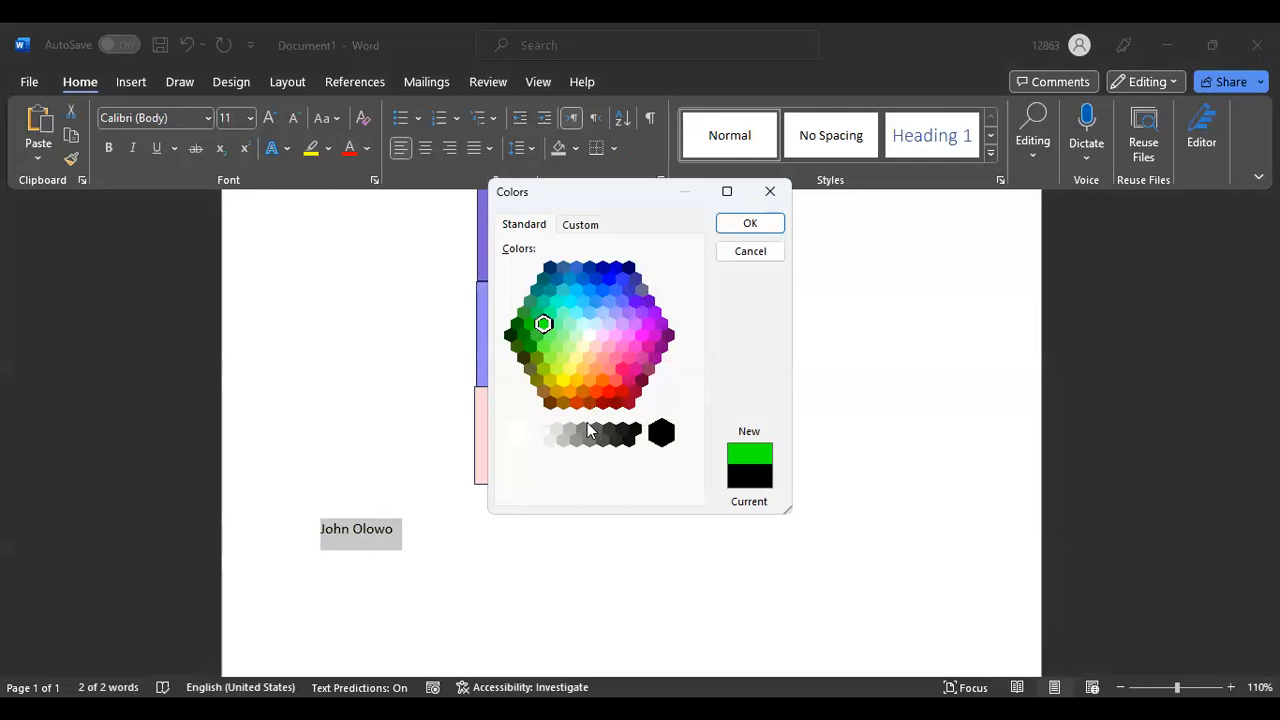
left_click(580, 226)
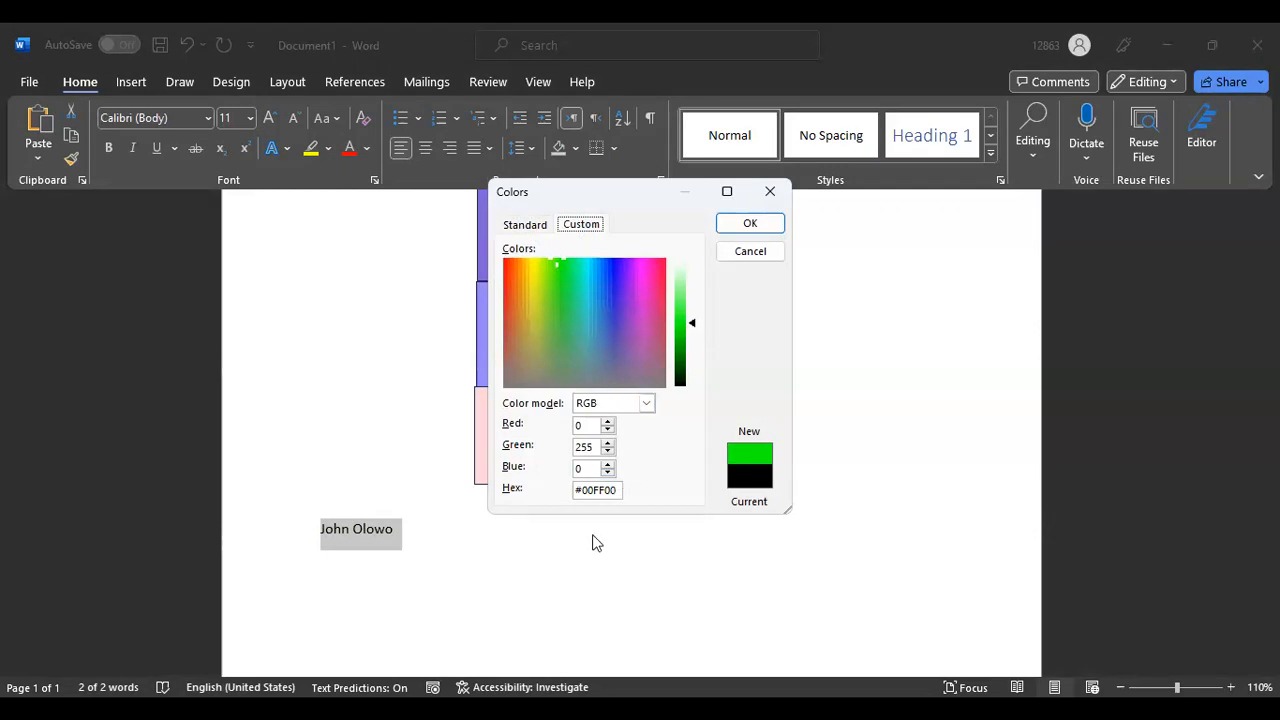
left_click(770, 194)
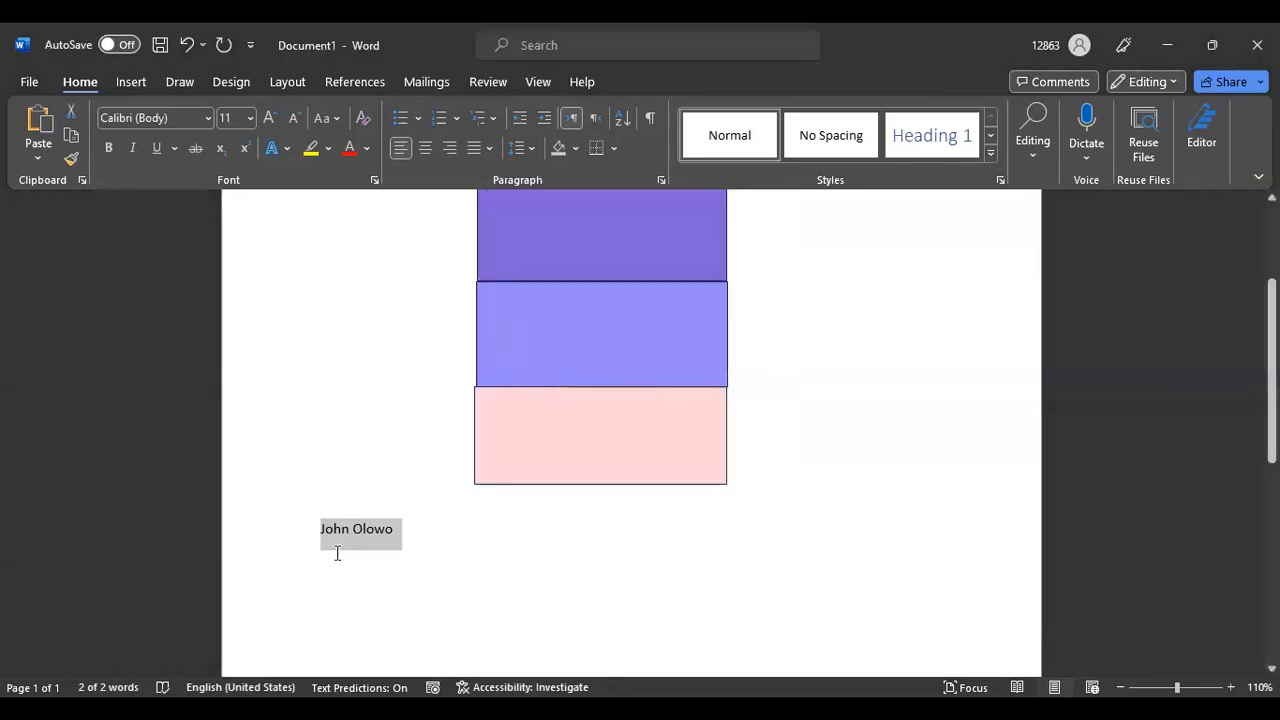
Colour the selected name orange using the Standard colours hexagon in More Colors
left_click(368, 150)
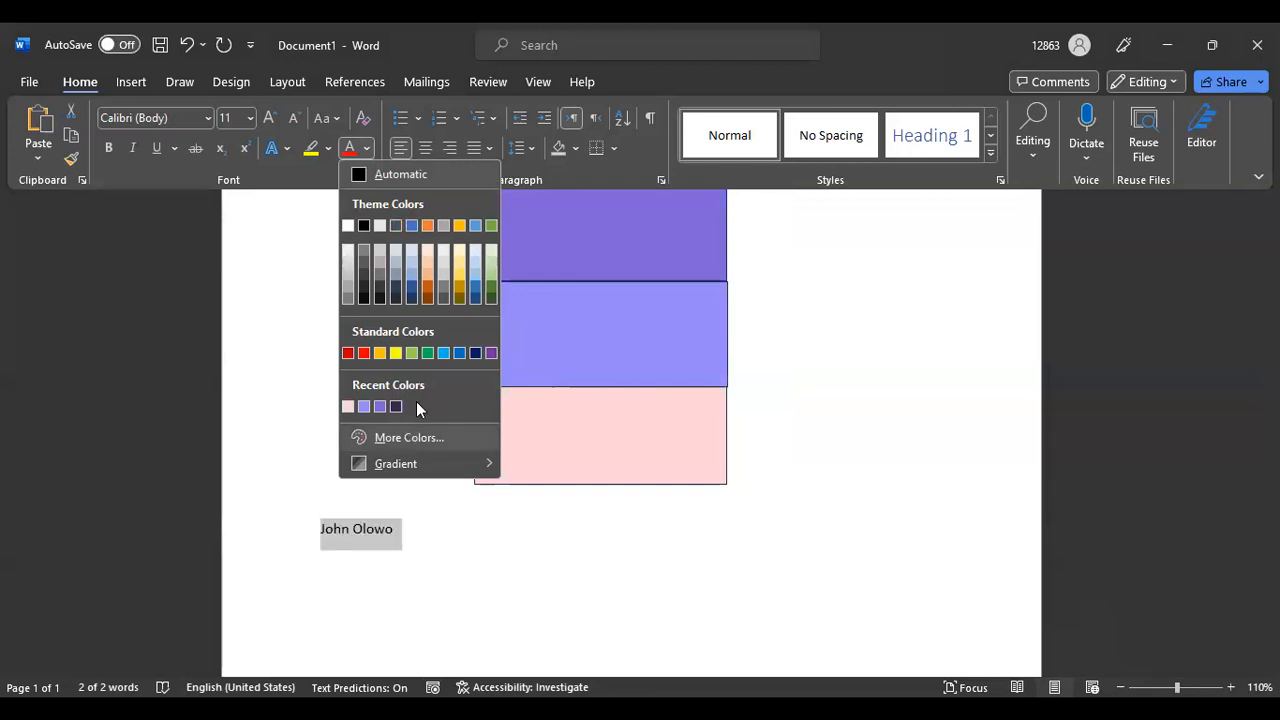
left_click(405, 437)
left_click(569, 391)
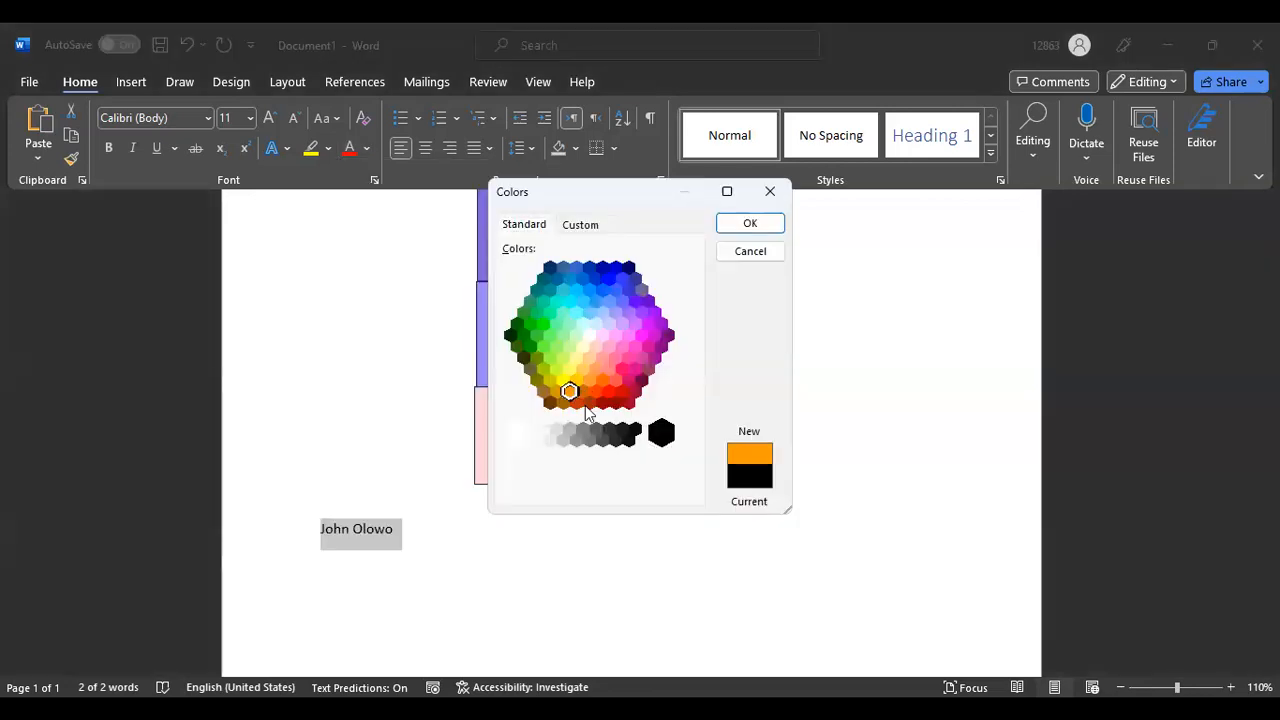
left_click(751, 228)
left_click(465, 558)
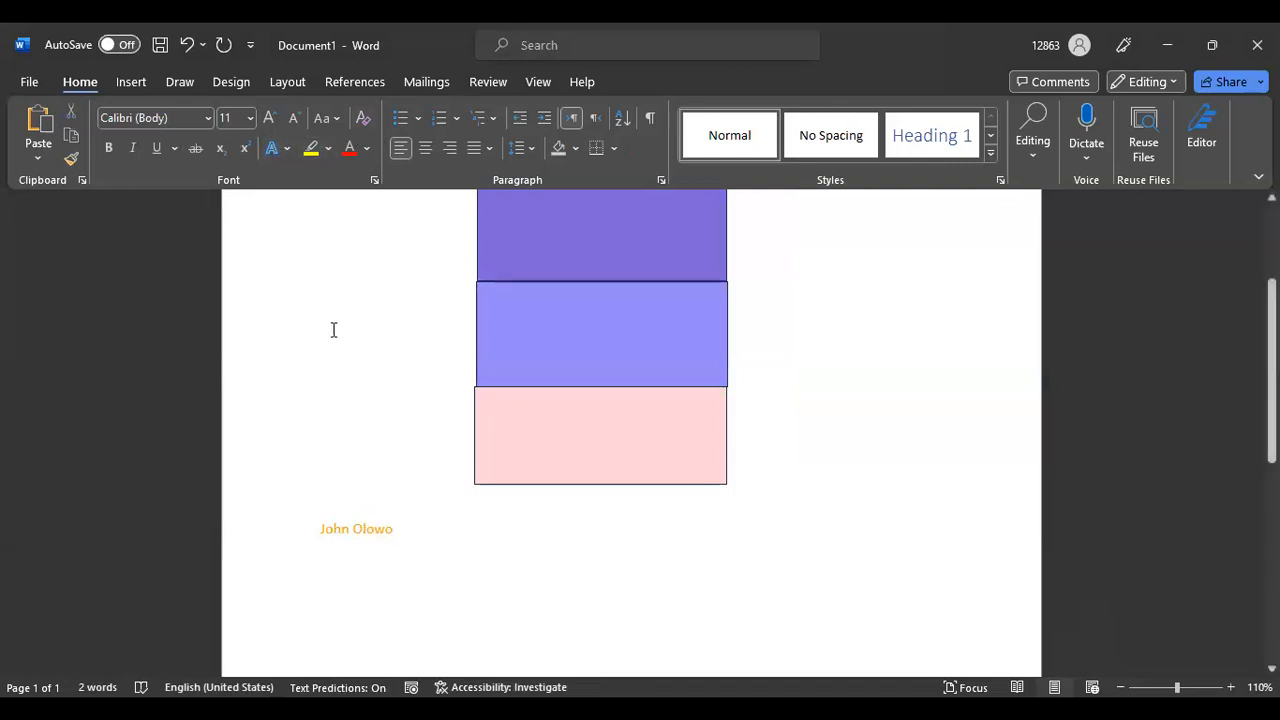
left_click(137, 83)
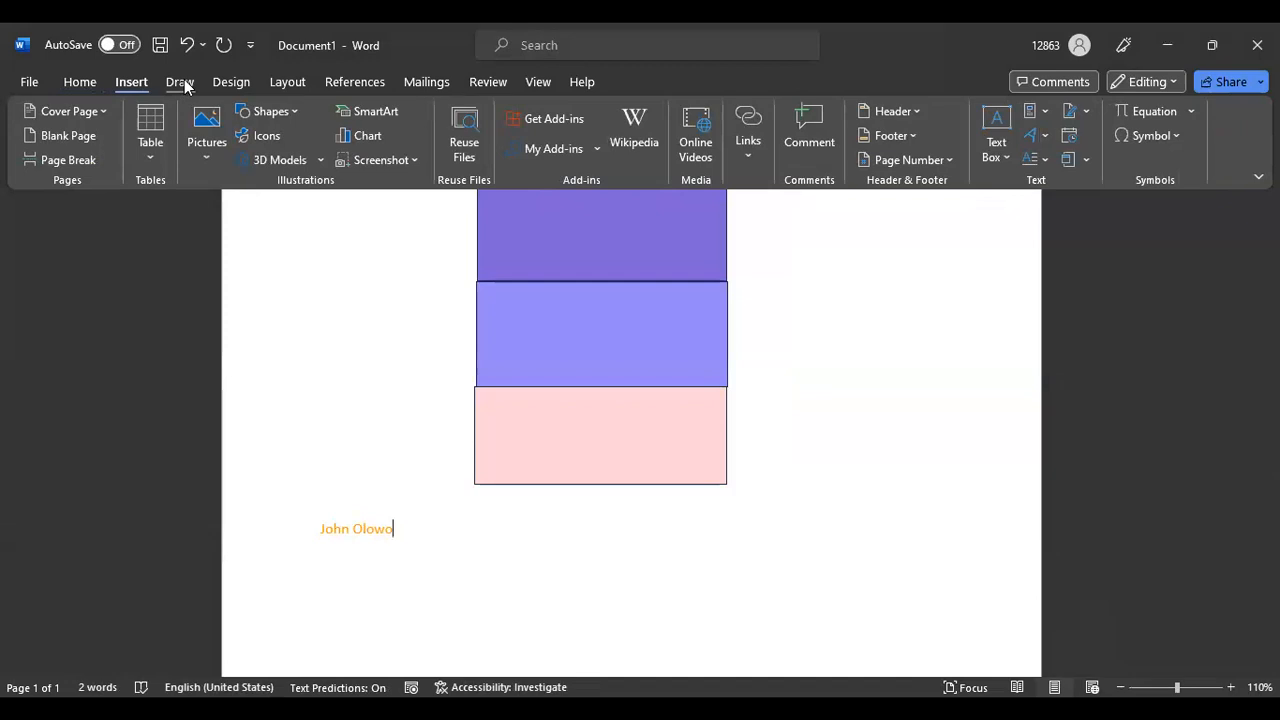
left_click(296, 119)
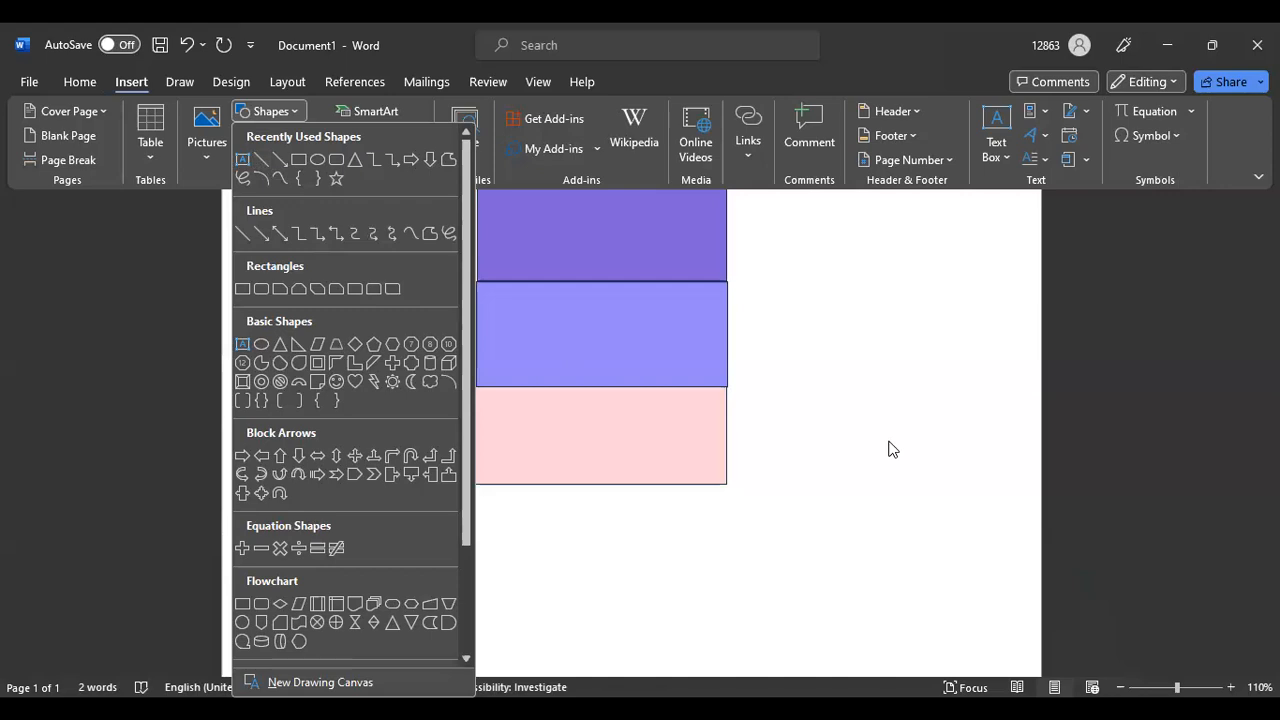
left_click(851, 382)
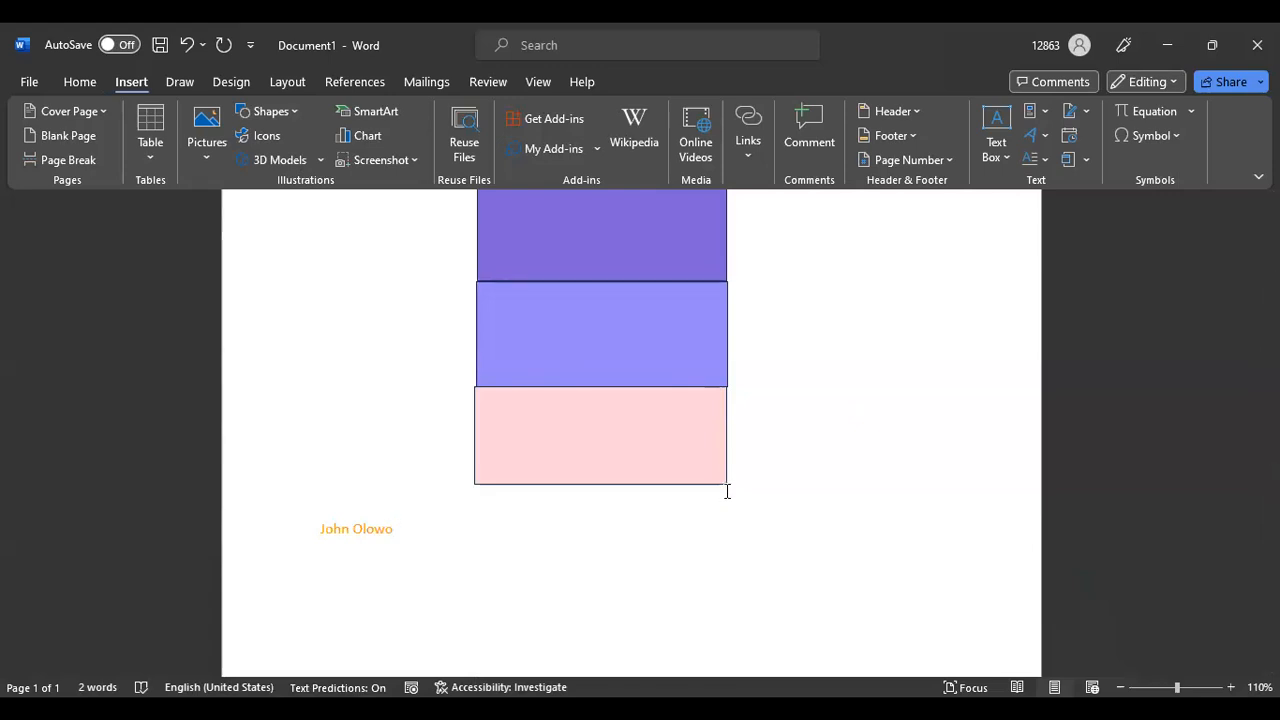
scroll(600, 420, "up", 2)
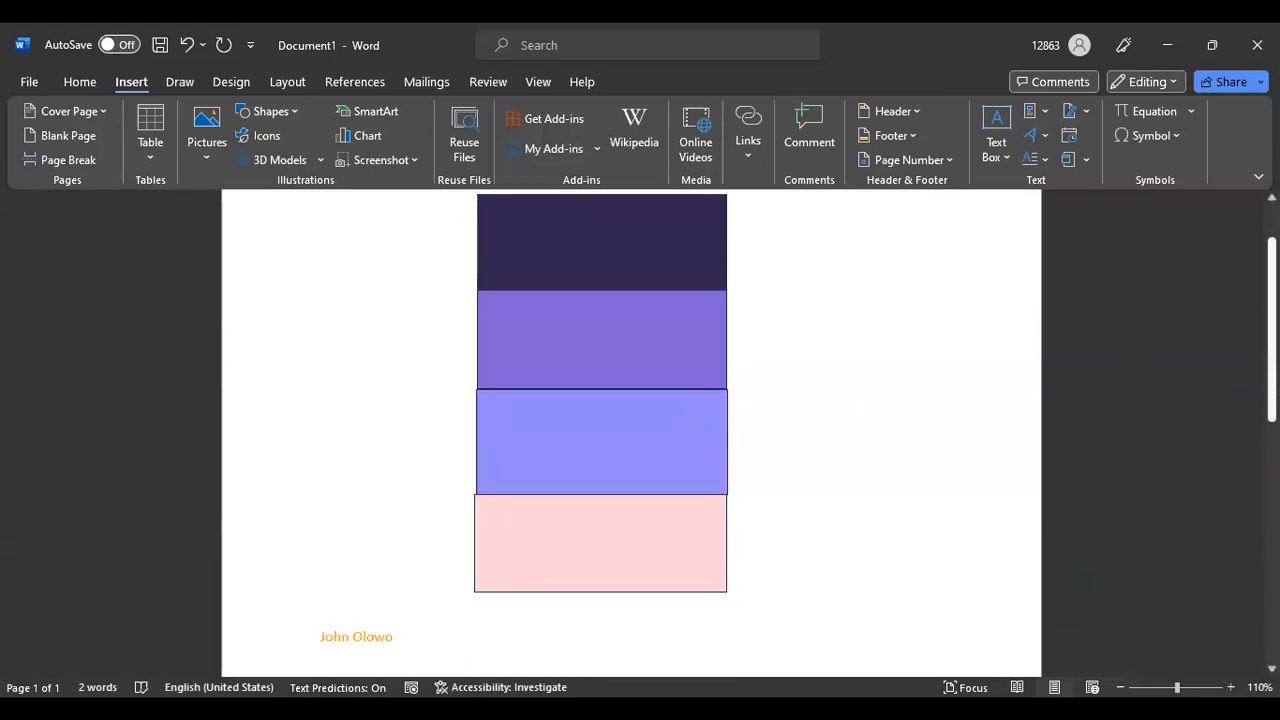
scroll(630, 430, "down", 2)
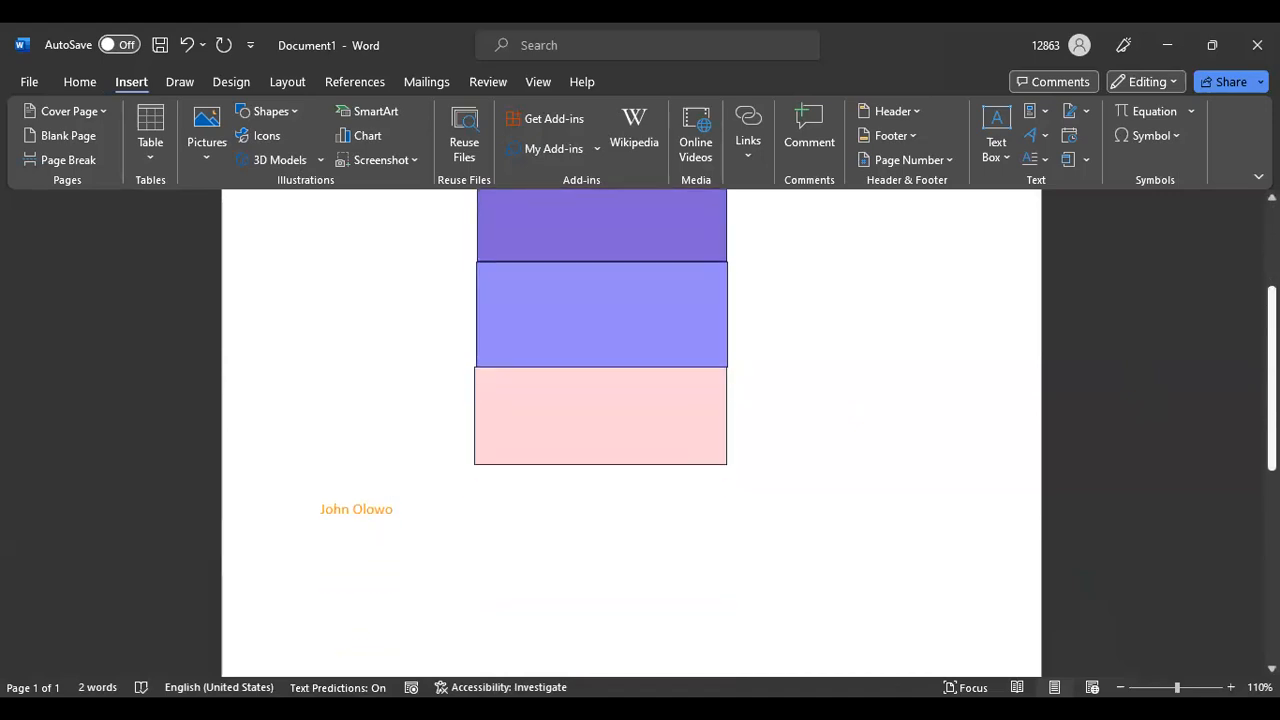
scroll(600, 420, "up", 4)
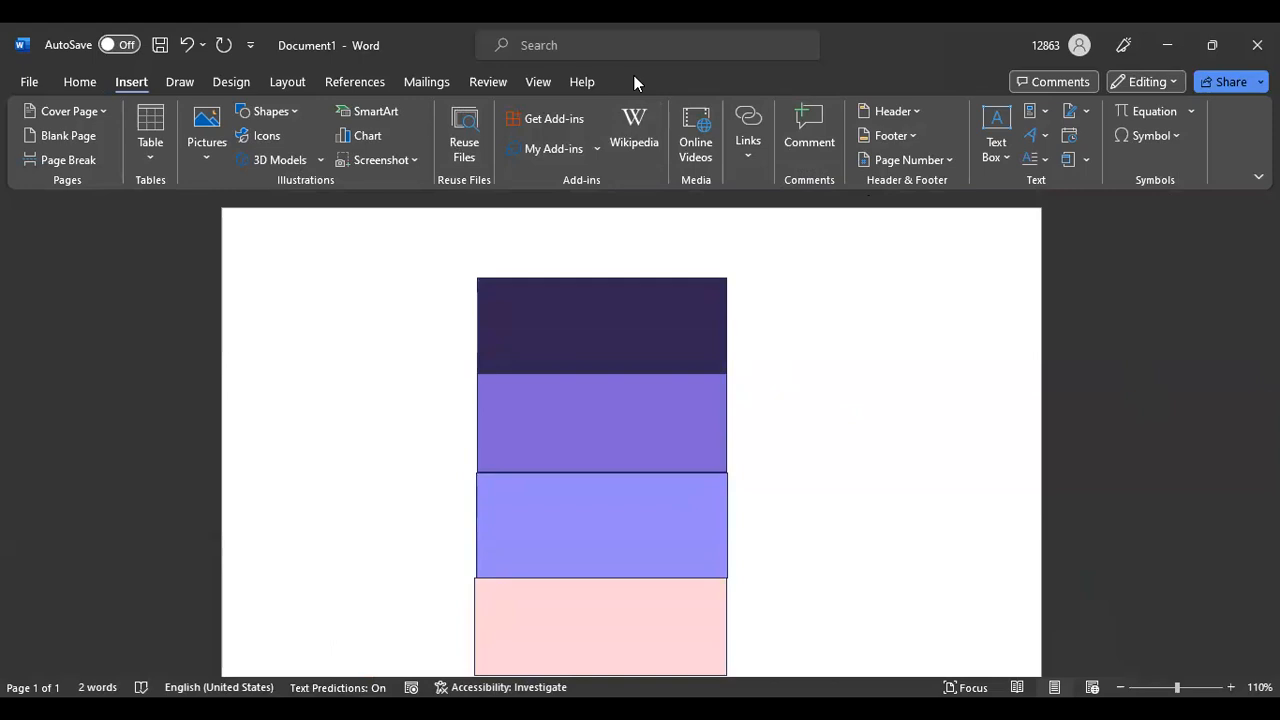
Delete the orange name line beneath the rectangles, leaving the document at 0 words
key("alt+Tab")
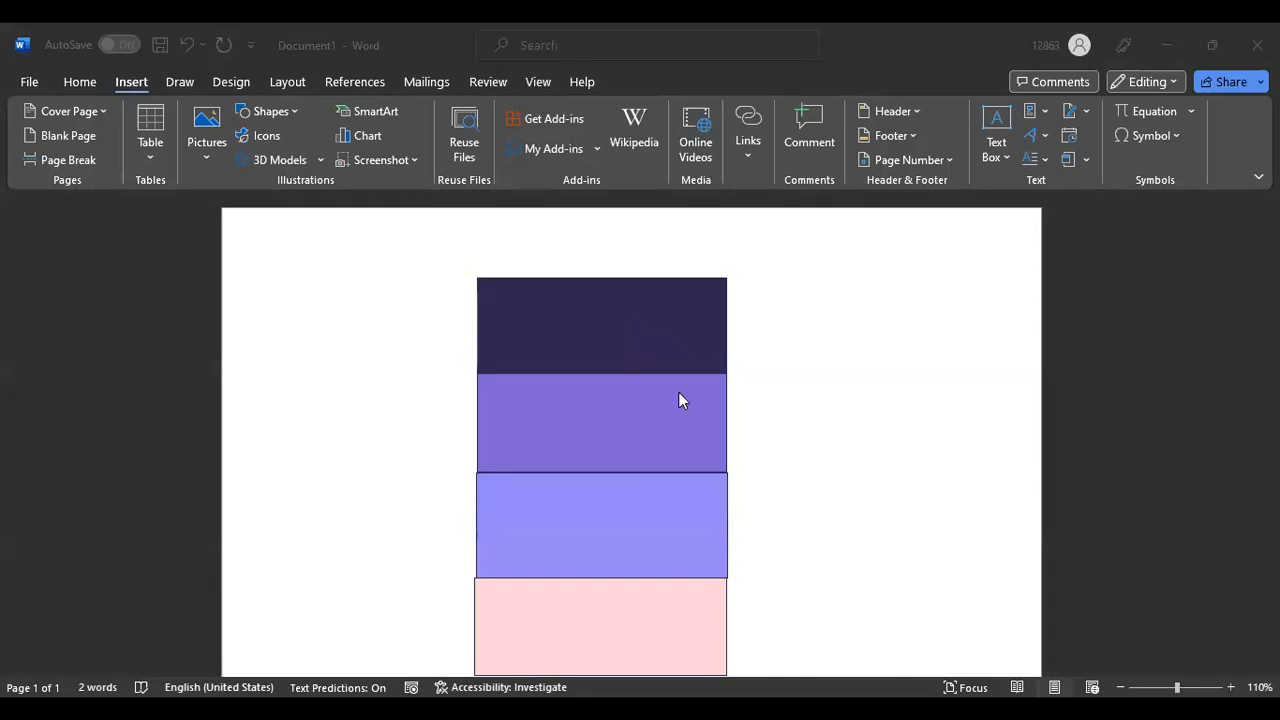
scroll(680, 397, "down", 5)
scroll(581, 446, "up", 2)
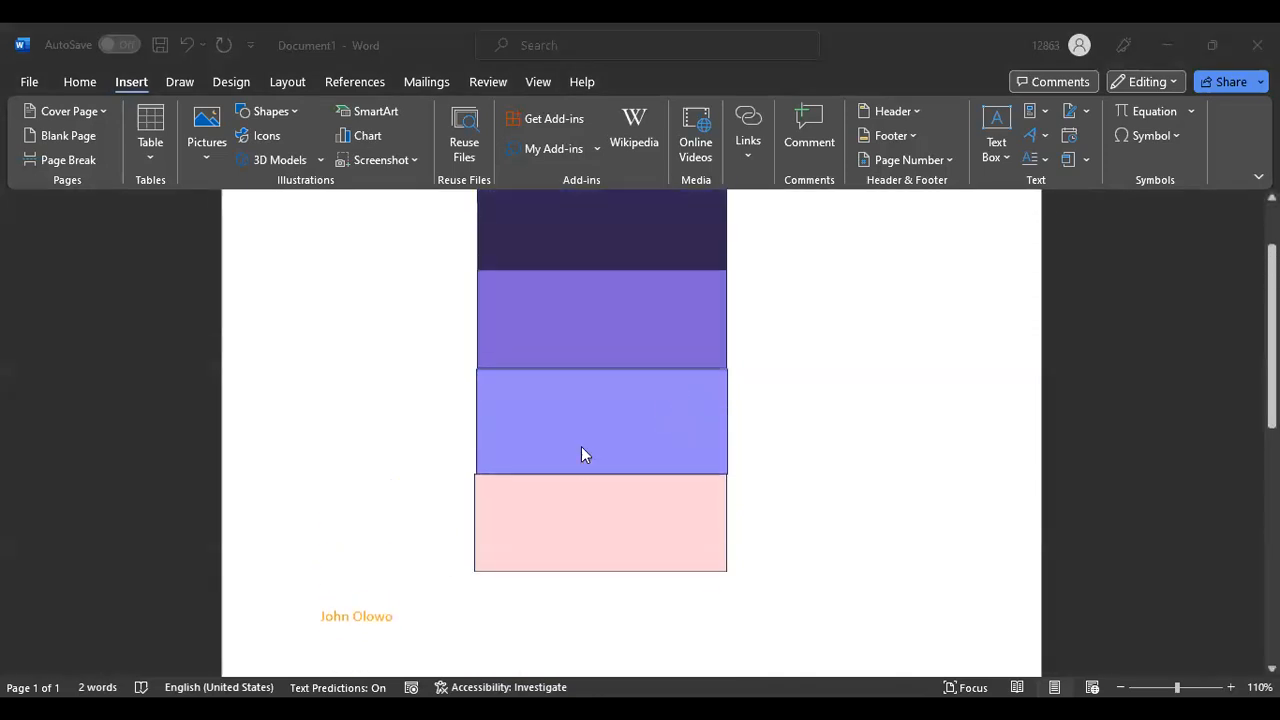
triple_click(417, 629)
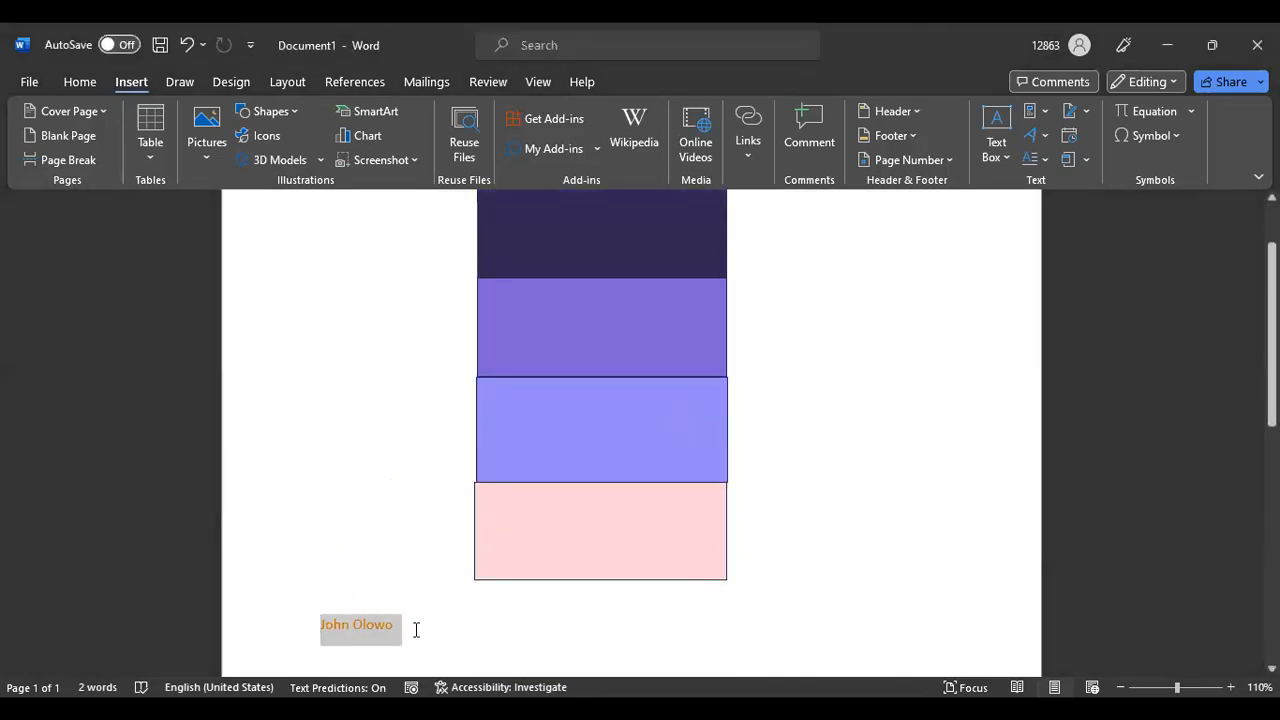
key("Delete")
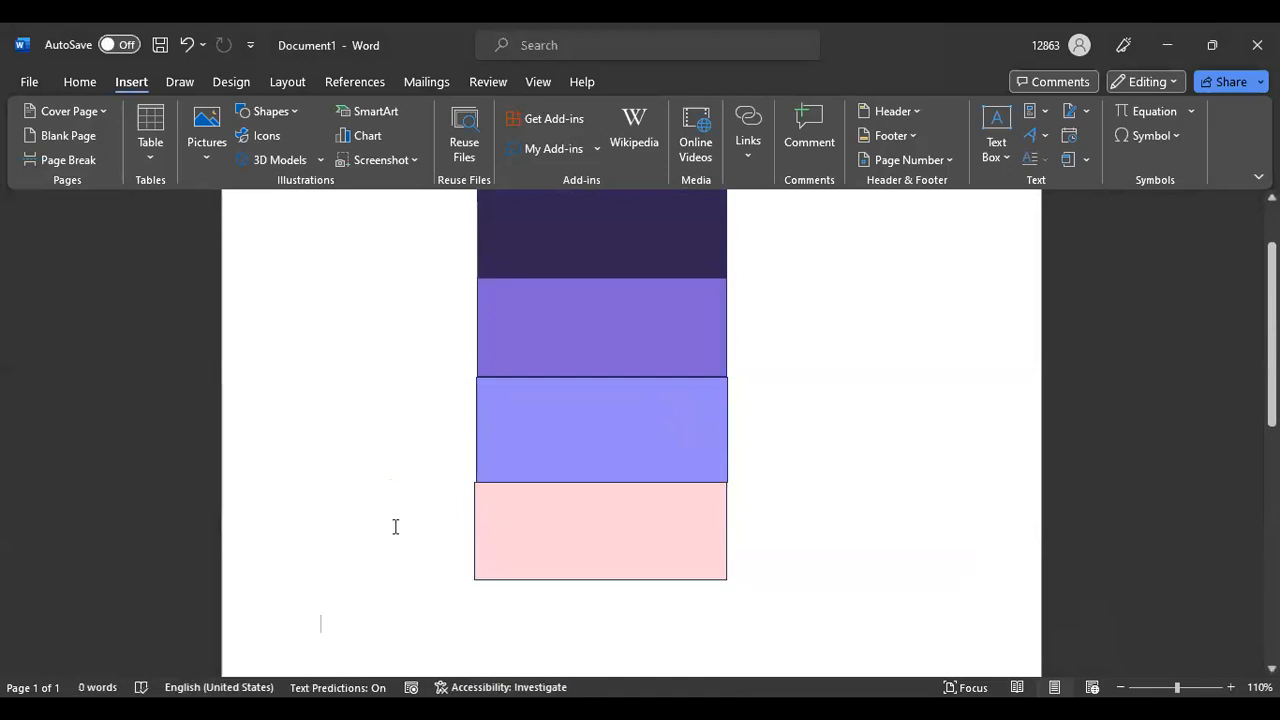
scroll(640, 503, "up", 2)
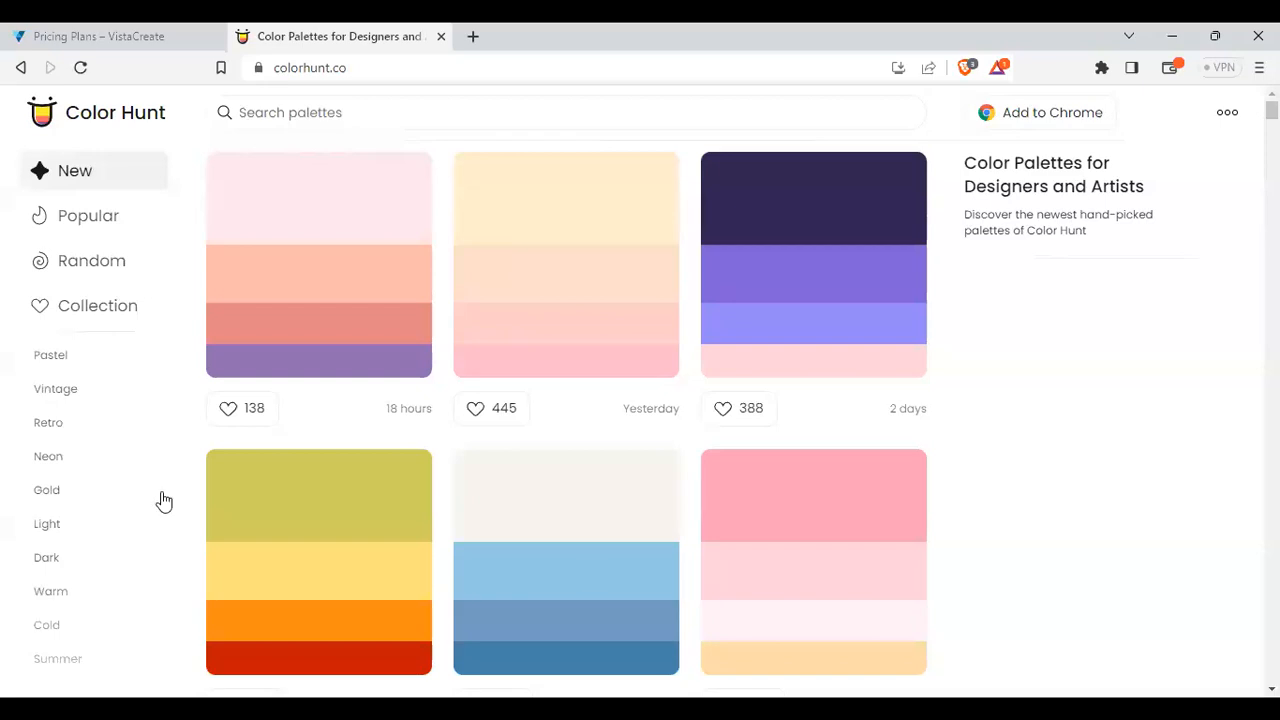
Read the hex codes of the third palette's swatches on Color Hunt
mouse_move(757, 329)
scroll(790, 280, "down", 2)
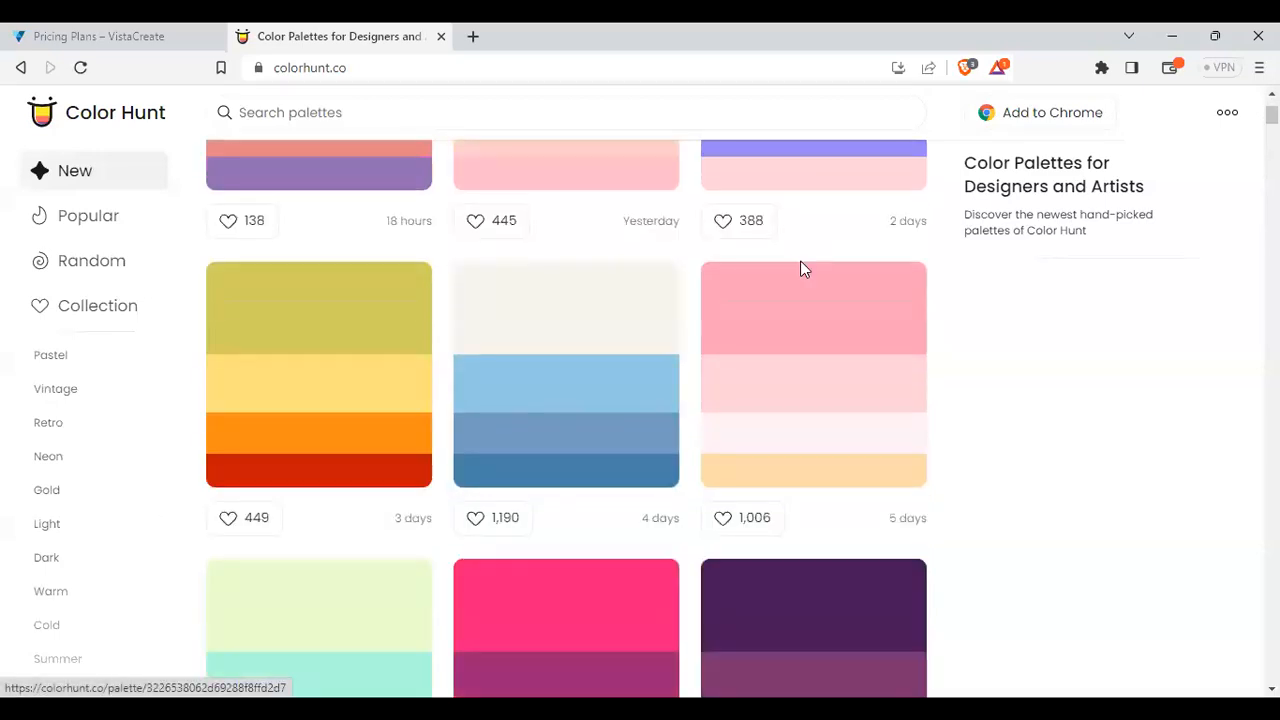
scroll(820, 211, "up", 2)
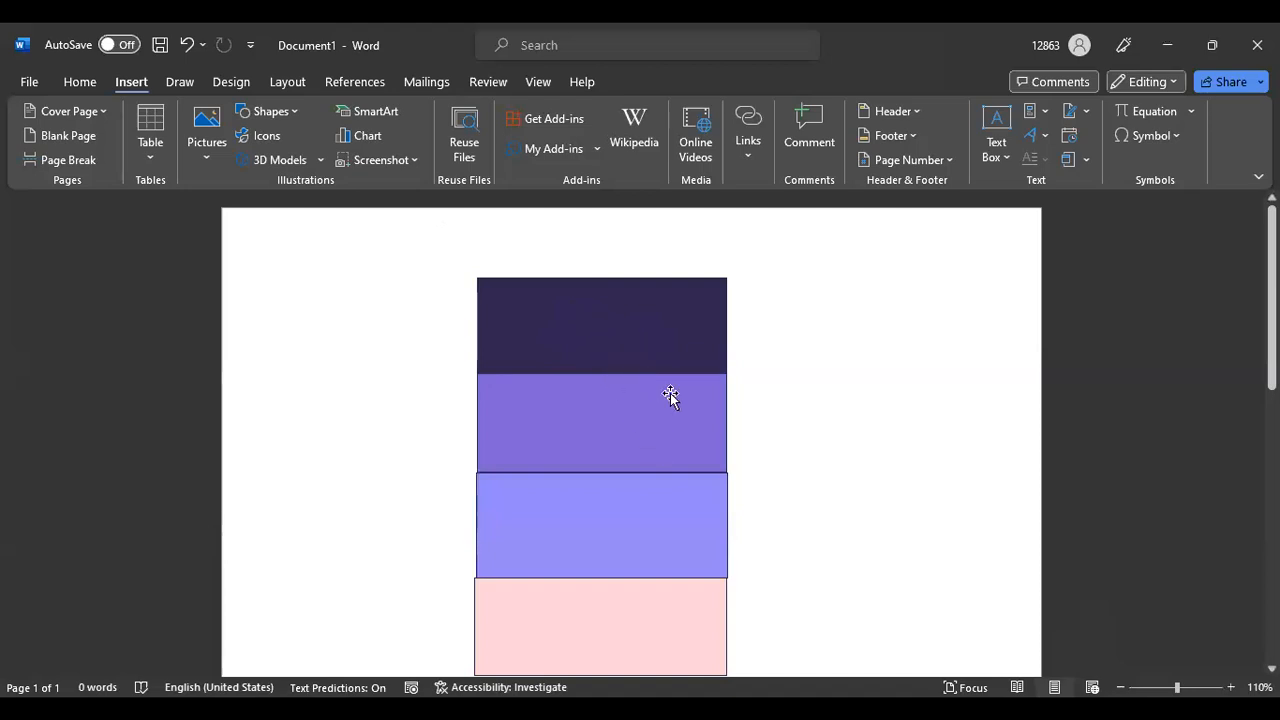
Select each rectangle in turn and open then close the Insert Shapes gallery
scroll(671, 394, "down", 2)
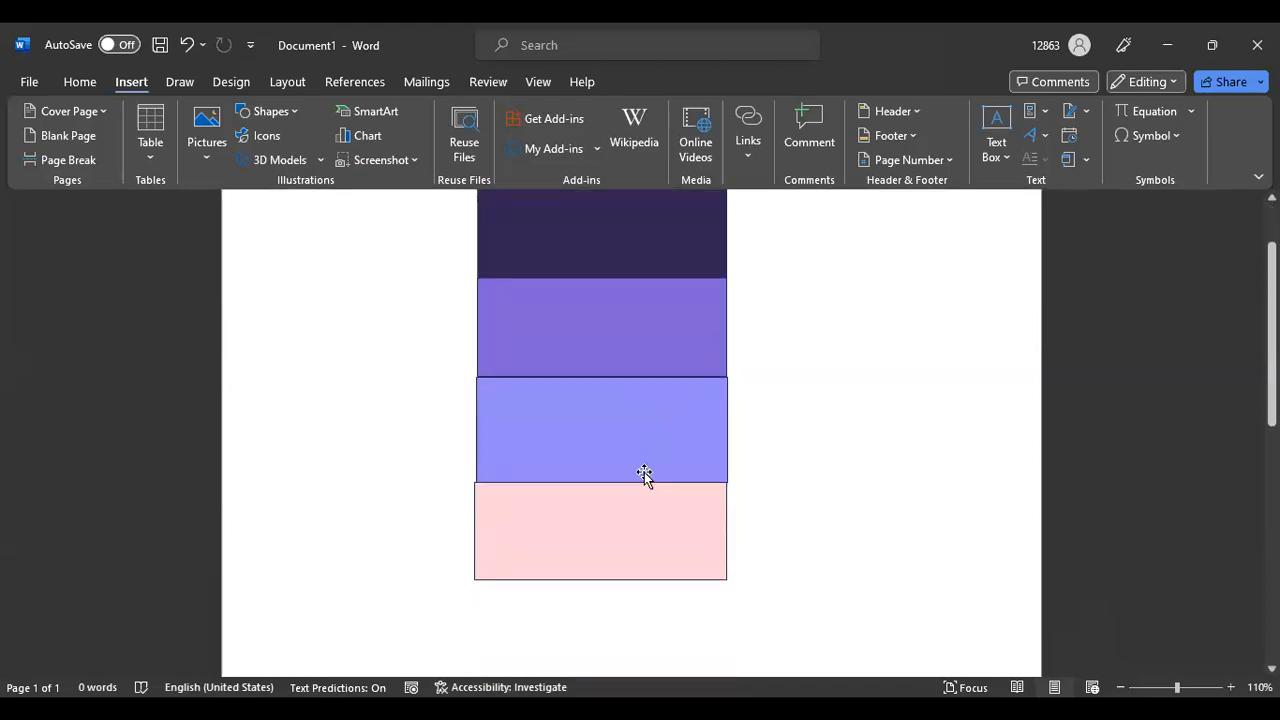
left_click(610, 232)
key("Tab")
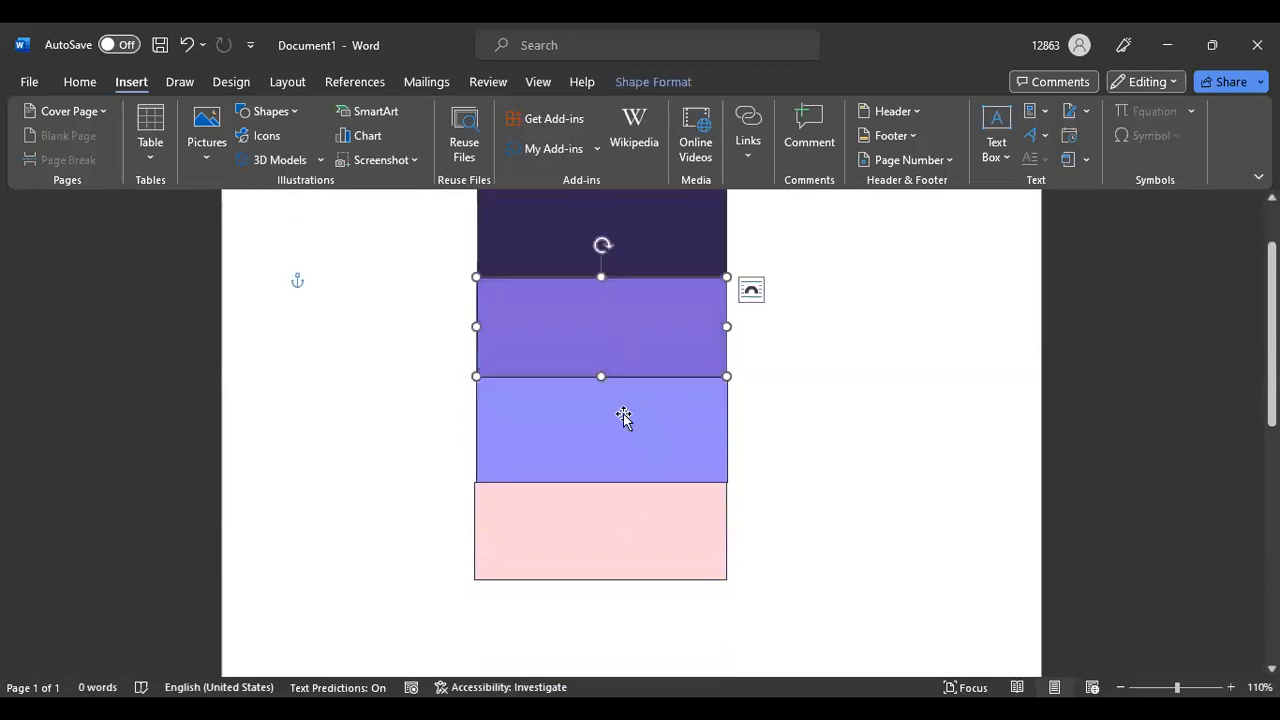
left_click(617, 523)
scroll(871, 400, "up", 2)
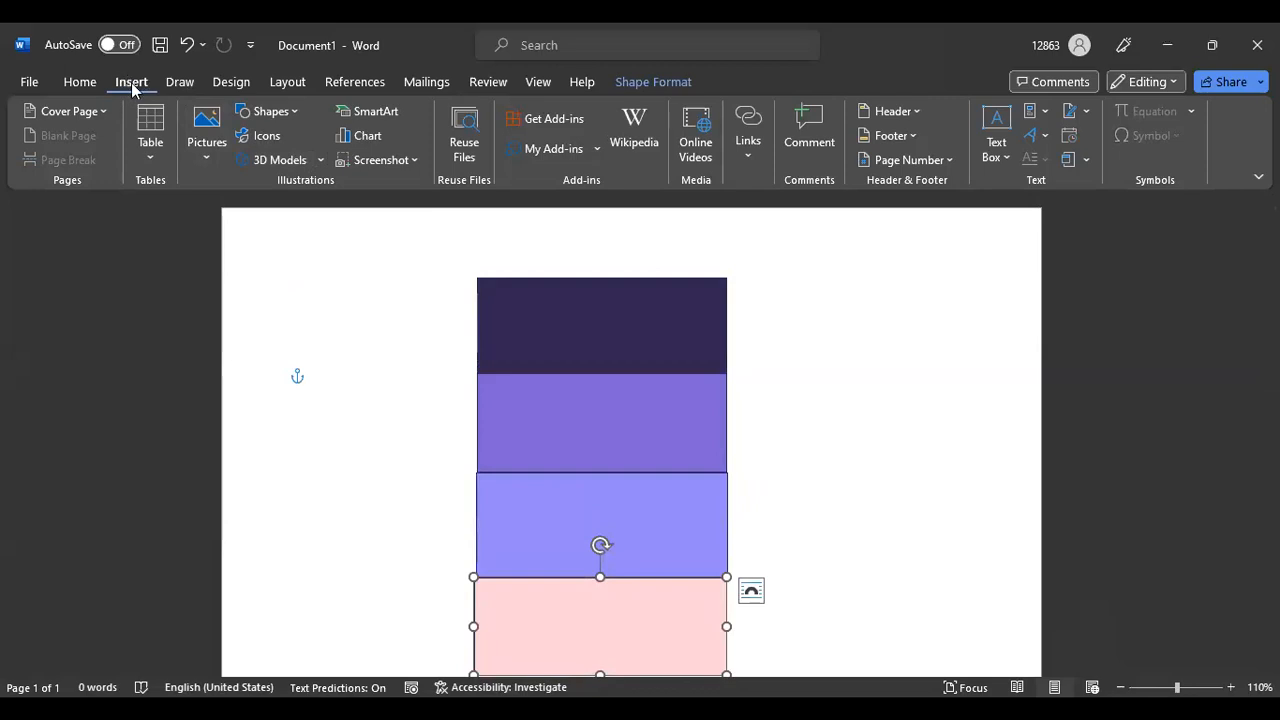
left_click(295, 112)
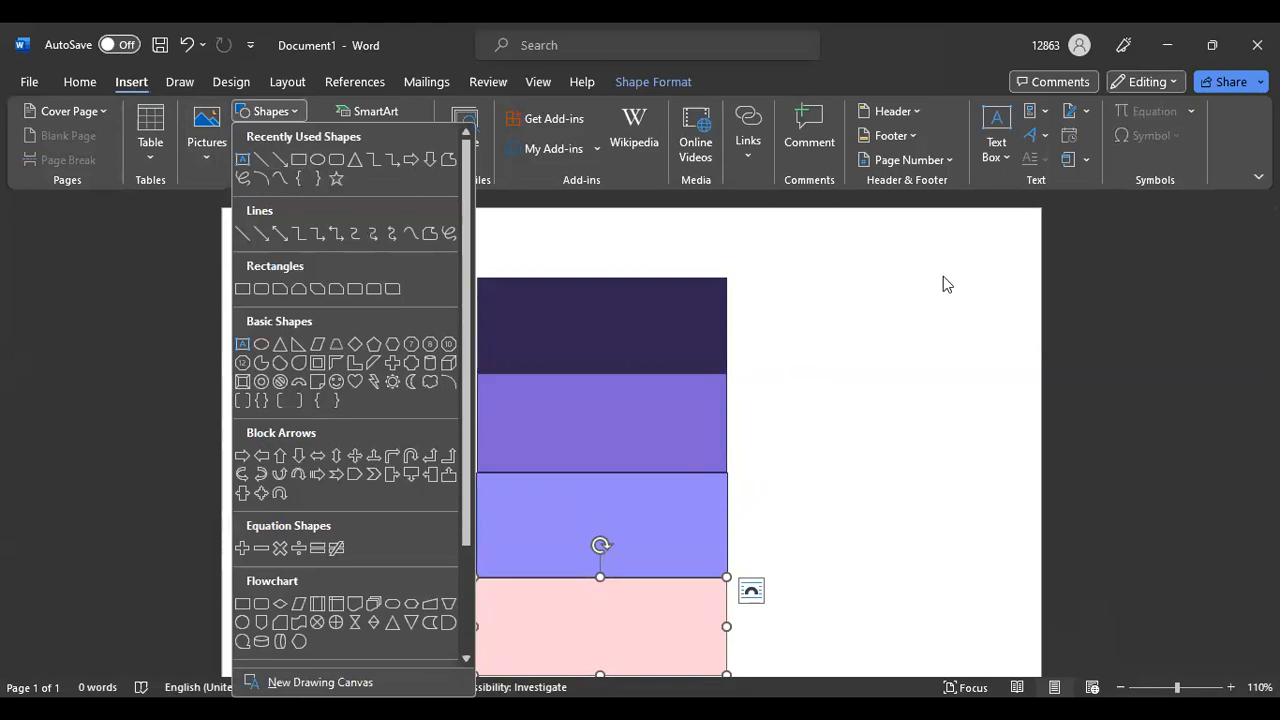
left_click(647, 317)
left_click(631, 434)
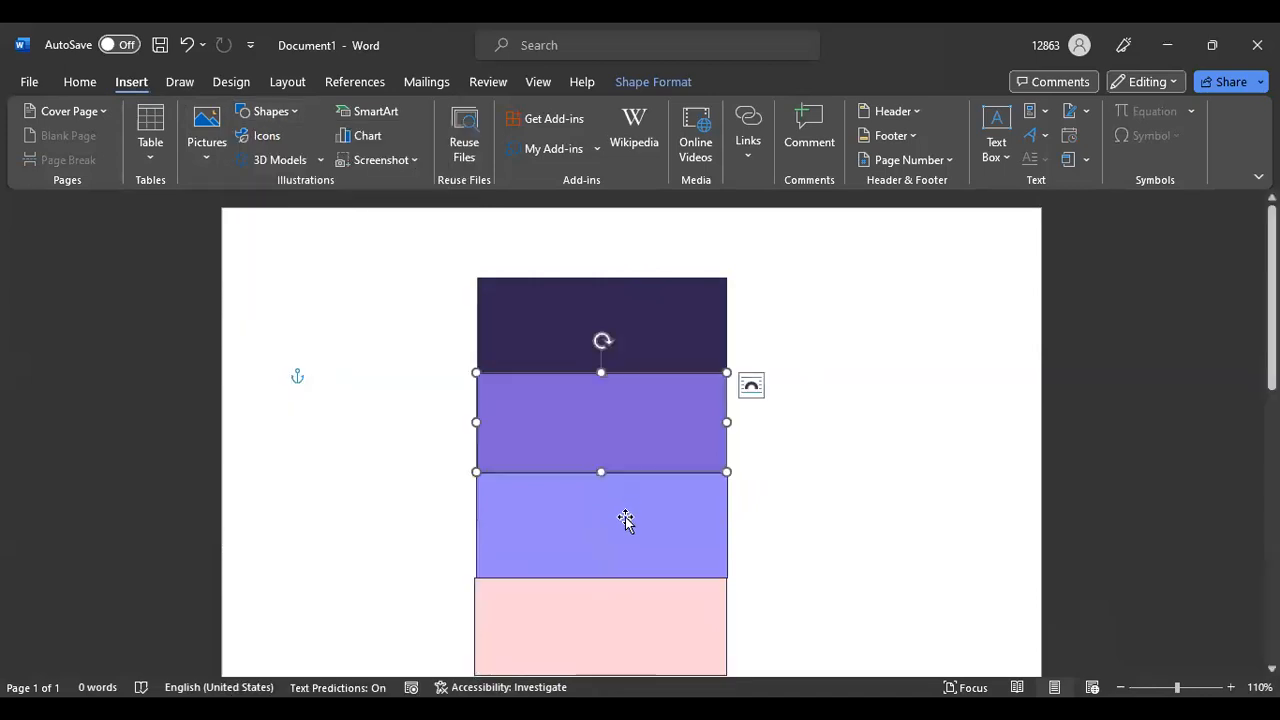
left_click(624, 525)
scroll(624, 525, "down", 1)
left_click(625, 527)
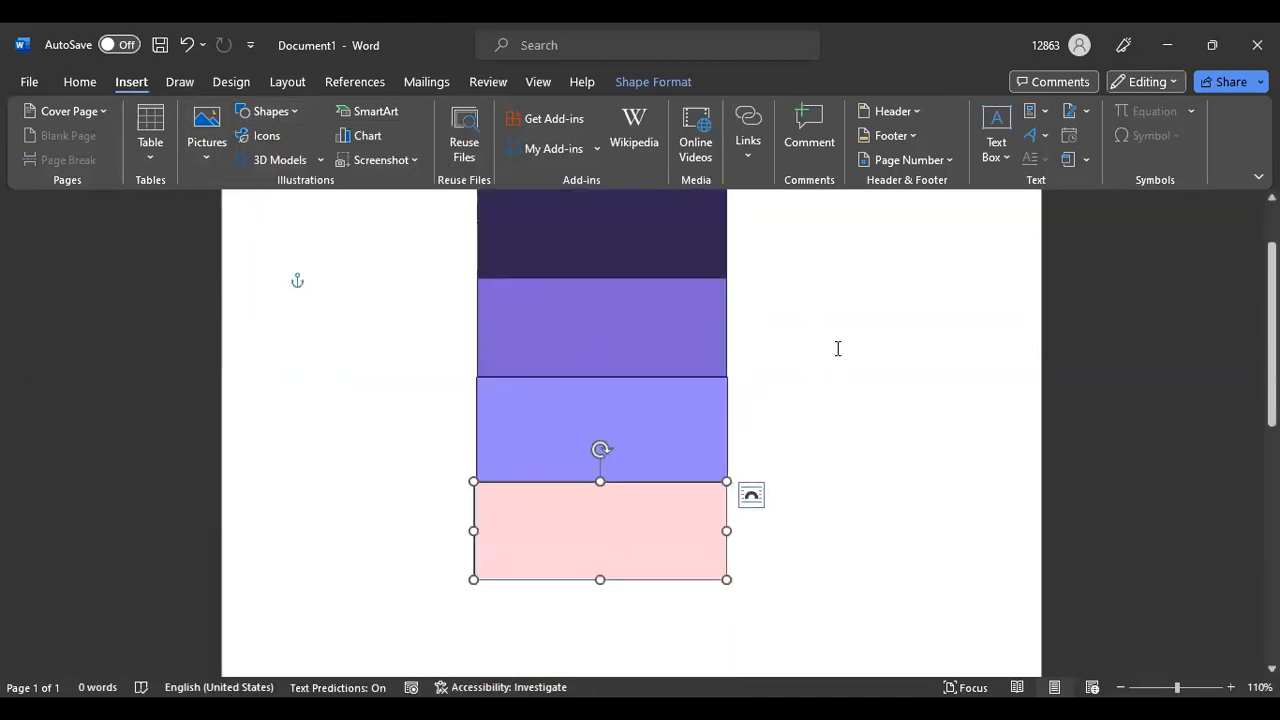
scroll(677, 369, "up", 1)
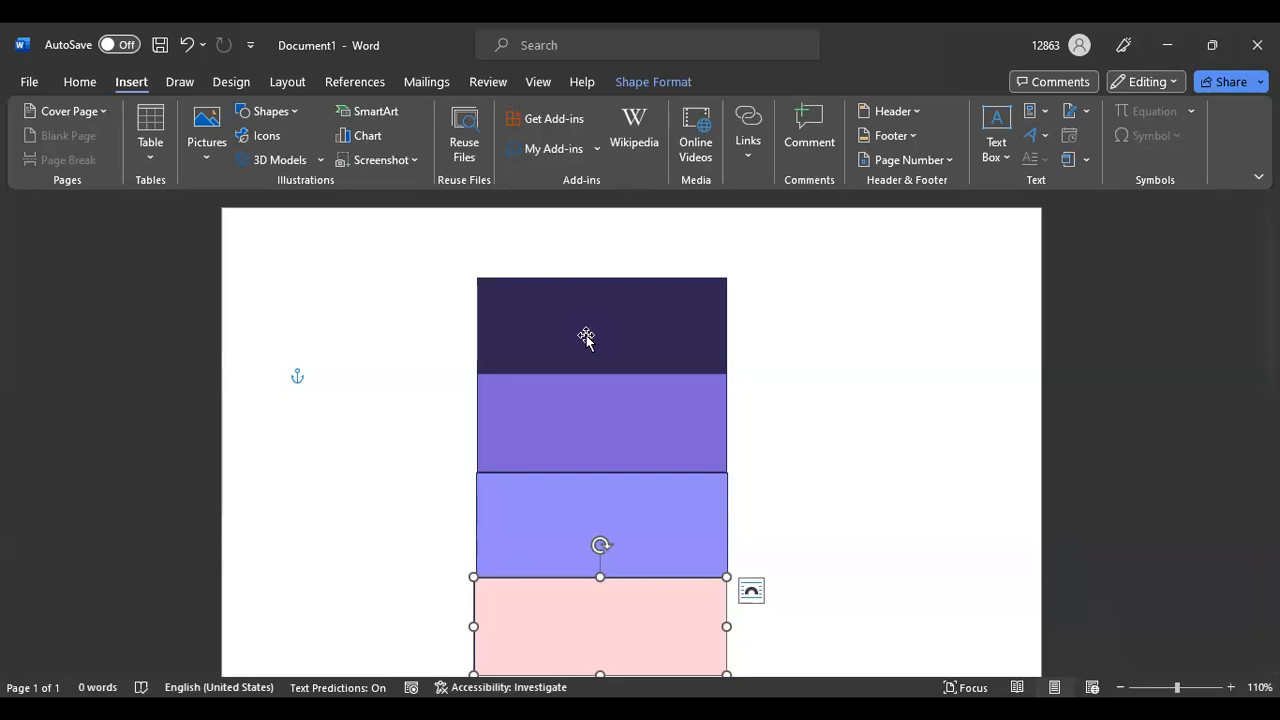
Review all four rectangles, then double-click the dark top one to bring up Shape Format
left_click(586, 338)
left_click(603, 414)
left_click(634, 533)
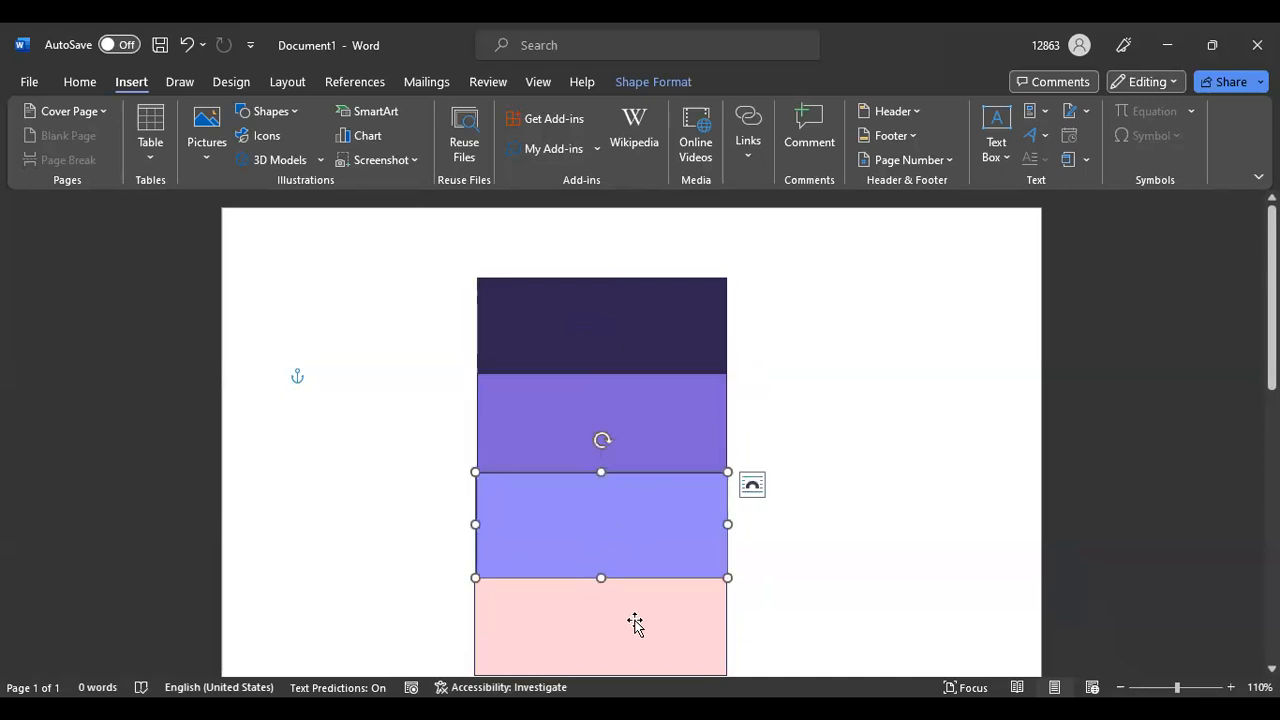
left_click(634, 624)
left_click(614, 322)
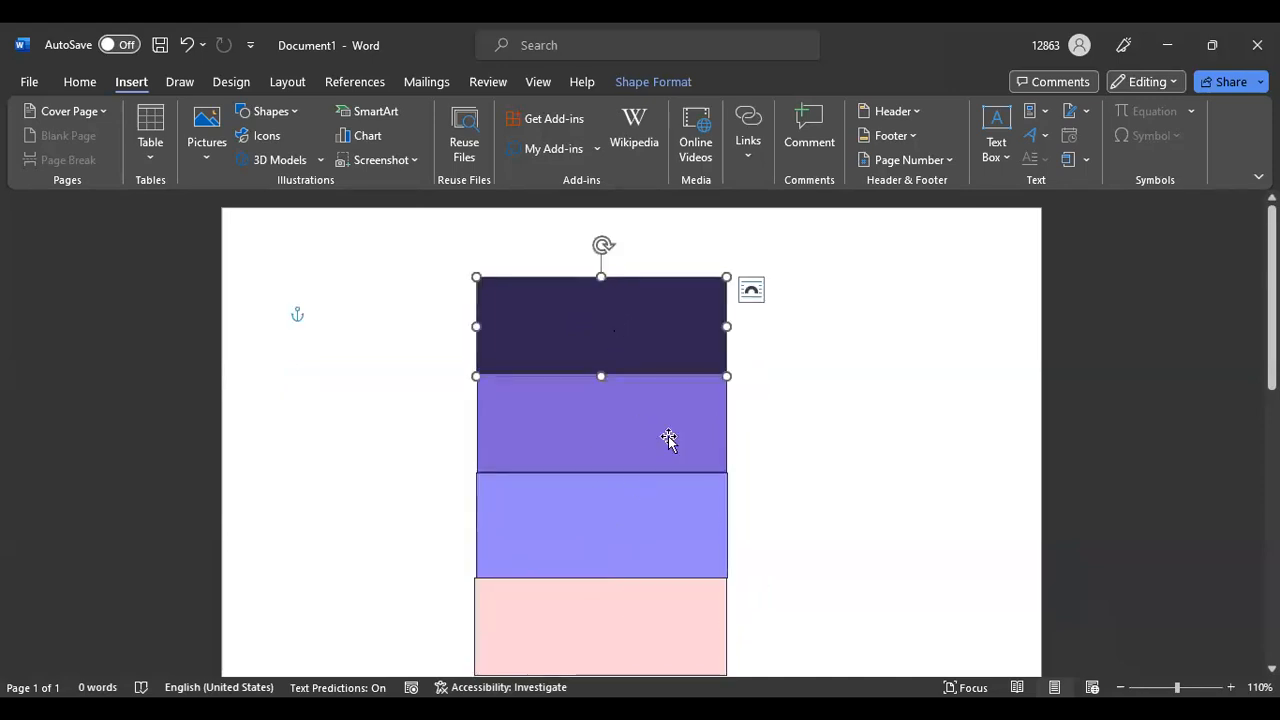
double_click(603, 316)
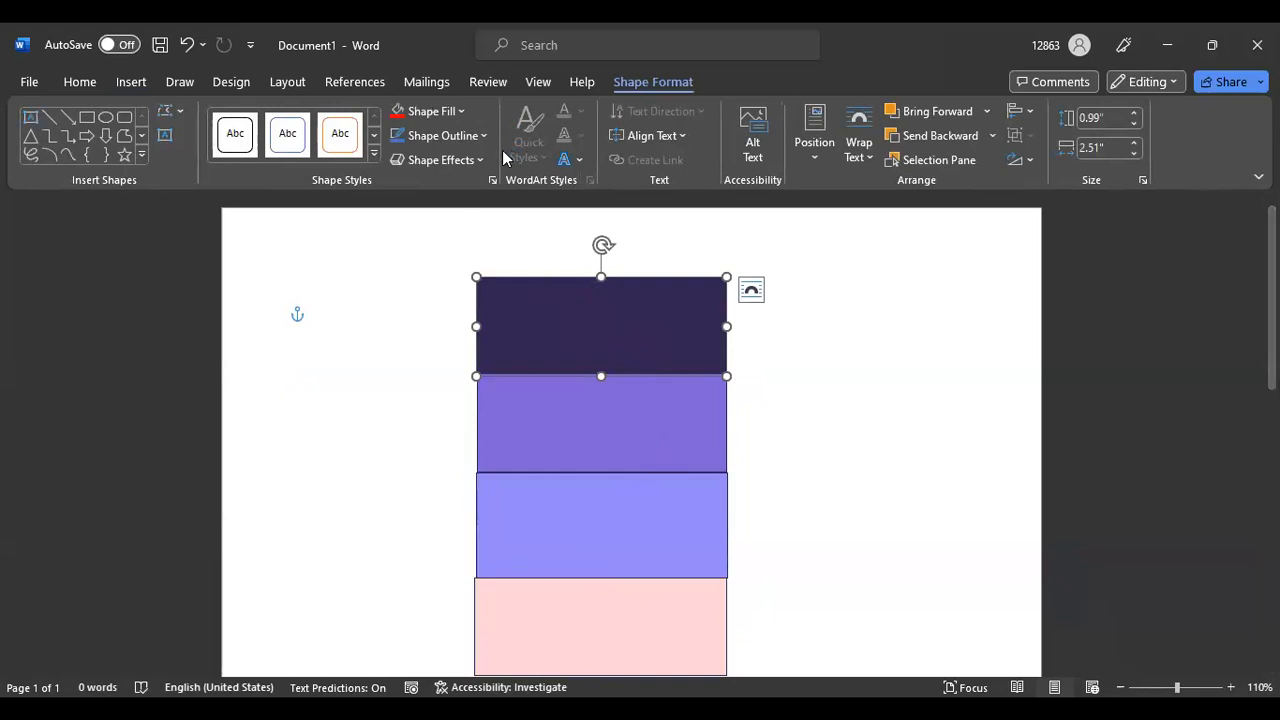
Re-enter #322653 as the top rectangle's custom fill hex code in More Fill Colors
left_click(461, 110)
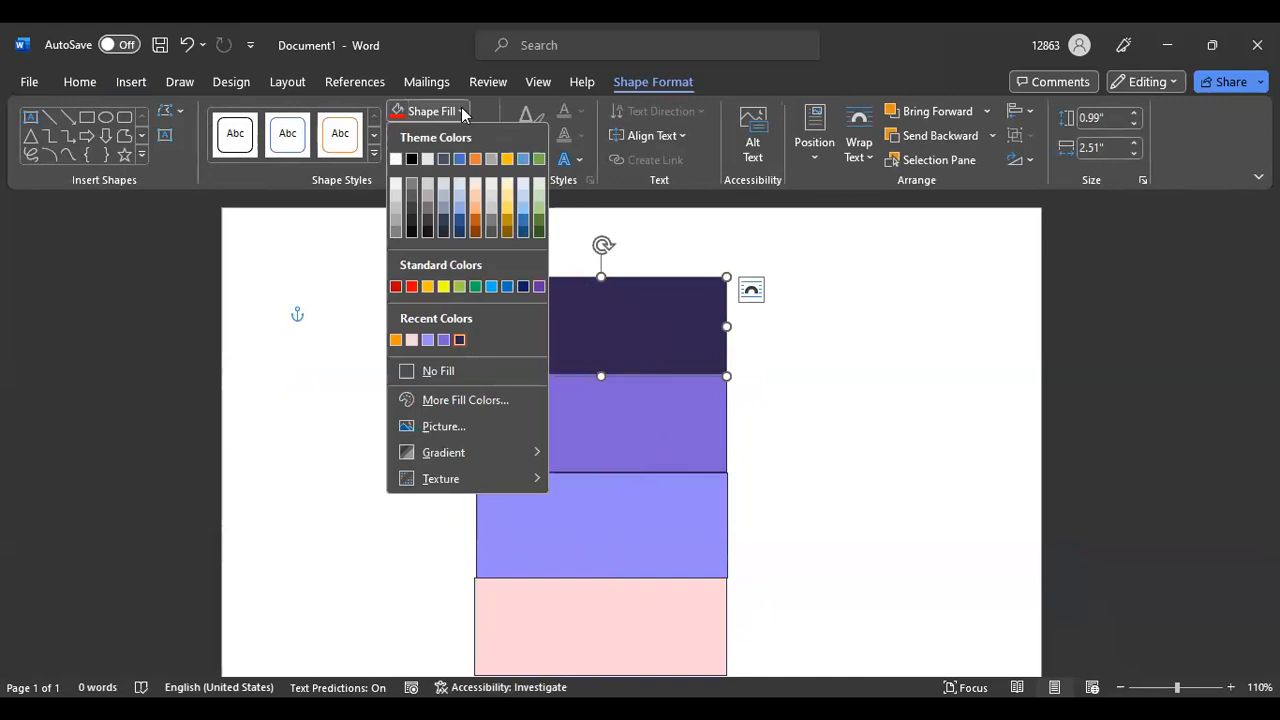
left_click(466, 400)
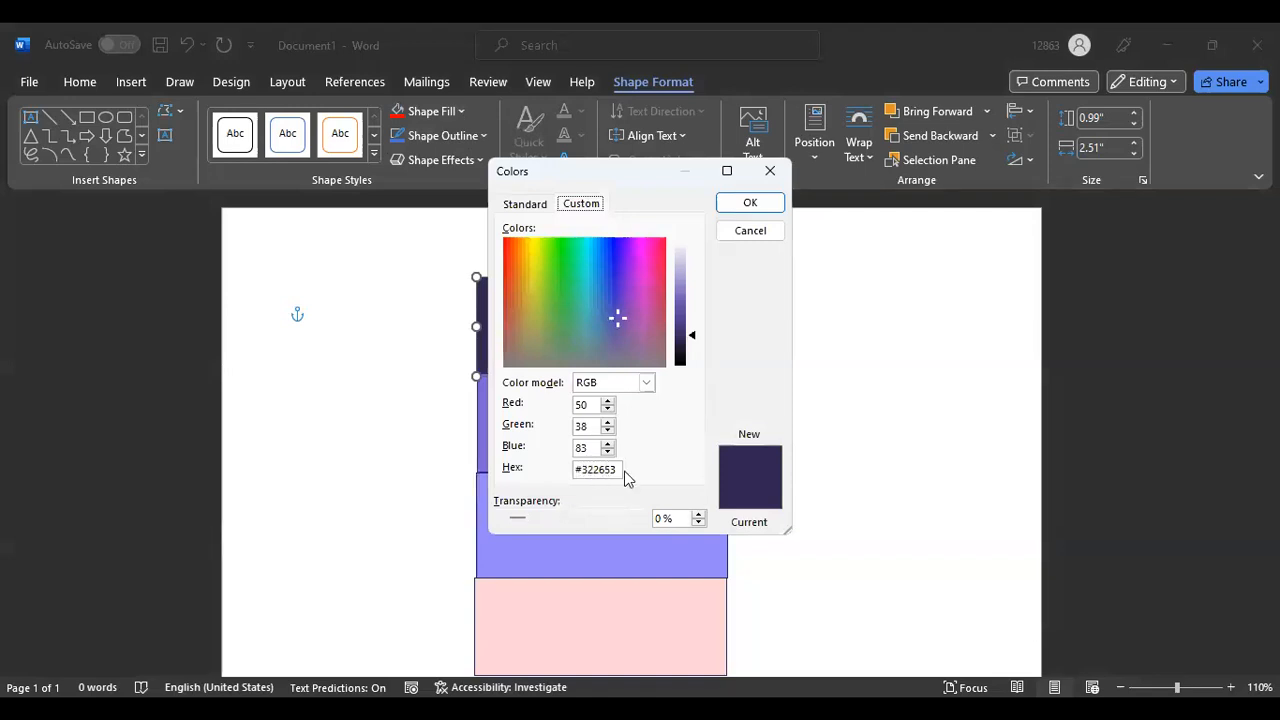
left_click(619, 468)
key("BackSpace")
type("3")
left_click(750, 204)
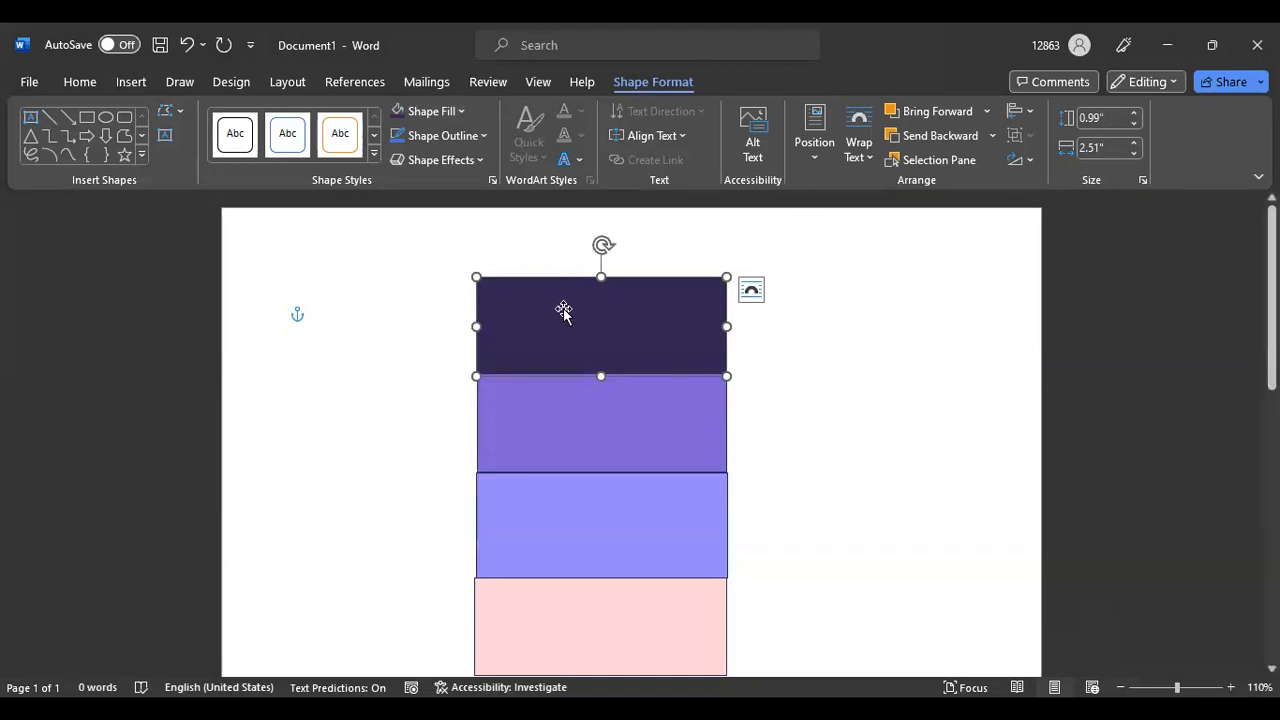
Select the medium purple, light purple and pink rectangles in turn to check the stack
left_click(642, 418)
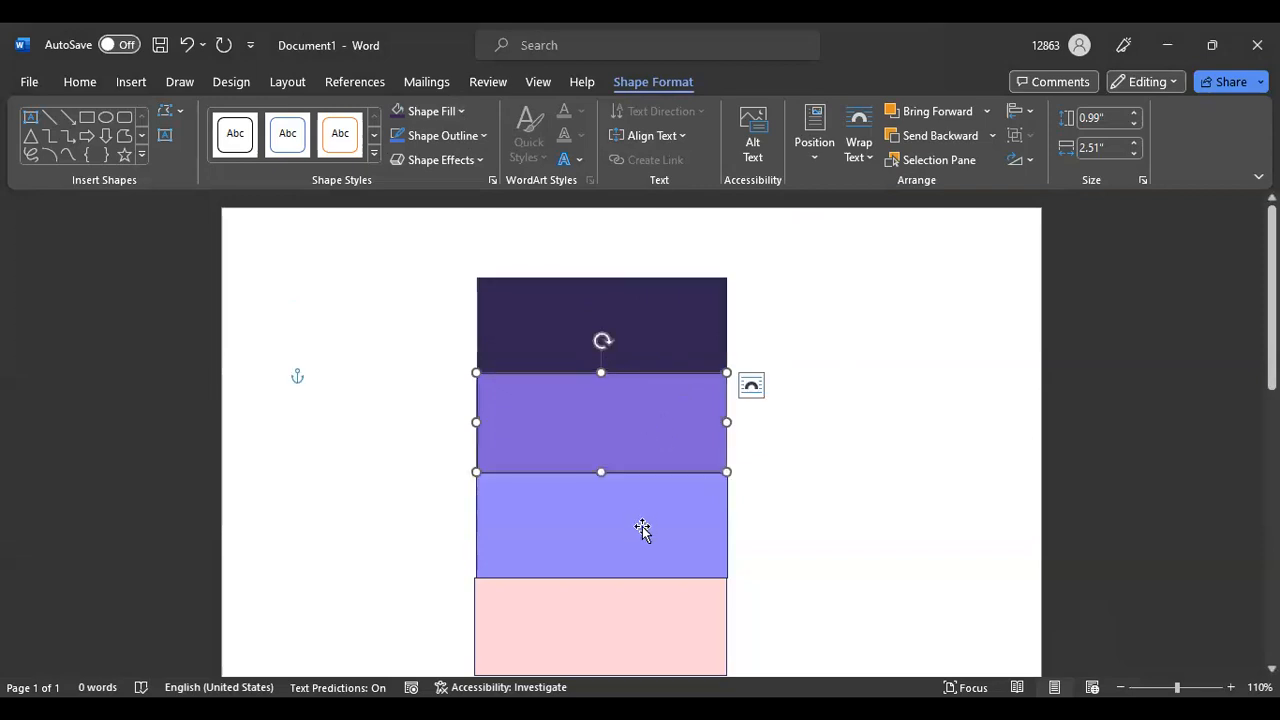
left_click(642, 530)
left_click(627, 640)
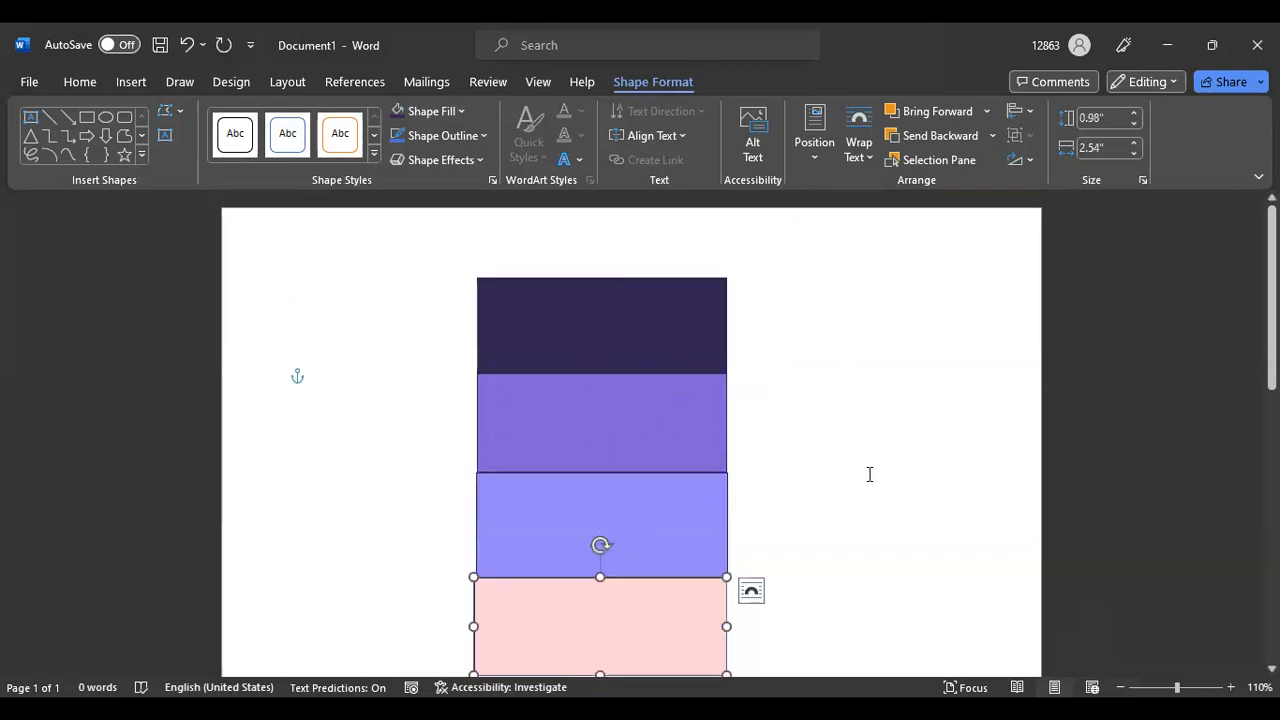
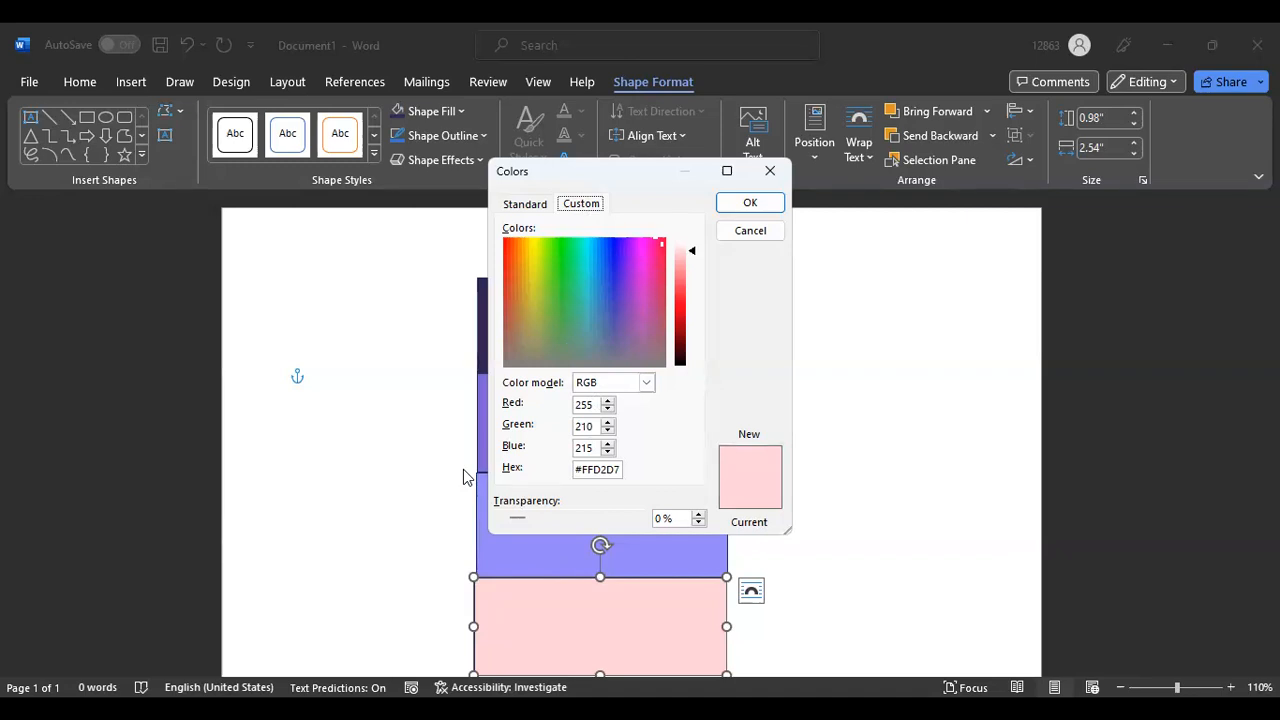
Check the Standard and Custom colour tabs, then close the Colors dialog, keeping pale pink #FFD2D7
left_click(527, 205)
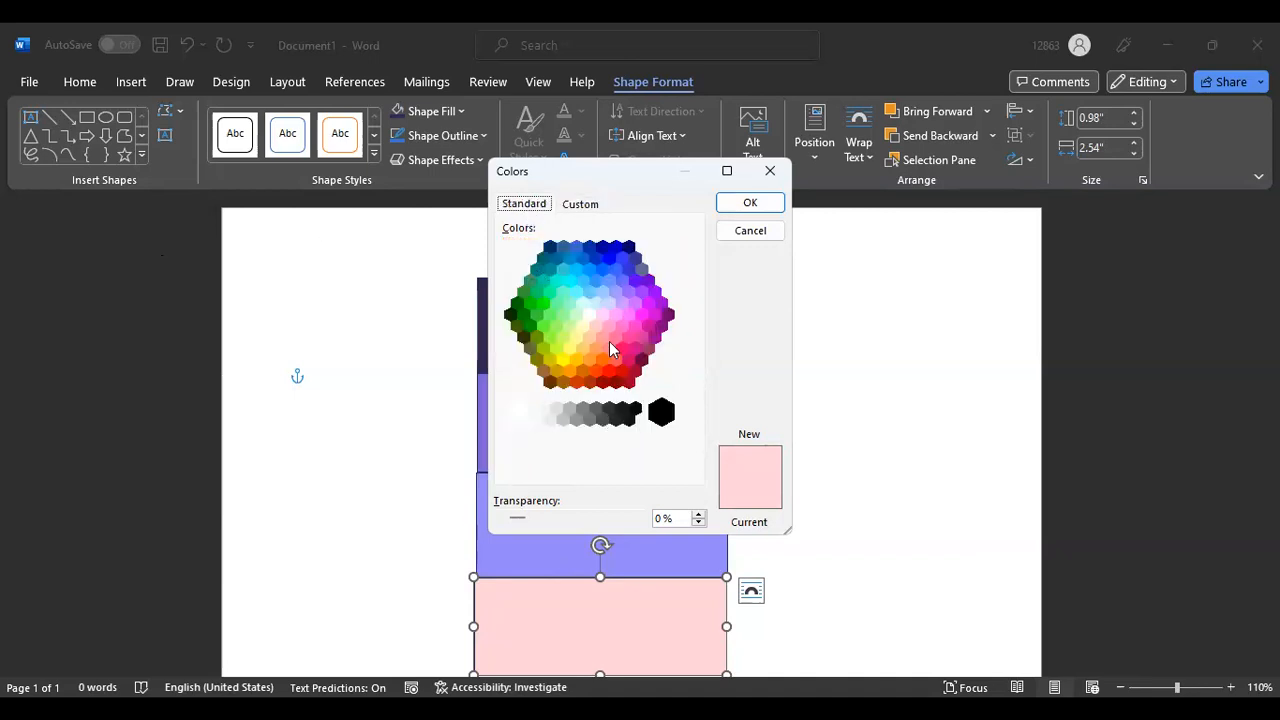
left_click(581, 205)
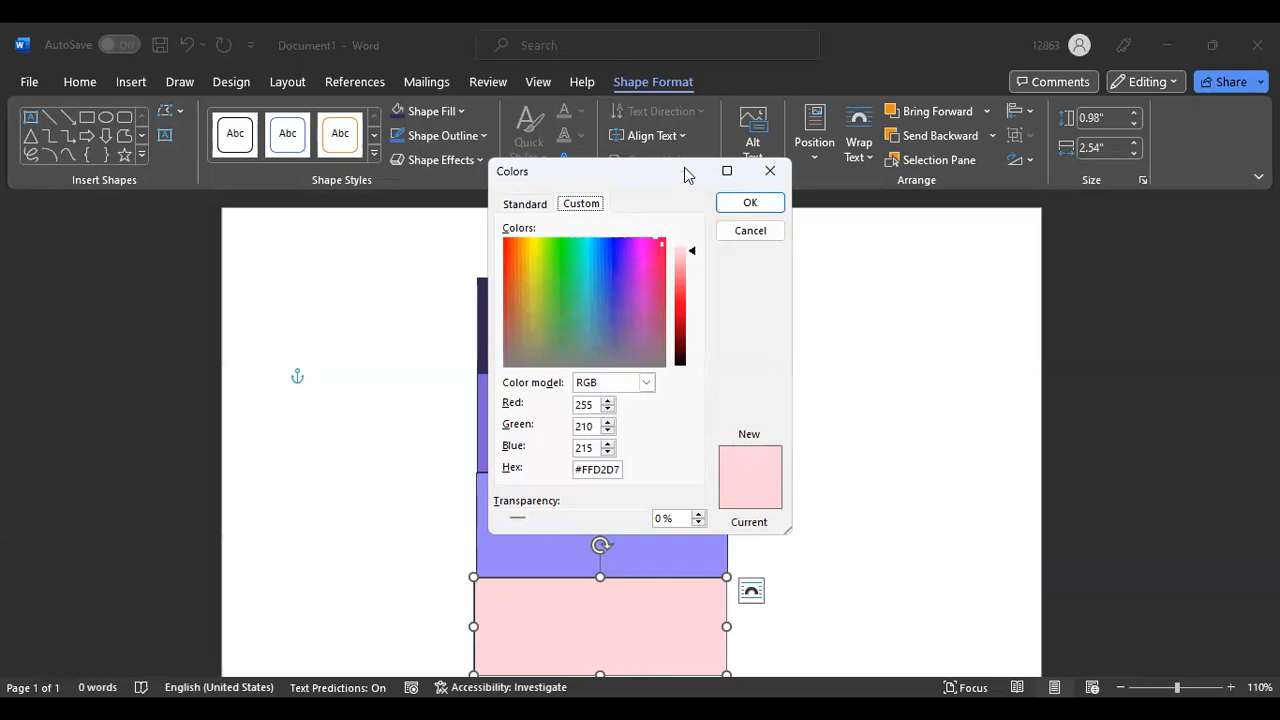
left_click(770, 171)
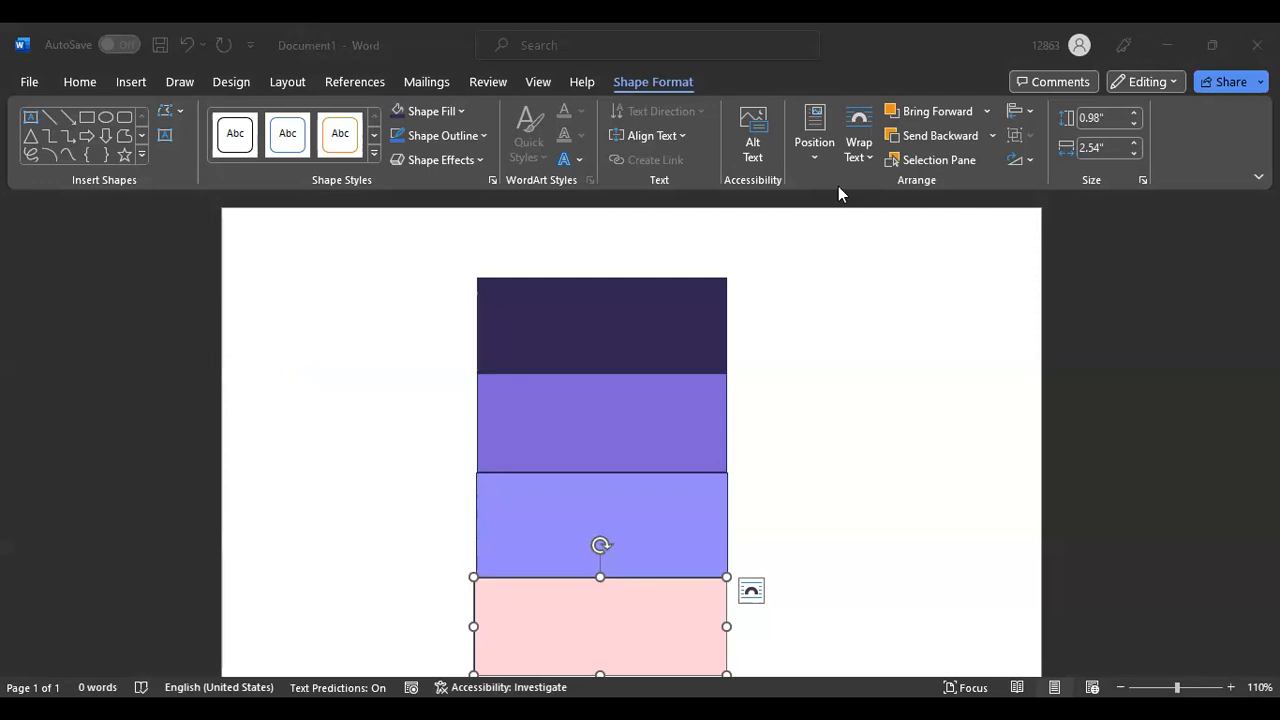
Draw an Oval circle, about 1.78 by 1.79 inches, right of the rectangle stack and nudge it right
left_click(616, 326)
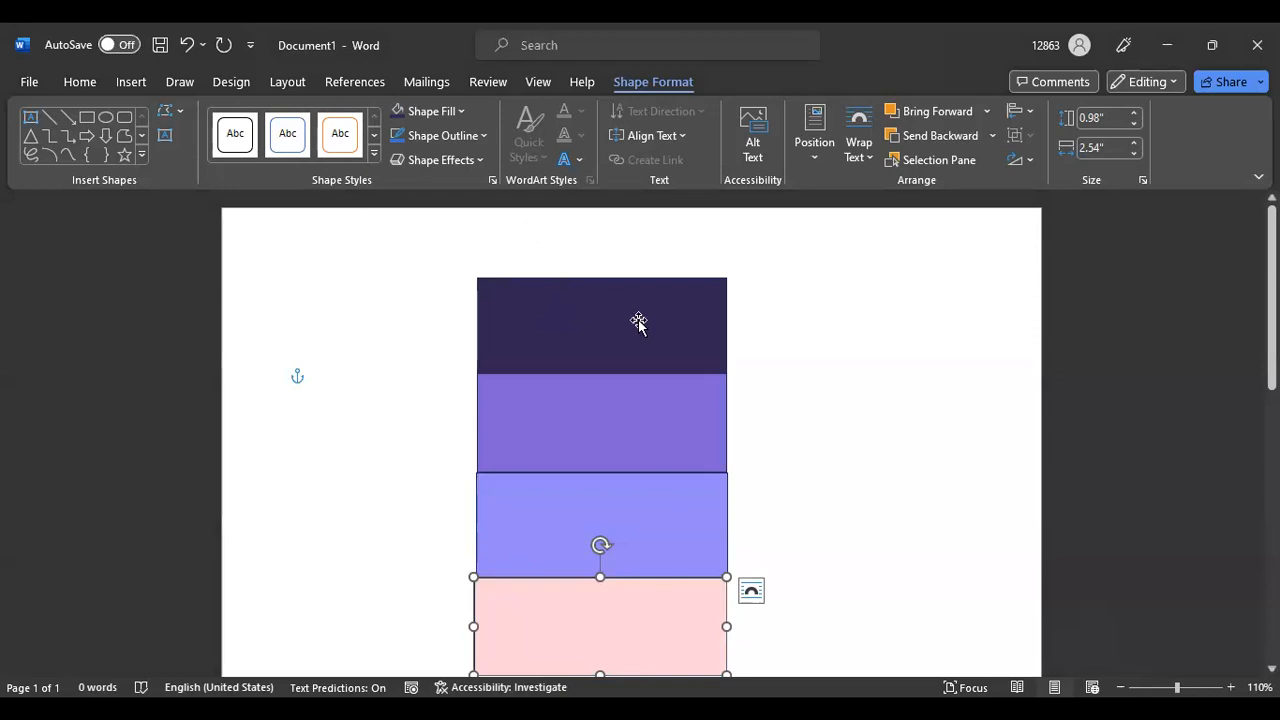
left_click(820, 317)
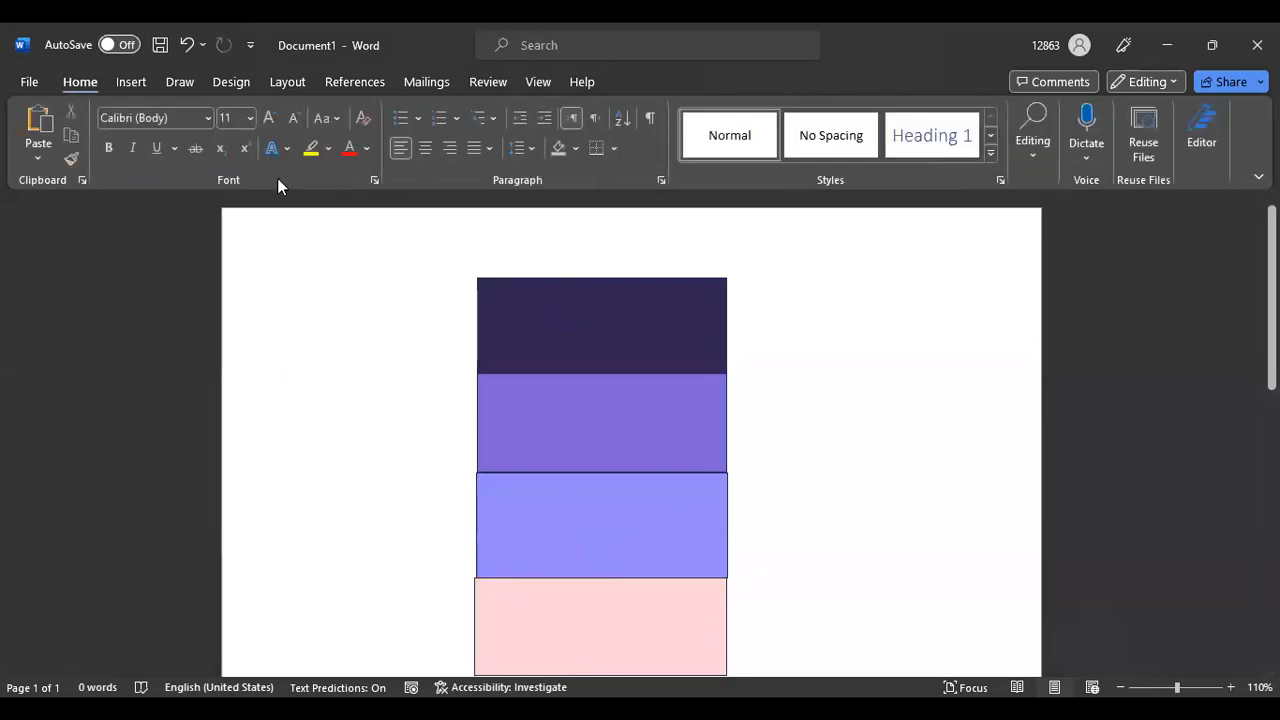
left_click(130, 84)
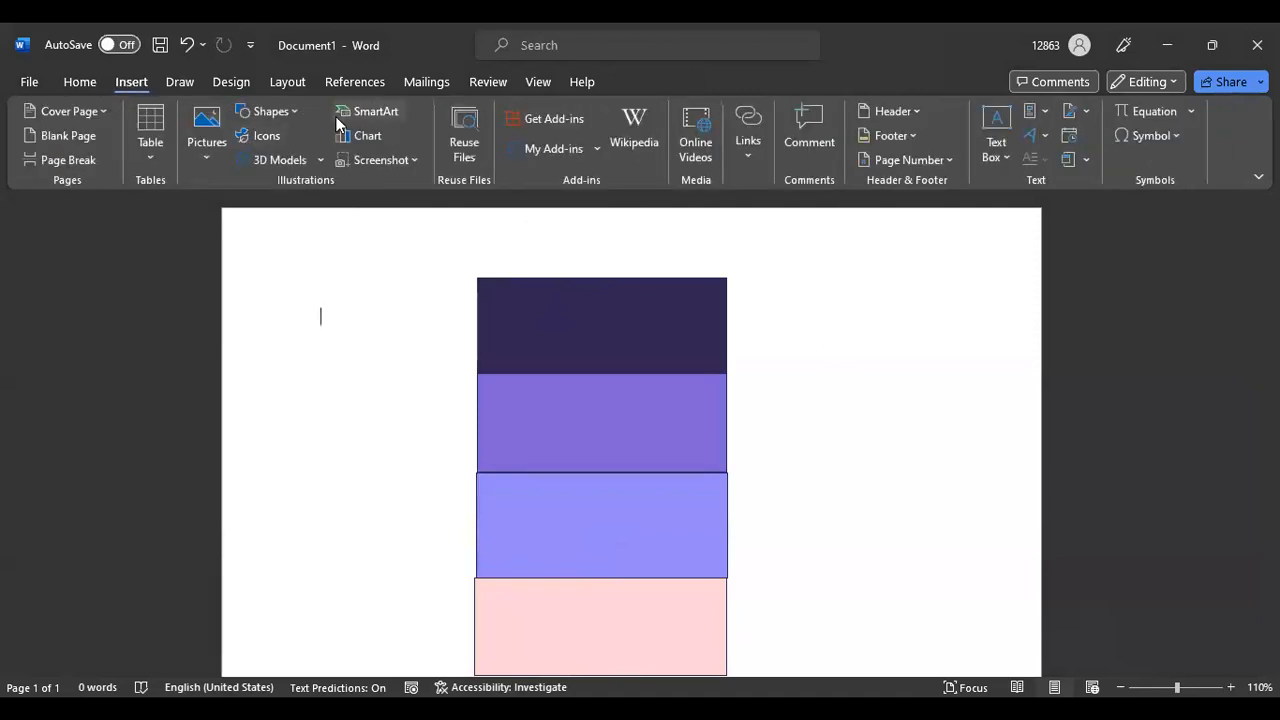
left_click(270, 111)
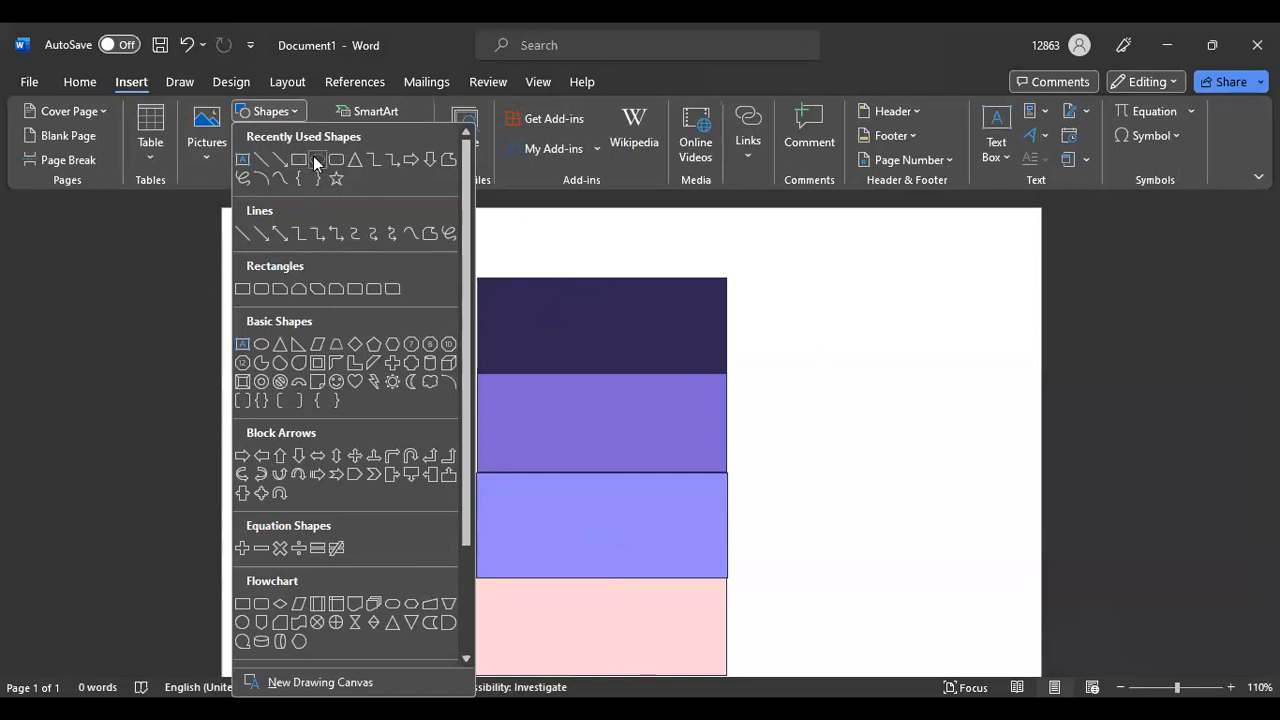
left_click(316, 160)
left_click_drag(814, 452, 993, 278)
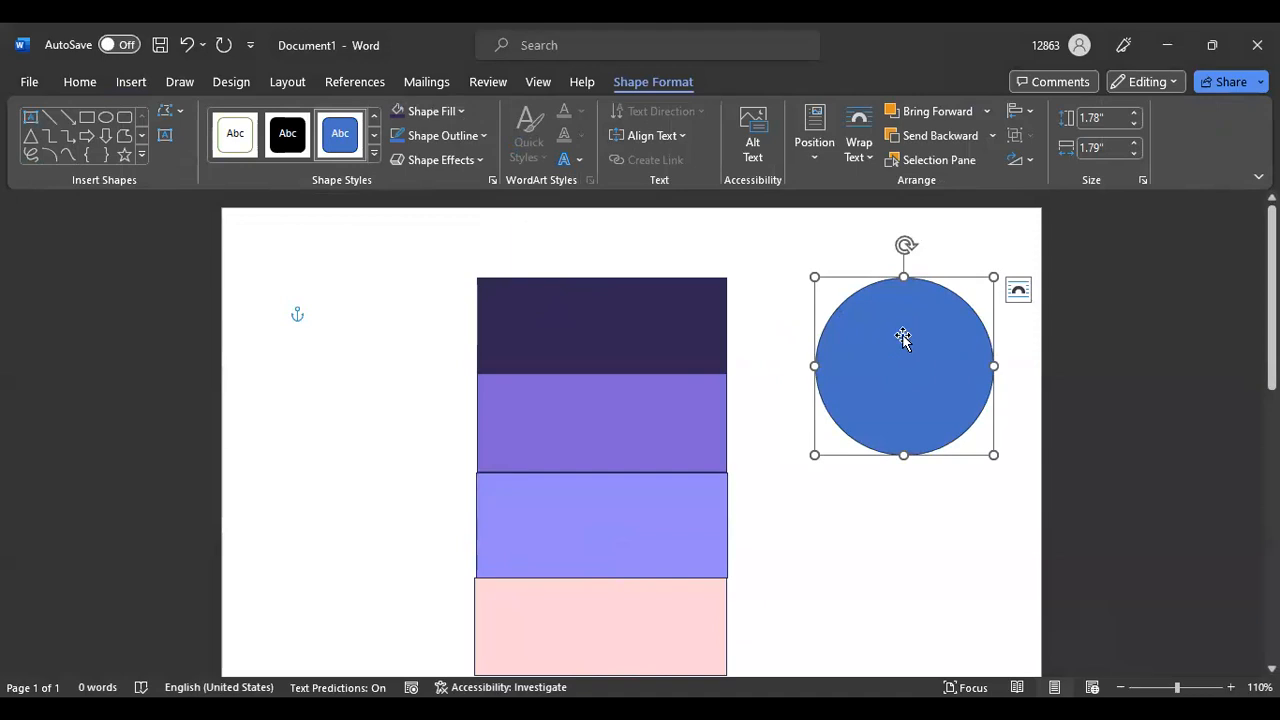
mouse_move(903, 338)
left_mouse_down()
mouse_move(903, 324)
mouse_move(908, 357)
mouse_move(920, 334)
mouse_move(910, 338)
left_mouse_up()
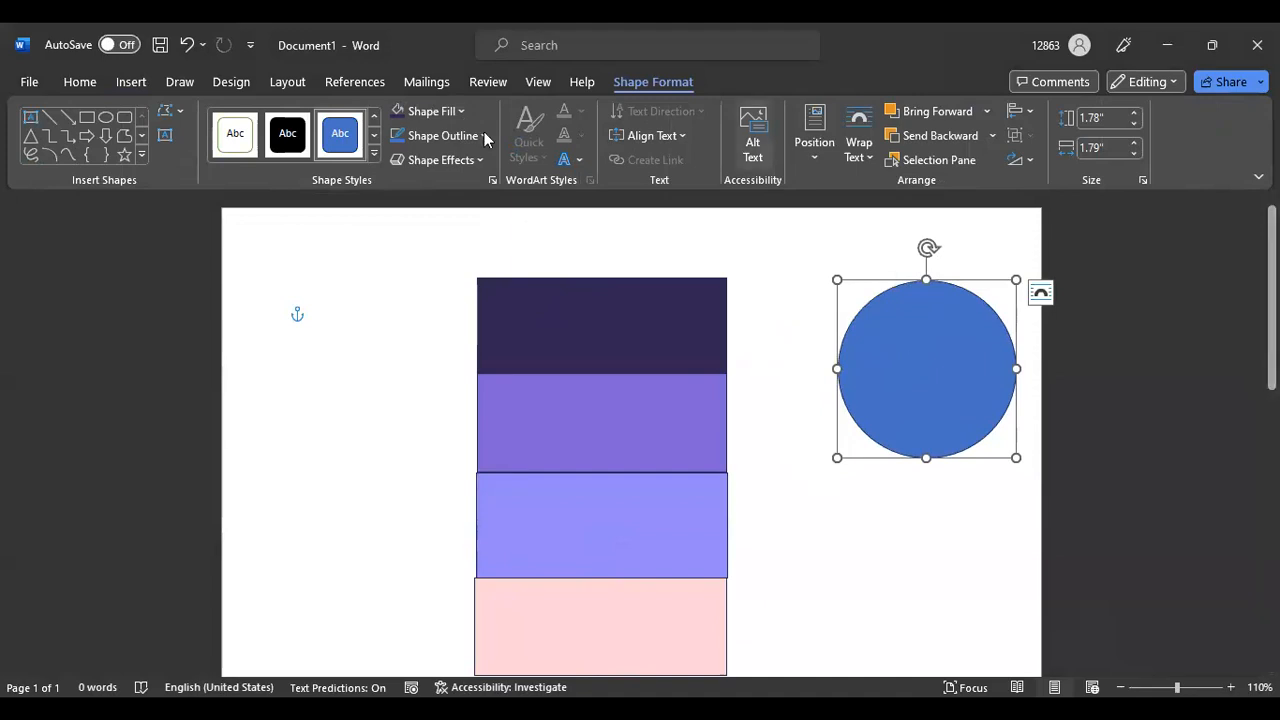
Drag the blue circle up-left, then down-right to sit beside the rectangles
left_click(127, 84)
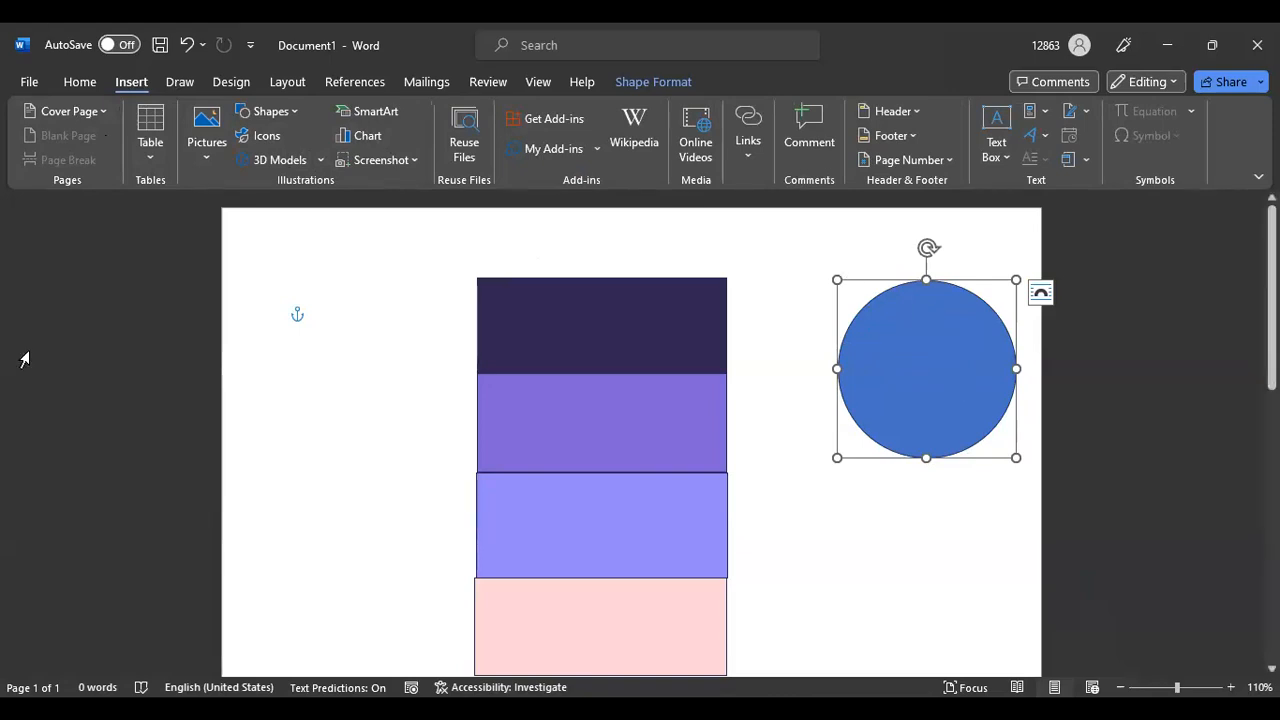
double_click(923, 348)
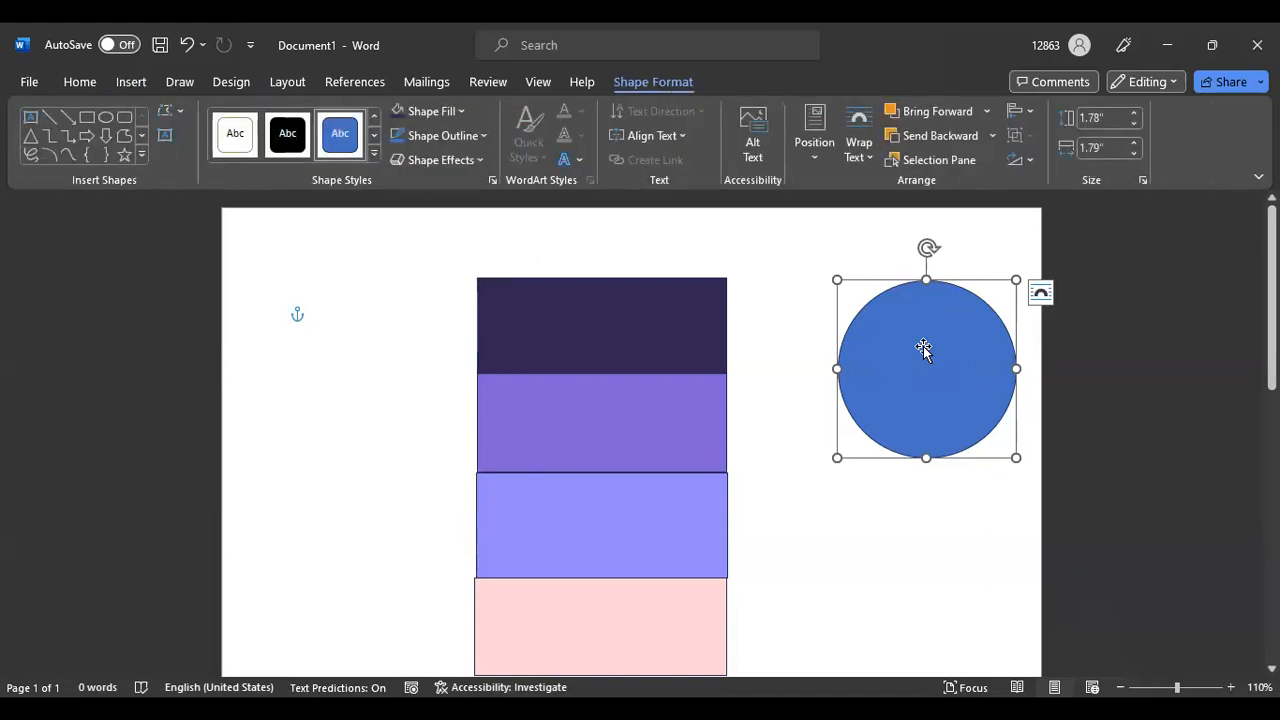
left_click_drag(942, 342, 904, 318)
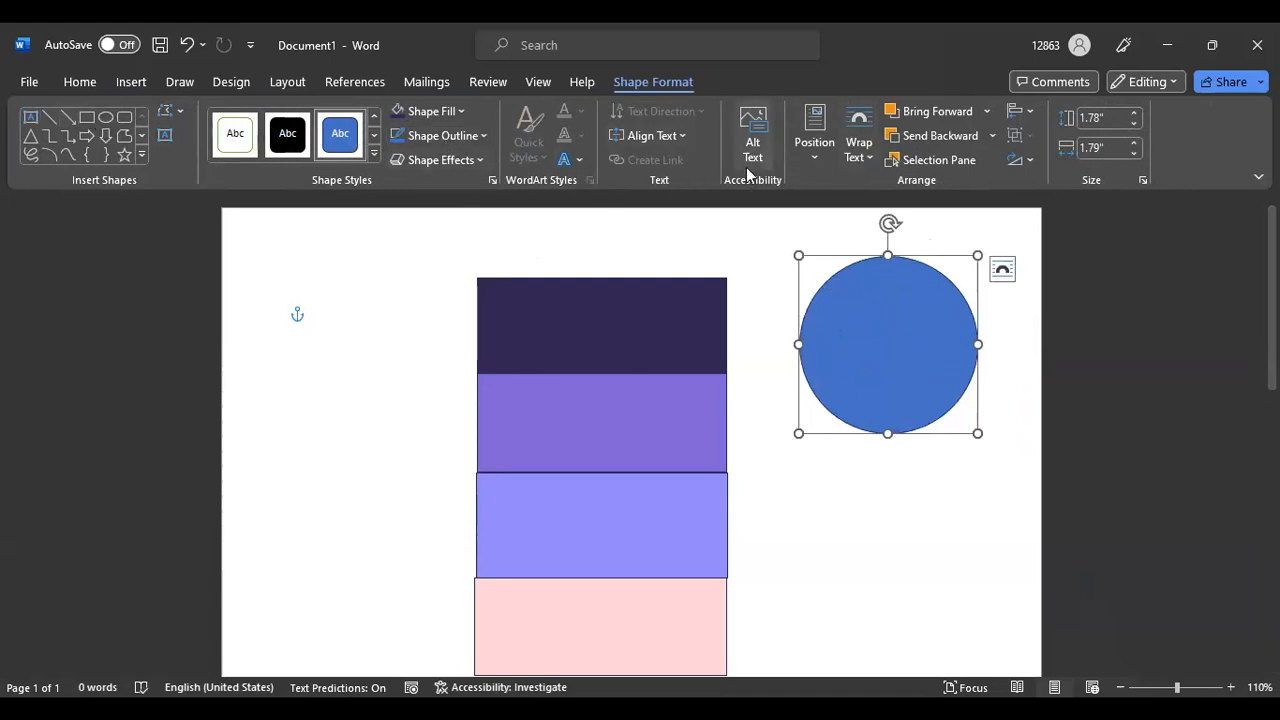
left_click_drag(904, 313, 918, 363)
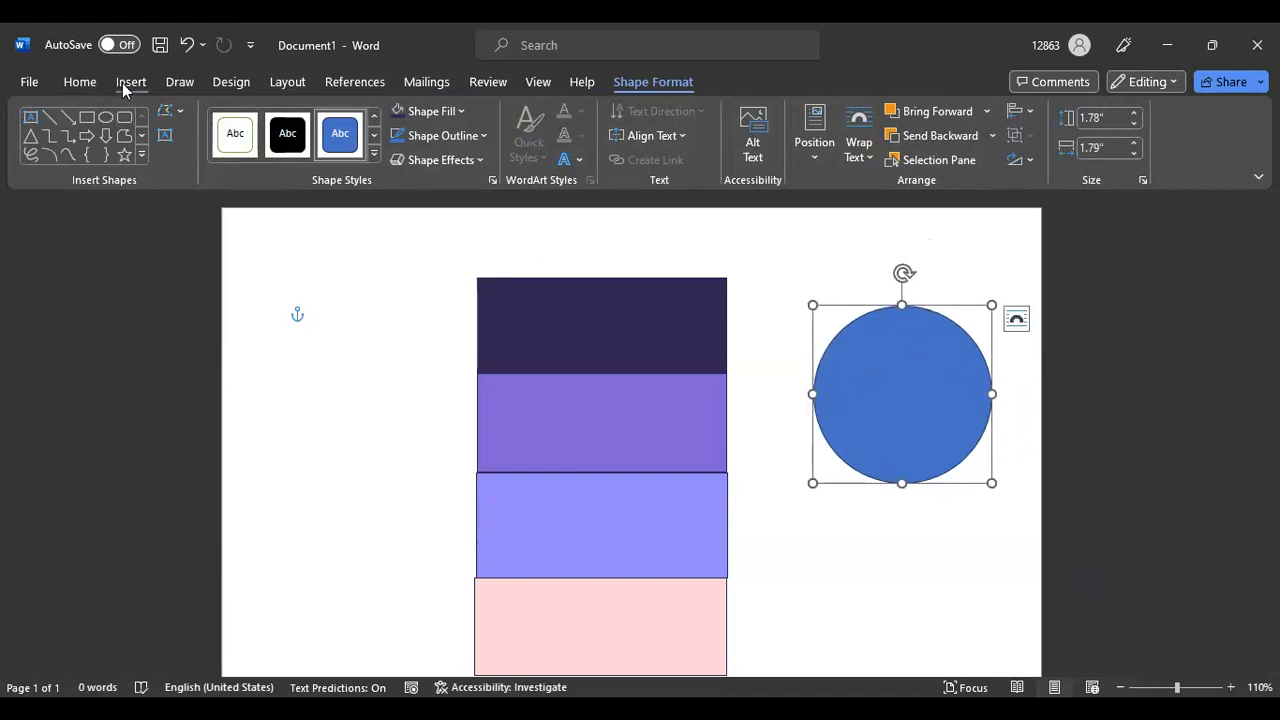
Open and dismiss the Shapes gallery, then return to the circle's Shape Format options
left_click(130, 82)
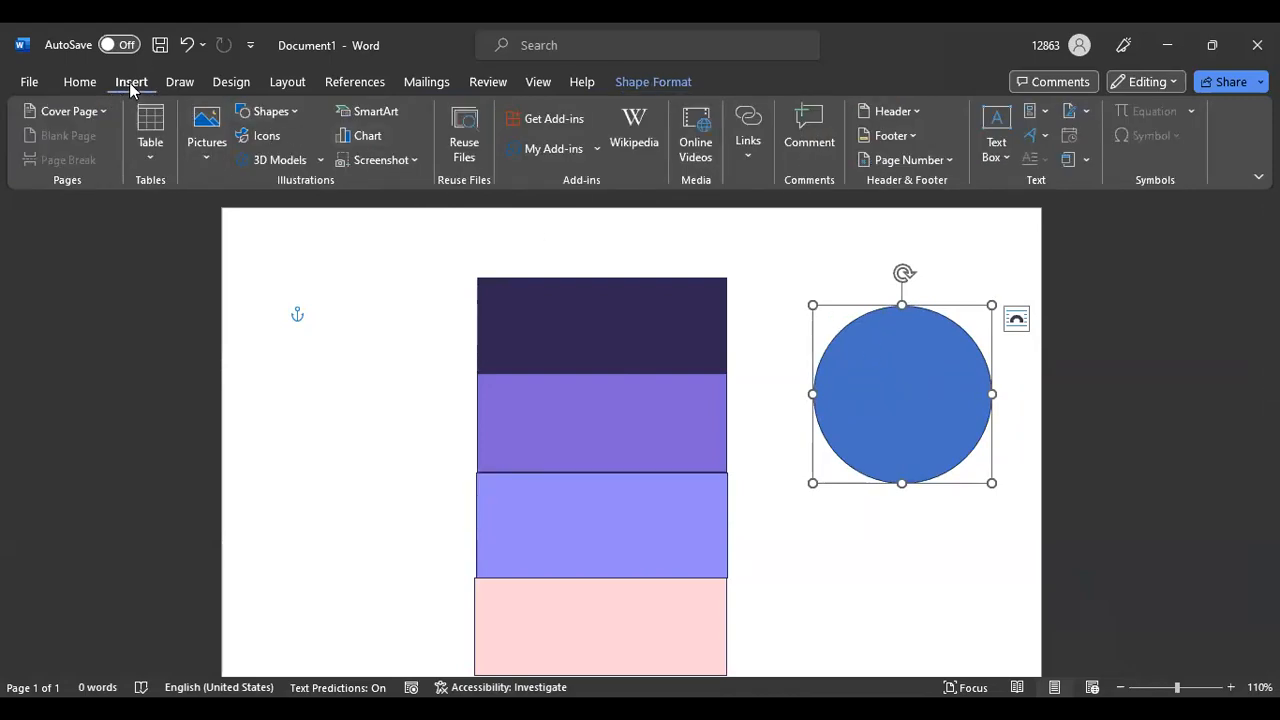
left_click(292, 110)
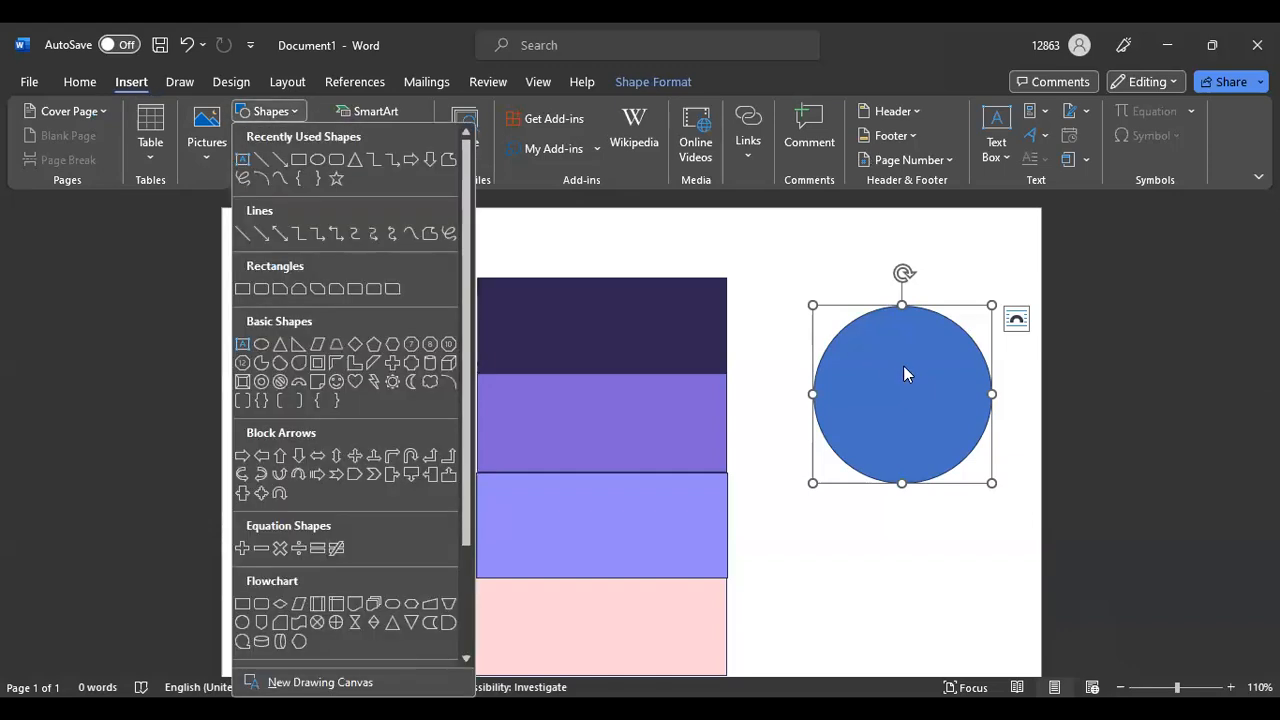
left_click(903, 372)
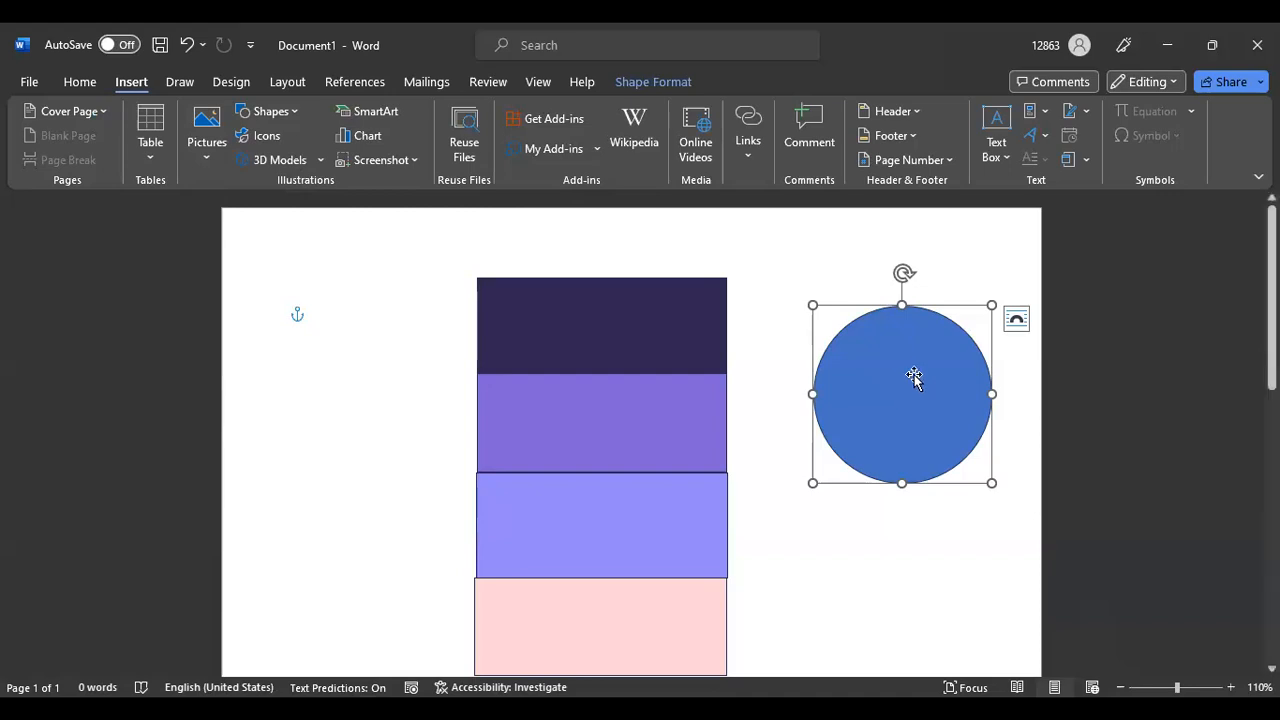
double_click(914, 376)
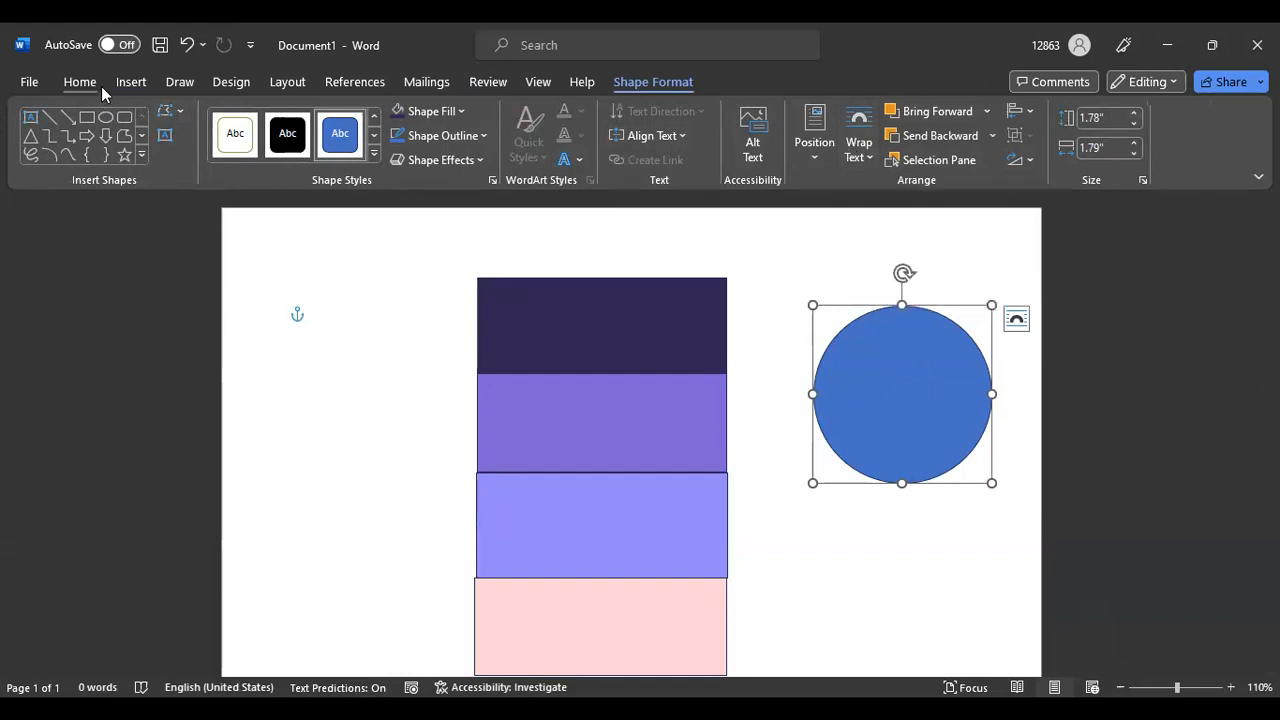
left_click(130, 84)
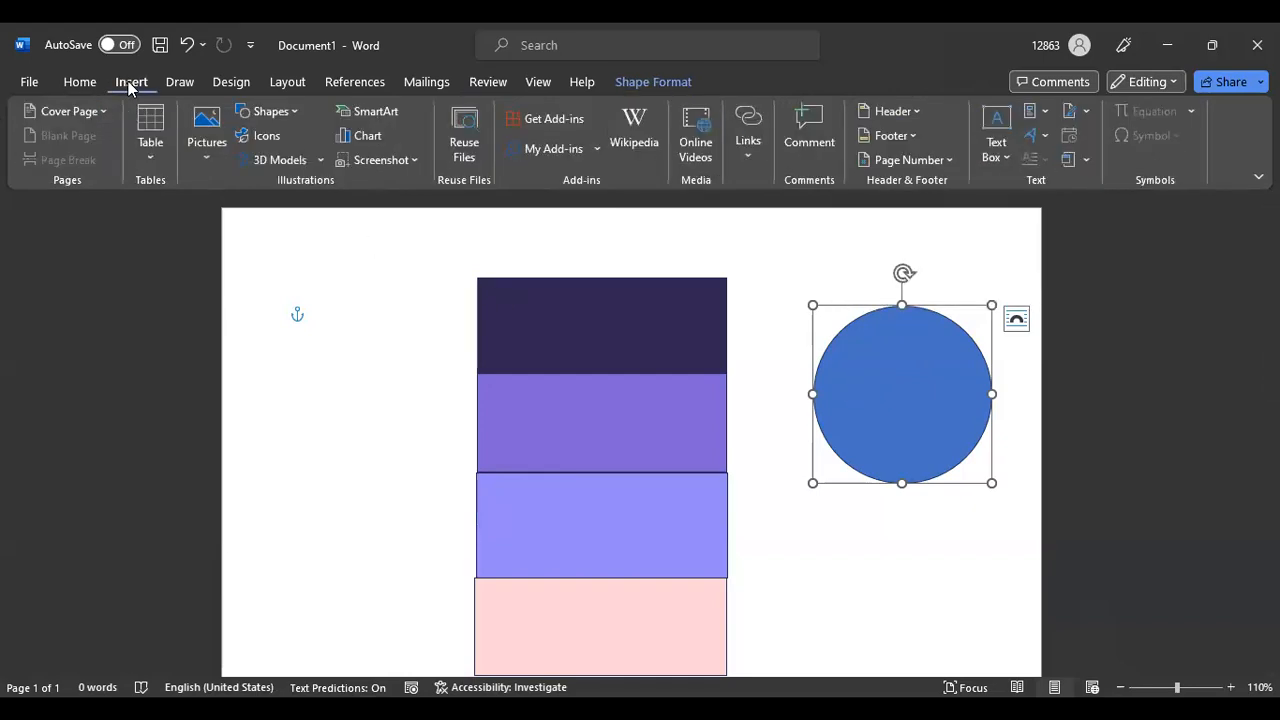
left_click(913, 362)
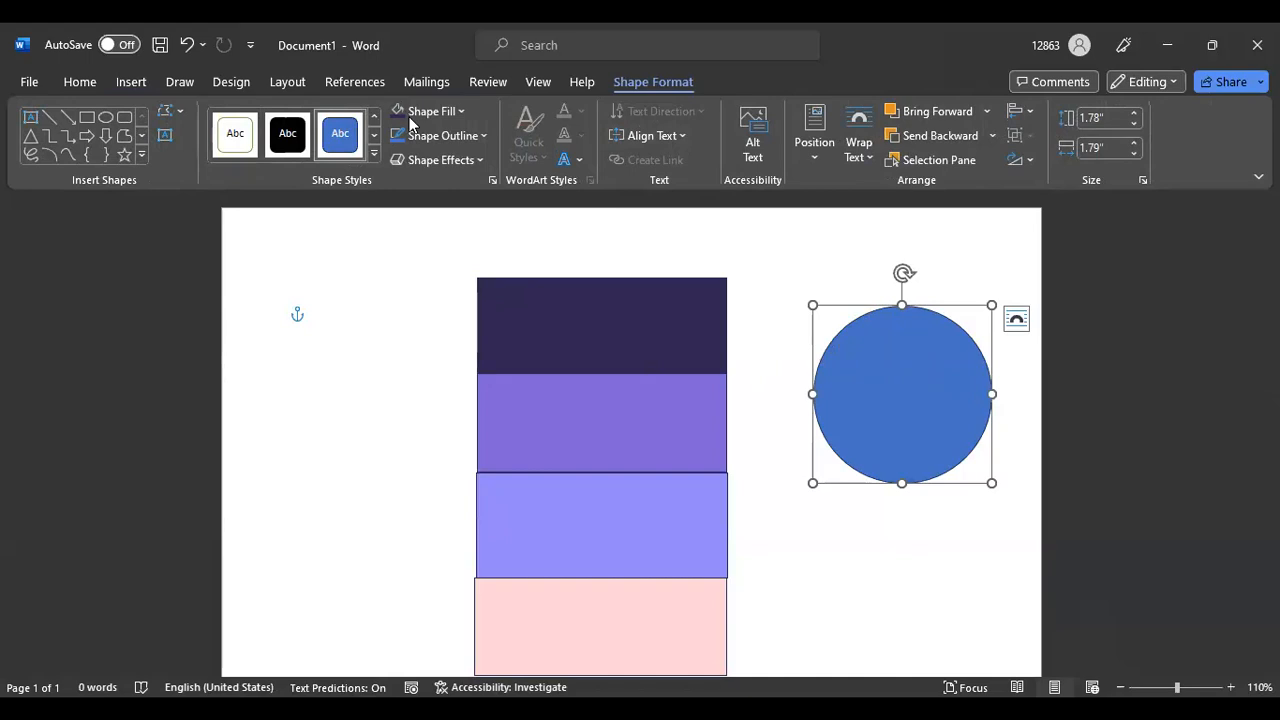
left_click(462, 114)
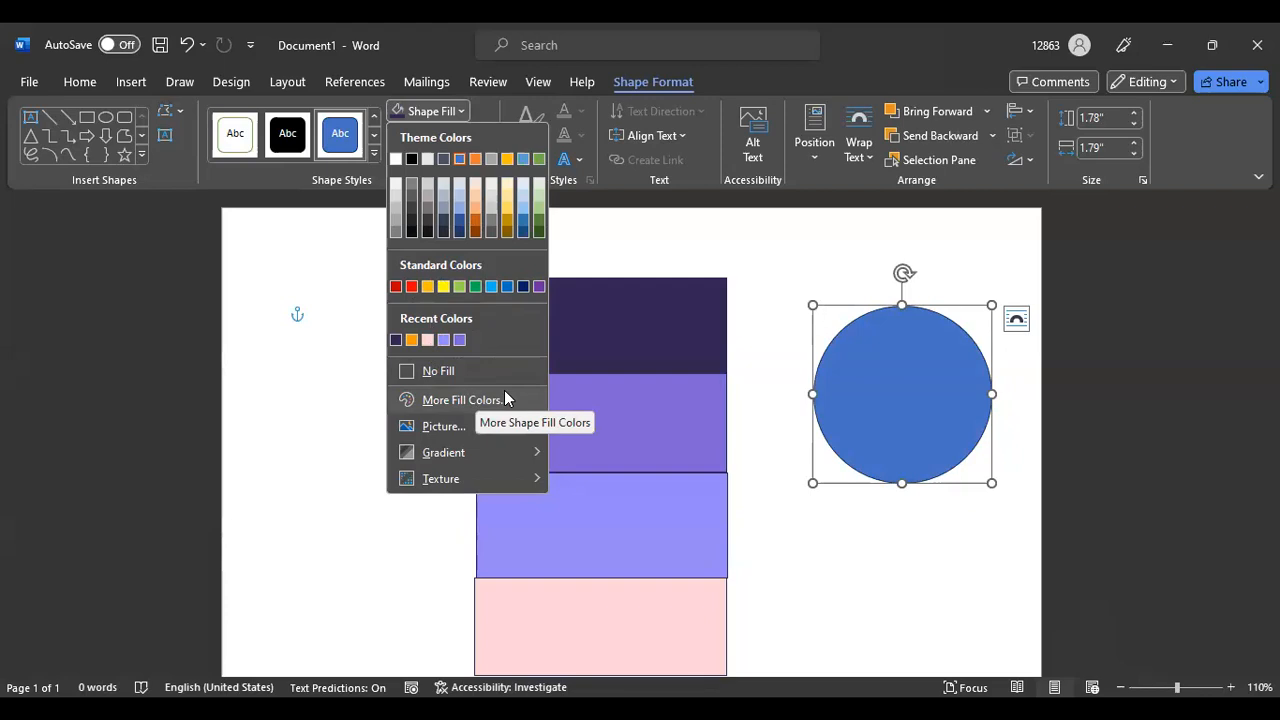
left_click(908, 382)
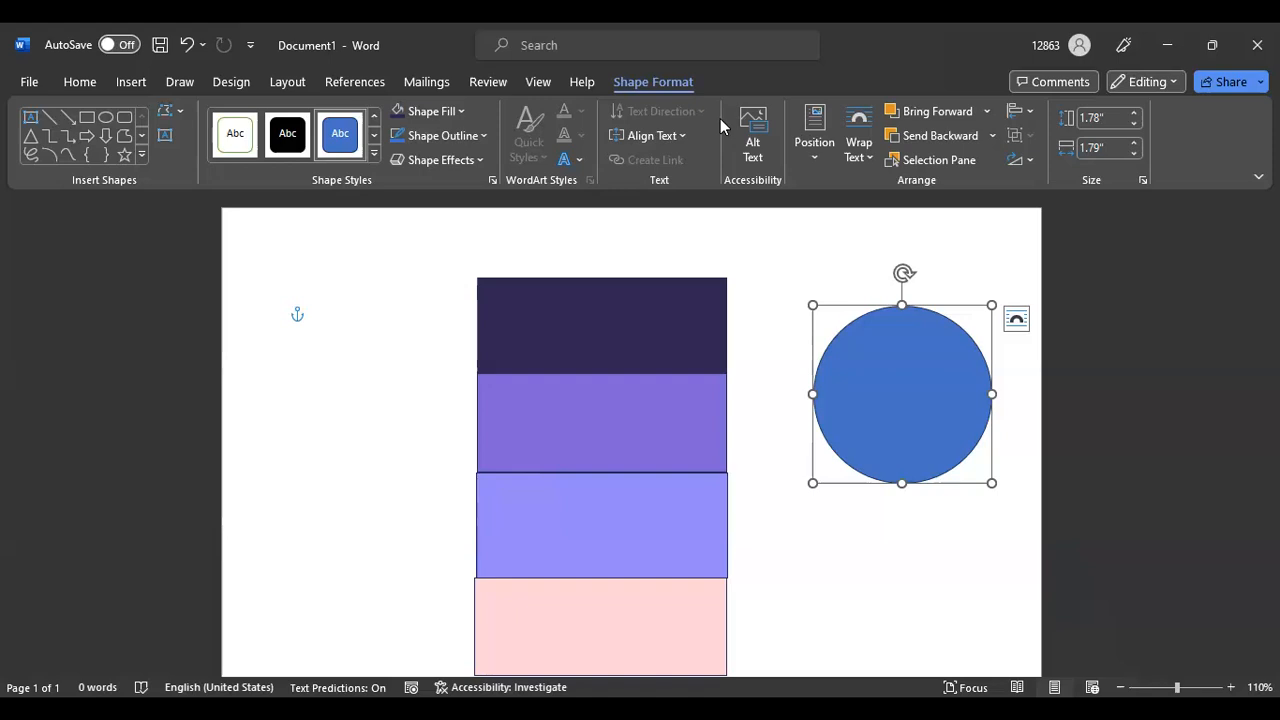
key("alt+Tab")
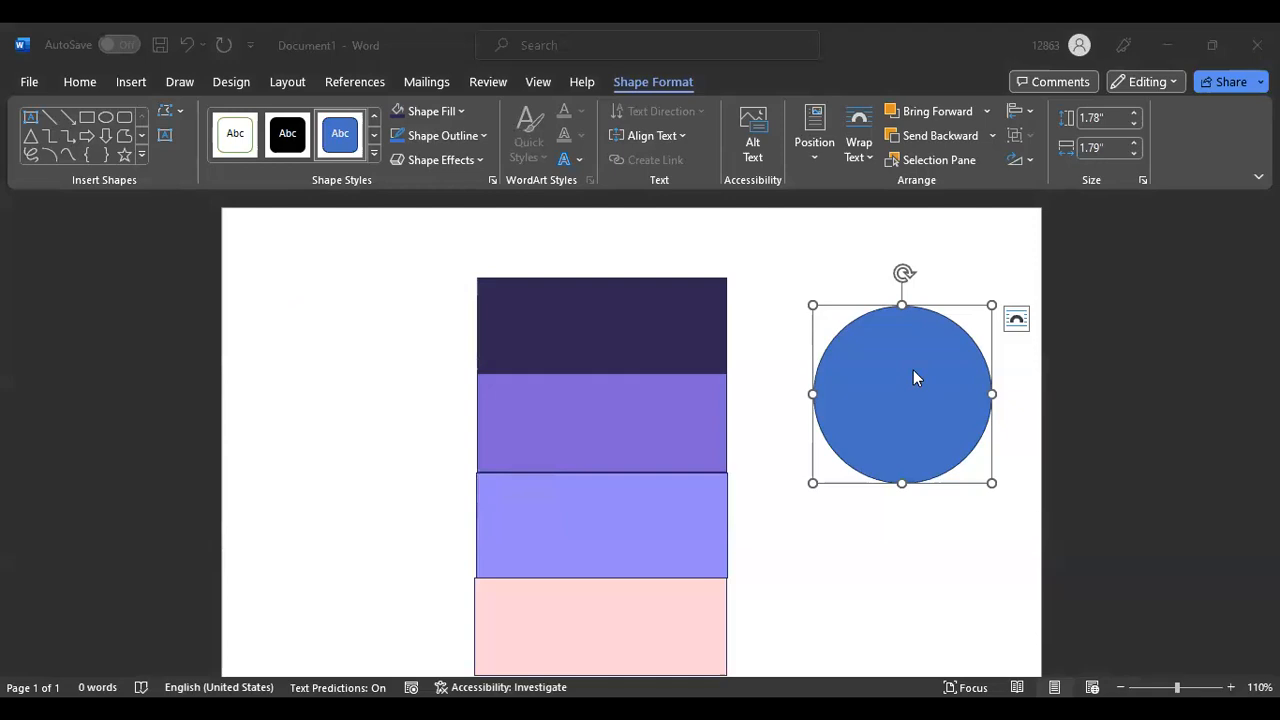
left_click(934, 311)
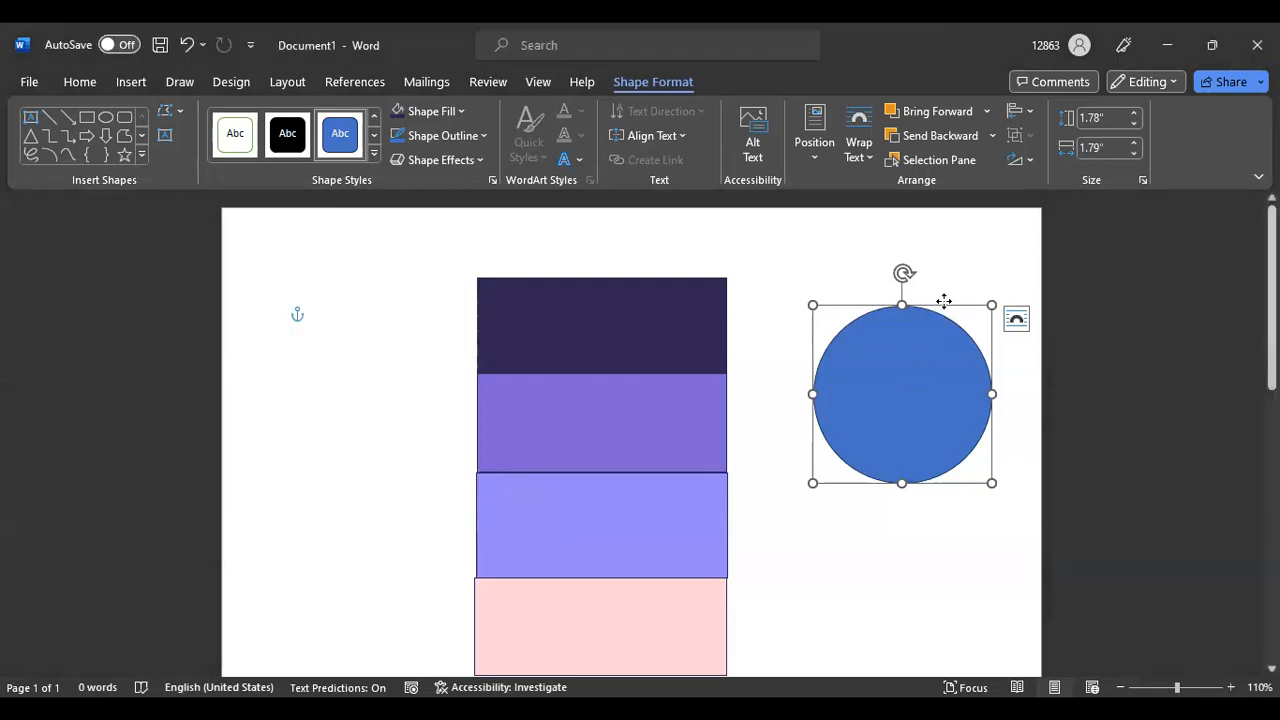
right_click(943, 301)
left_click(866, 267)
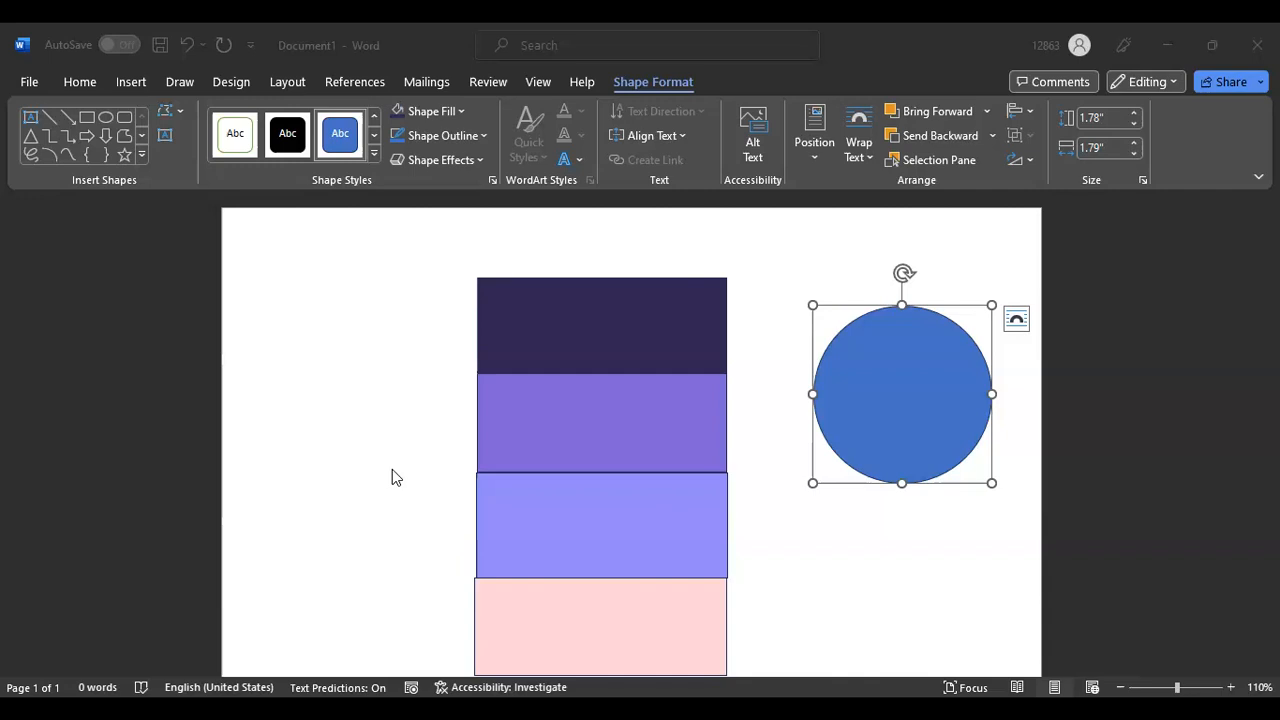
left_click(910, 359)
Select the empty paragraphs with three anchored rectangles and delete them
left_click(615, 323)
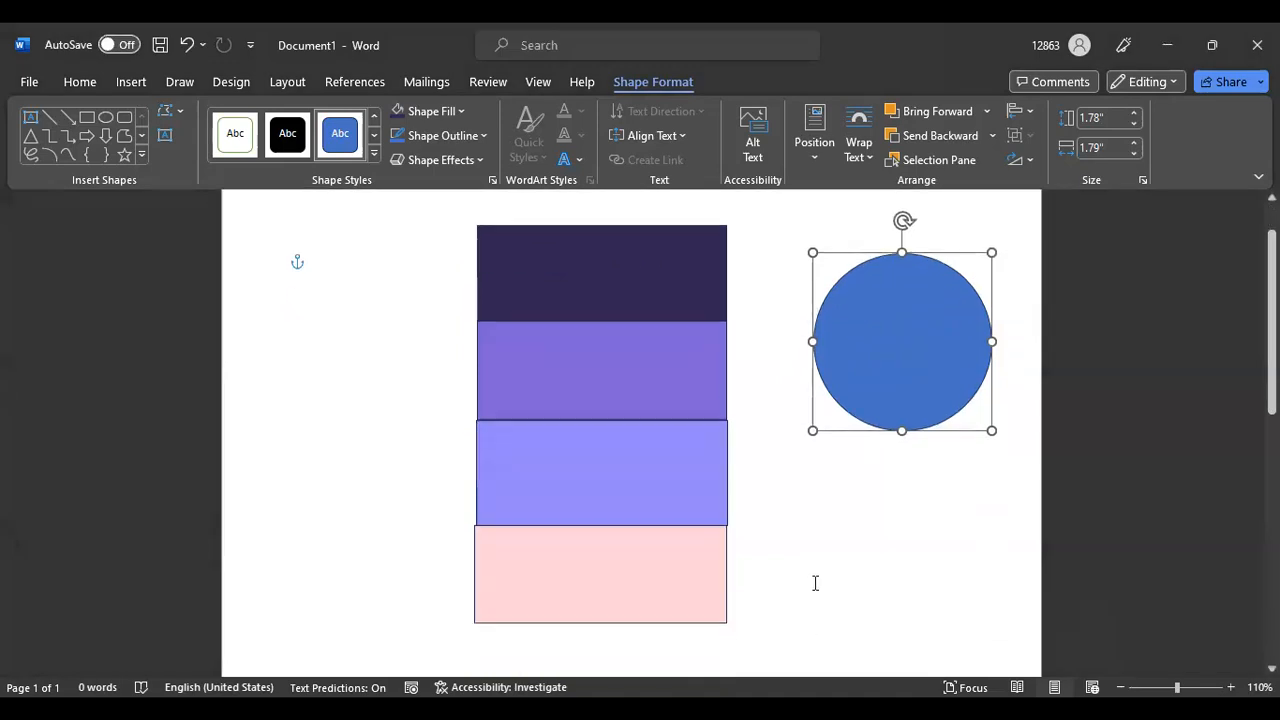
scroll(814, 586, "down", 3)
left_click(592, 585)
left_click_drag(592, 585, 923, 194)
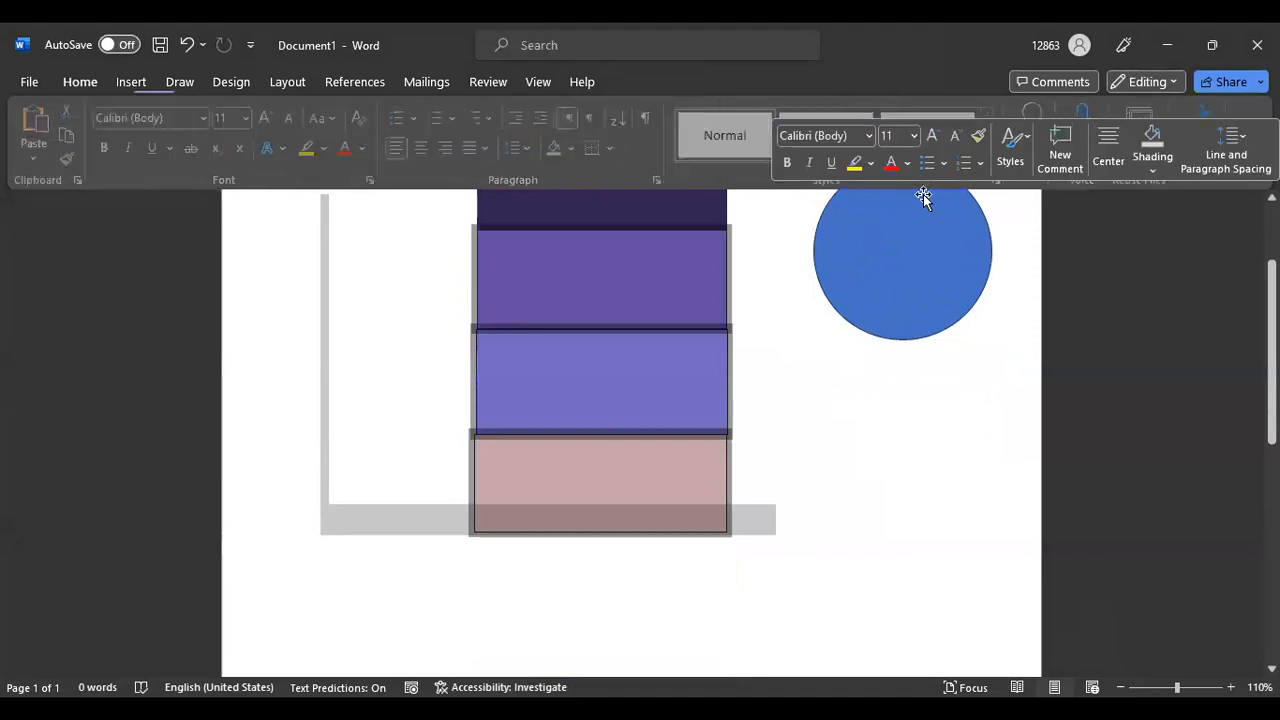
key("Delete")
Delete the leftover dark rectangle and cut the blue circle from the page
scroll(496, 354, "up", 3)
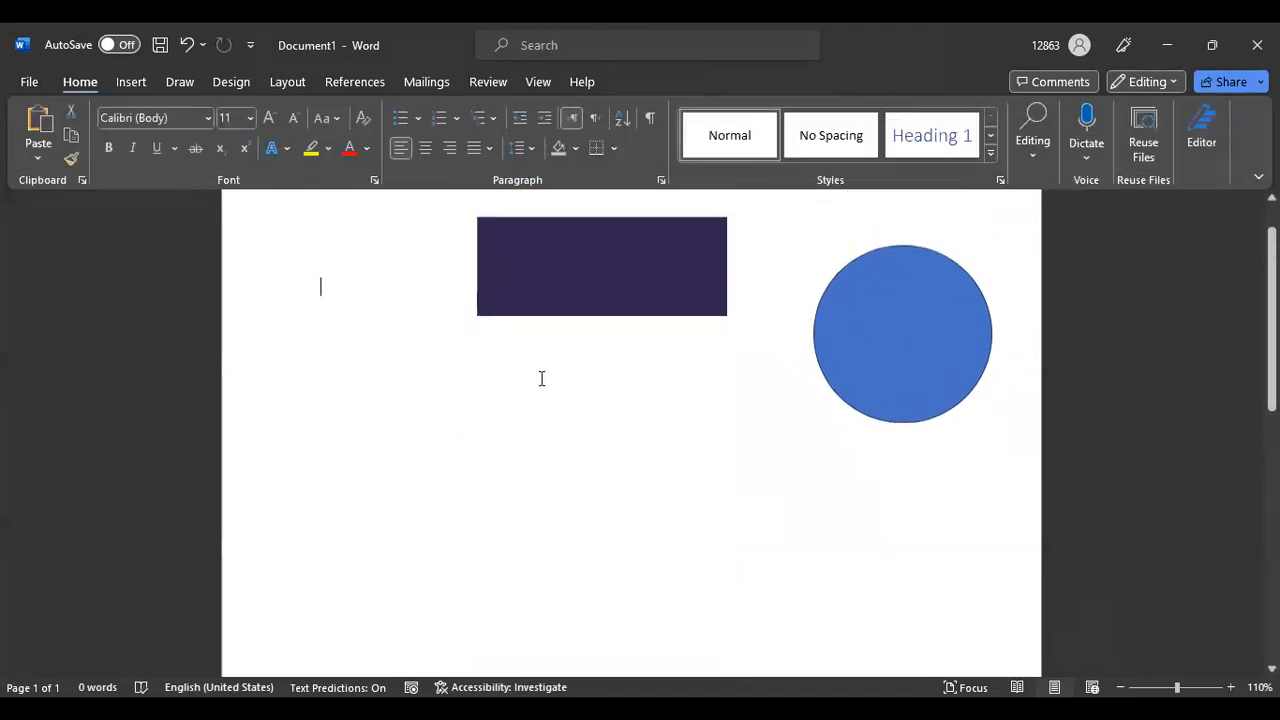
left_click(578, 336)
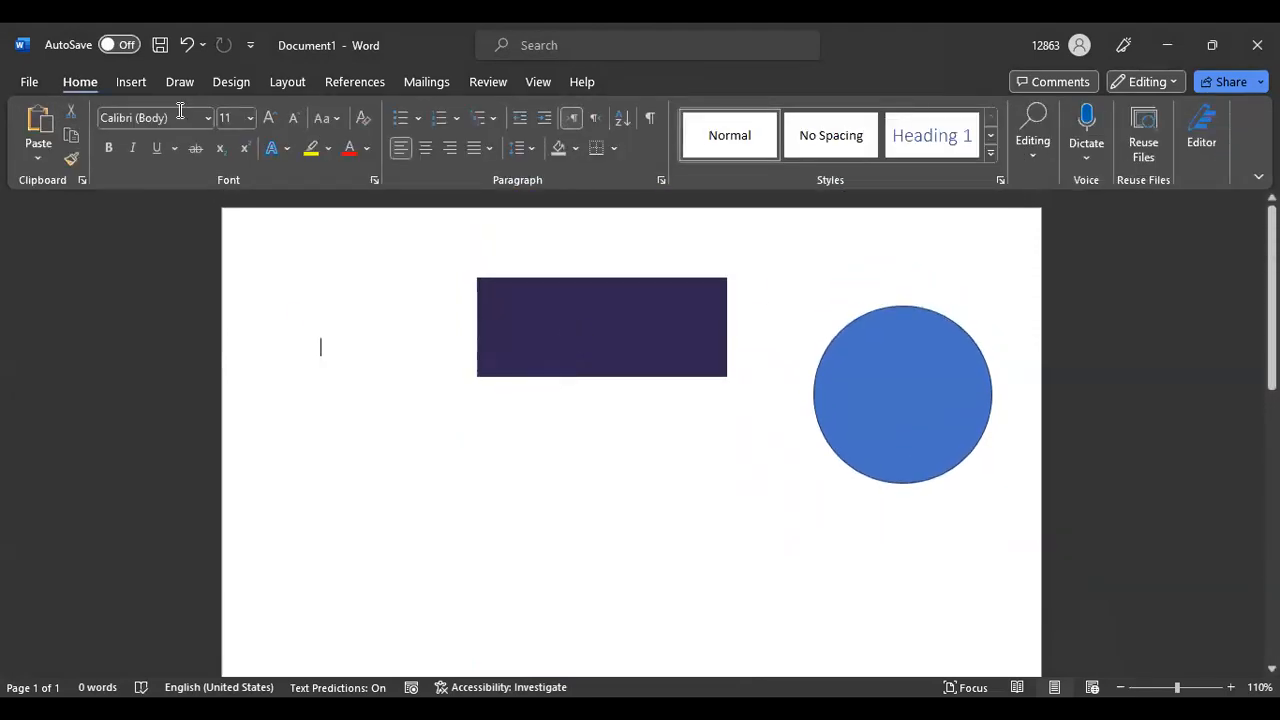
key("Delete")
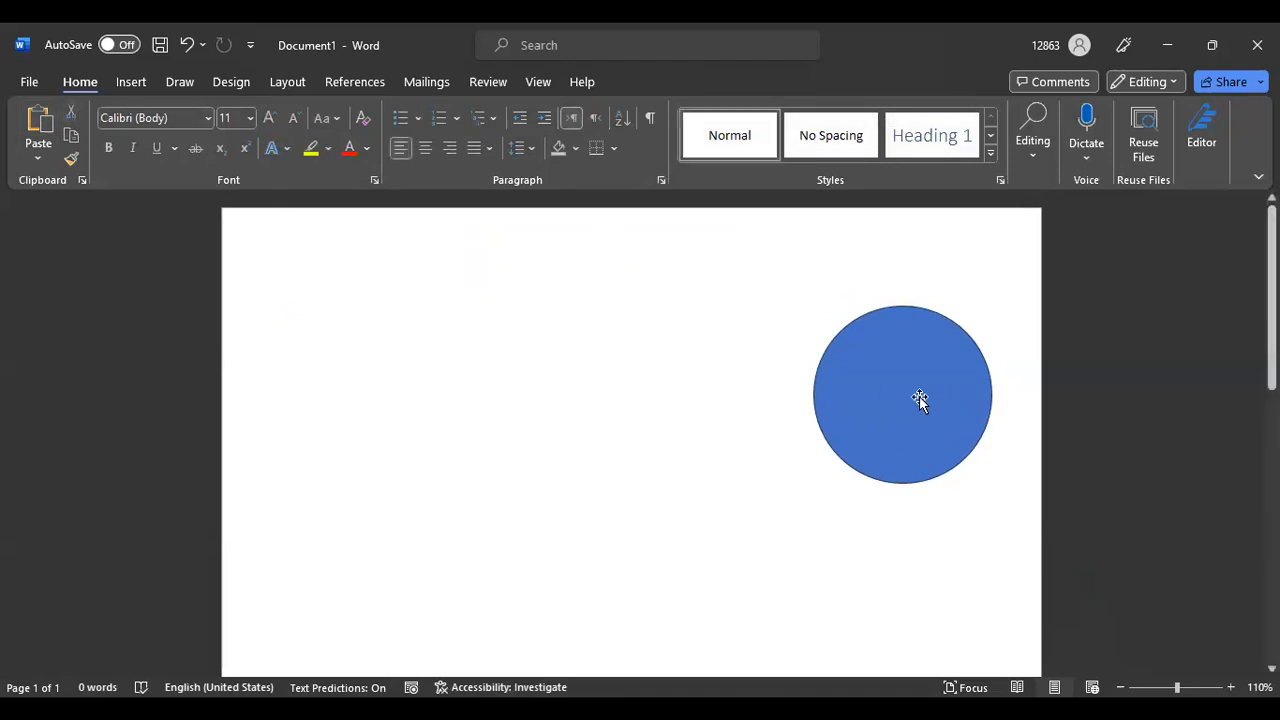
left_click(921, 395)
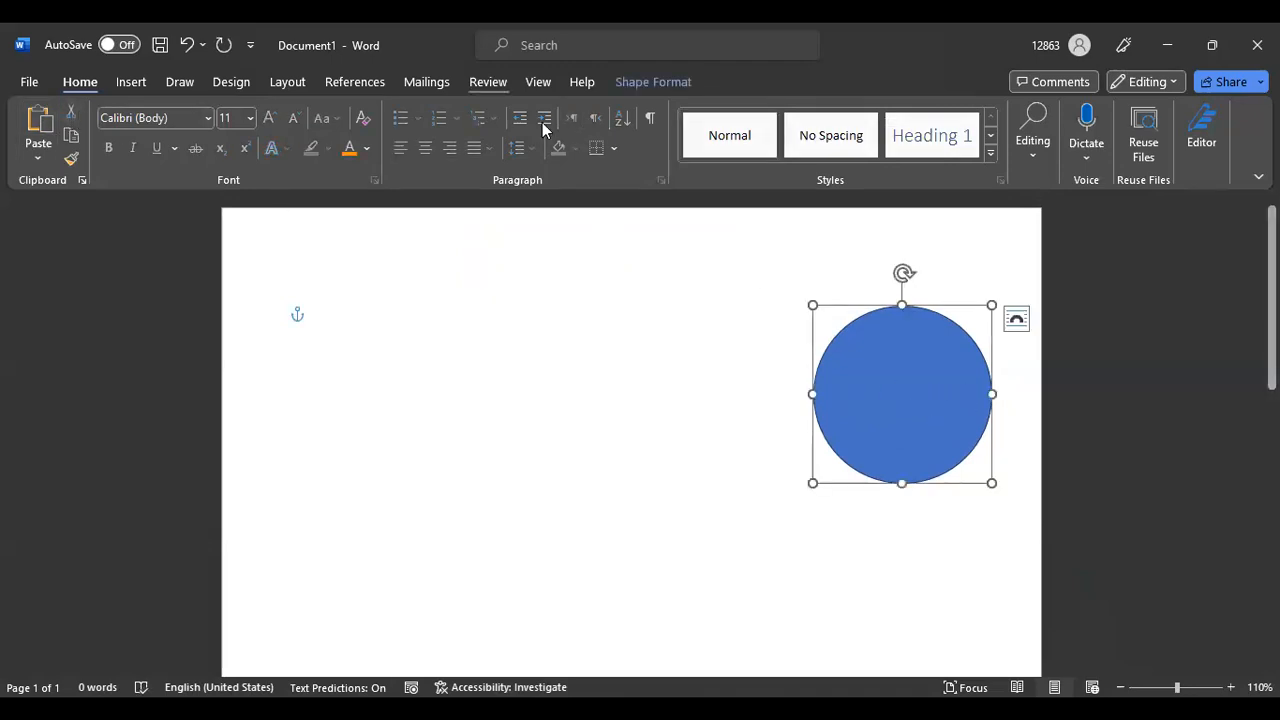
left_click(73, 113)
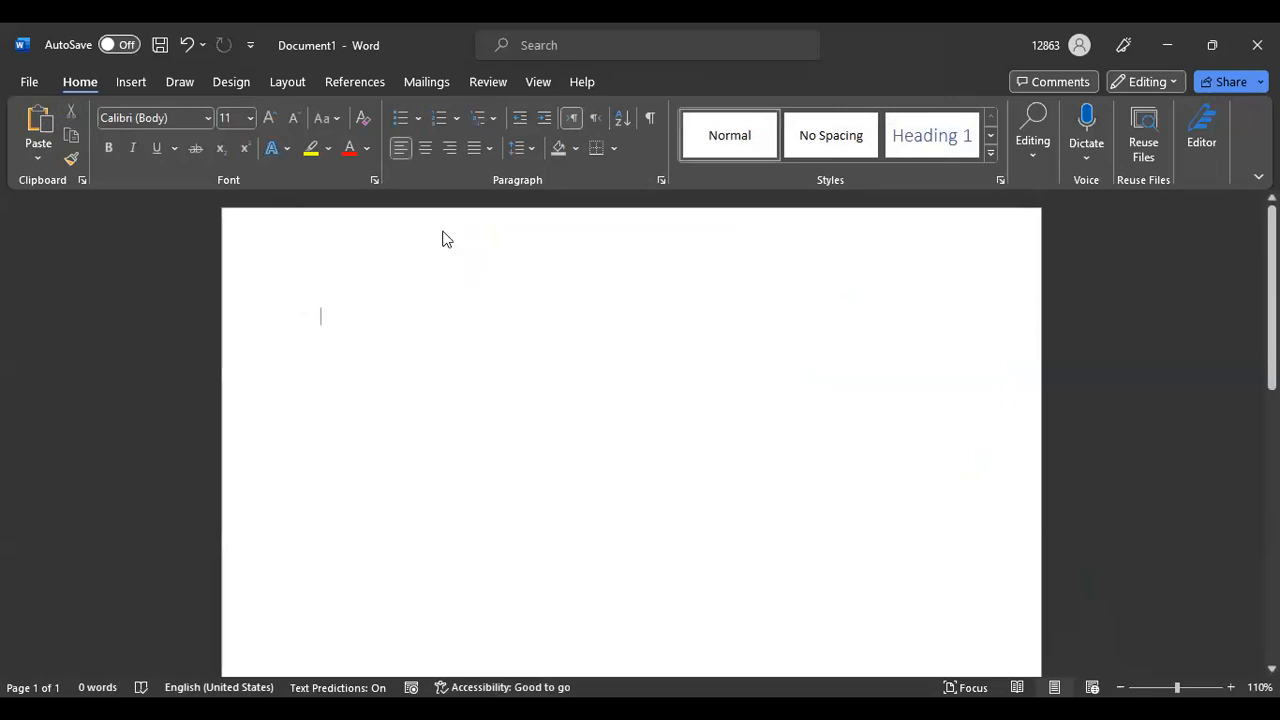
Browse the Insert, Draw and Design ribbon tabs
left_click(128, 84)
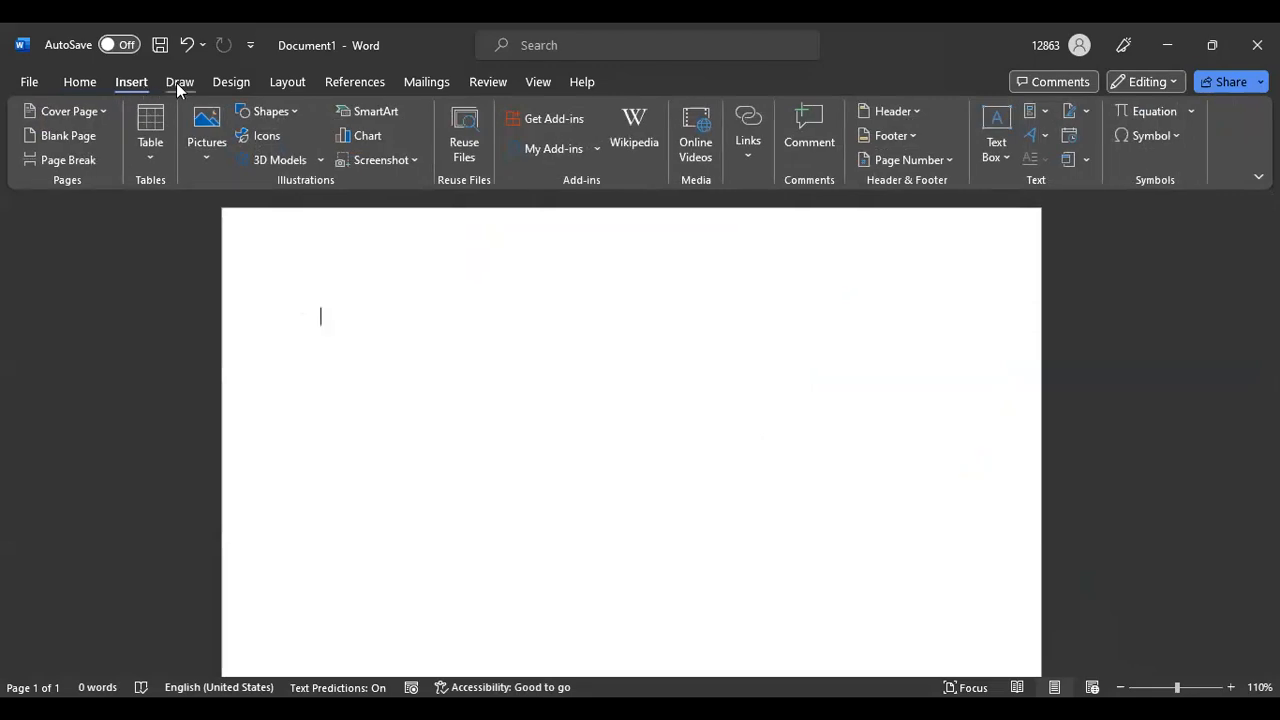
left_click(180, 84)
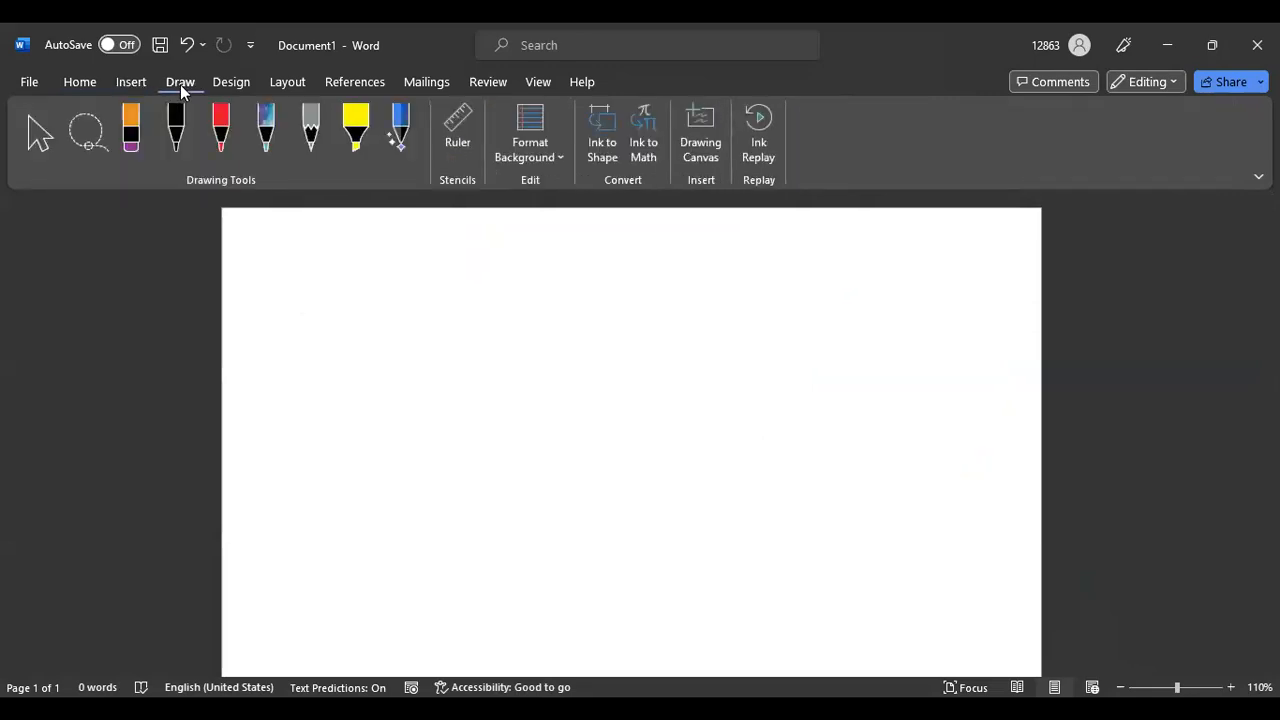
left_click(233, 86)
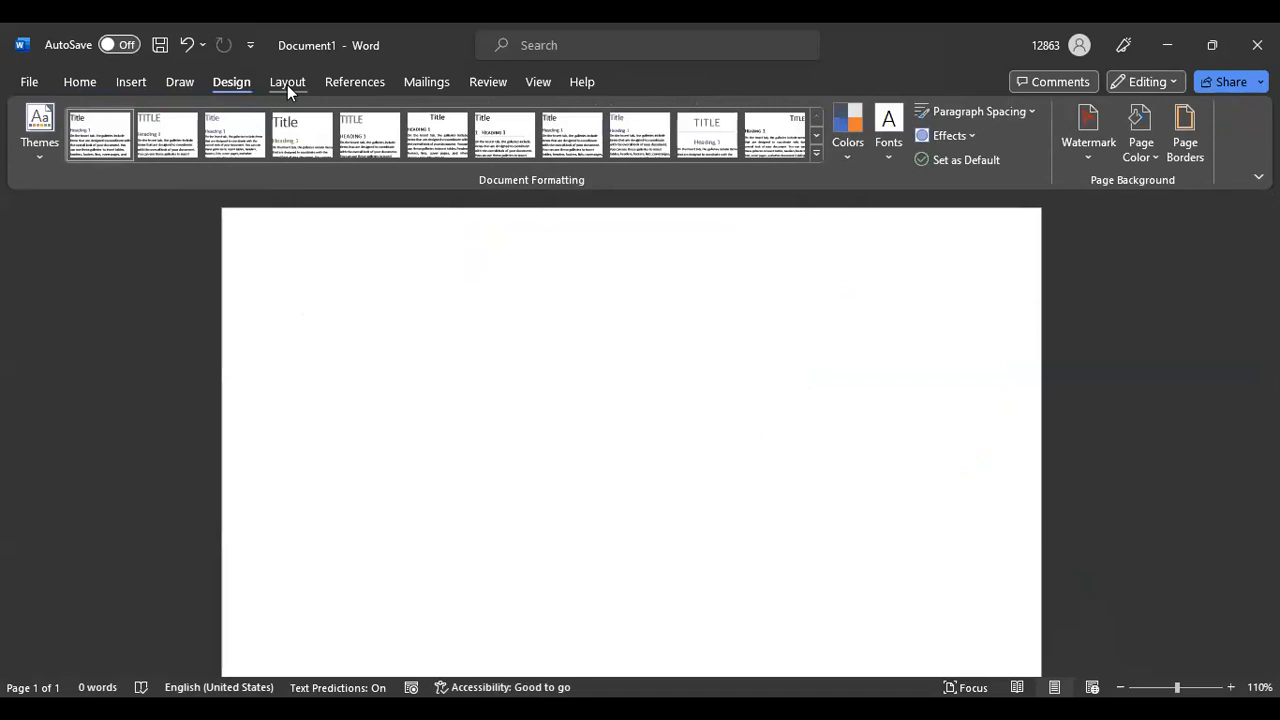
Look through the Layout and References tabs, scrolling the ribbon on to View
left_click(287, 85)
left_click(330, 86)
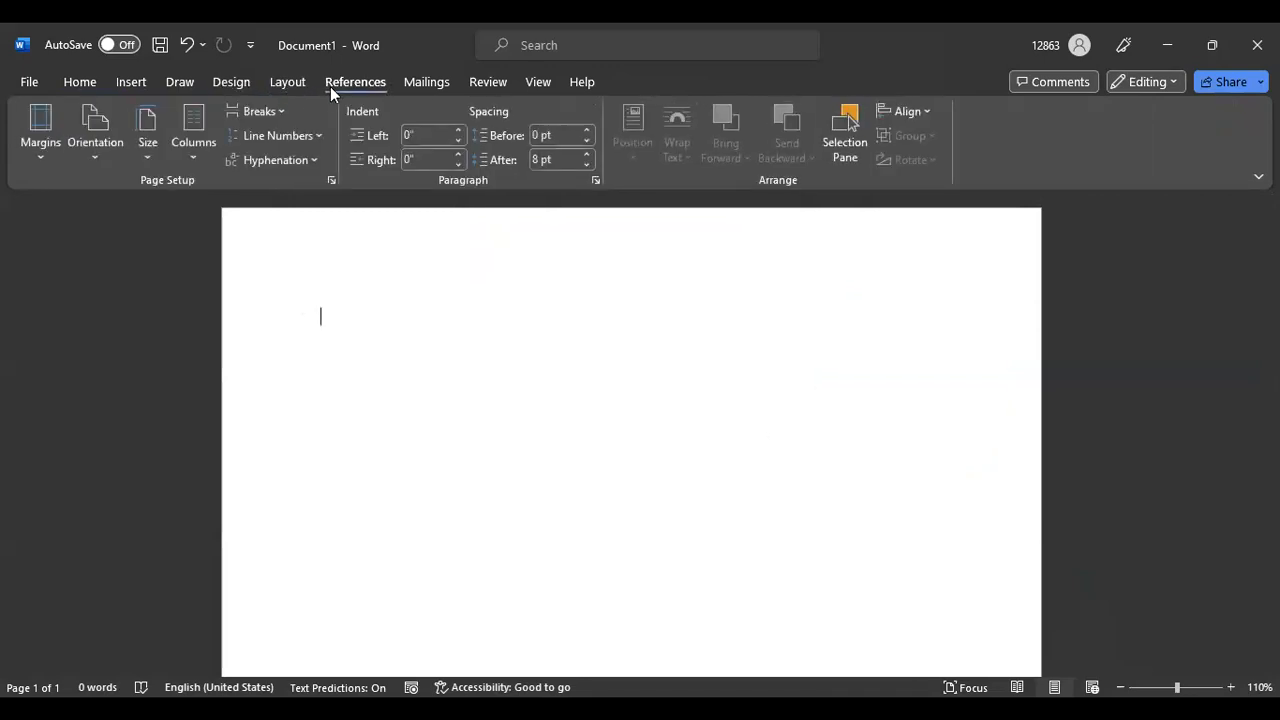
scroll(330, 86, "down", 1)
scroll(330, 86, "down", 2)
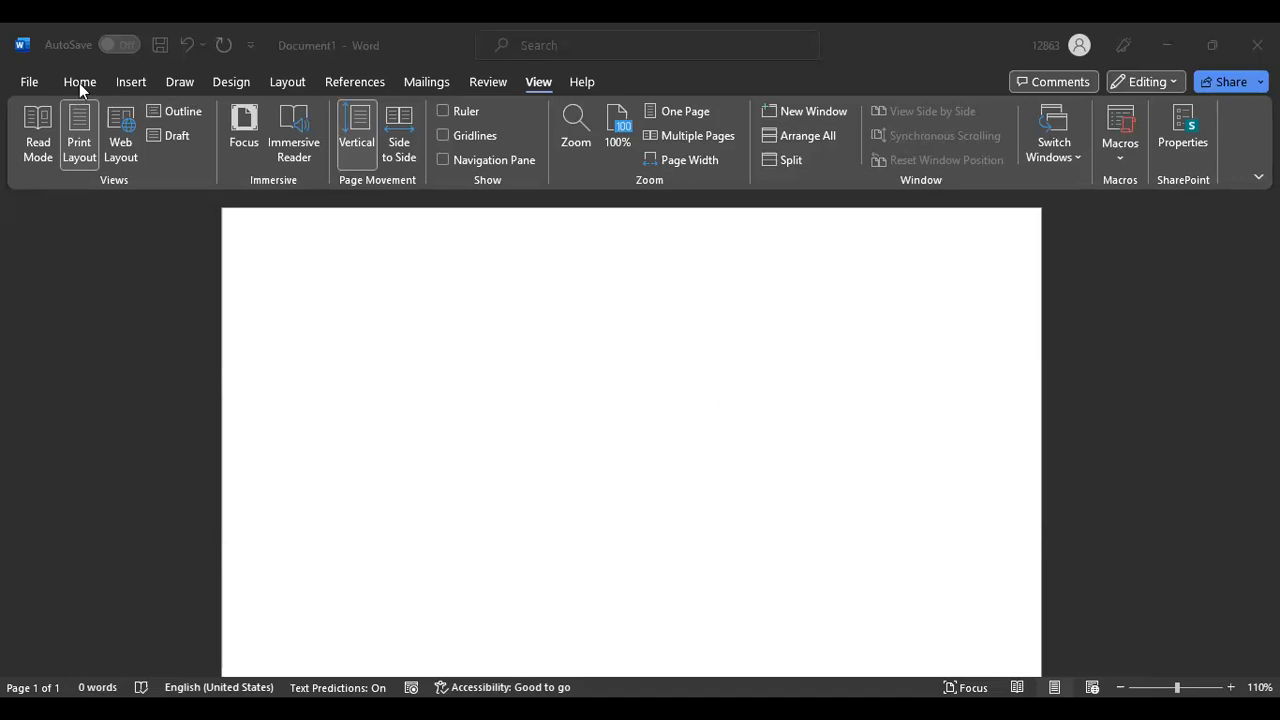
Switch the ribbon to the Insert tab with its table, picture and shape commands
left_click(129, 82)
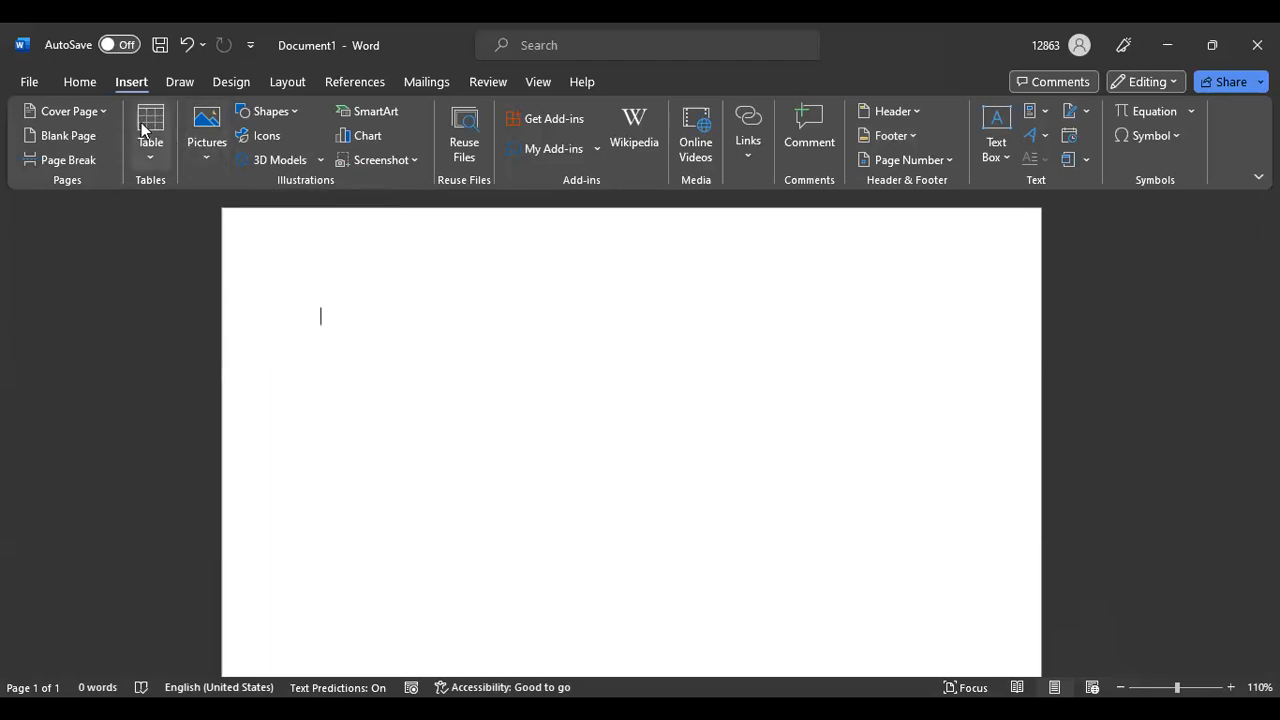
left_click(80, 82)
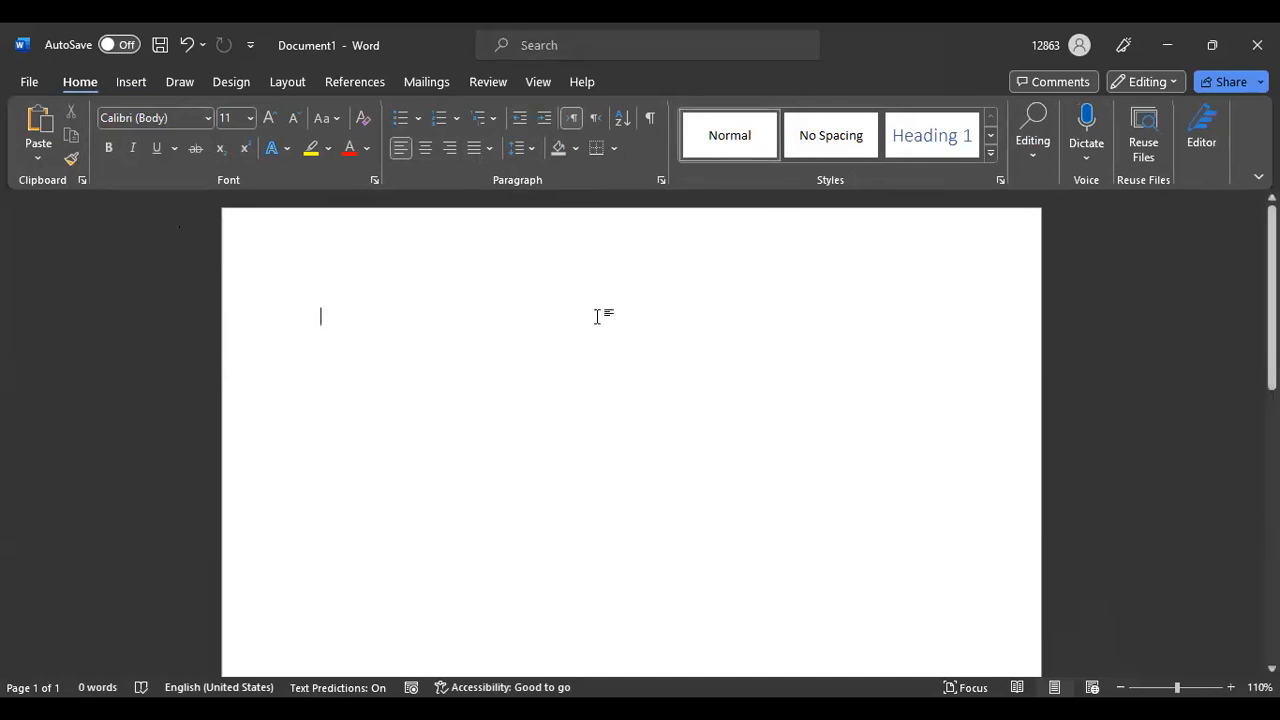
left_click(131, 81)
left_click(182, 81)
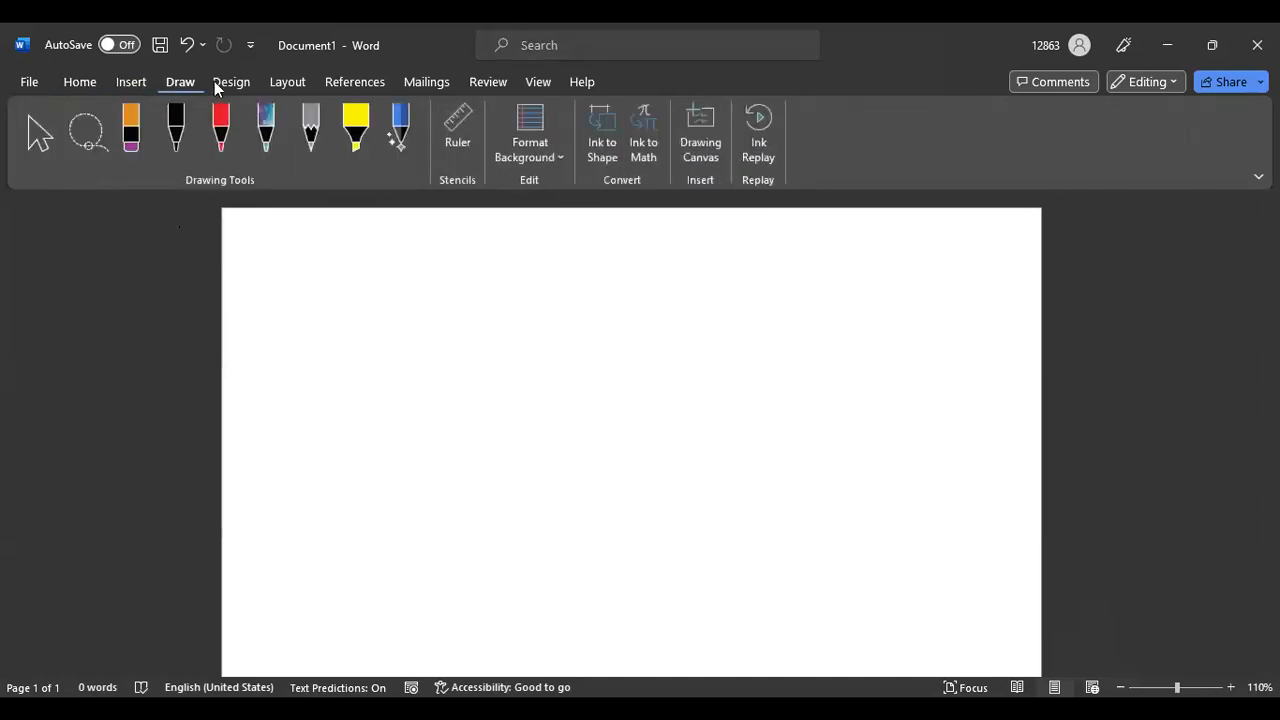
left_click(231, 83)
left_click(288, 82)
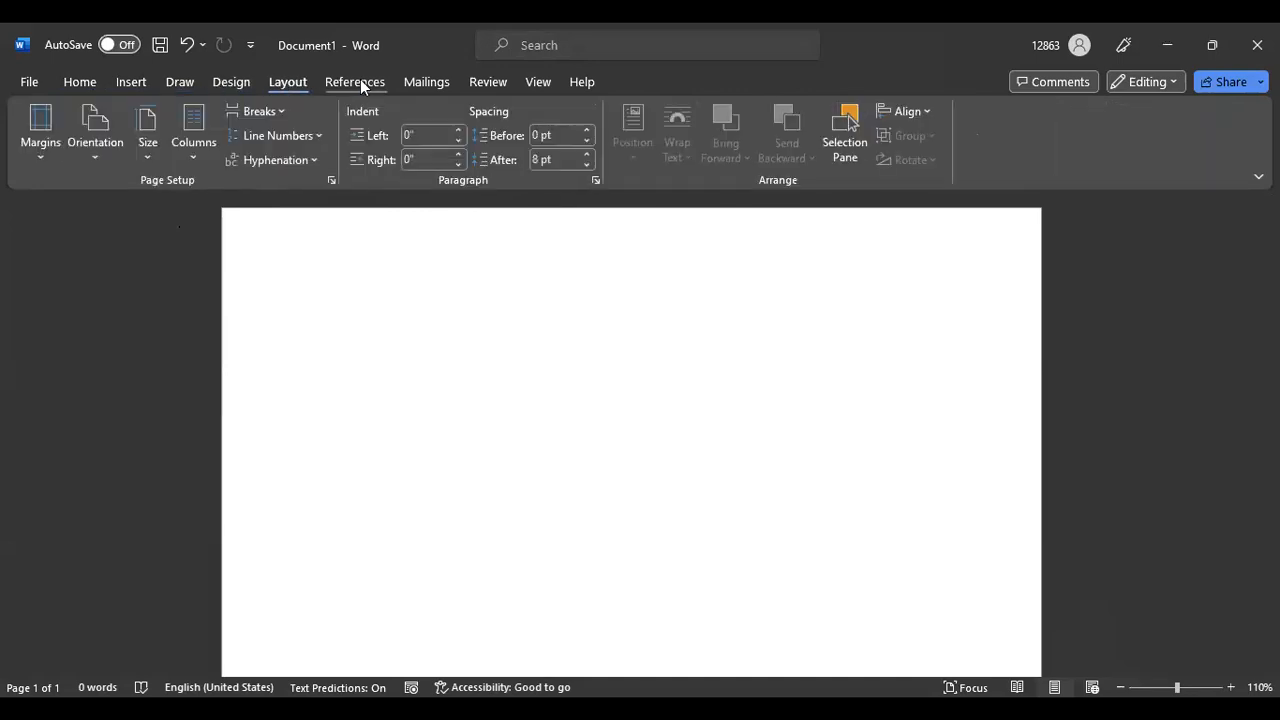
left_click(360, 81)
left_click(430, 81)
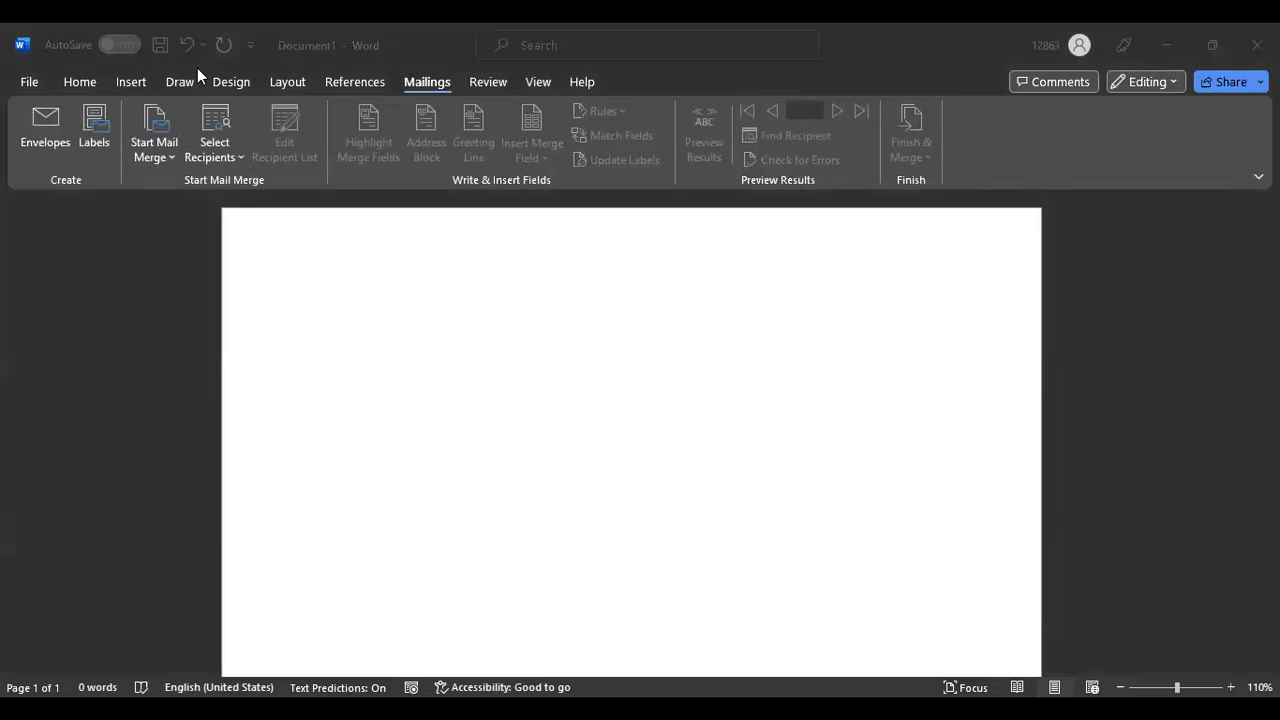
left_click(129, 82)
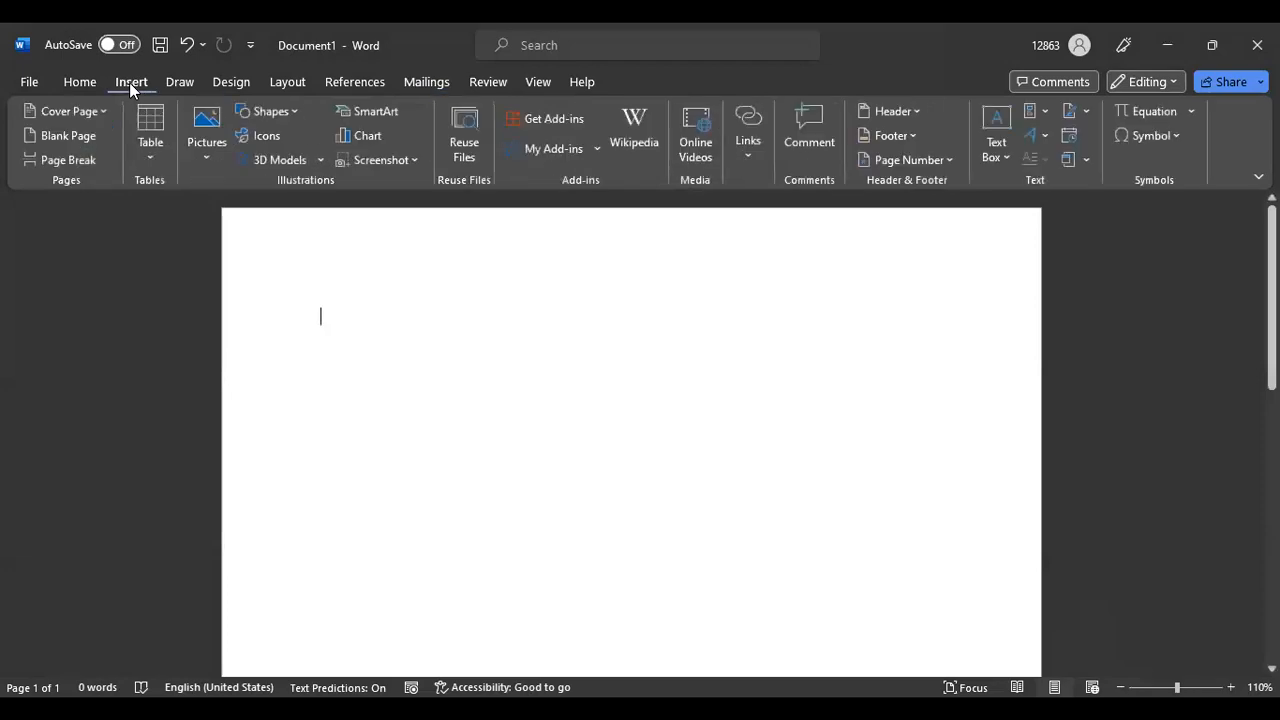
Insert an empty 4 x 8 table from the Table grid
left_click(151, 135)
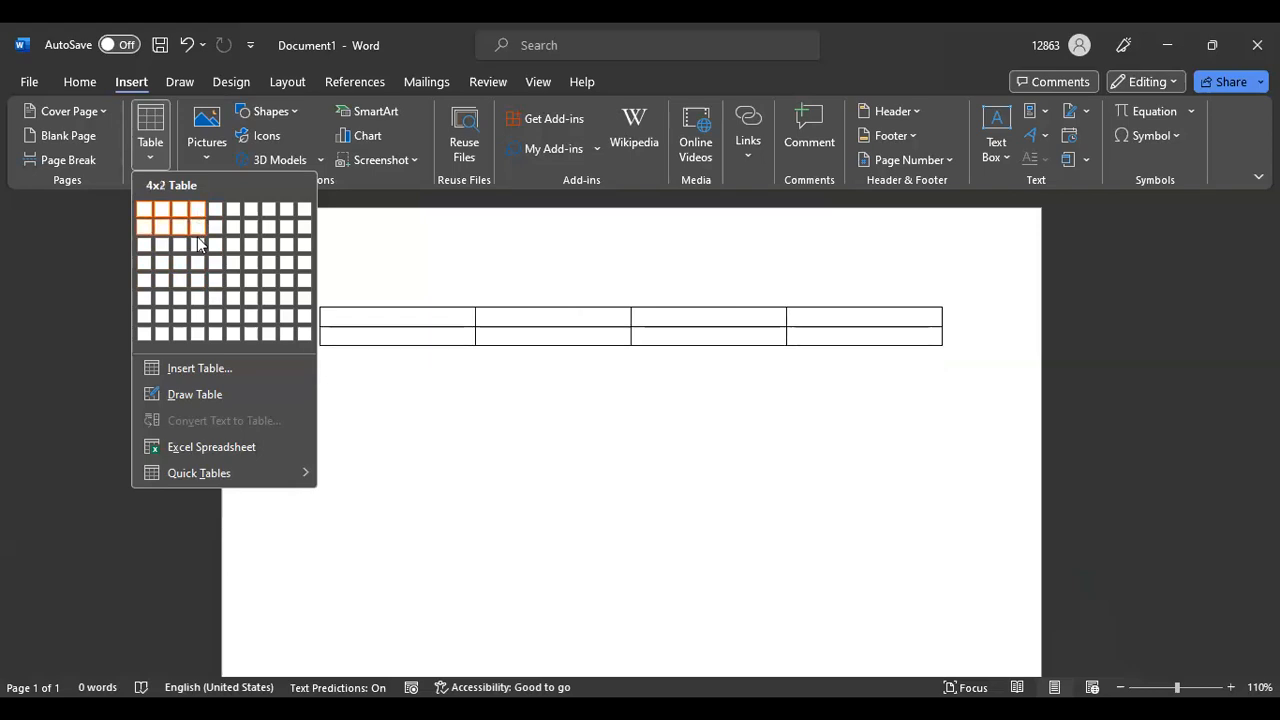
left_click(197, 330)
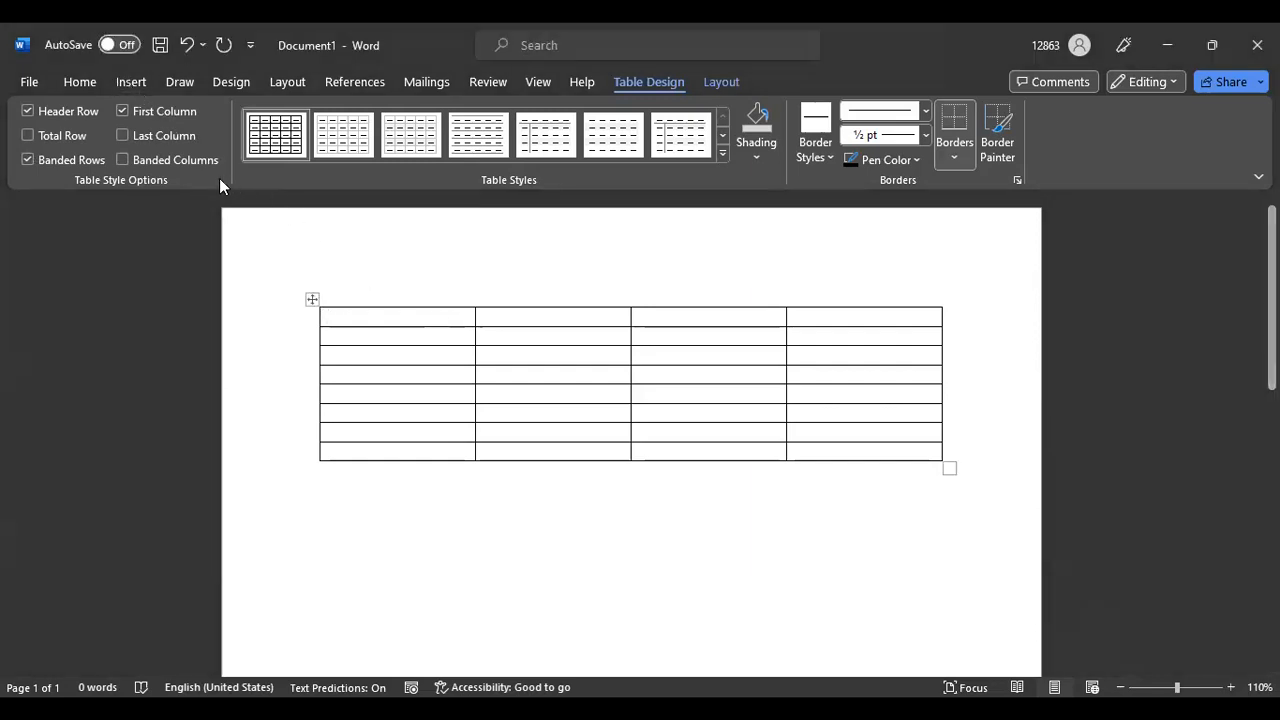
left_click(135, 86)
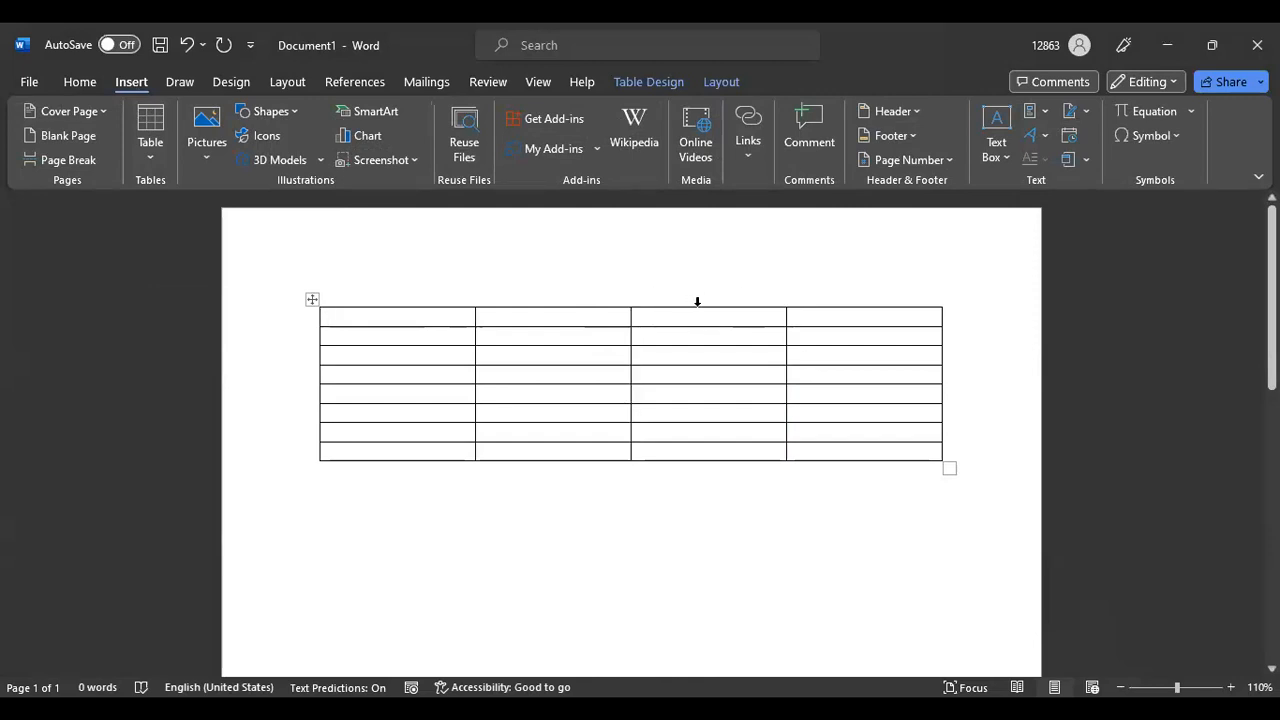
Undo the table and type 'The list of Name ID Number', correcting typos
left_click(185, 44)
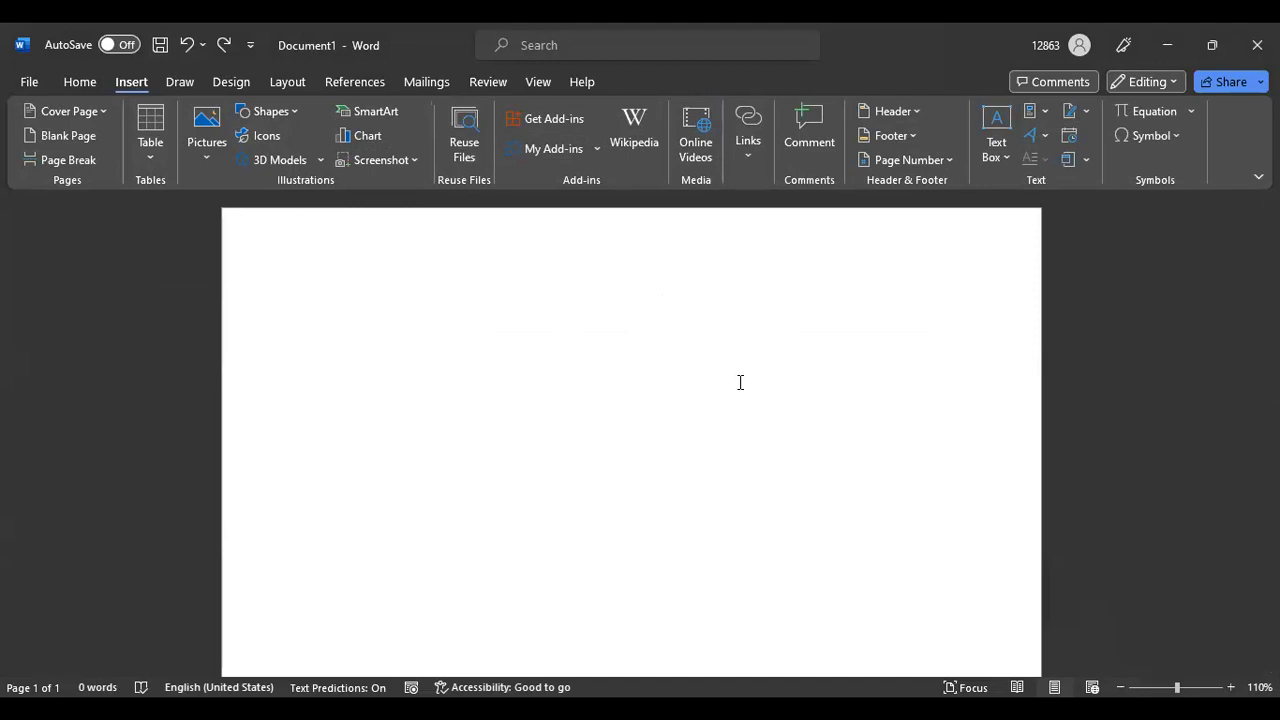
type("The list of Name")
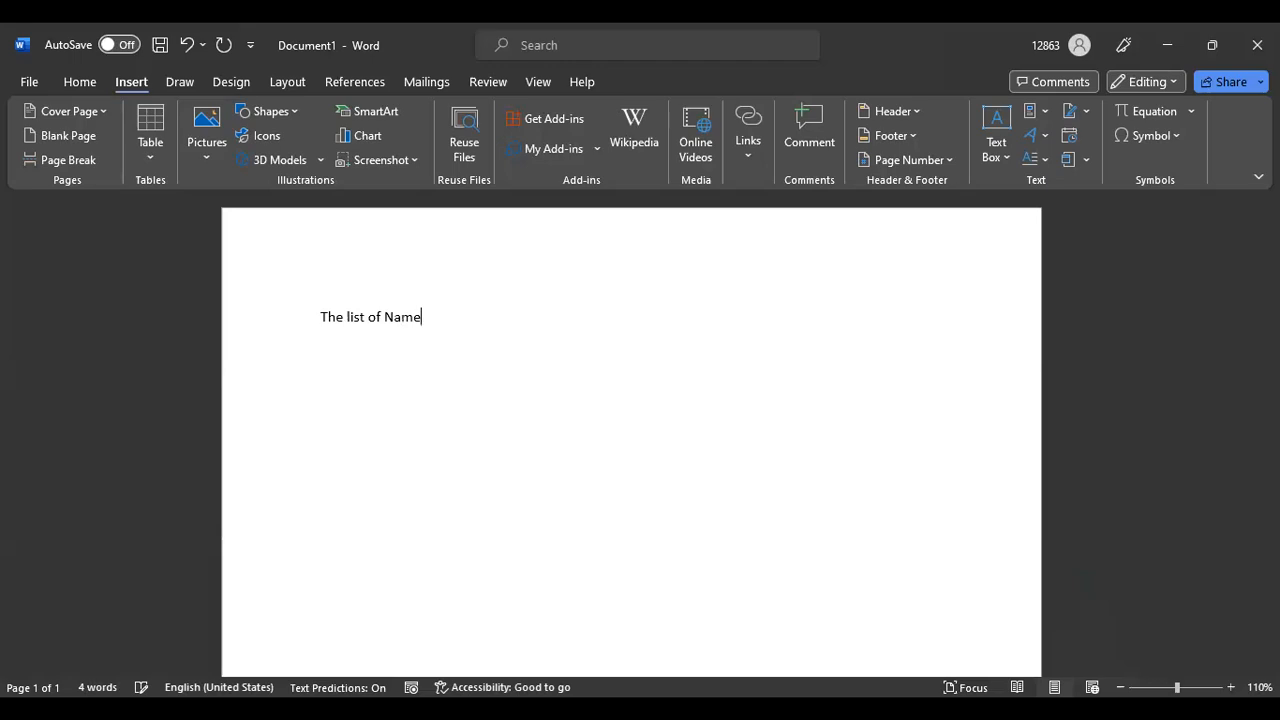
type(" I")
key("BackSpace")
type("D Ni")
key("BackSpace")
type("umber")
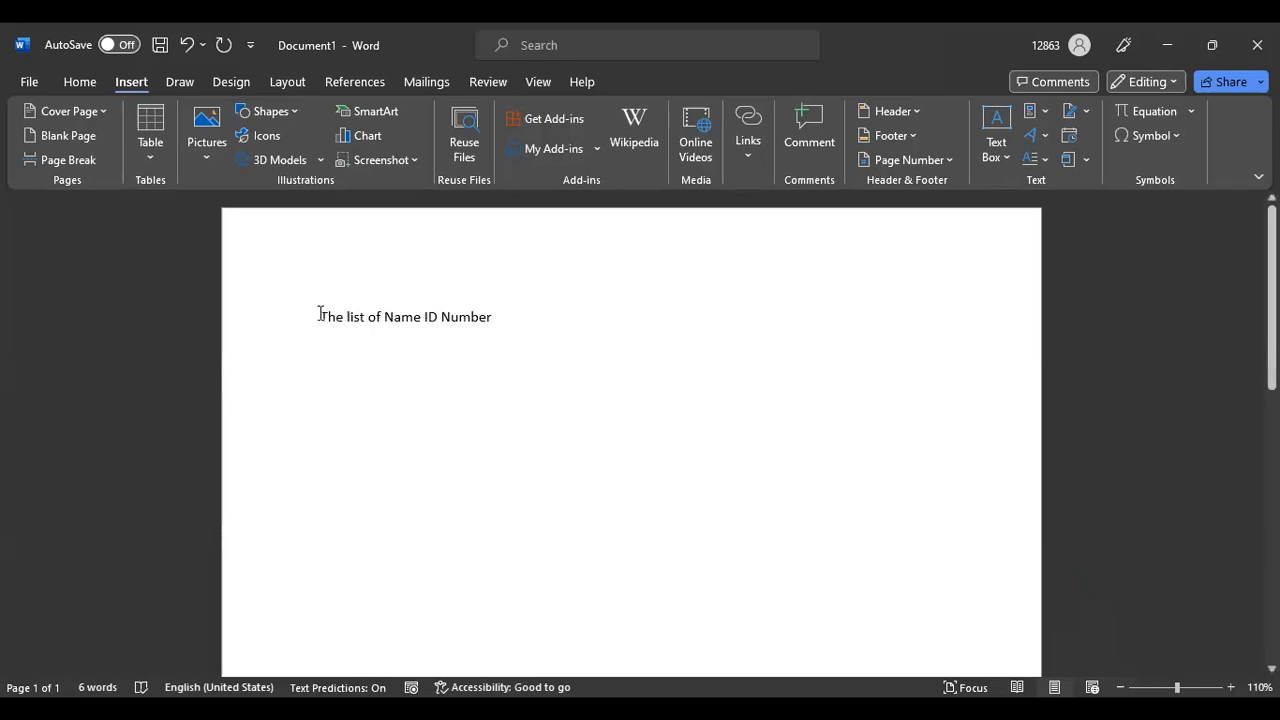
Make the heading centred, 18 pt, bold and underlined
left_click_drag(318, 315, 517, 318)
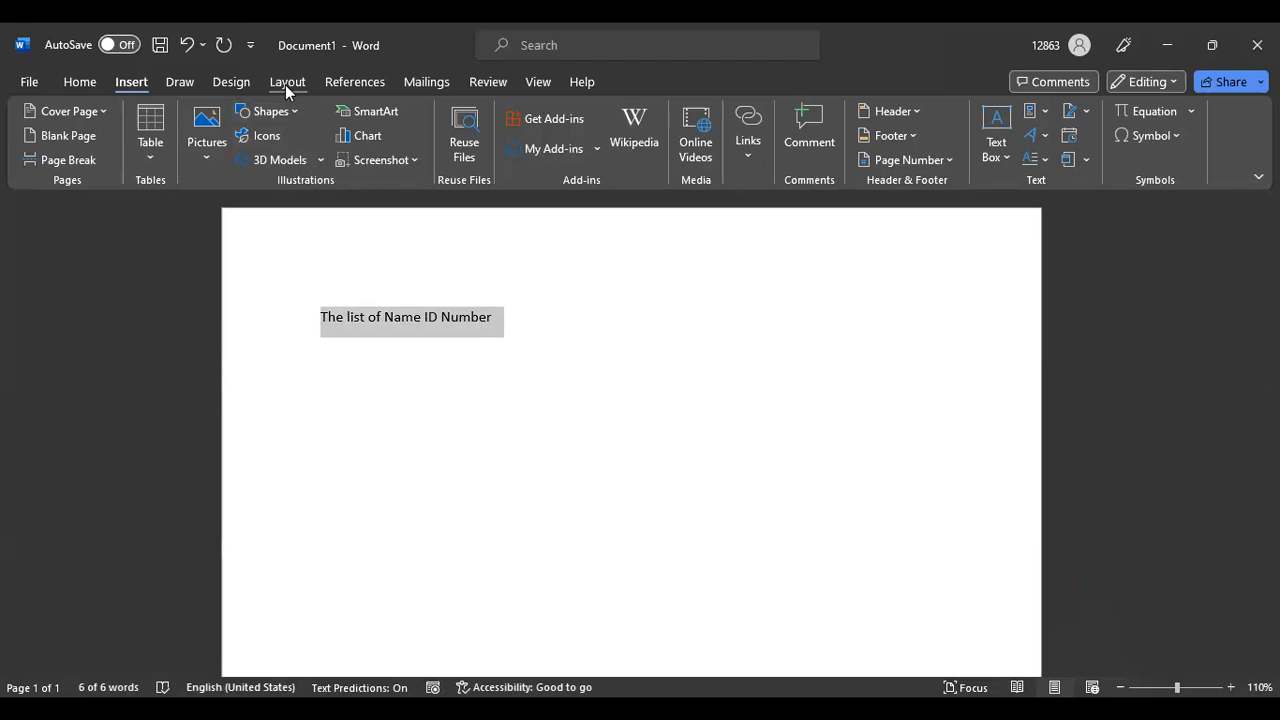
left_click(79, 83)
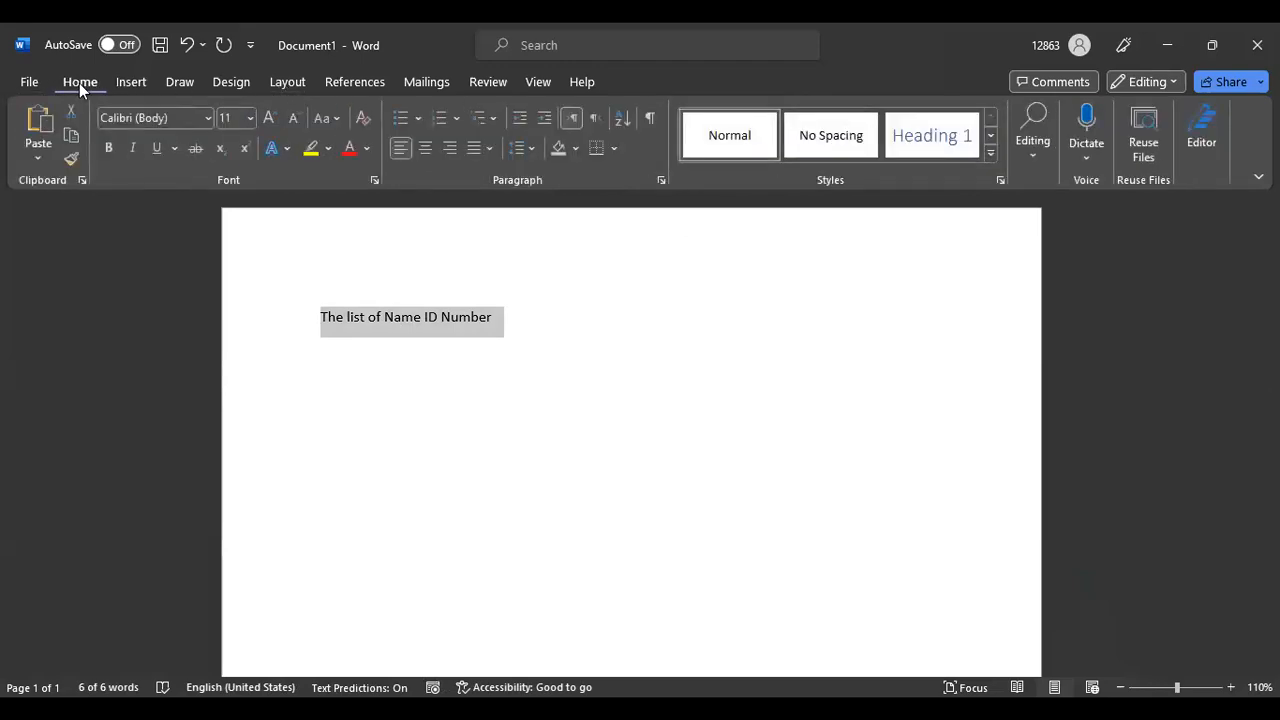
left_click(424, 148)
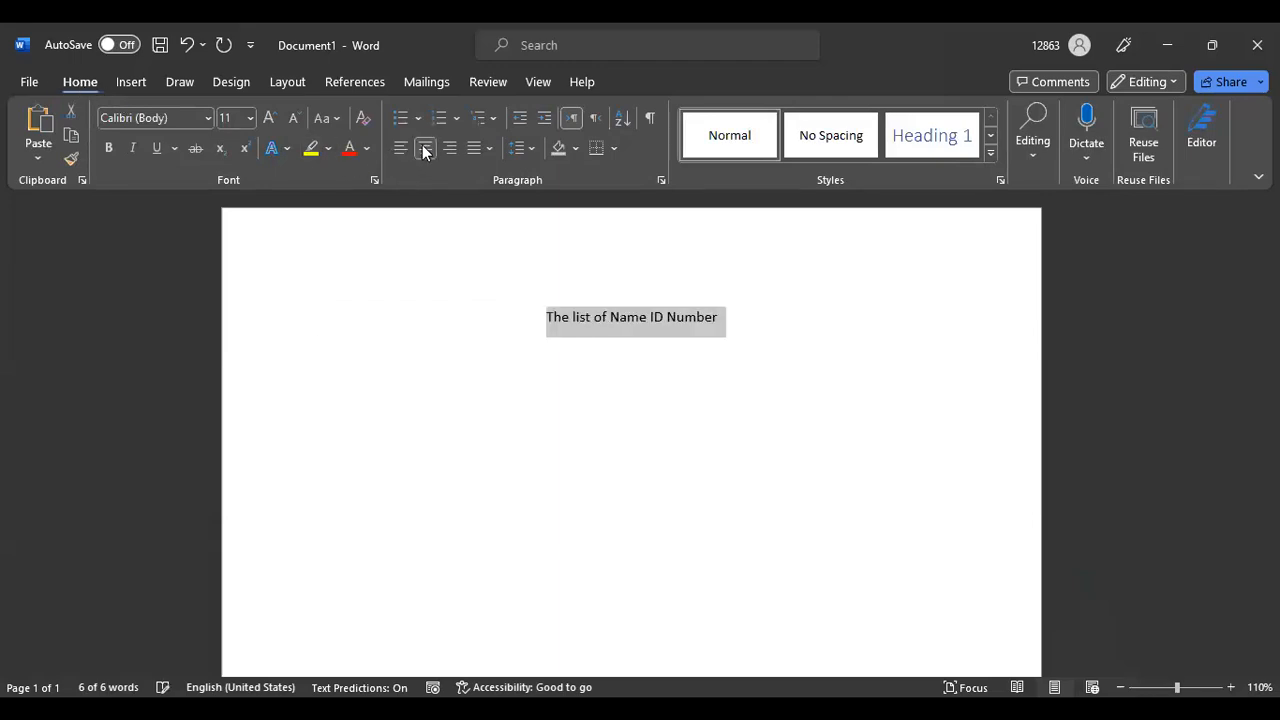
left_click(250, 118)
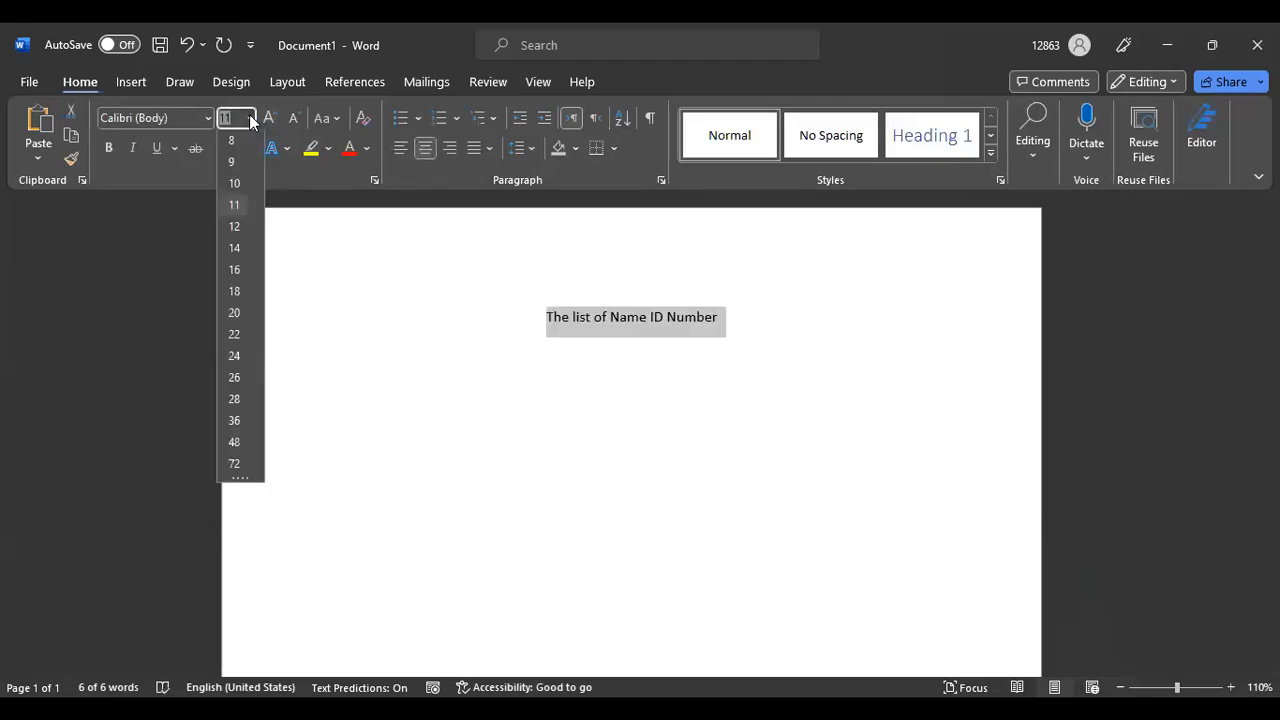
left_click(235, 294)
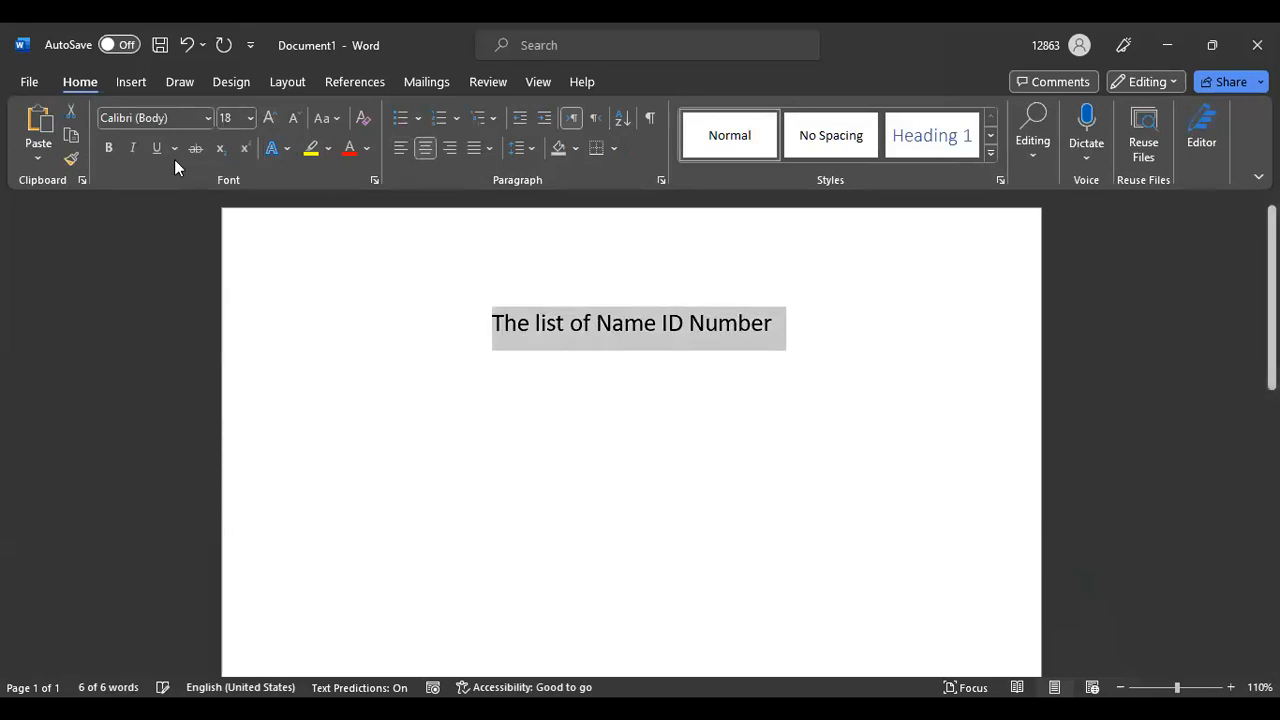
left_click(107, 148)
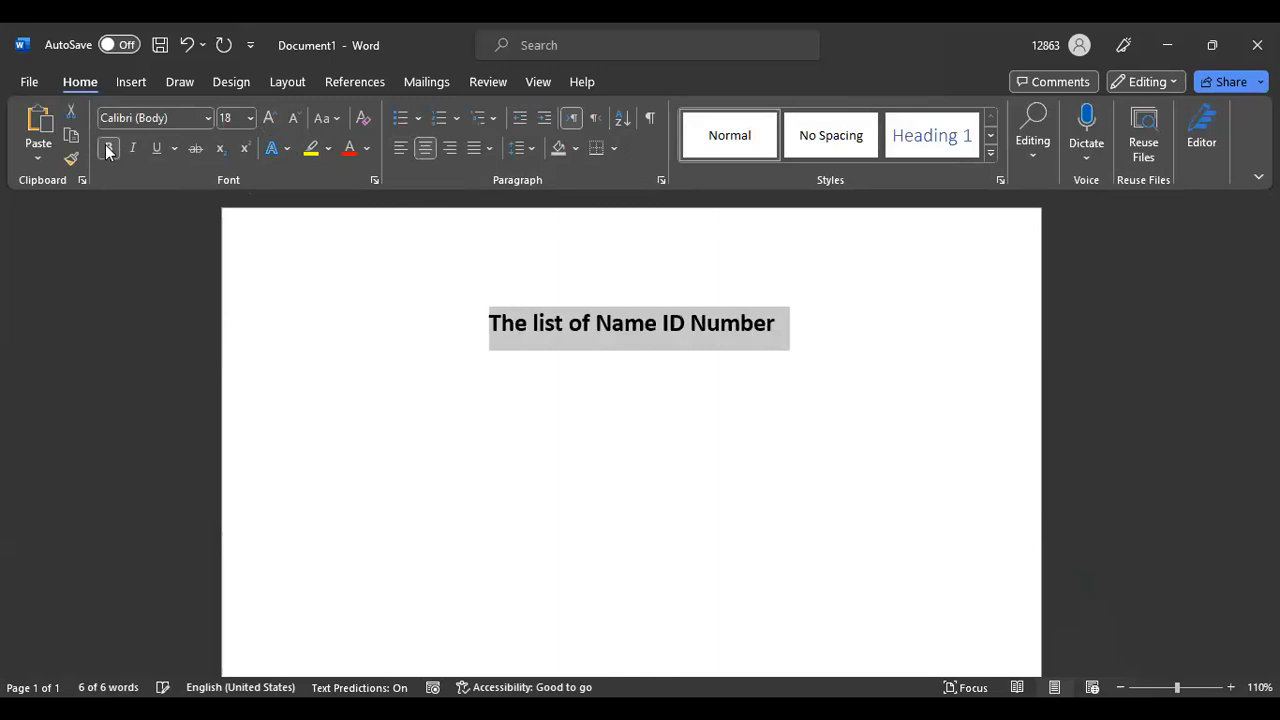
left_click(156, 148)
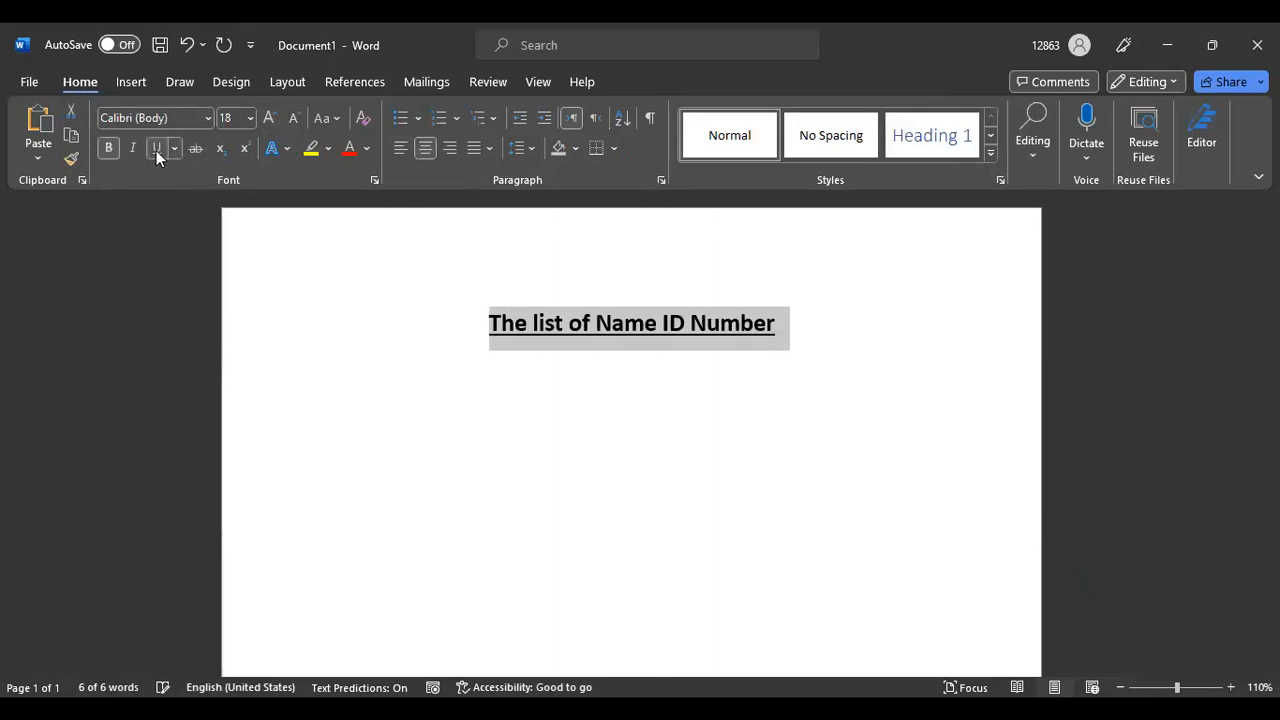
left_click(810, 331)
Change 'Name' to 'Names' and start a new line below the heading
key("Return")
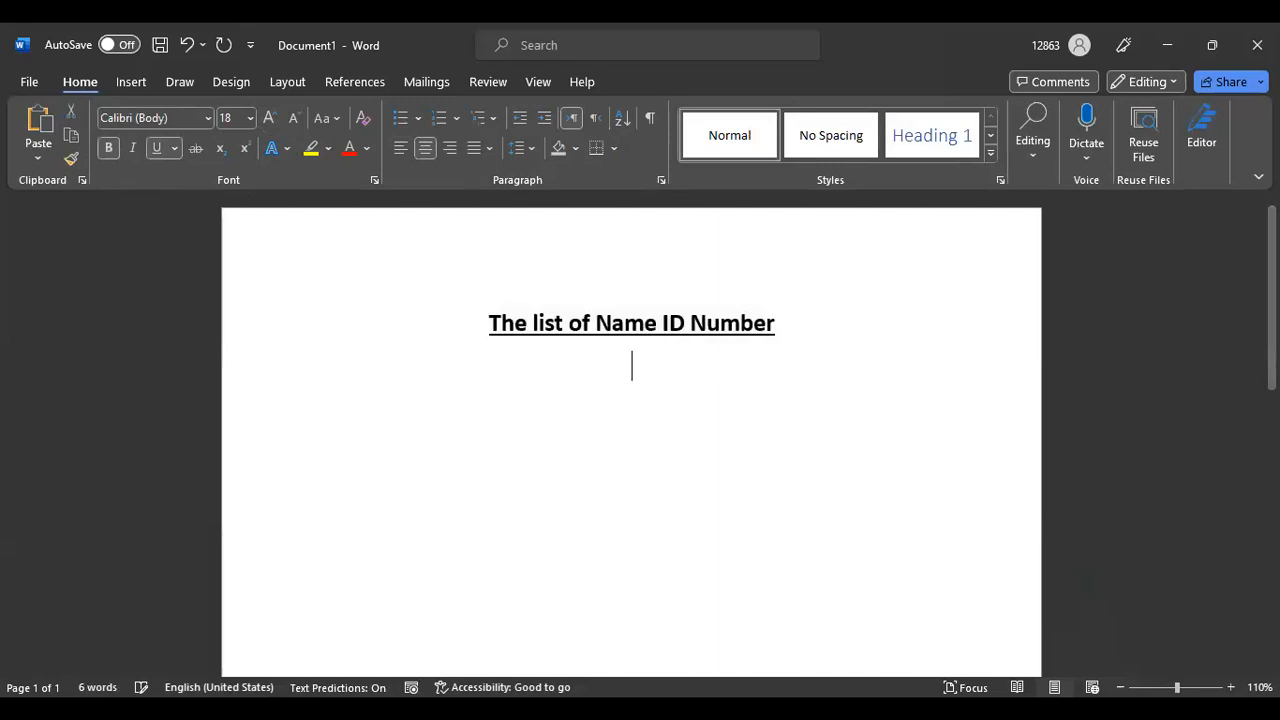
left_click(657, 323)
type("s")
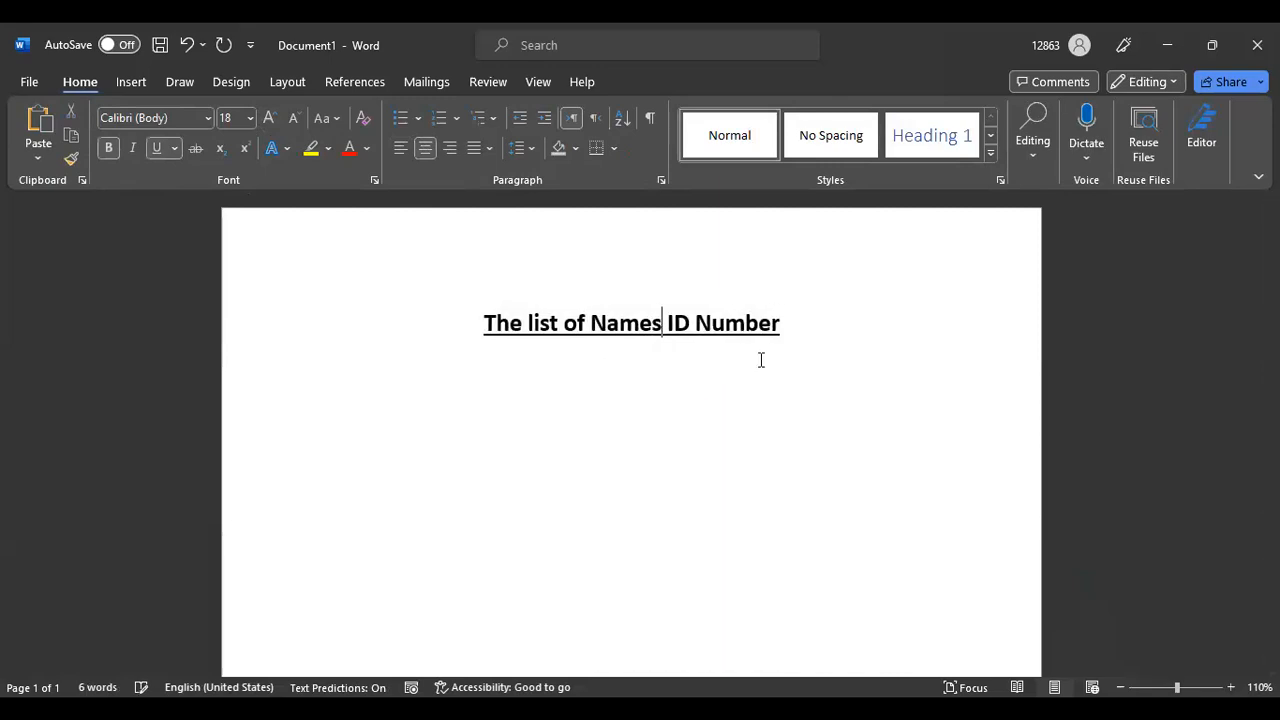
left_click(783, 323)
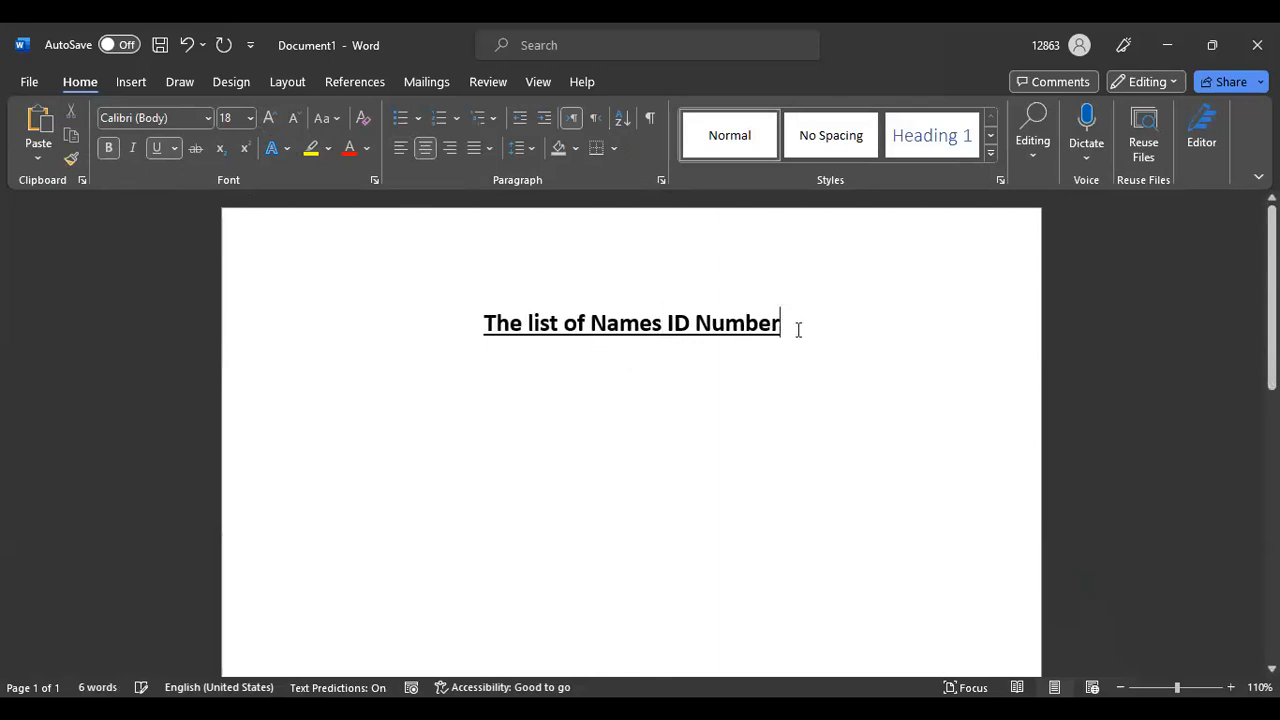
key("Return")
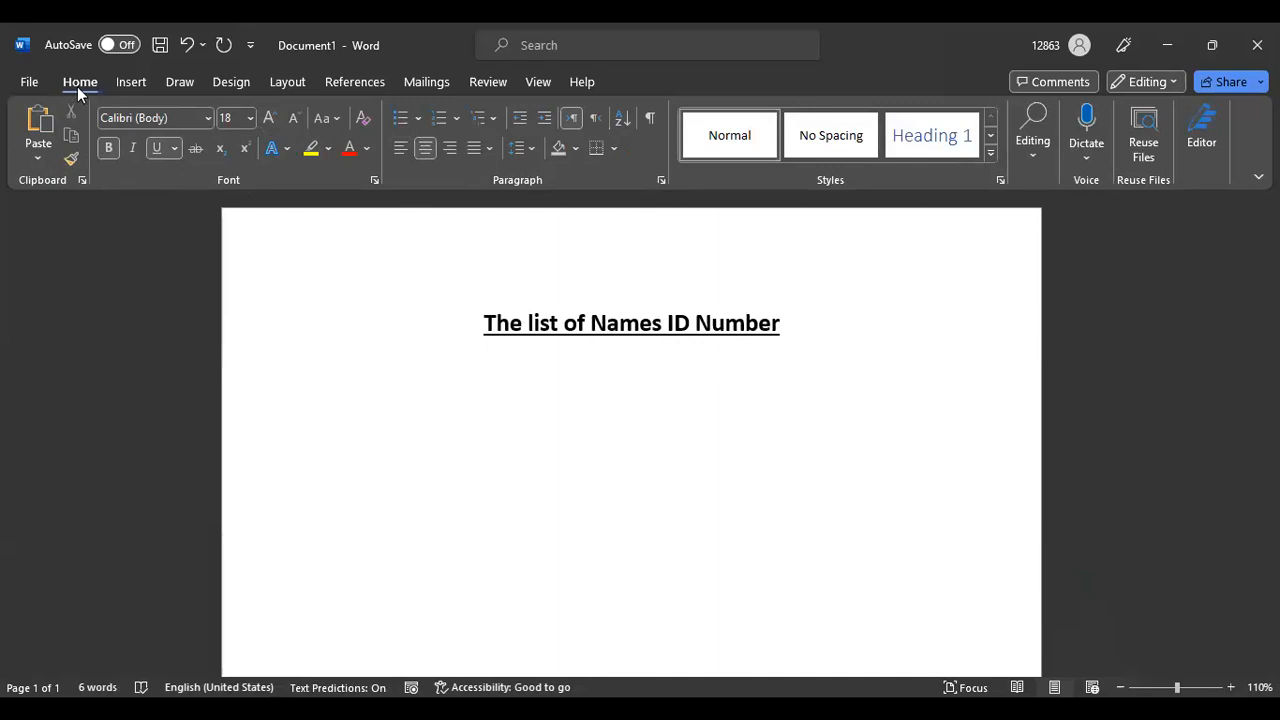
Insert a table of 4 columns and 4 rows through the Insert Table dialog
left_click(130, 81)
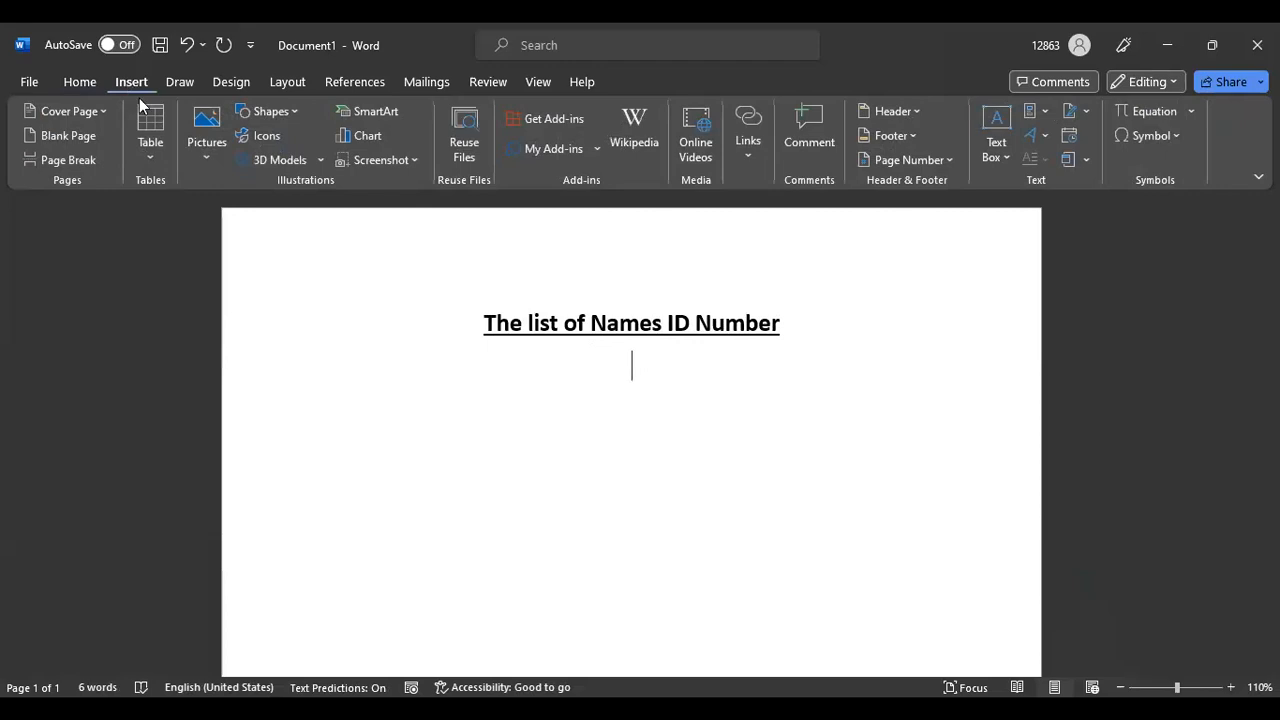
left_click(140, 157)
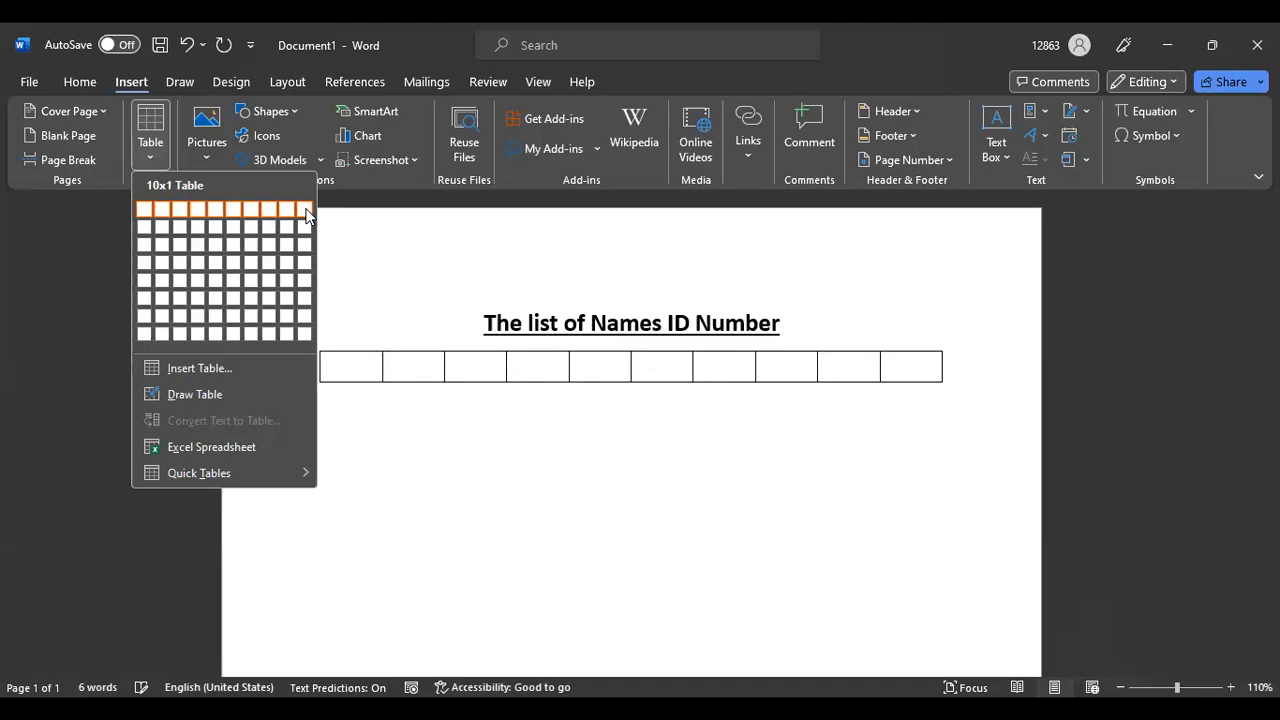
left_click(216, 366)
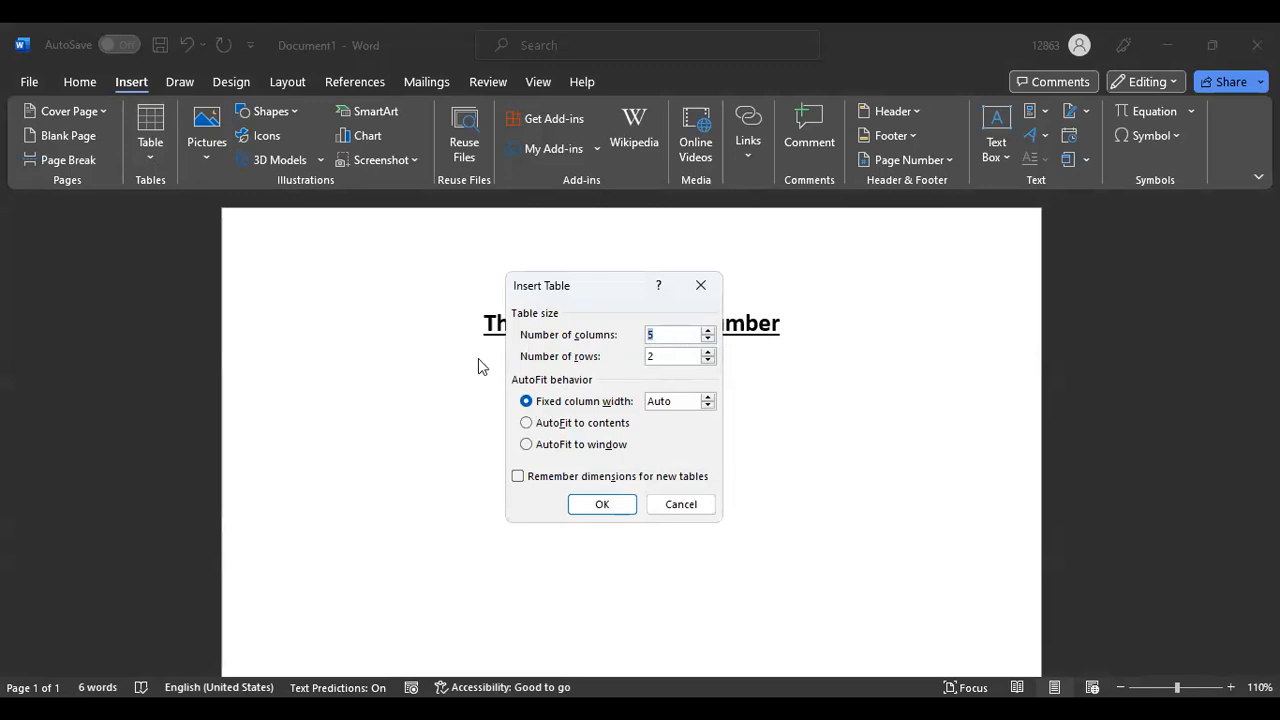
left_click(659, 335)
key("BackSpace")
type("4")
left_click(665, 357)
key("BackSpace")
type("4")
left_click(604, 507)
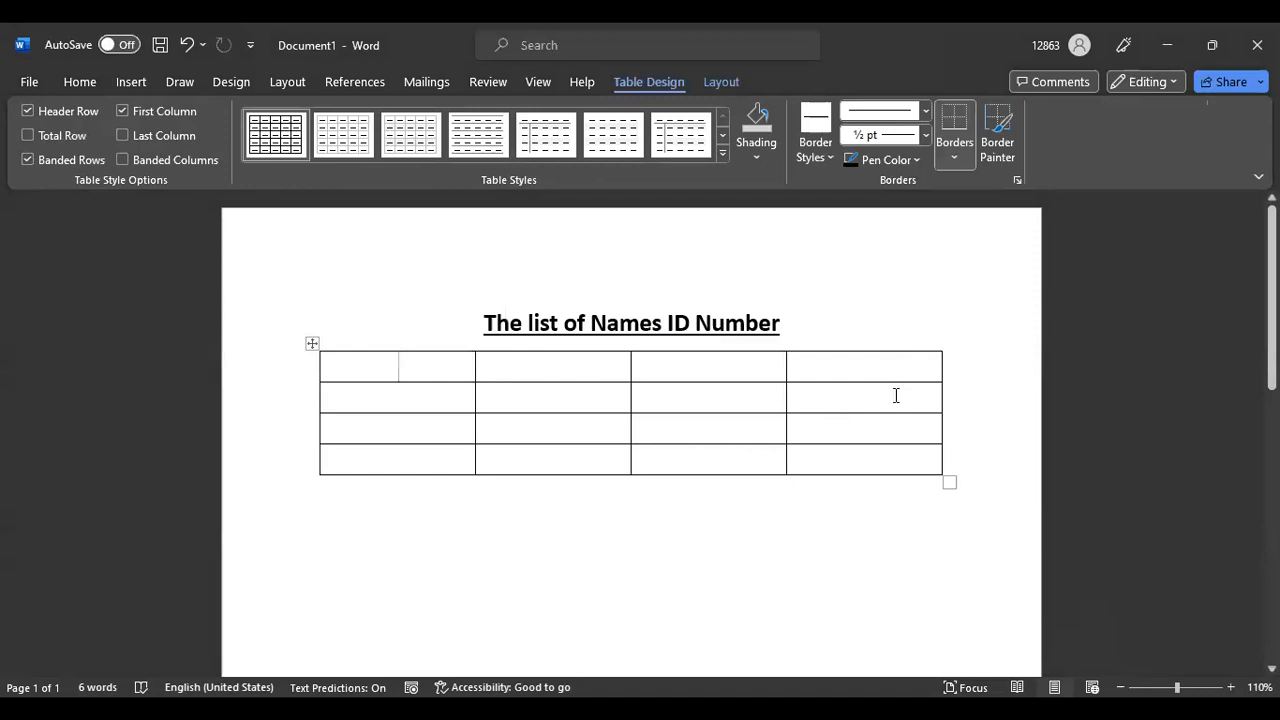
Undo the old table, insert a 4×4 table below the heading, and begin typing 'Nam'
left_click(186, 44)
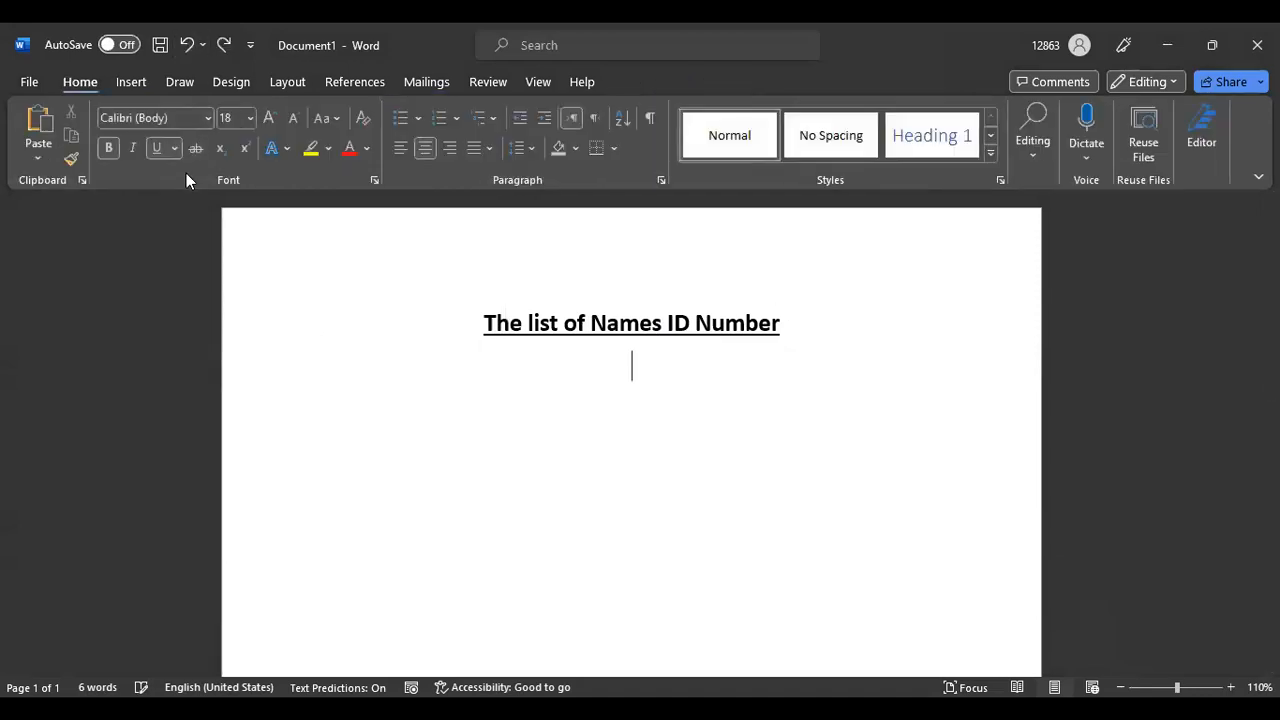
left_click(124, 83)
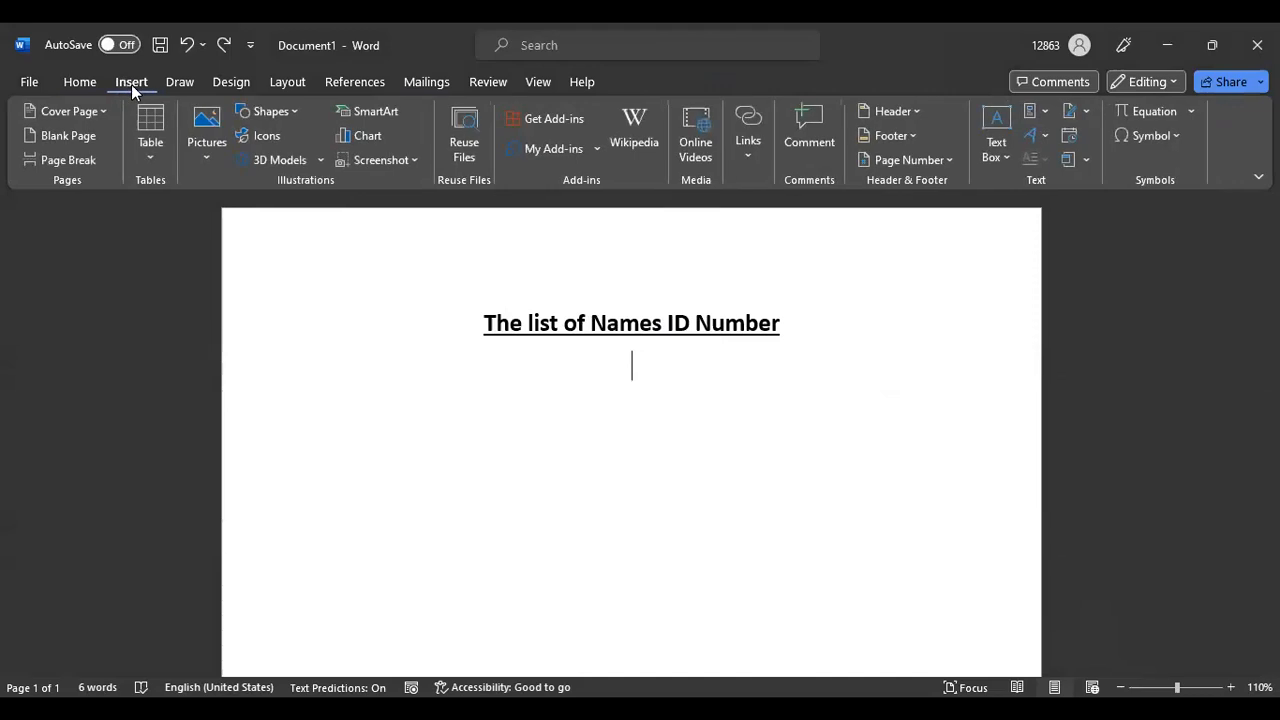
left_click(149, 119)
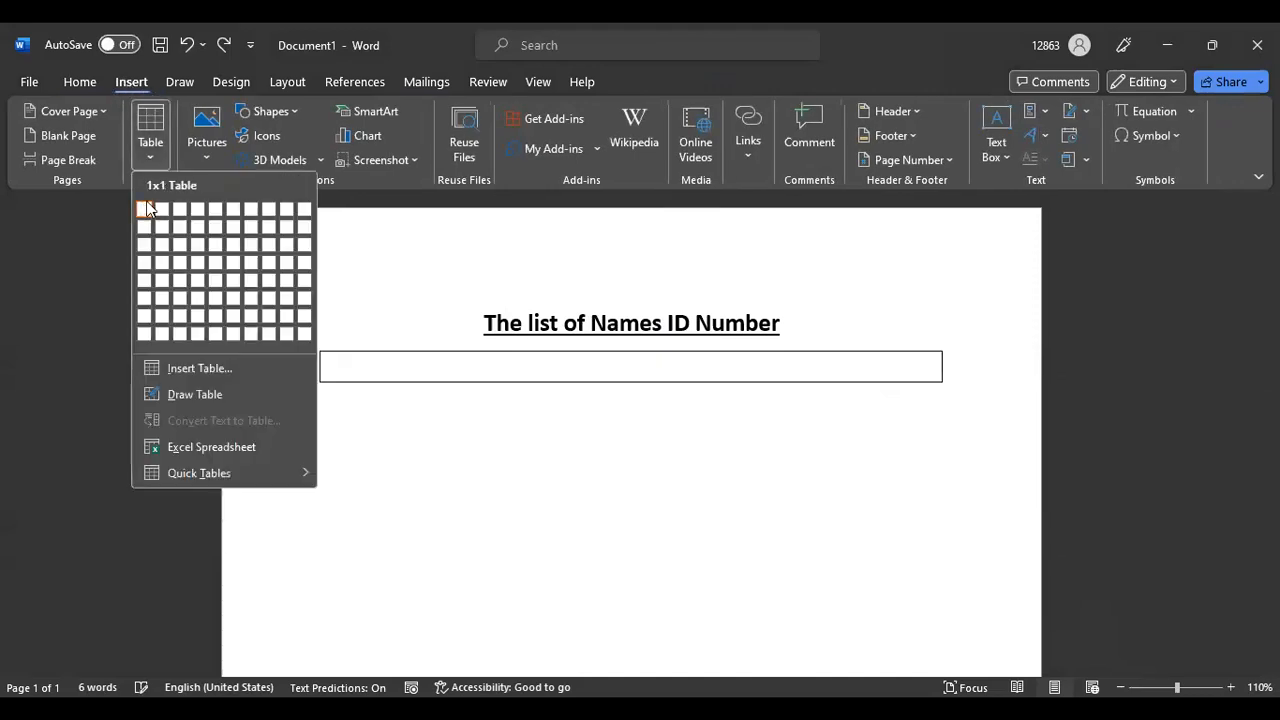
left_click(199, 266)
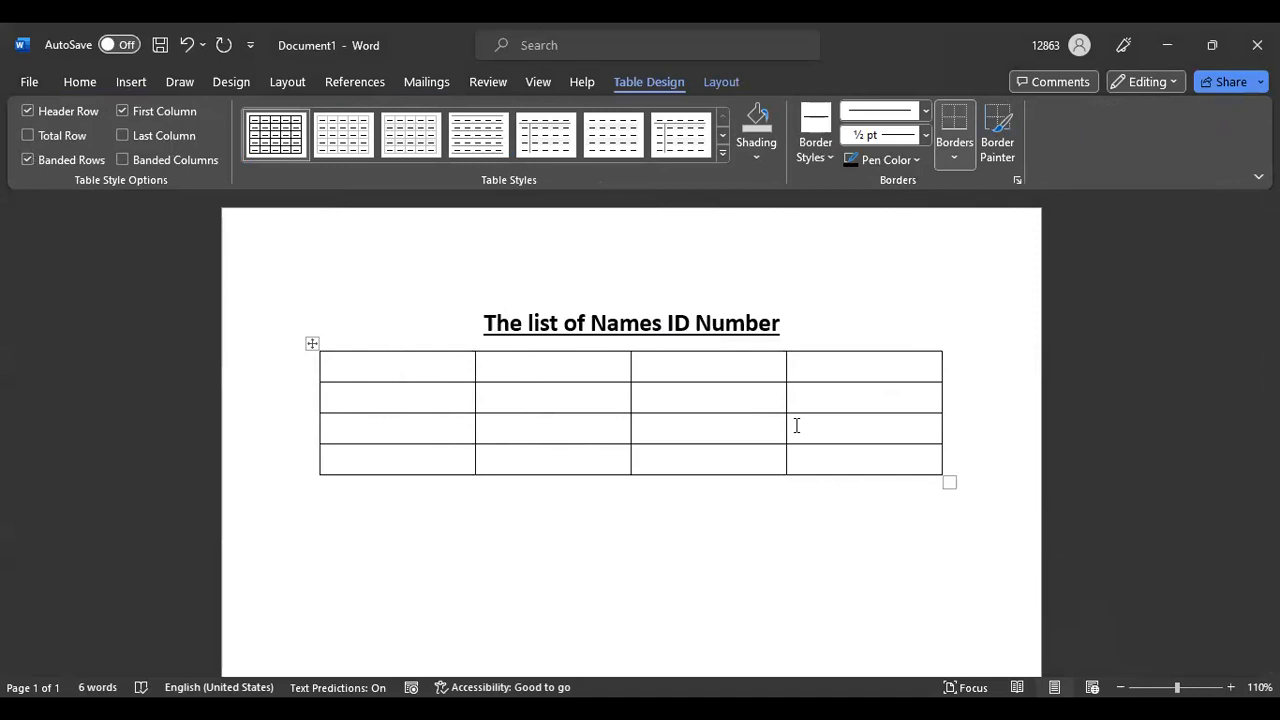
type("Nam")
Type 'Name' in the first header cell
key("BackSpace")
key("BackSpace")
left_click(73, 82)
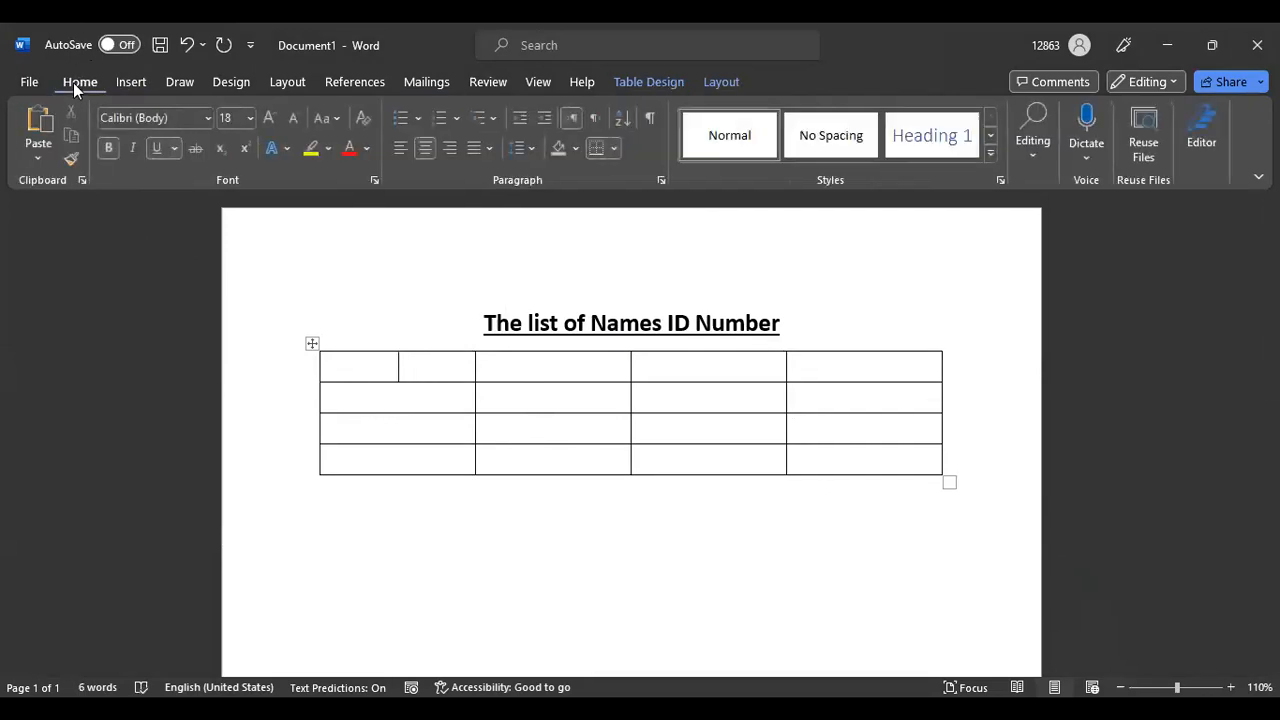
left_click(131, 83)
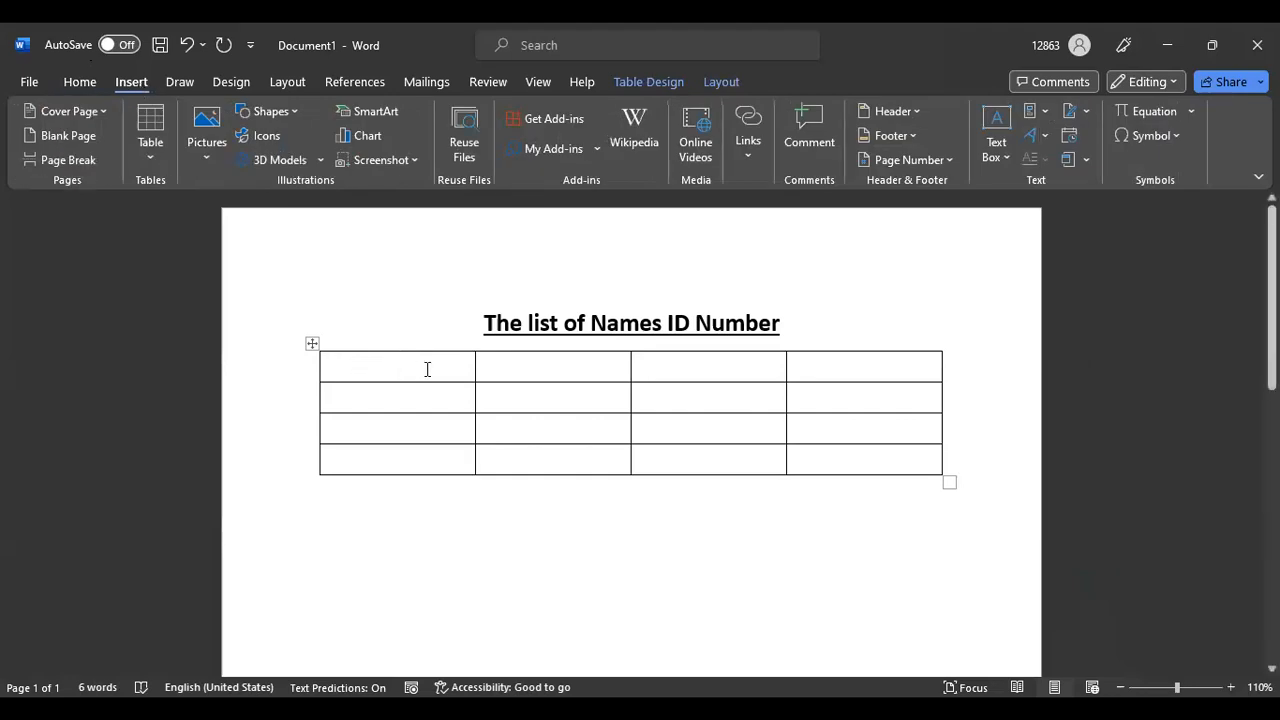
type("Name")
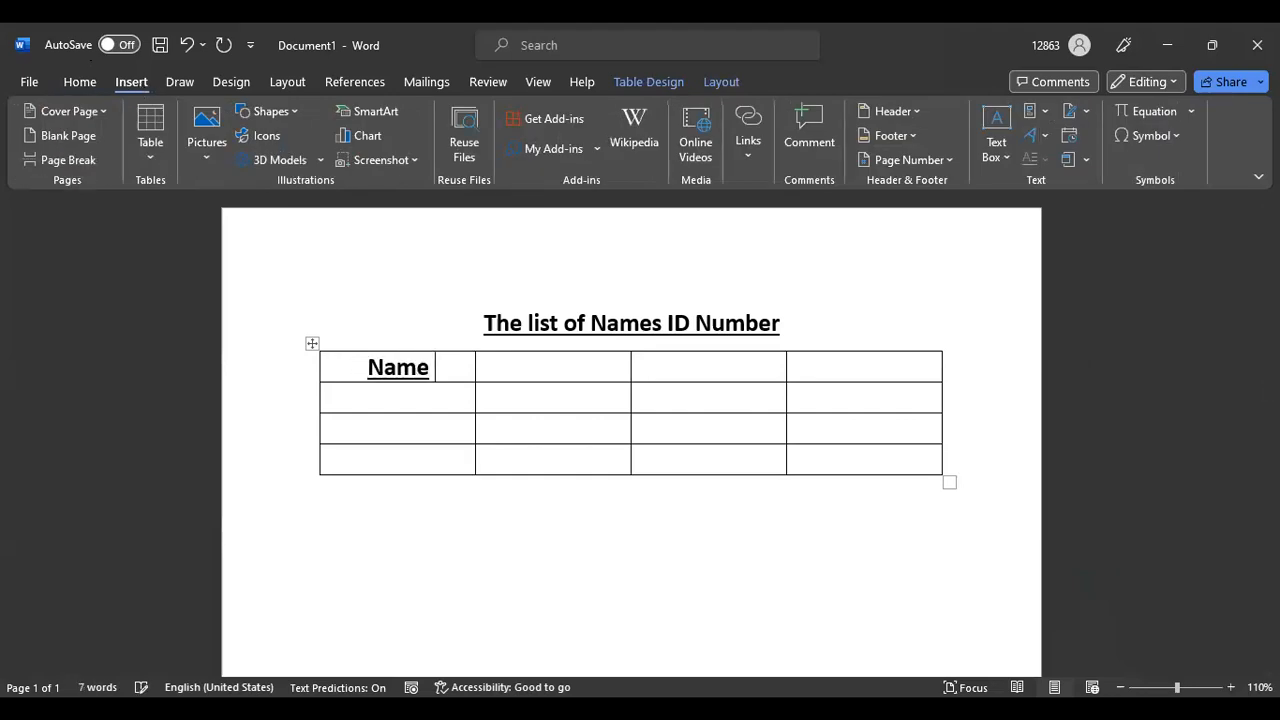
key("BackSpace")
key("BackSpace")
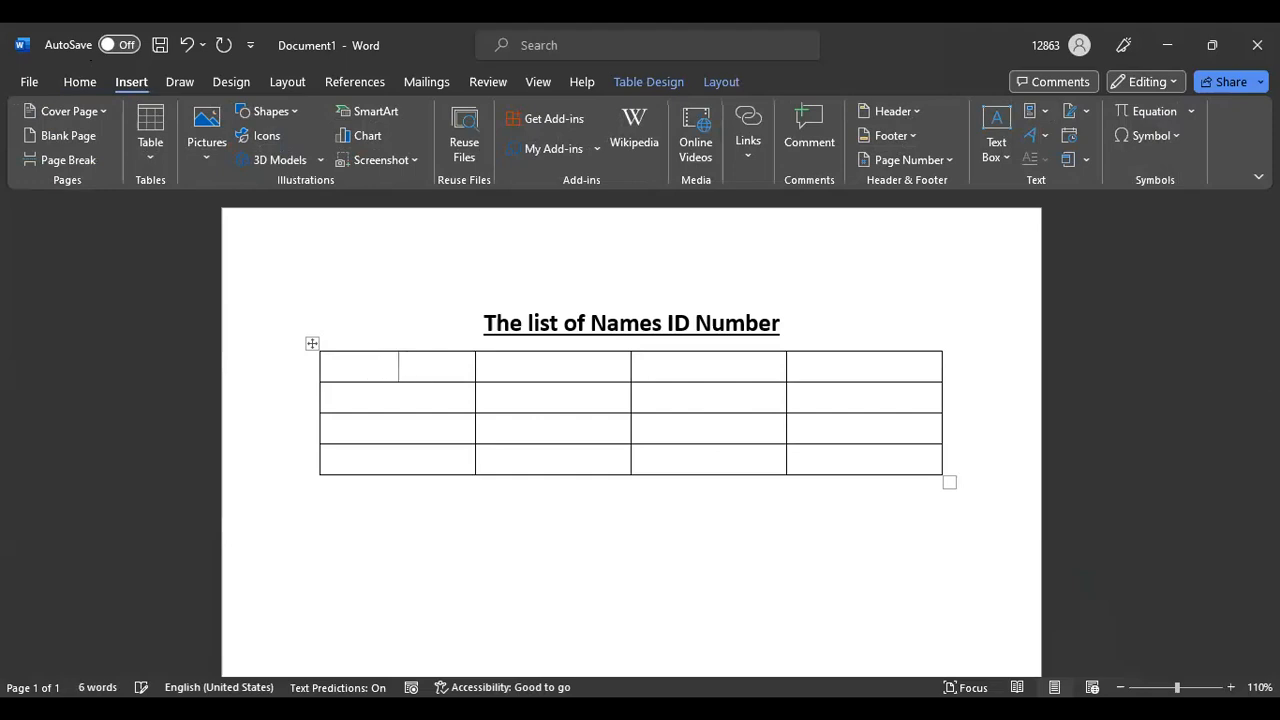
left_click(81, 86)
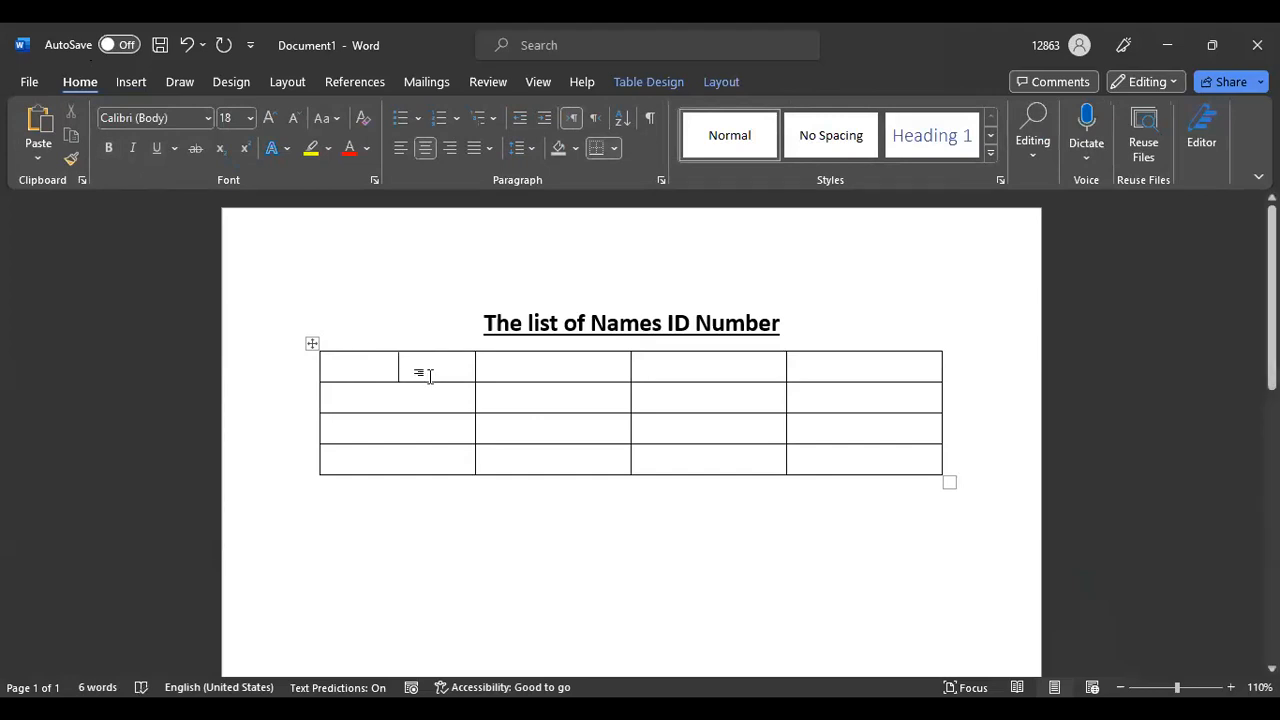
type("Name")
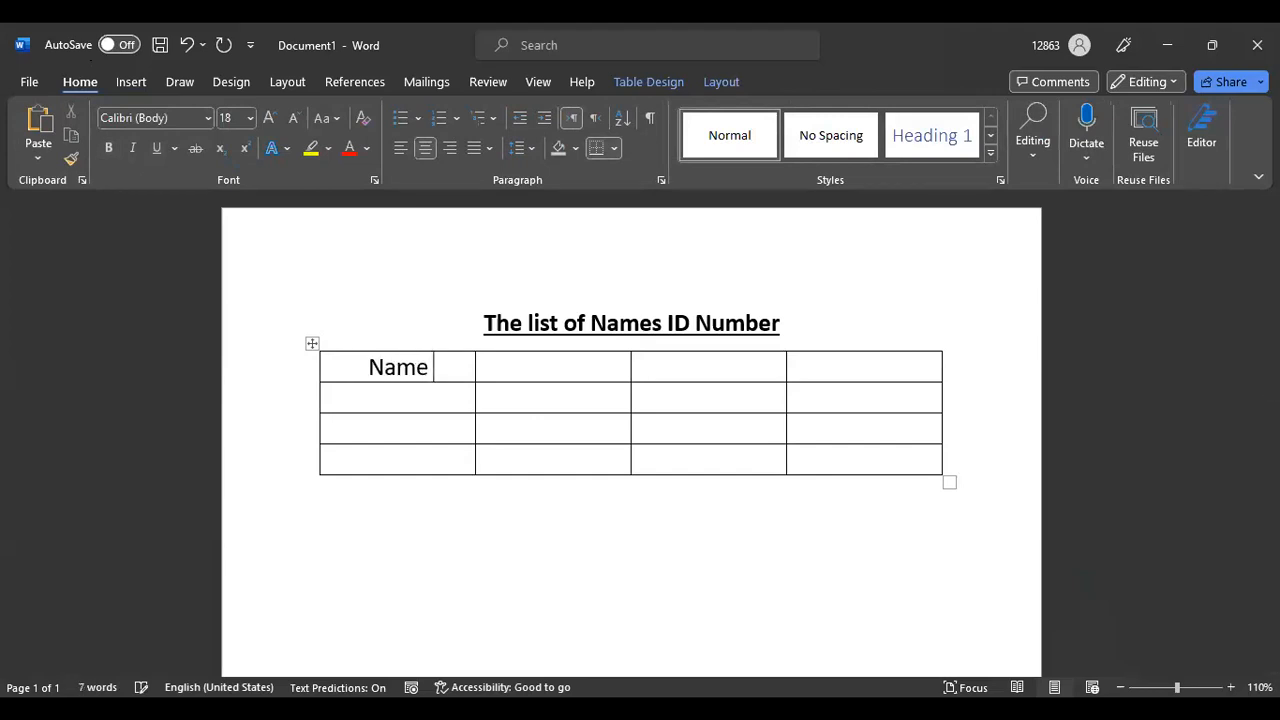
Enter 'Surname' and 'Nationality' in the second and third header cells
left_click(530, 369)
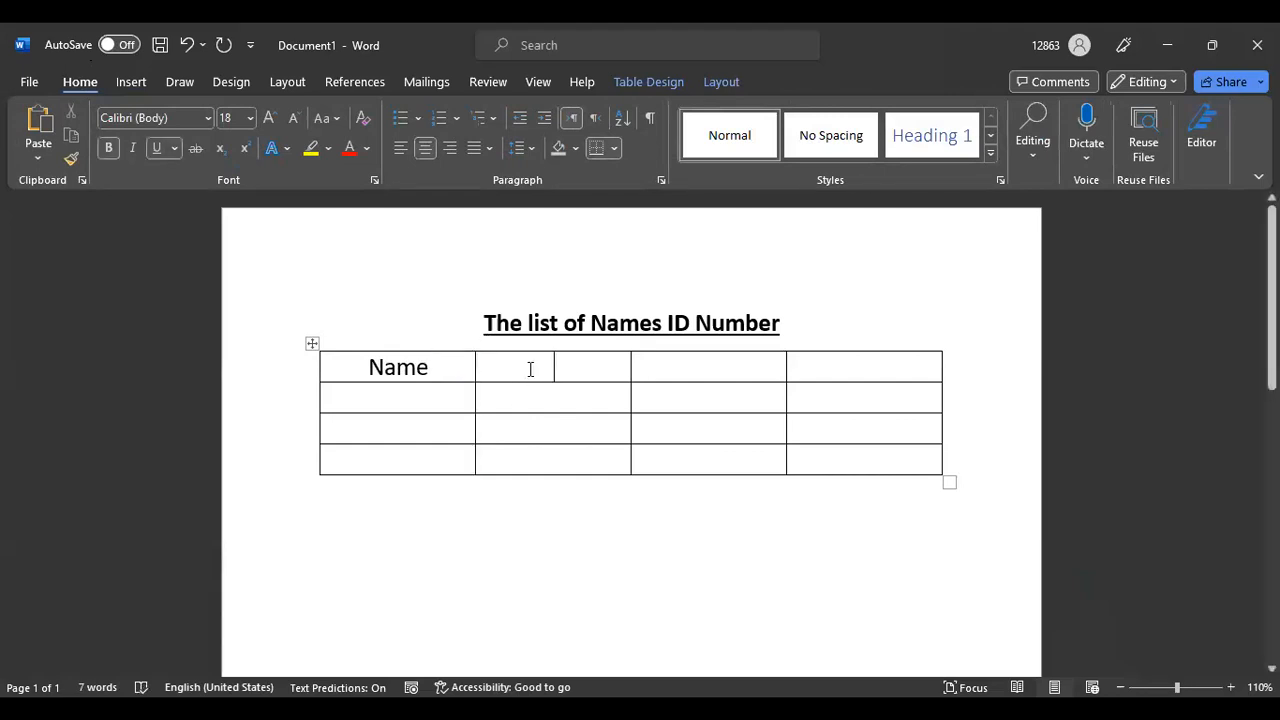
type("S")
key("BackSpace")
type("Su")
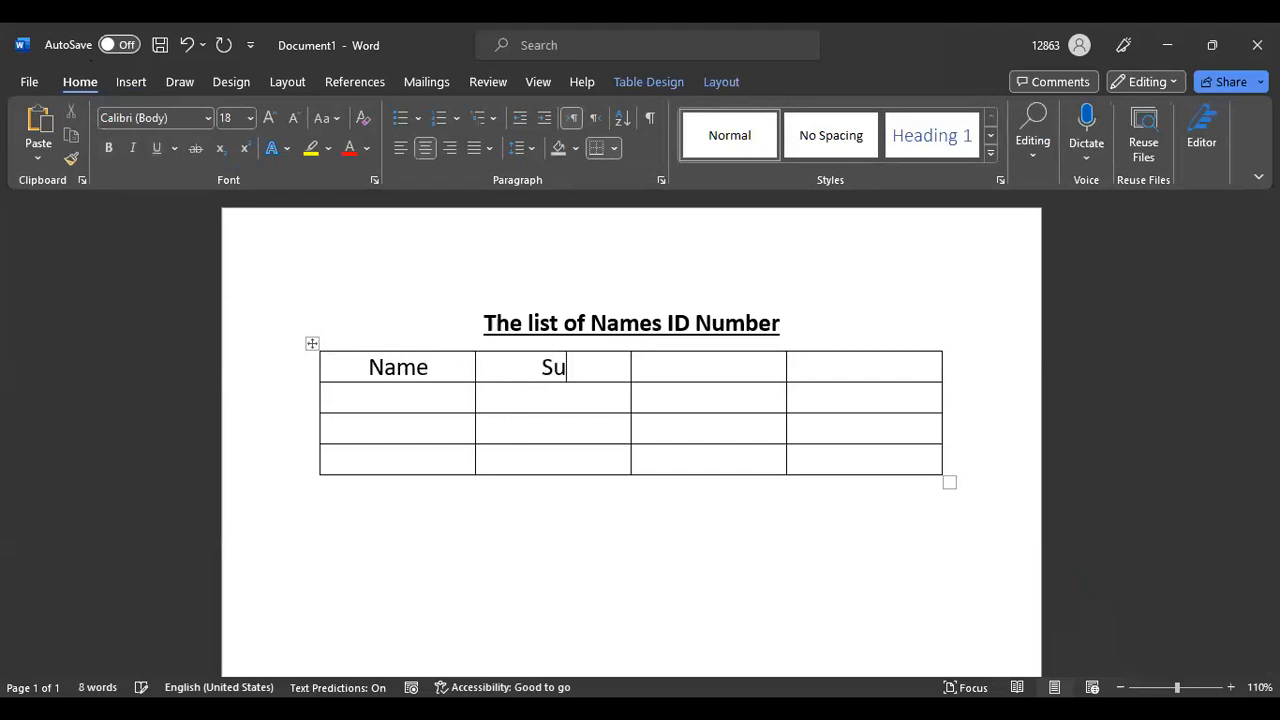
type("rname")
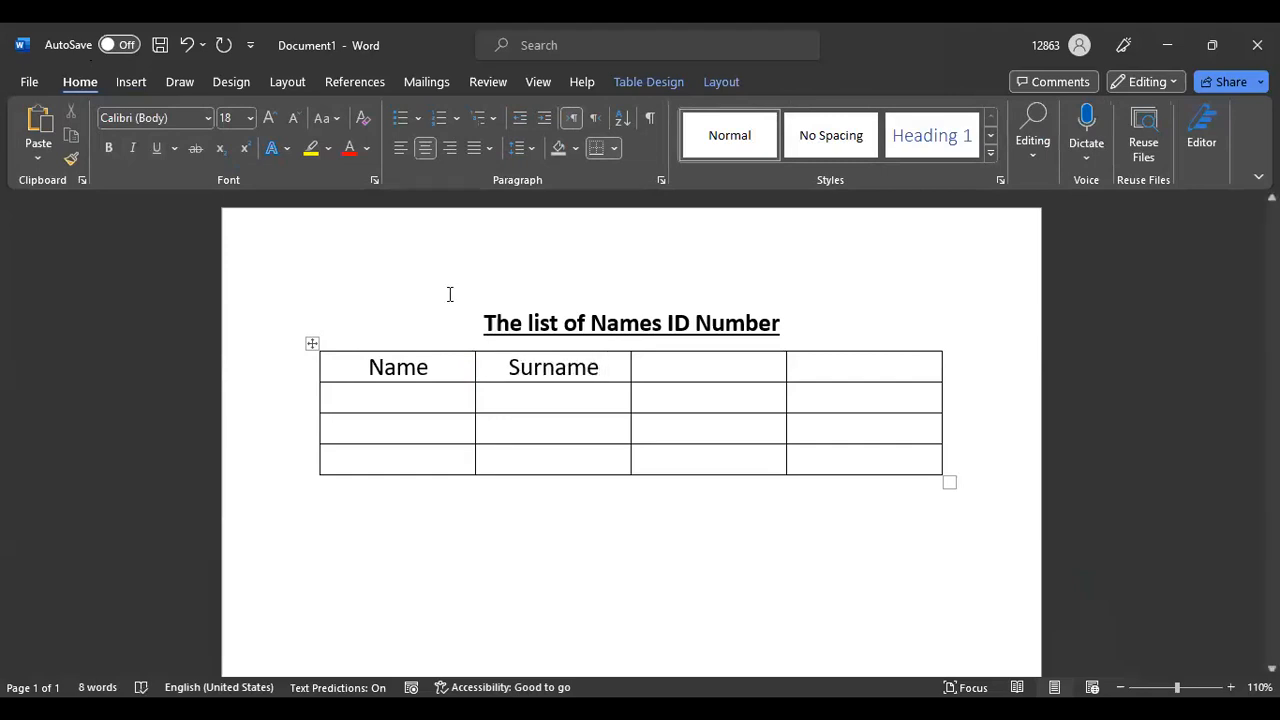
left_click(721, 358)
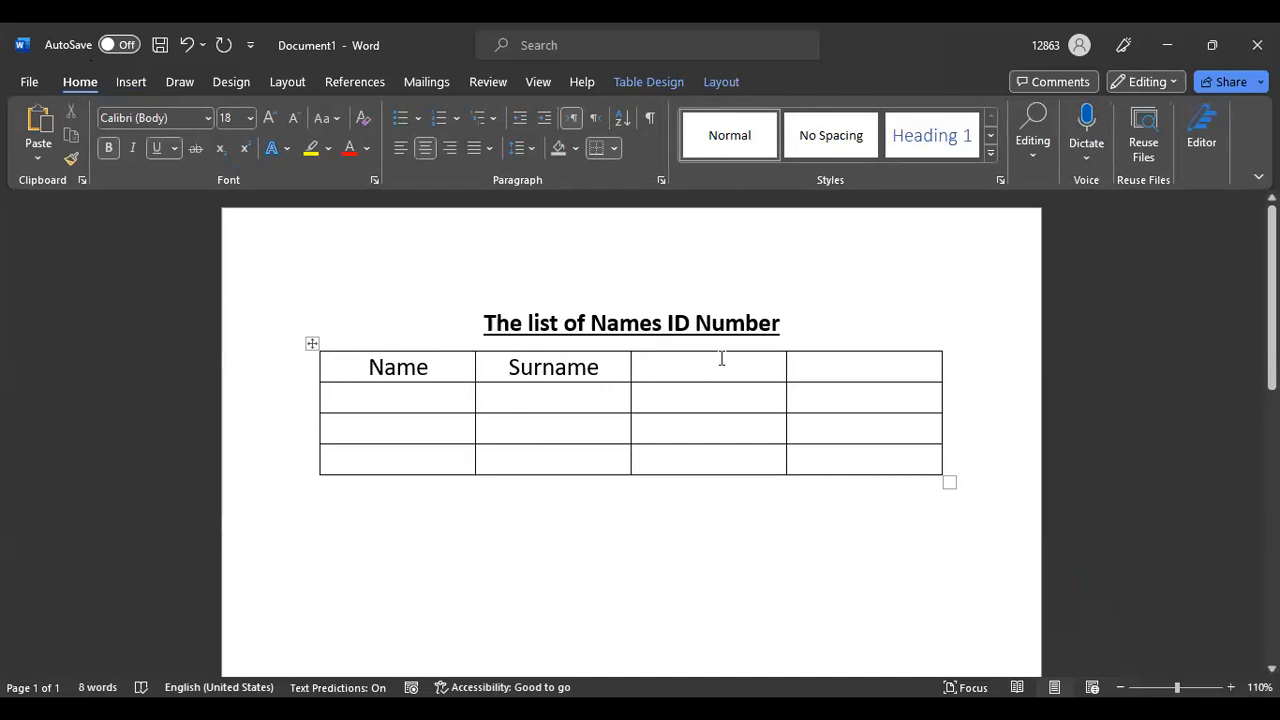
type("Na")
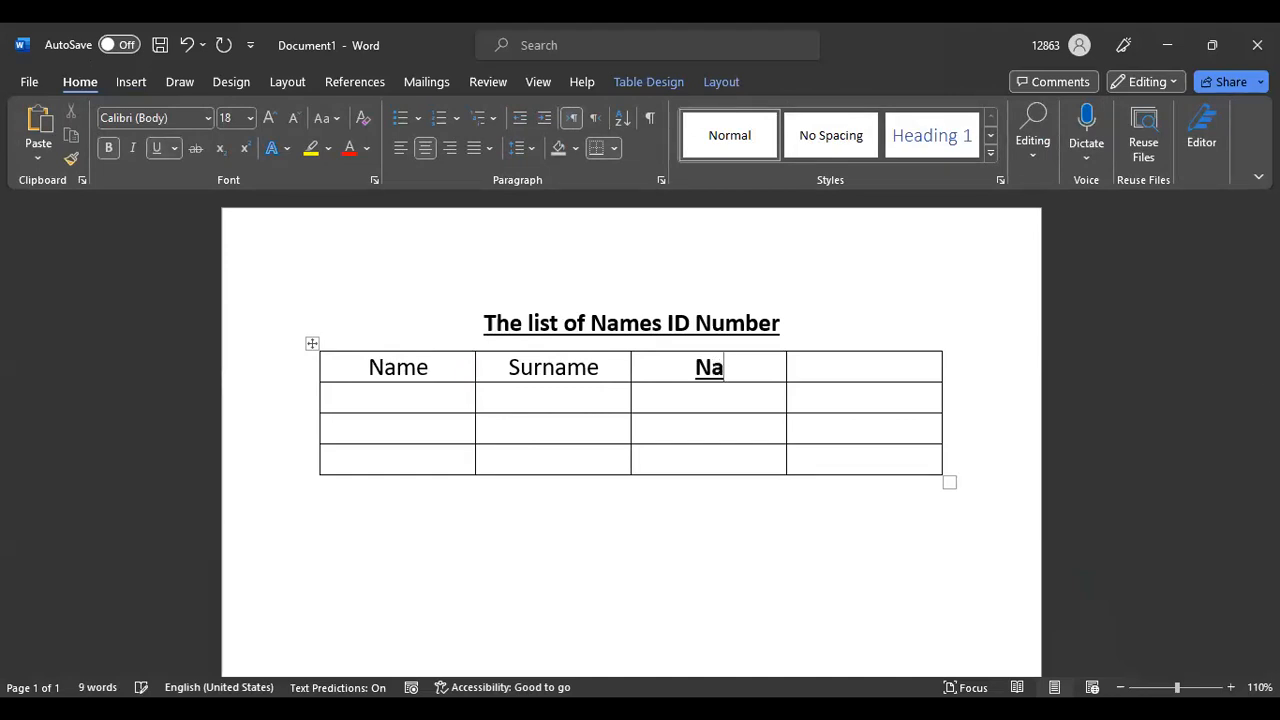
type("tiona")
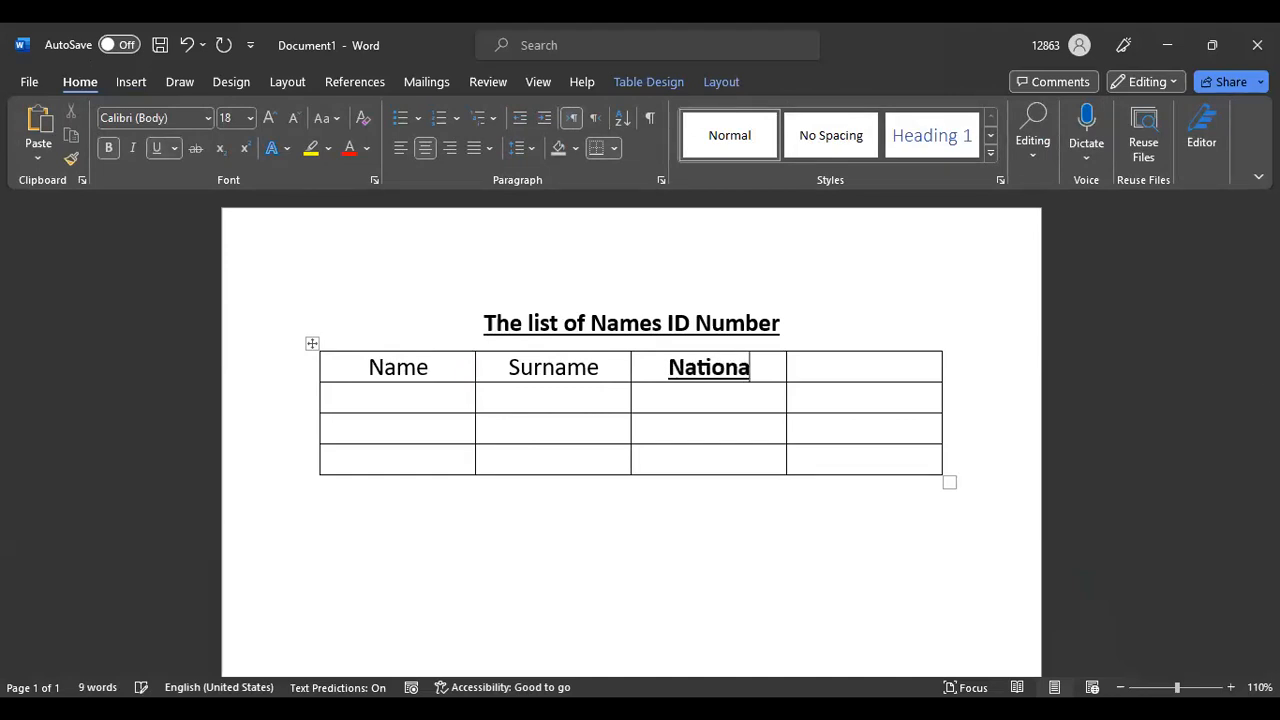
type("lity")
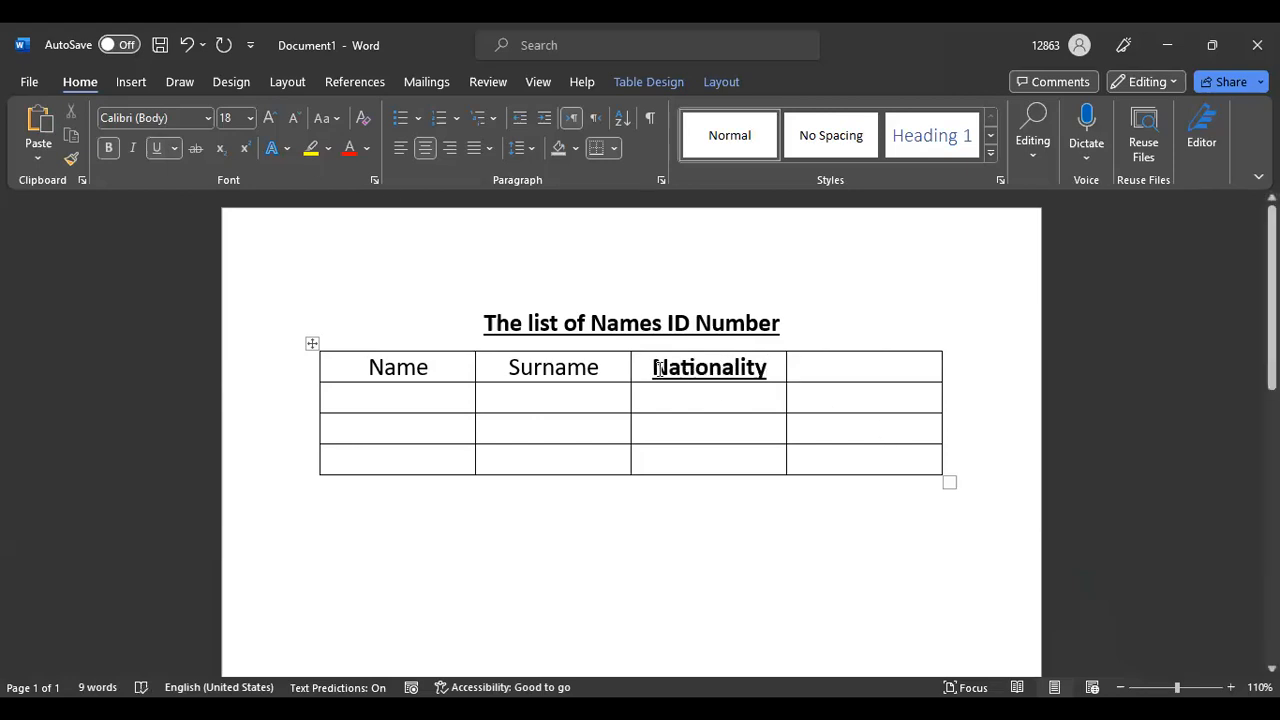
Remove bold and underline from Nationality and type 'ID Number' in the fourth header cell
left_click(689, 368)
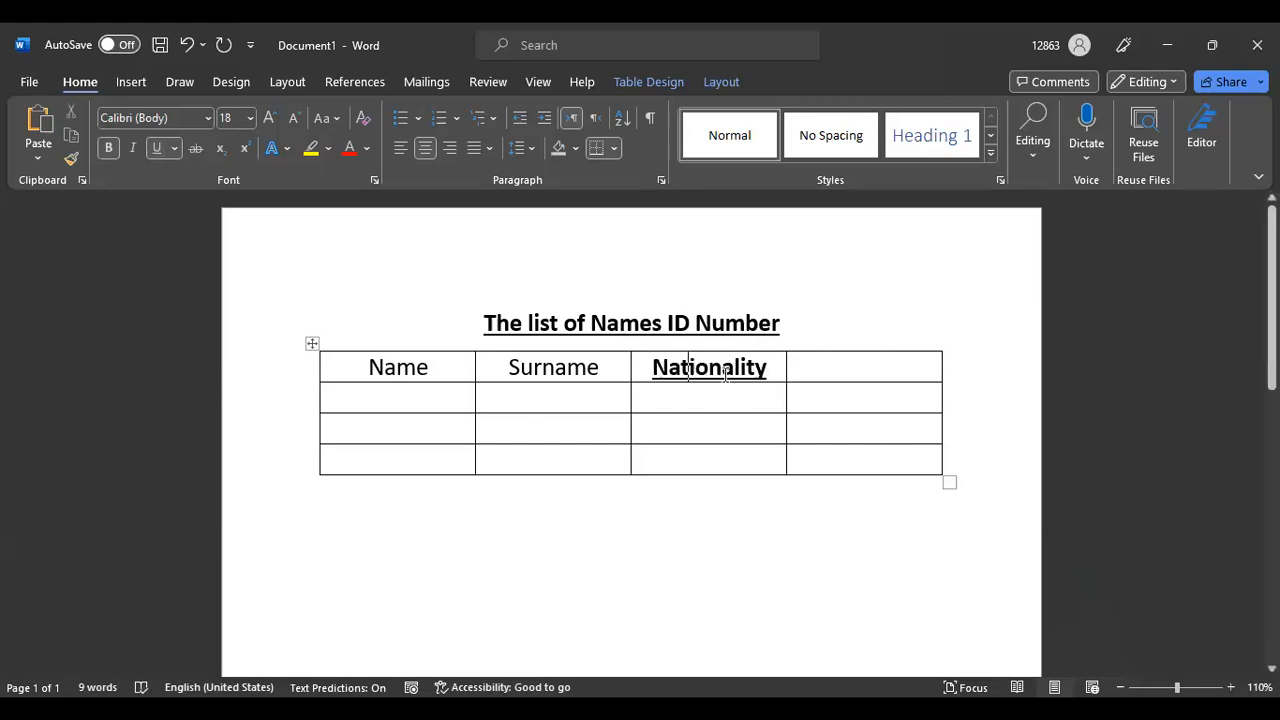
left_click(109, 150)
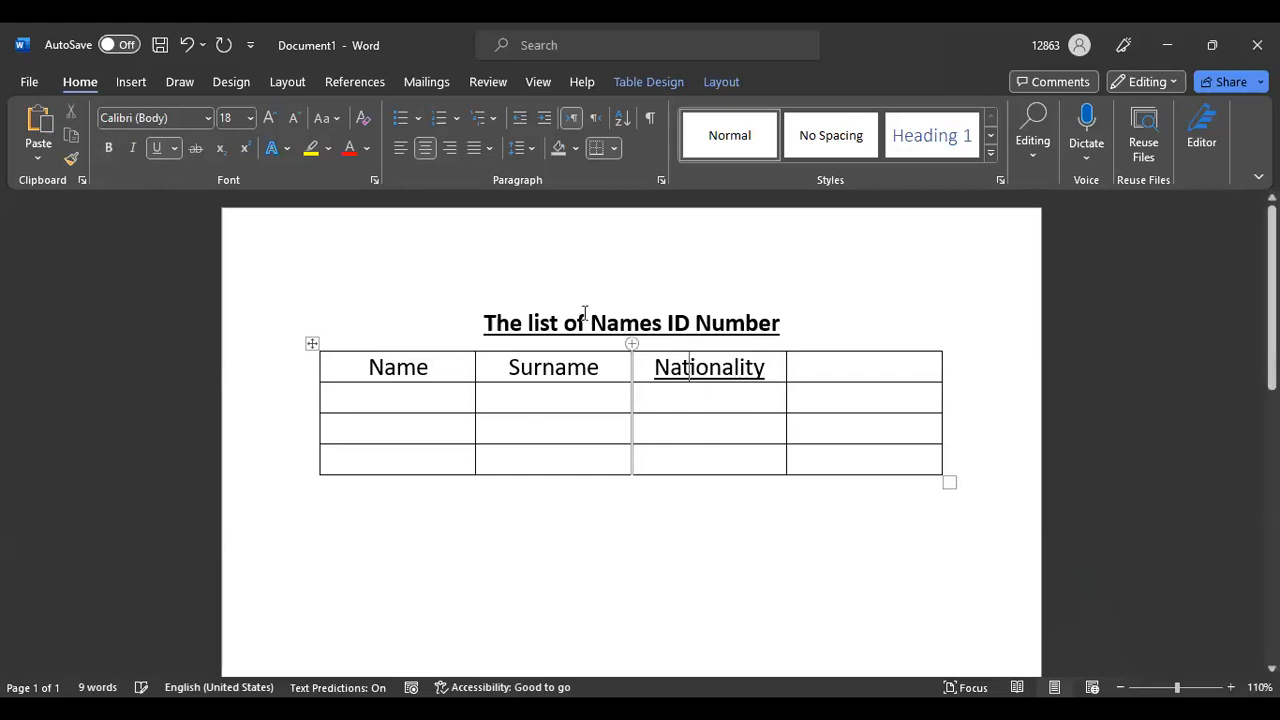
left_click(155, 149)
left_click(825, 368)
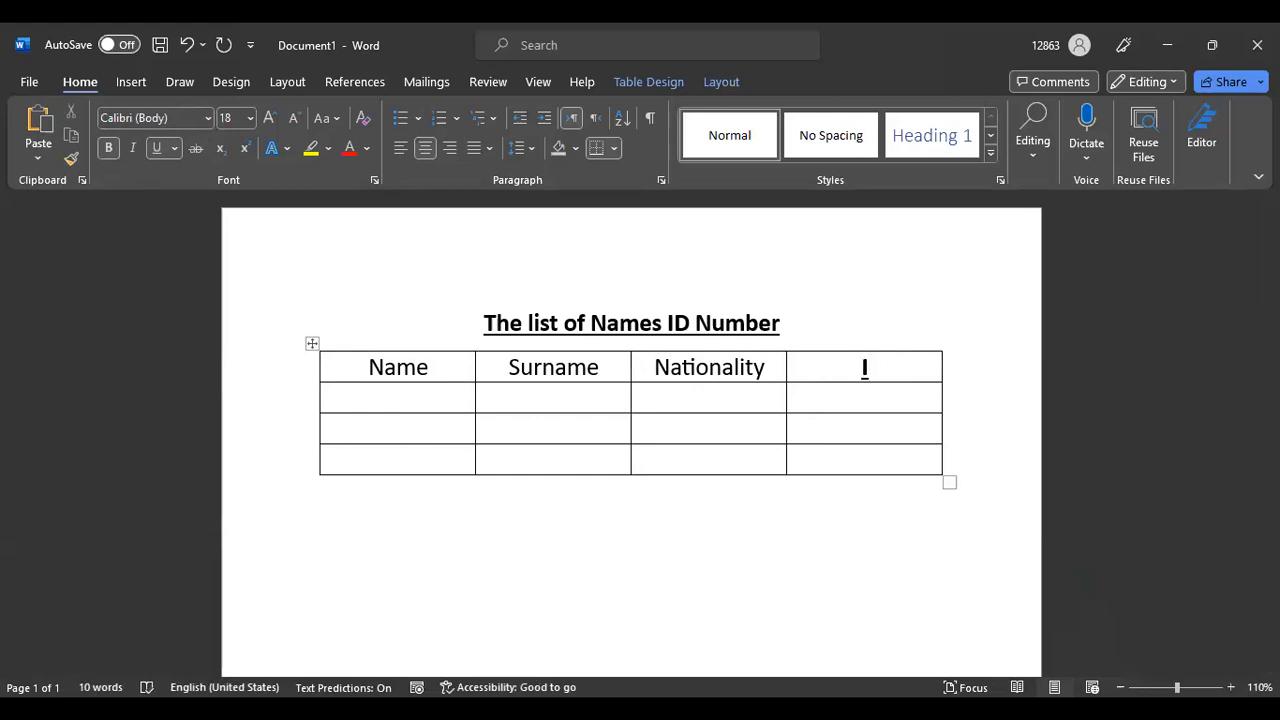
left_click(110, 148)
left_click(155, 150)
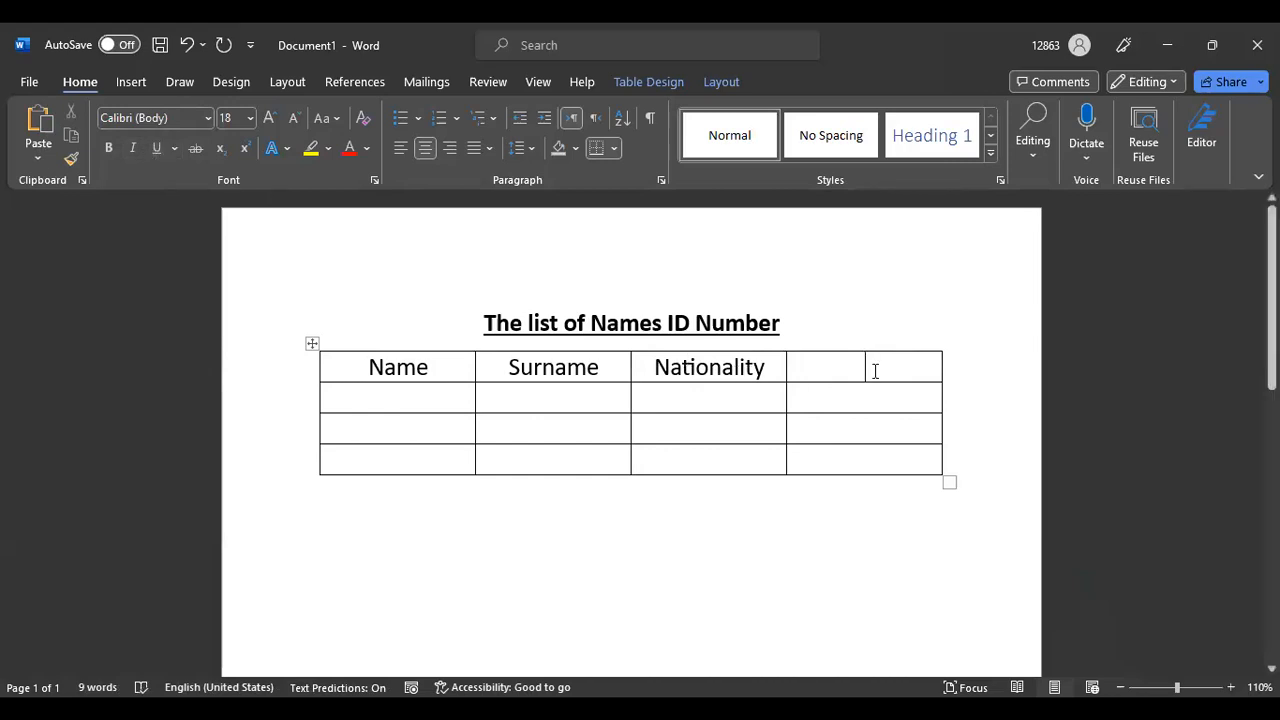
type("N")
key("BackSpace")
type("ID")
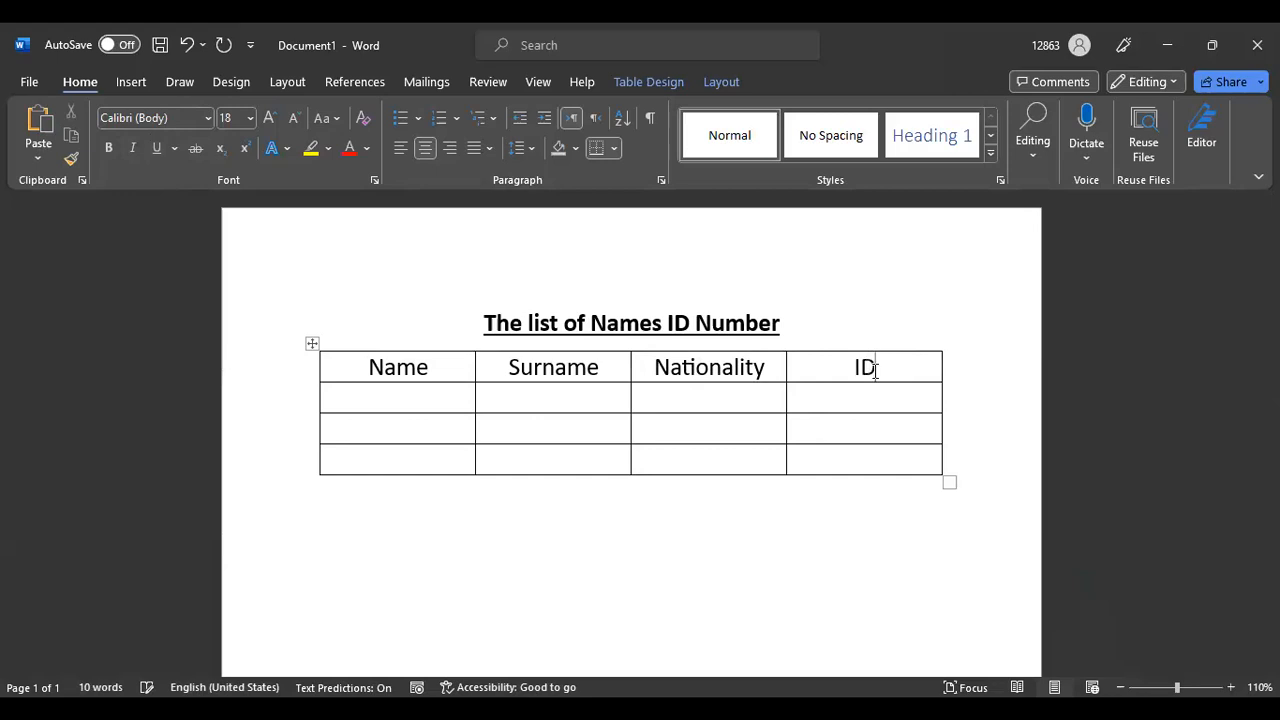
type(" Nu")
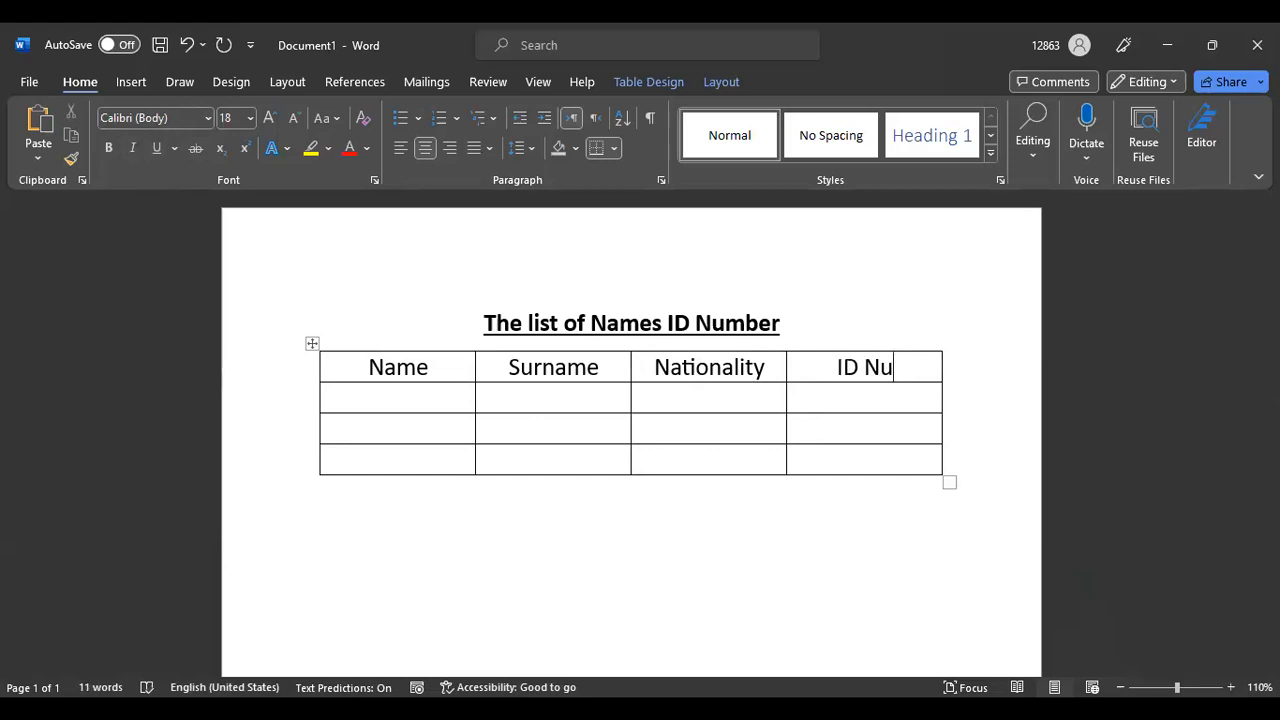
type("mber")
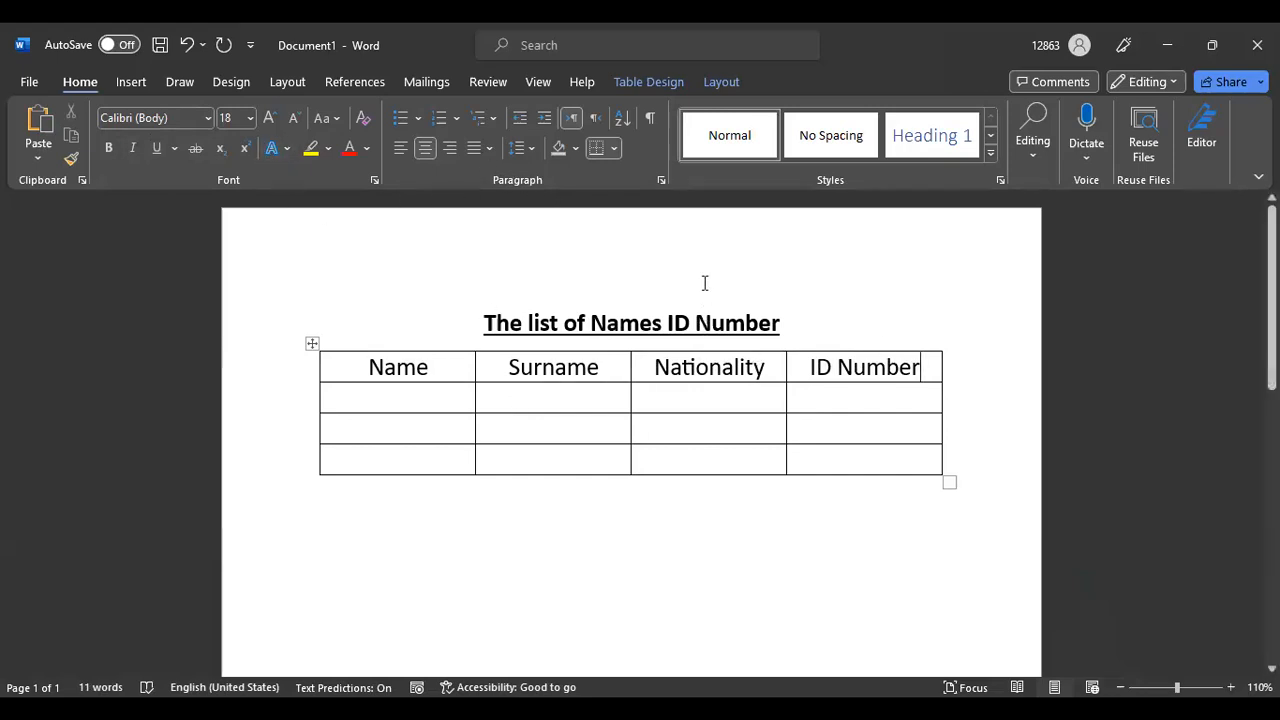
left_click(672, 113)
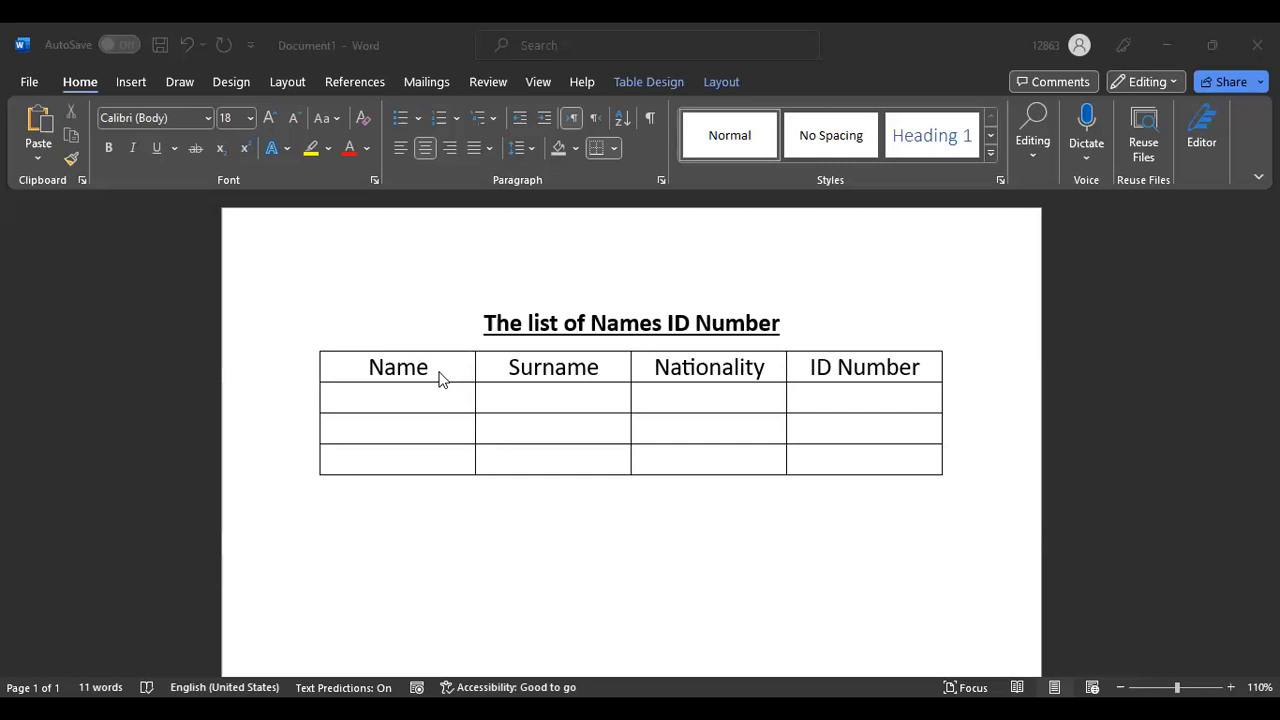
Set the header row text to 14 pt
left_click(323, 370)
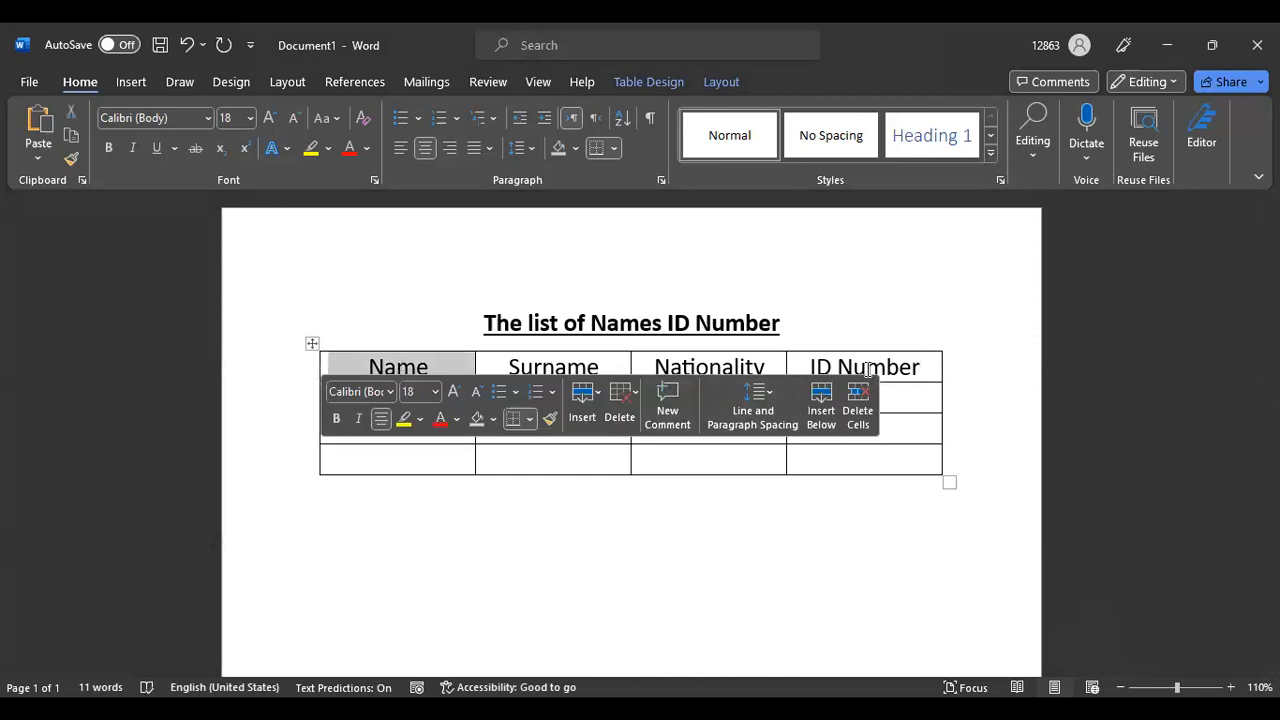
left_click_drag(926, 366, 363, 374)
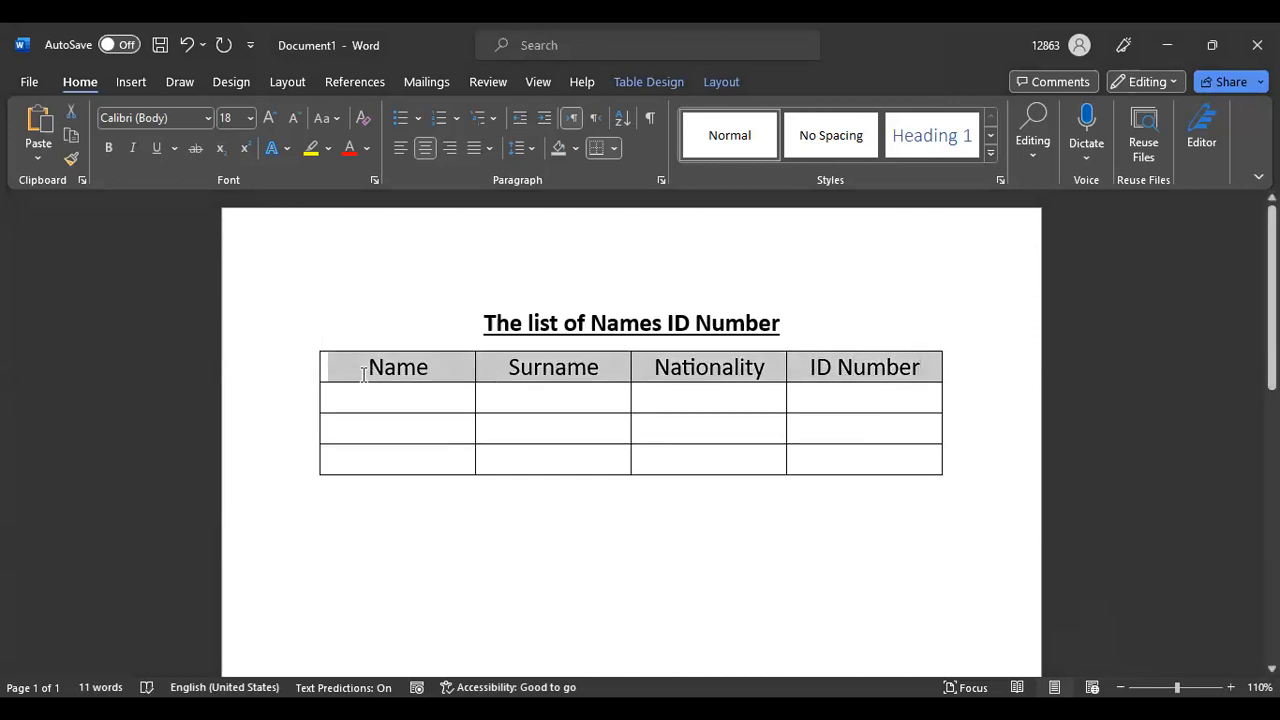
left_click(247, 120)
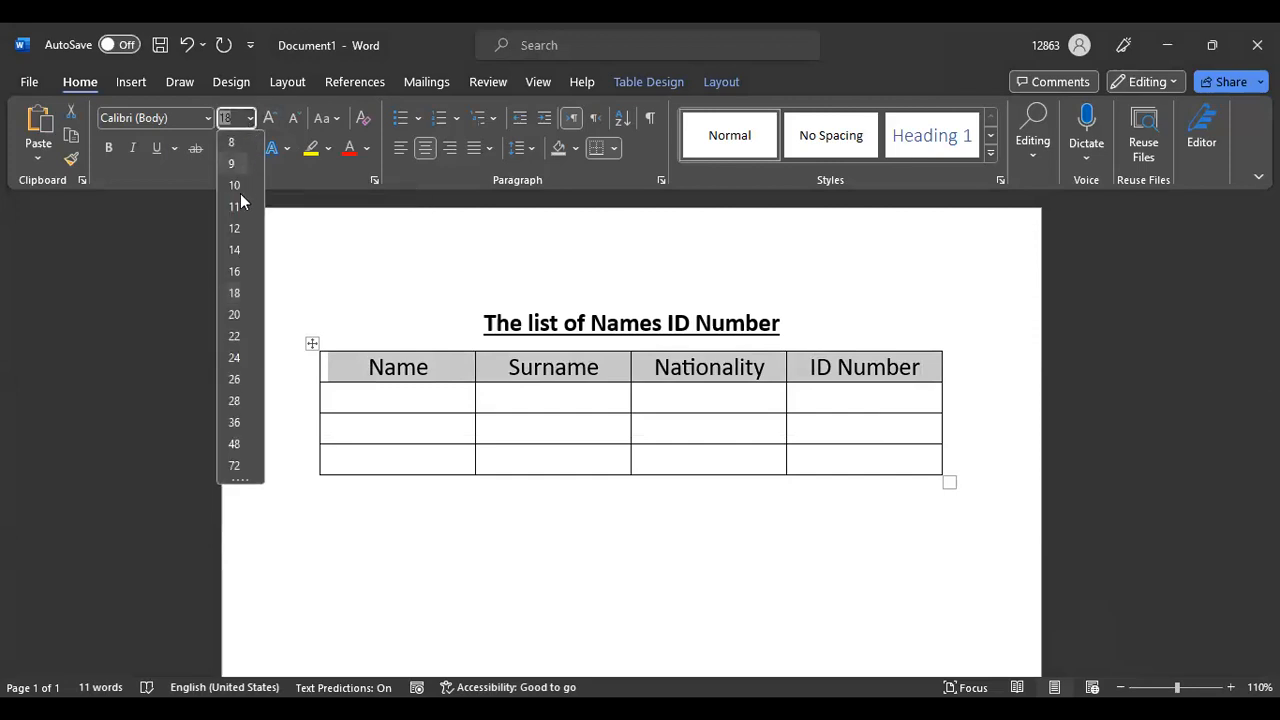
left_click(238, 250)
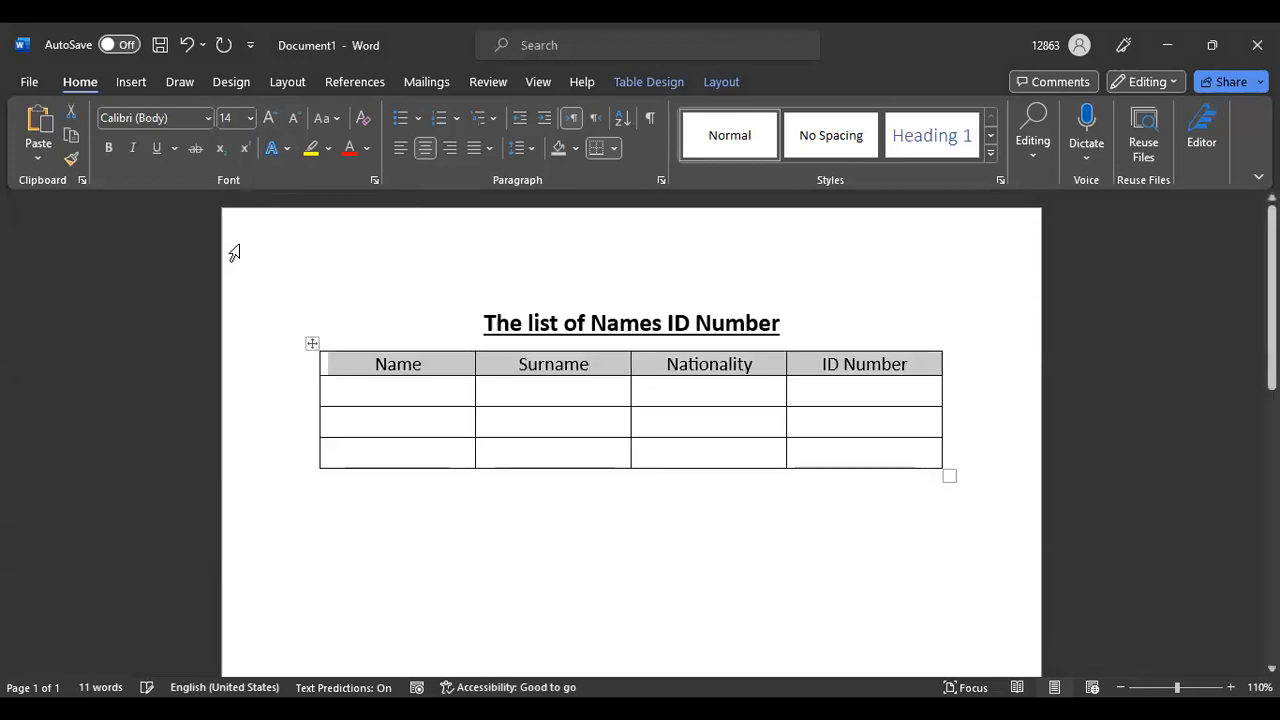
left_click(720, 390)
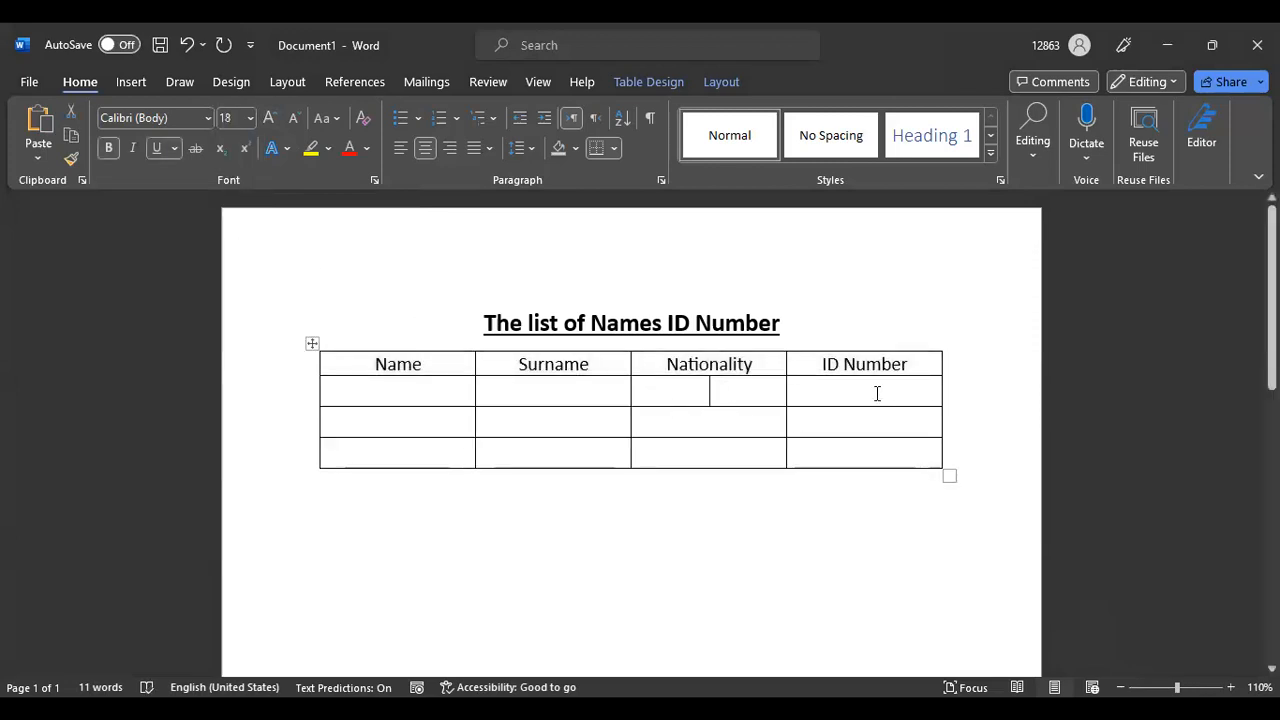
Centre-align the header row text
left_click_drag(920, 364, 318, 365)
left_click(400, 148)
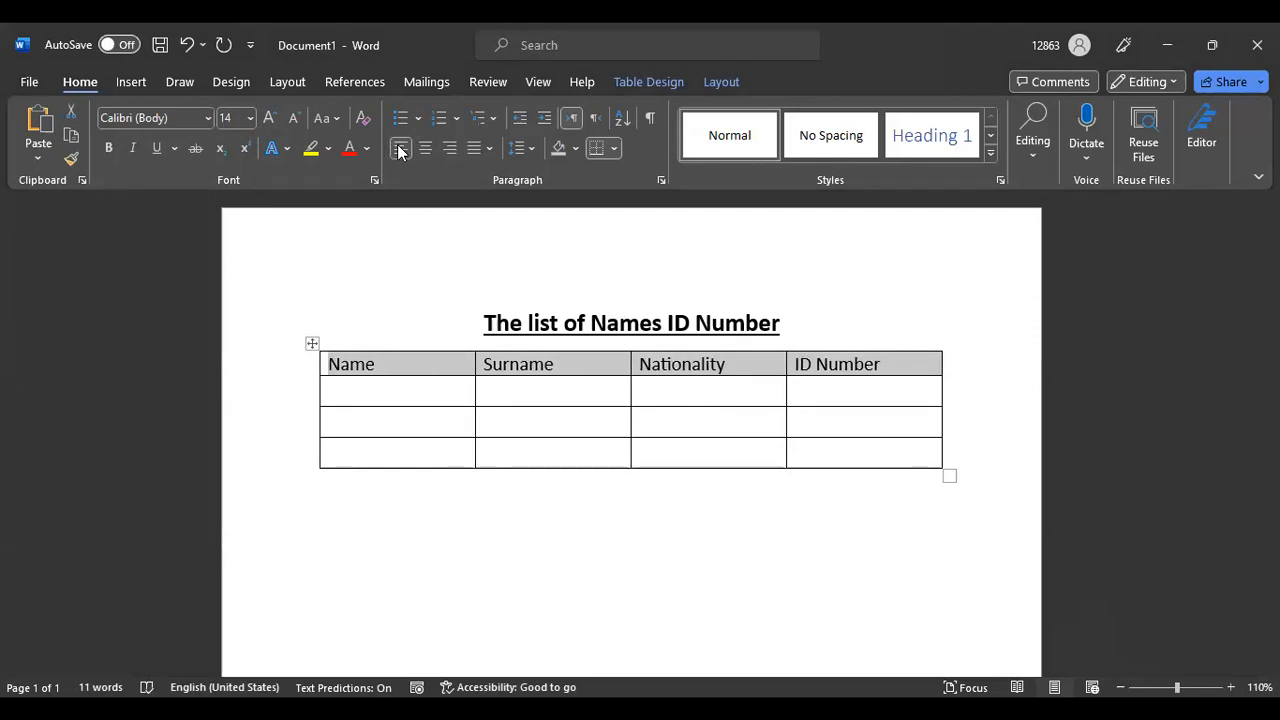
left_click(450, 148)
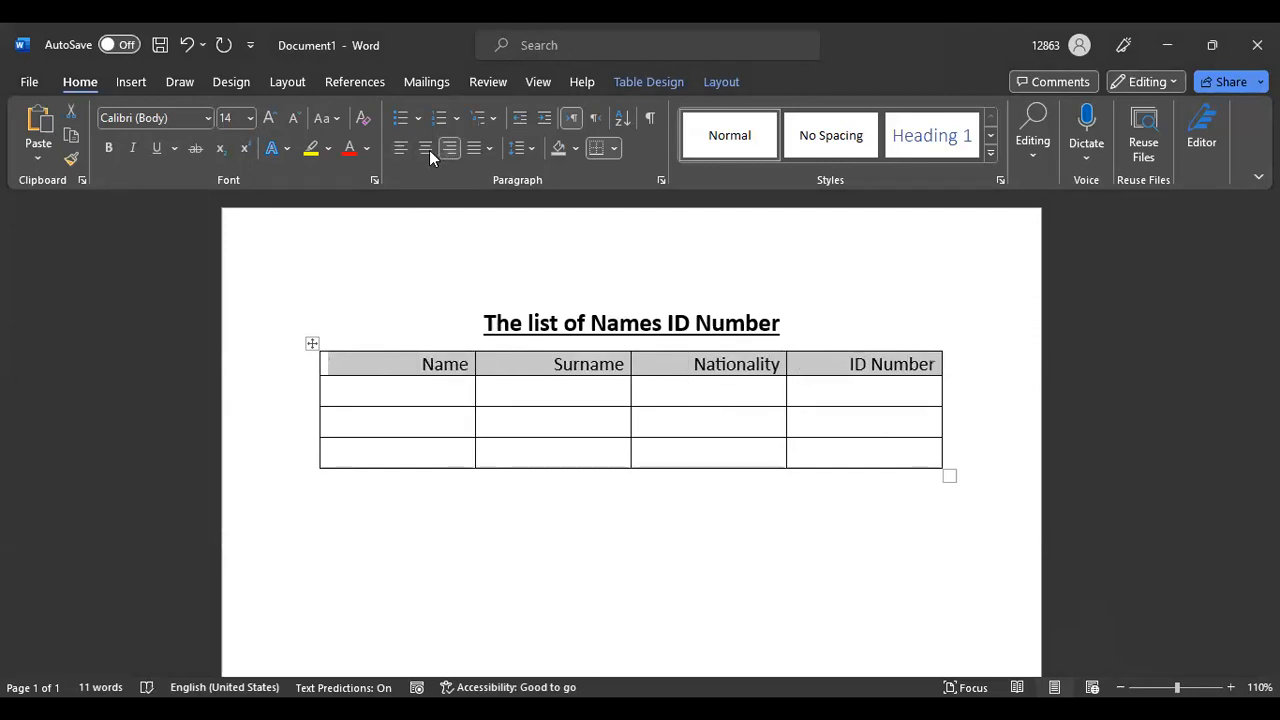
left_click(422, 149)
left_click(399, 147)
left_click(425, 148)
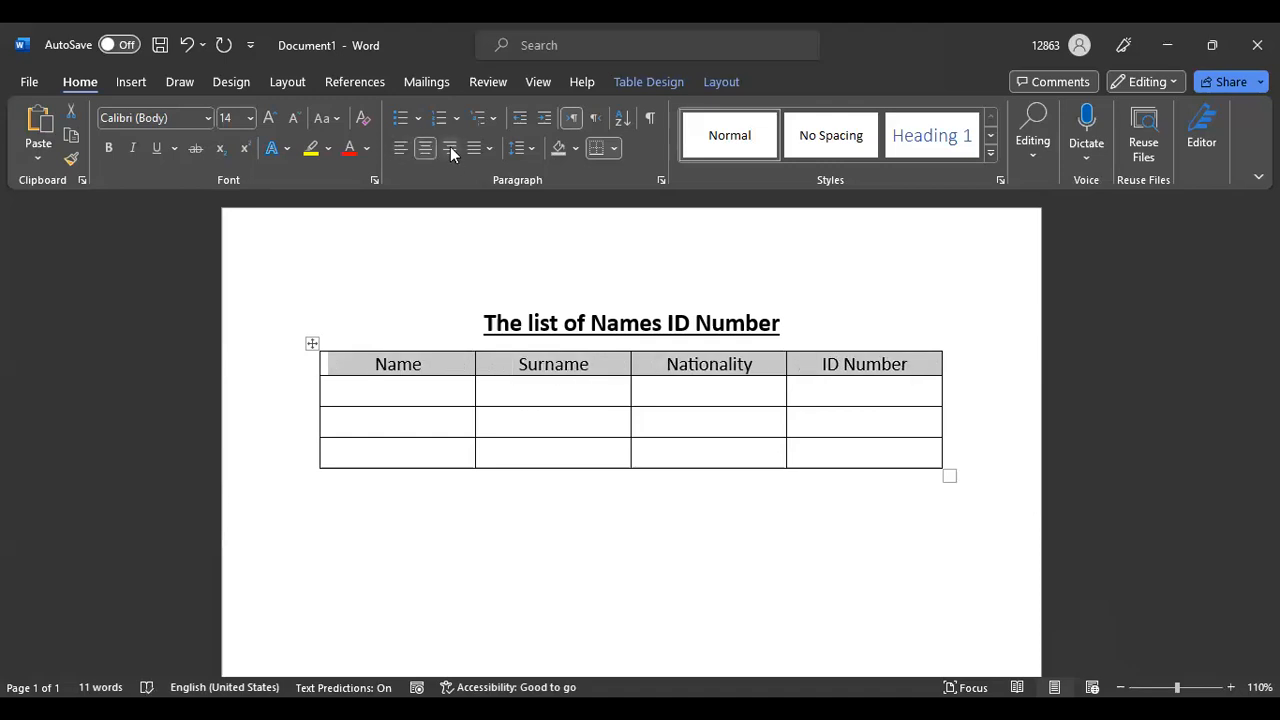
left_click(450, 150)
left_click(422, 148)
Make the header row bold and enter a first name in the first Name cell
left_click(418, 384)
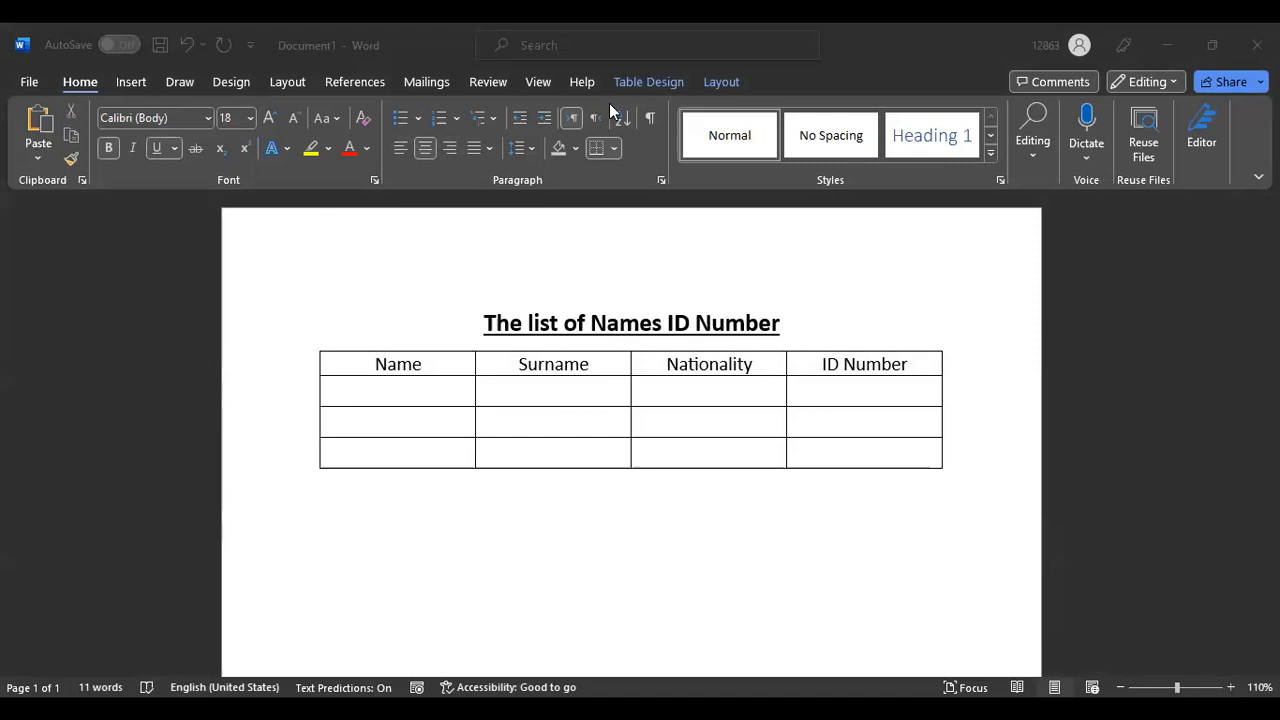
left_click(407, 387)
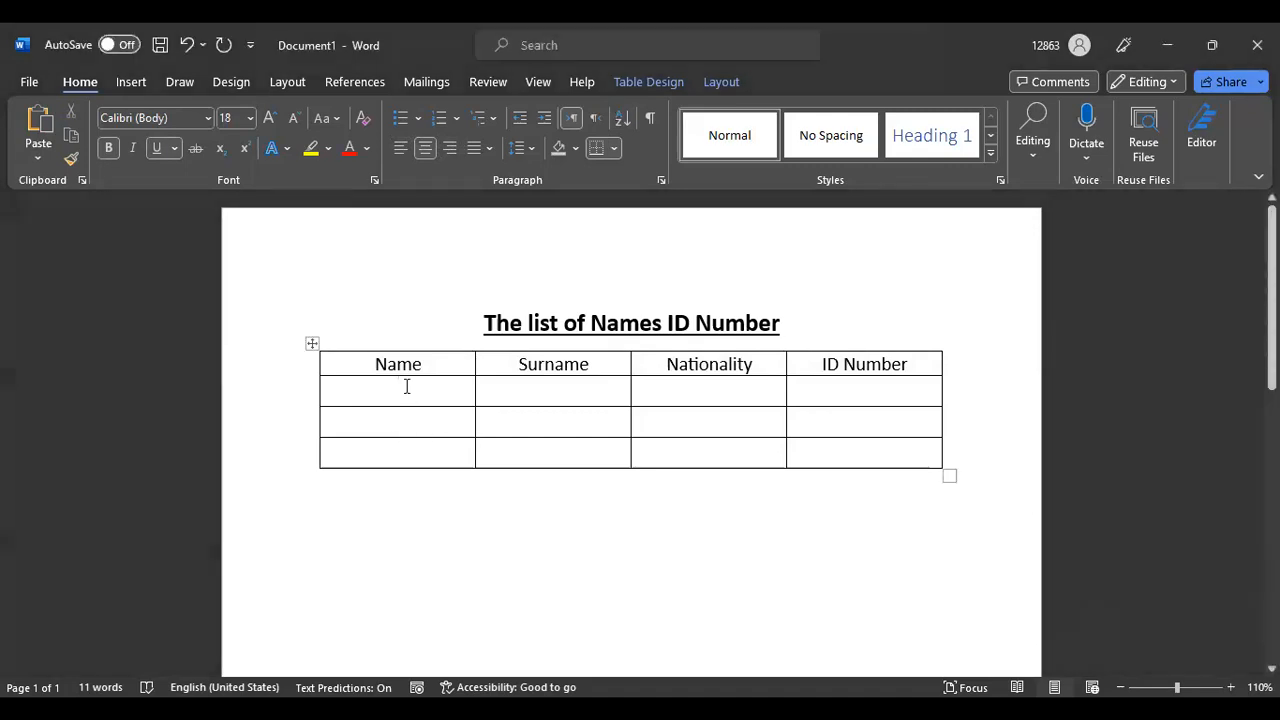
left_click_drag(377, 366, 893, 367)
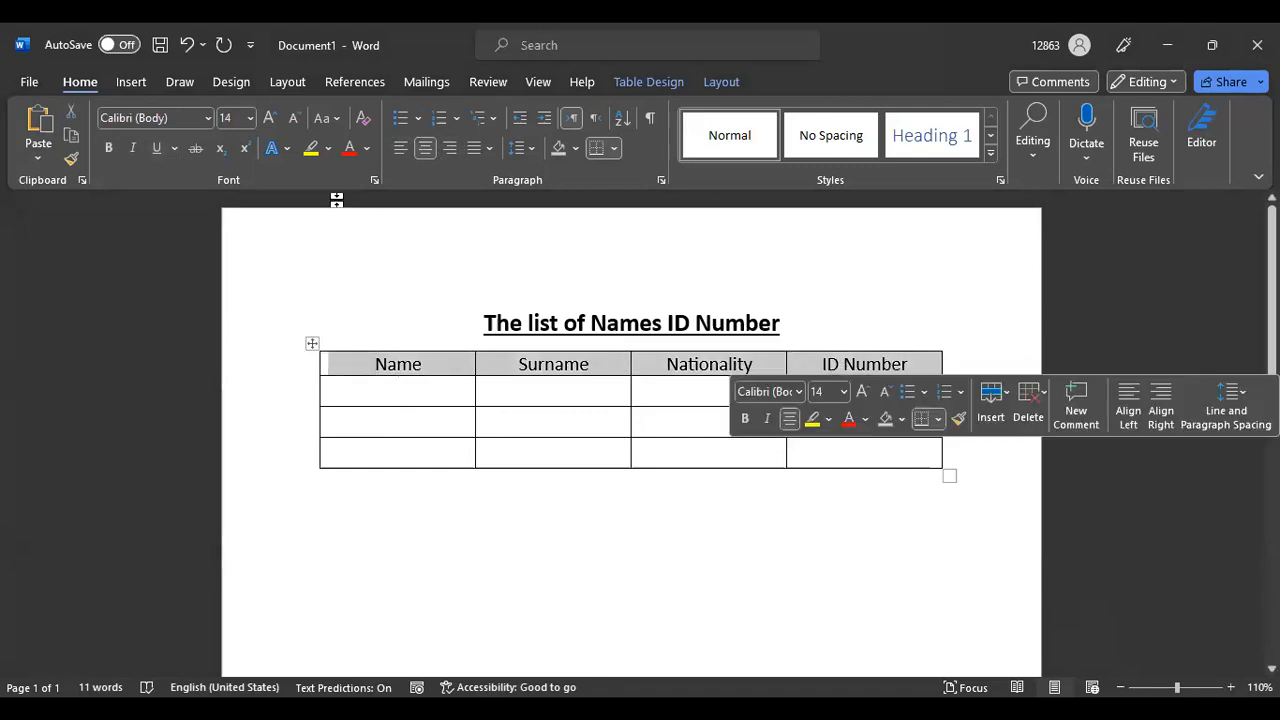
left_click(106, 148)
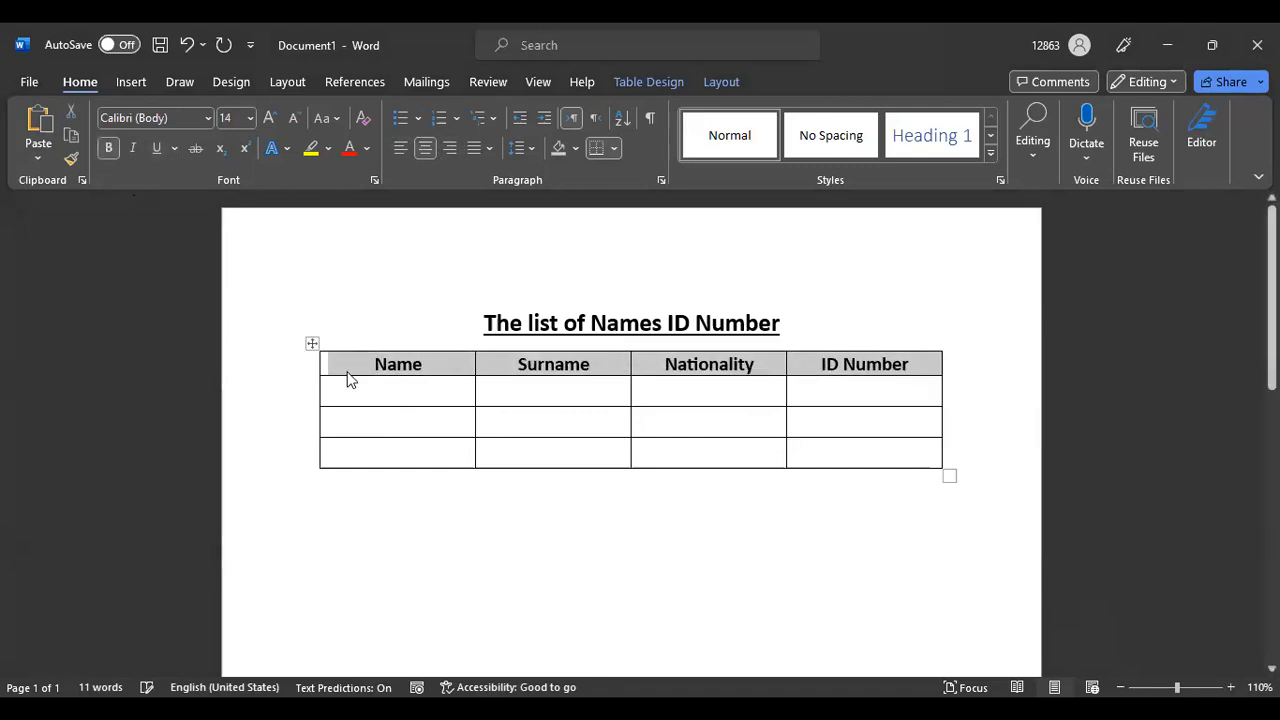
left_click(429, 400)
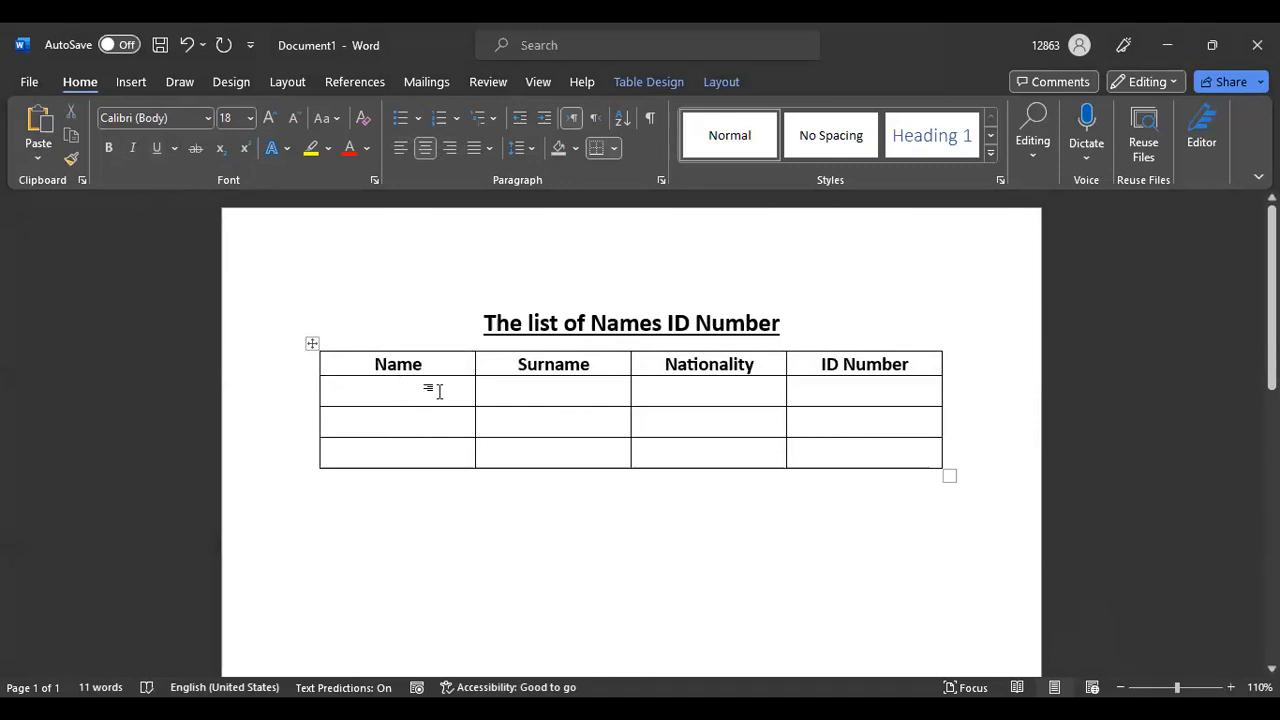
Enter the row-1 surname and remove its underline and bold
left_click(575, 390)
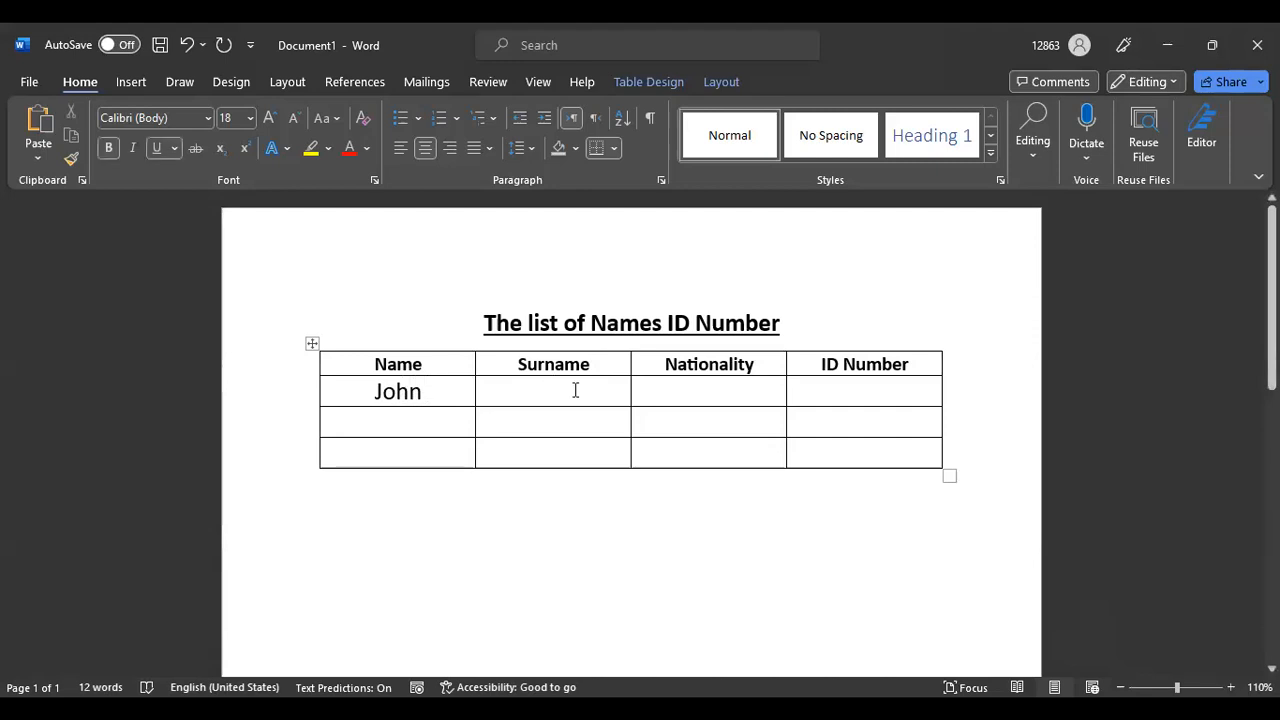
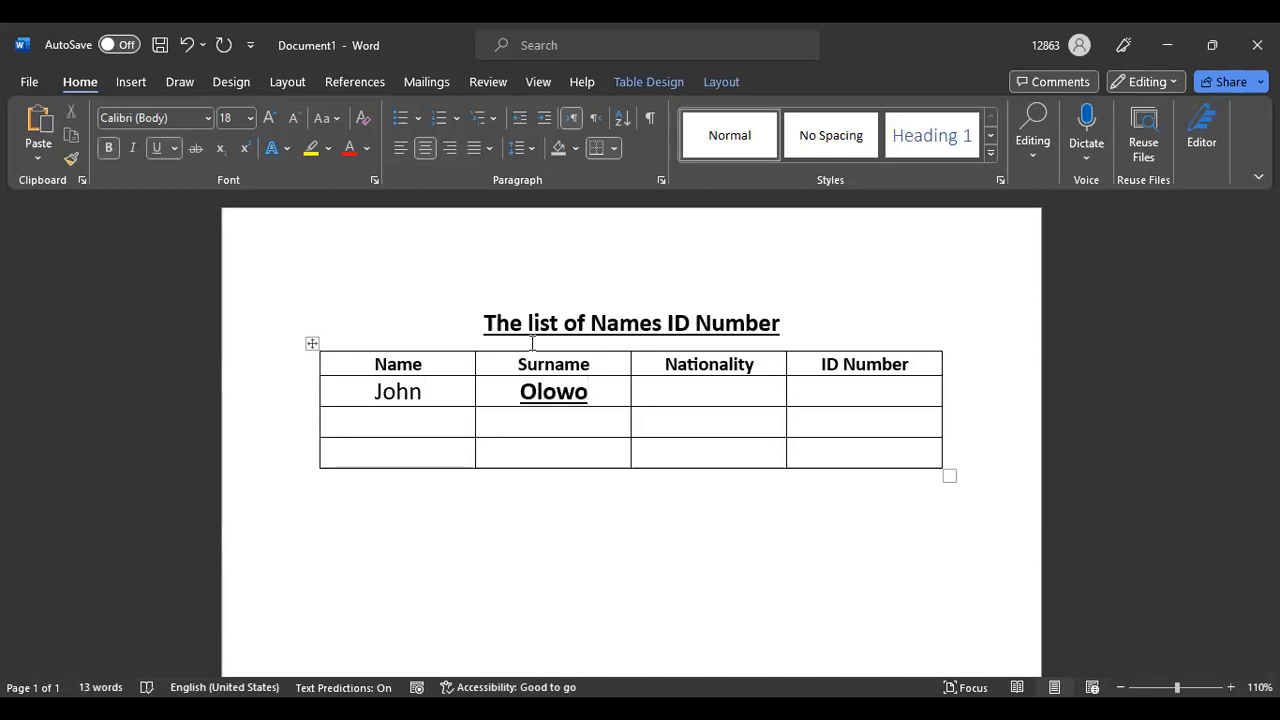
left_click_drag(508, 394, 605, 392)
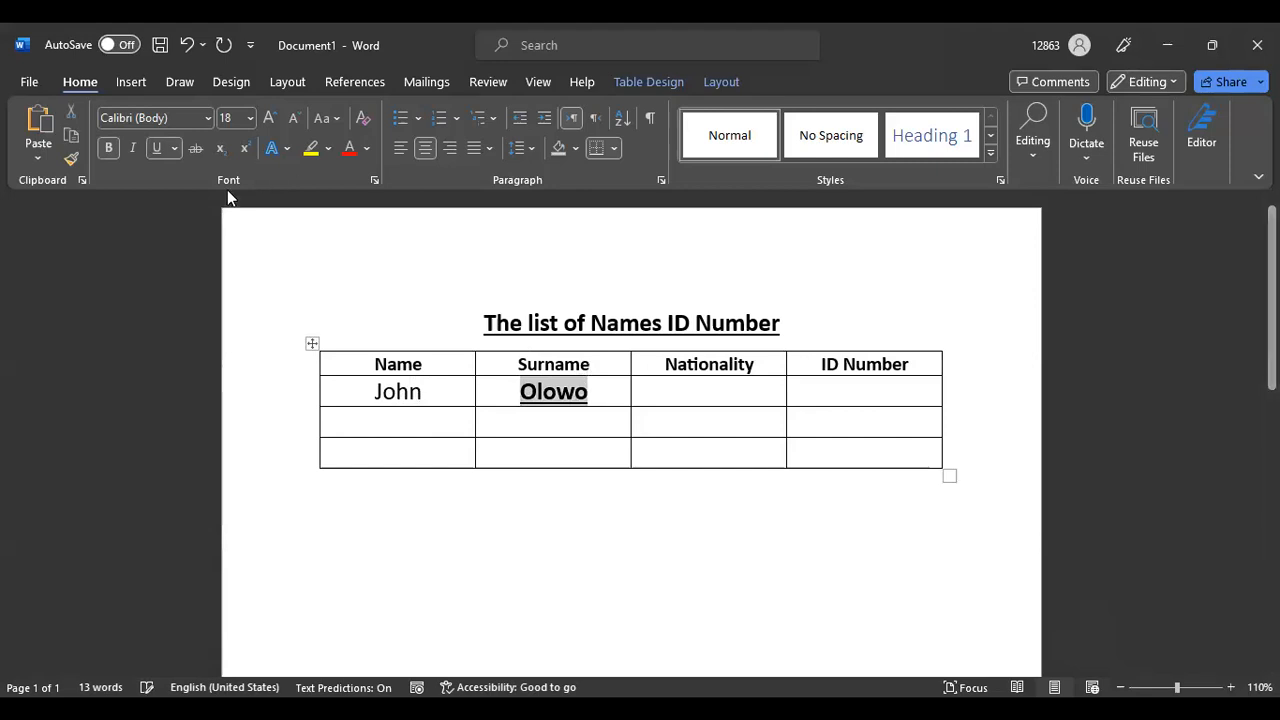
left_click(157, 149)
left_click(109, 150)
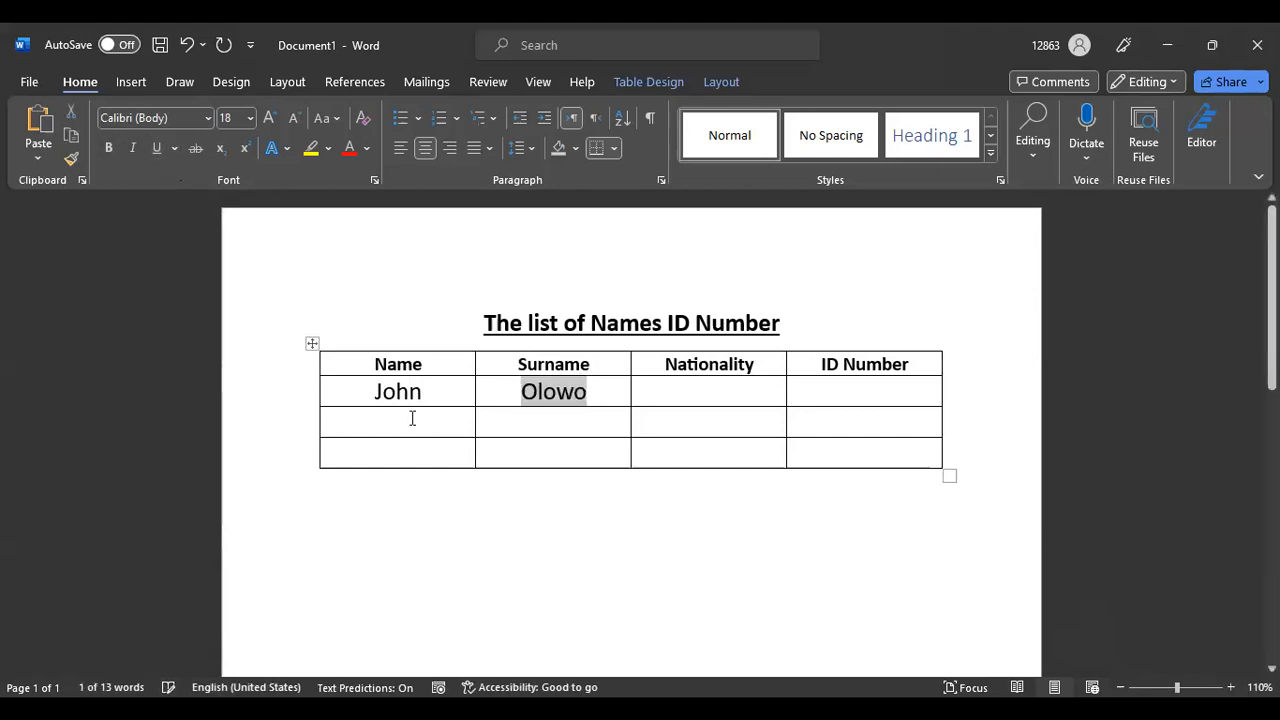
Enter Nigeria as the nationality without underline or bold
left_click(720, 386)
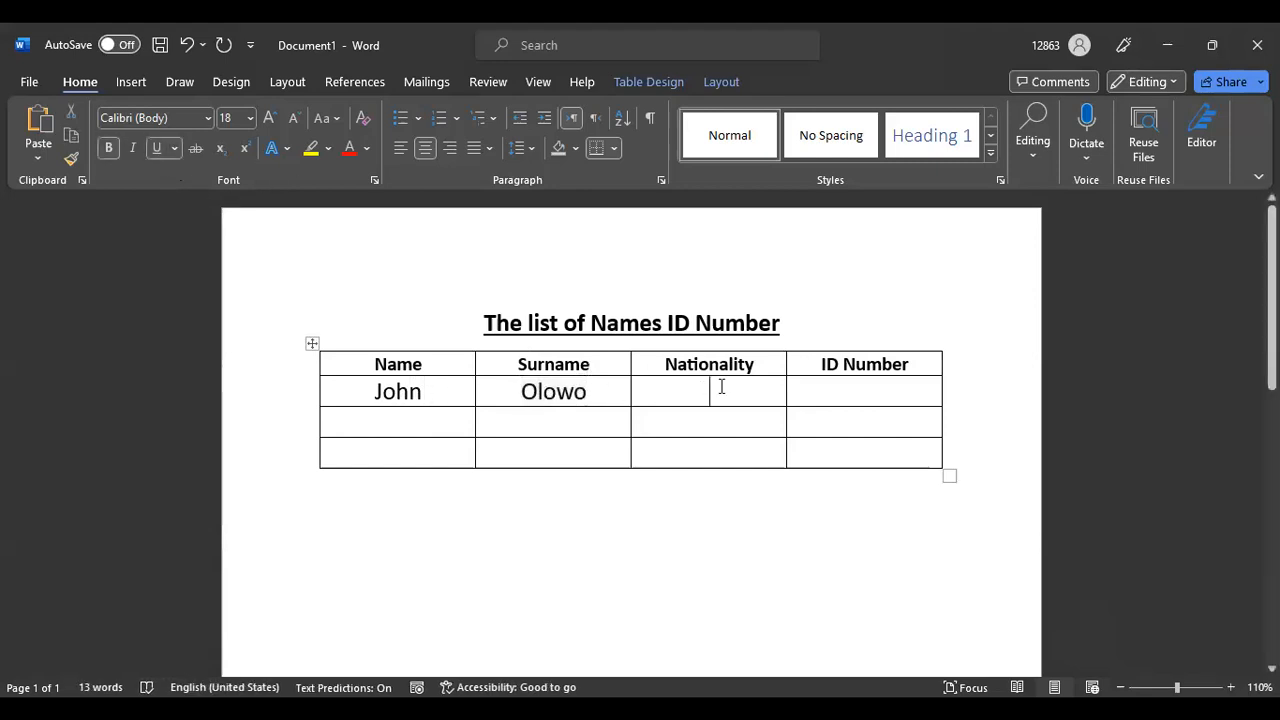
type("Nig")
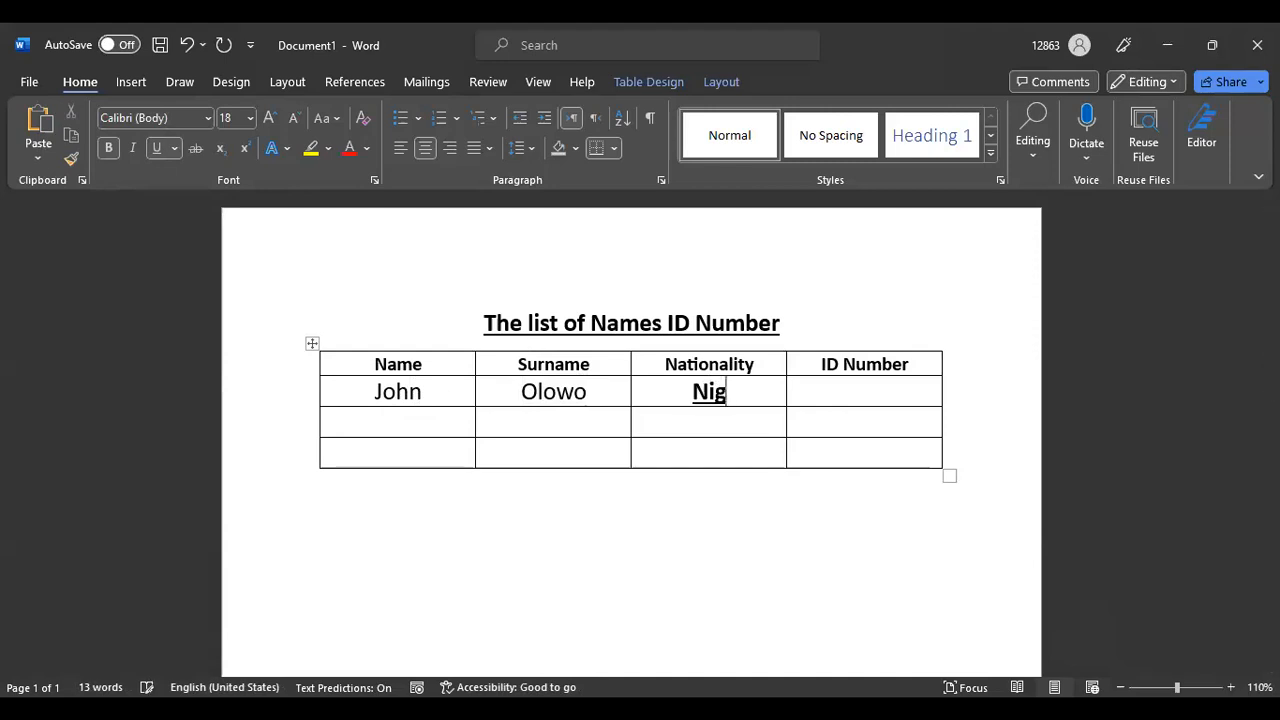
type("eria")
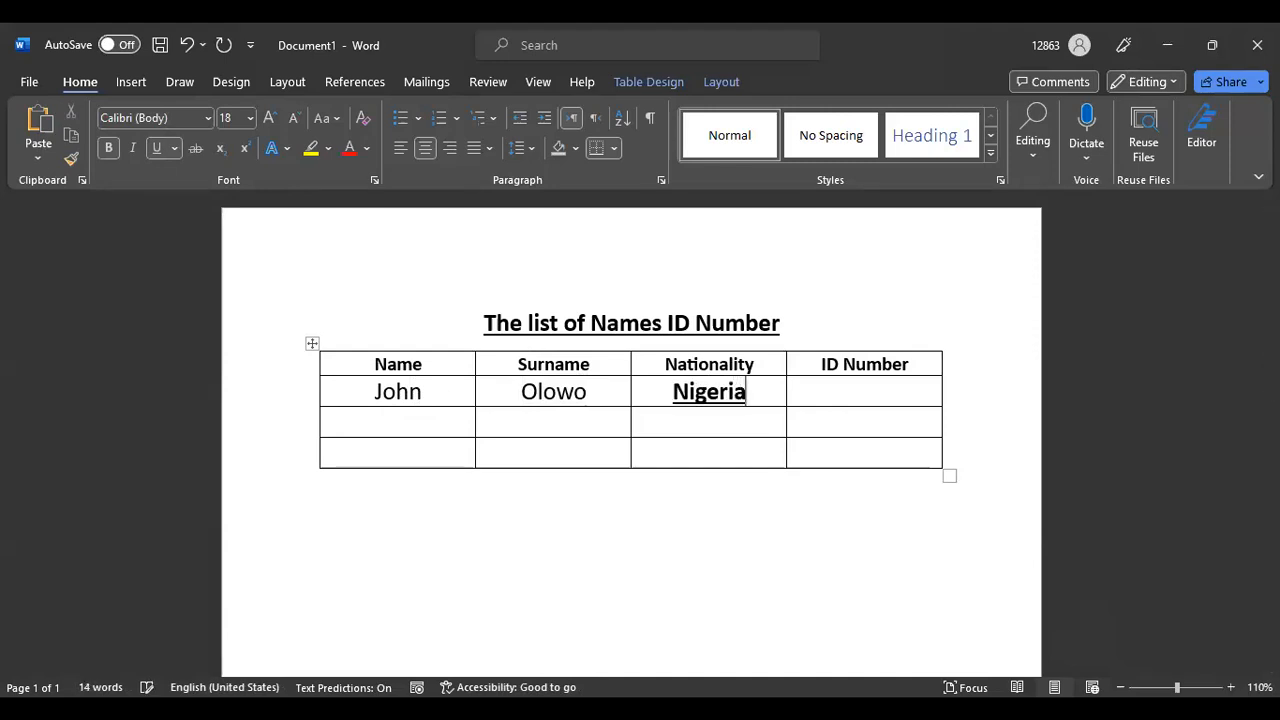
left_click_drag(677, 391, 757, 390)
left_click(156, 147)
left_click(107, 147)
Enter the row-1 ID number in uppercase and strip its underline and bold
left_click(840, 388)
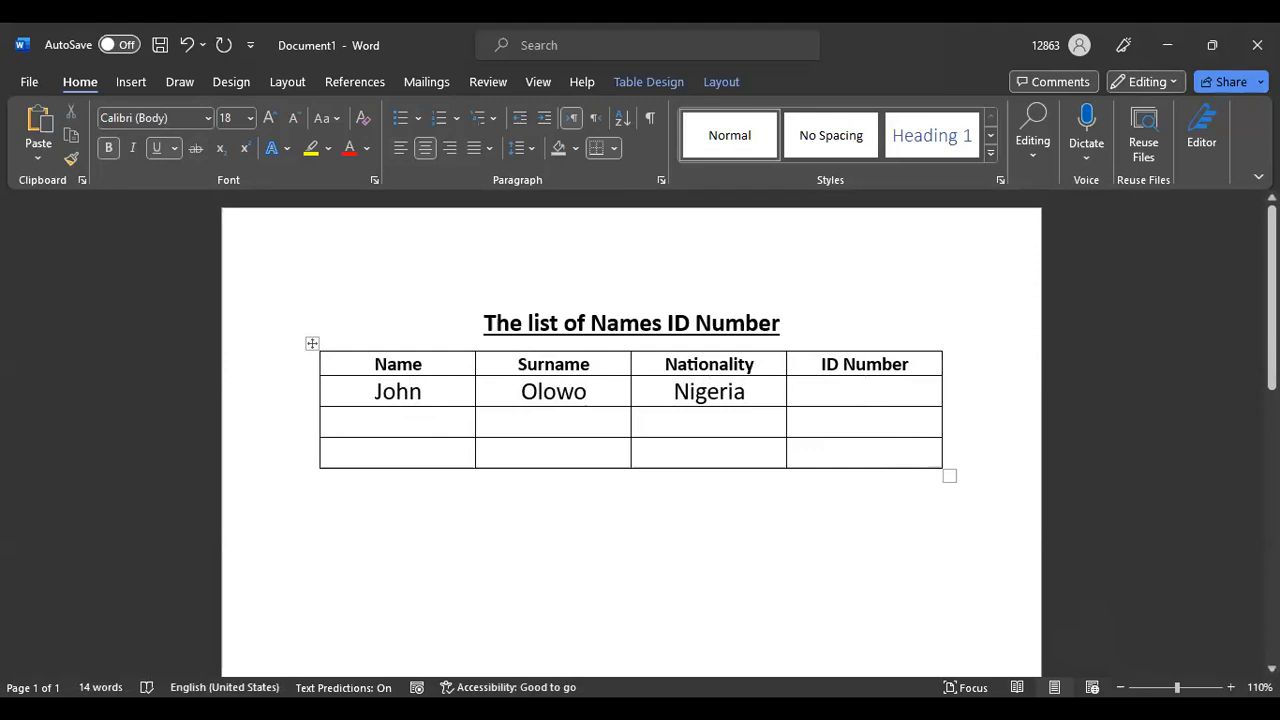
type("009")
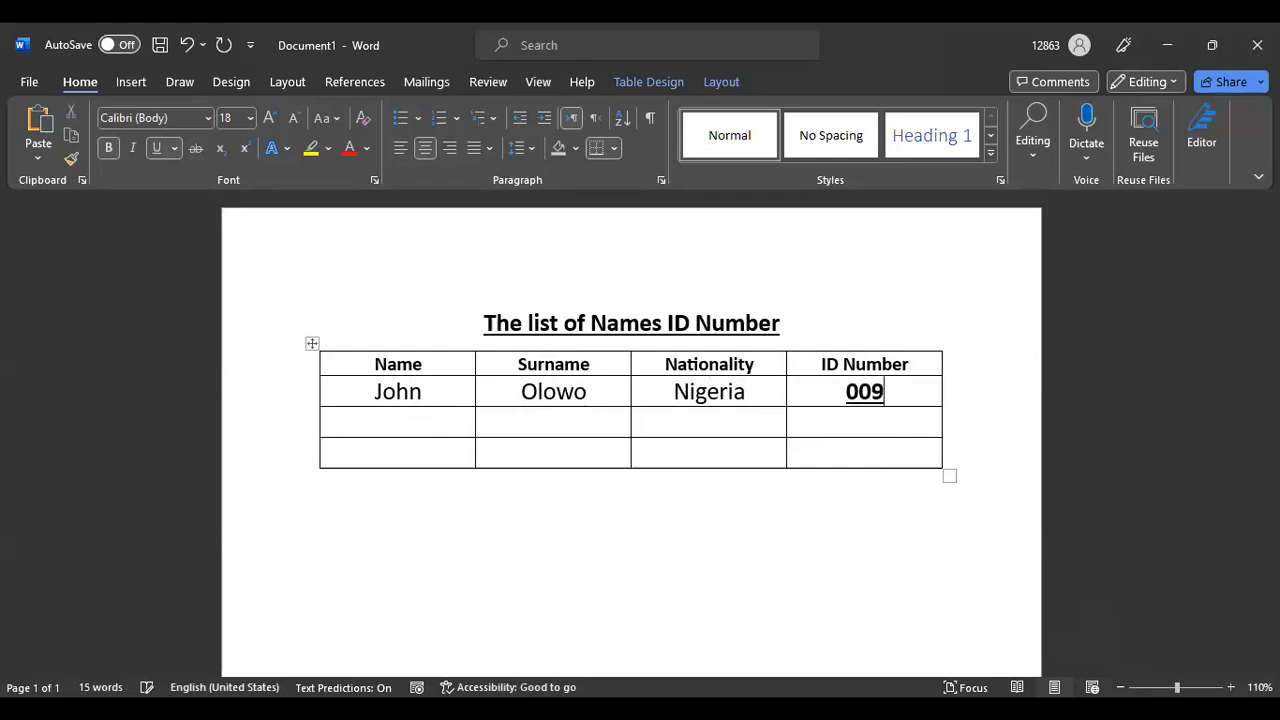
type("gfd")
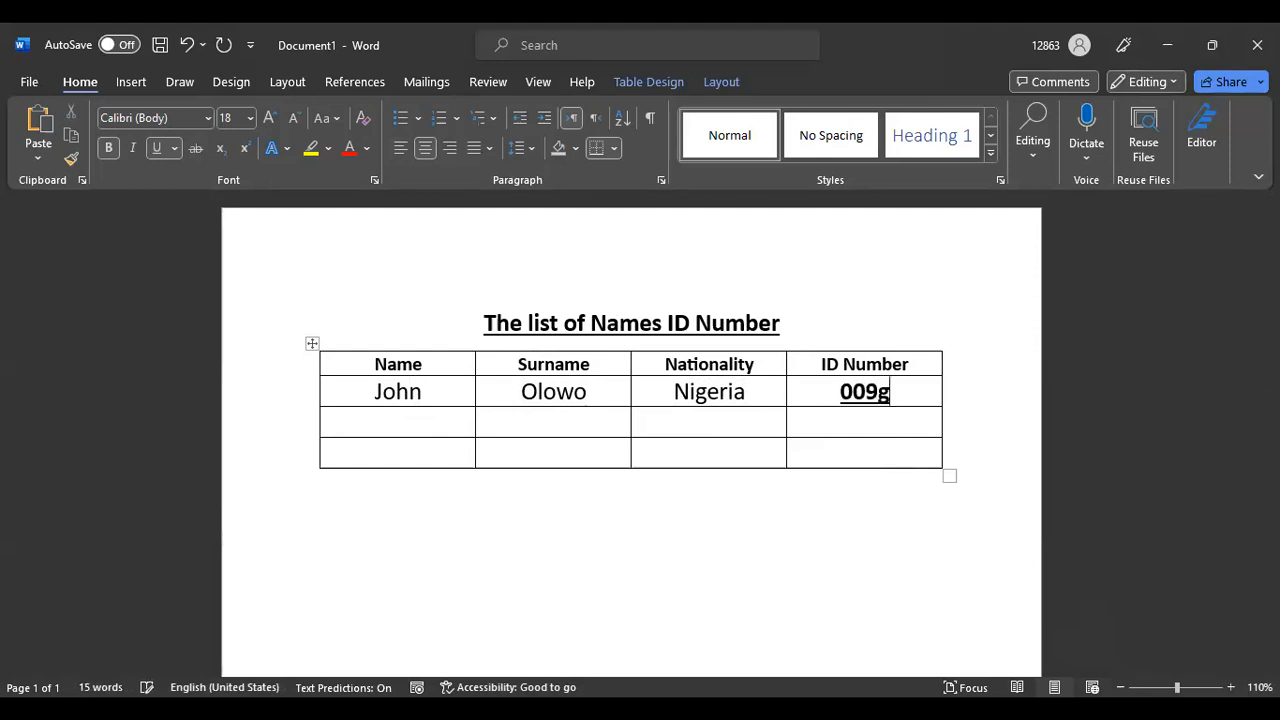
key("BackSpace")
key("BackSpace")
key("BackSpace")
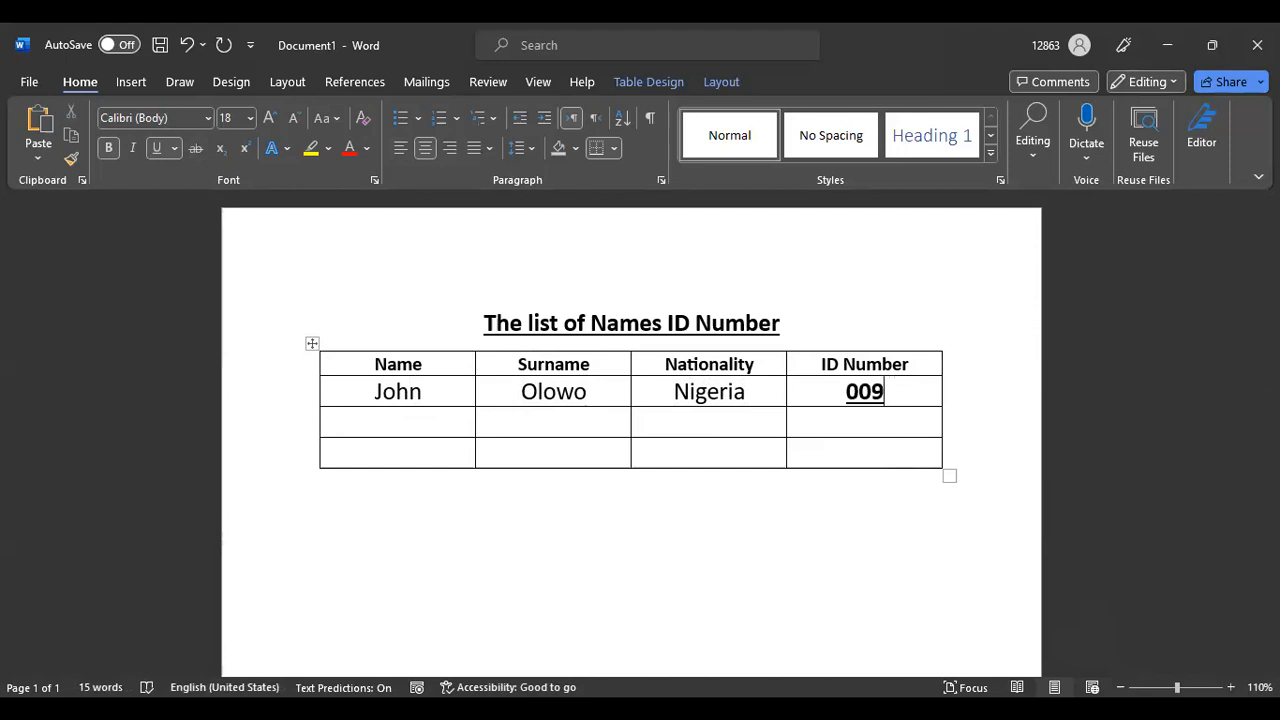
type("GF")
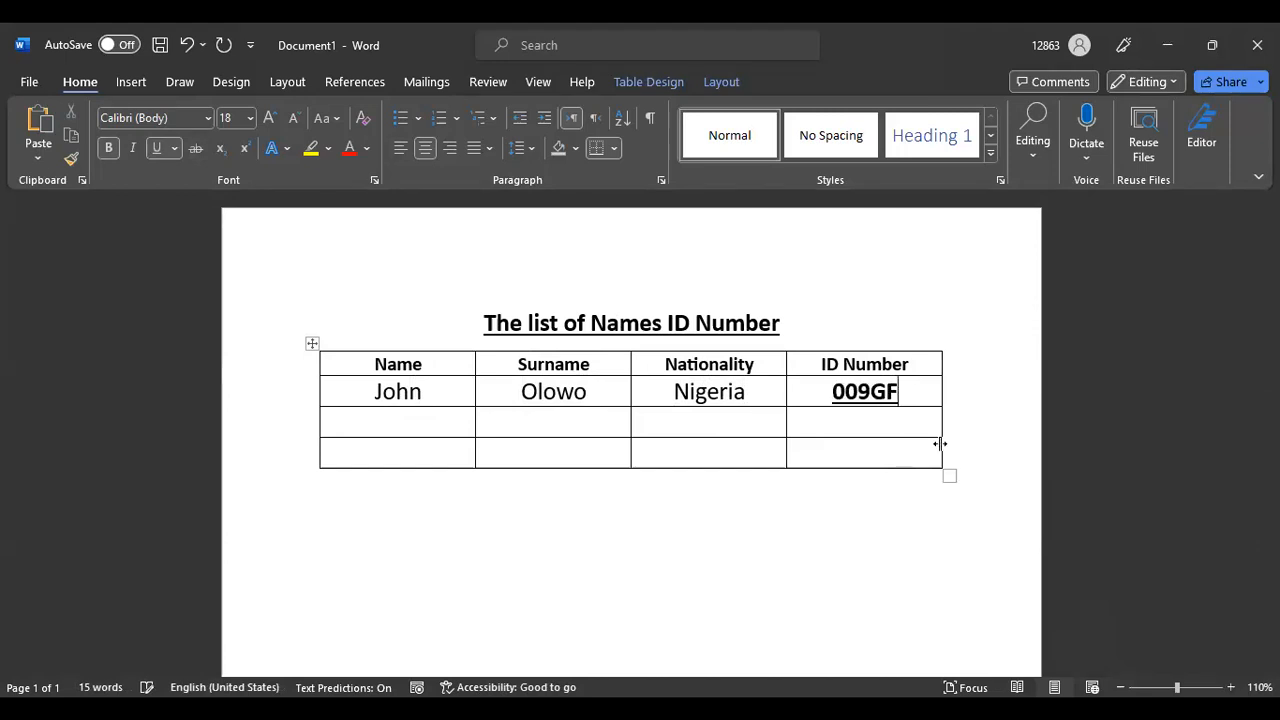
type("D")
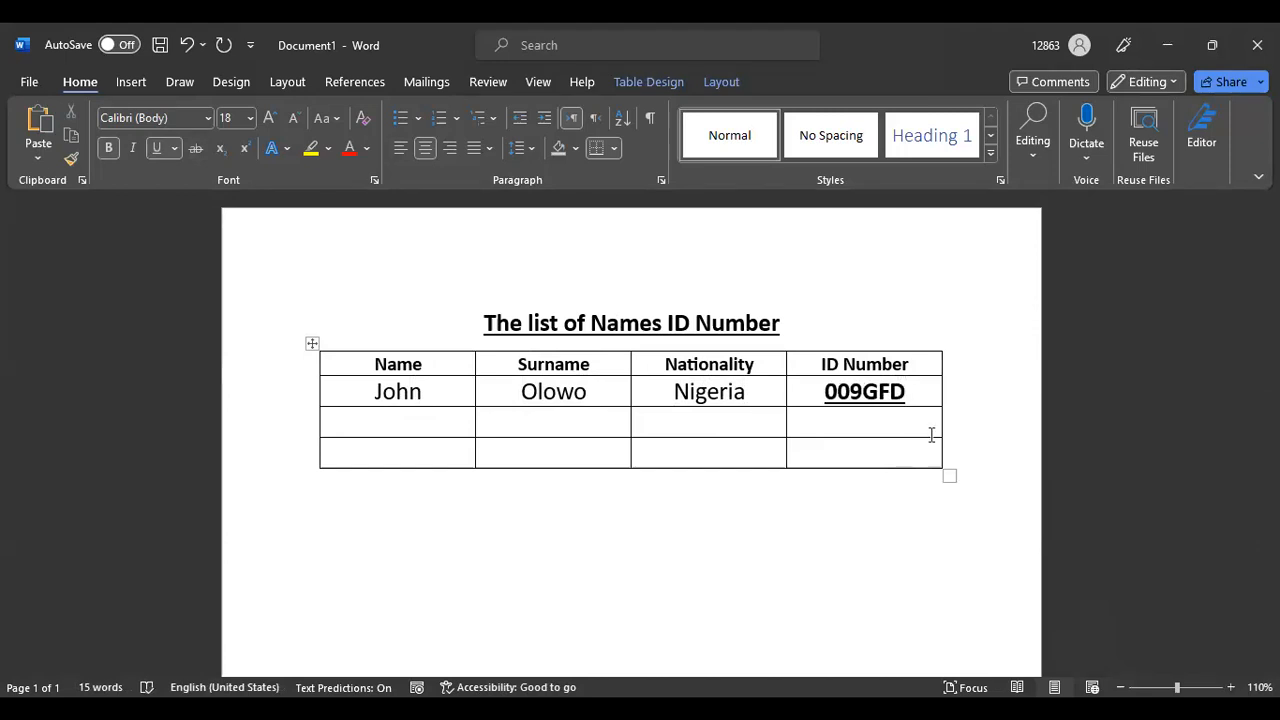
left_click_drag(814, 390, 937, 389)
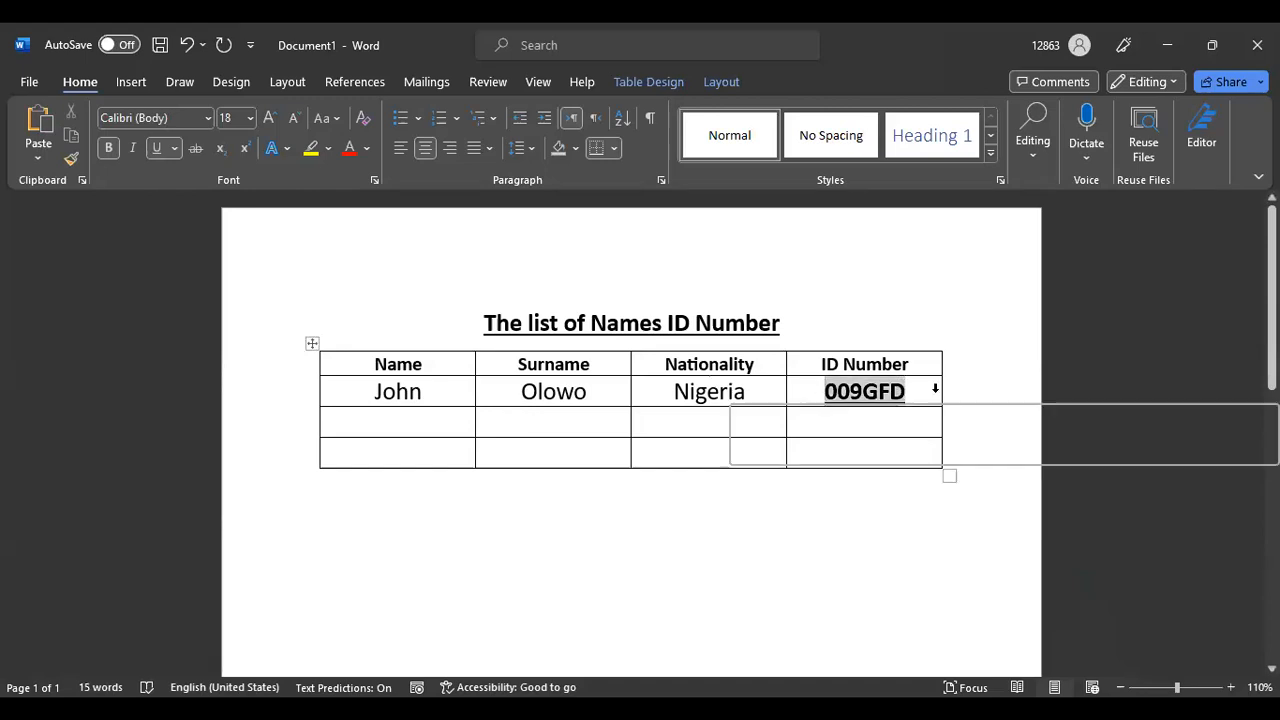
left_click(157, 148)
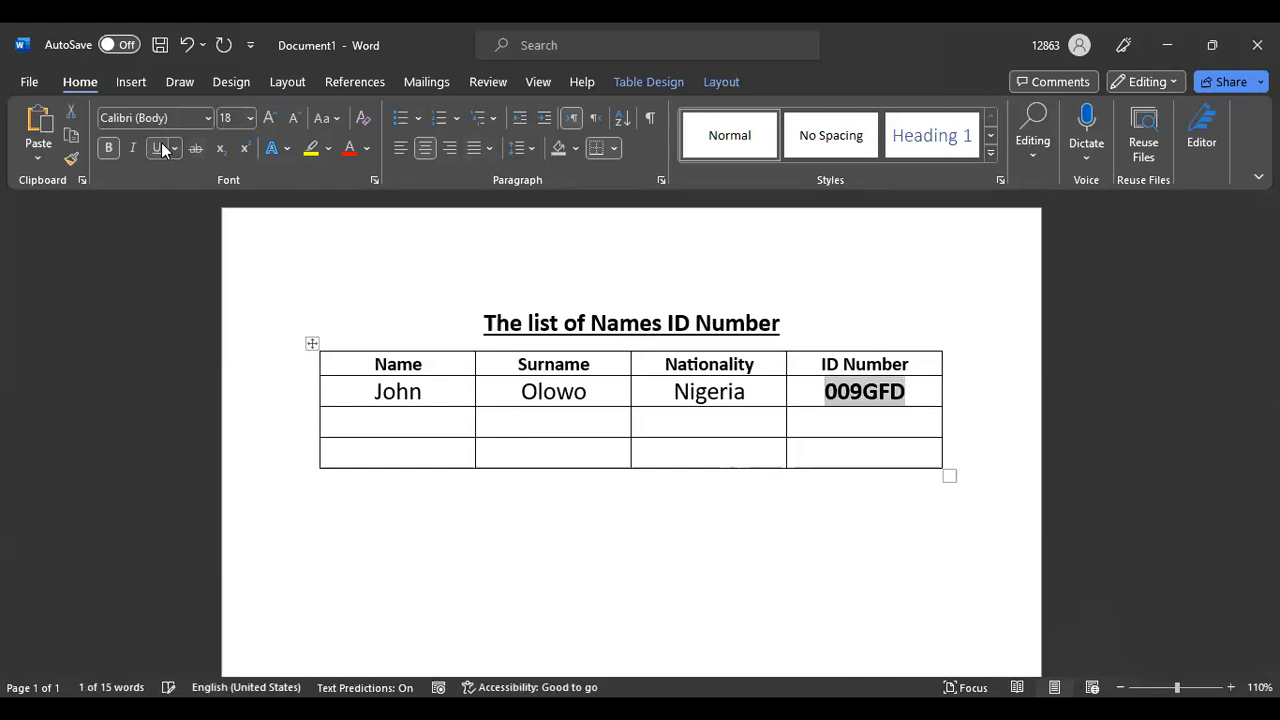
left_click(108, 148)
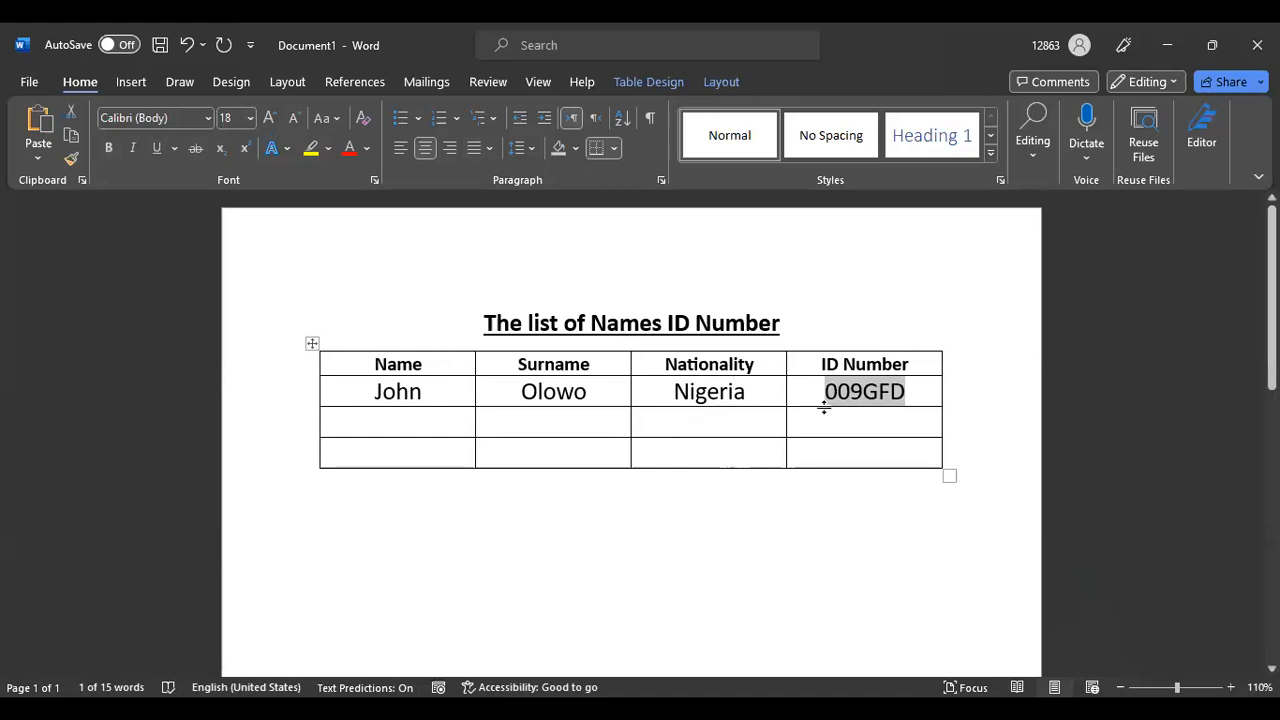
left_click(388, 420)
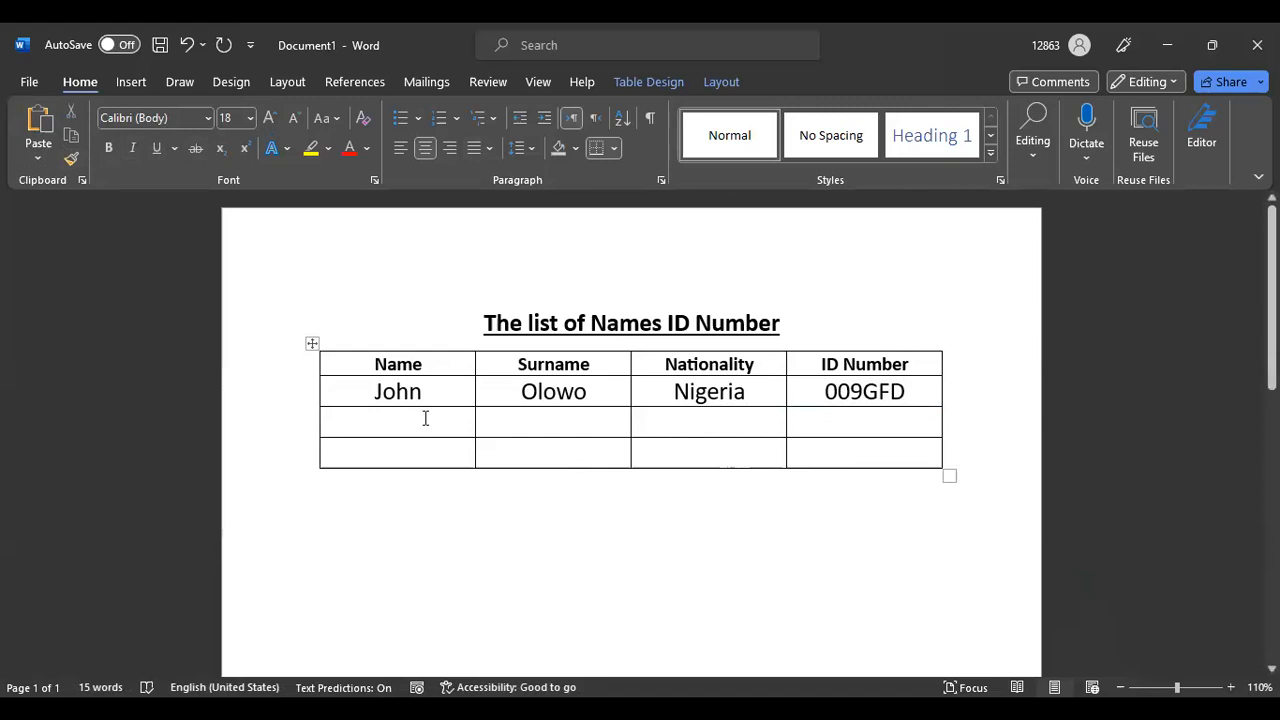
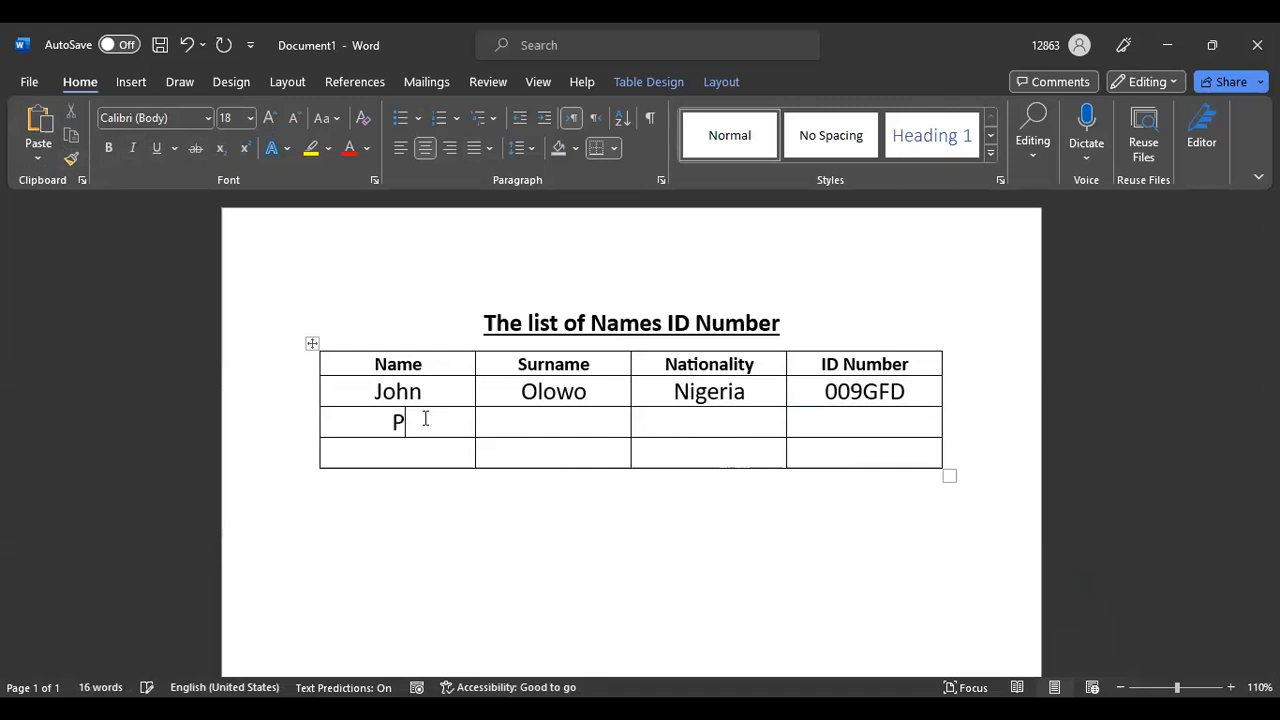
Enter row 2's first name and surname, removing underline and bold from the surname
left_click(537, 420)
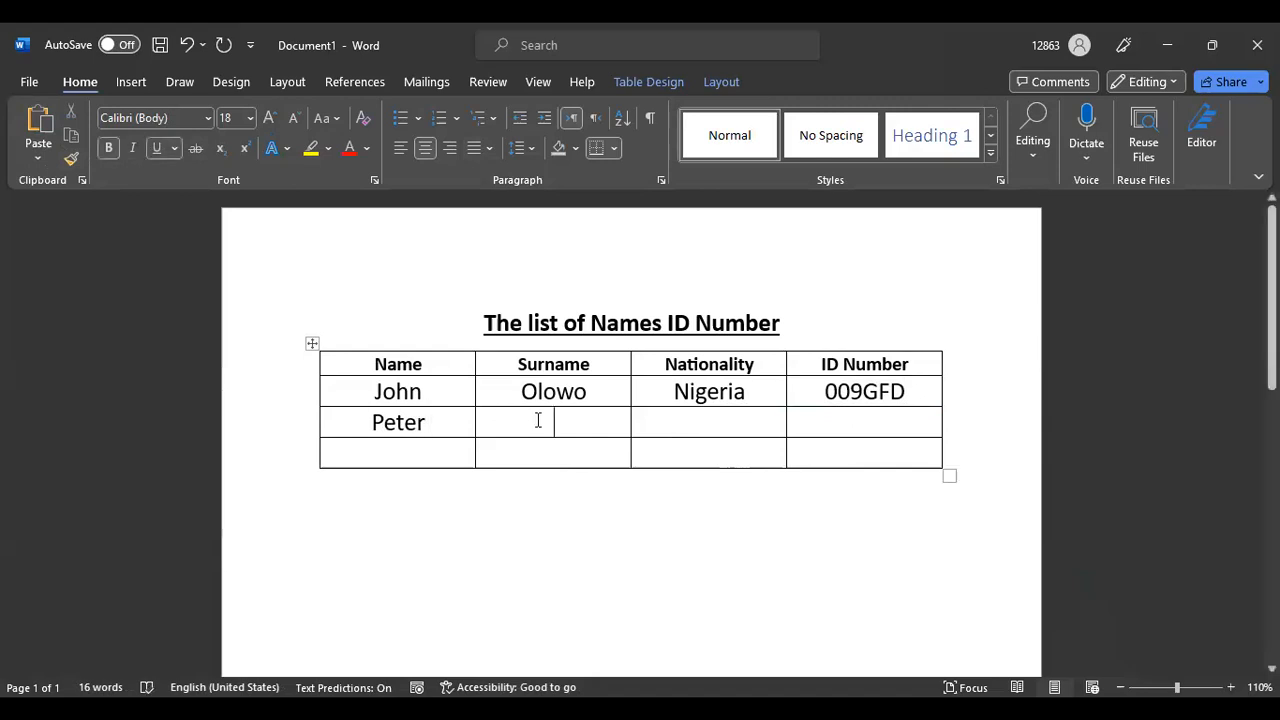
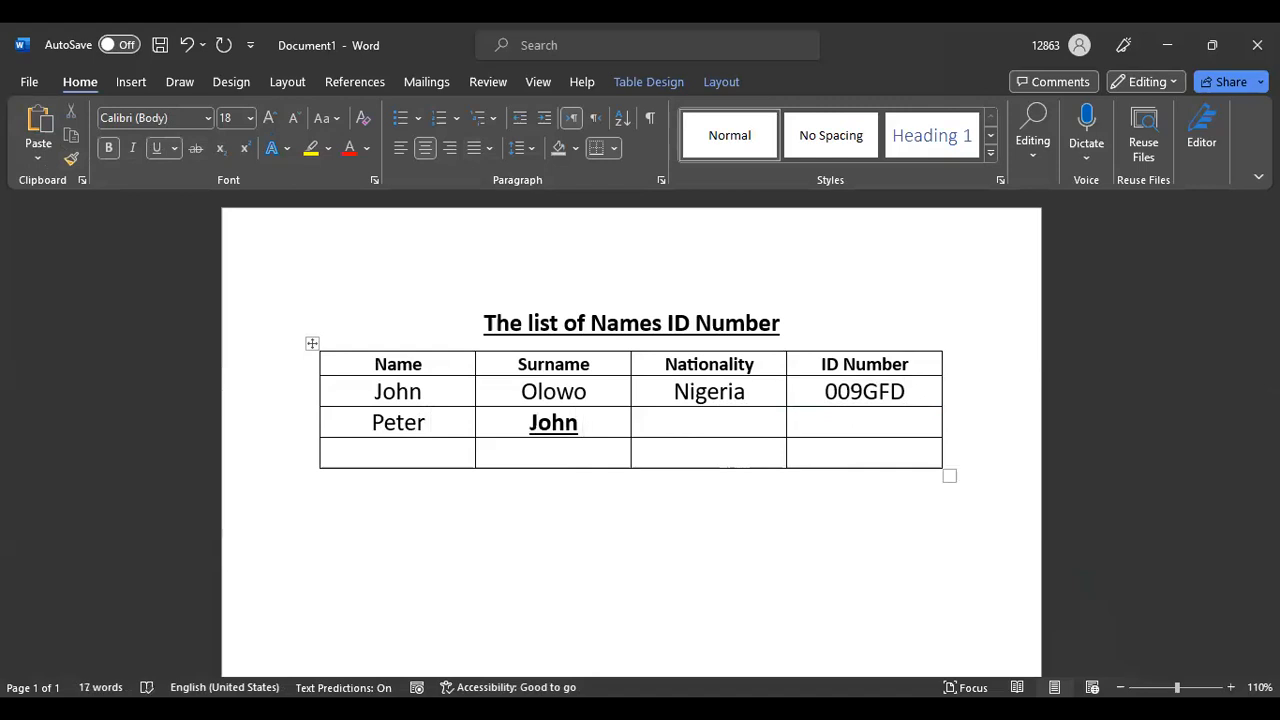
left_click_drag(503, 429, 606, 426)
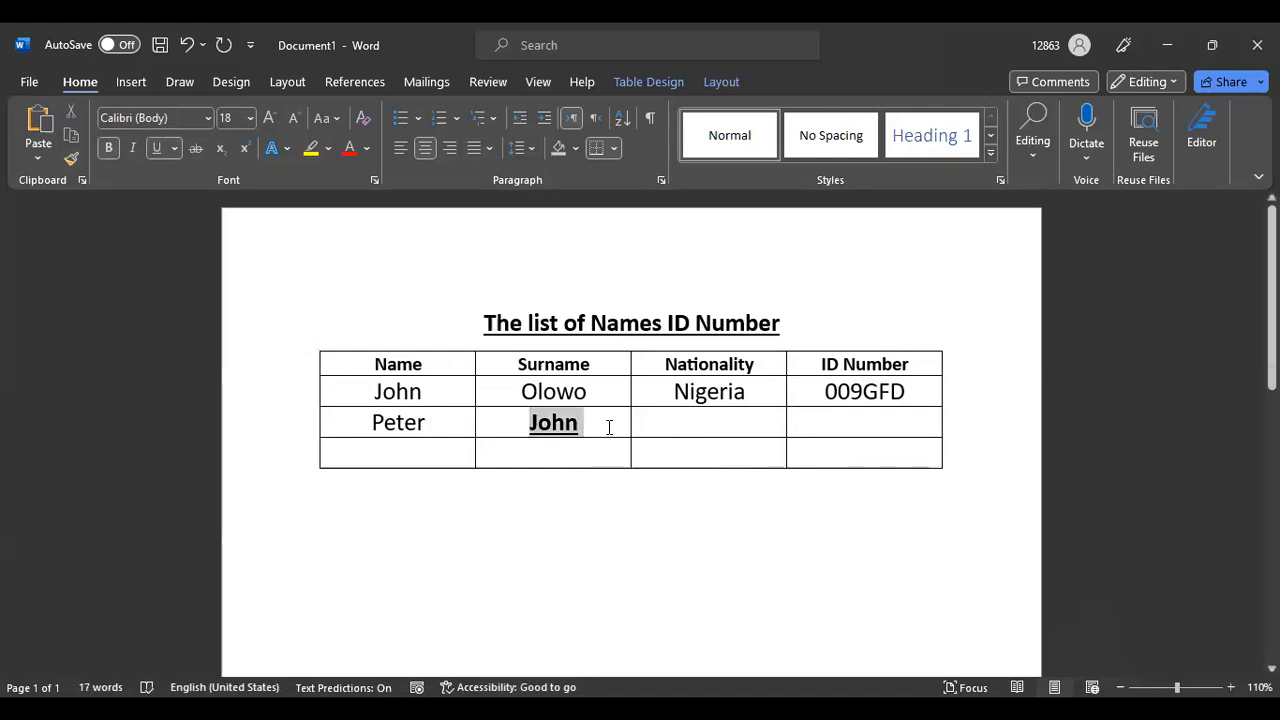
left_click(159, 148)
left_click(110, 148)
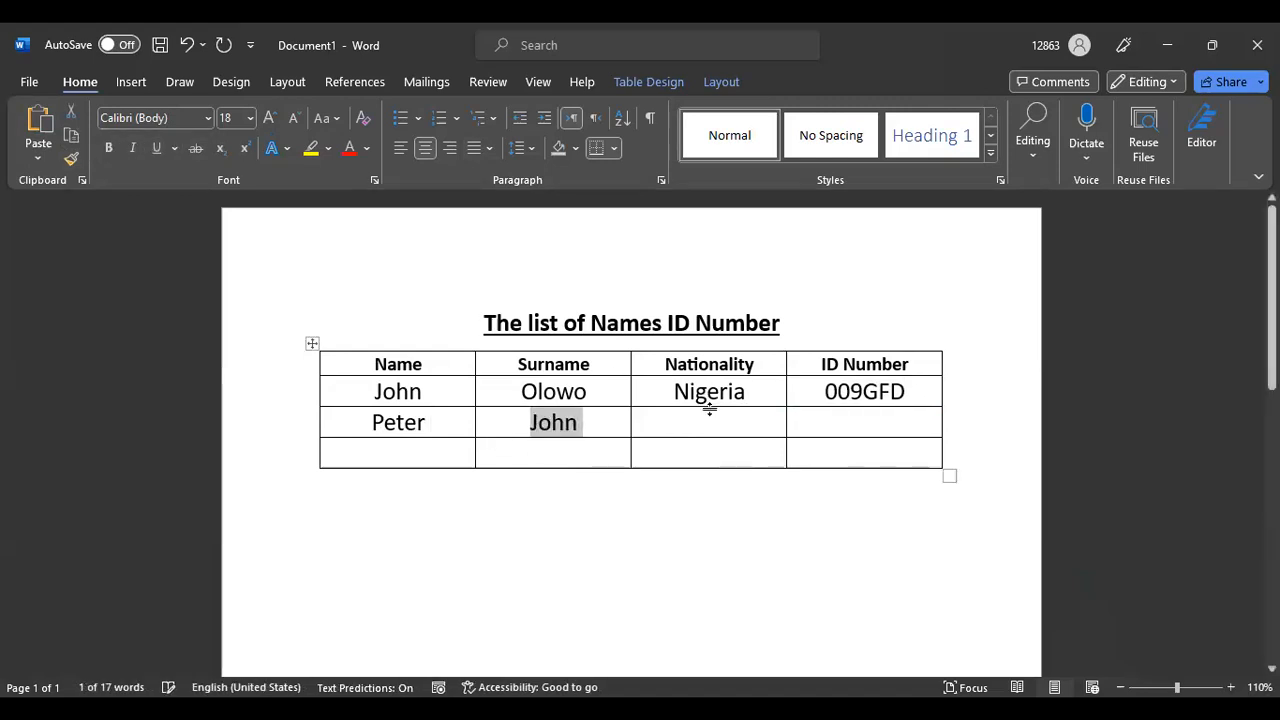
Enter Ghana without bold and the ID number in row 2's last two cells
left_click(711, 420)
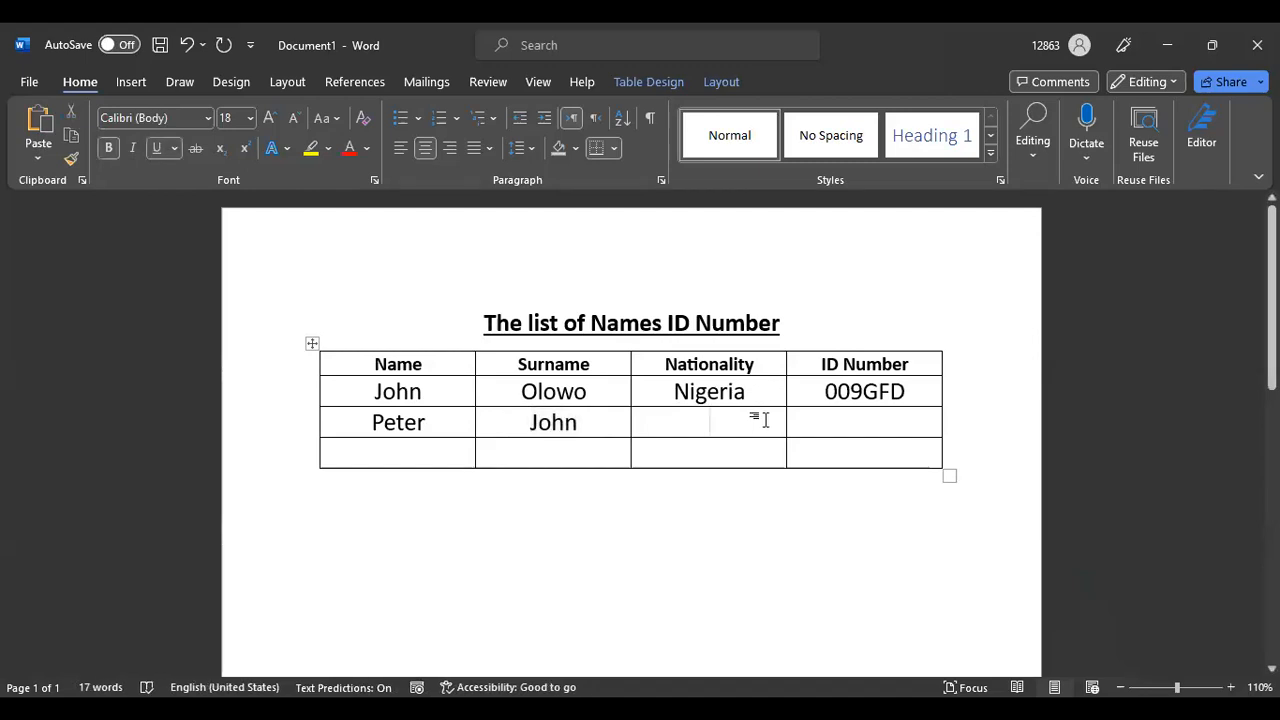
type("Gha")
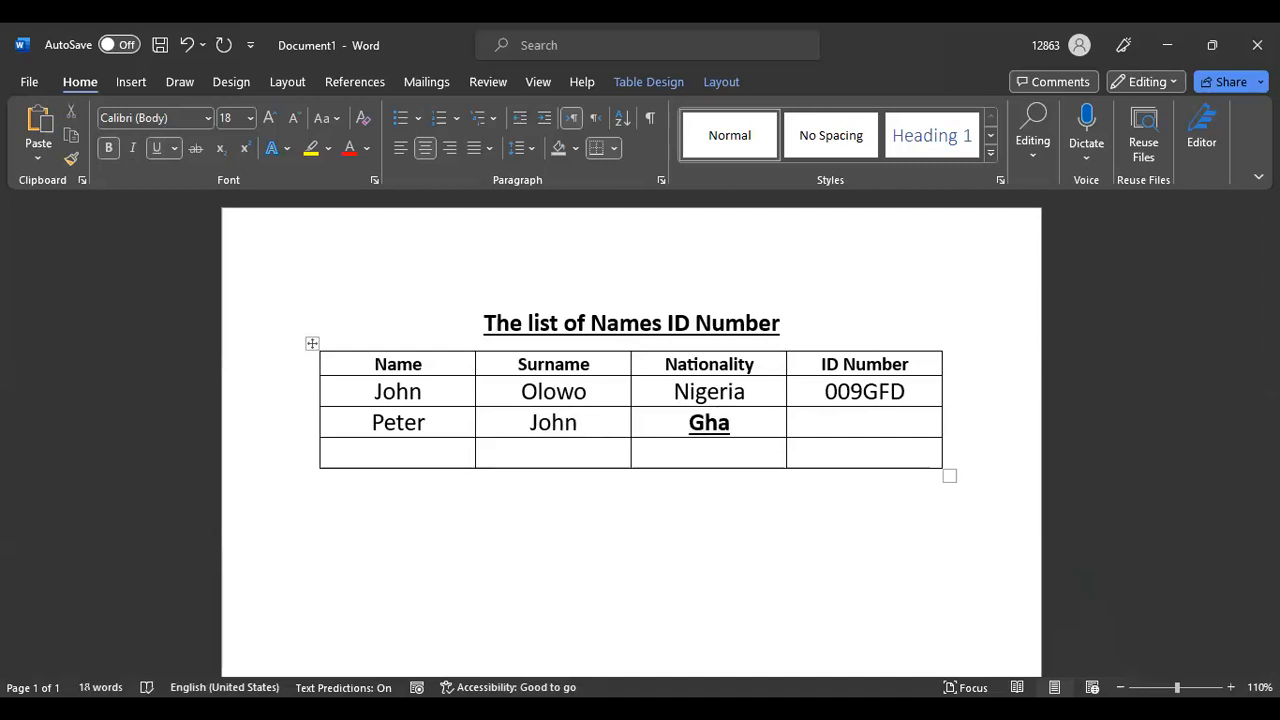
type("na")
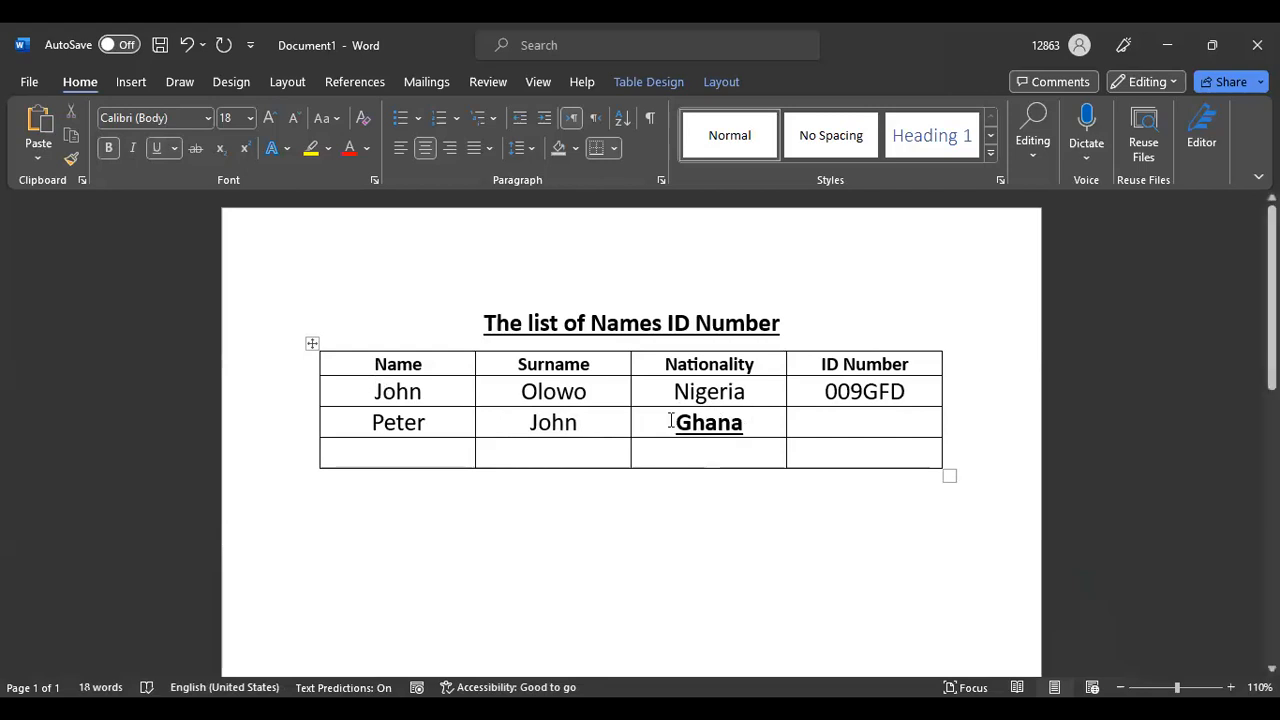
left_click_drag(673, 423, 770, 421)
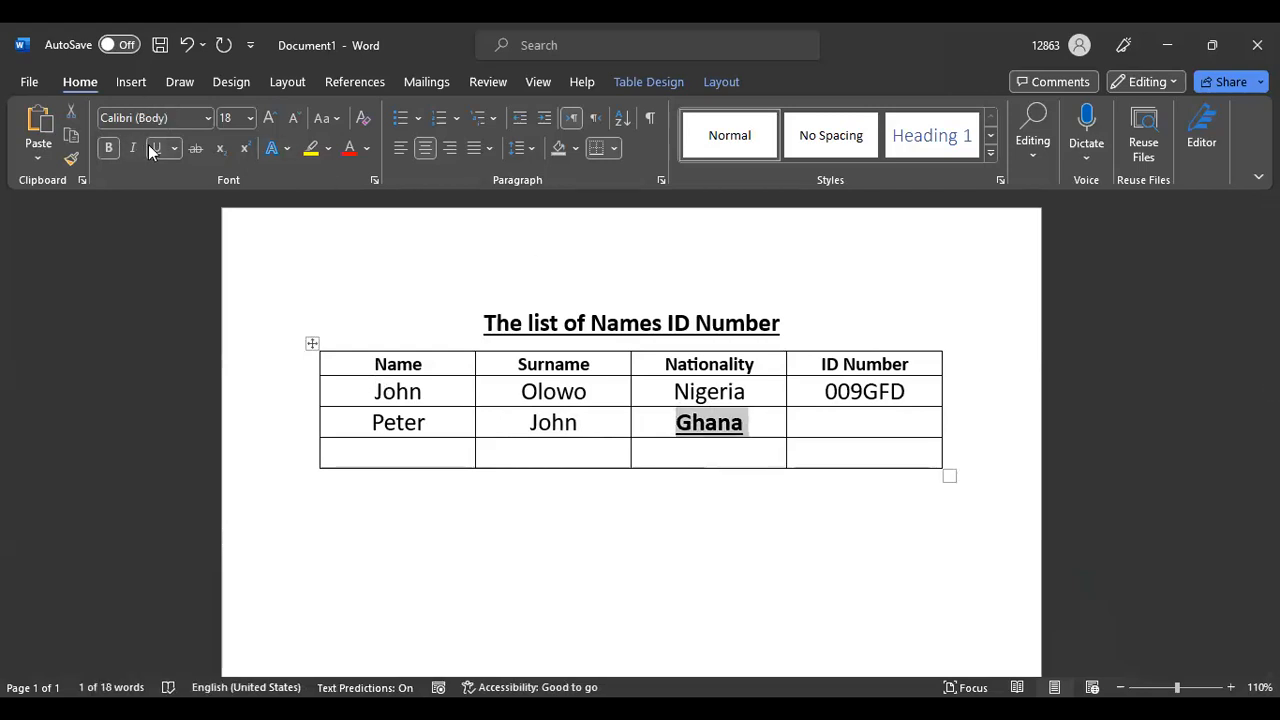
left_click(111, 148)
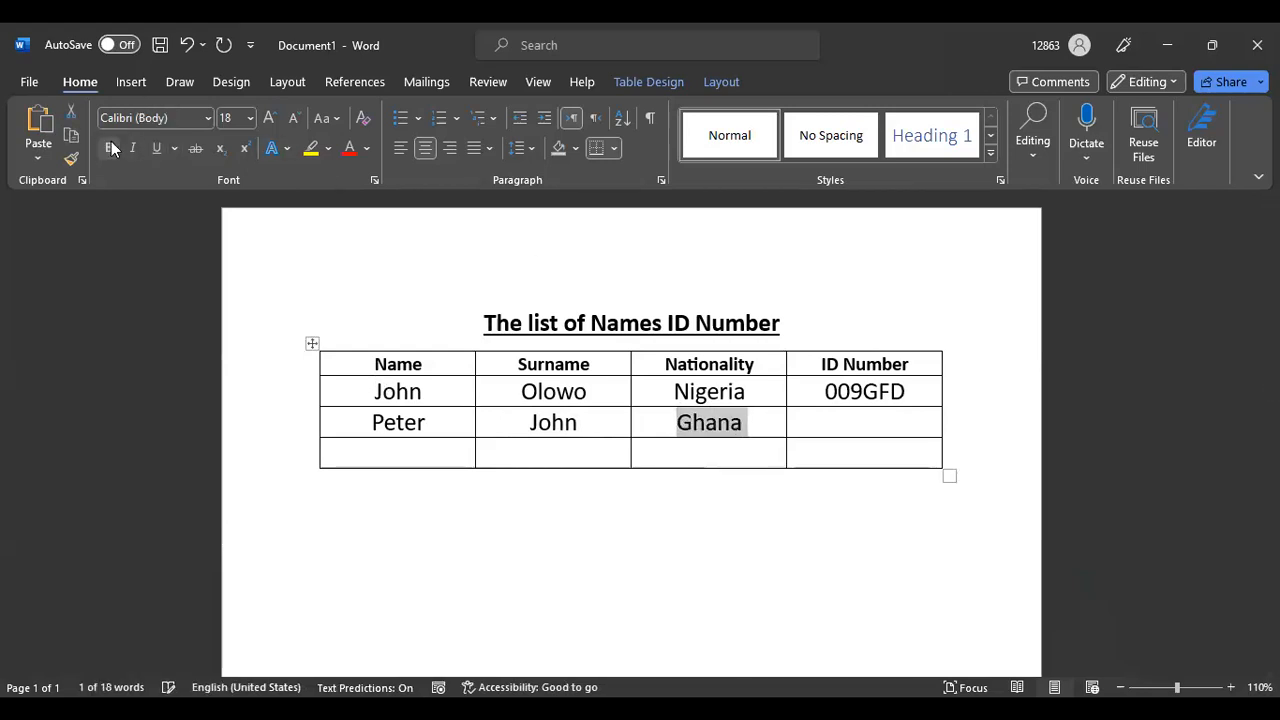
left_click(847, 427)
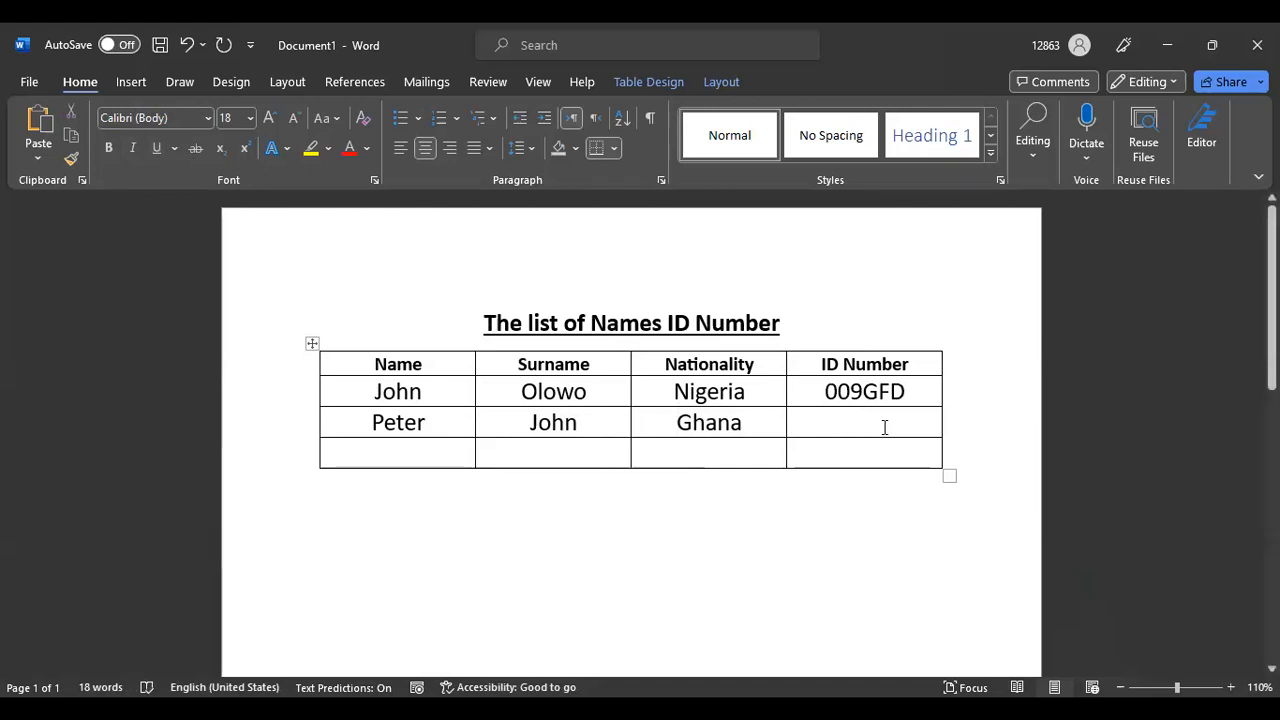
type("00")
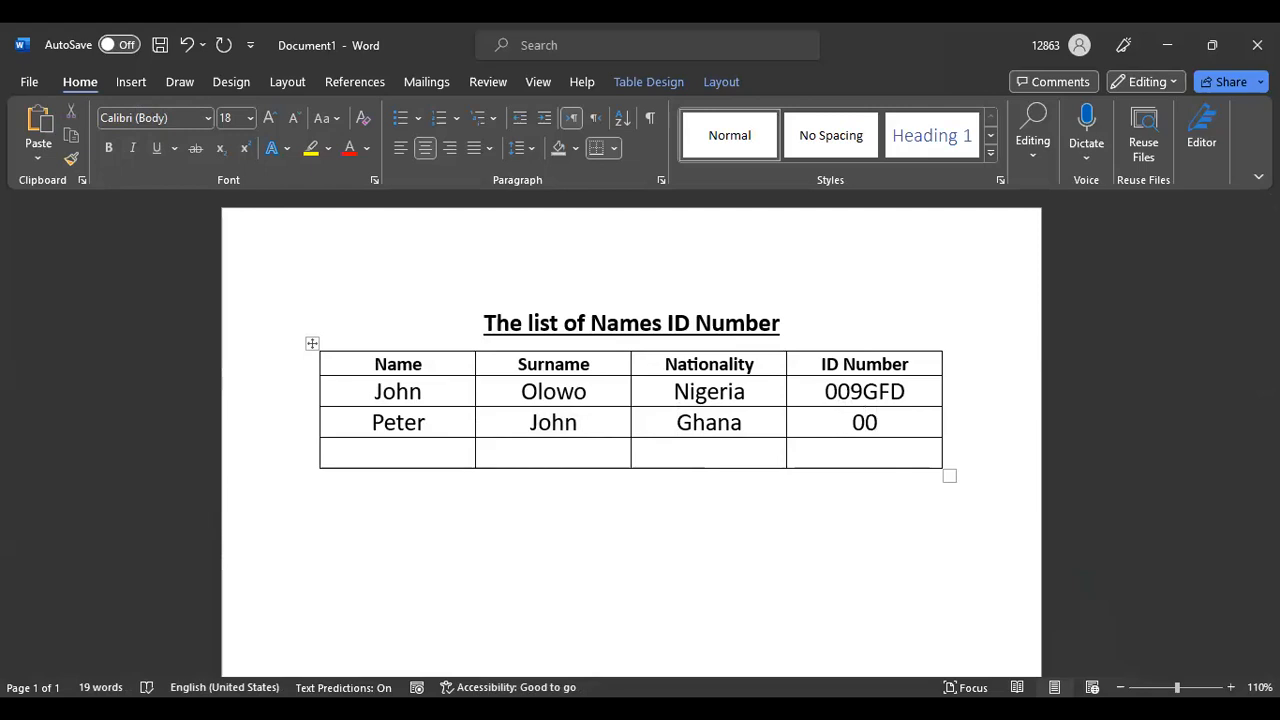
type("8GFD")
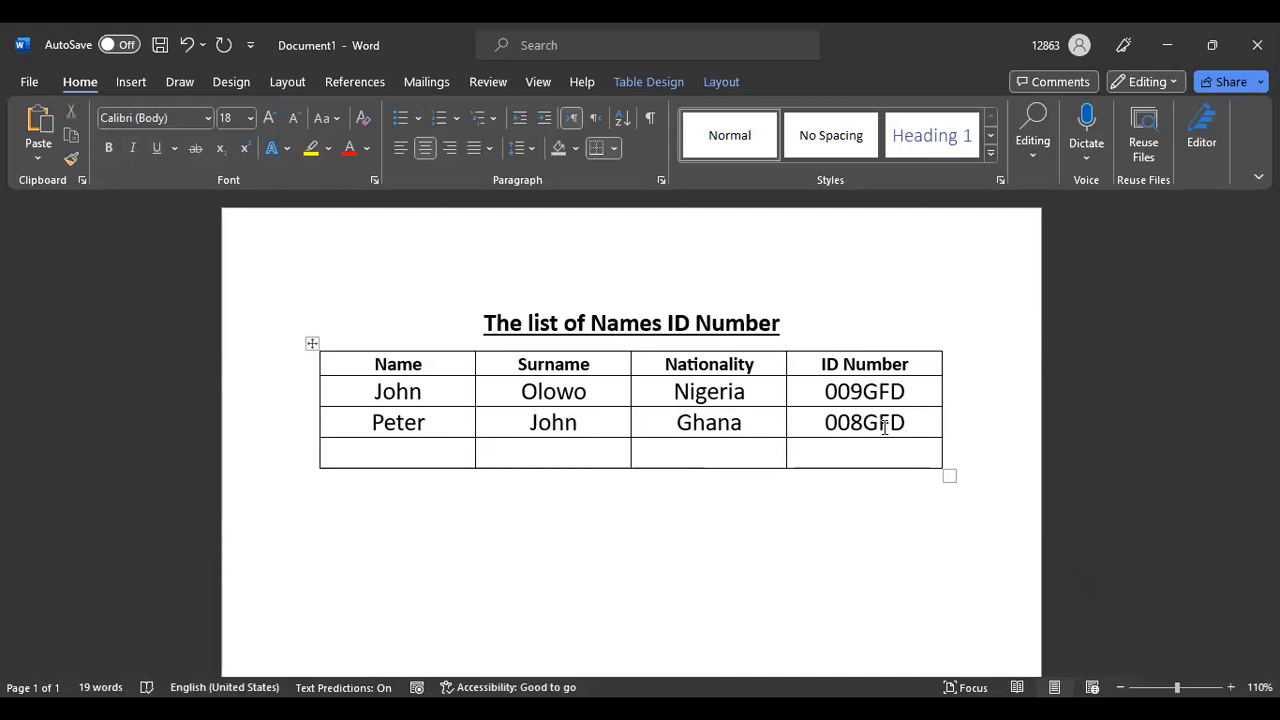
left_click(403, 448)
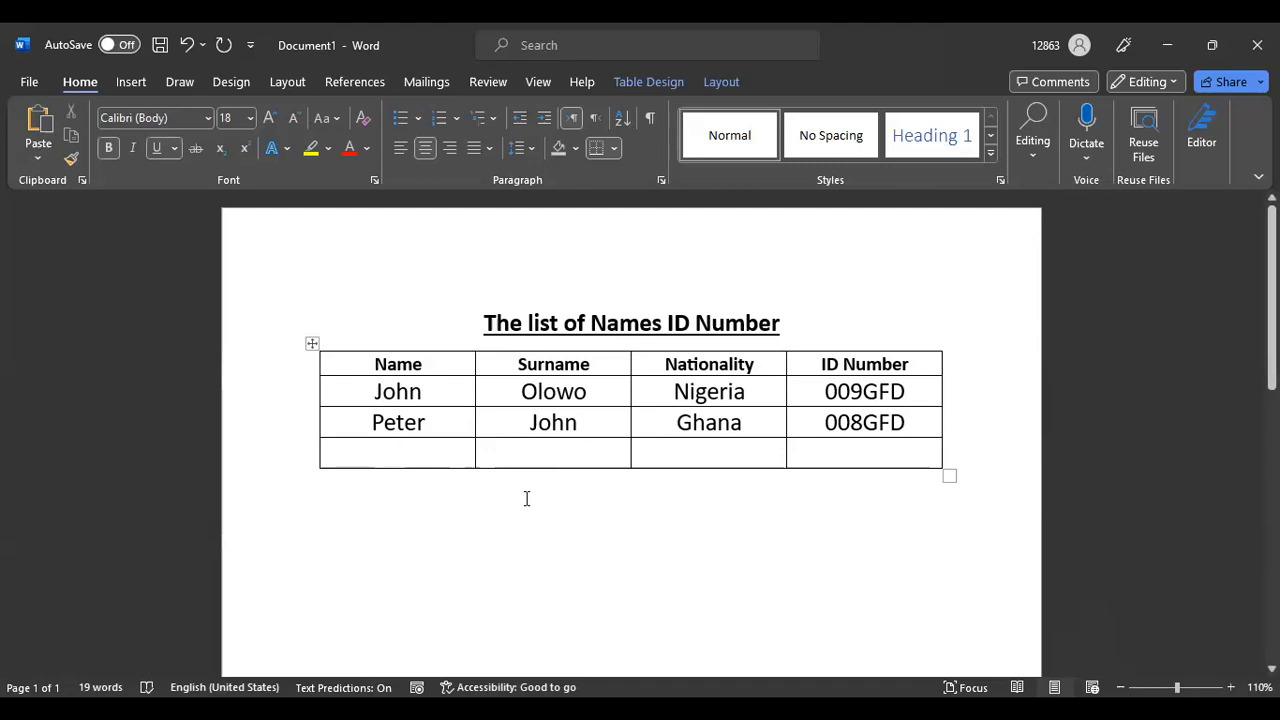
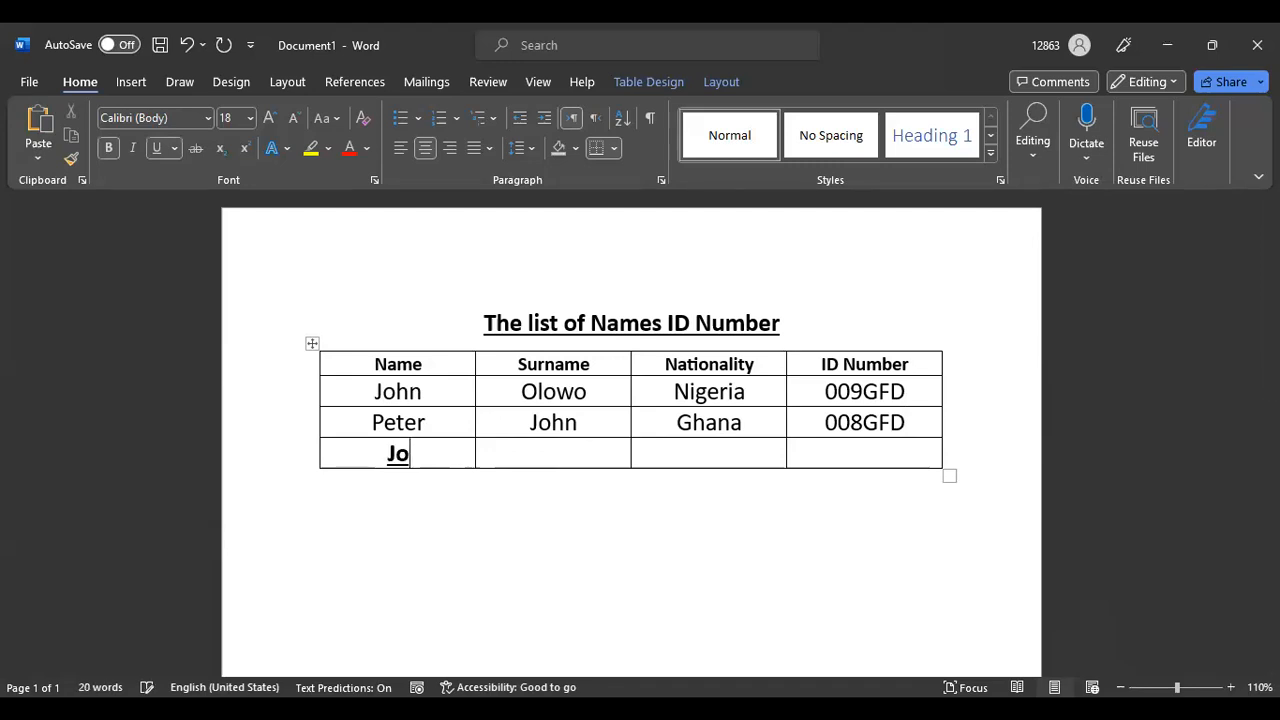
Enter the last row's first name and remove its bold and underline
double_click(354, 449)
left_click(106, 150)
left_click(155, 149)
Enter the last row's surname and remove its underline and bold
left_click(556, 453)
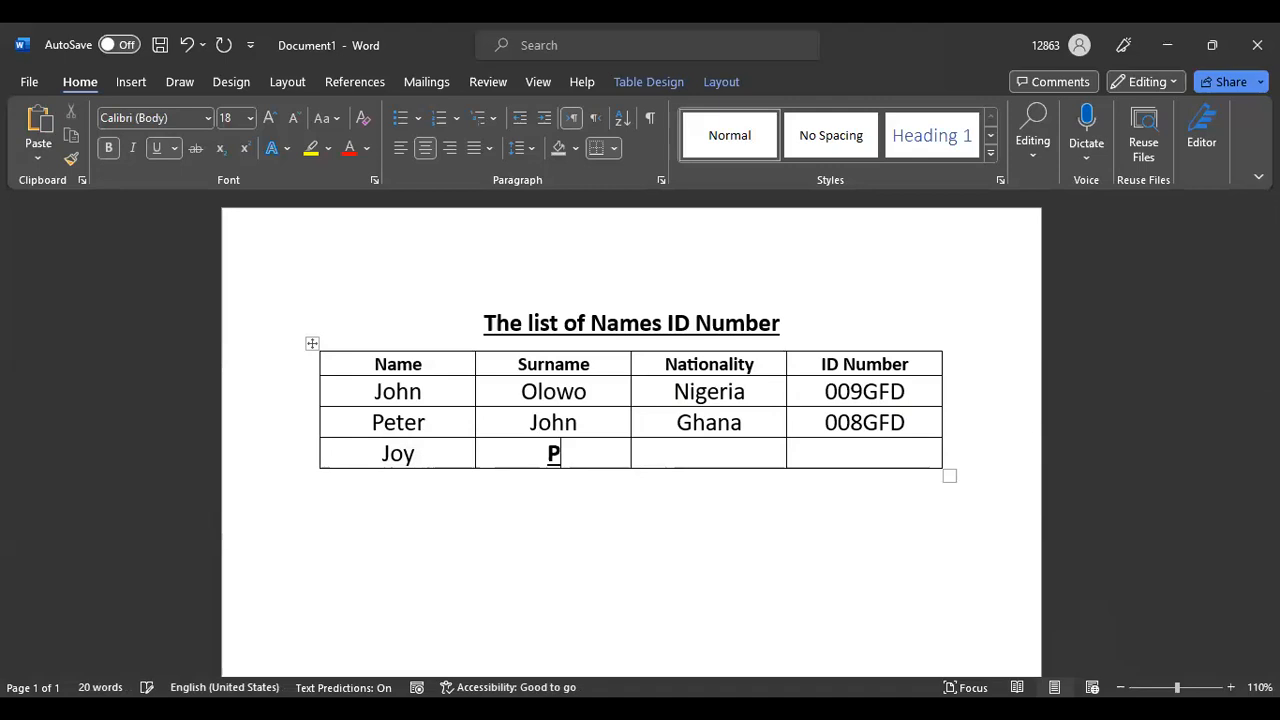
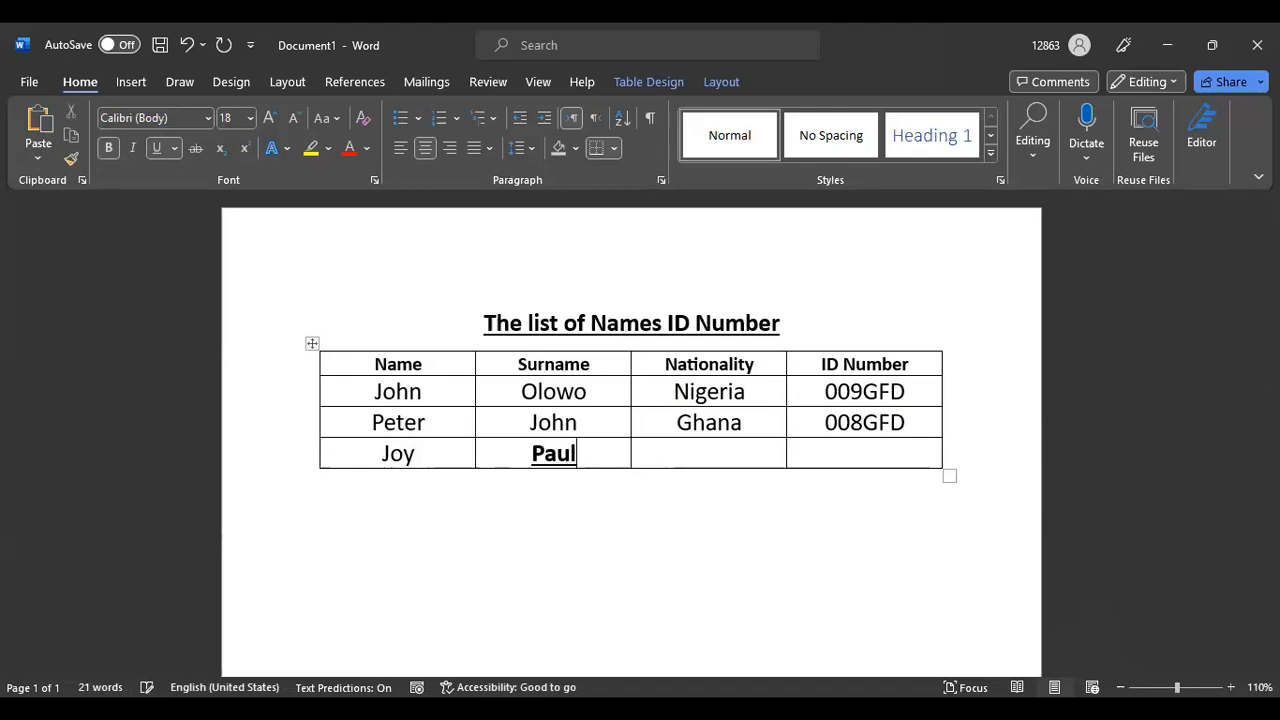
double_click(545, 452)
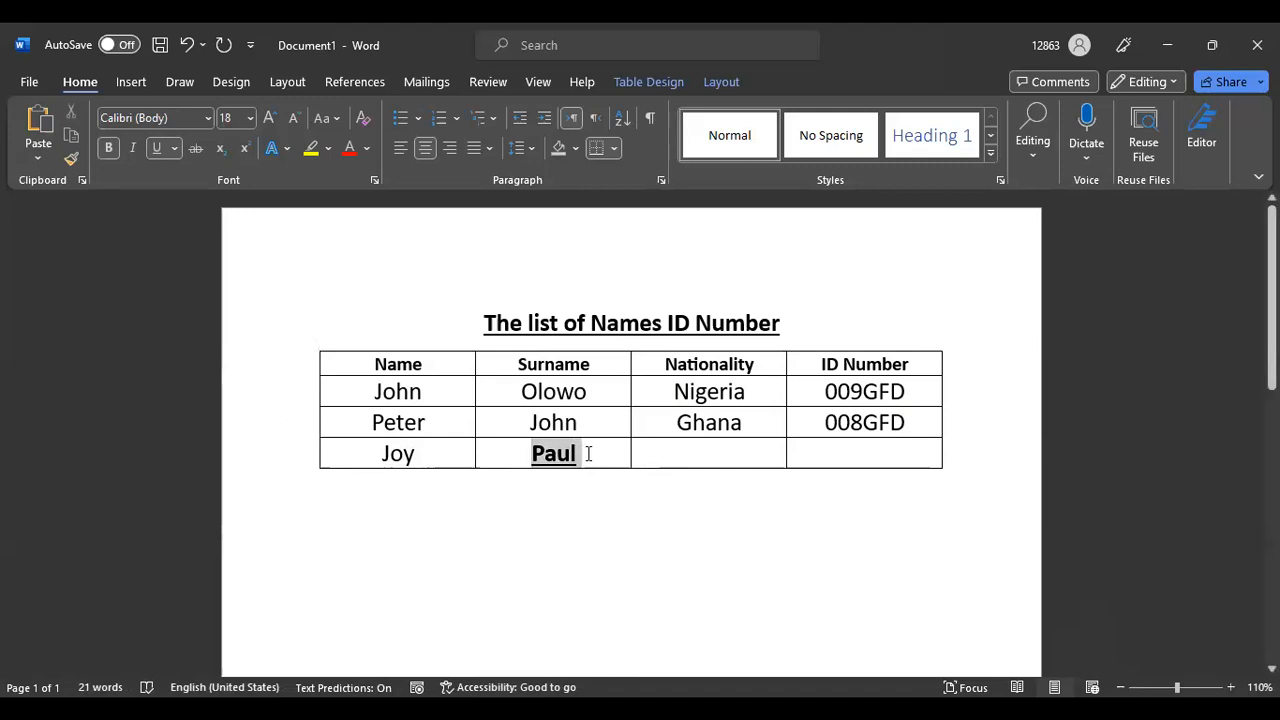
left_click(155, 148)
left_click(108, 148)
Enter Togo and the ID number, then select both cells together
left_click(735, 457)
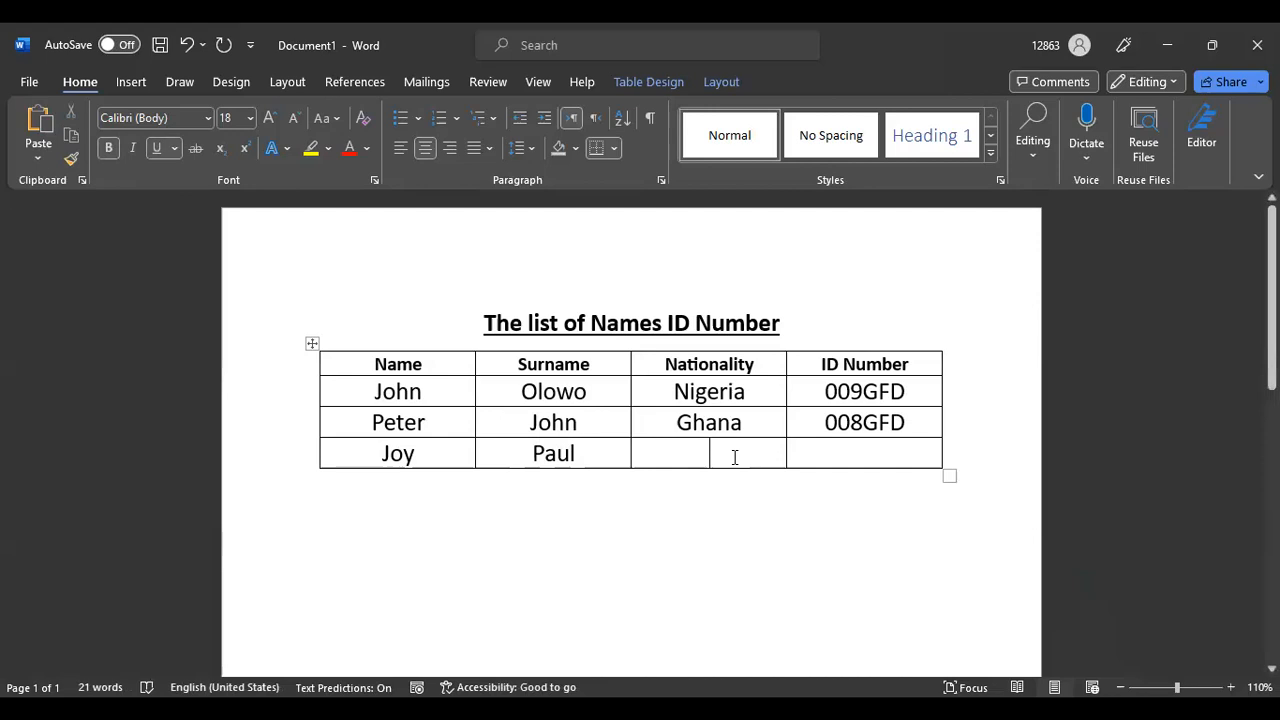
type("T")
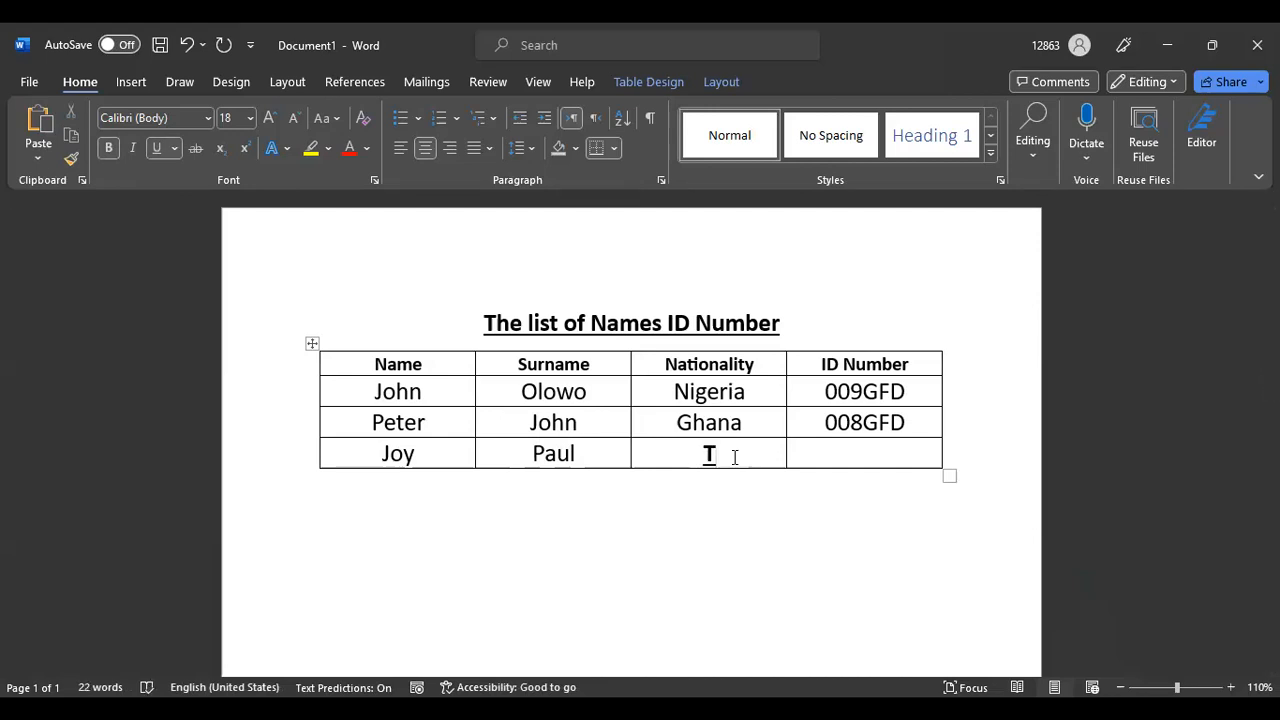
type("ogo")
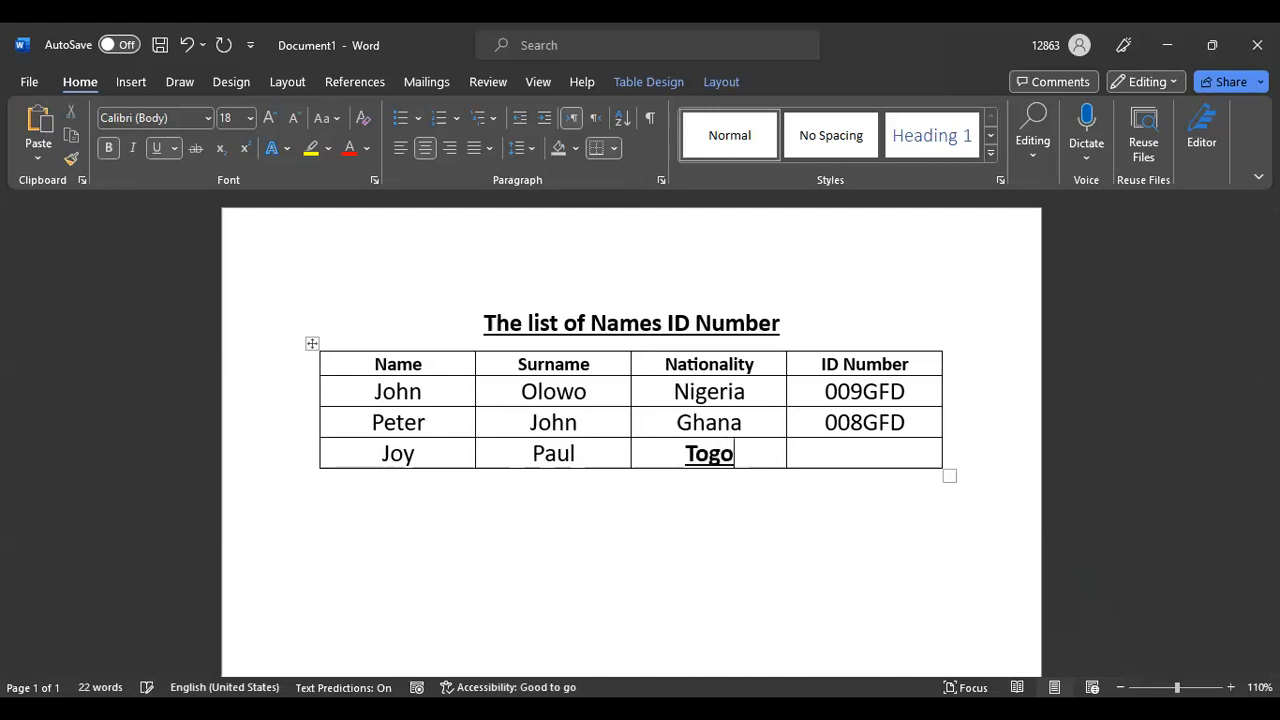
left_click(875, 457)
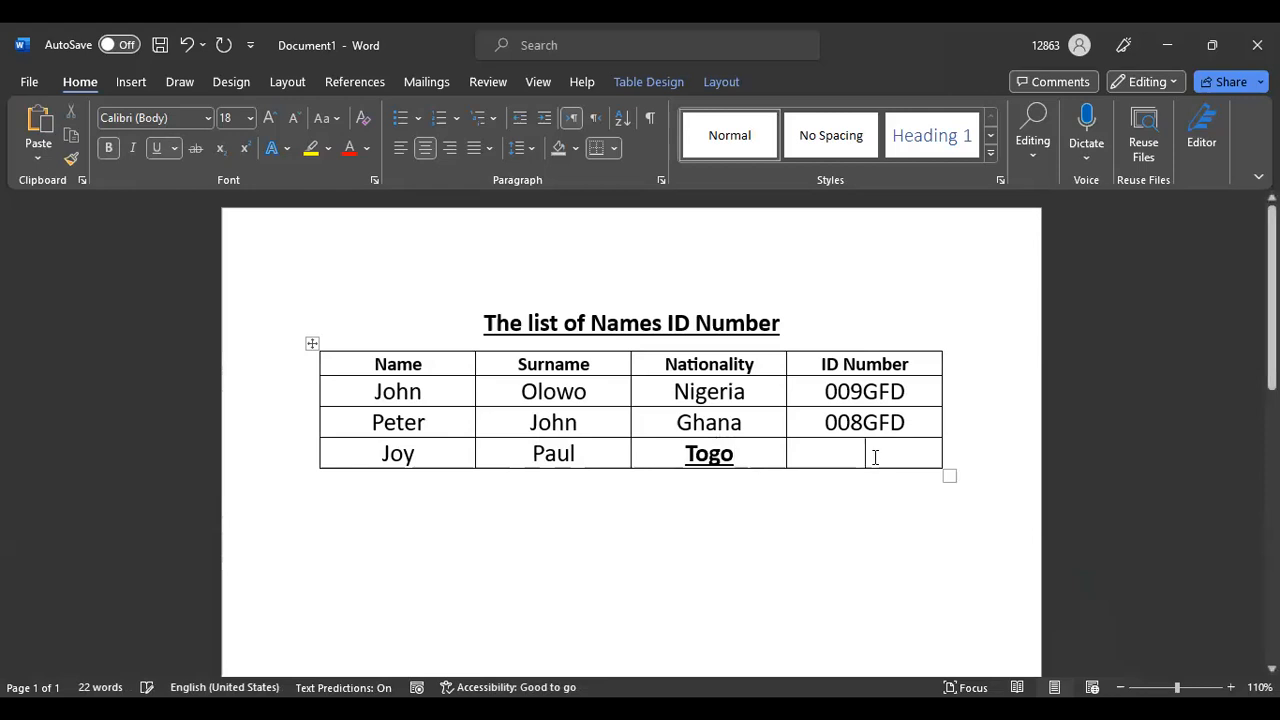
type("00")
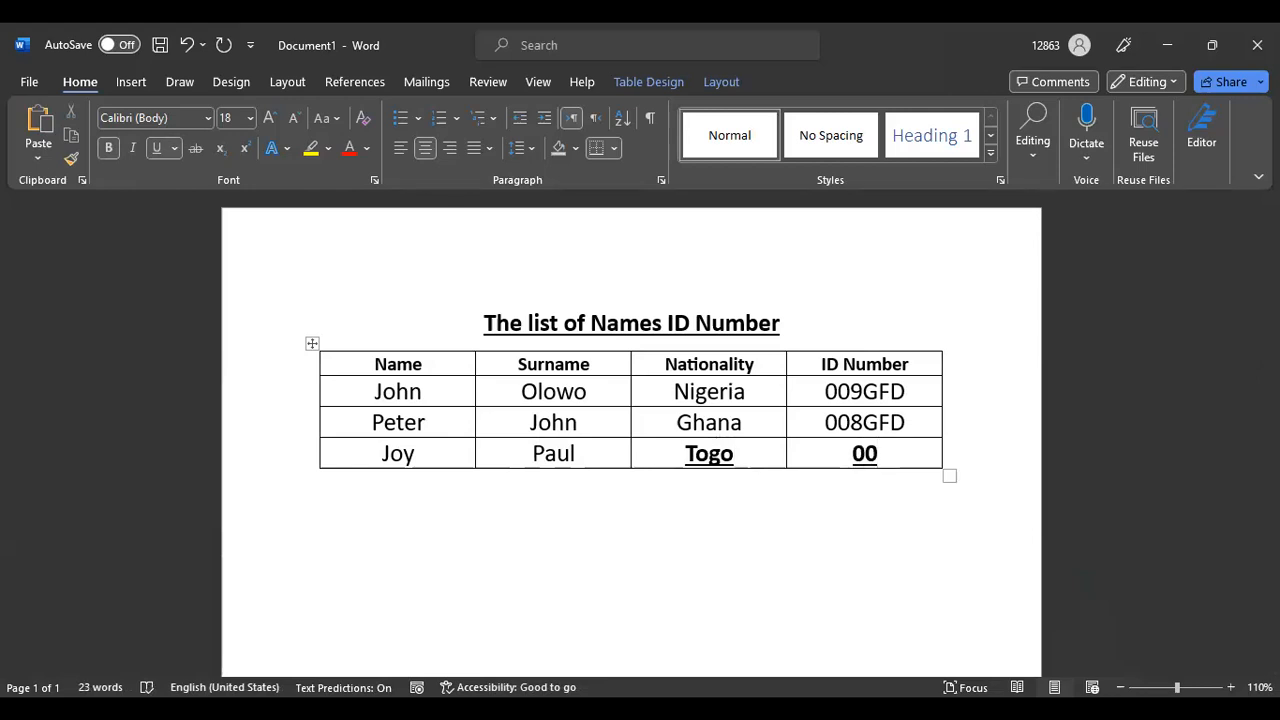
type("7G")
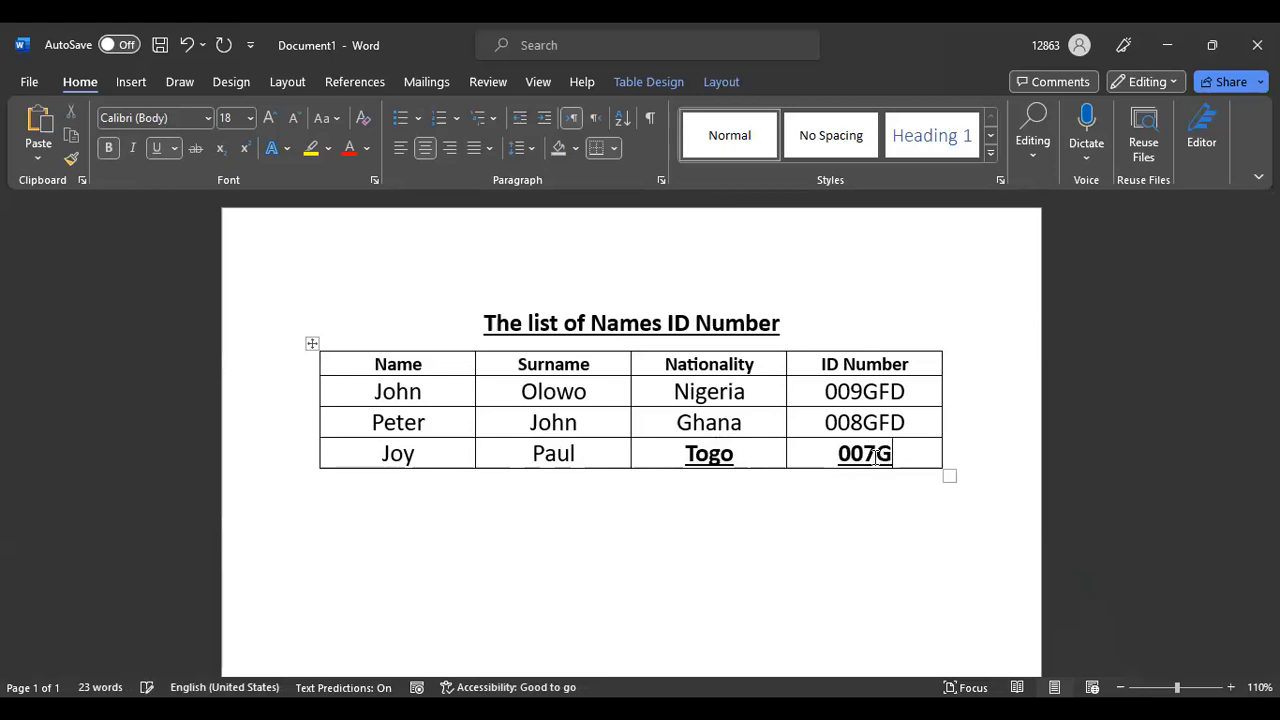
type("Fd")
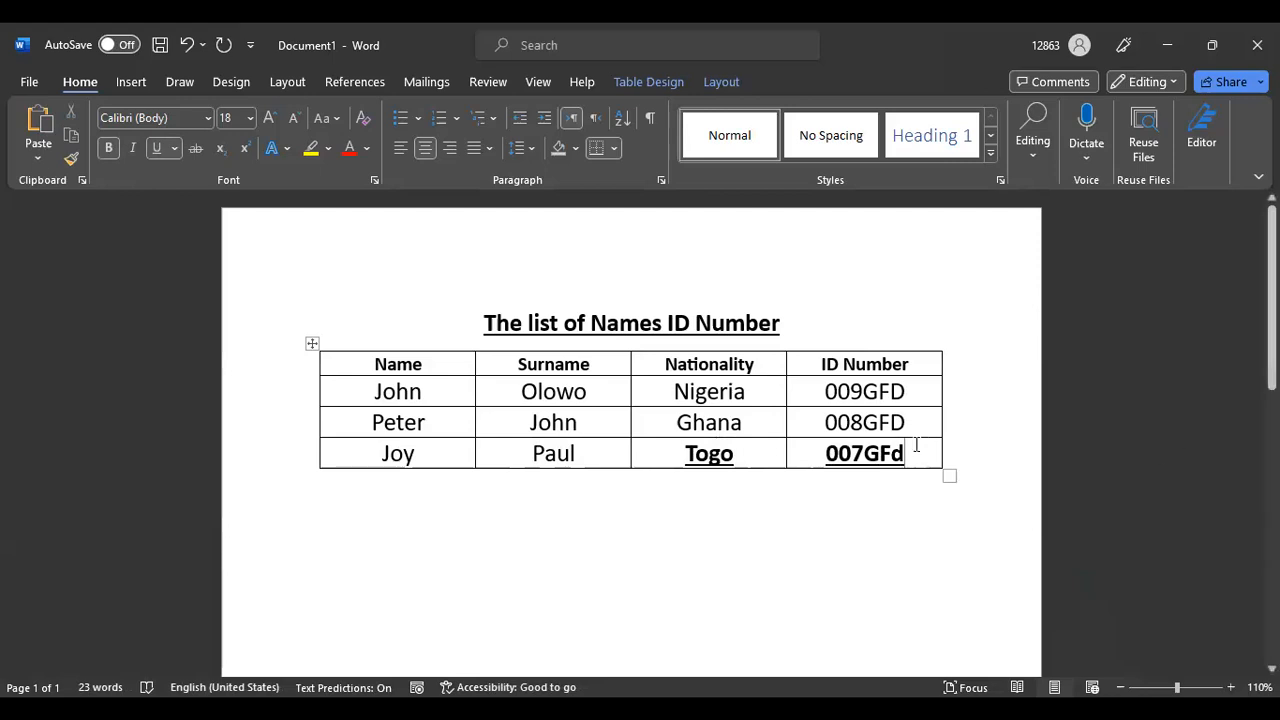
left_click_drag(817, 455, 928, 451)
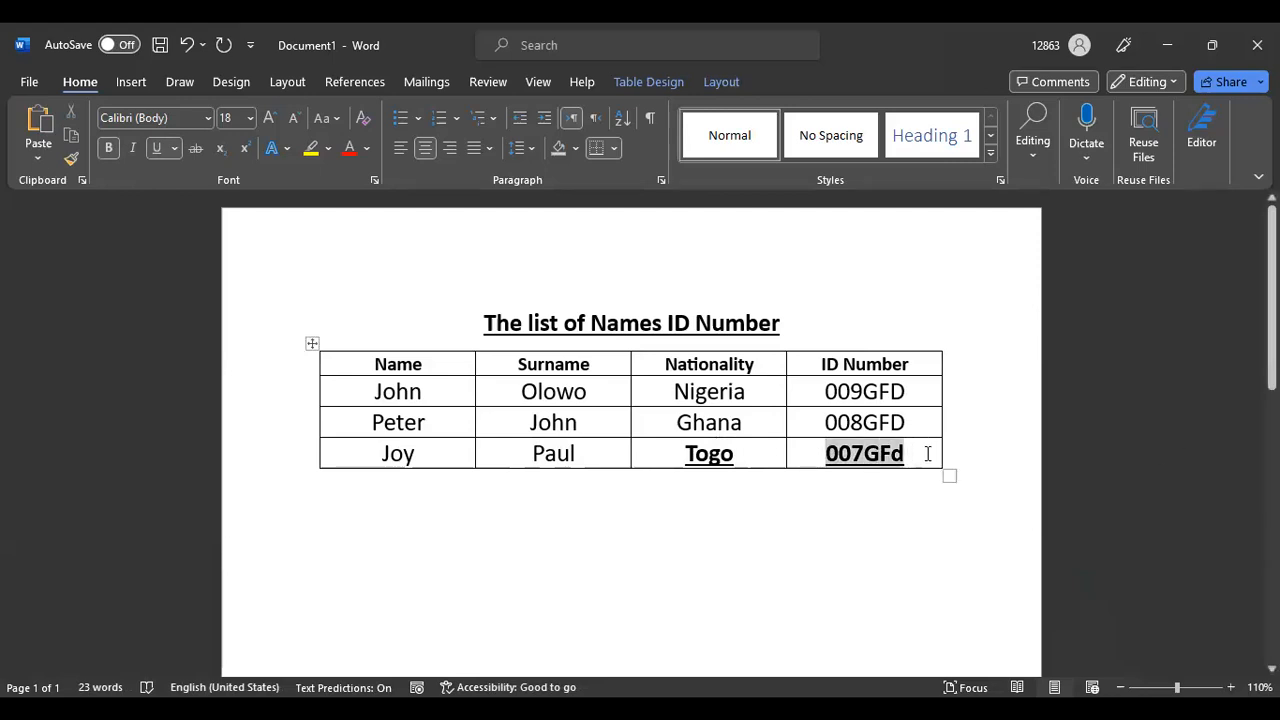
left_click(928, 451)
left_click_drag(680, 448, 885, 455)
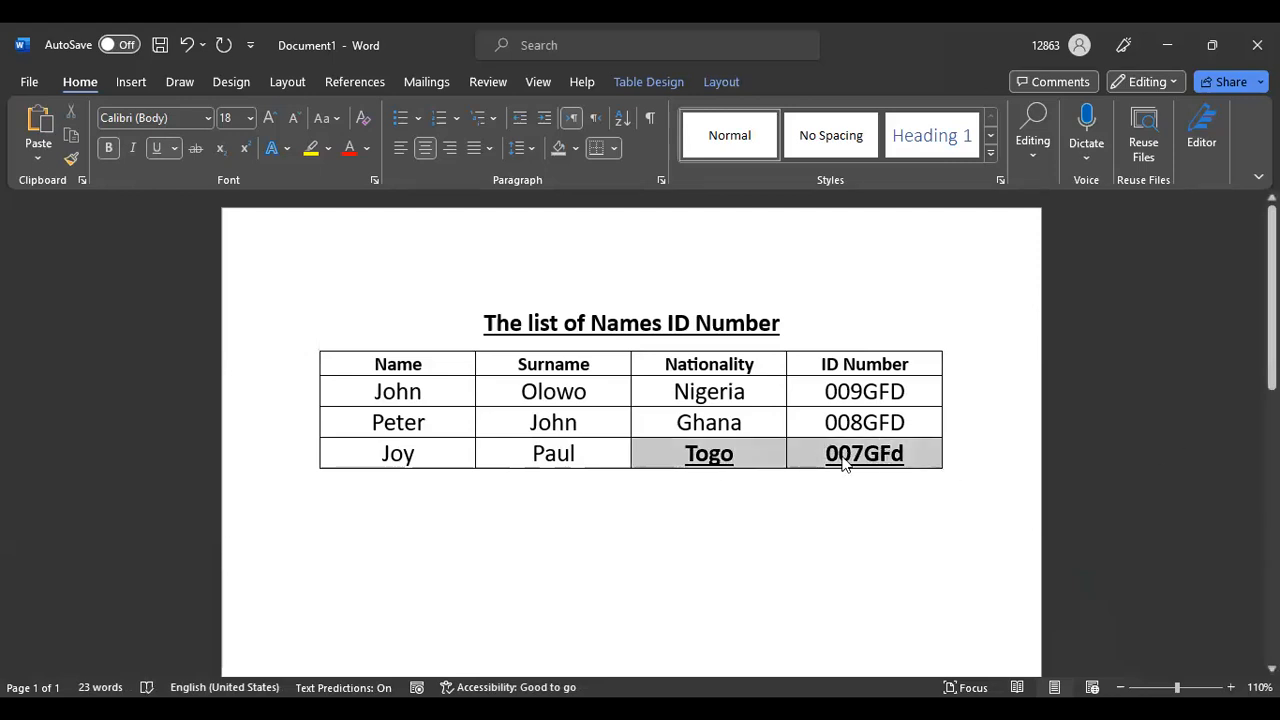
Remove bold and underline from the Togo and ID cells
left_click(108, 147)
left_click(152, 147)
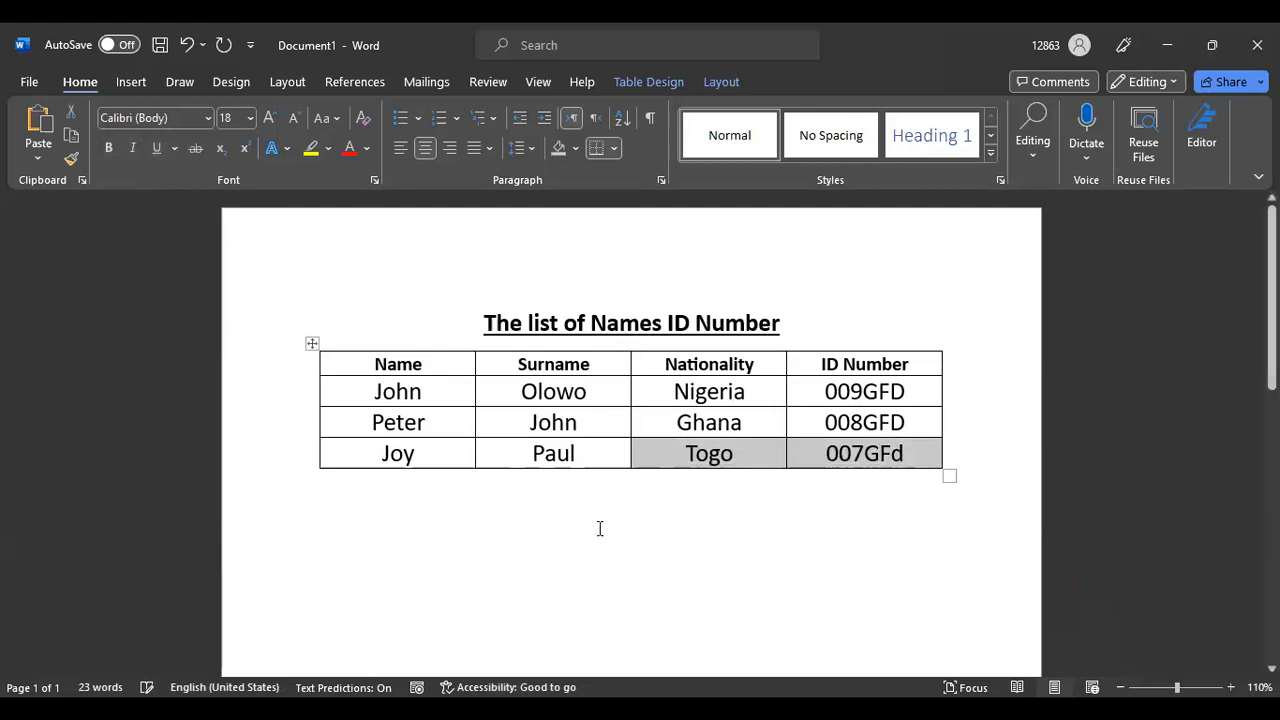
left_click(871, 601)
Change the ID's final letter to uppercase D and add an empty row below
left_click(905, 456)
key("BackSpace")
type("D")
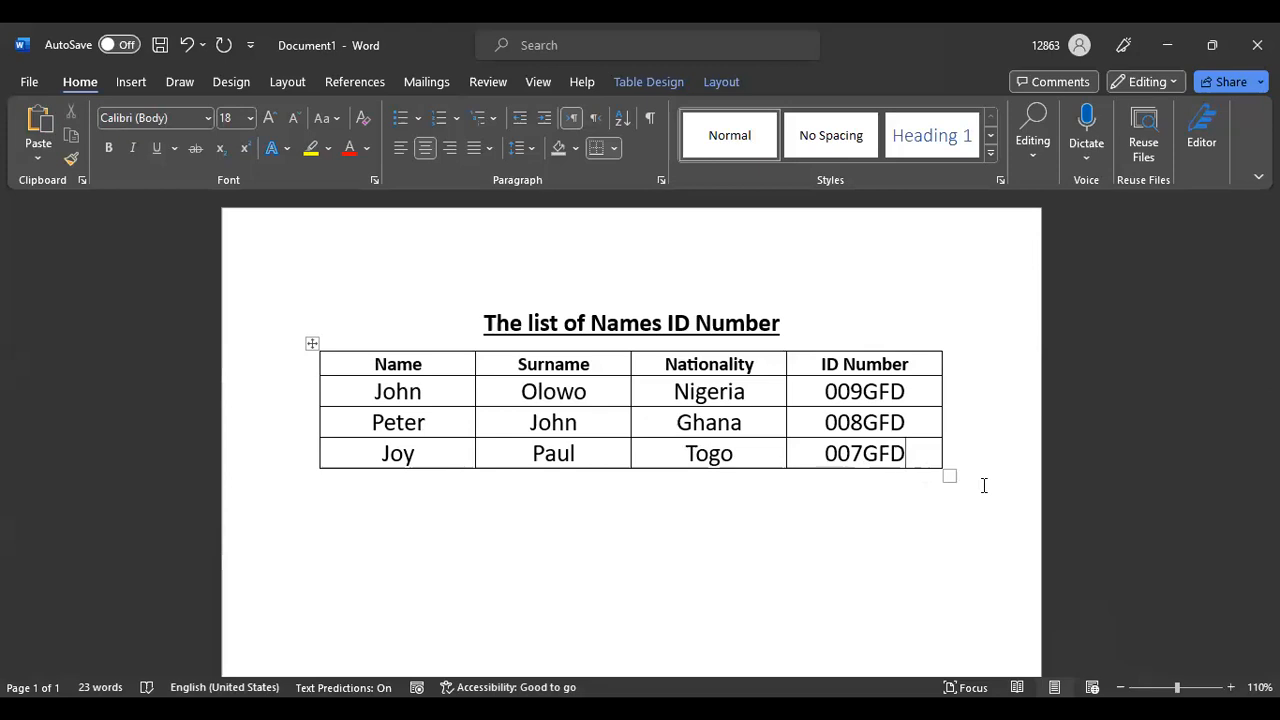
key("Tab")
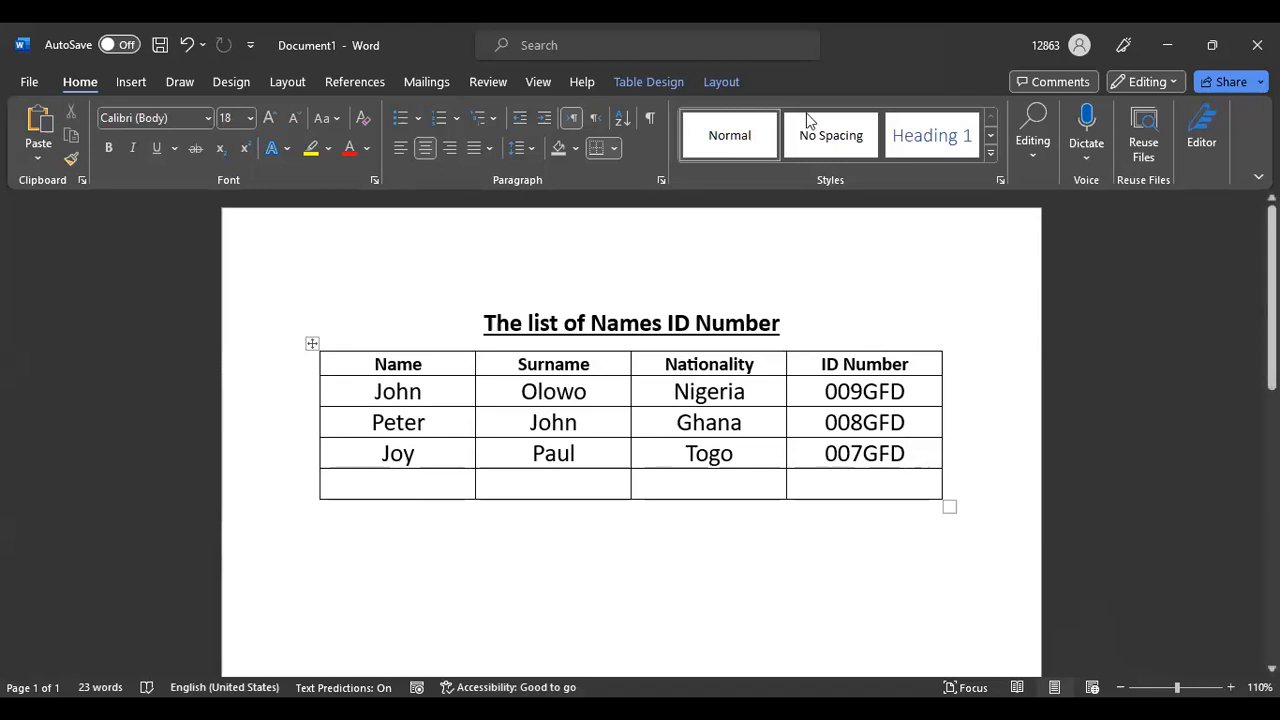
Switch the ribbon to the Insert tab
scroll(800, 368, "down", 3)
scroll(800, 368, "up", 3)
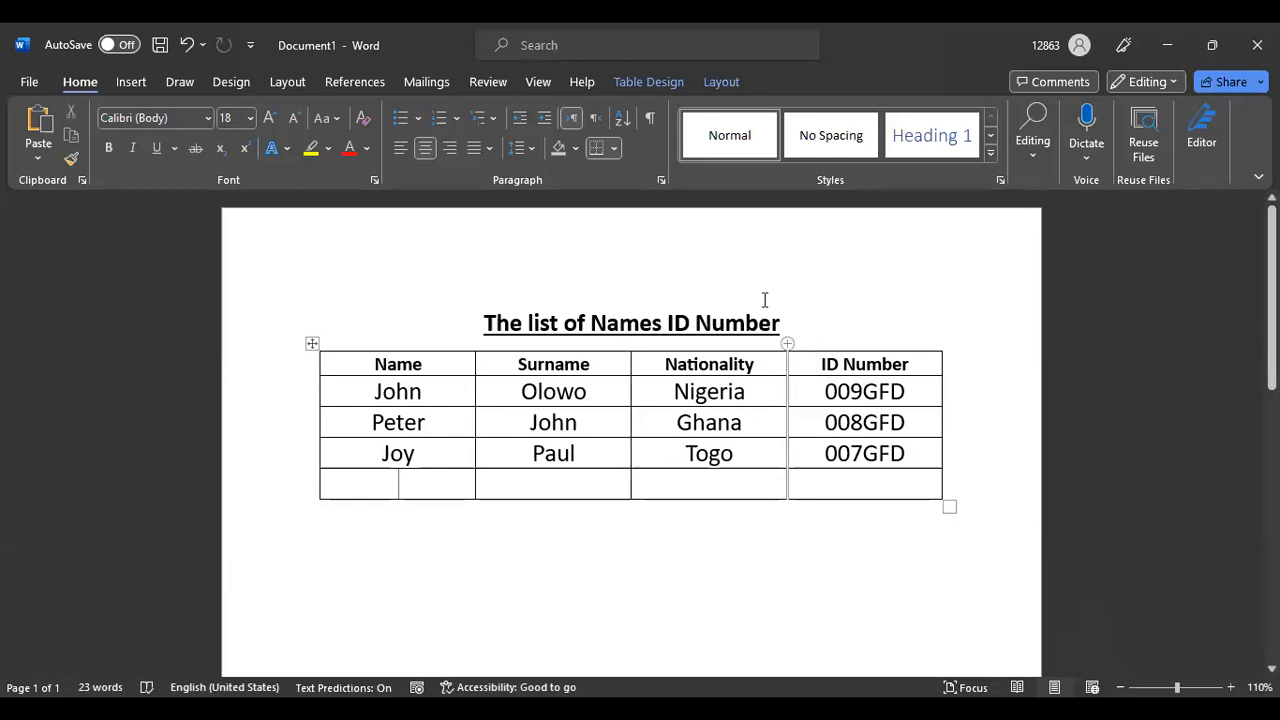
left_click(133, 84)
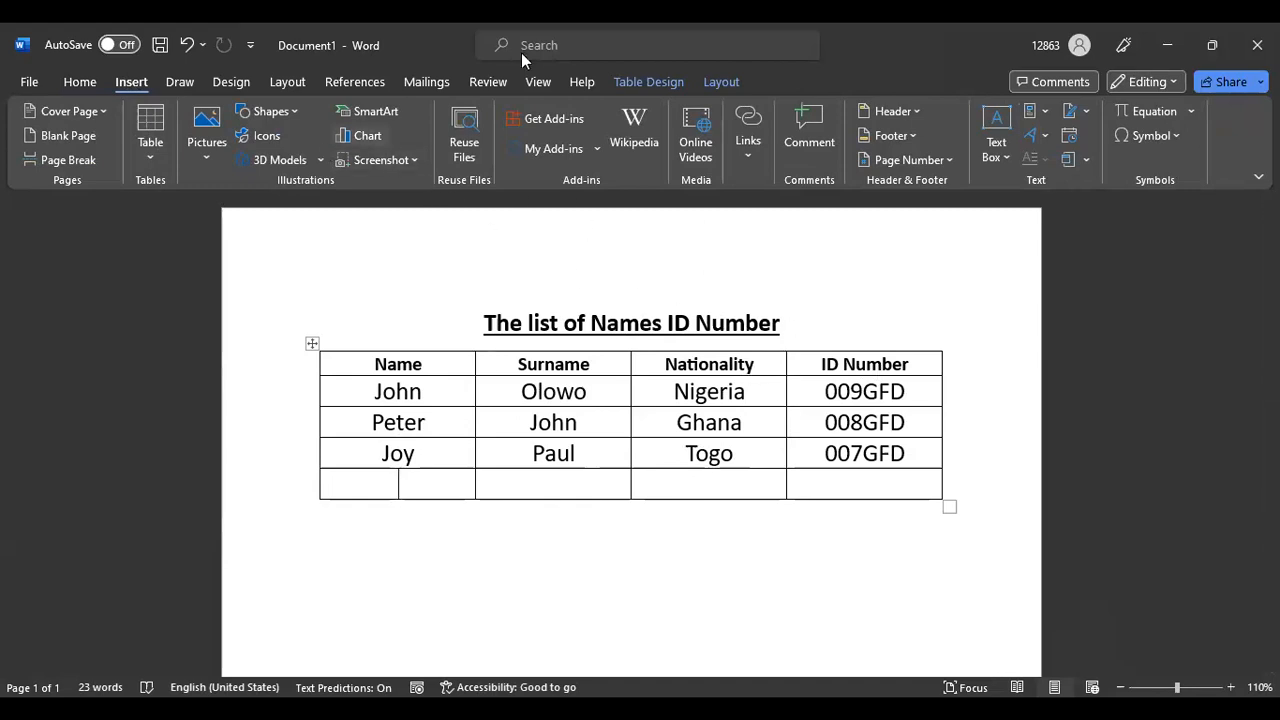
Open the Table menu and display the Quick Tables calendar gallery
mouse_move(790, 345)
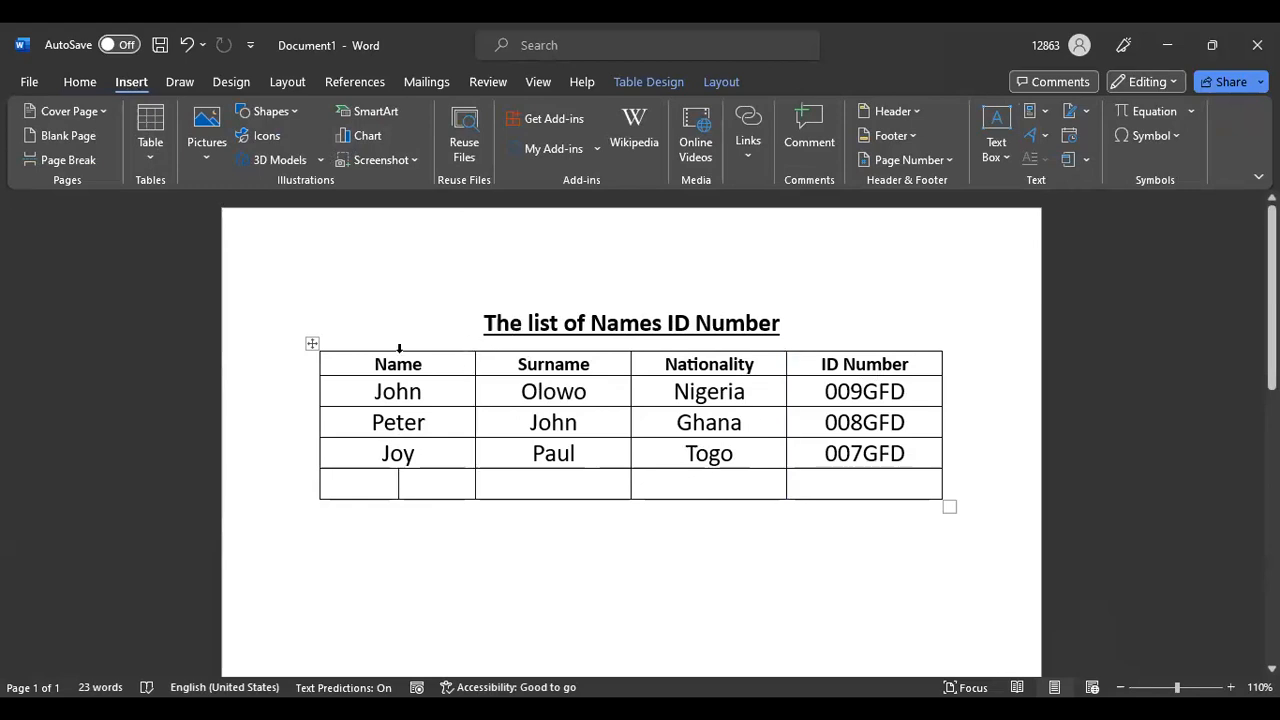
left_click(149, 153)
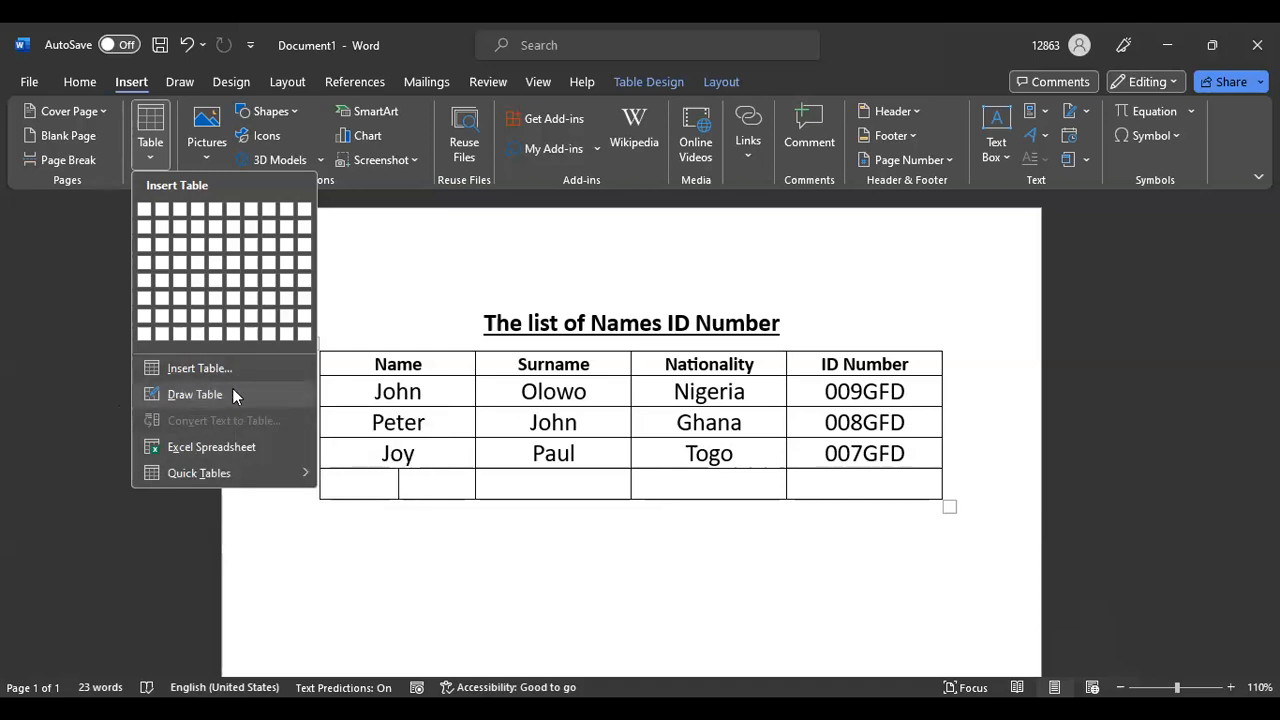
mouse_move(226, 477)
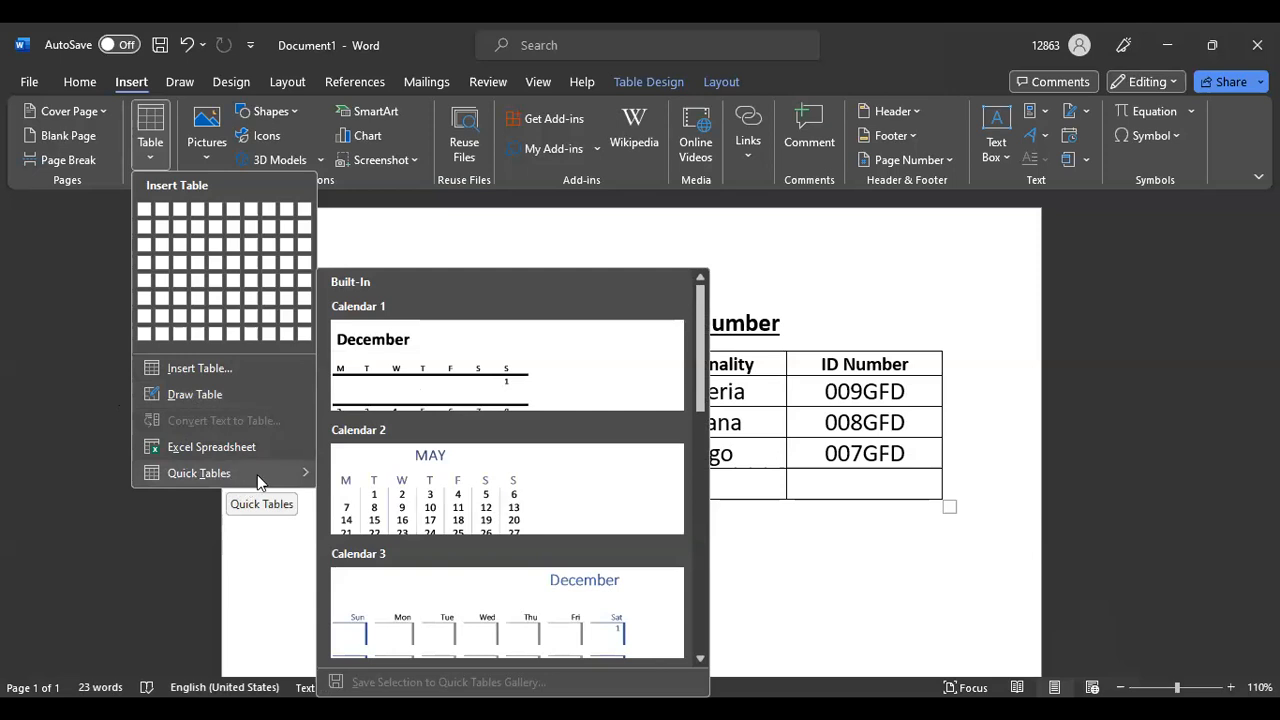
Insert the Calendar 2 quick table, then undo it and the extra empty row
left_click(471, 489)
scroll(830, 432, "up", 5)
left_click(502, 461)
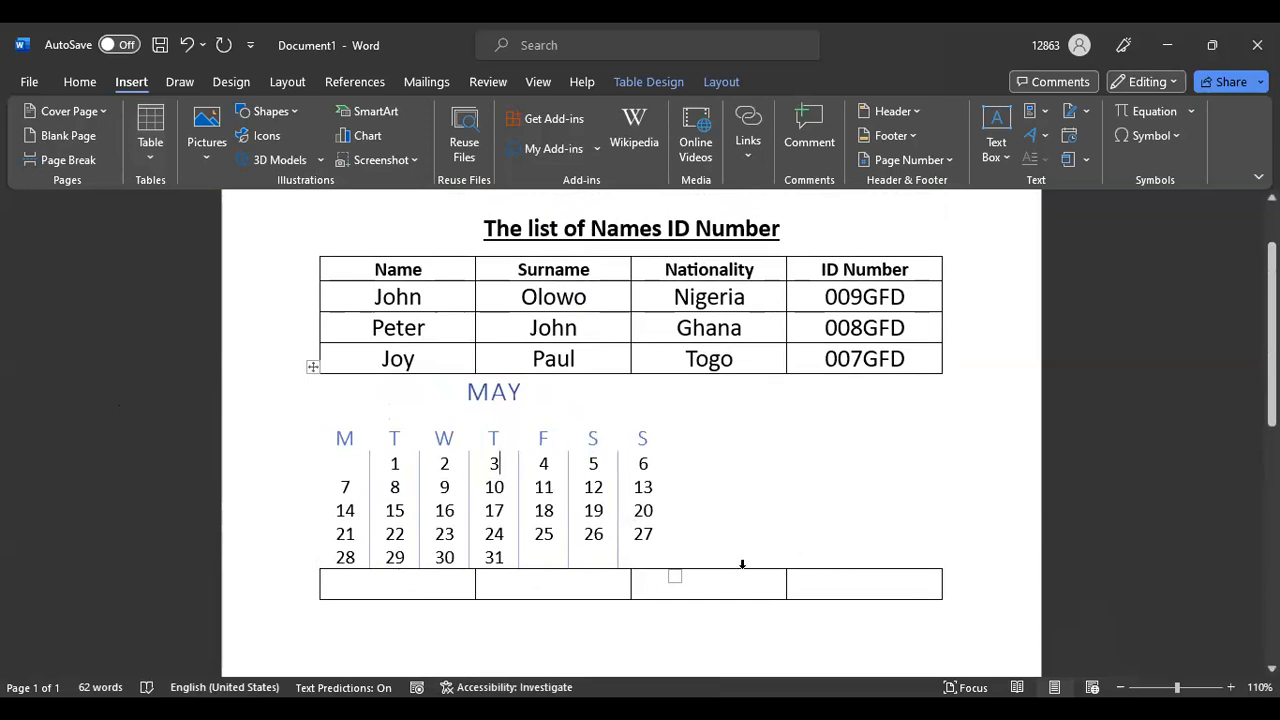
left_click(186, 46)
left_click(186, 46)
left_click(722, 470)
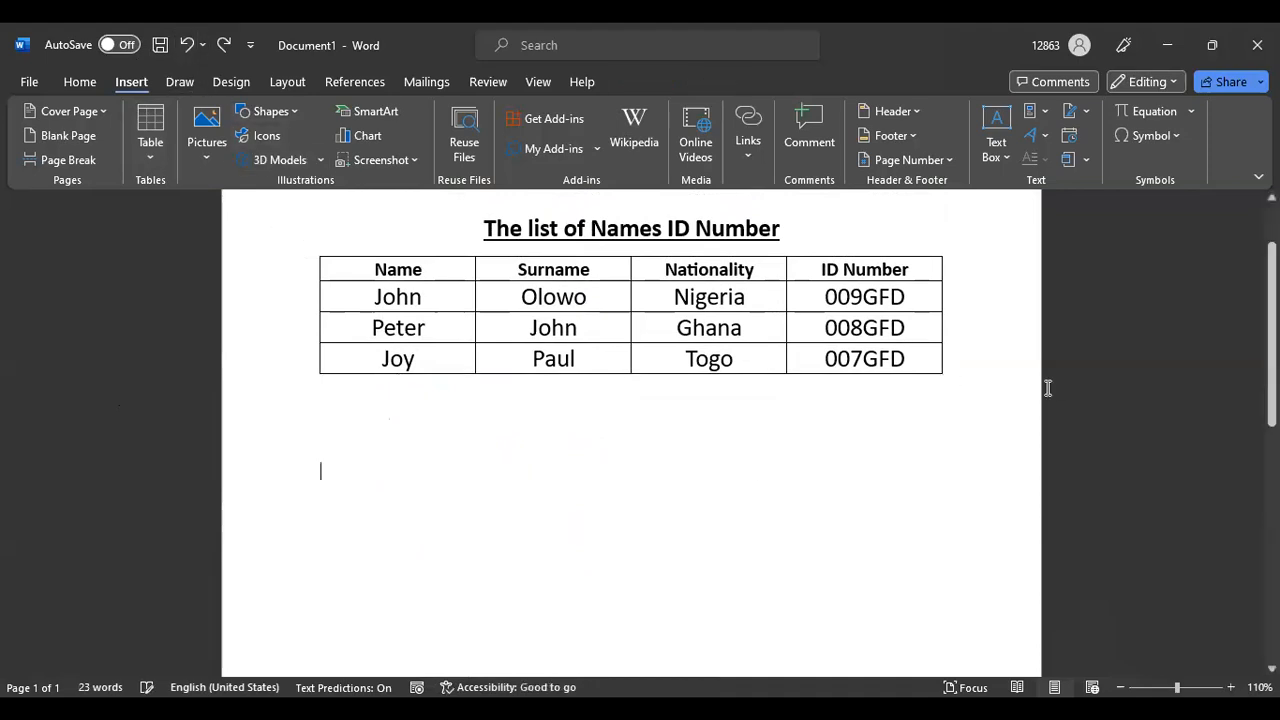
Insert the Calendar 2 quick table, a May calendar, beneath the names table
left_click(152, 159)
mouse_move(165, 470)
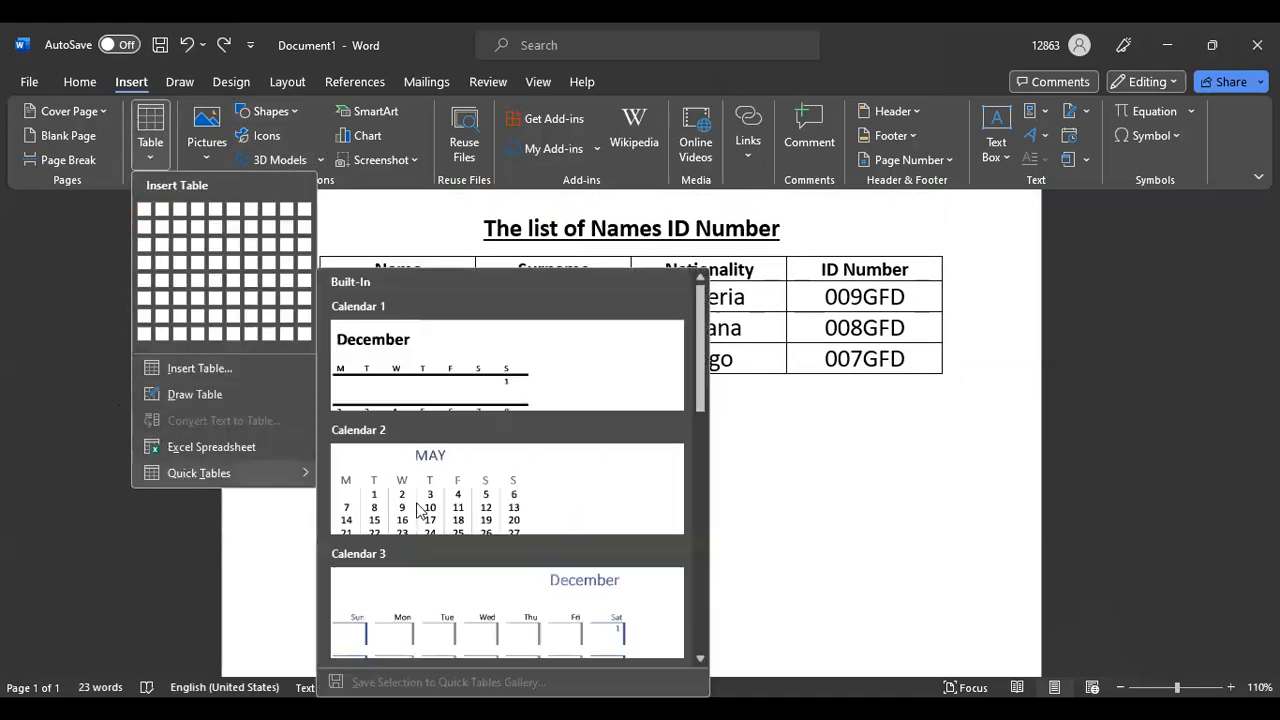
left_click(516, 496)
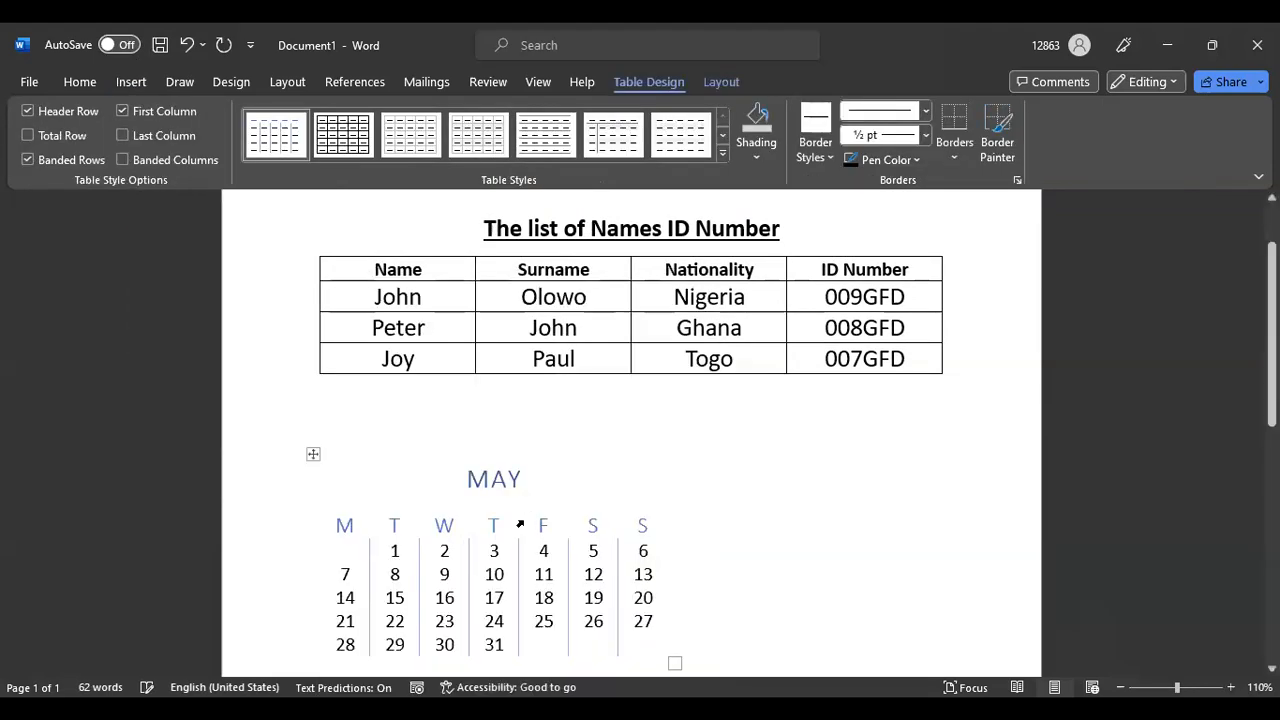
left_click(520, 524)
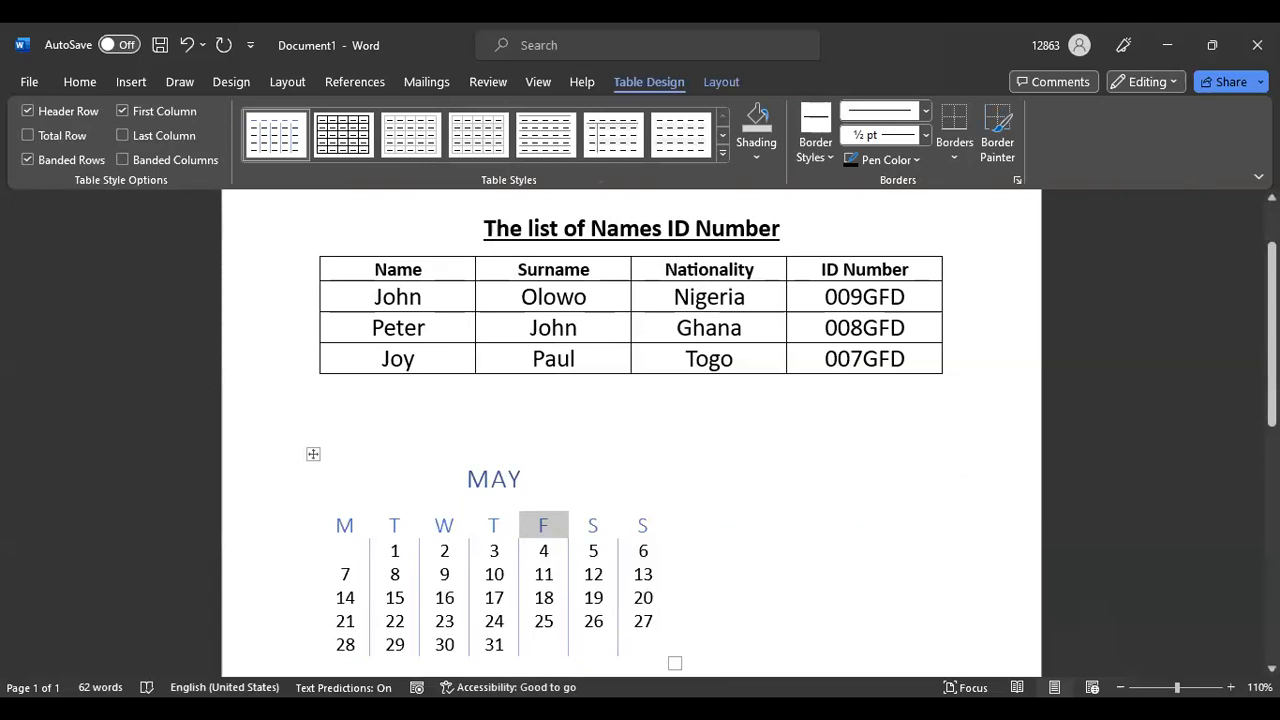
scroll(1251, 427, "down", 3)
scroll(631, 430, "up", 3)
scroll(631, 430, "down", 2)
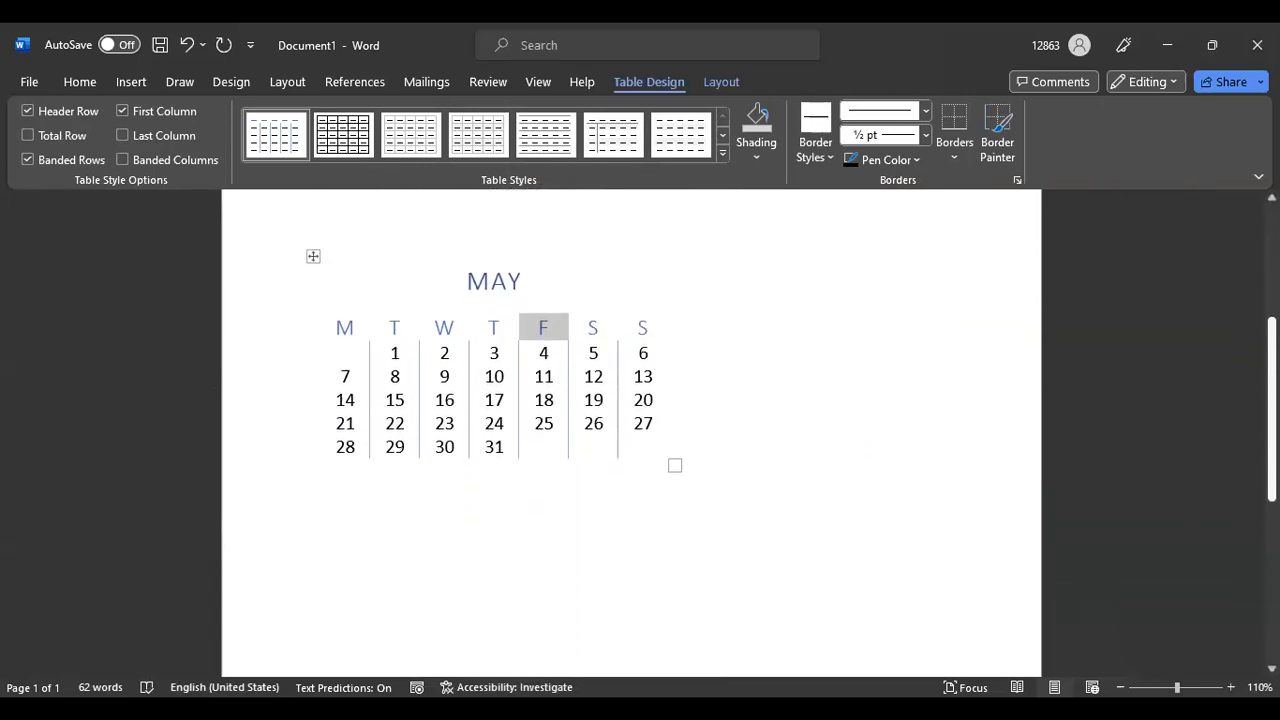
scroll(631, 430, "up", 4)
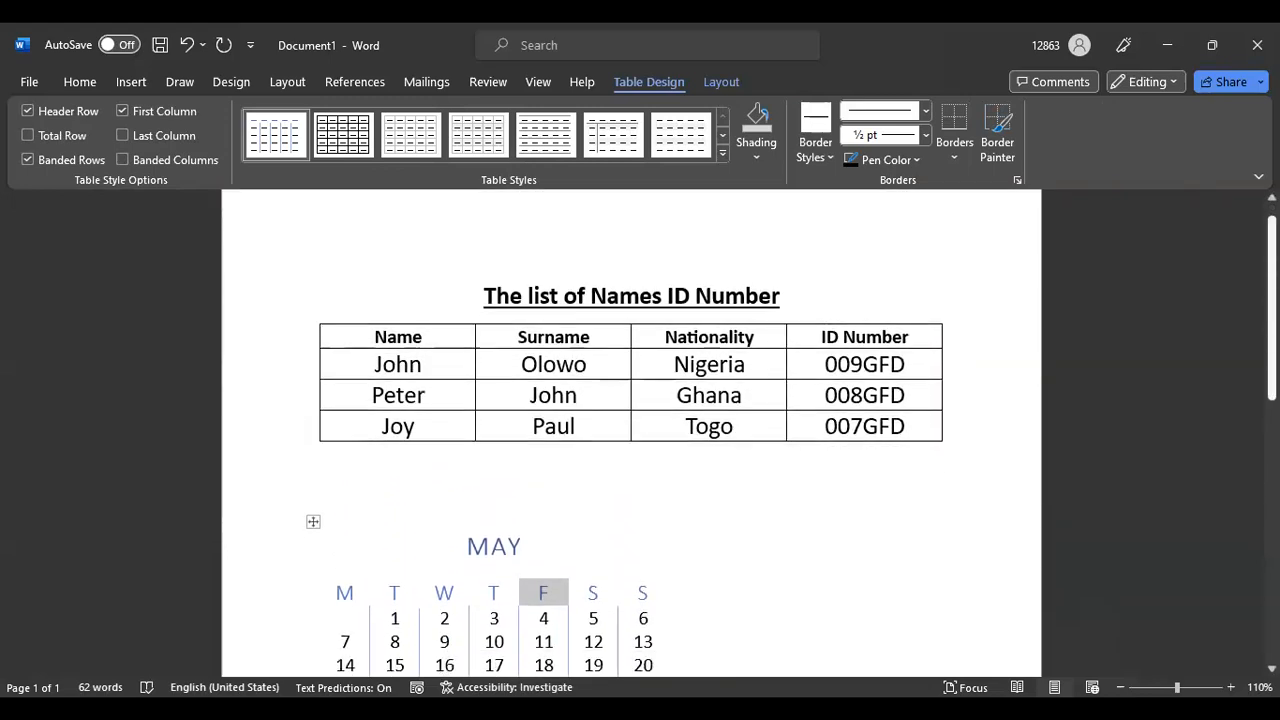
scroll(631, 430, "down", 2)
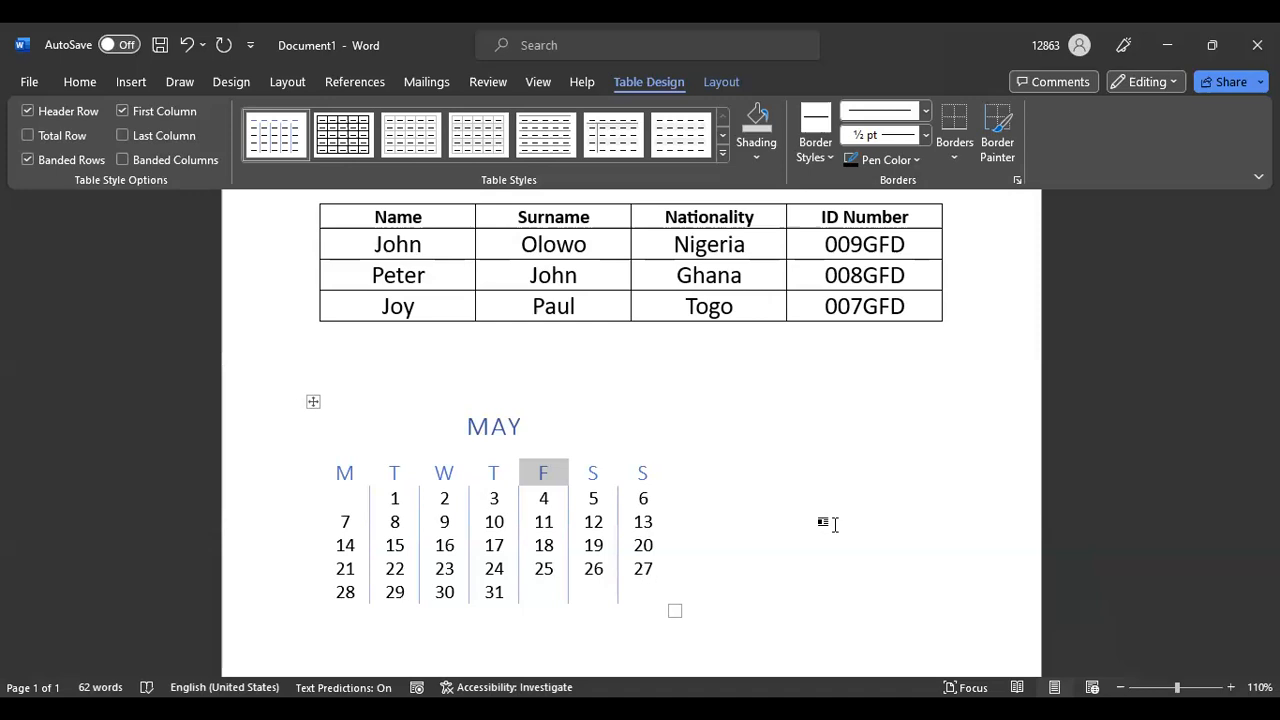
Drag the May calendar's bottom-right corner up and left to make it narrower
left_click(547, 522)
left_click(490, 429)
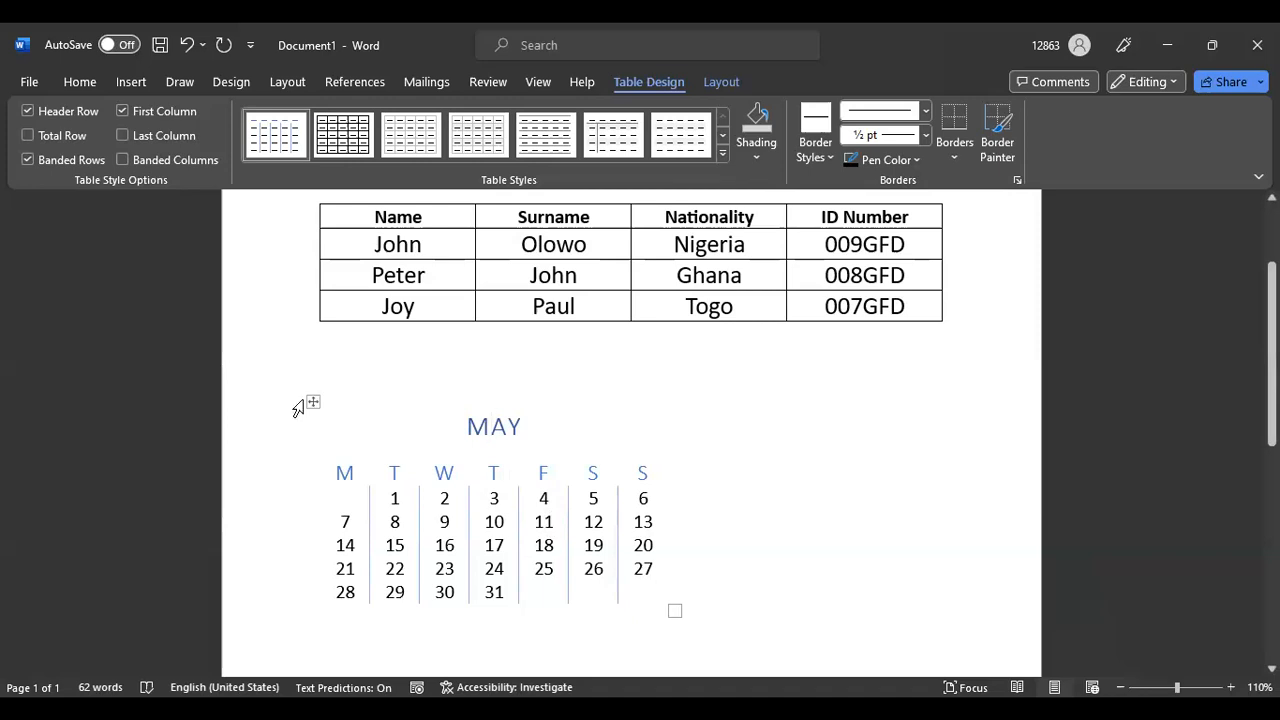
scroll(660, 521, "down", 5)
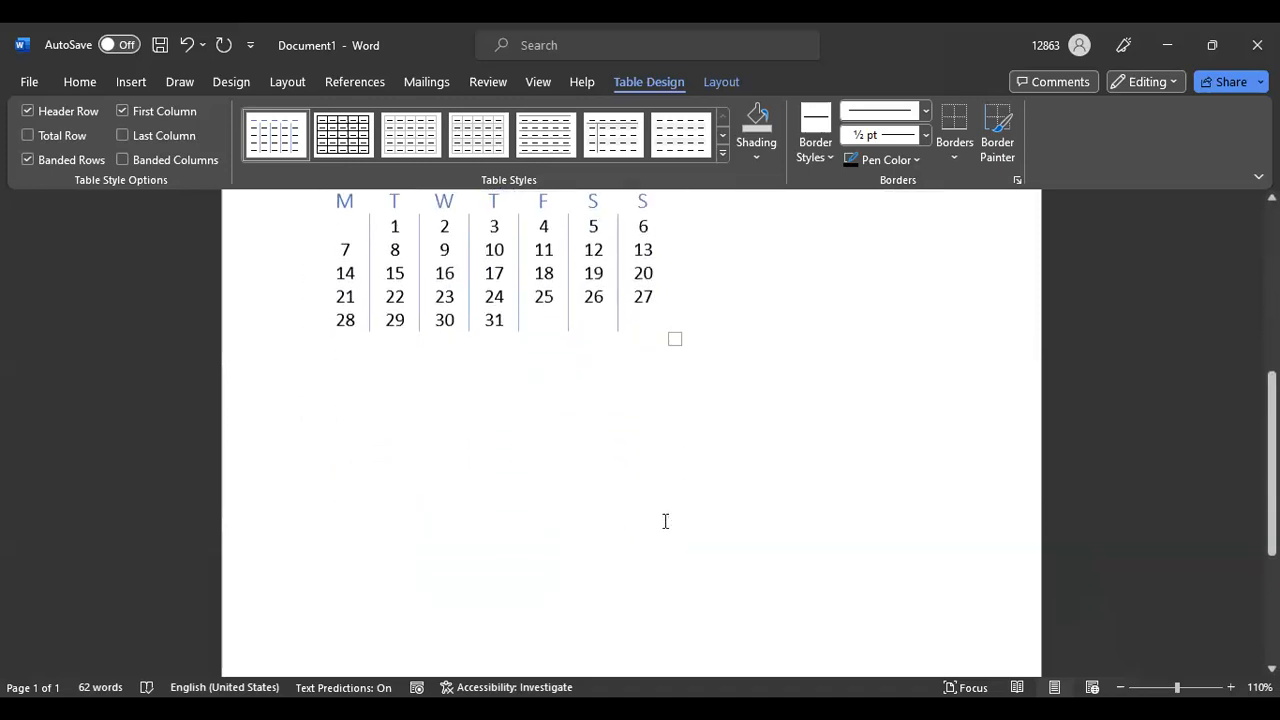
scroll(665, 521, "up", 5)
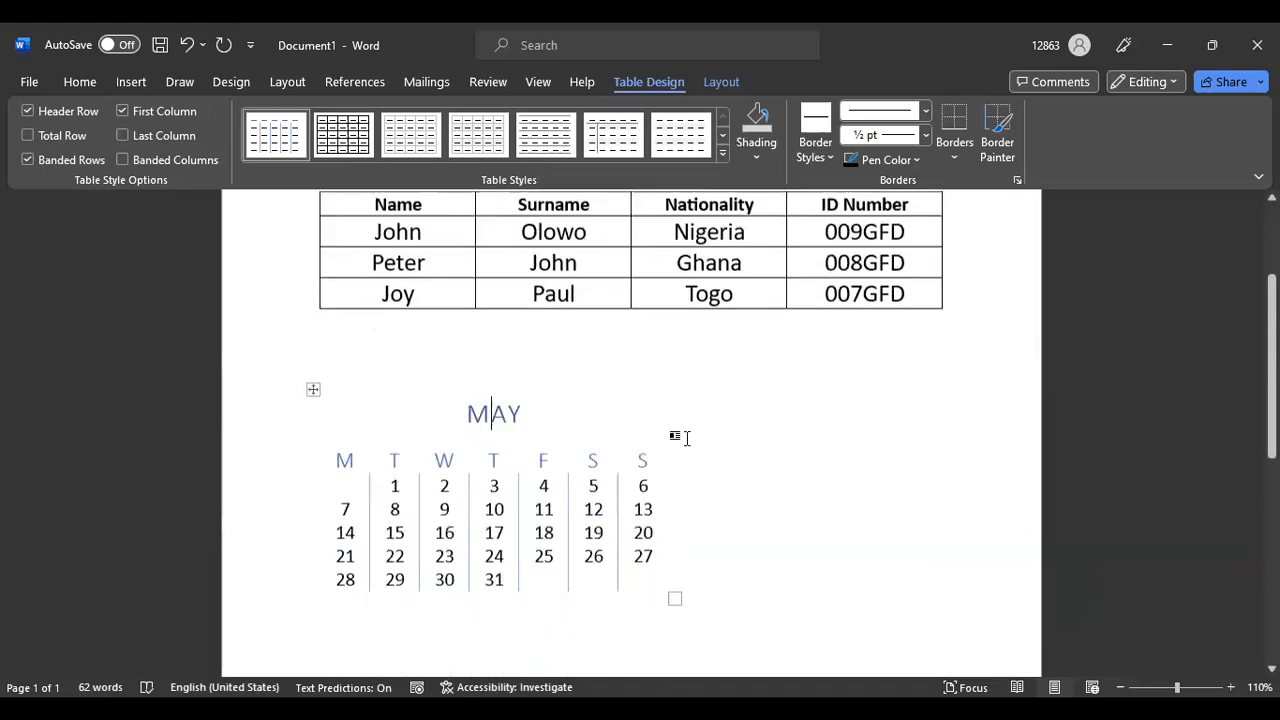
scroll(686, 438, "down", 1)
left_click(512, 379)
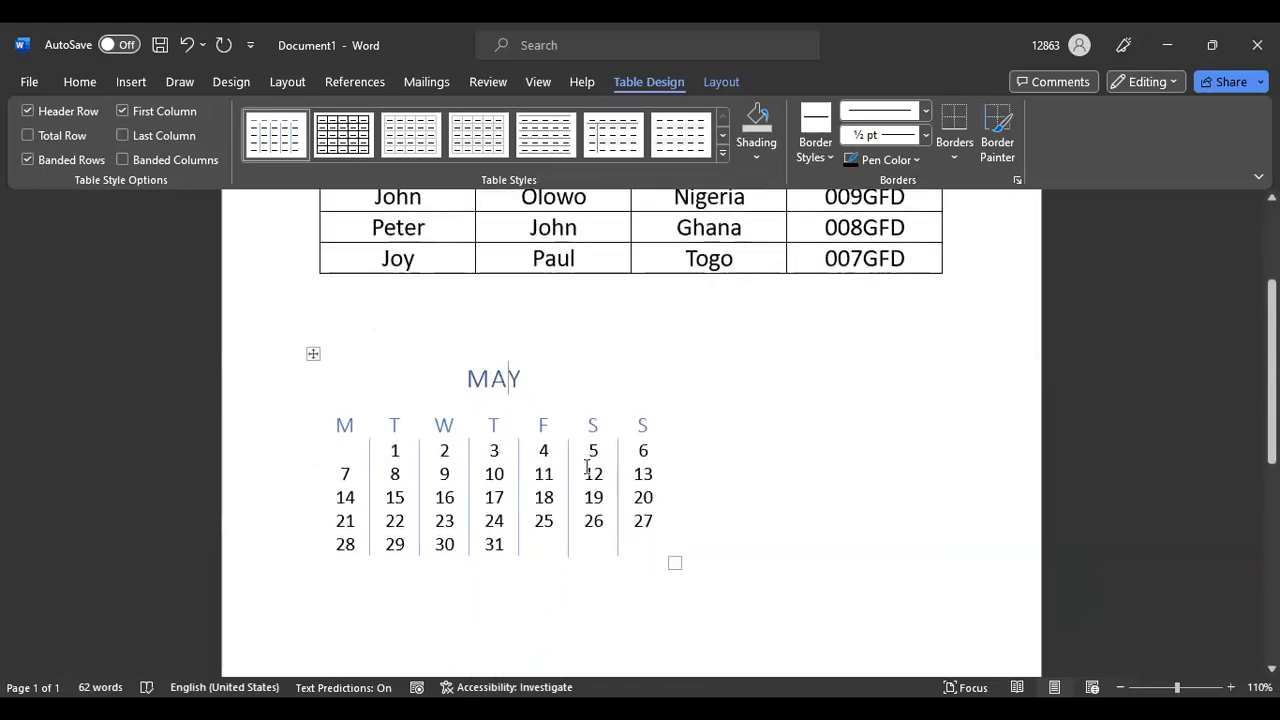
left_click_drag(675, 563, 540, 490)
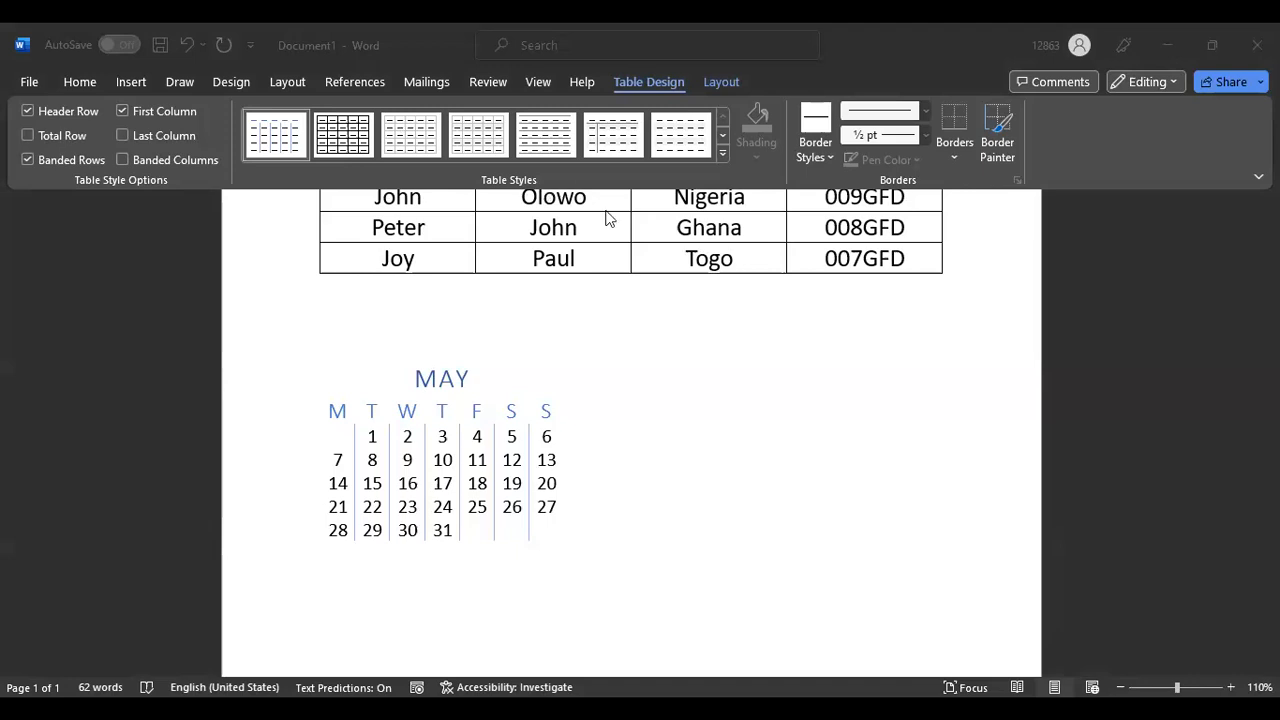
Delete the whole May calendar table and put the caret below the names table
left_click(377, 443)
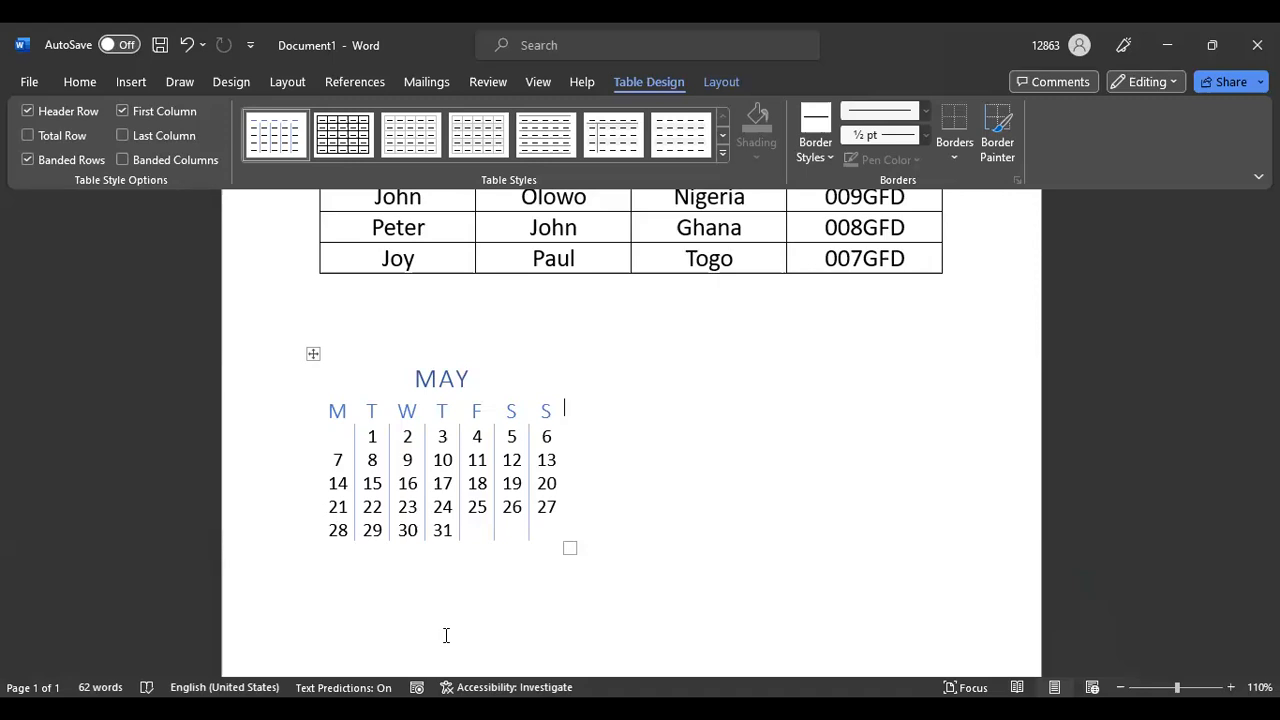
left_click(408, 476)
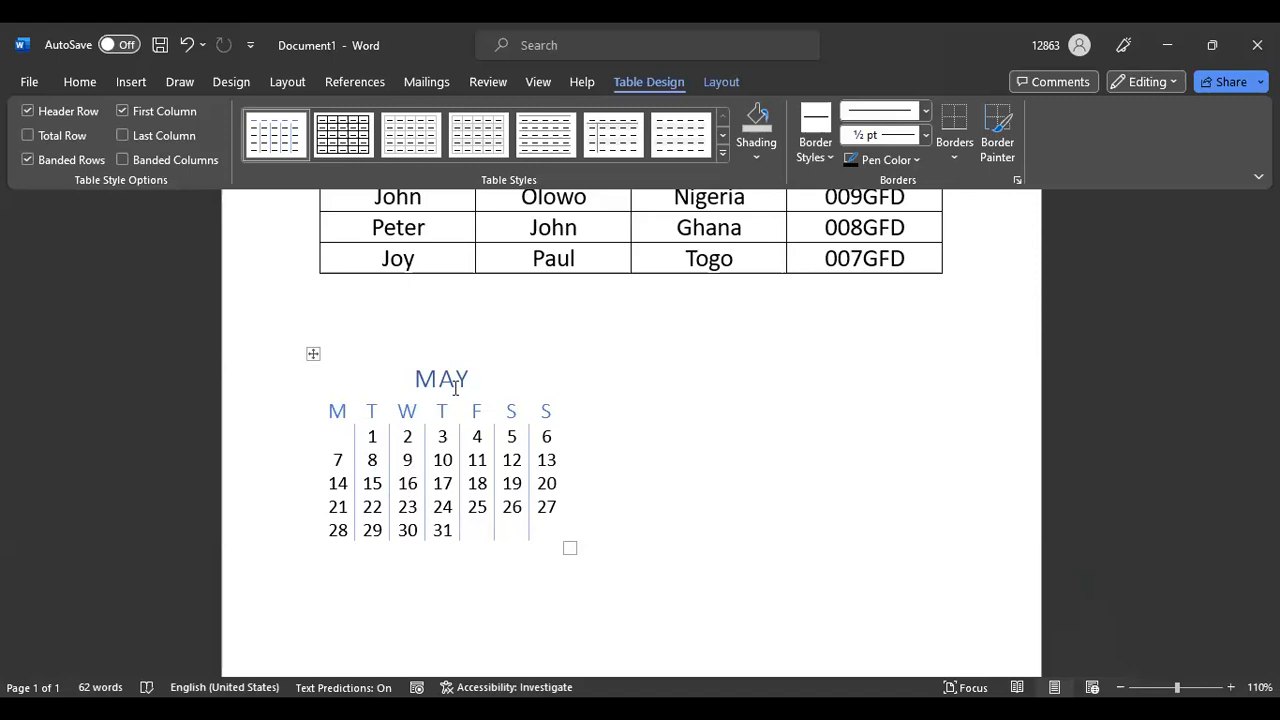
left_click(313, 353)
right_click(313, 353)
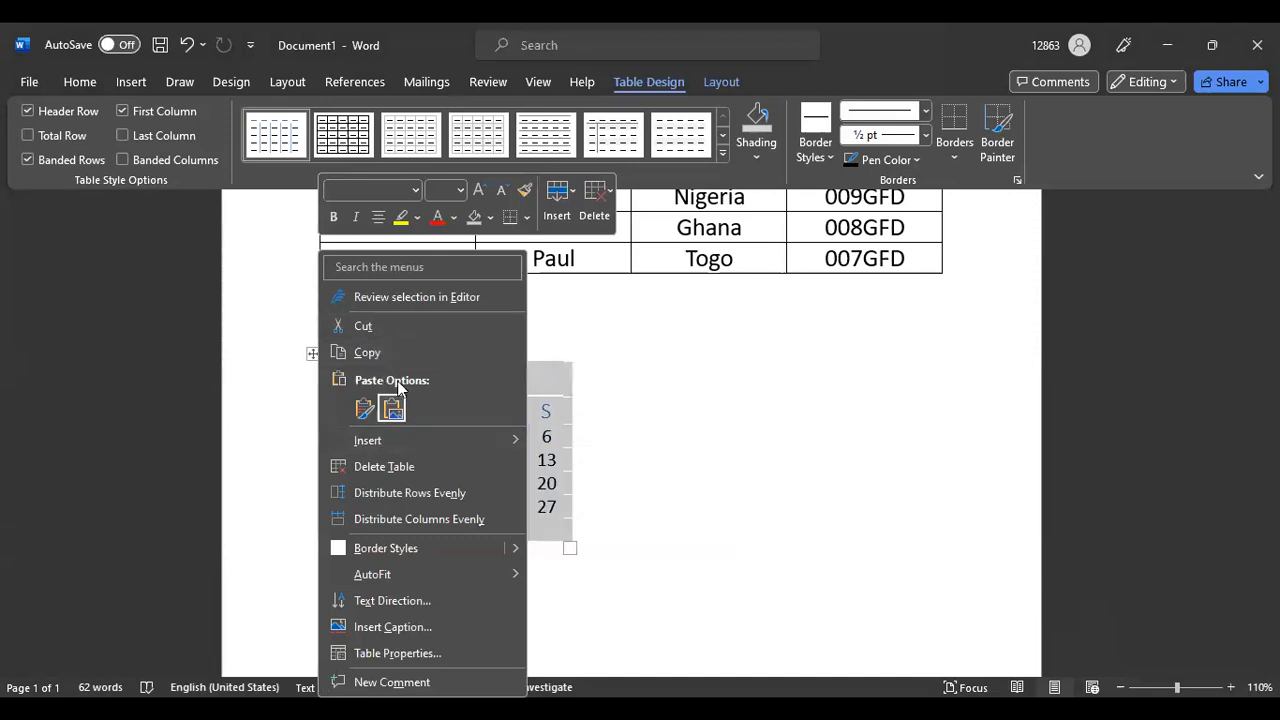
left_click(397, 474)
scroll(343, 434, "up", 4)
double_click(412, 516)
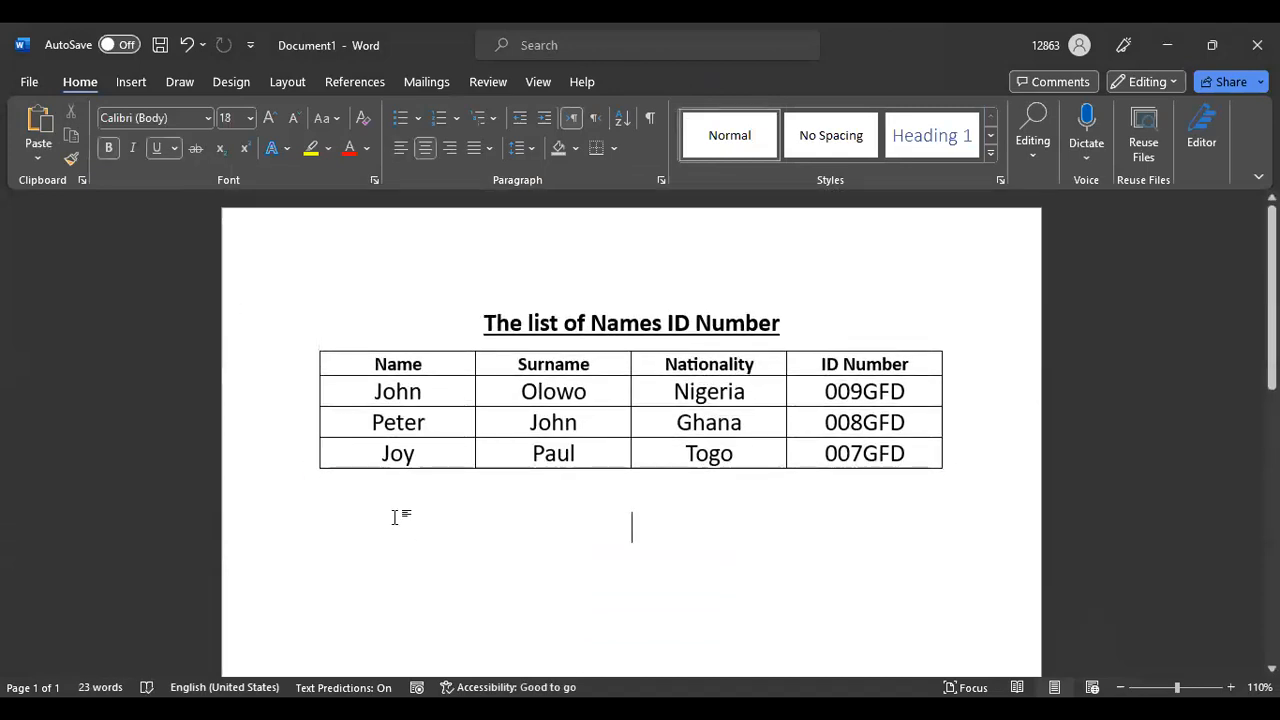
Open the Quick Tables gallery under Insert > Table
left_click(130, 82)
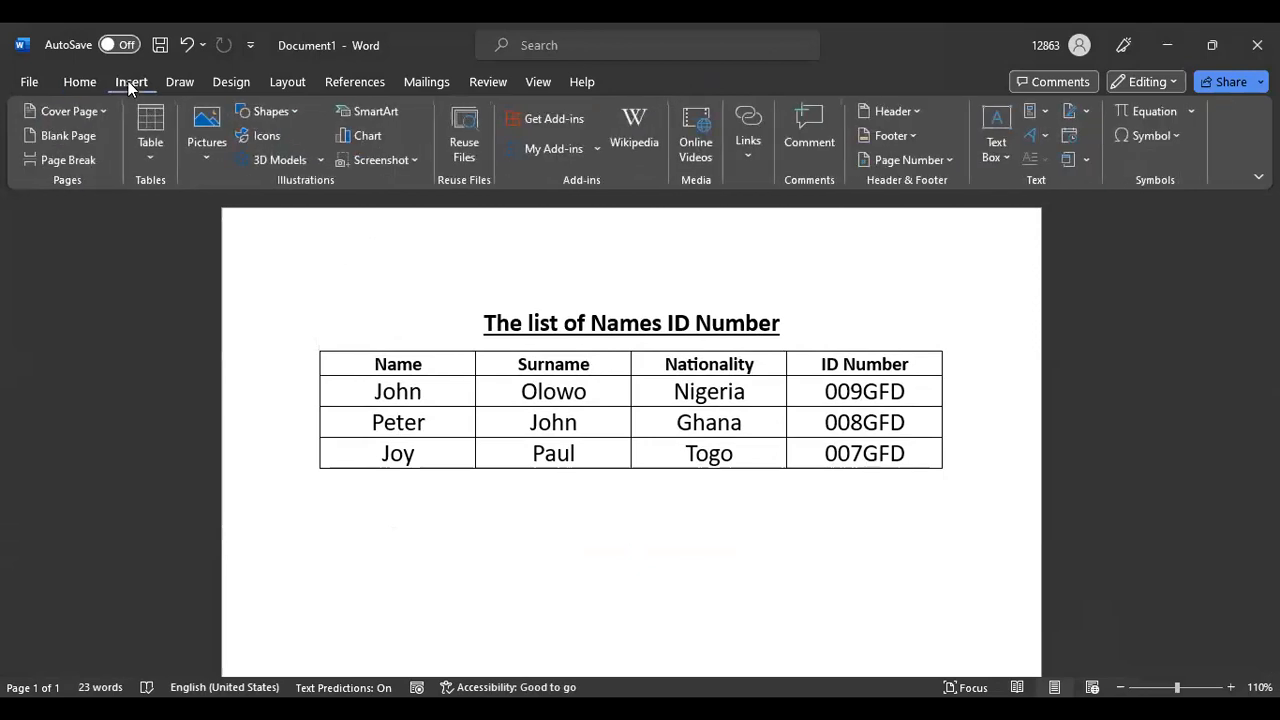
left_click(155, 157)
mouse_move(212, 476)
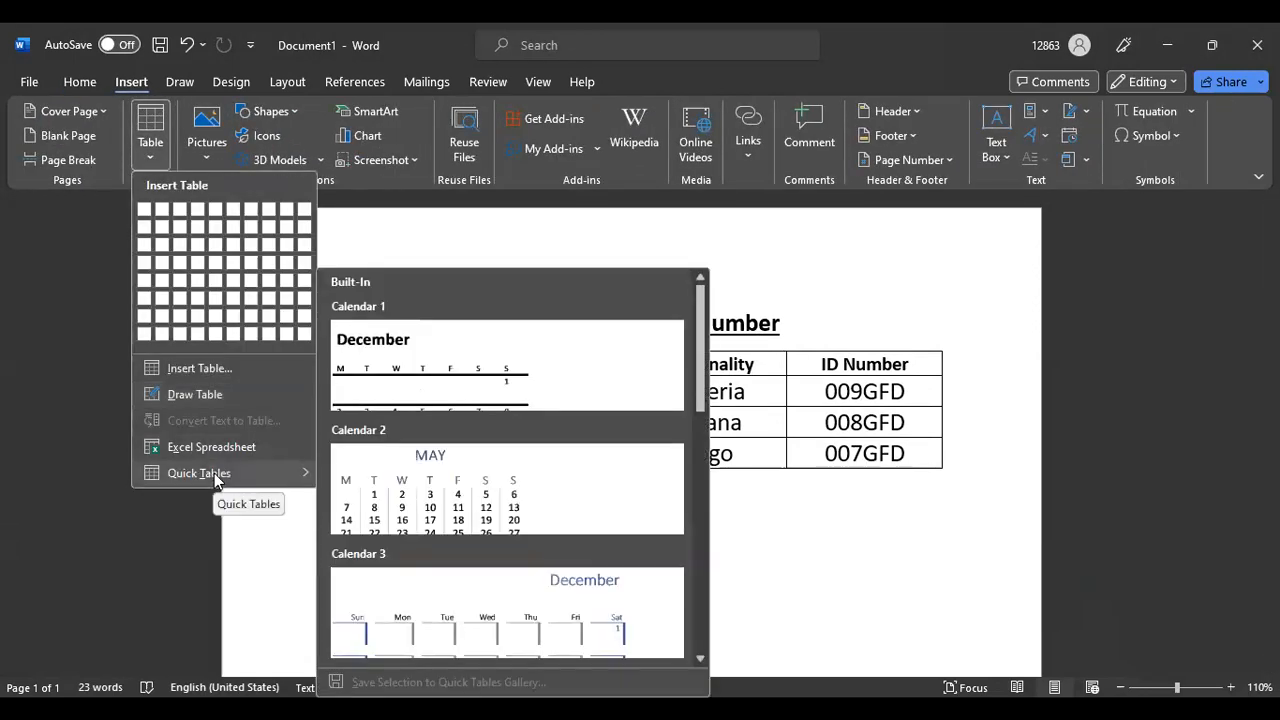
left_click_drag(702, 364, 713, 595)
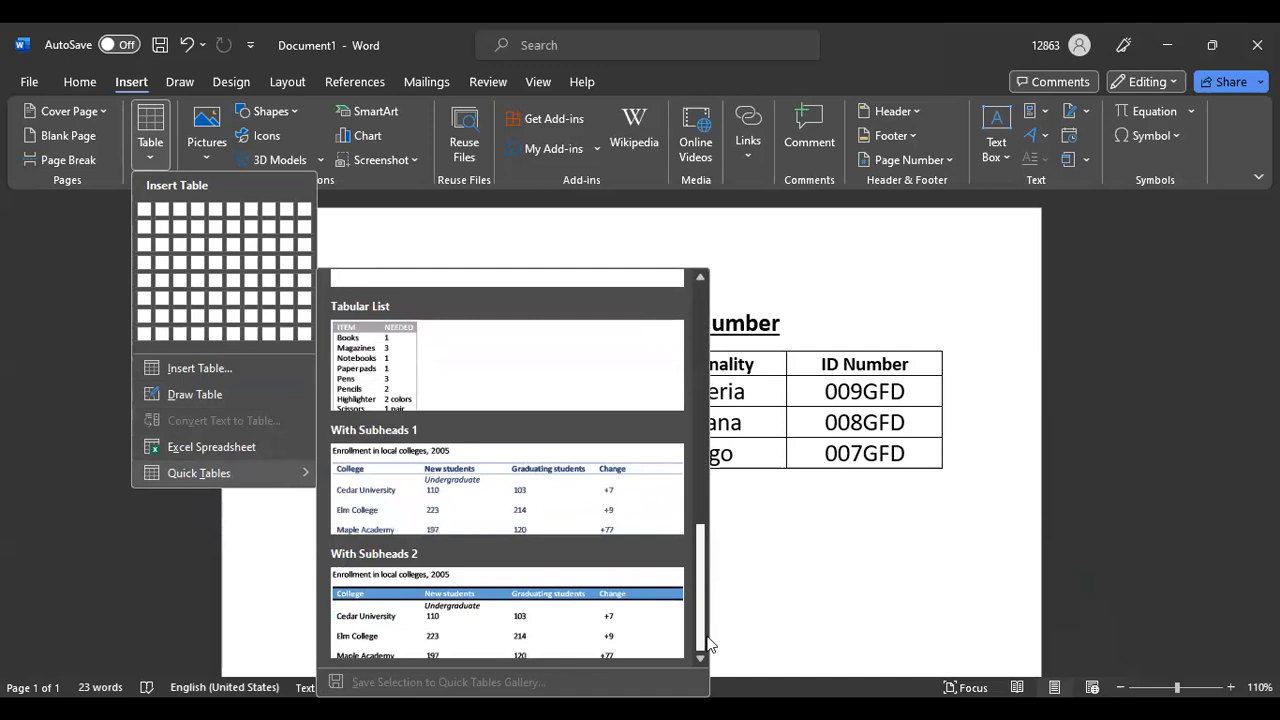
Scroll the gallery and insert Calendar 1, a December calendar, below the names table
scroll(686, 486, "up", 5)
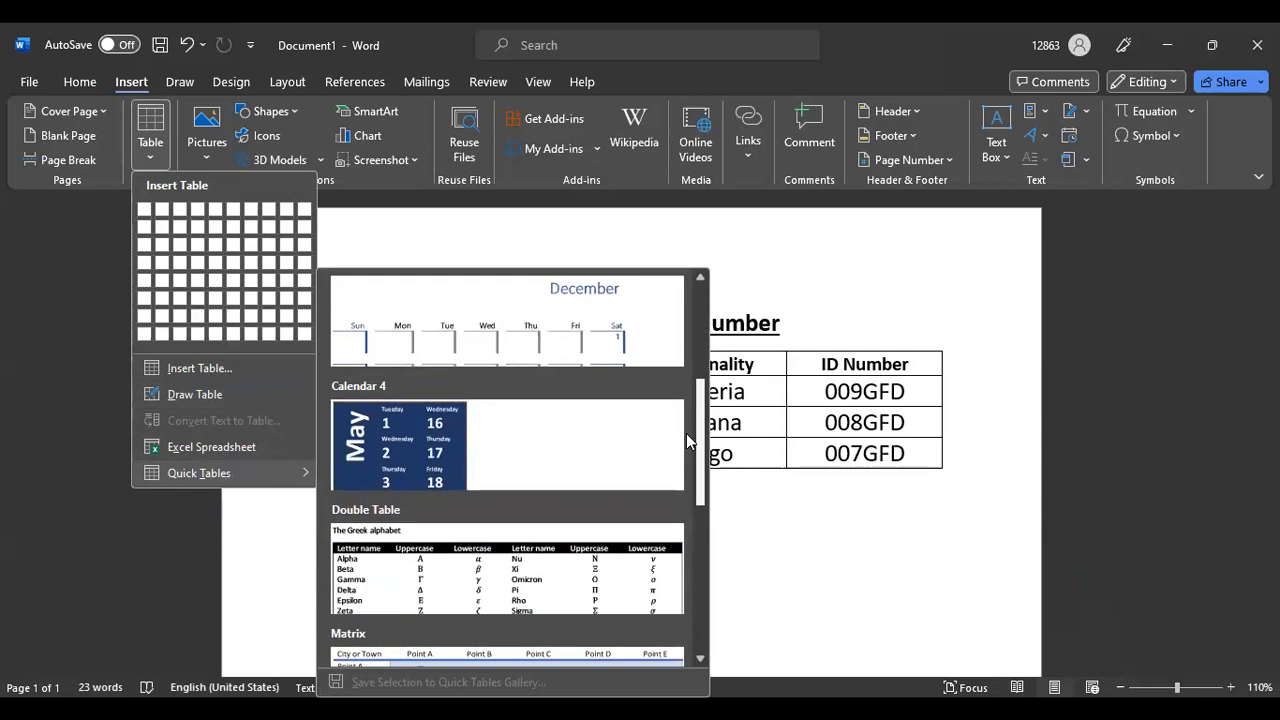
scroll(686, 433, "up", 5)
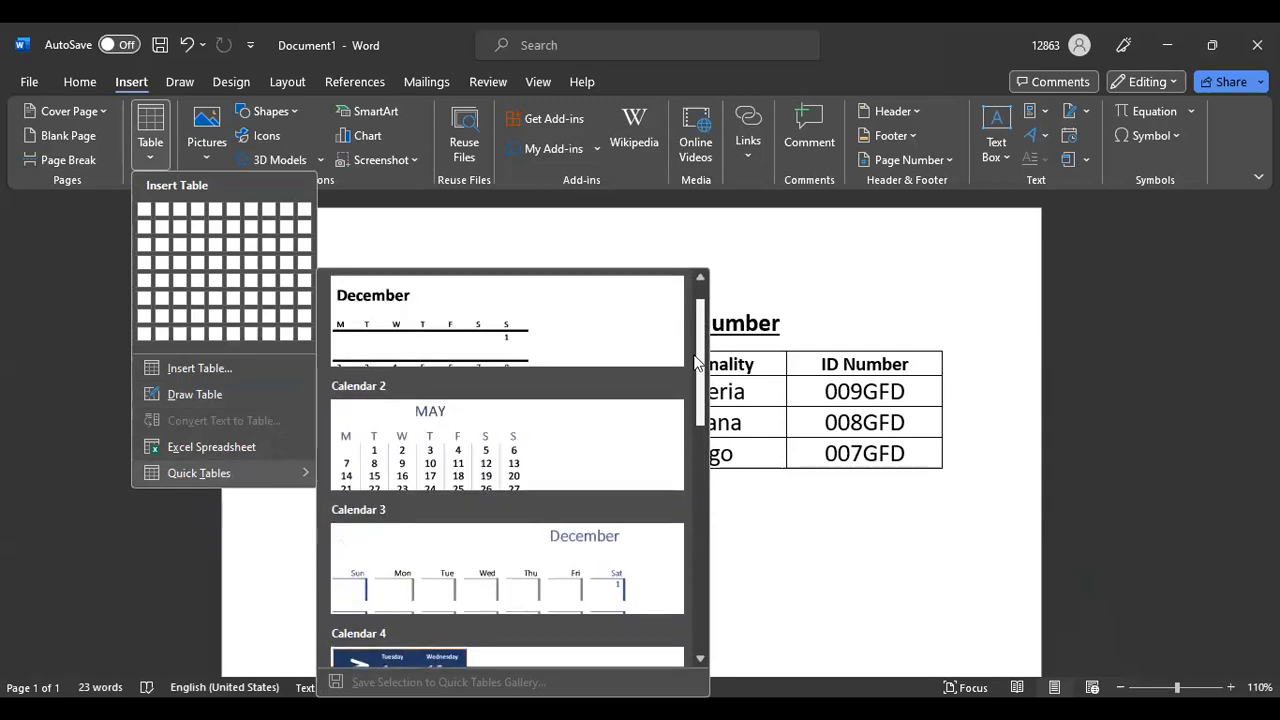
scroll(697, 345, "up", 1)
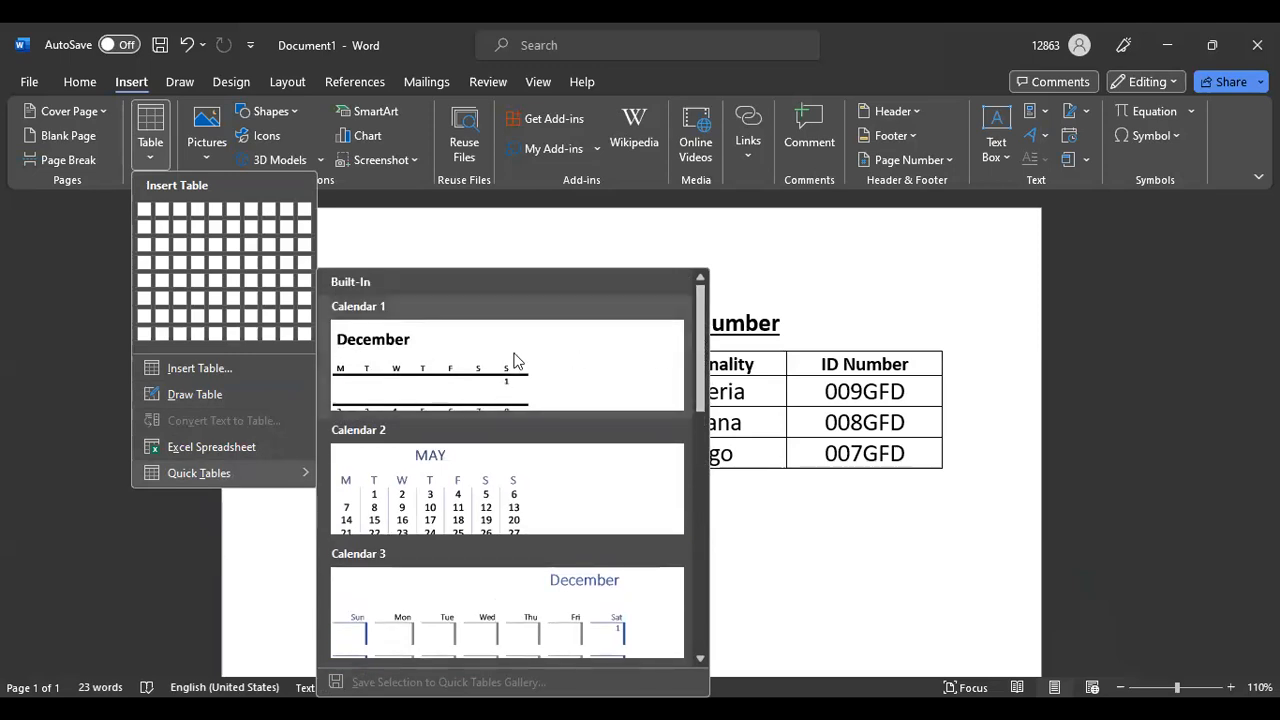
scroll(515, 362, "down", 10)
scroll(515, 368, "up", 10)
mouse_move(702, 348)
left_mouse_down()
mouse_move(699, 543)
mouse_move(684, 358)
left_mouse_up()
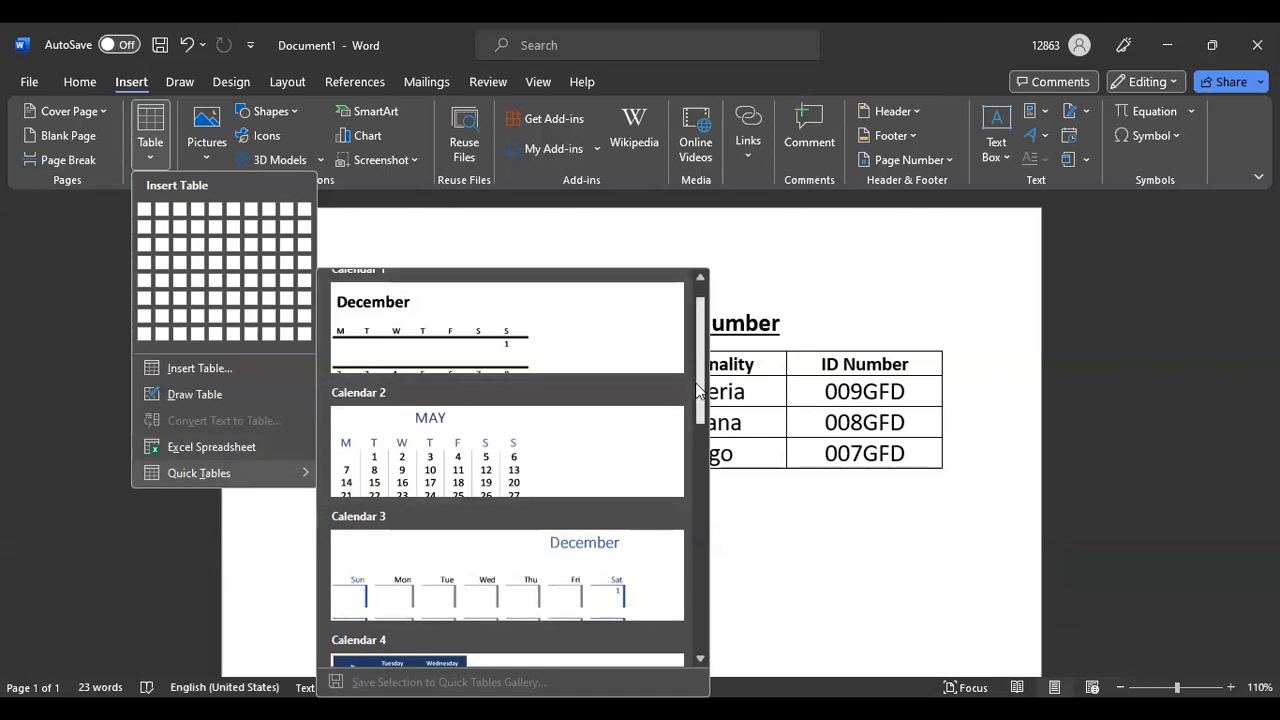
left_click_drag(699, 404, 697, 372)
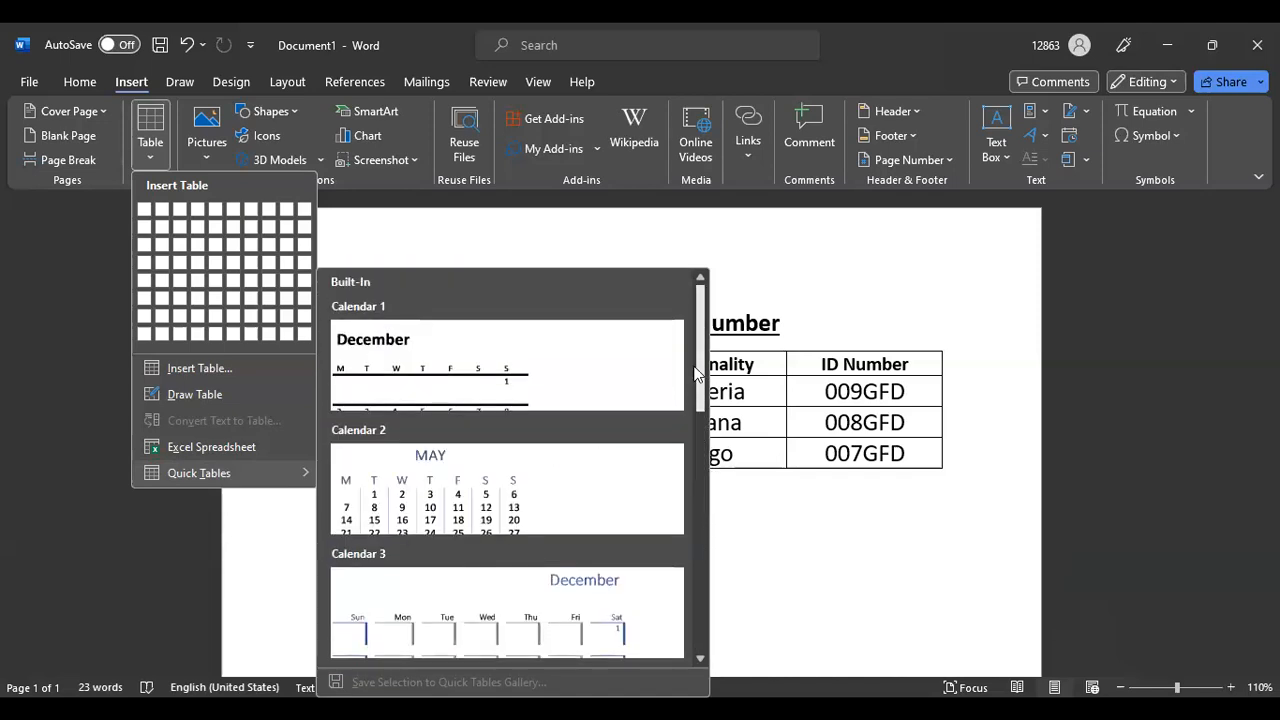
left_click_drag(703, 320, 714, 606)
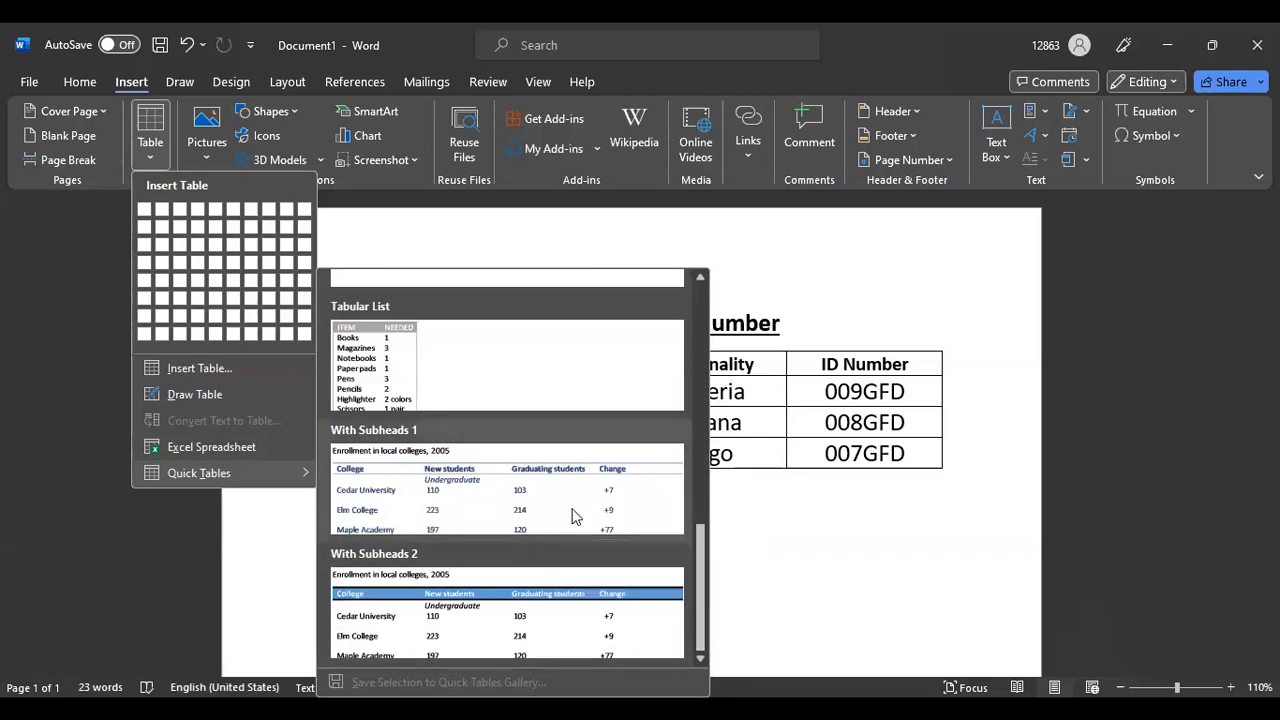
scroll(571, 514, "up", 10)
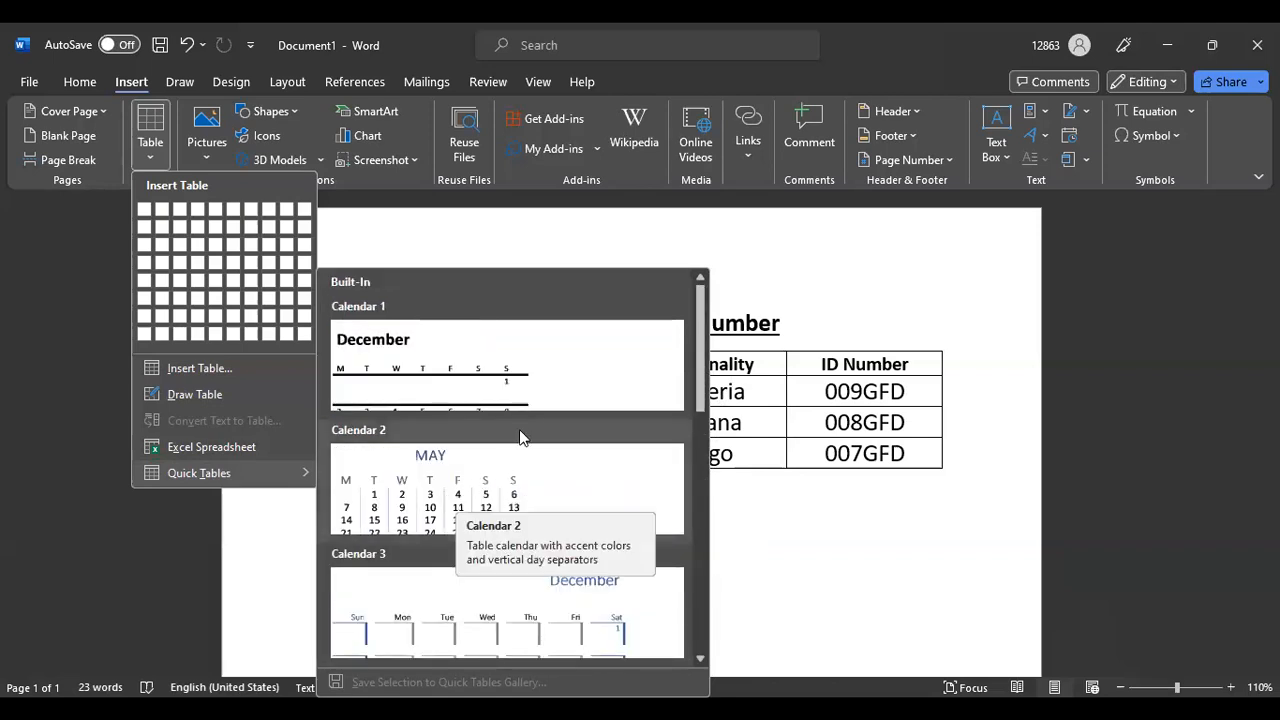
left_click(484, 368)
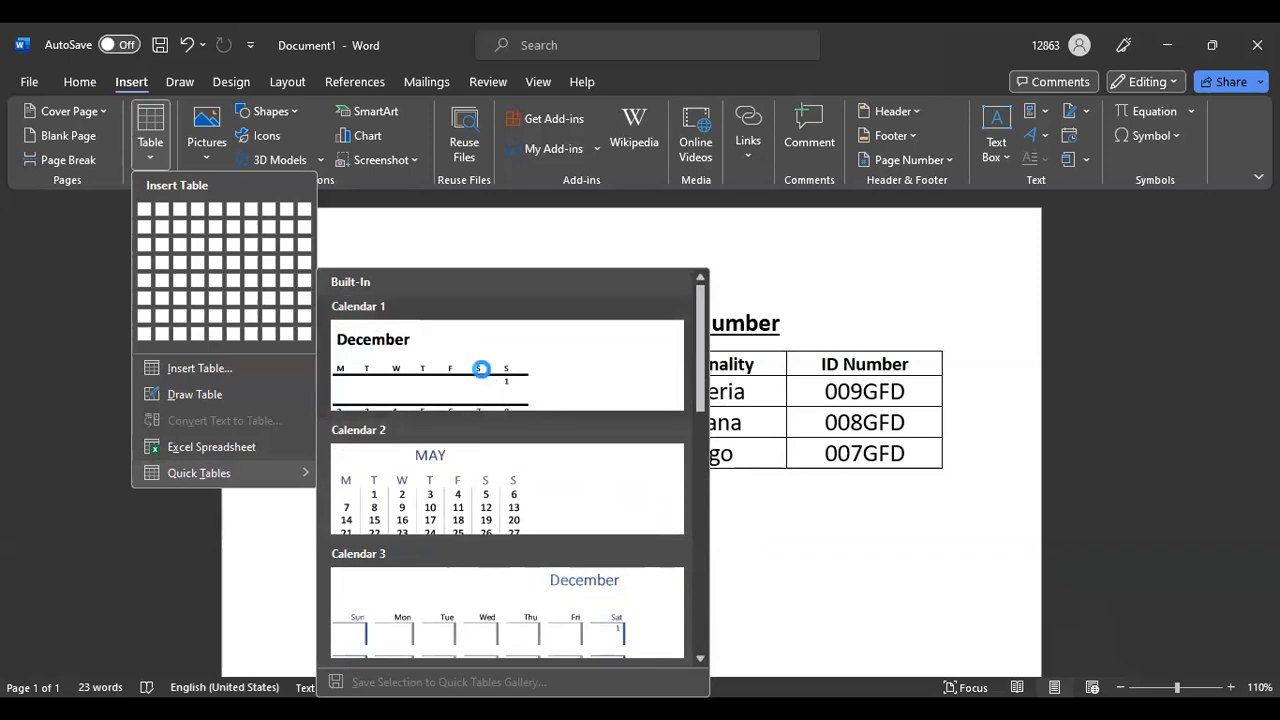
Change the second-week Wednesday date in the December calendar from 4 to 5
scroll(631, 430, "down", 5)
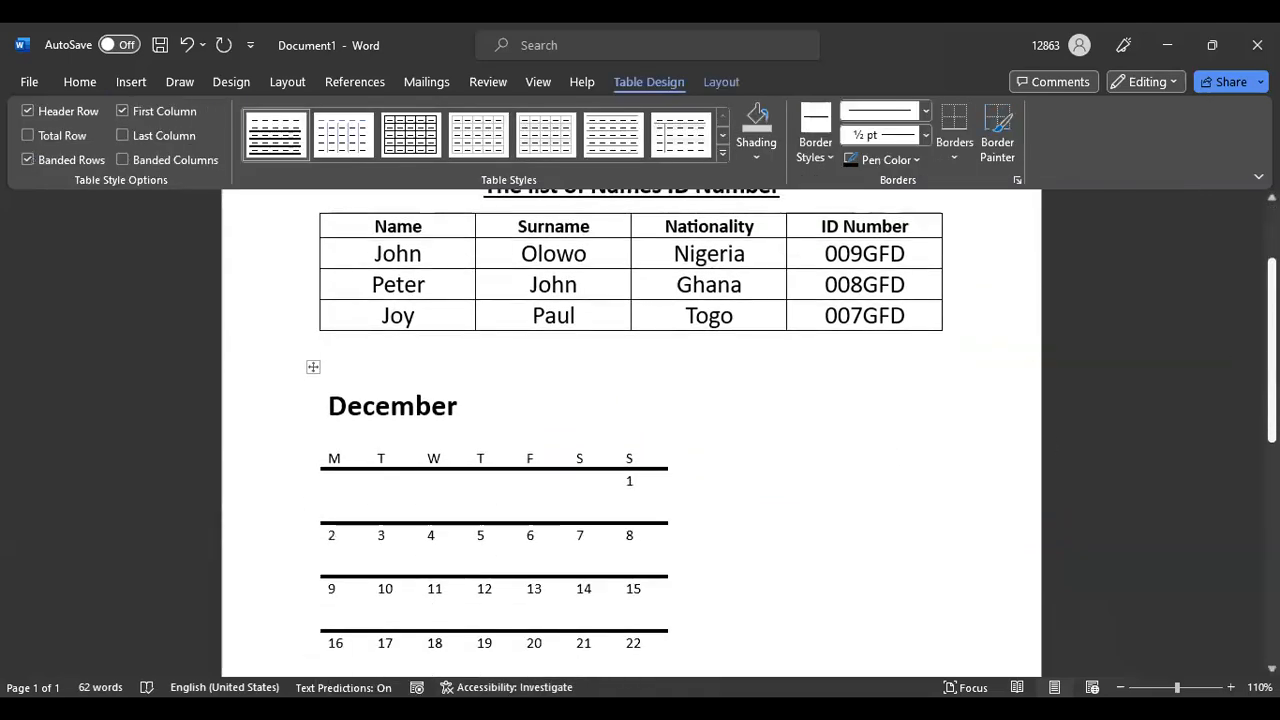
scroll(665, 429, "down", 2)
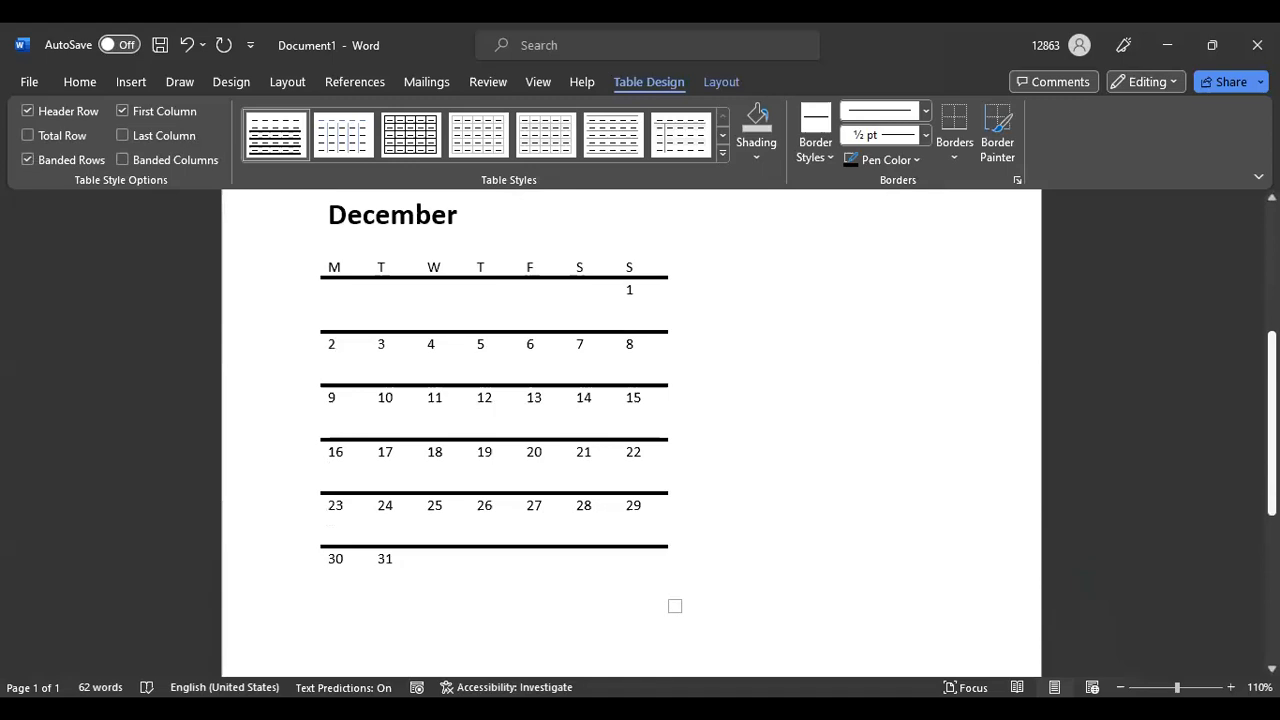
scroll(665, 429, "up", 1)
left_click_drag(517, 369, 543, 366)
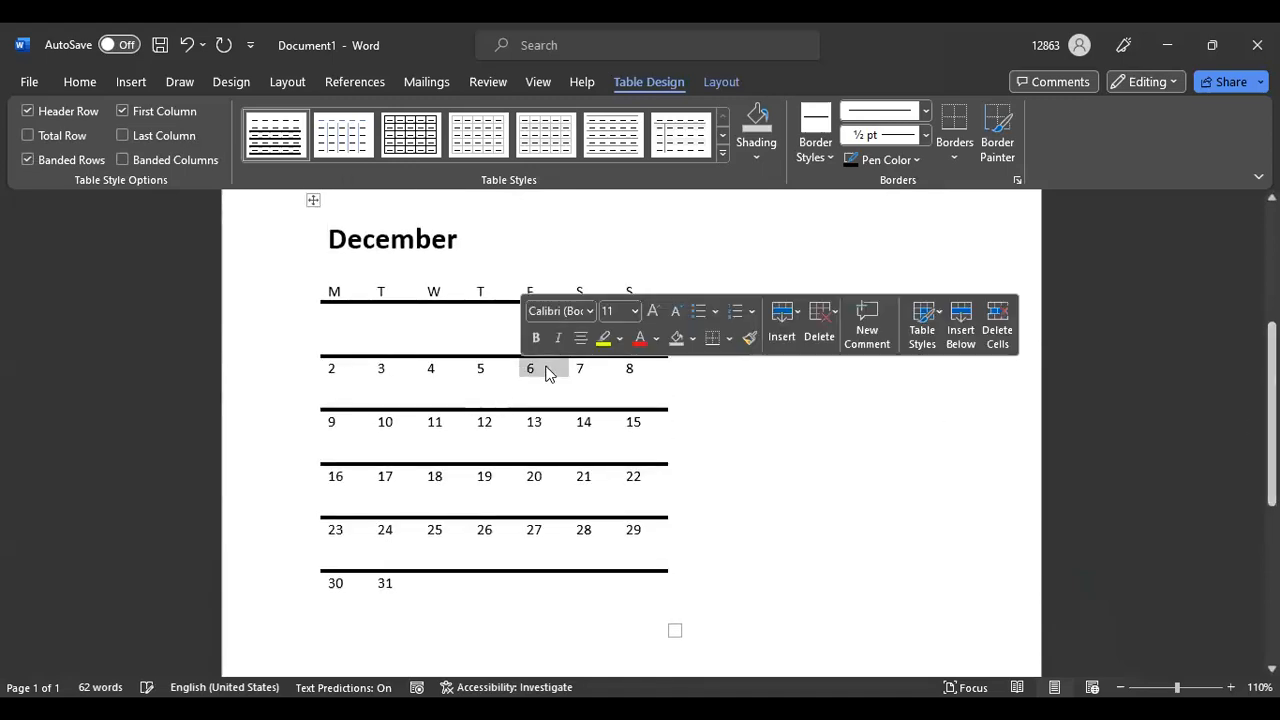
left_click(453, 343)
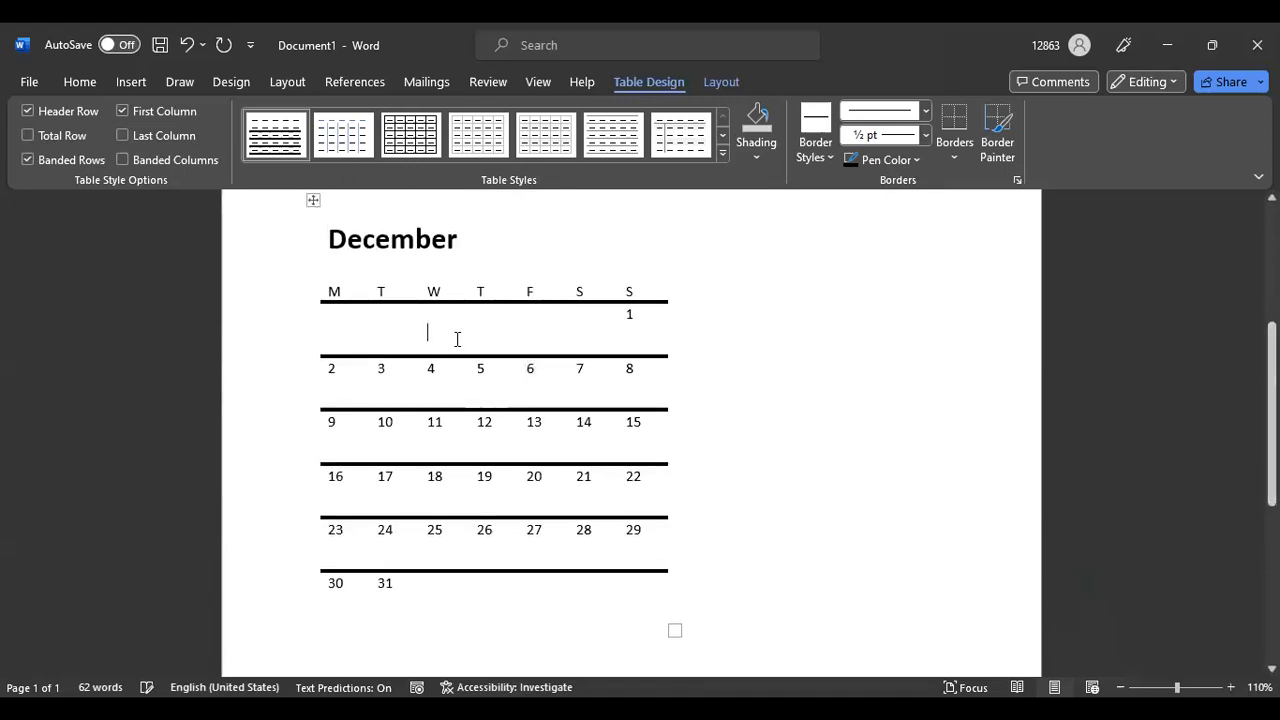
key("ctrl+z")
key("BackSpace")
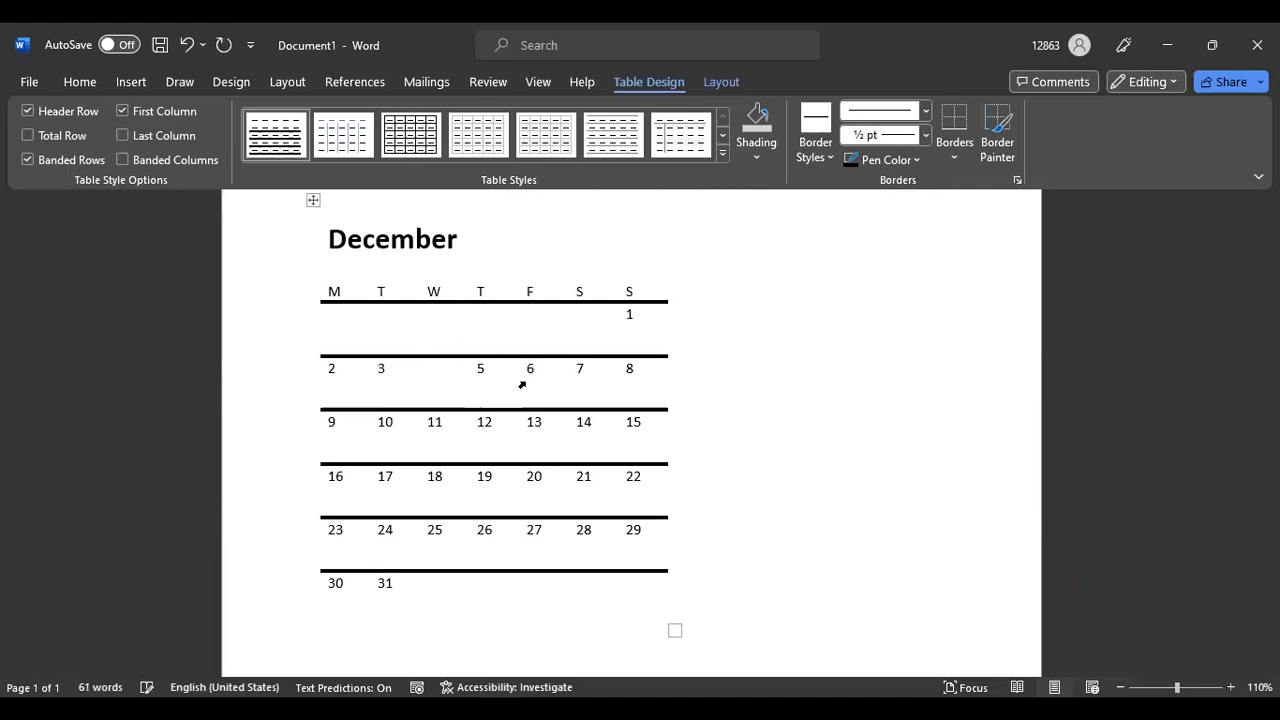
type("r")
key("BackSpace")
type("5")
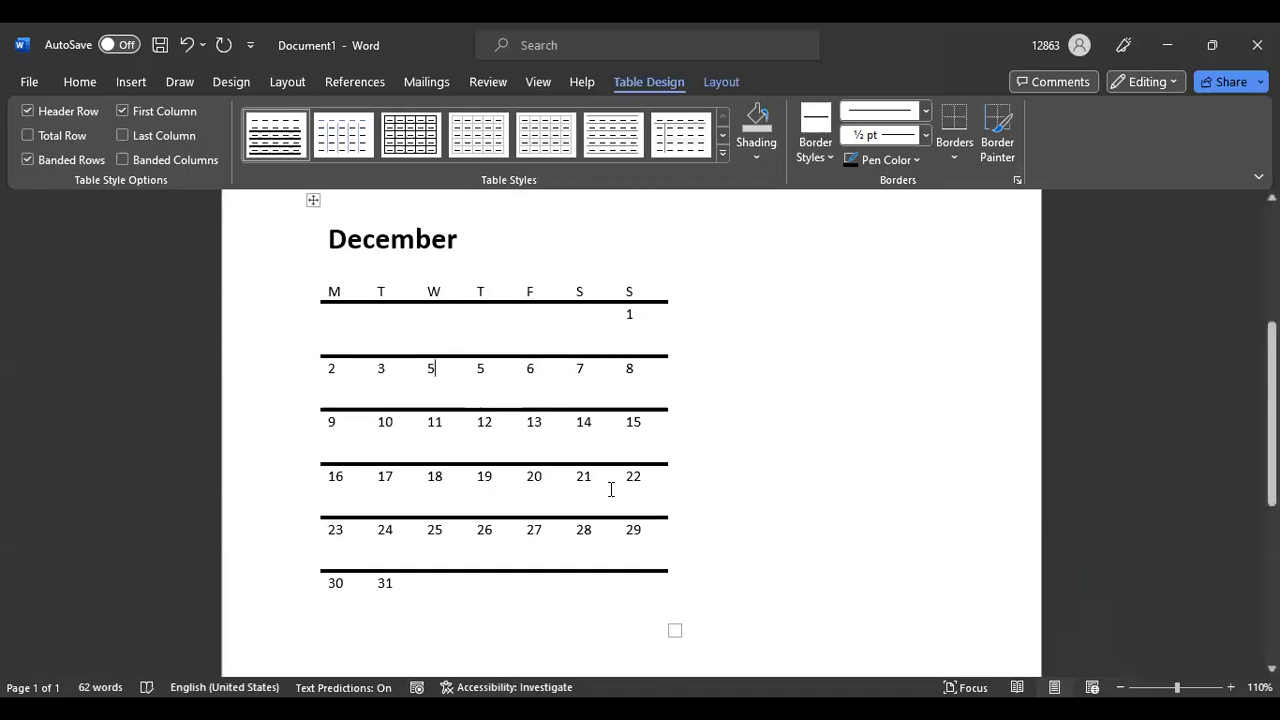
Select the entire December calendar table and bring up its shortcut menu
scroll(613, 484, "down", 1)
scroll(613, 484, "up", 4)
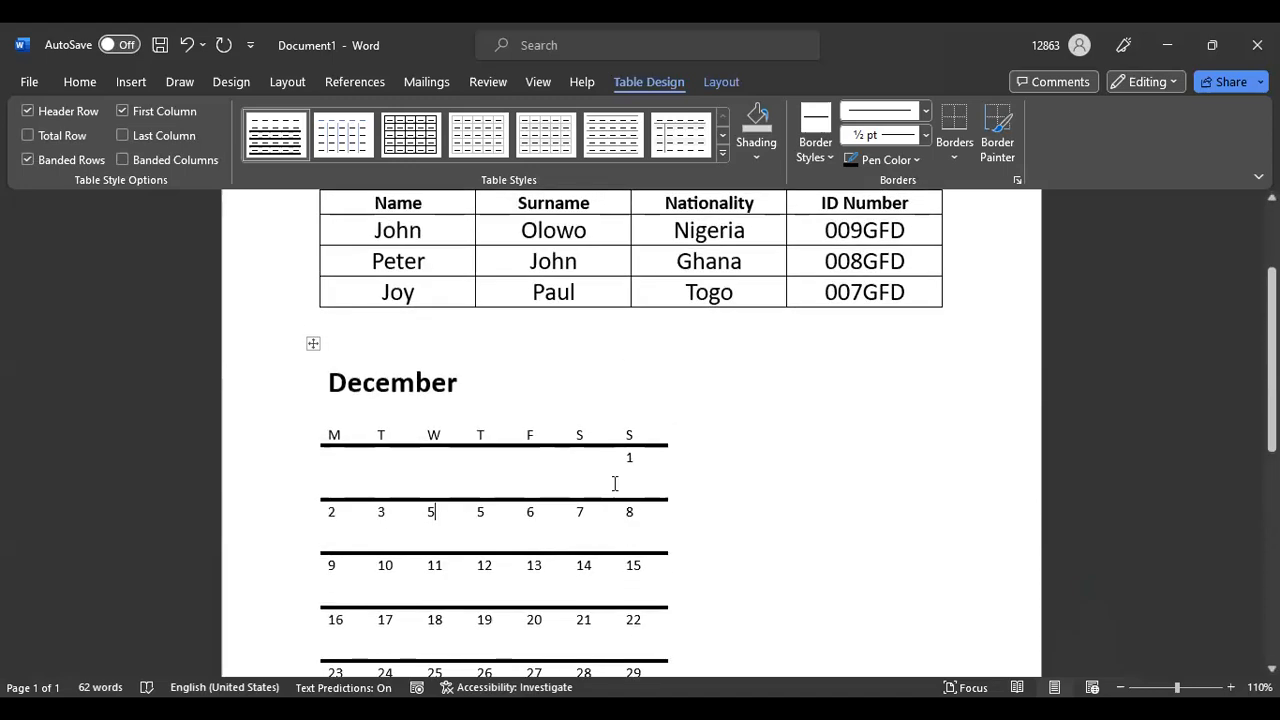
scroll(557, 510, "down", 5)
left_click(418, 258)
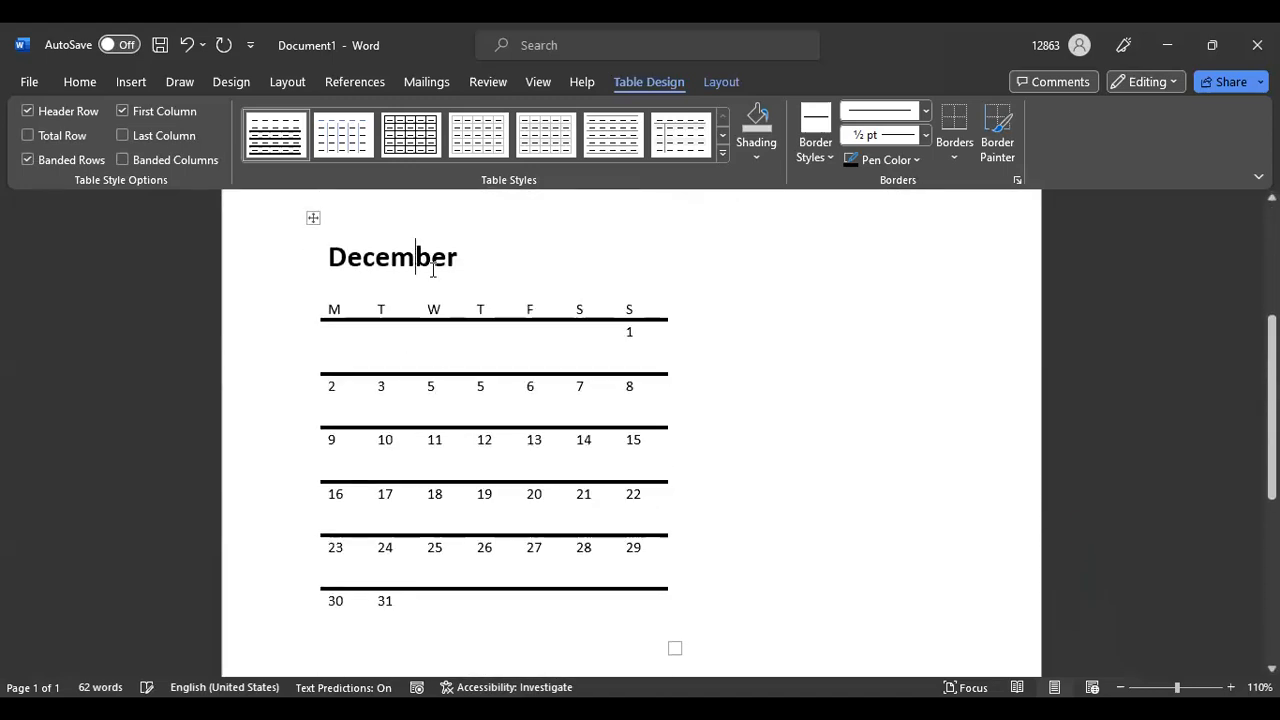
left_click(671, 648)
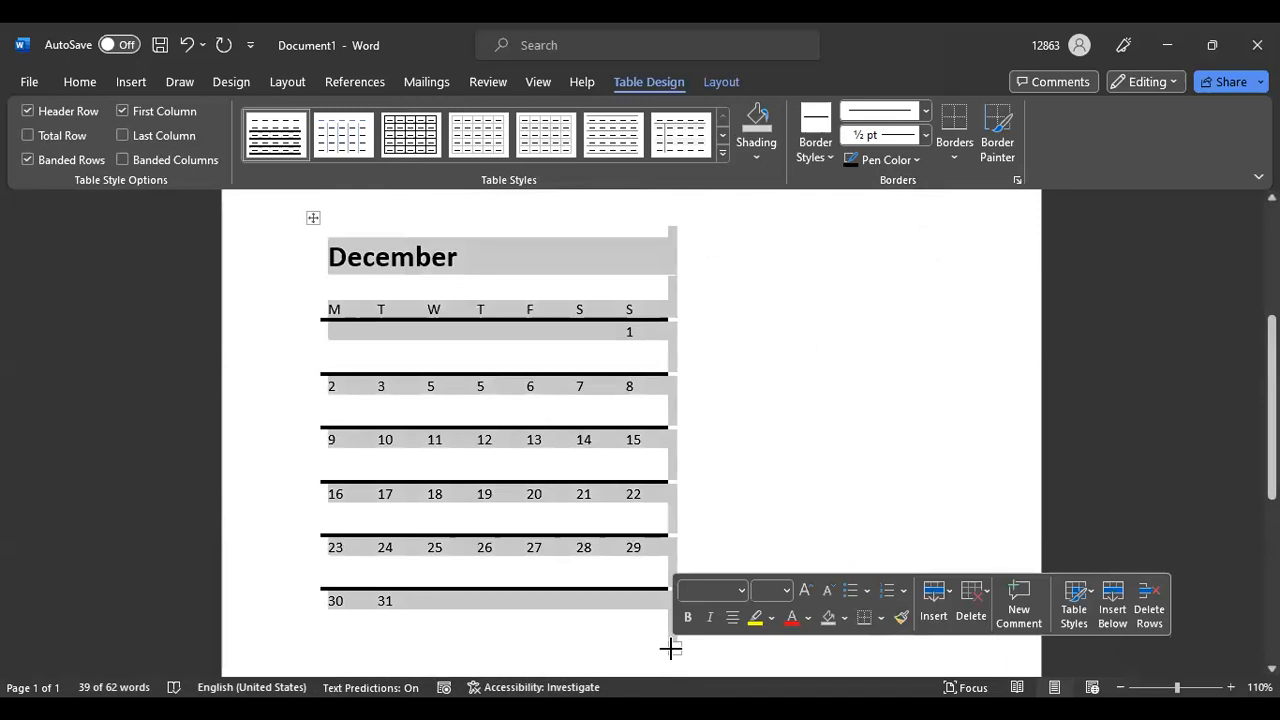
right_click(533, 253)
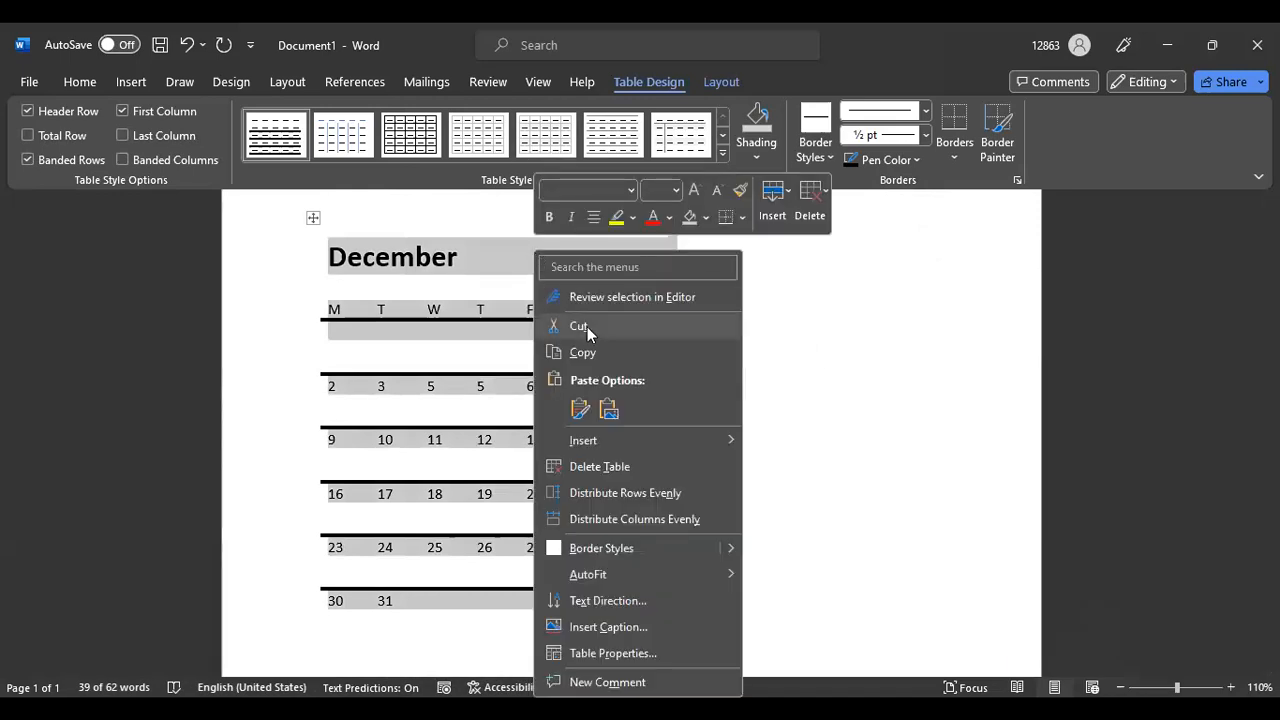
Cut the December calendar table out of the document
left_click(579, 327)
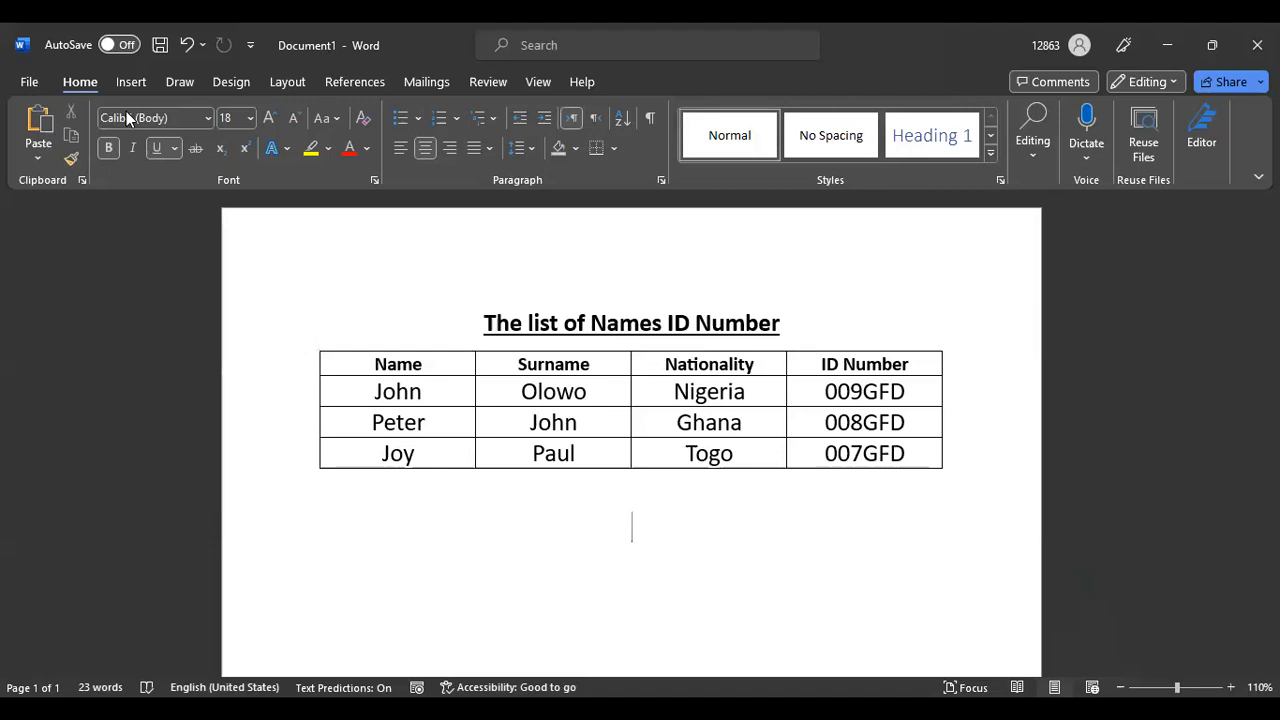
left_click(131, 82)
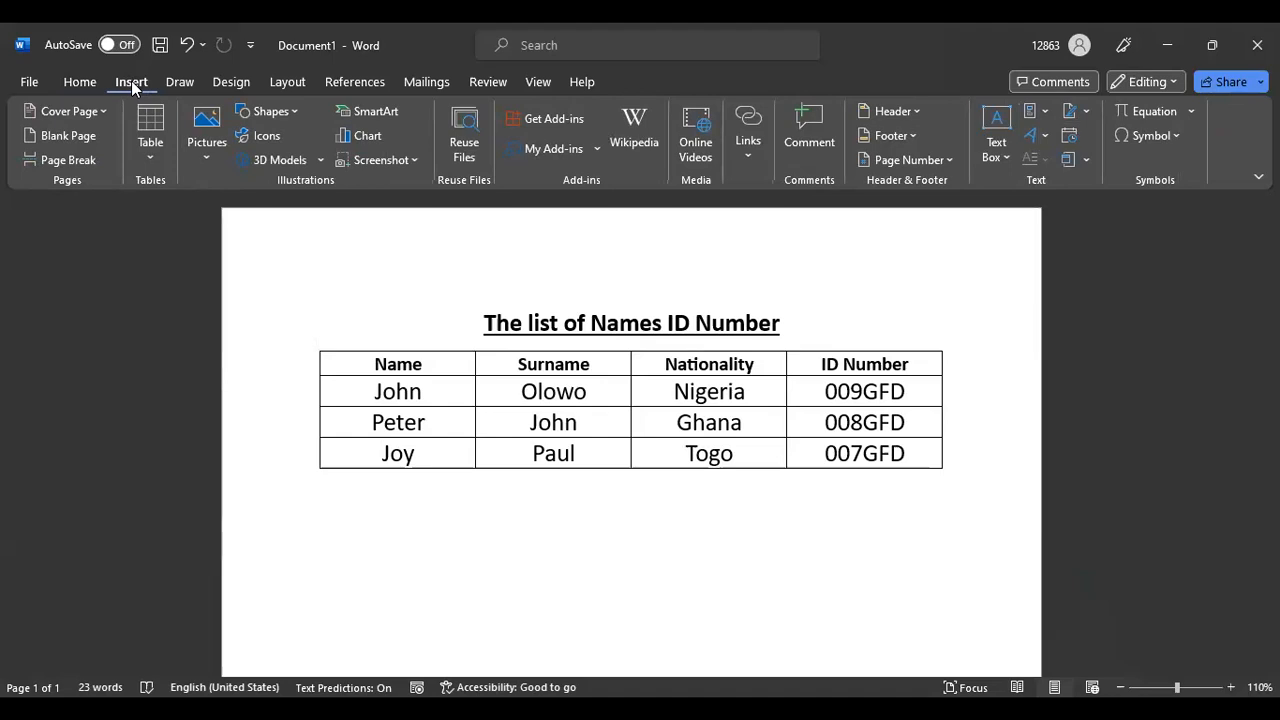
left_click(209, 150)
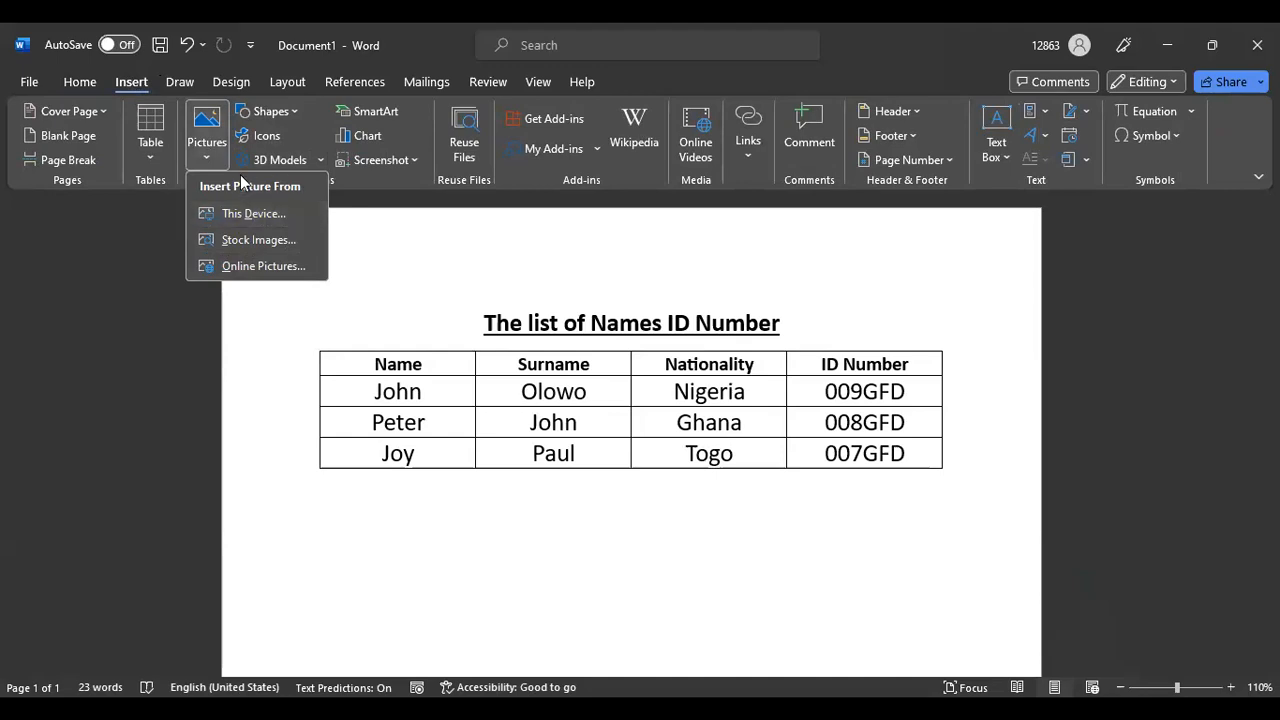
left_click(418, 268)
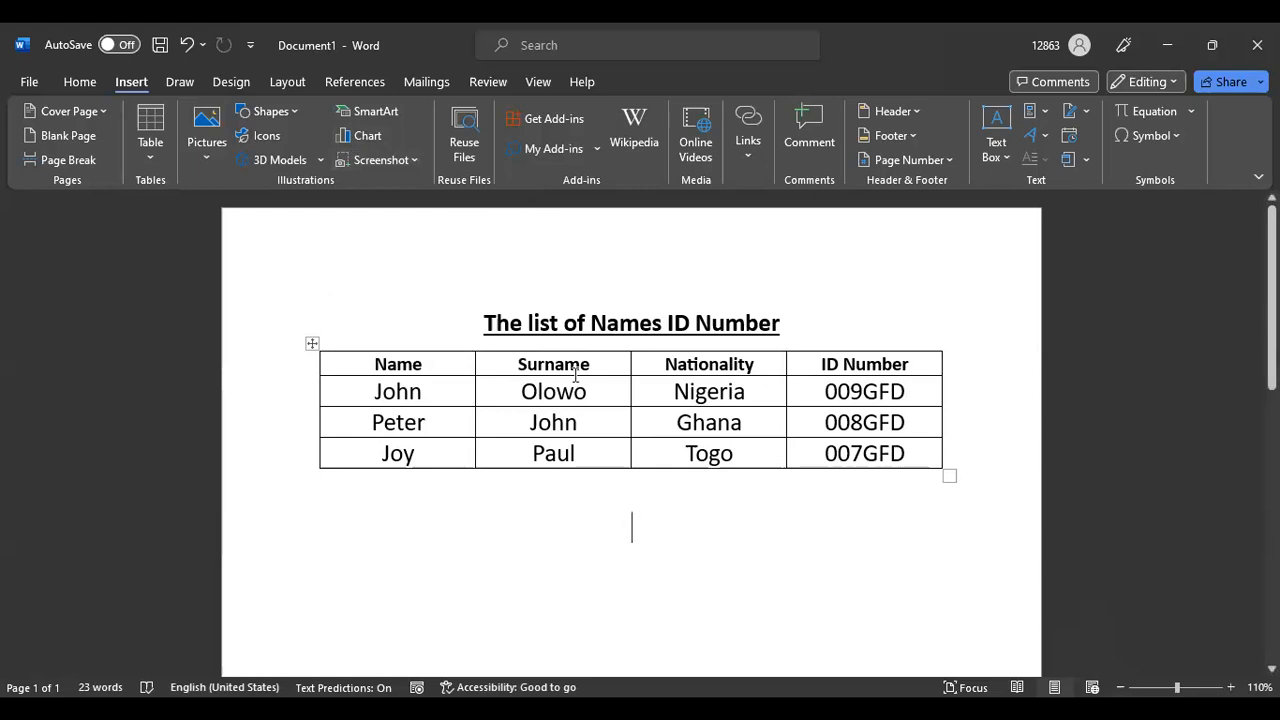
left_click(415, 160)
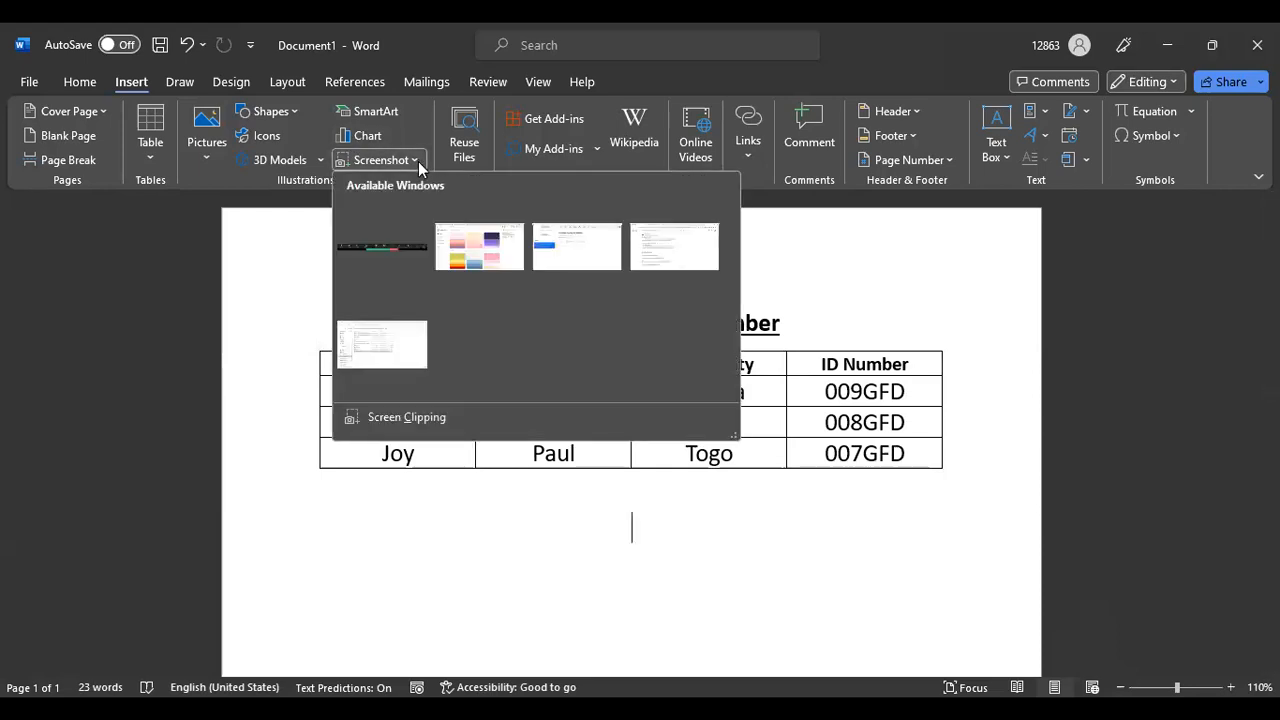
left_click(418, 161)
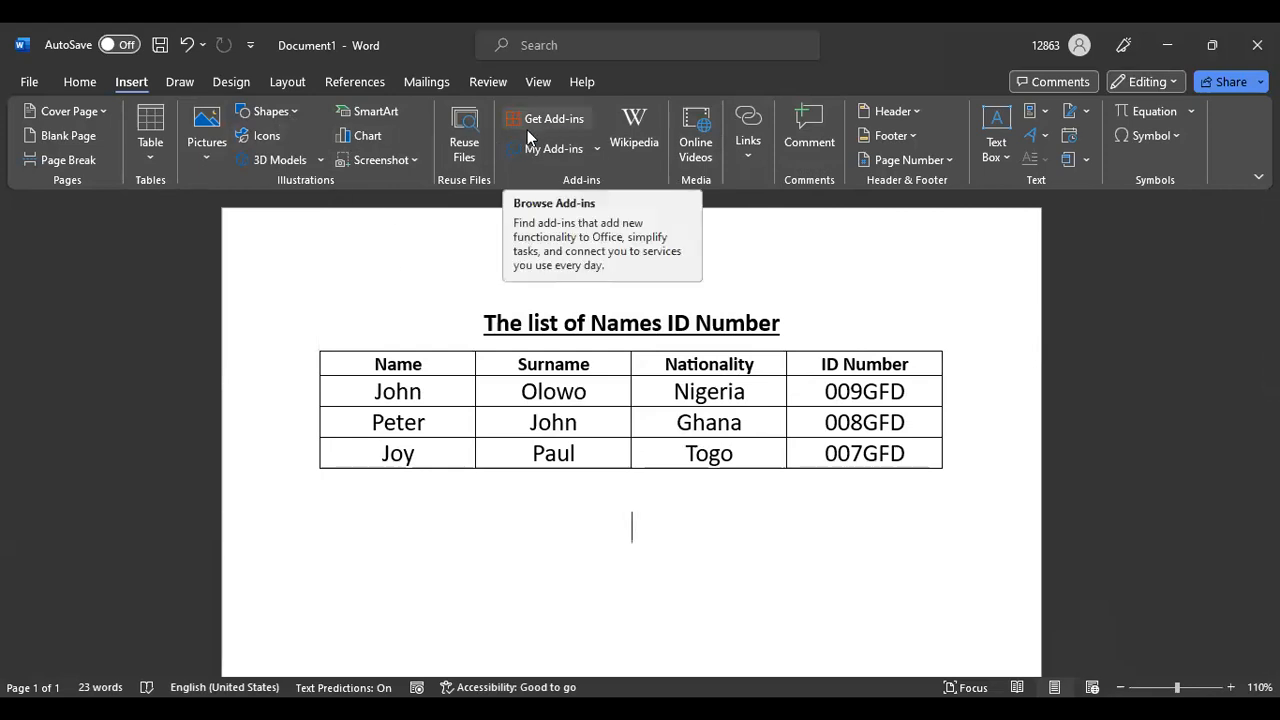
left_click(633, 118)
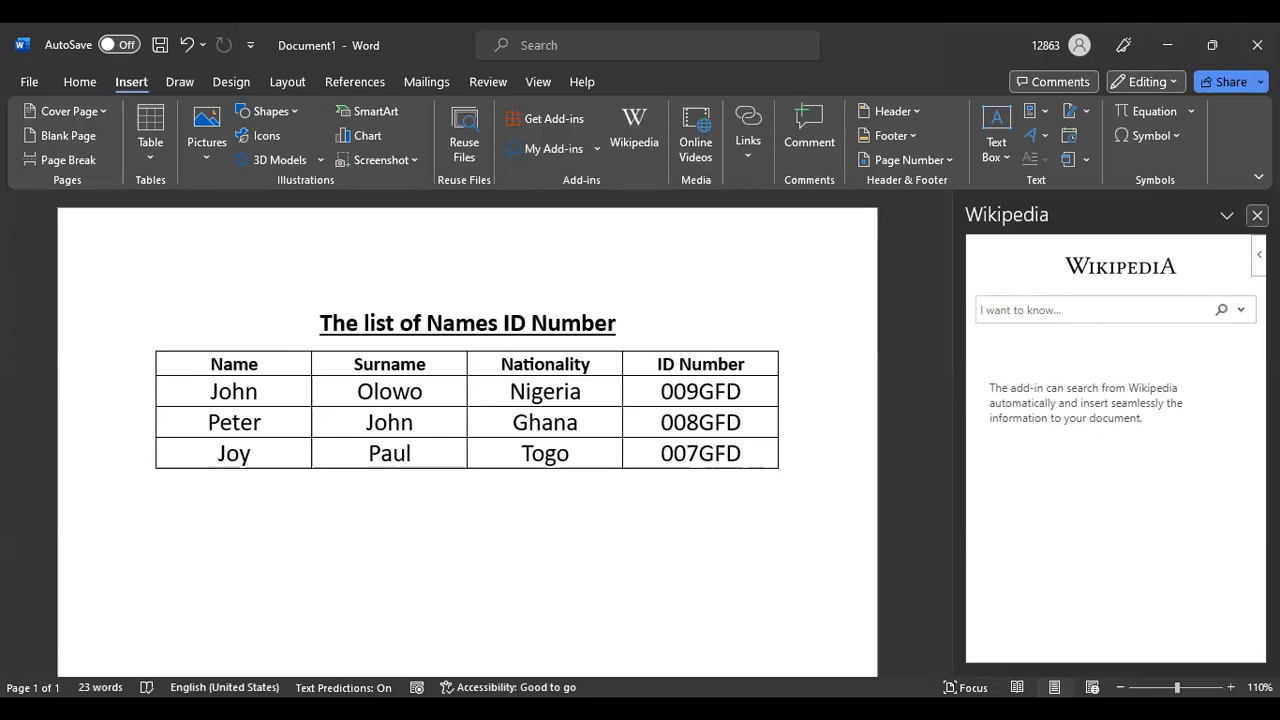
left_click(1257, 215)
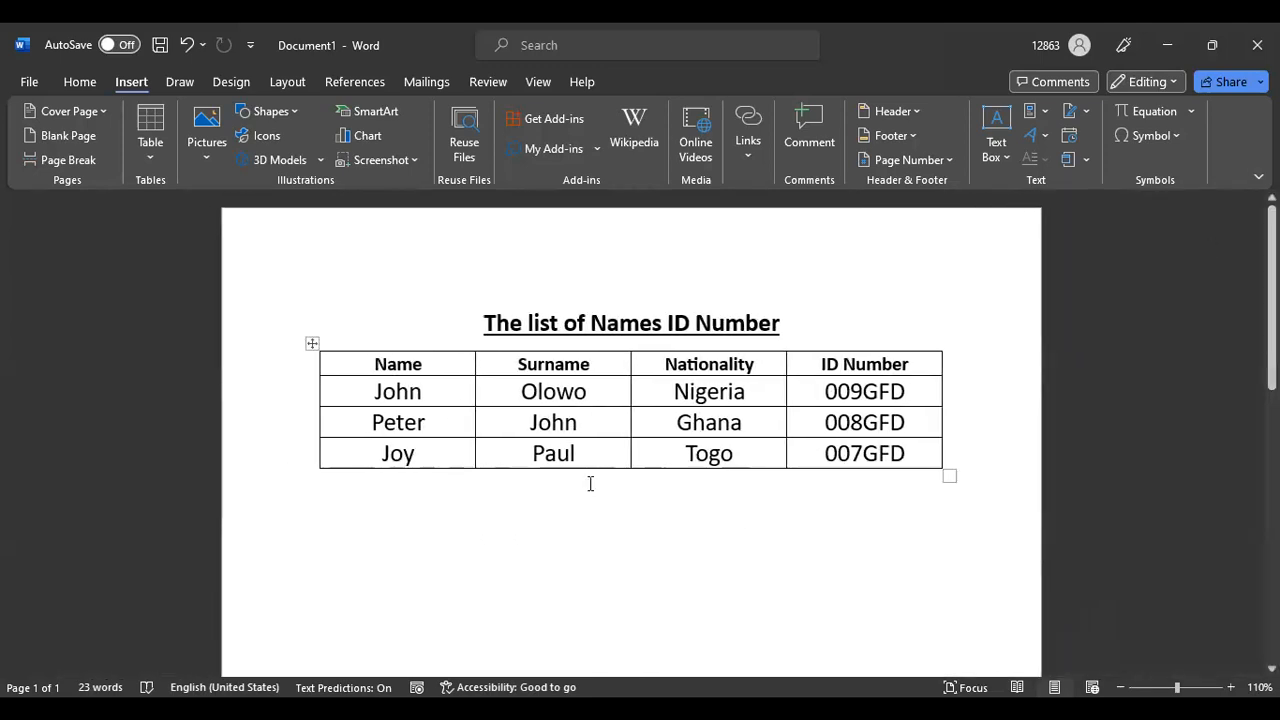
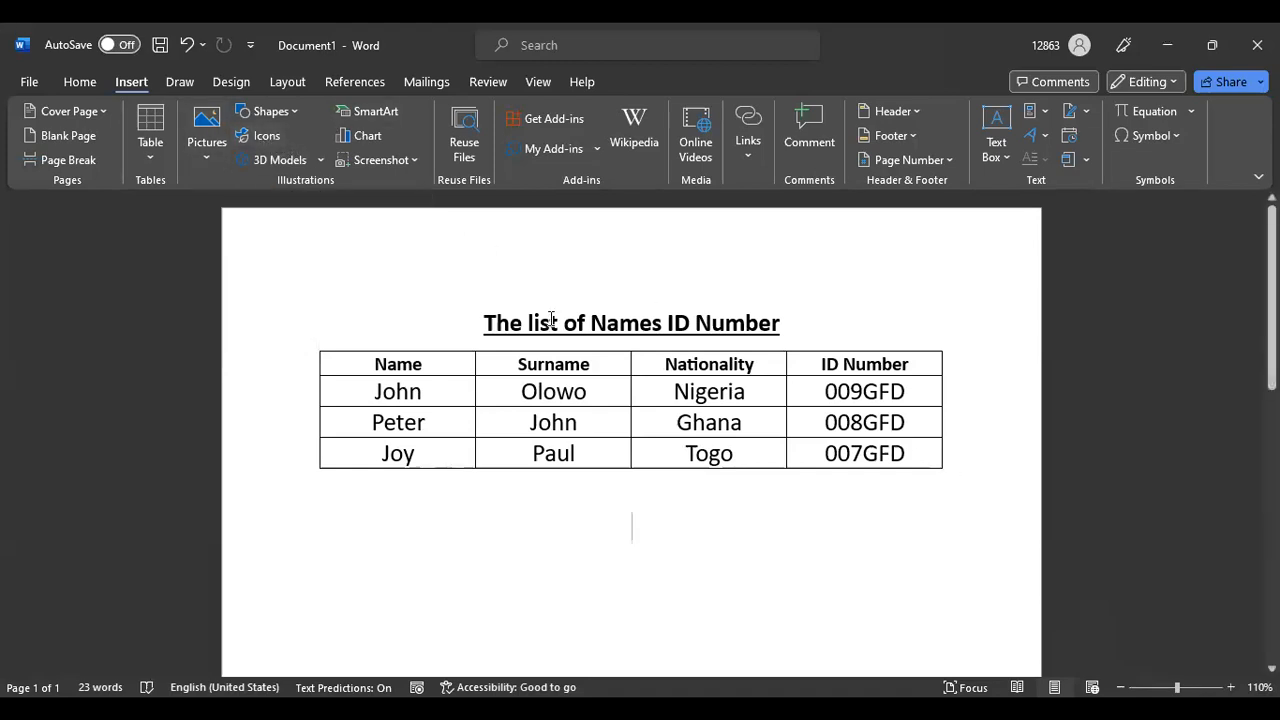
Insert a Facet Quote text box, try moving it below the table, then undo both changes
scroll(640, 430, "down", 1)
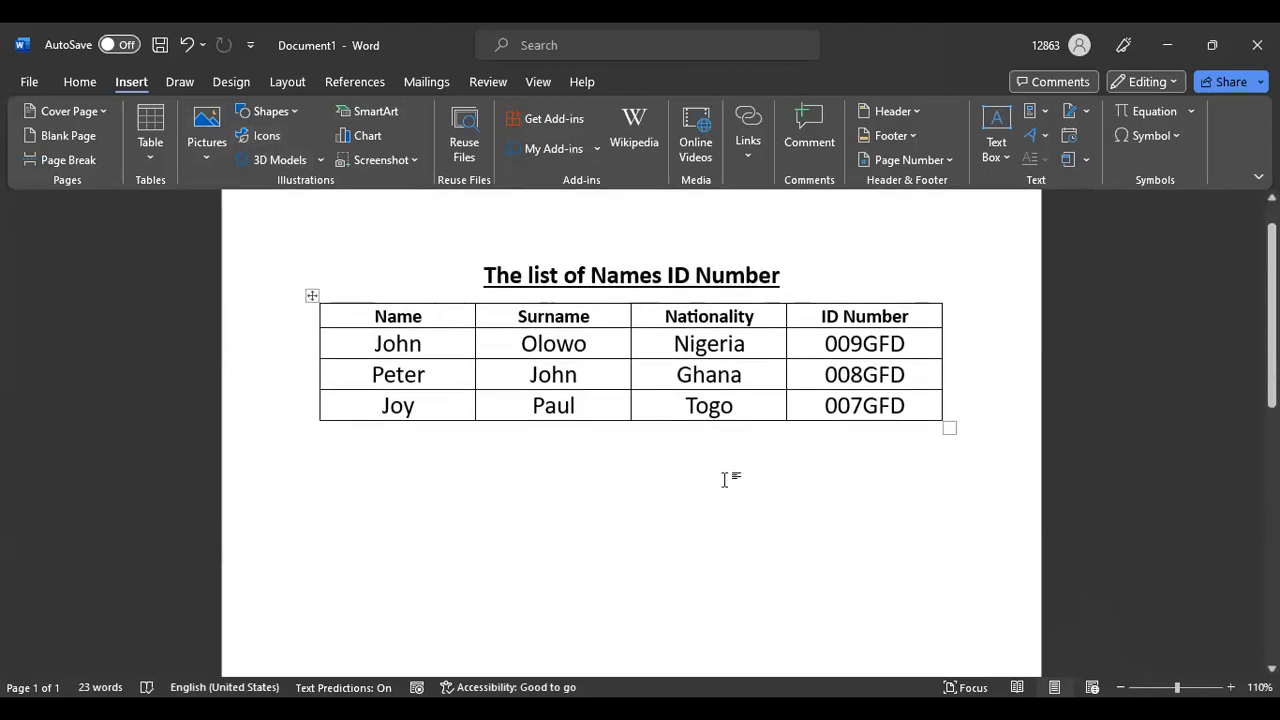
left_click(1003, 120)
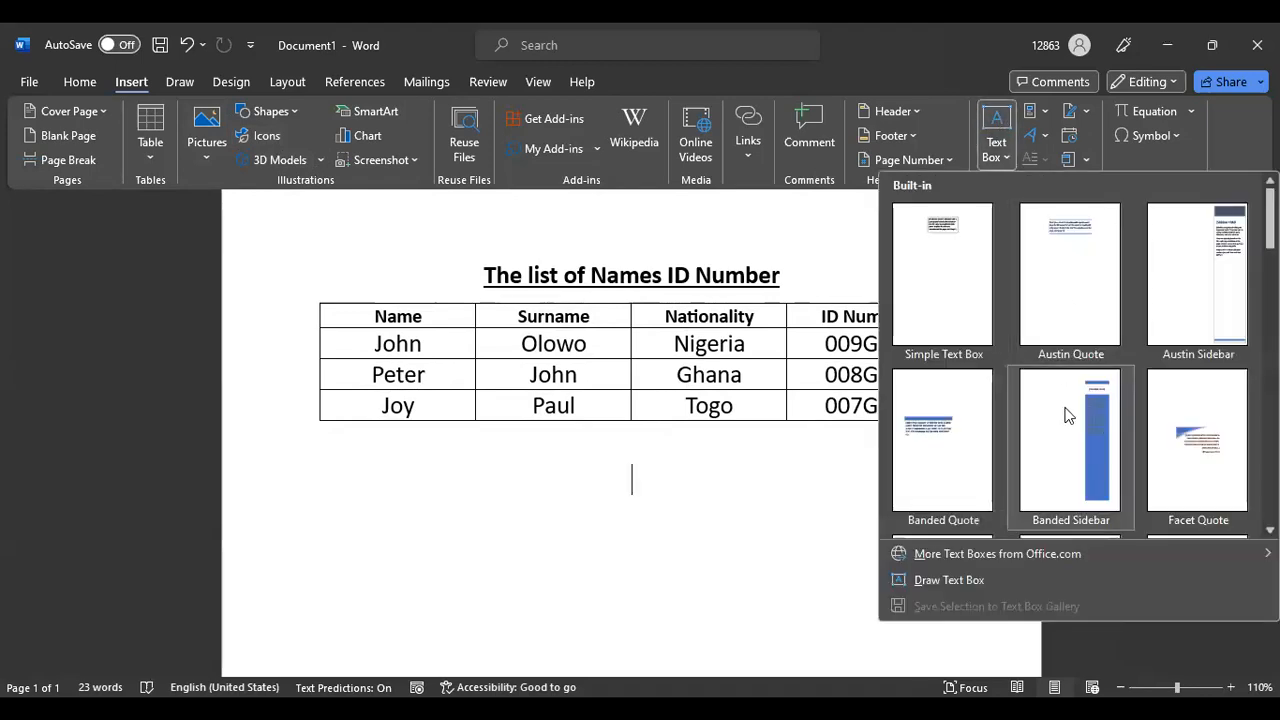
scroll(1066, 407, "down", 5)
scroll(1070, 401, "up", 5)
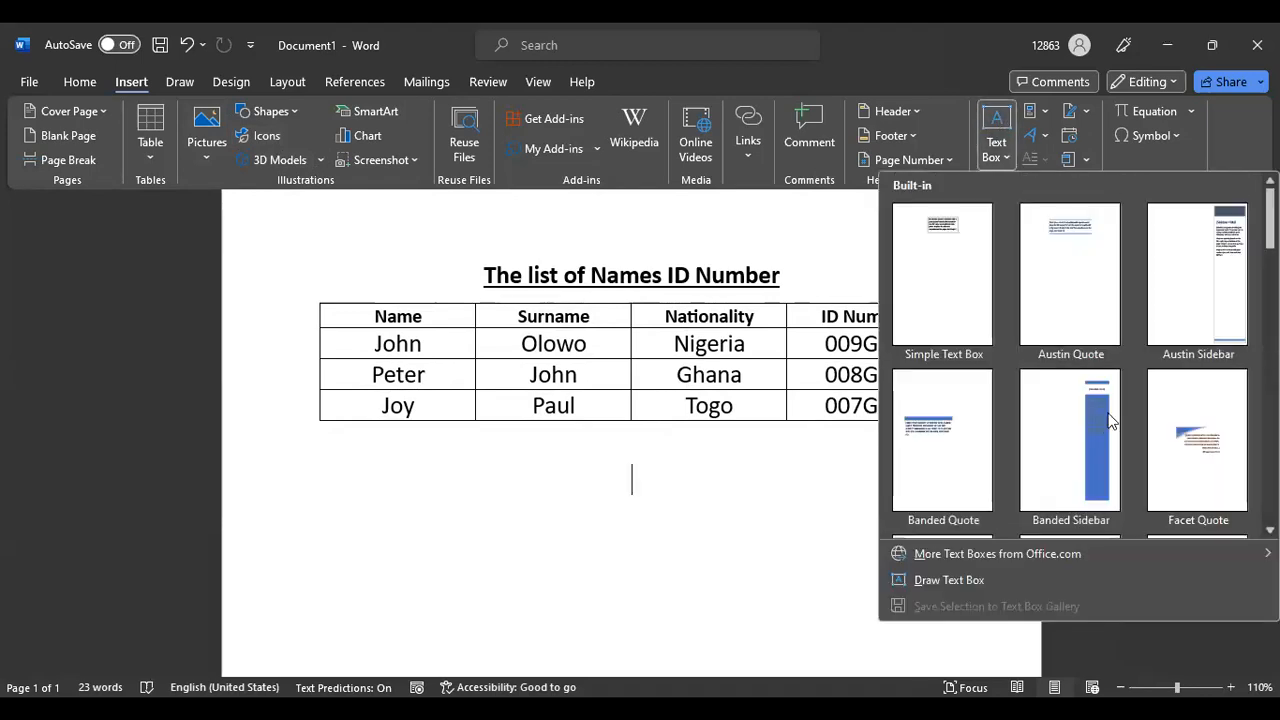
left_click(1195, 440)
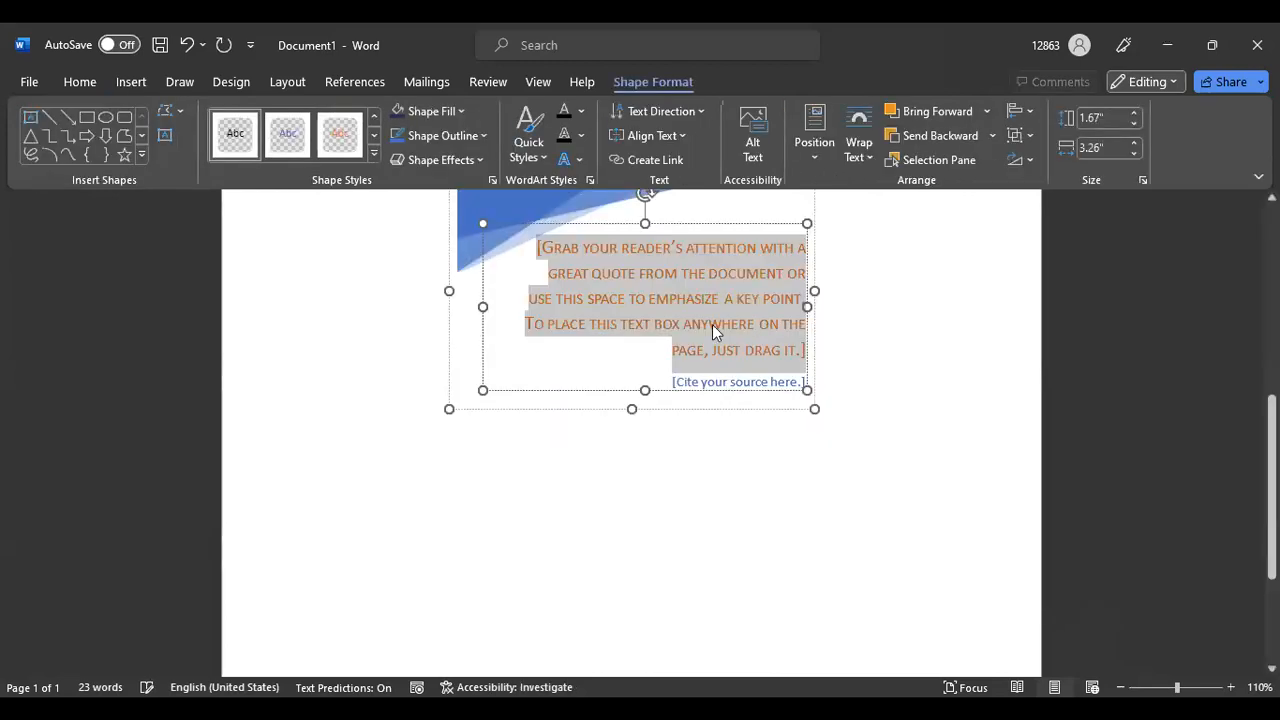
scroll(737, 409, "up", 3)
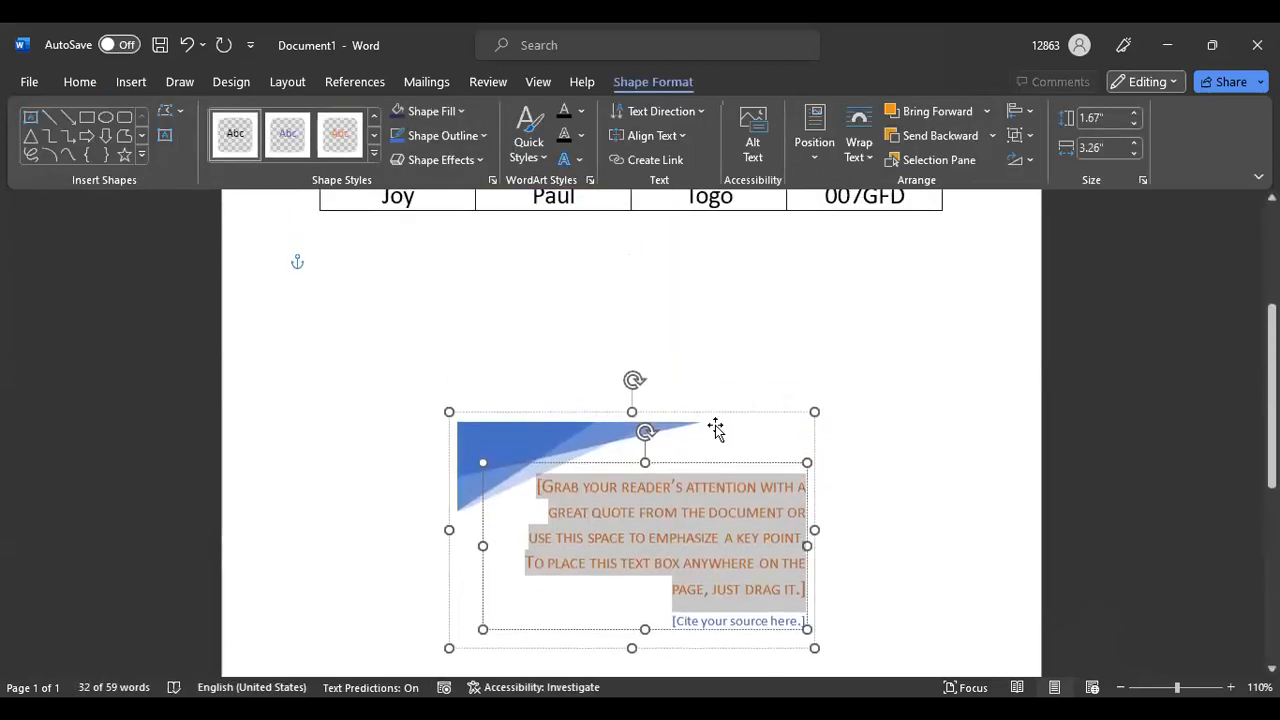
left_click(575, 418)
left_click_drag(566, 440, 543, 323)
left_click_drag(743, 346, 575, 303)
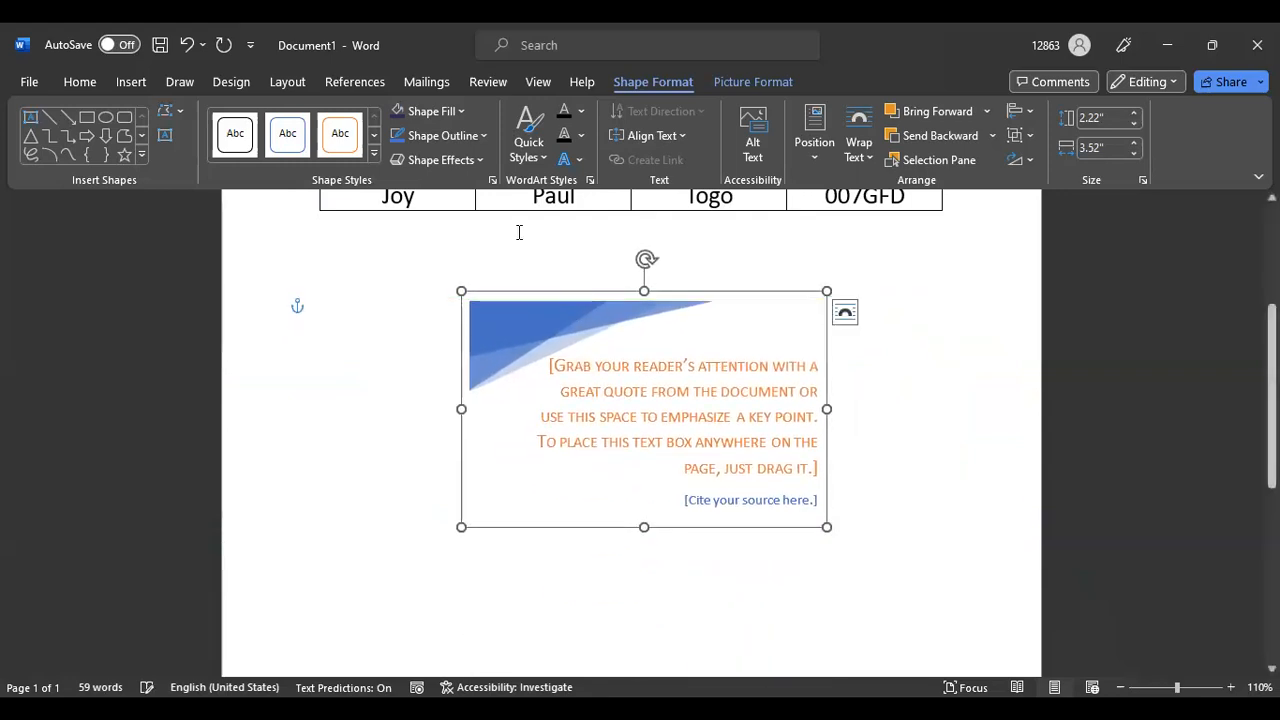
left_click(187, 45)
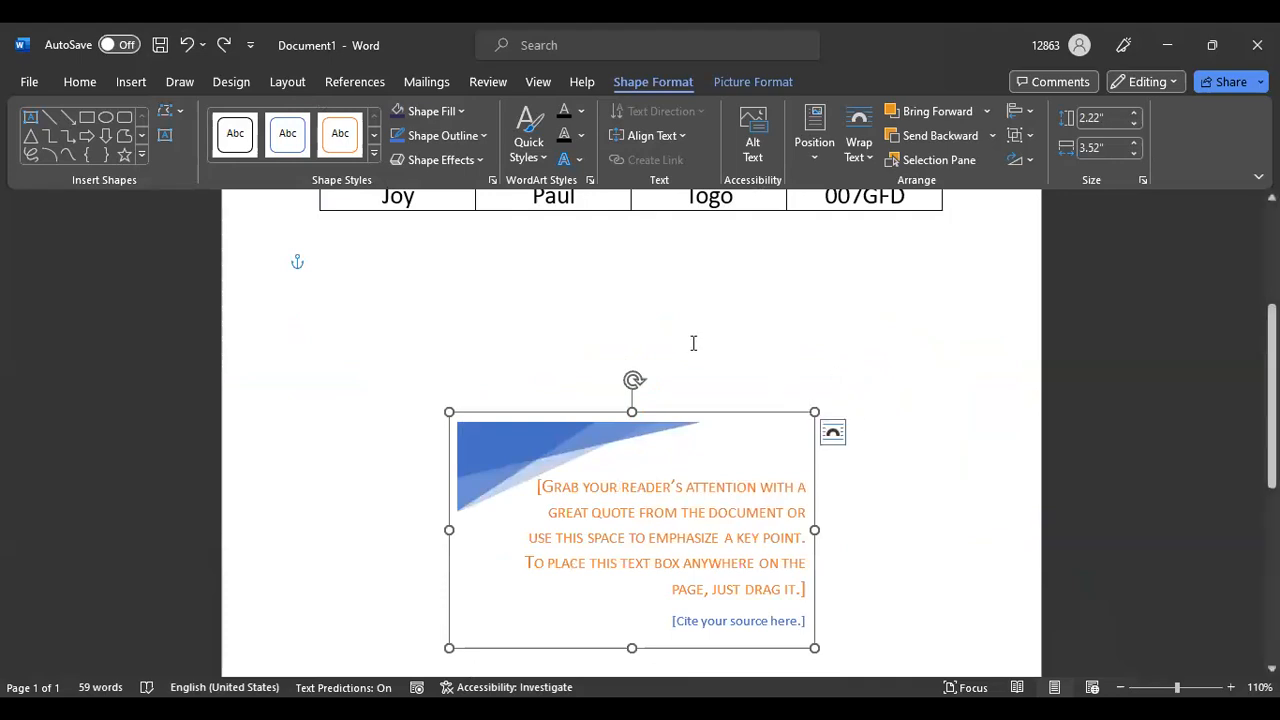
left_click(185, 45)
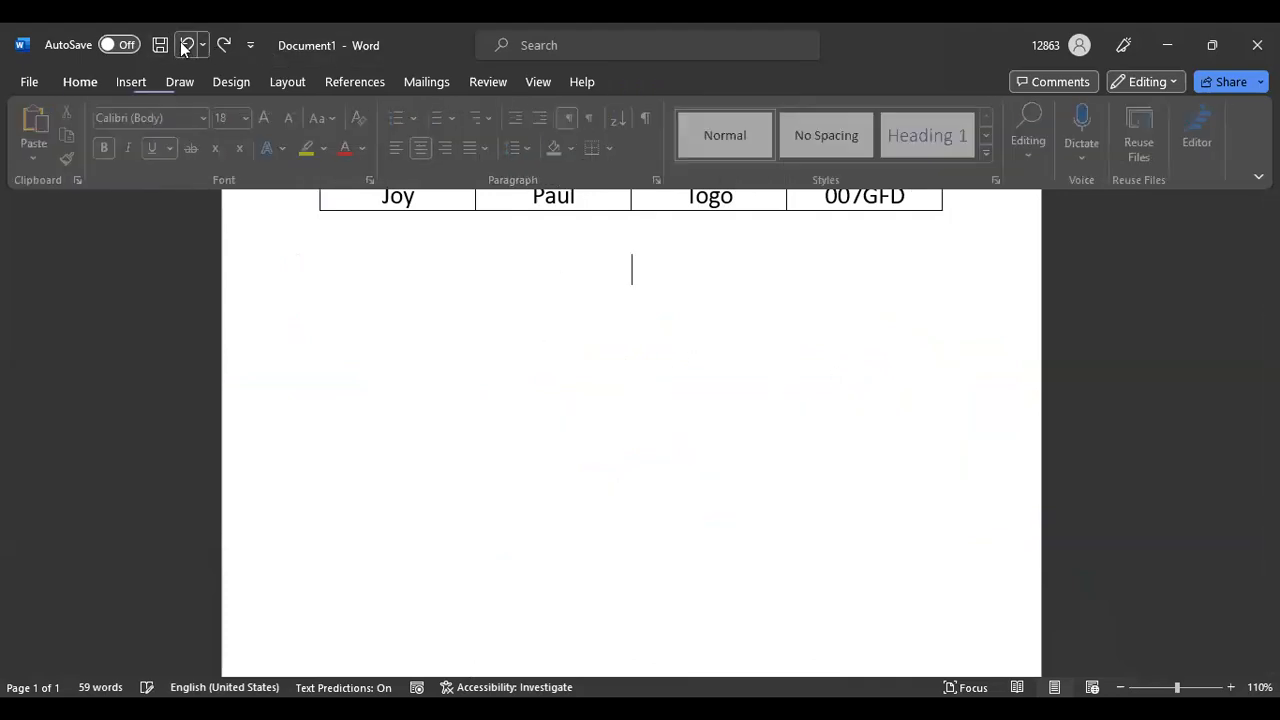
Show the Links options for link, bookmark and cross-reference on the Insert tab
left_click(141, 83)
left_click(748, 158)
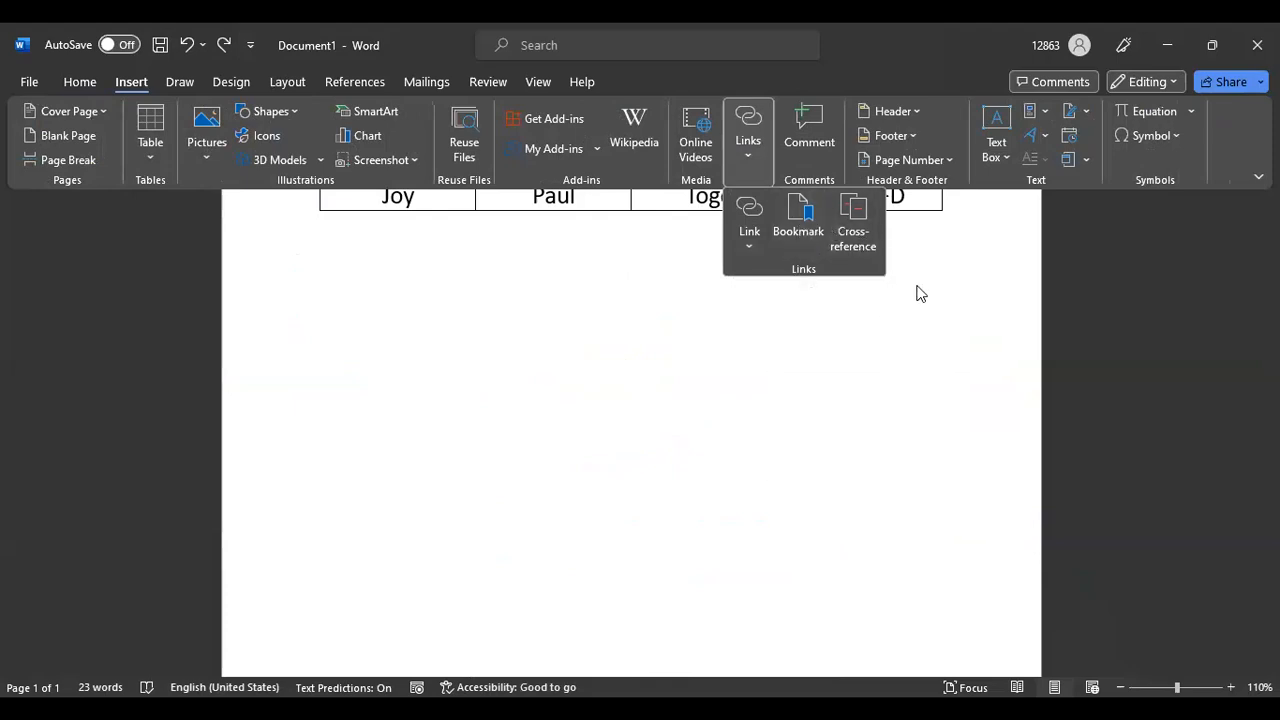
scroll(1025, 407, "up", 3)
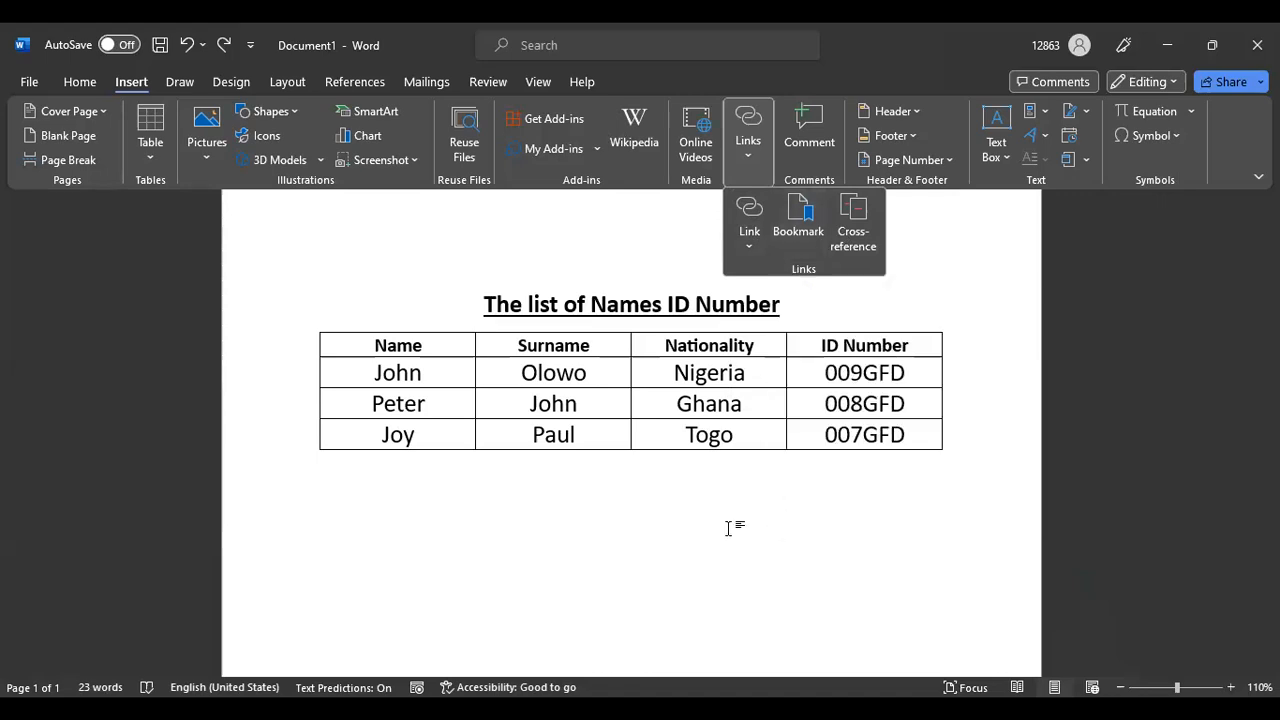
Dismiss the Links dropdown with Alt+Tab, returning to the titled name table
key("alt+Tab")
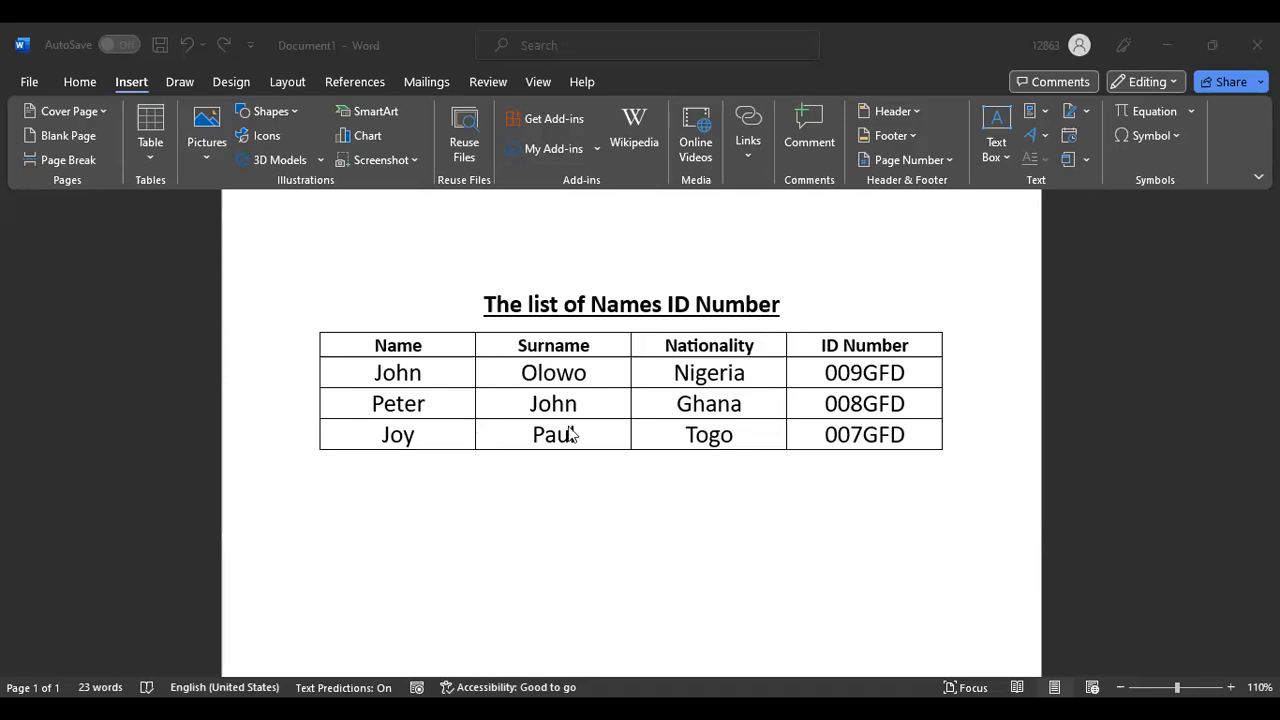
left_click(597, 352)
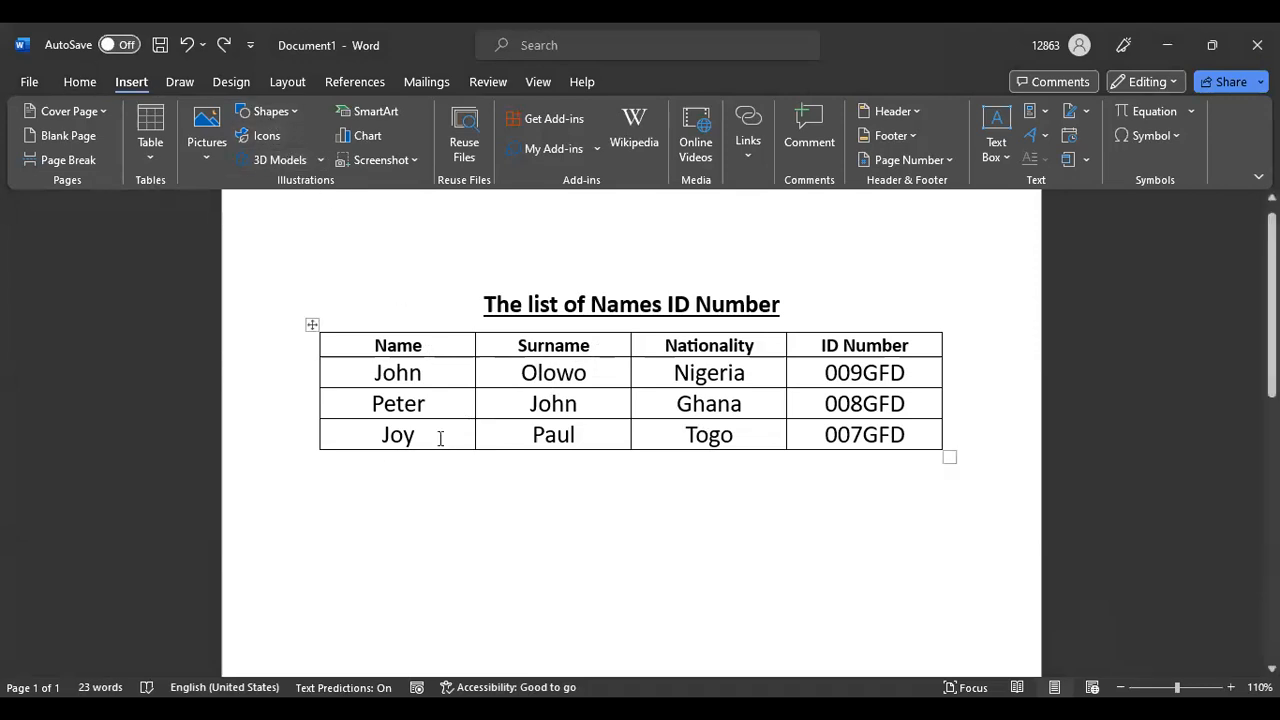
left_click(440, 346)
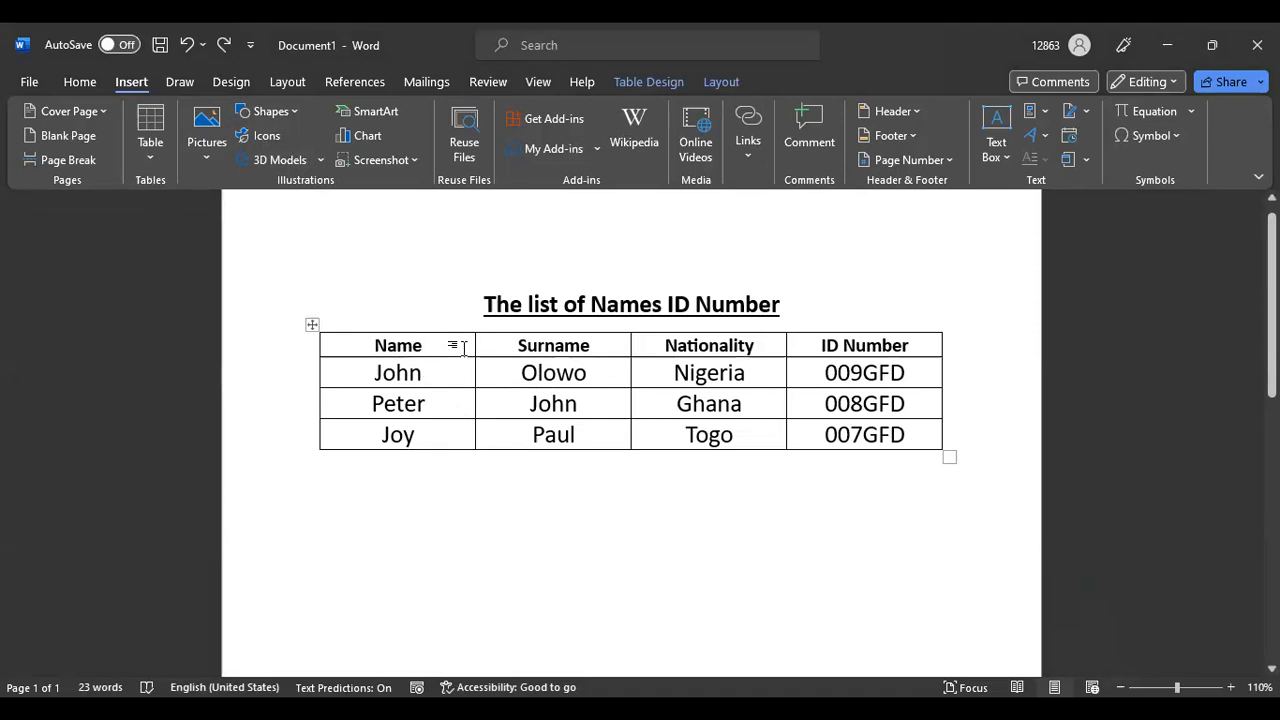
key("BackSpace")
key("BackSpace")
key("BackSpace")
key("BackSpace")
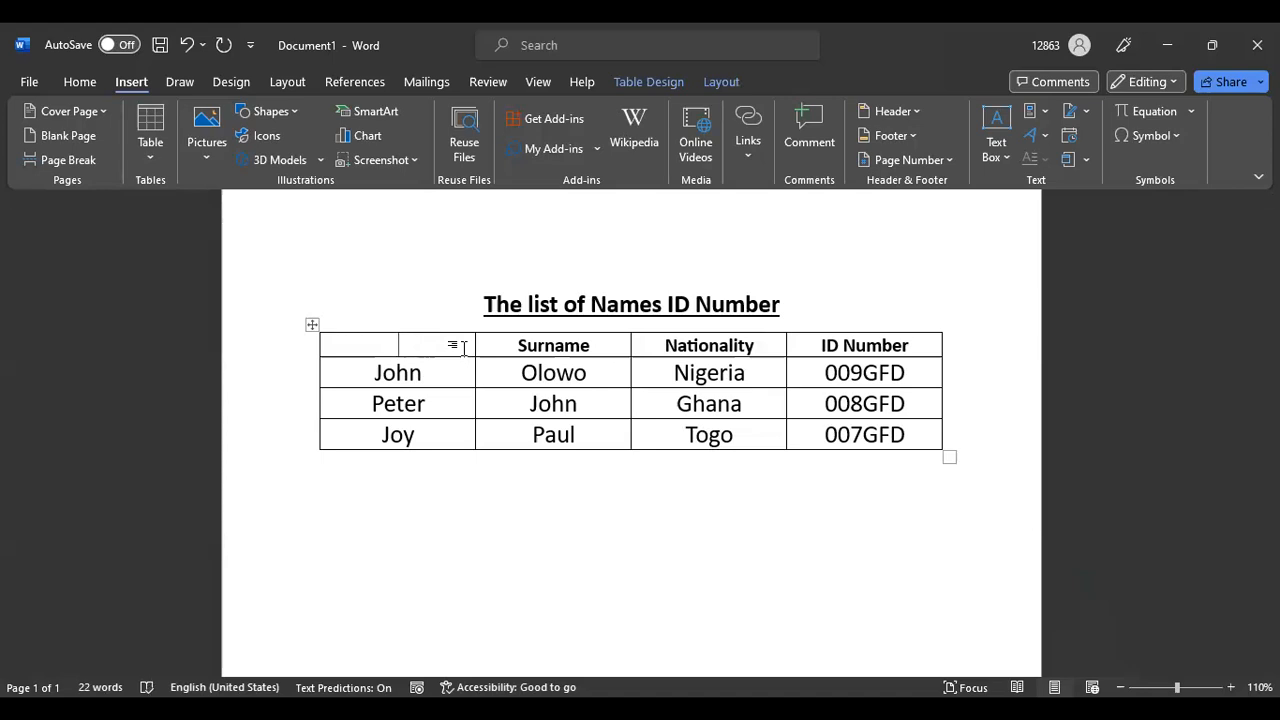
type("Name")
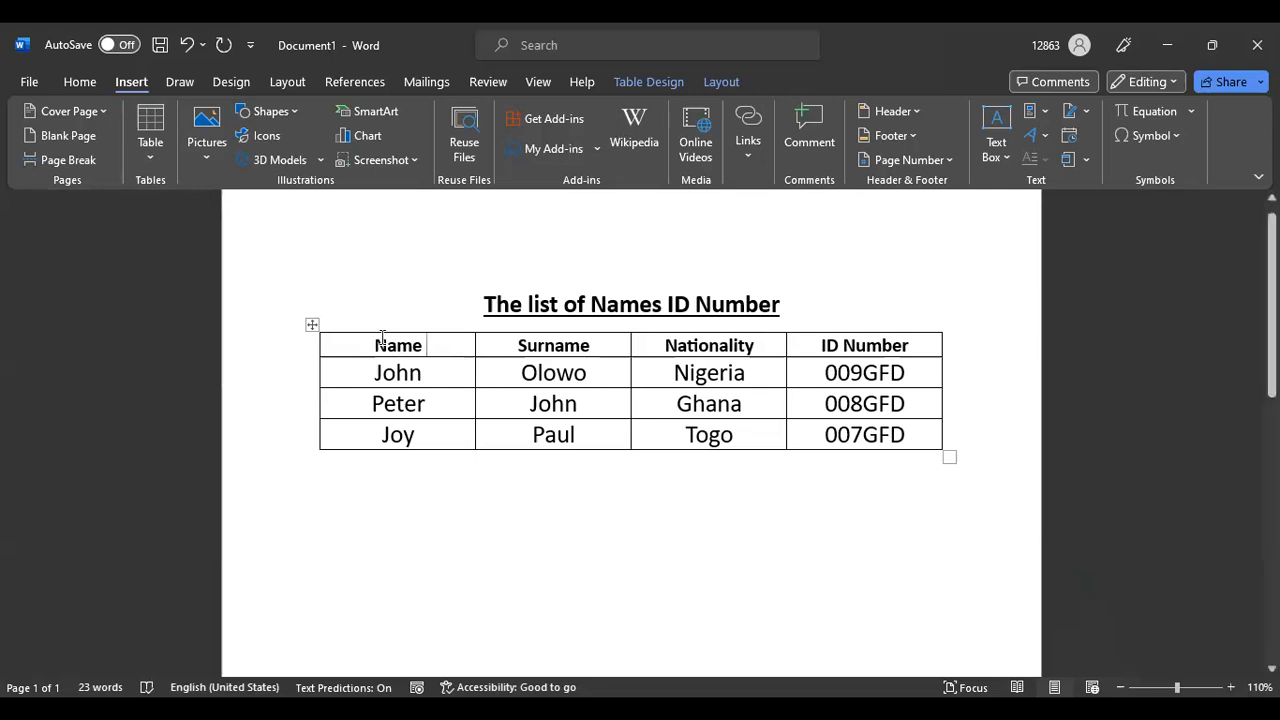
left_click(309, 325)
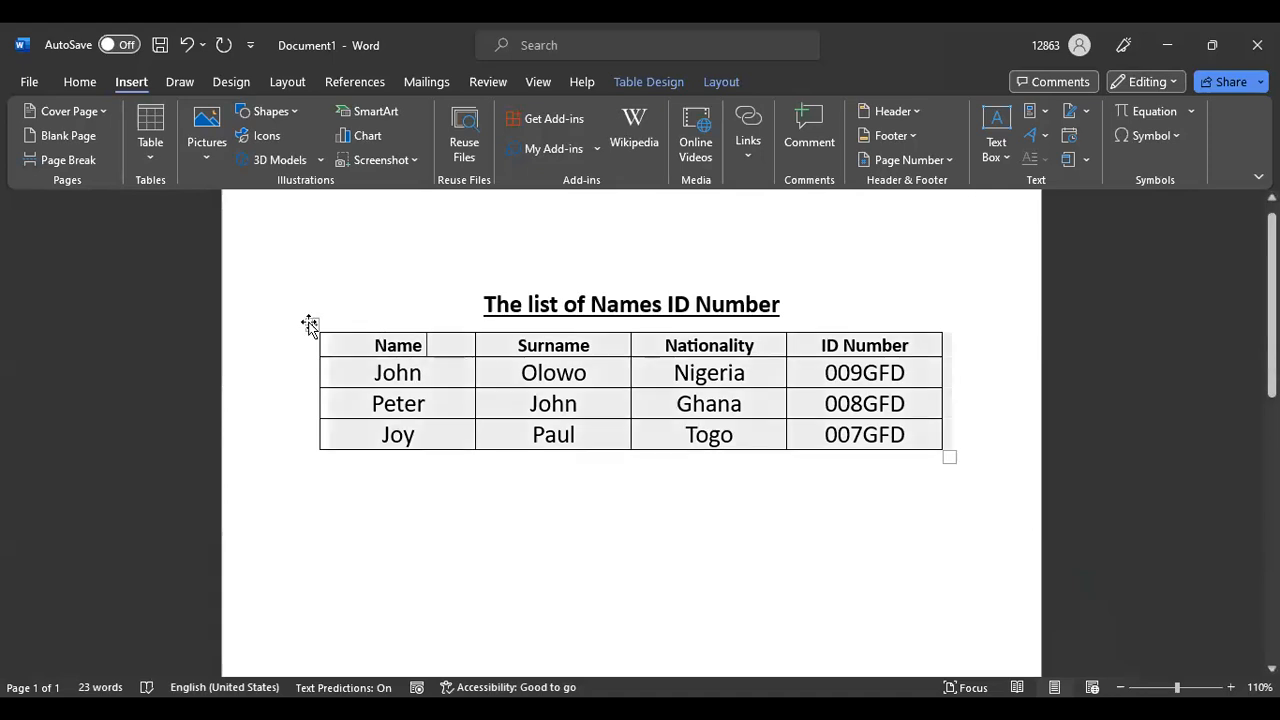
Cut the selected four-column name table using its shortcut menu
right_click(309, 324)
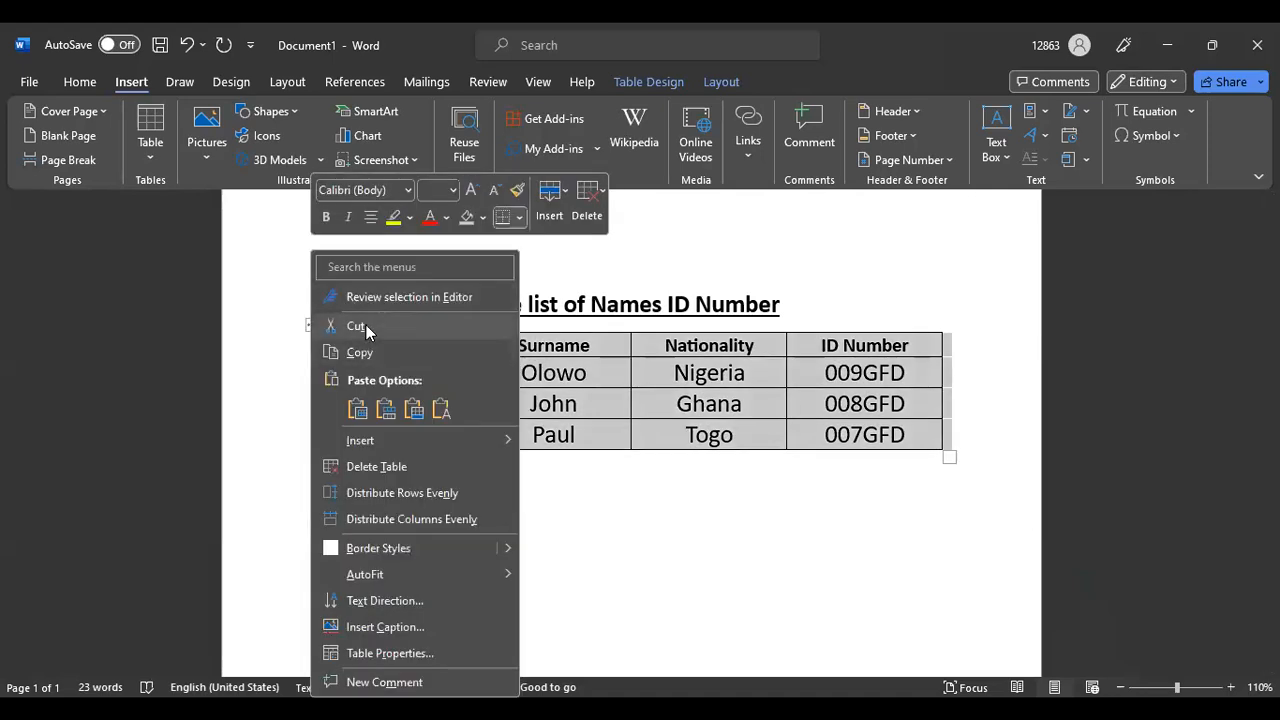
left_click(358, 327)
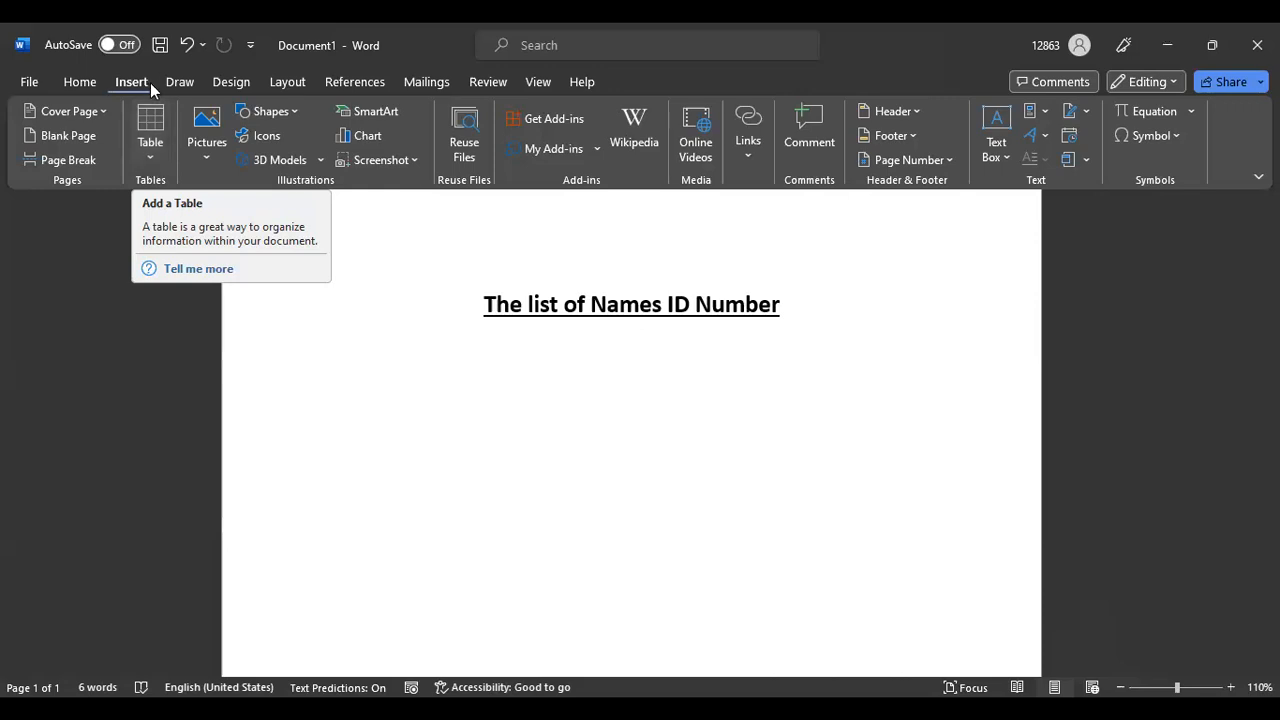
Insert a 5-column, 10-row table through the Insert Table dialog
left_click(148, 157)
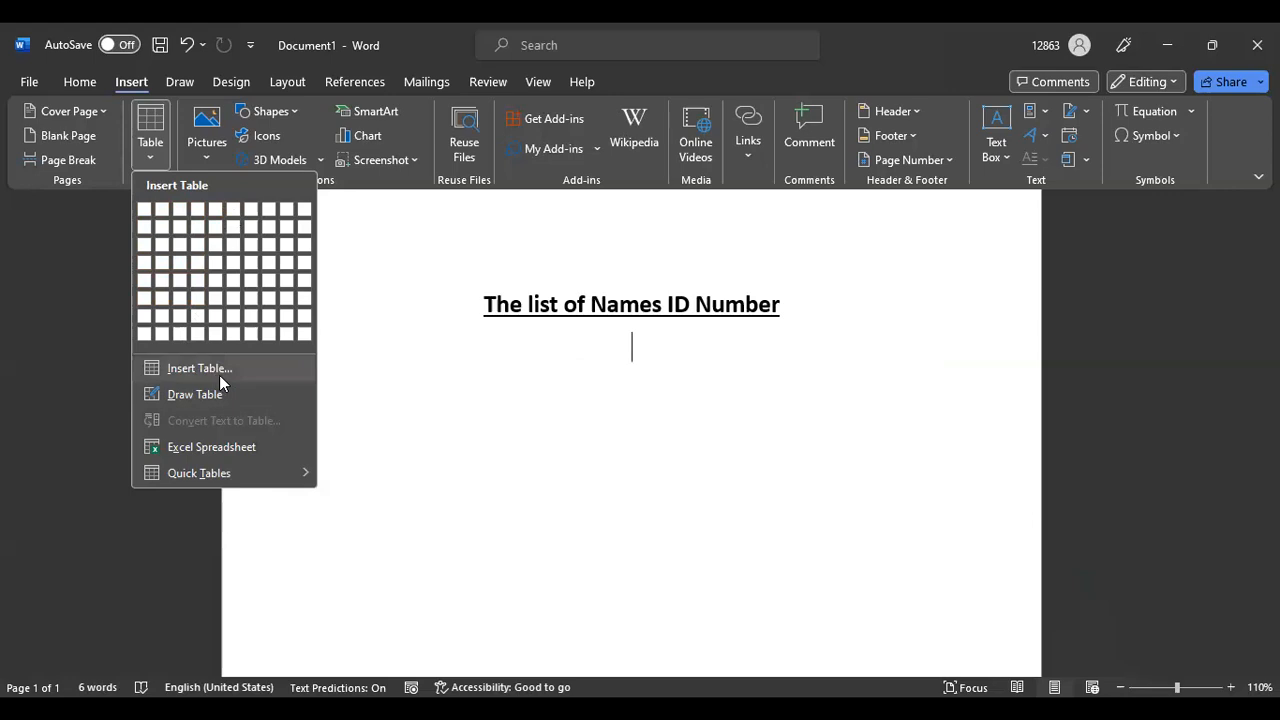
left_click(193, 366)
left_click(678, 335)
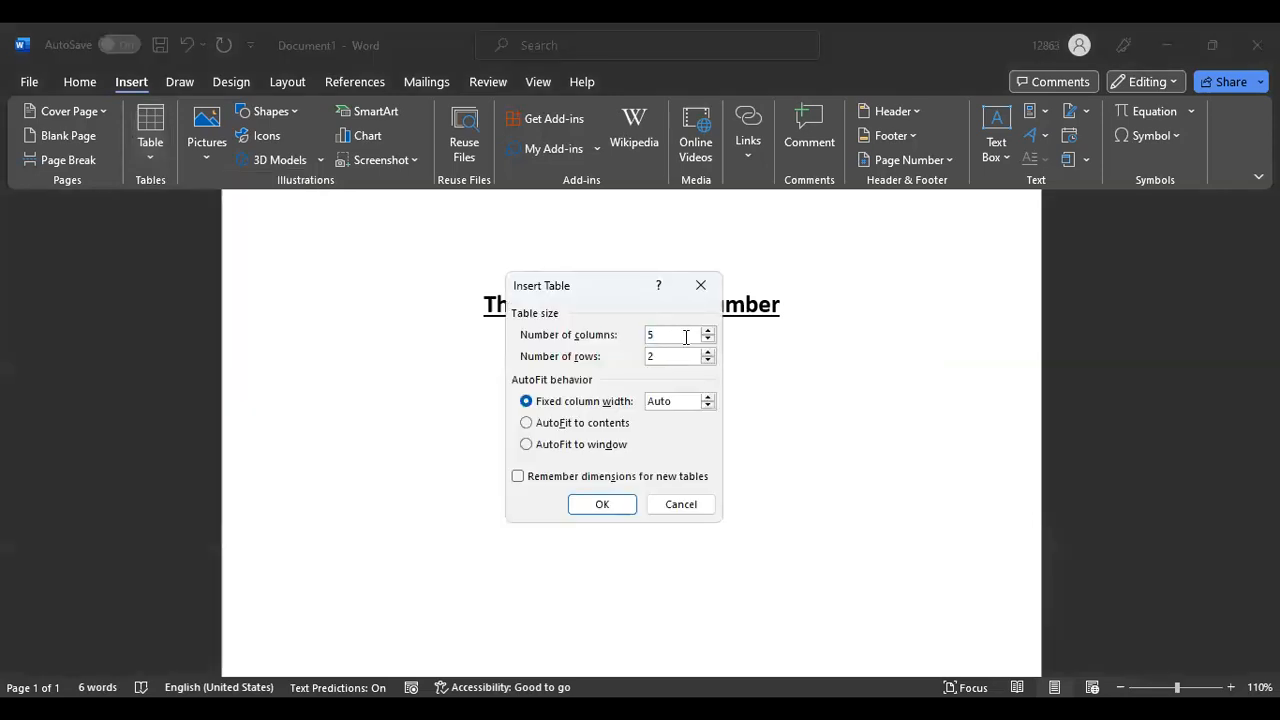
key("BackSpace")
type("5")
left_click(673, 356)
key("BackSpace")
type("10")
key("Return")
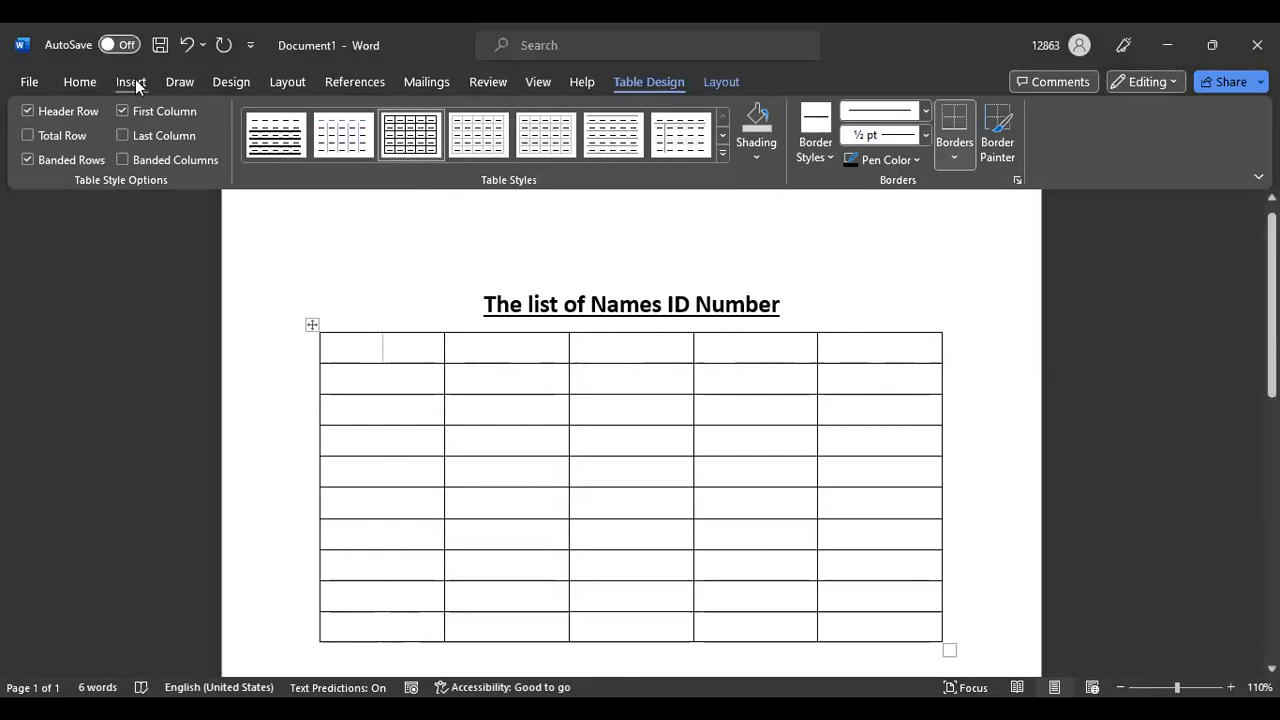
Set the font size to 11 and type 'First name' in the first header cell
left_click(82, 81)
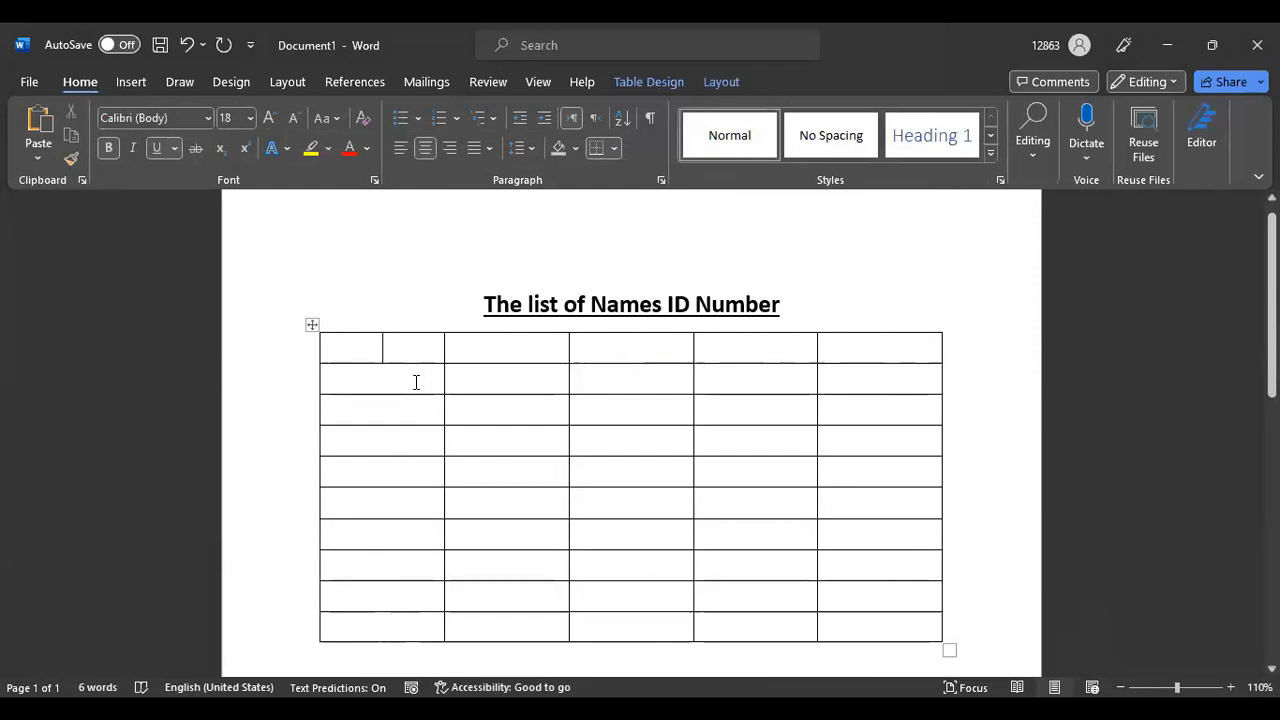
left_click(250, 118)
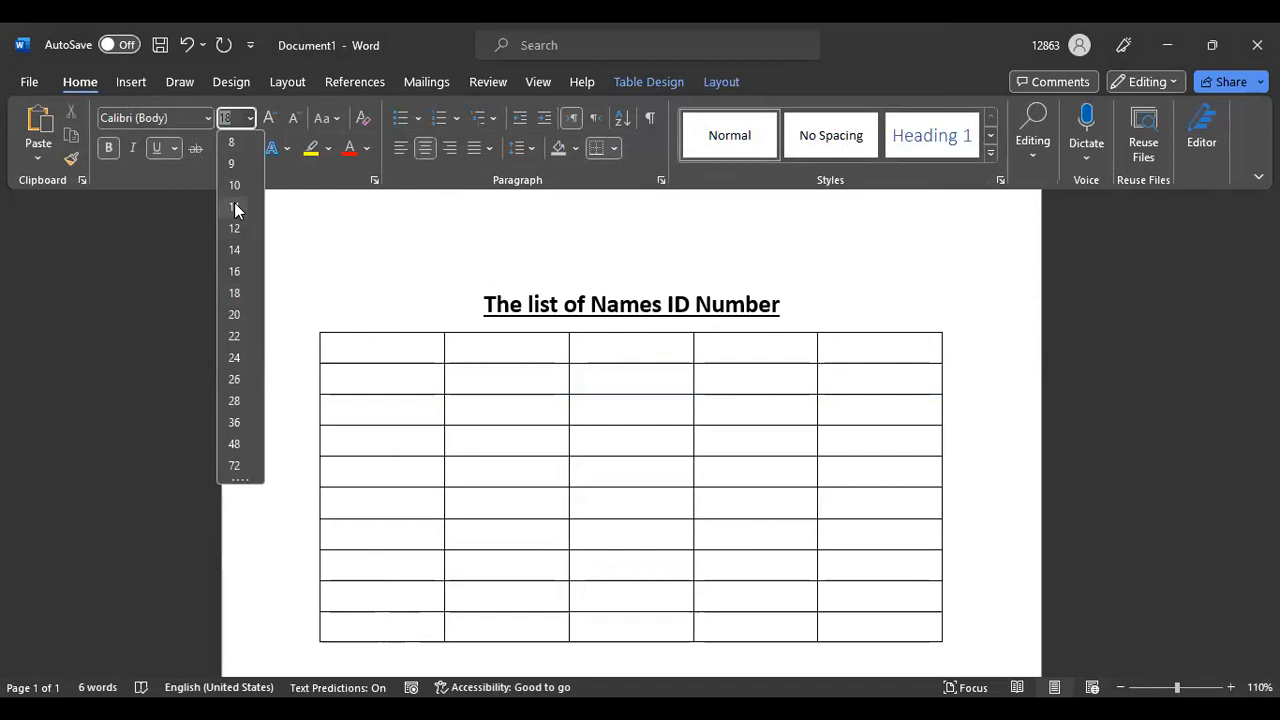
left_click(234, 207)
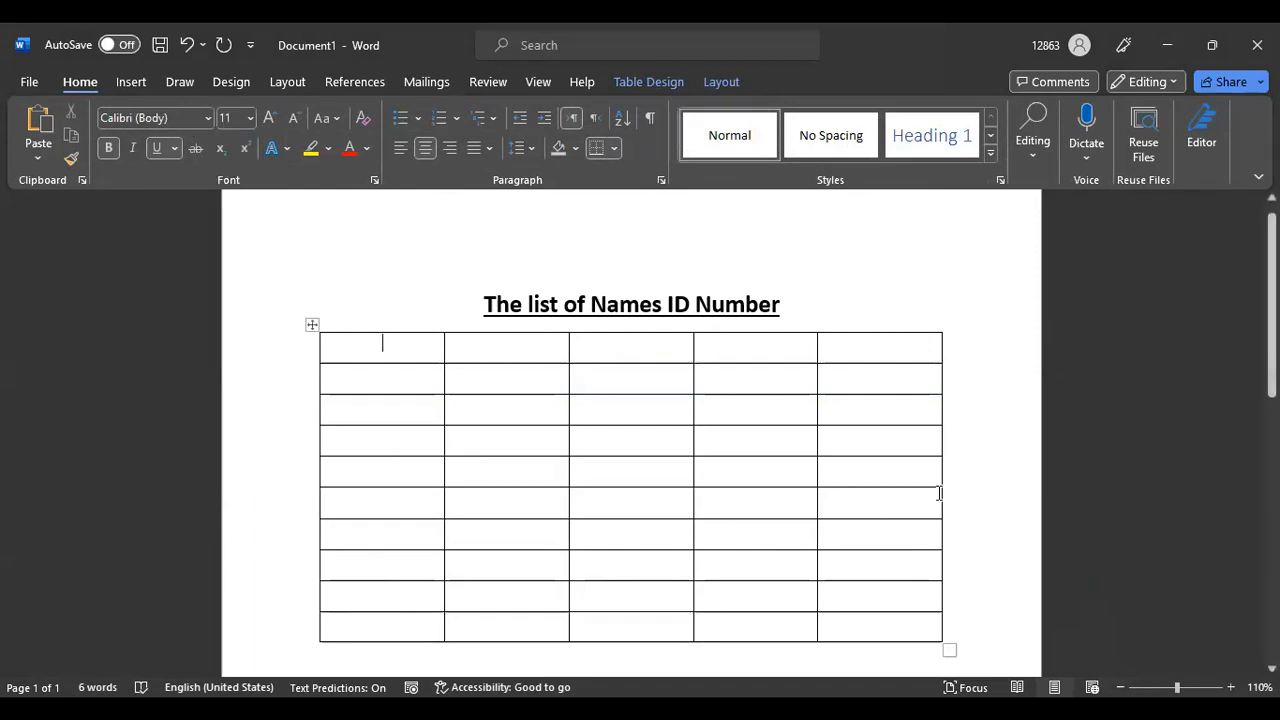
type("Fist")
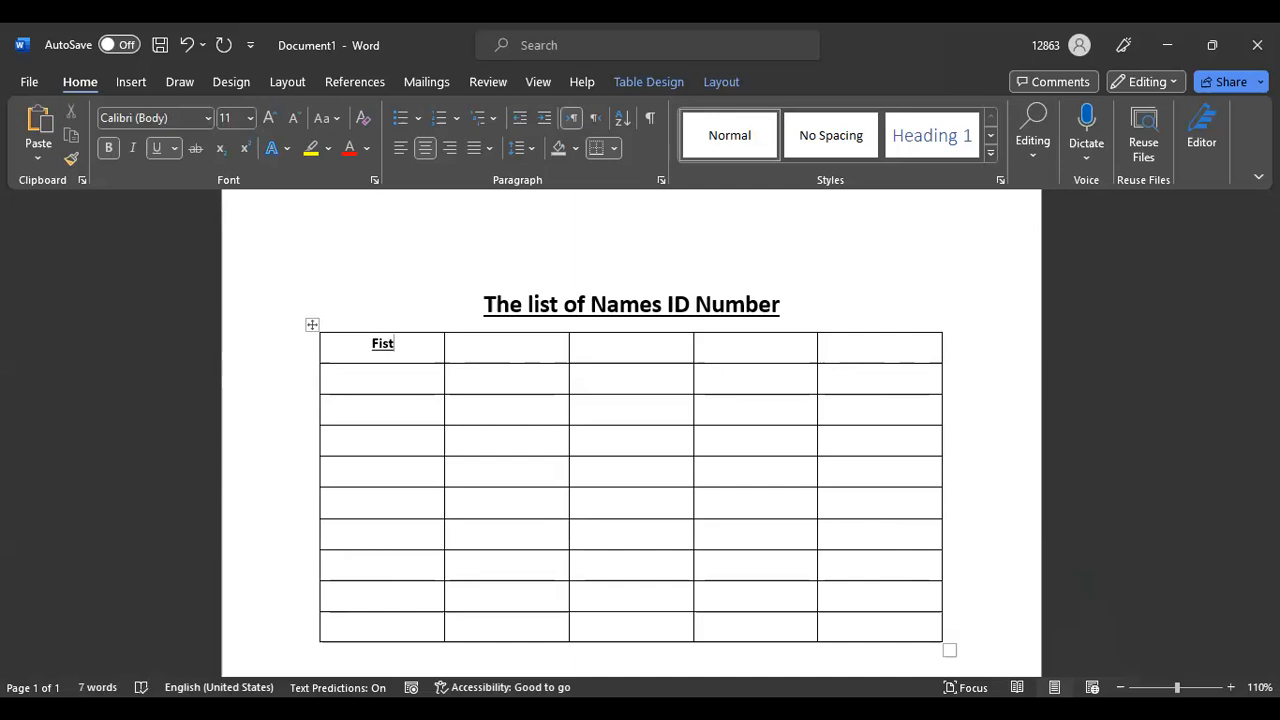
key("BackSpace")
key("BackSpace")
key("BackSpace")
key("BackSpace")
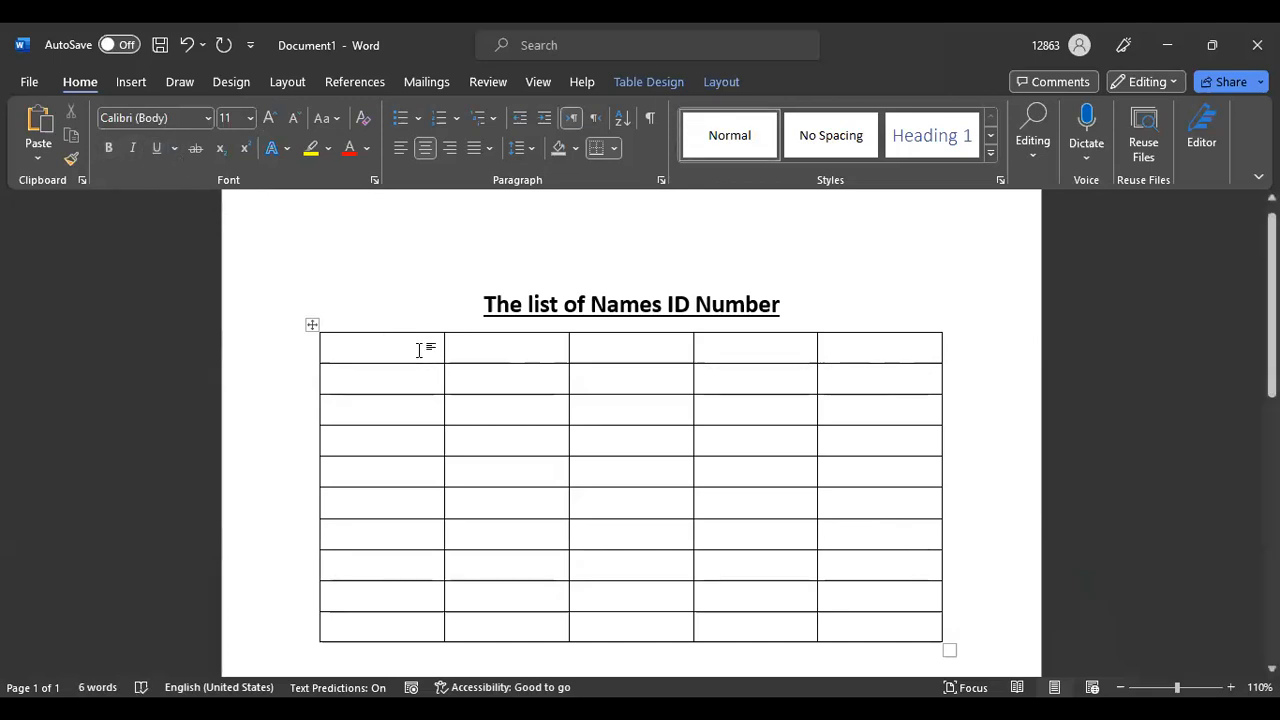
type("Fist")
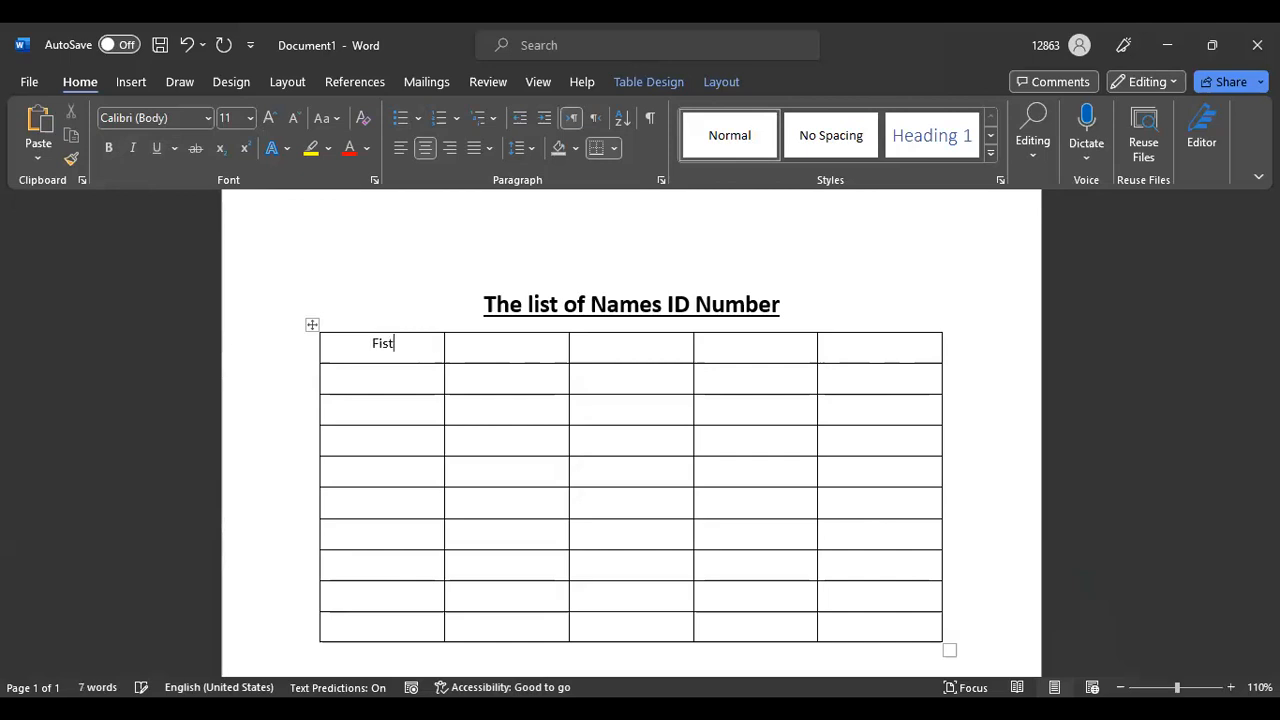
key("BackSpace")
key("BackSpace")
type("rst name")
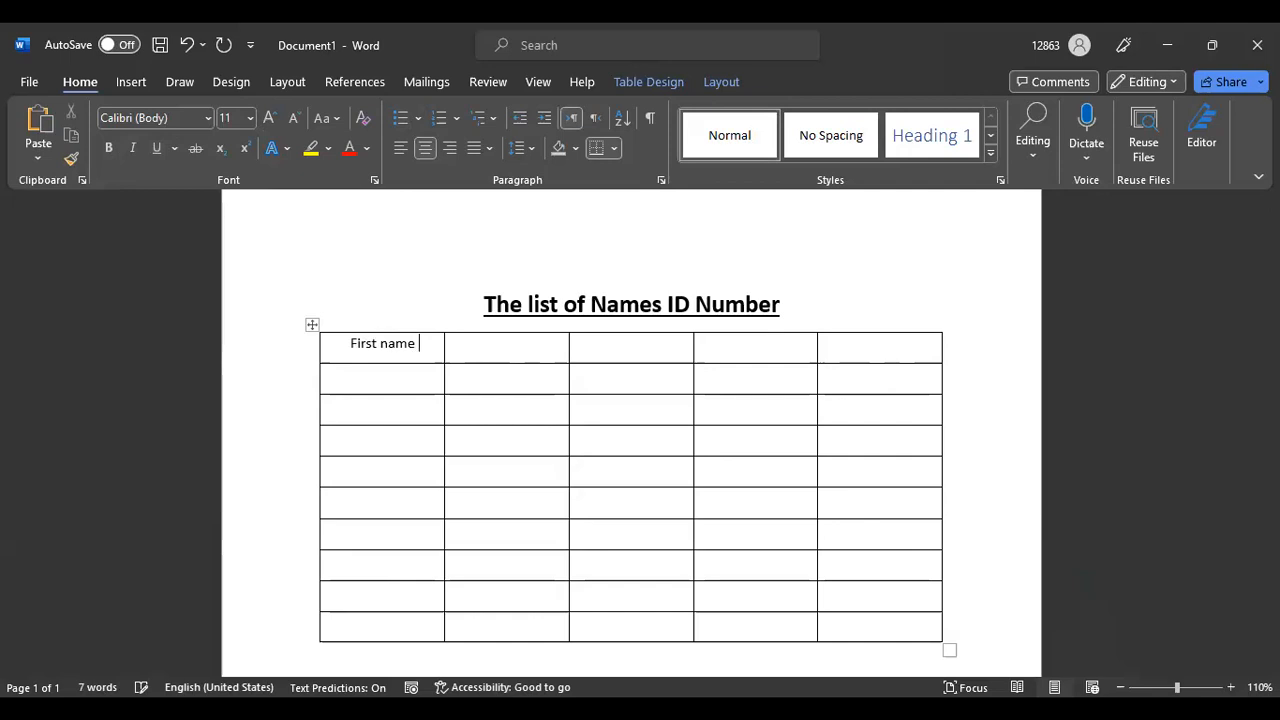
Type 'Second Name' at size 11 in the second header cell, with bold and underline off
left_click(487, 348)
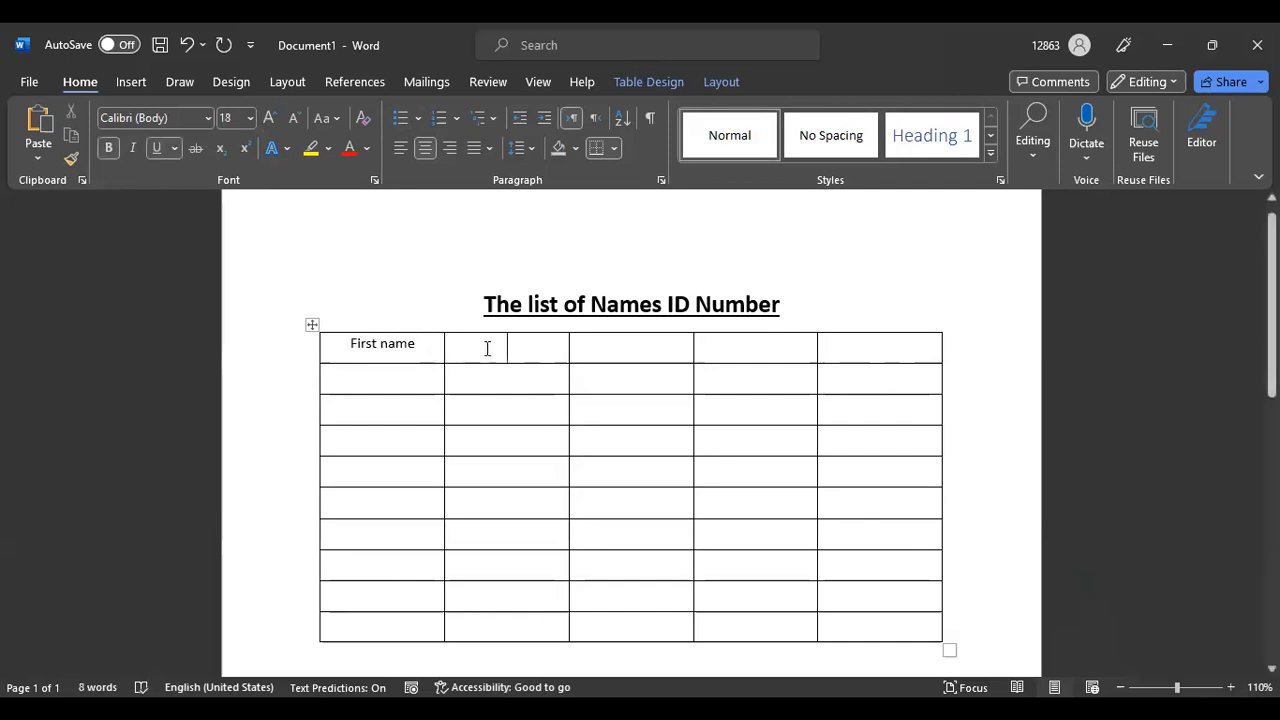
left_click(255, 113)
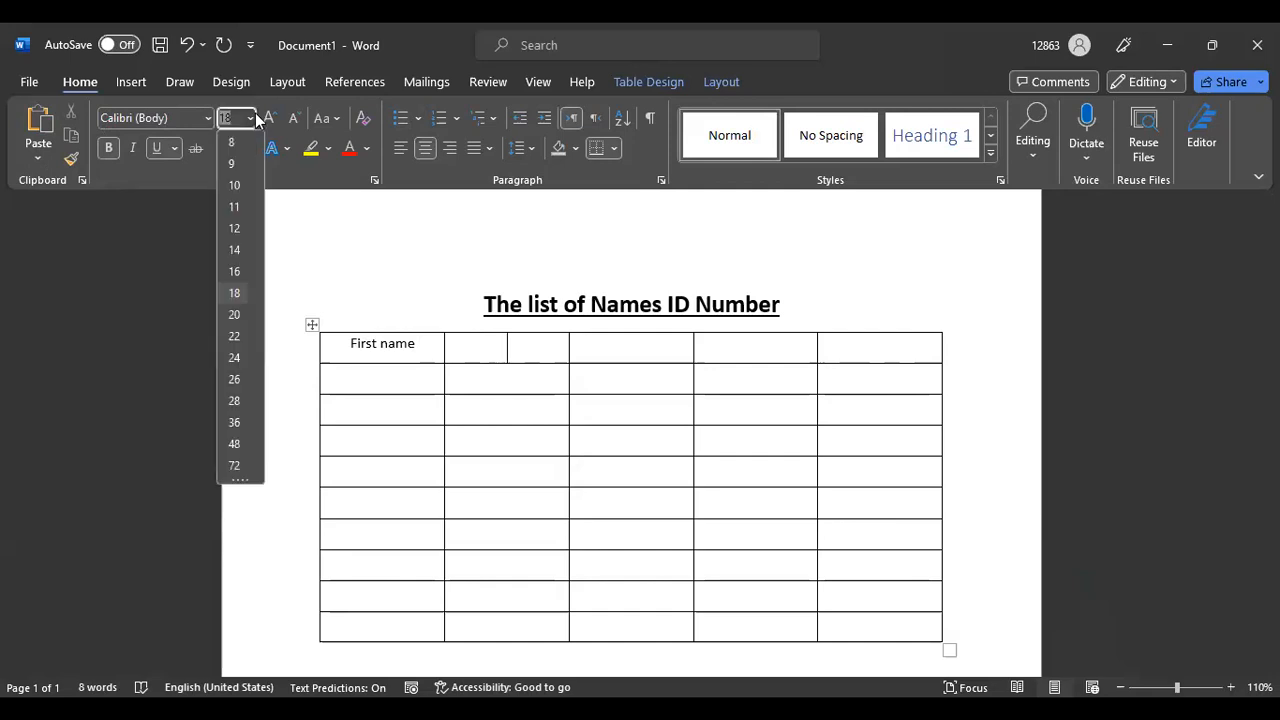
left_click(238, 204)
type("Second")
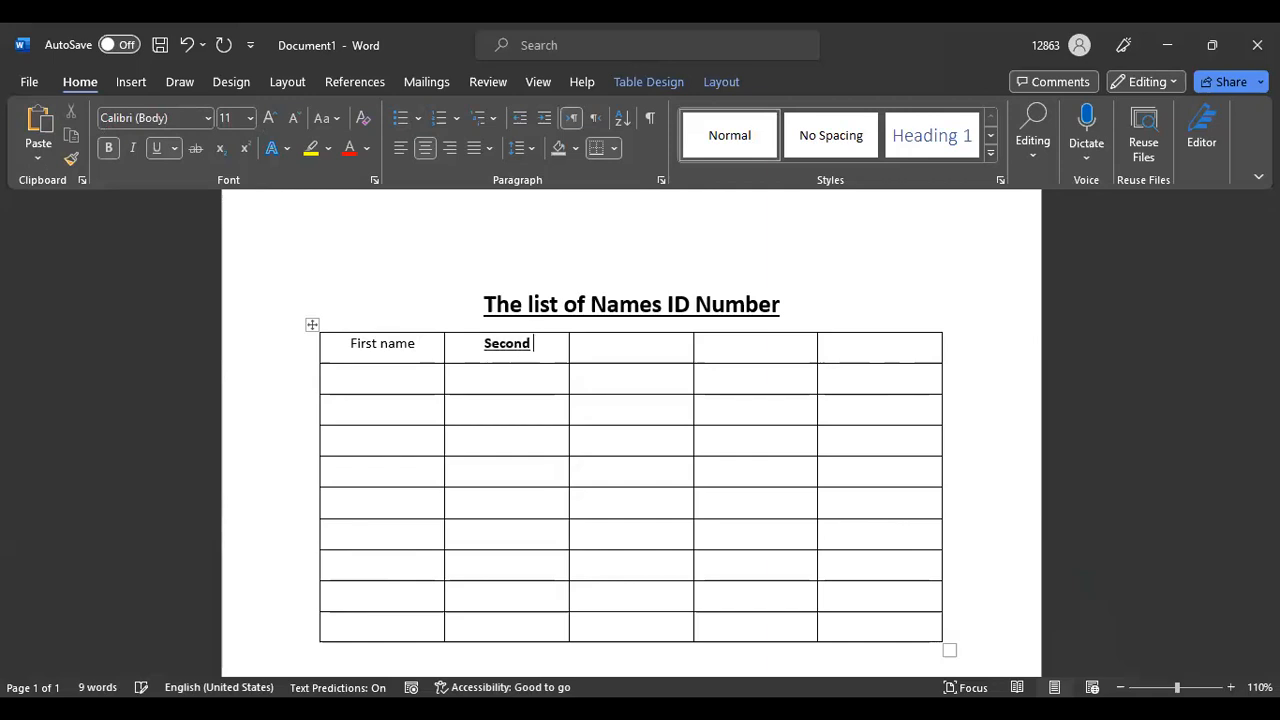
type(" N")
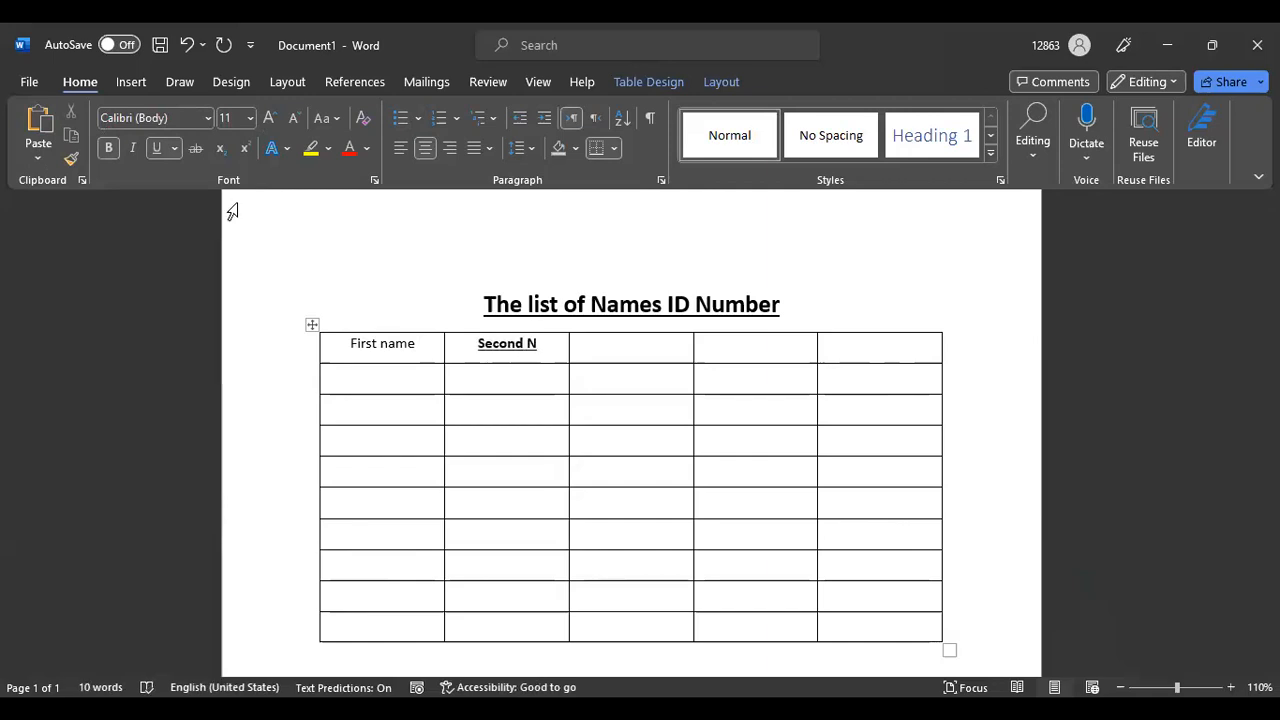
type("ame")
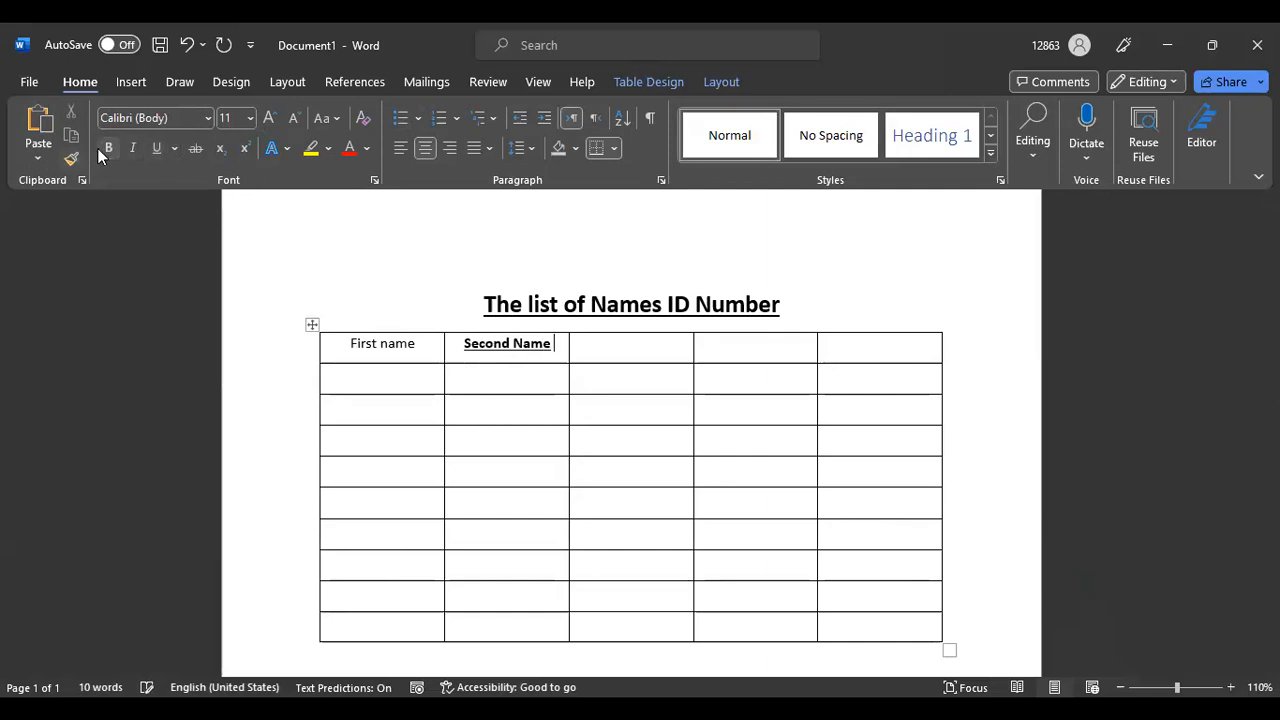
left_click_drag(554, 345, 462, 350)
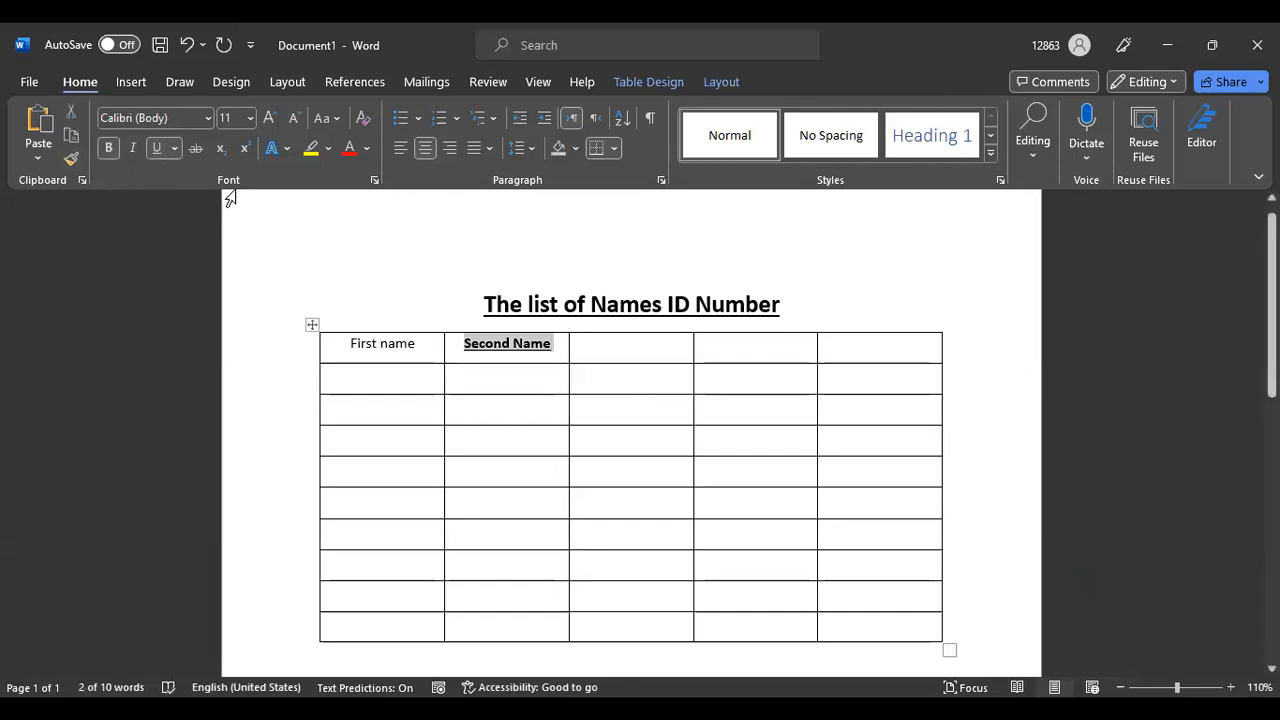
left_click(109, 147)
left_click(156, 148)
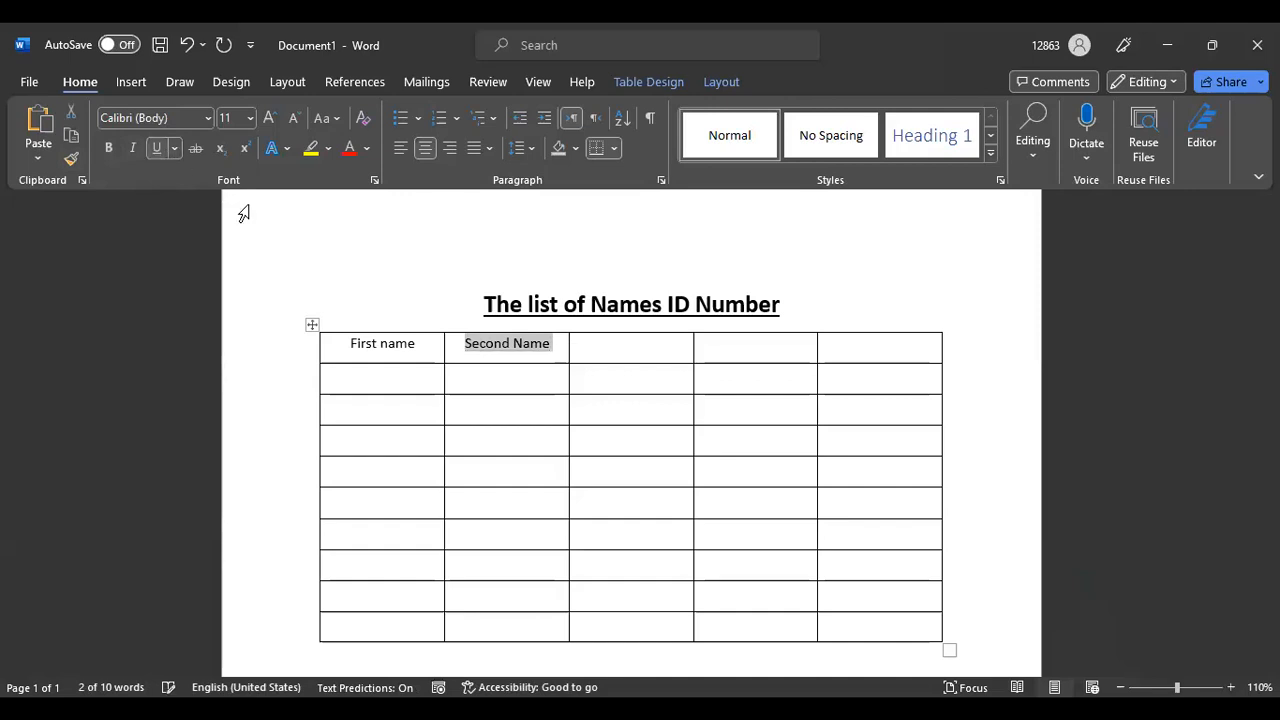
In the third header cell, delete a stray letter and set the font size to 11
left_click(611, 354)
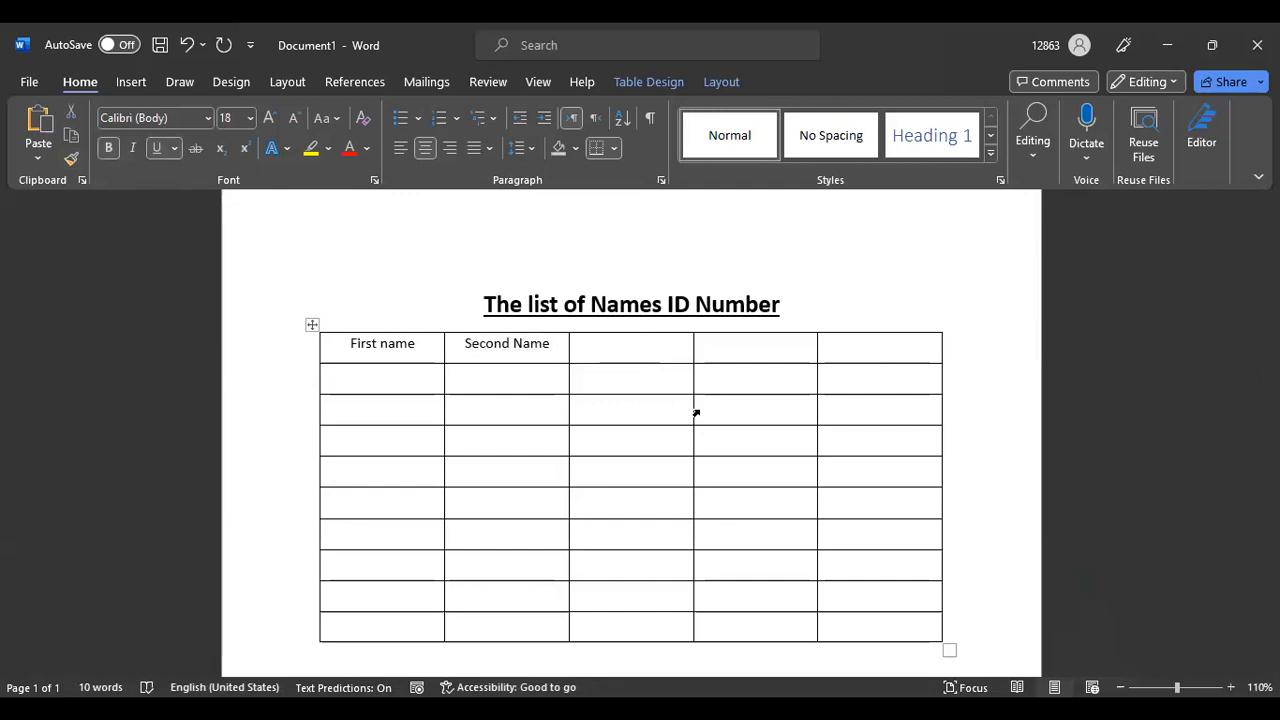
type("P")
key("BackSpace")
left_click(207, 119)
left_click(207, 119)
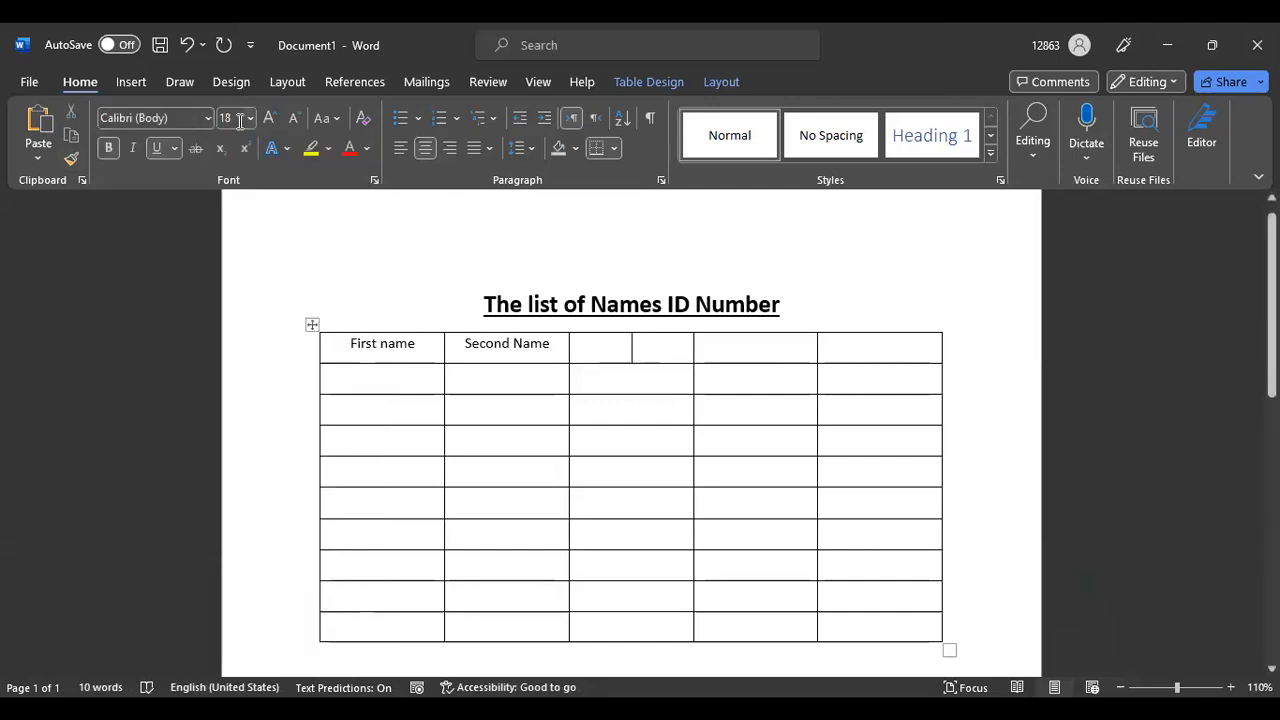
left_click(251, 118)
left_click(238, 207)
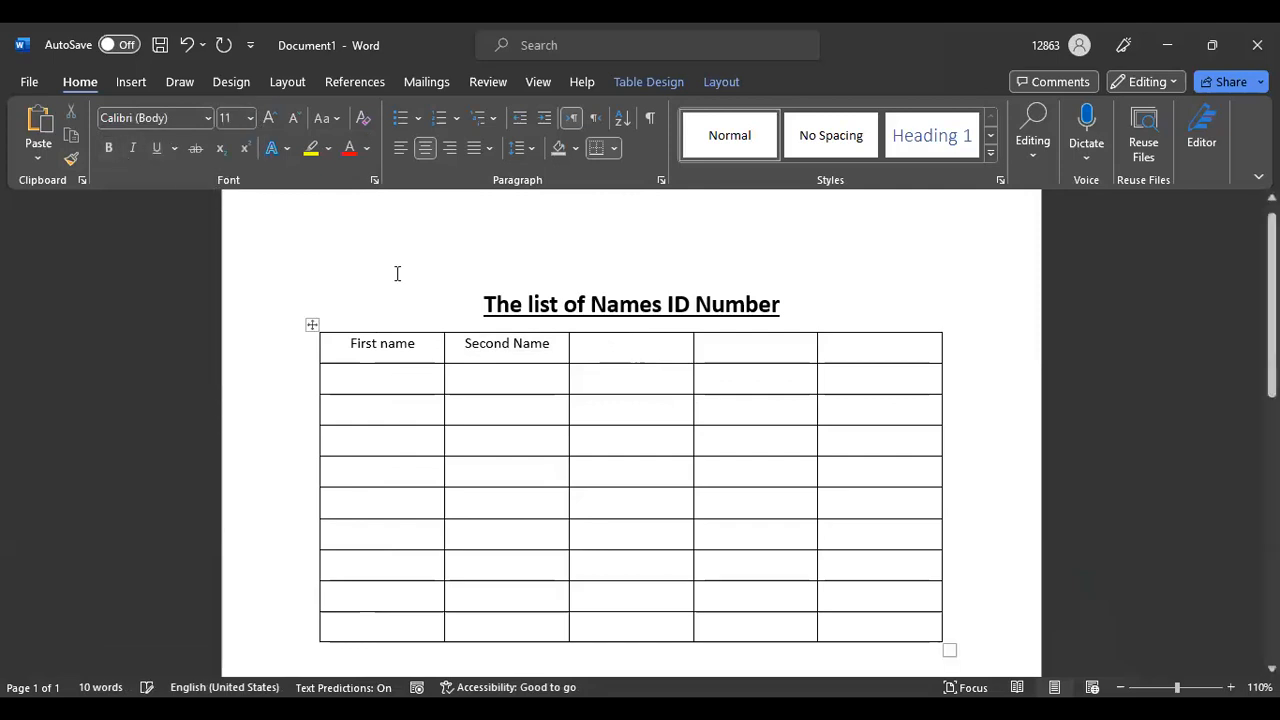
Type 'Mobile Number' in the third header cell
type("P")
key("BackSpace")
type("Mob")
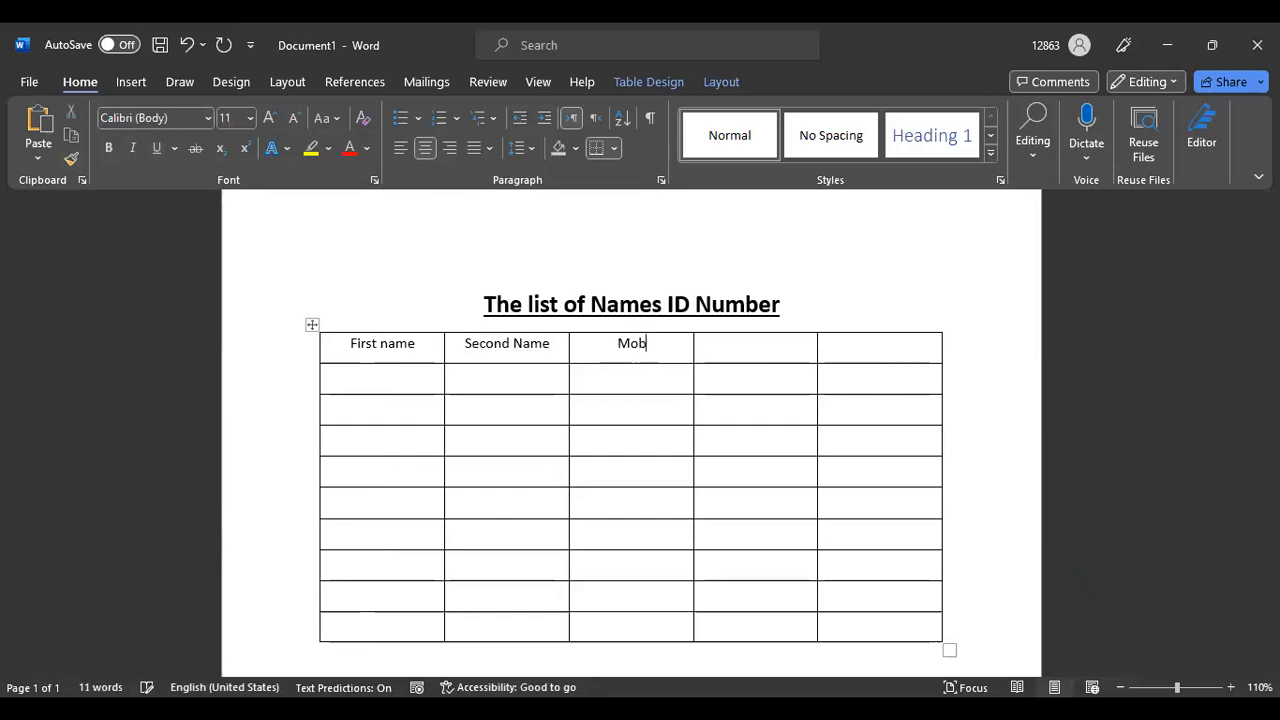
type("ile Number")
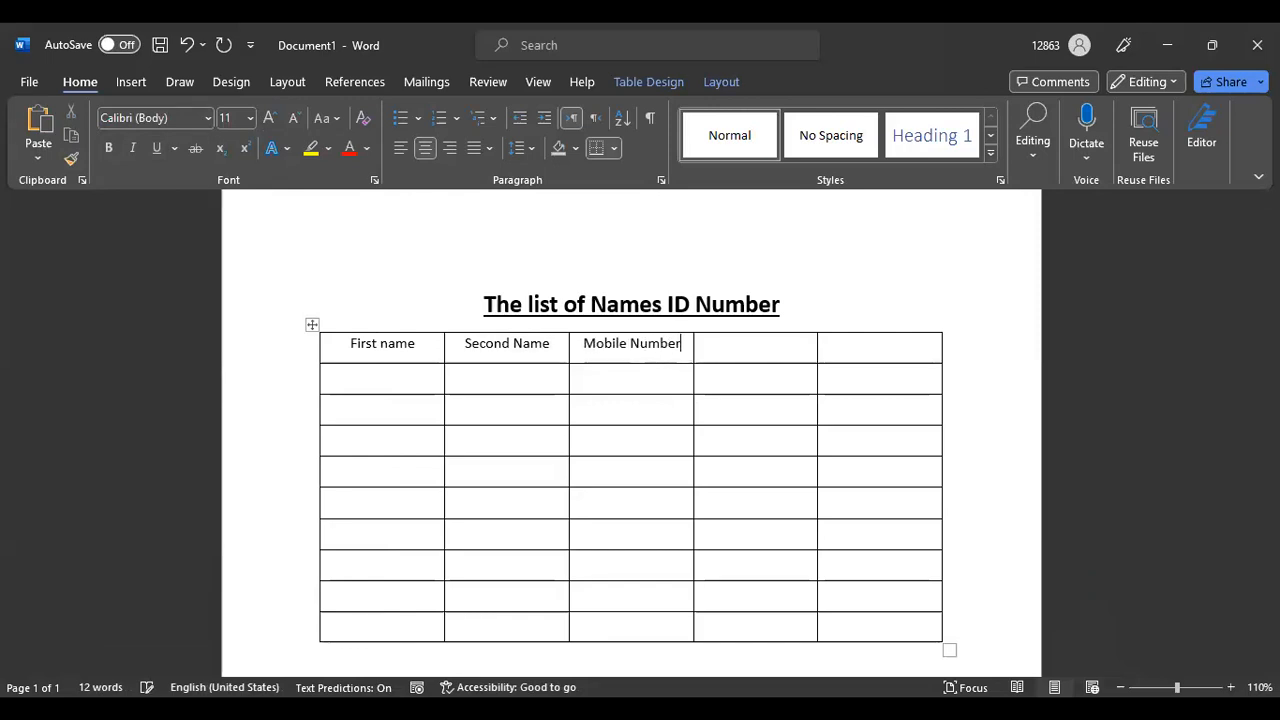
Type 'Nationality' in the fourth header cell at size 11, without bold or underline
left_click(760, 343)
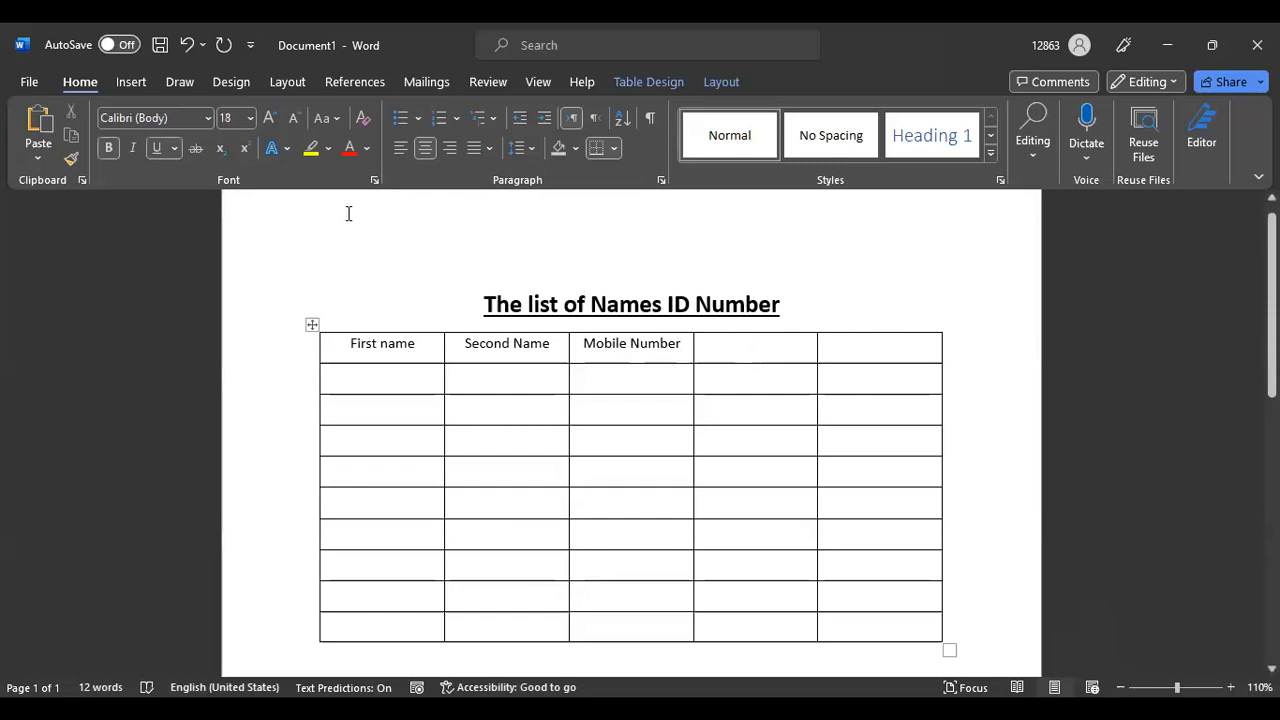
left_click(155, 148)
left_click(109, 148)
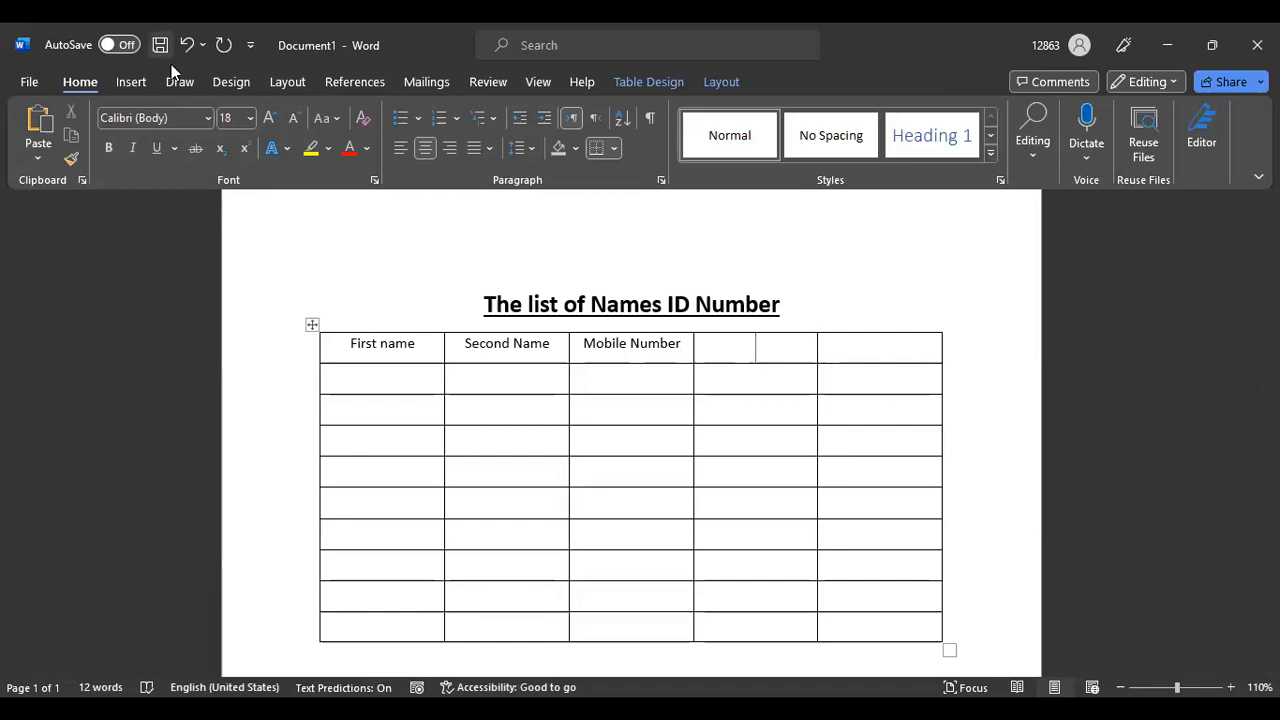
left_click(249, 116)
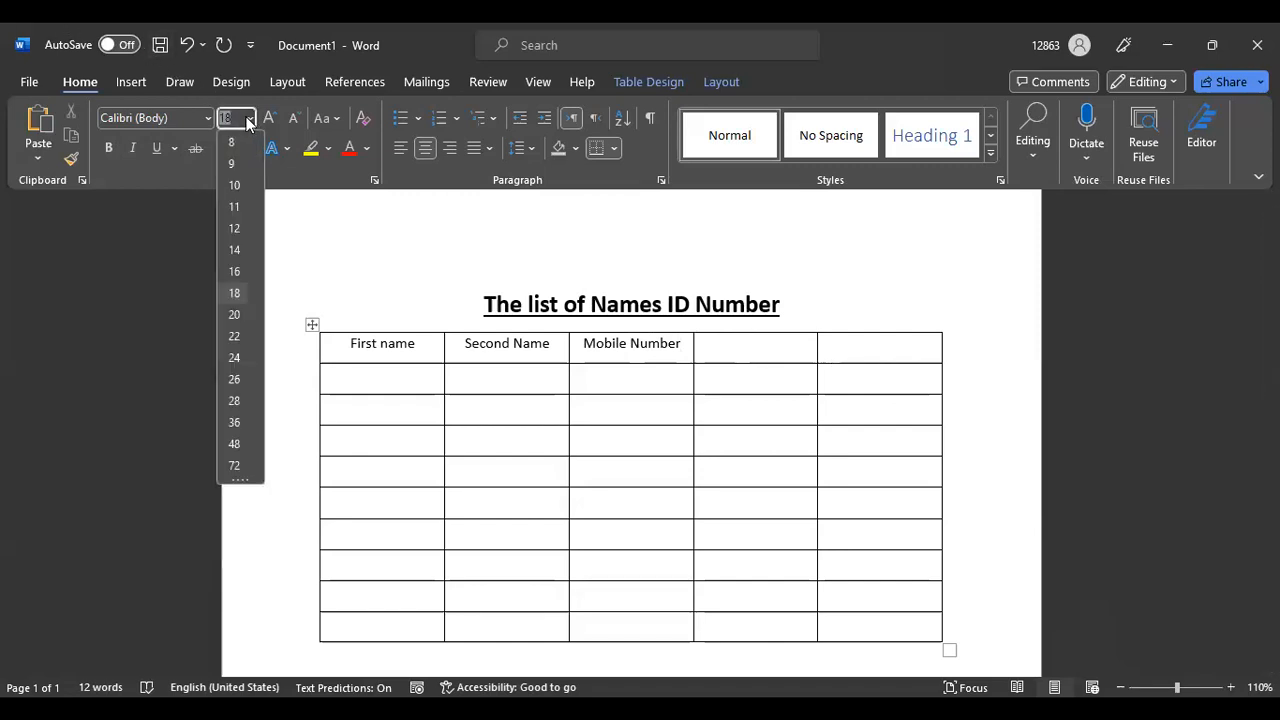
left_click(236, 207)
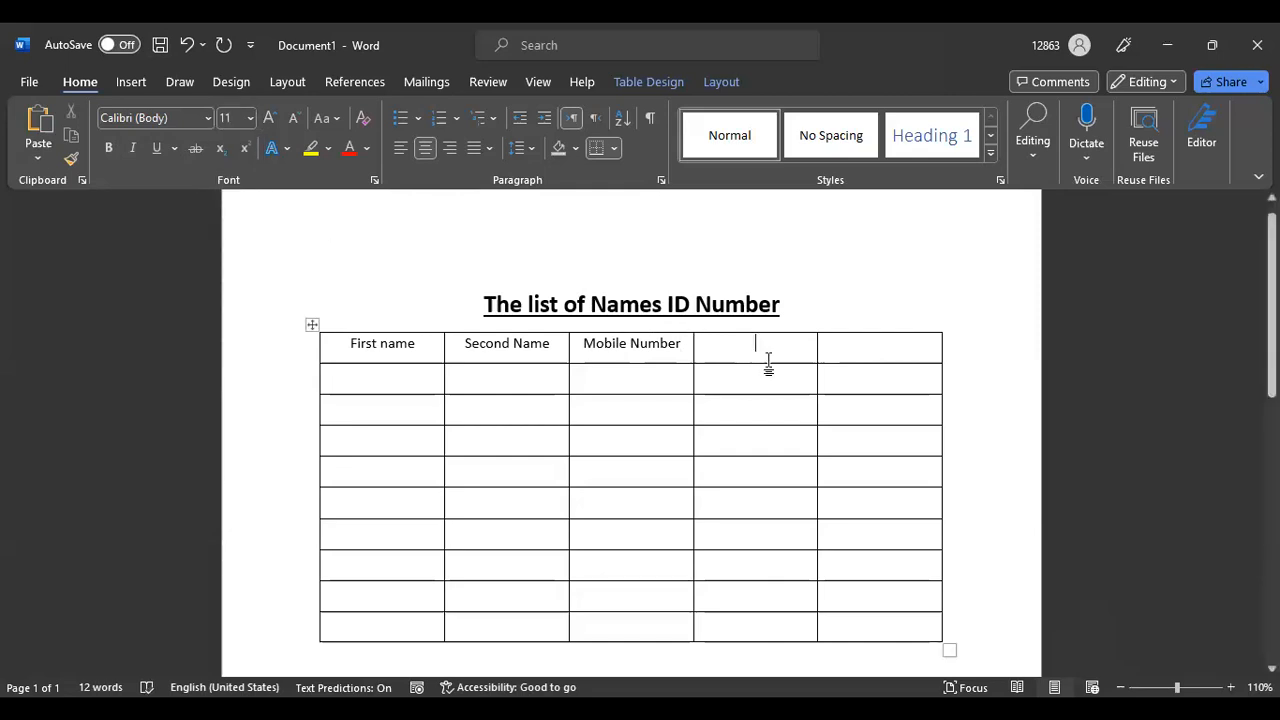
type("Nationality")
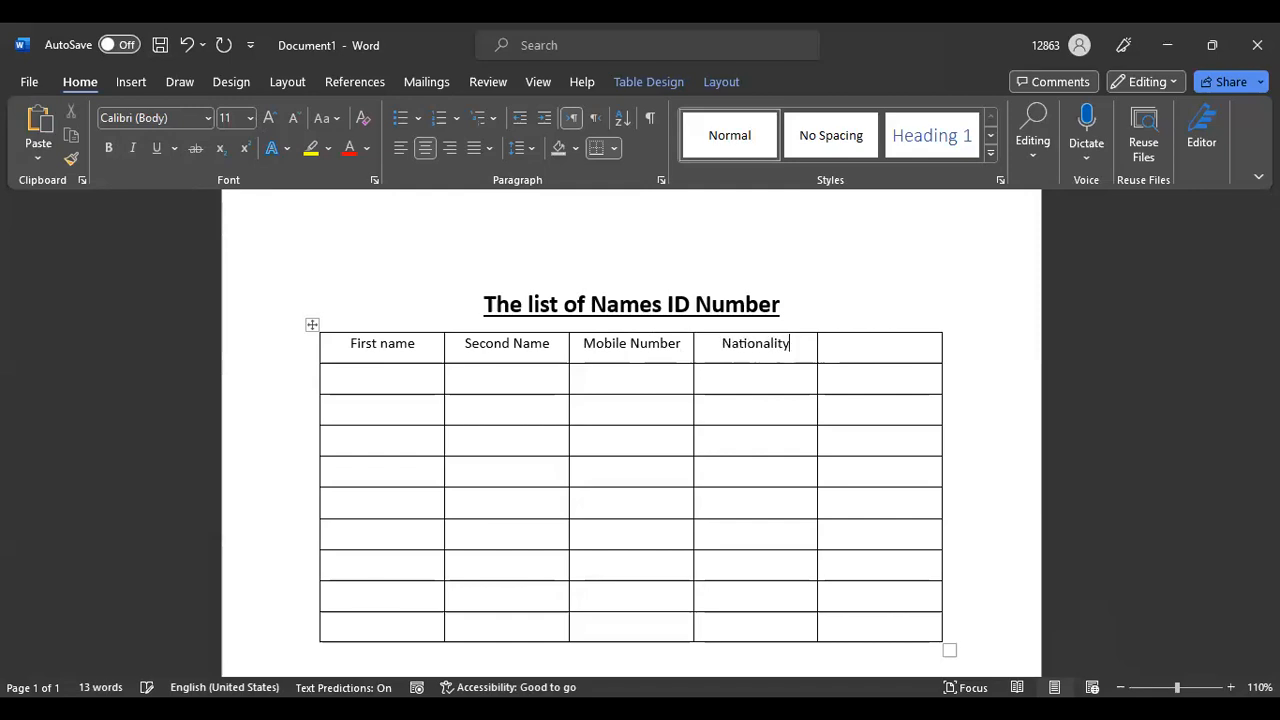
Type 'Address' in the fifth header cell at size 11, with bold and underline off
left_click(868, 350)
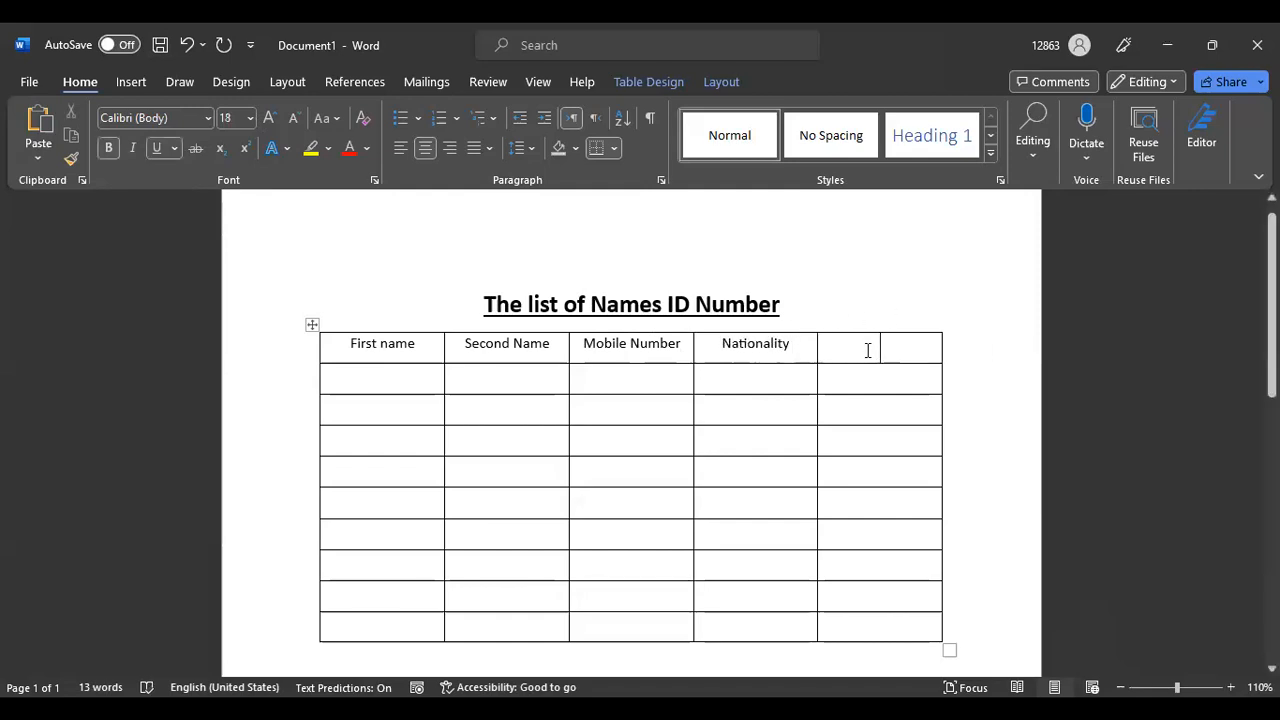
left_click(249, 119)
left_click(208, 119)
left_click(250, 118)
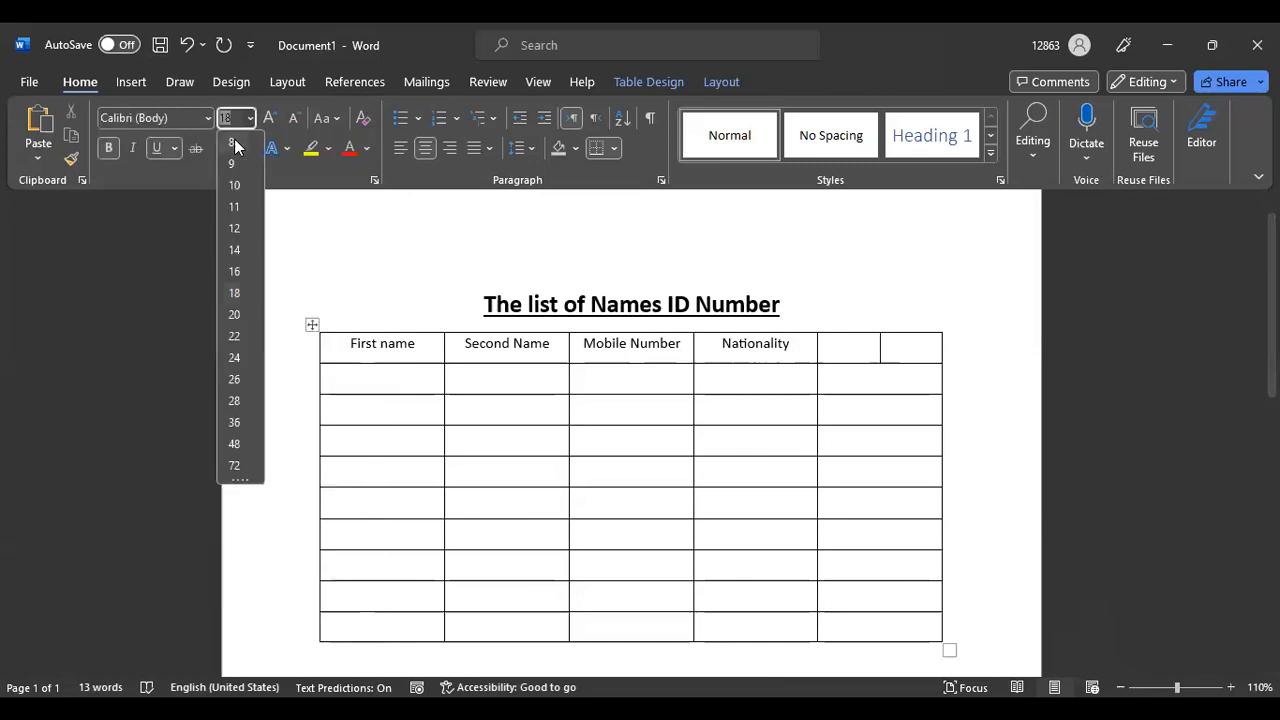
left_click(236, 207)
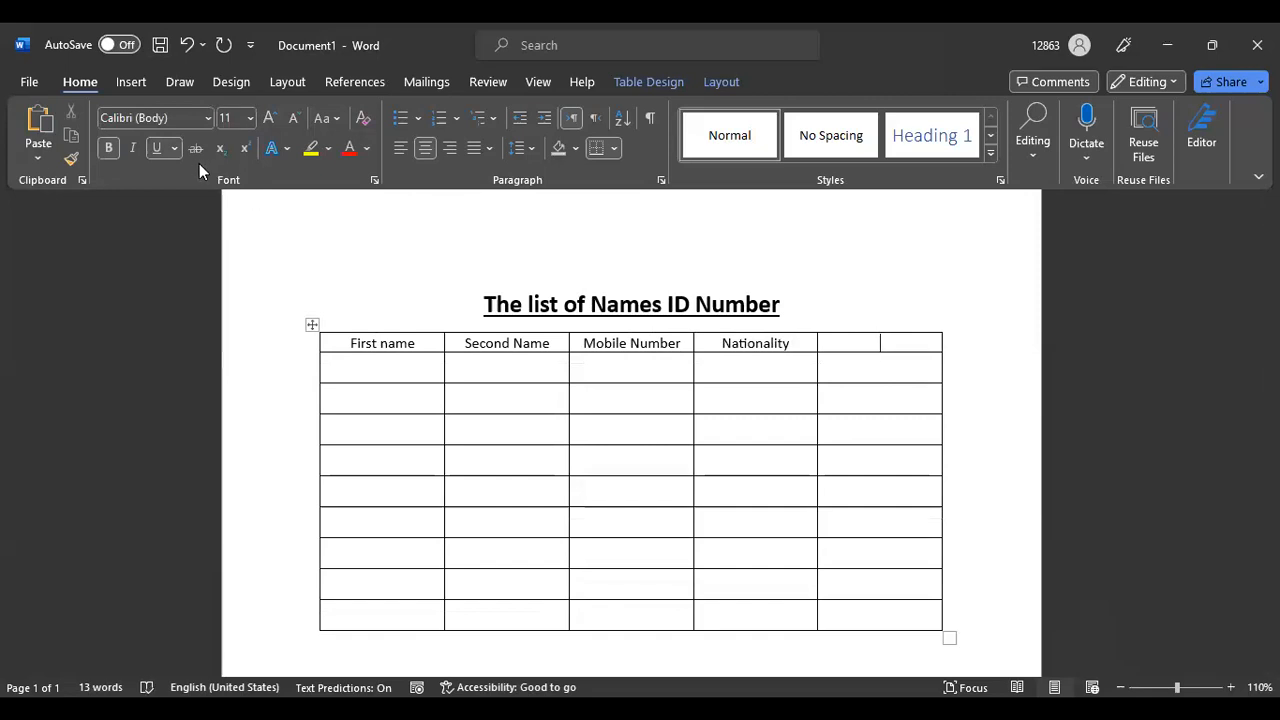
left_click(108, 148)
left_click(157, 149)
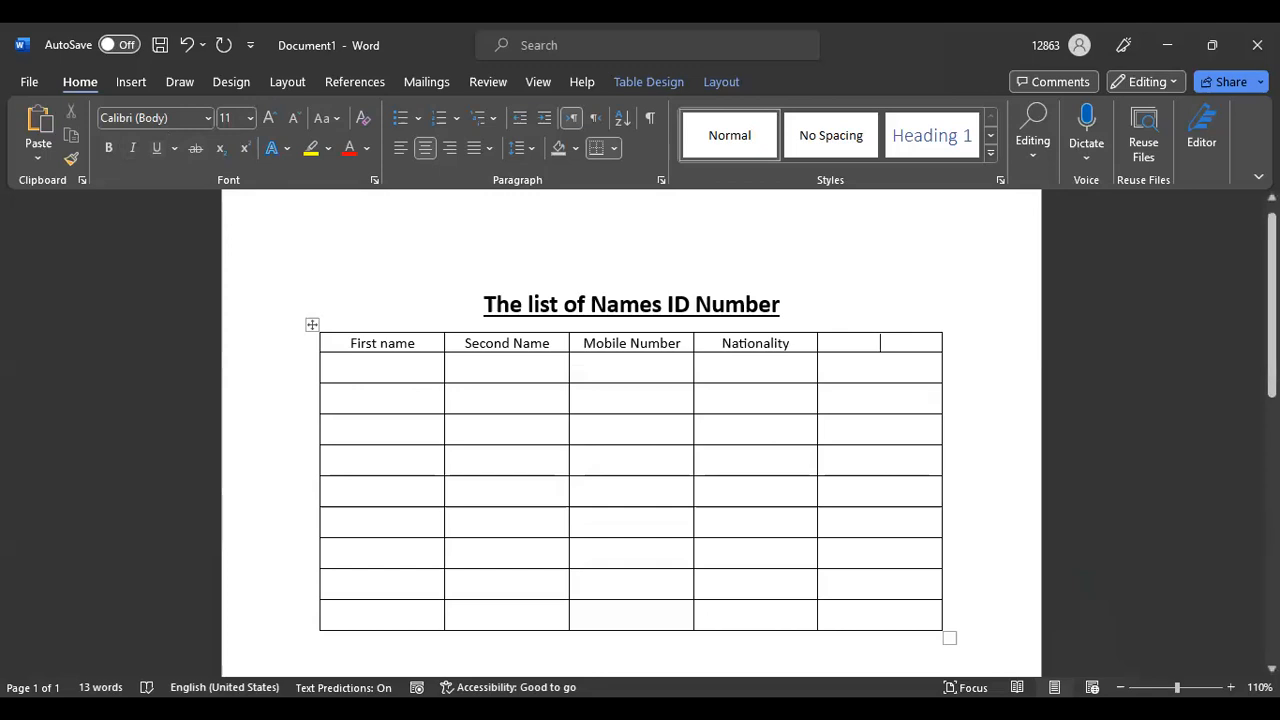
type("Ad")
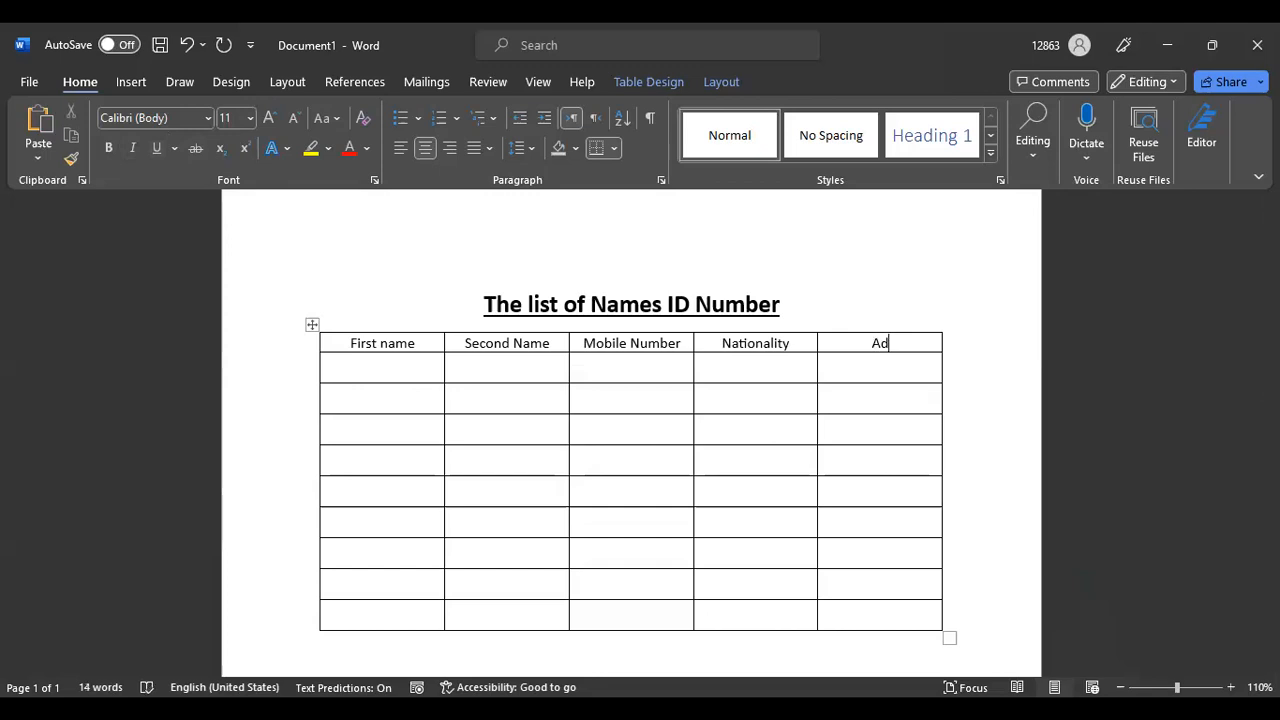
type("r")
key("BackSpace")
type("dress")
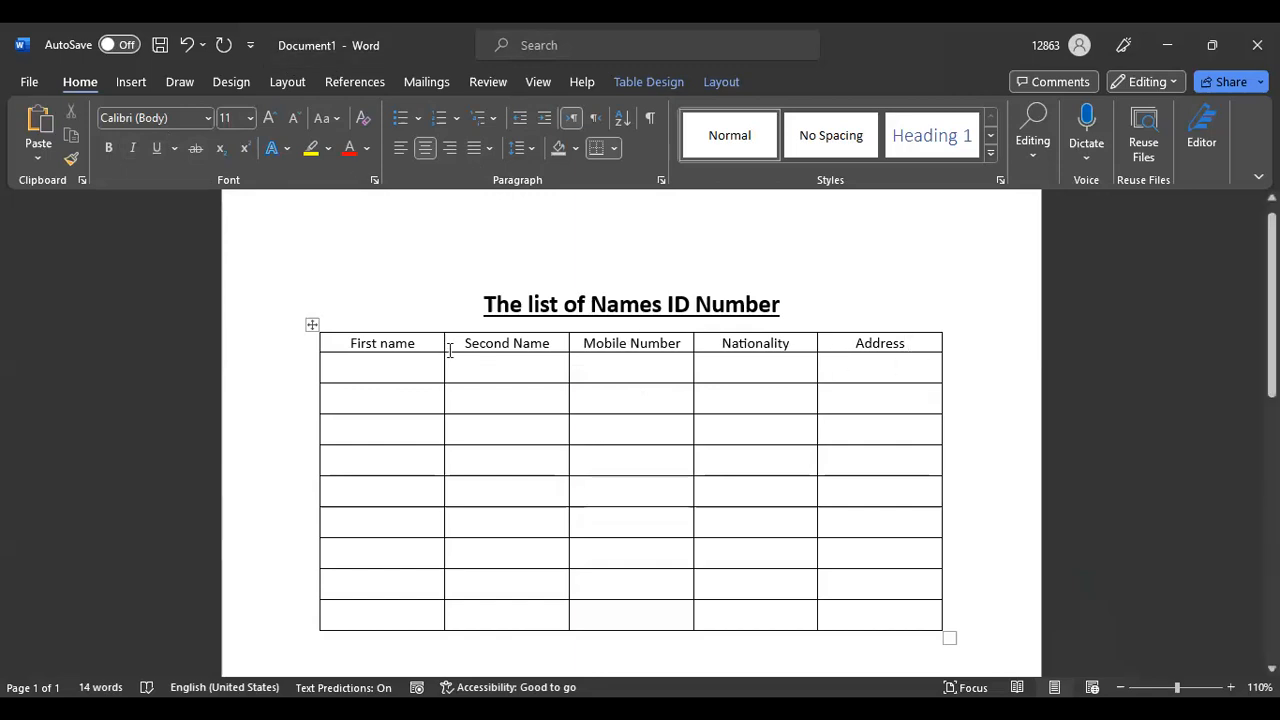
Make the five header labels bold at 12 point and save the document
left_click_drag(340, 343, 914, 334)
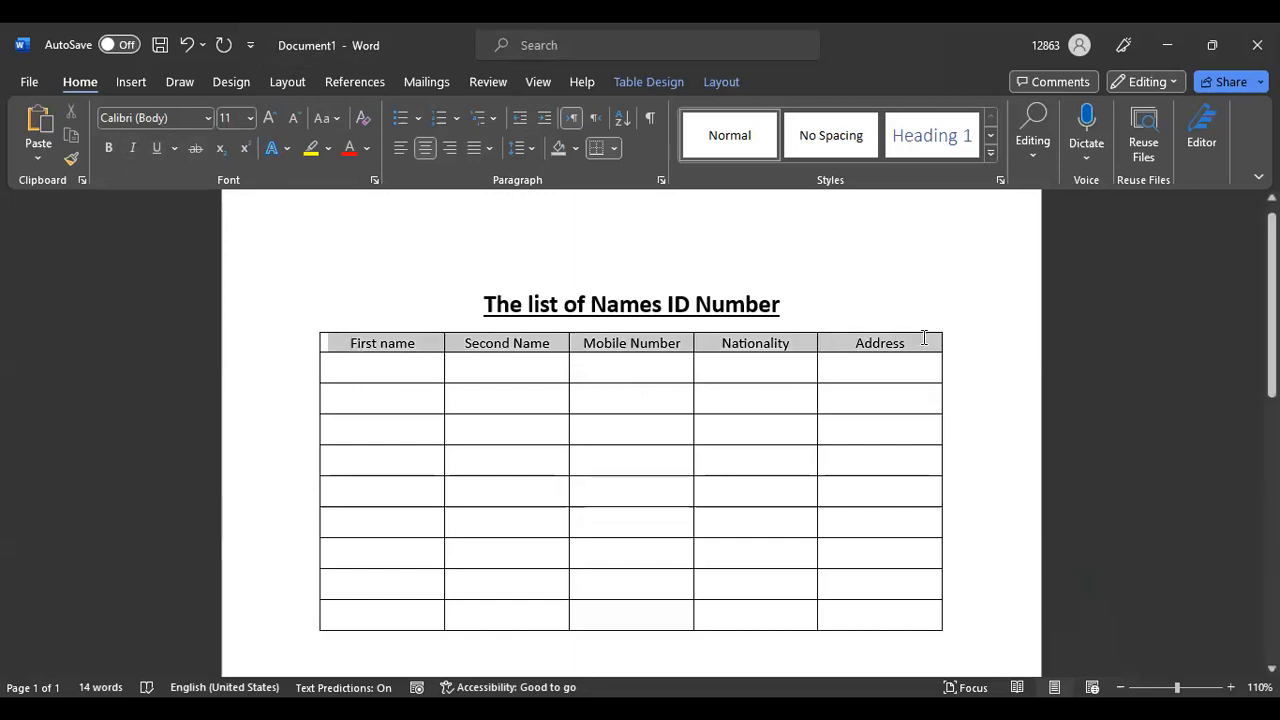
left_click(251, 117)
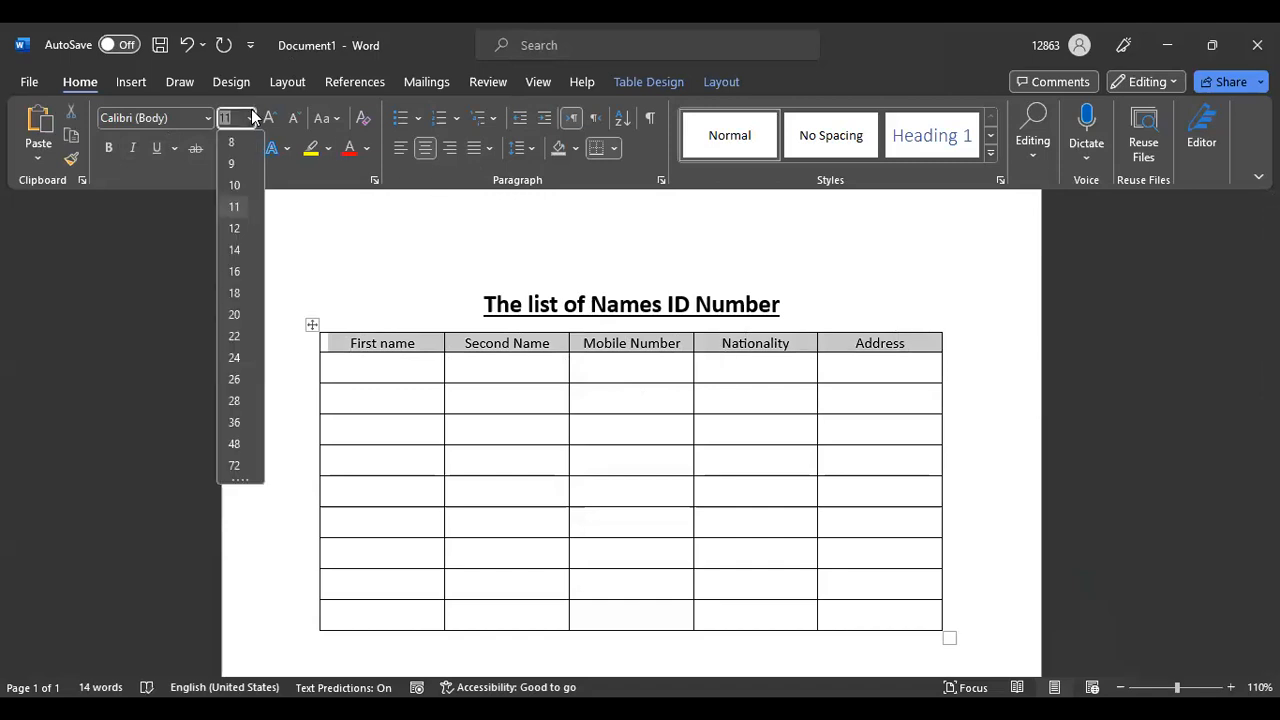
left_click(237, 230)
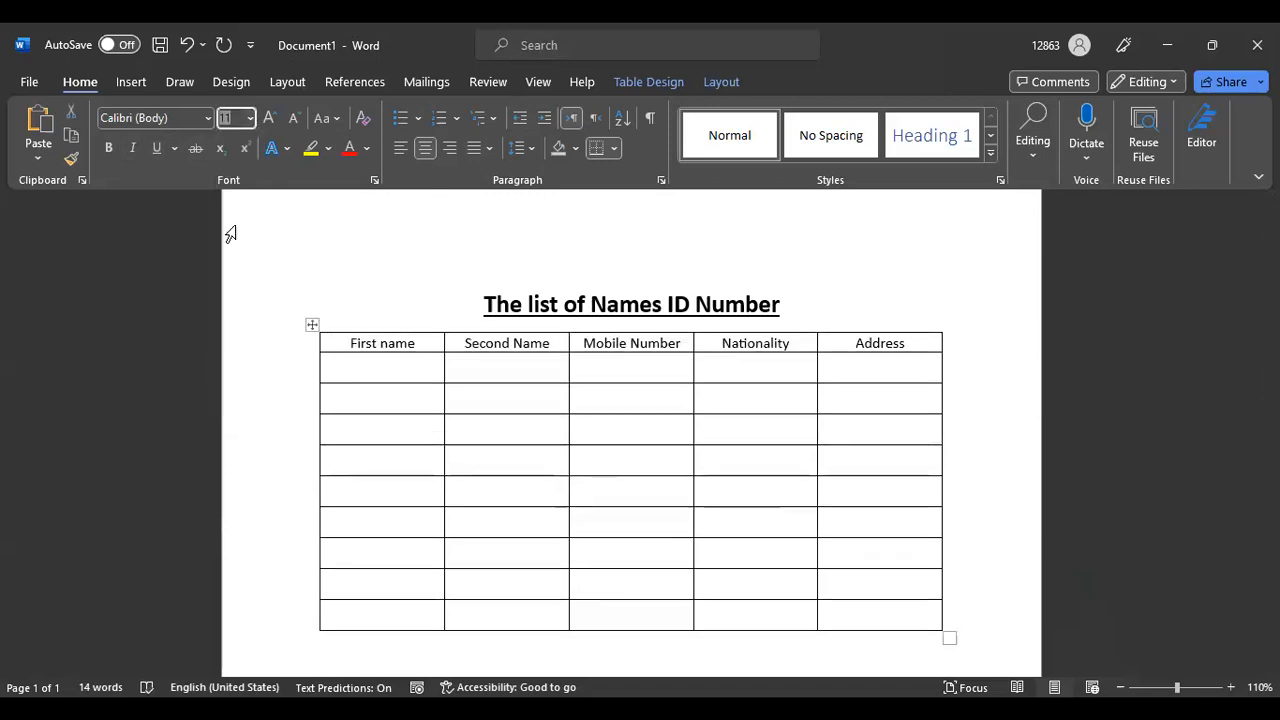
left_click(106, 148)
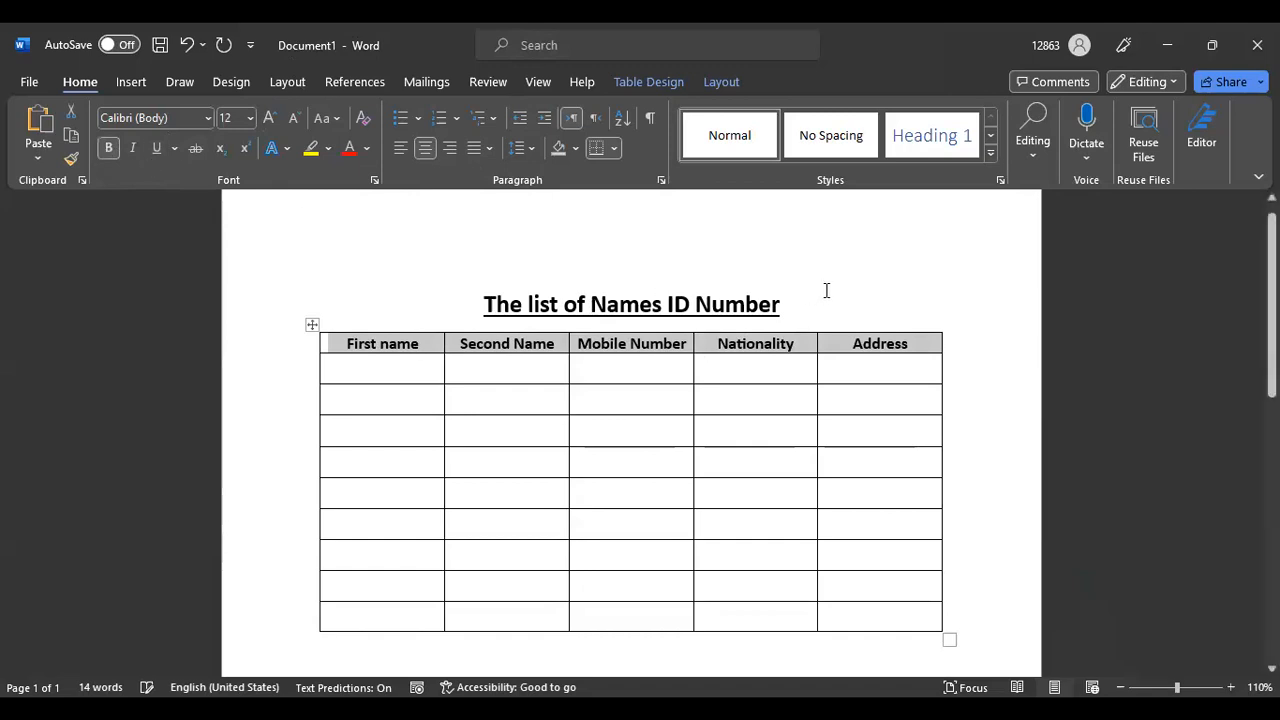
left_click(889, 279)
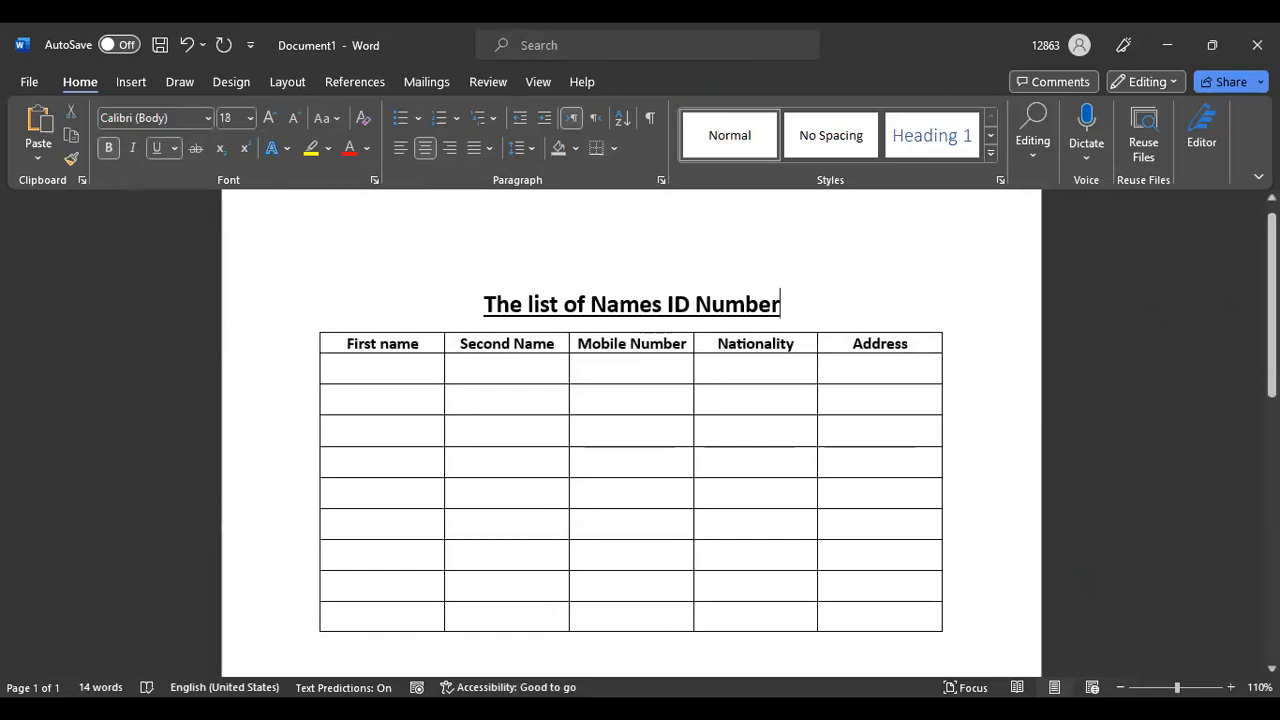
mouse_move(1272, 303)
left_mouse_down()
mouse_move(1272, 355)
mouse_move(1272, 295)
left_mouse_up()
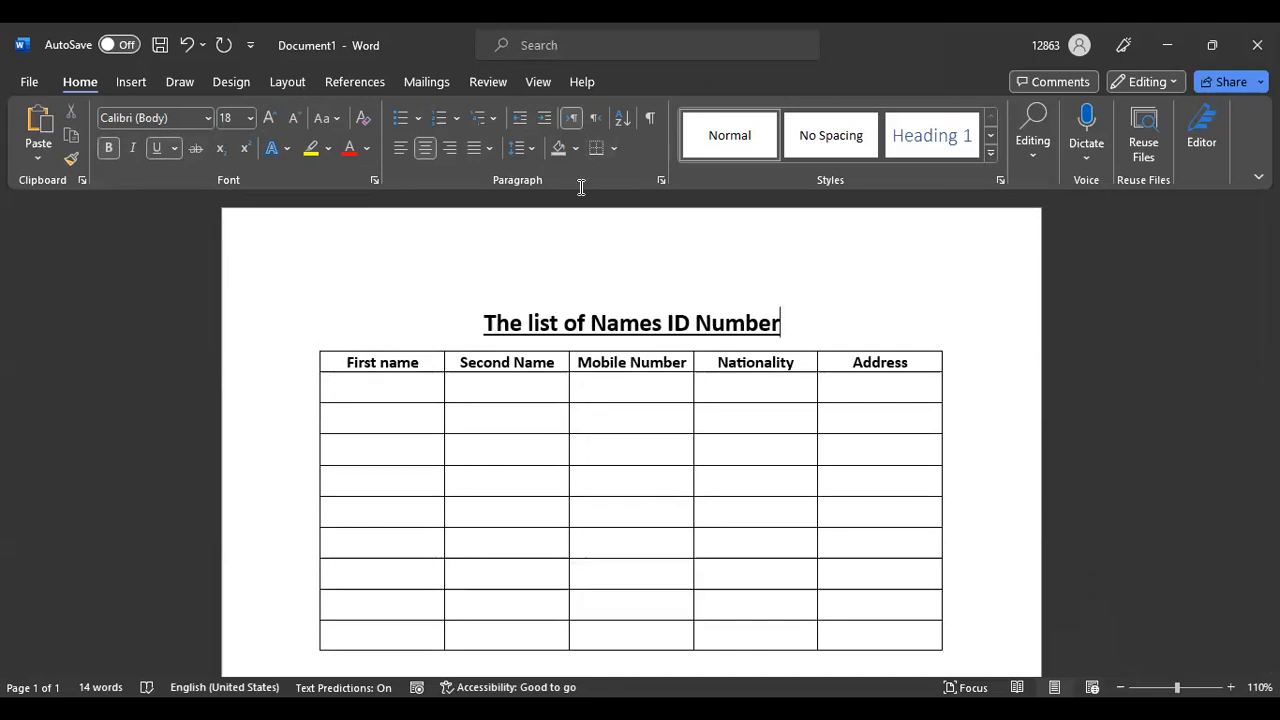
key("ctrl+s")
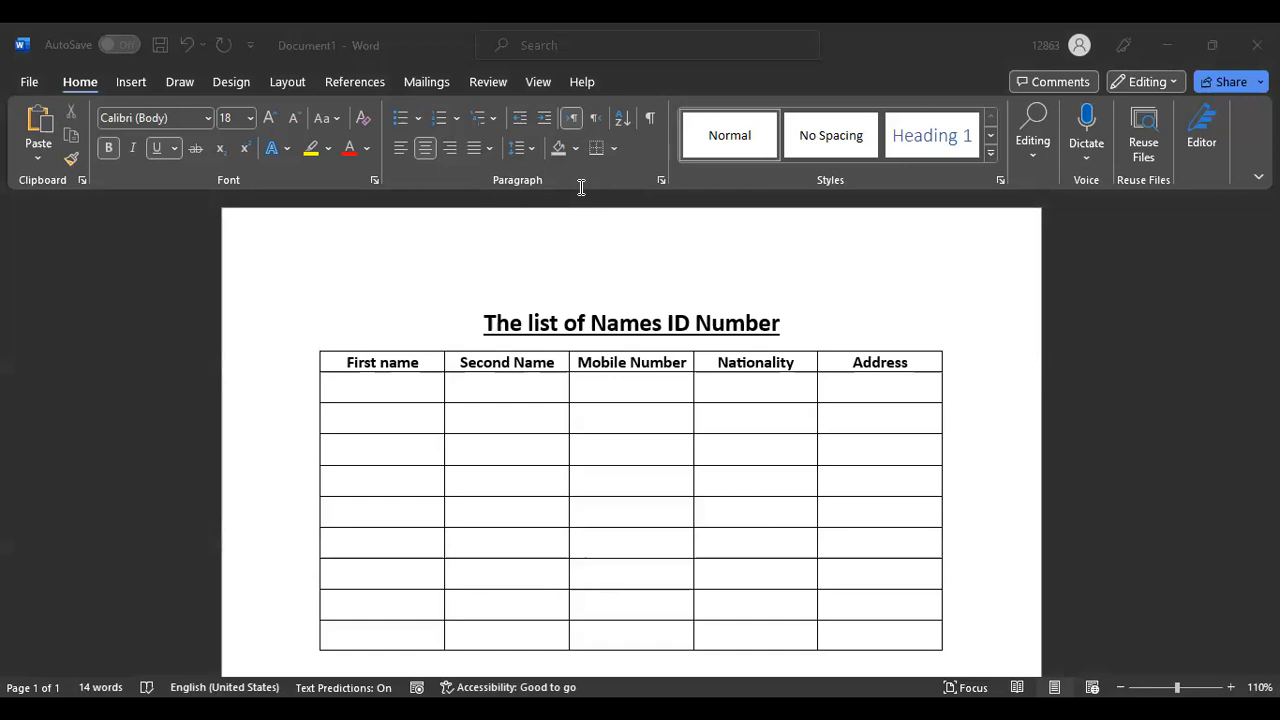
left_click(401, 391)
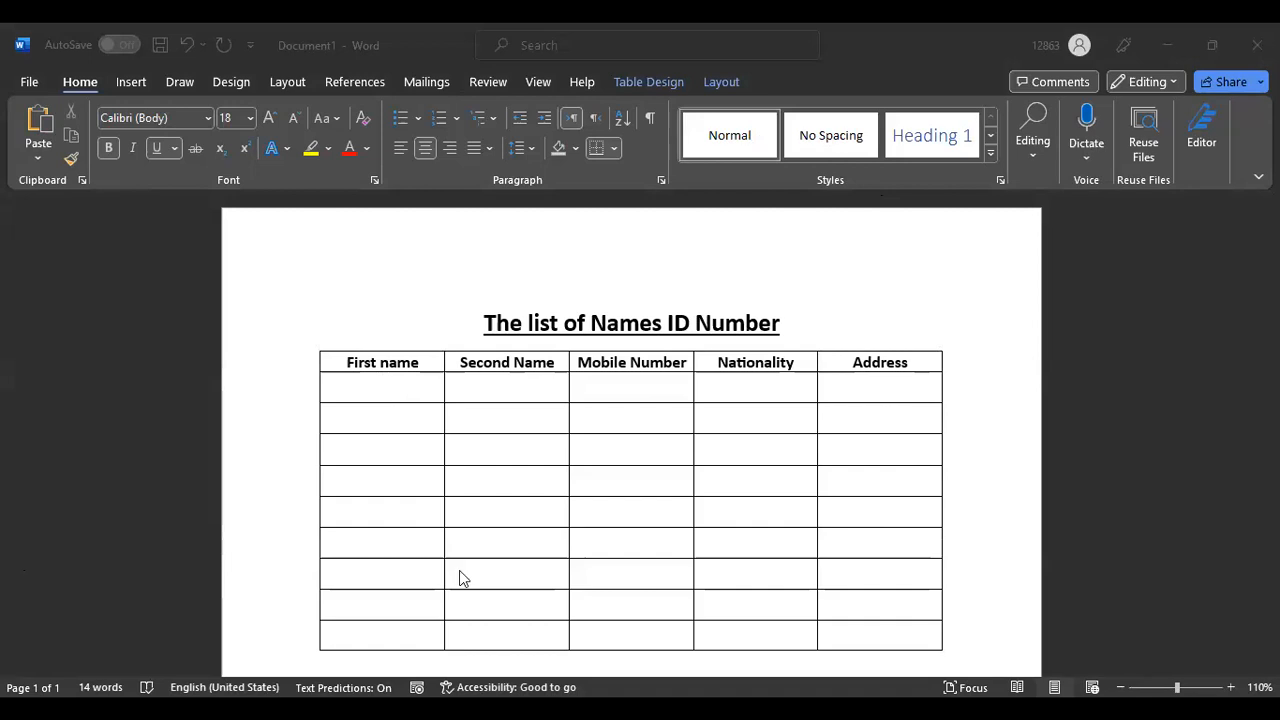
left_click(979, 290)
scroll(668, 410, "down", 10)
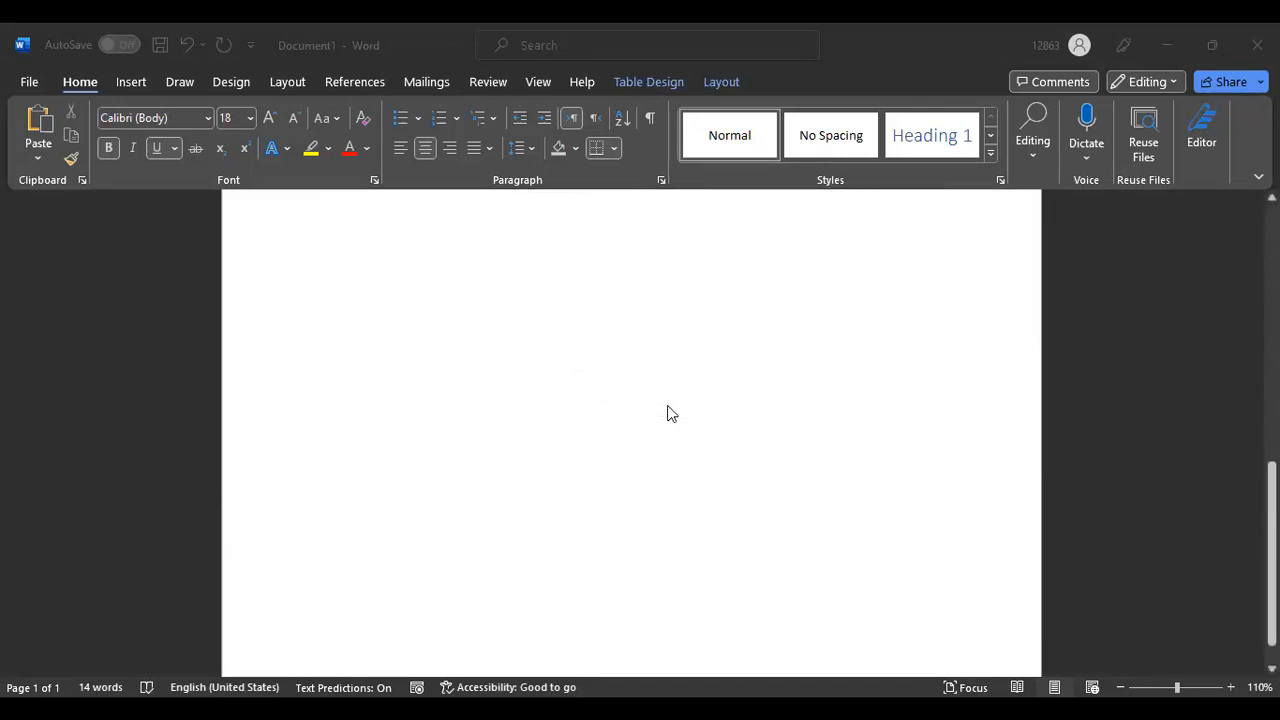
scroll(669, 412, "up", 10)
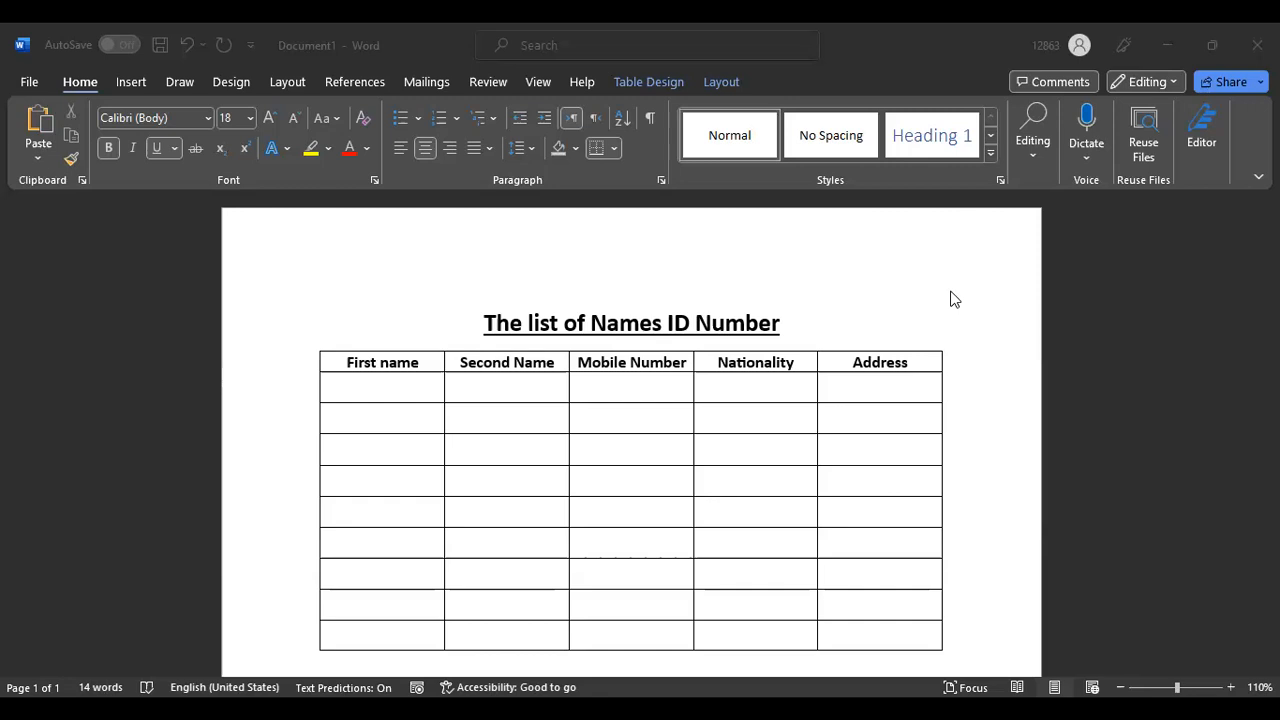
Add a new empty row below the table's last row
scroll(954, 360, "down", 2)
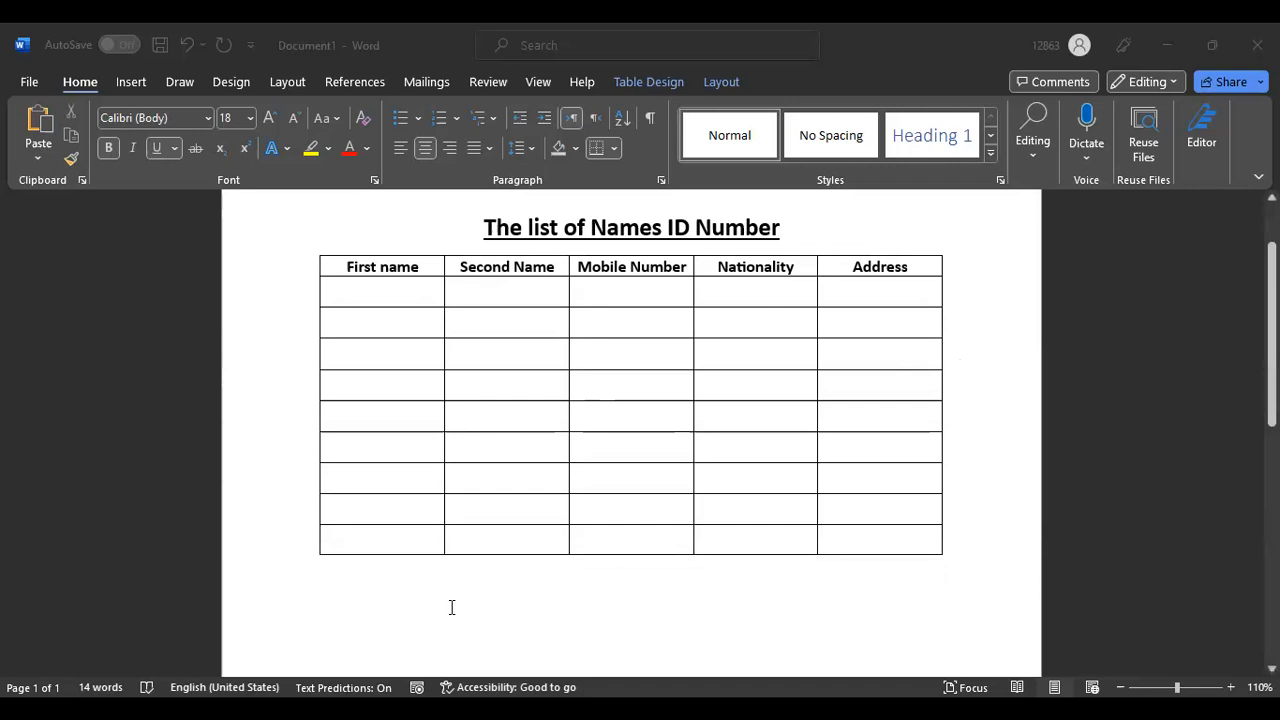
left_click(974, 538)
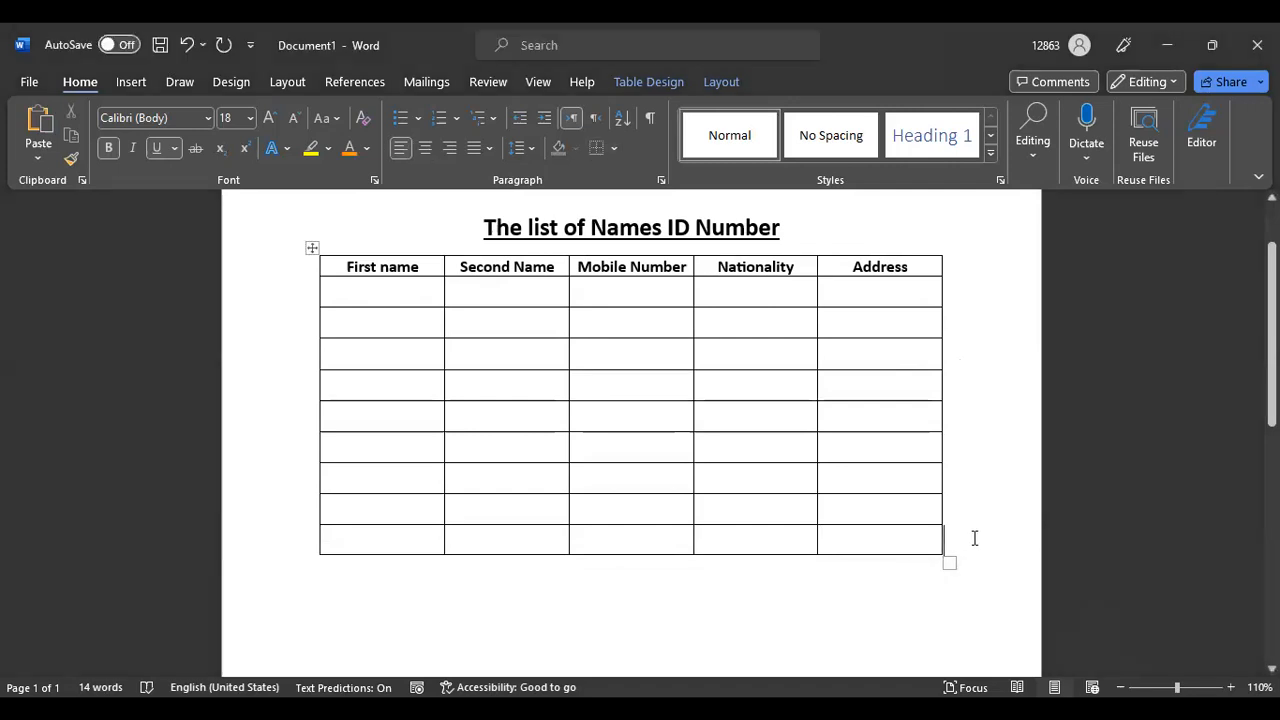
key("Return")
key("Return")
key("BackSpace")
key("BackSpace")
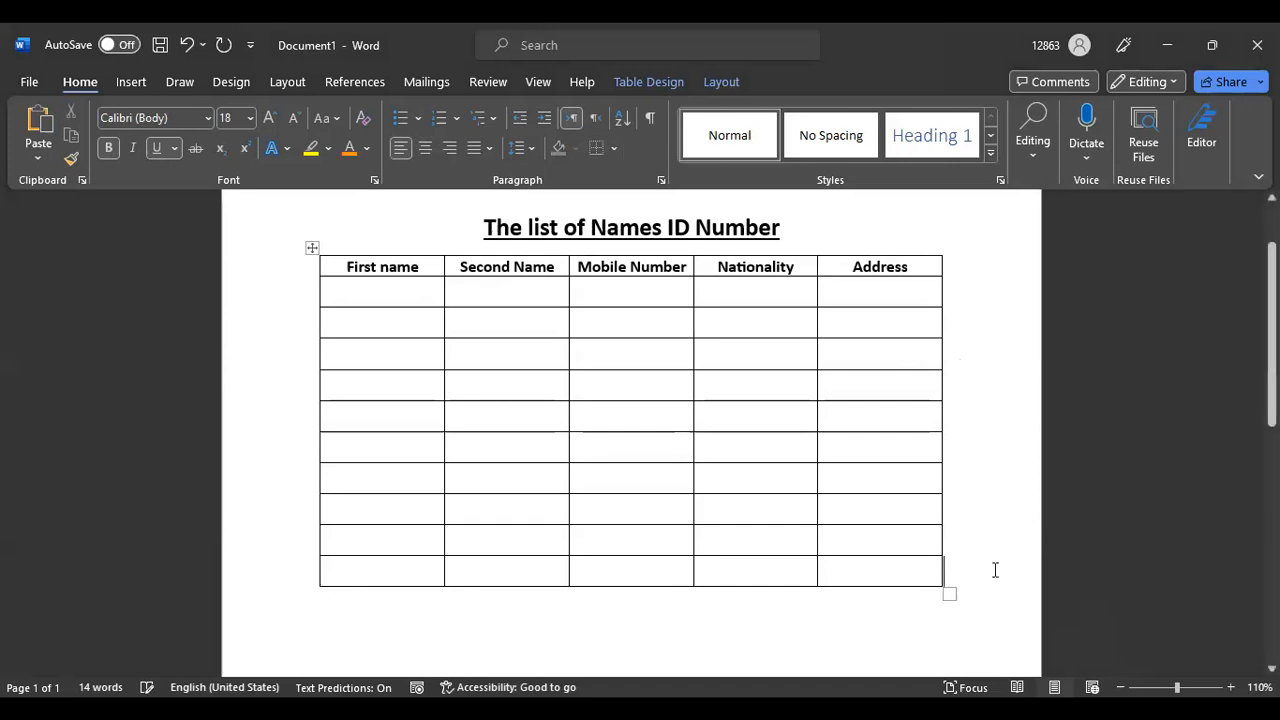
Left-align the paragraph below the table and place the caret at the title's start
key("Down")
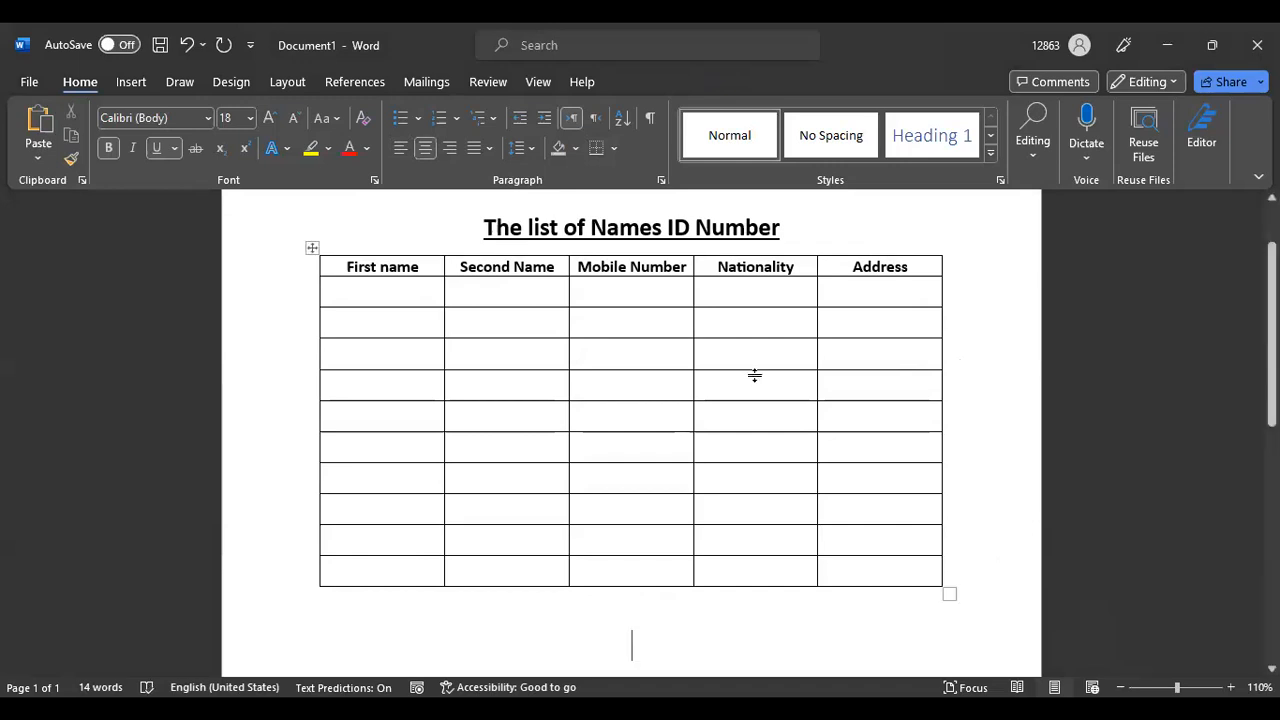
left_click(405, 148)
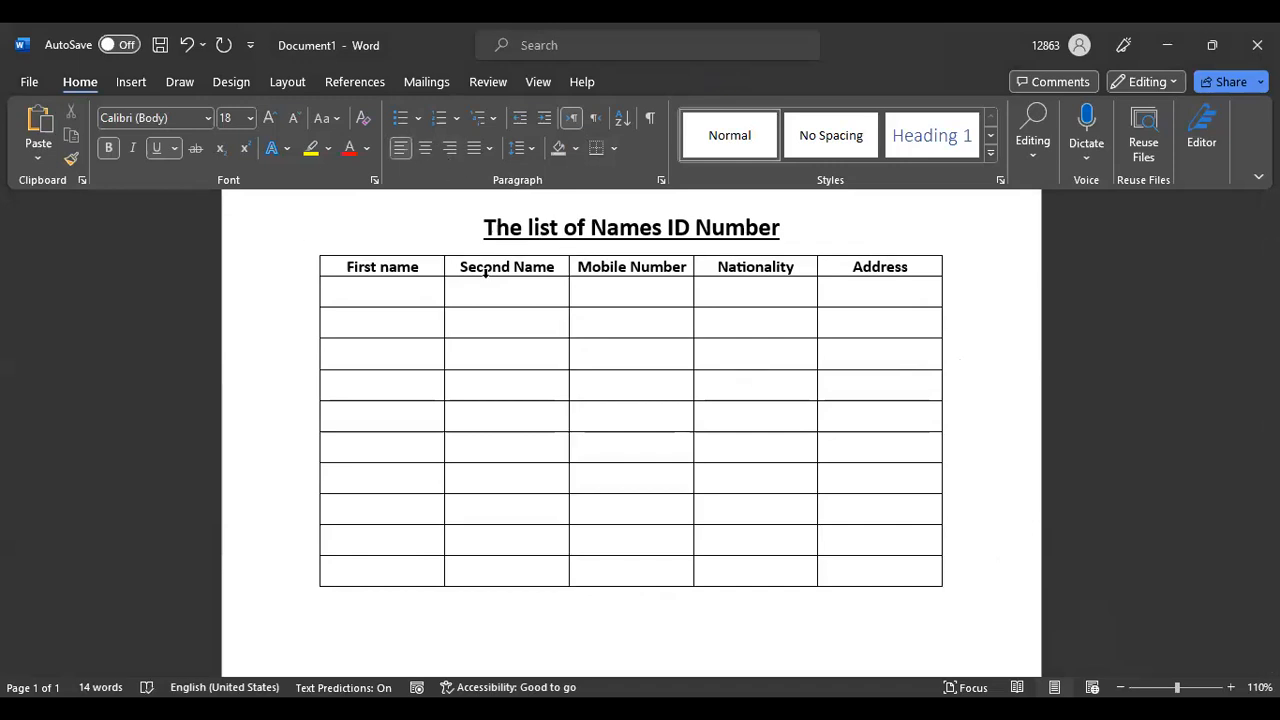
scroll(630, 430, "down", 3)
scroll(630, 430, "up", 4)
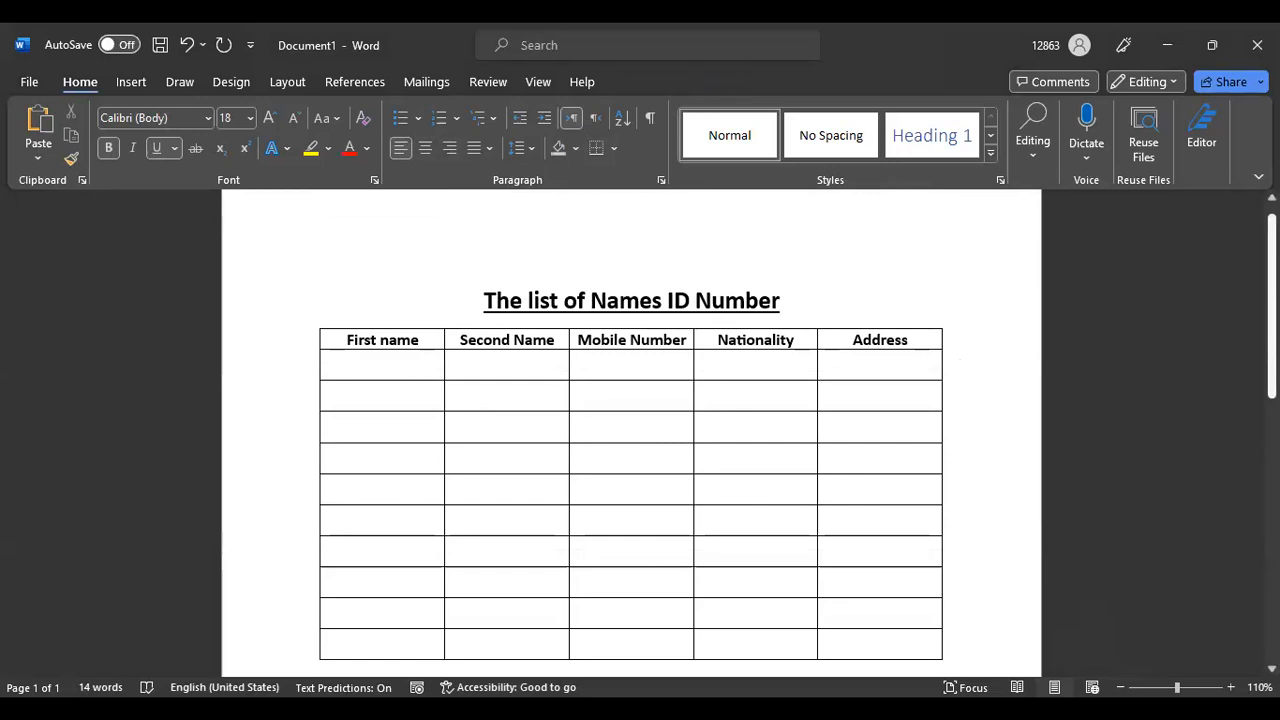
scroll(631, 430, "down", 2)
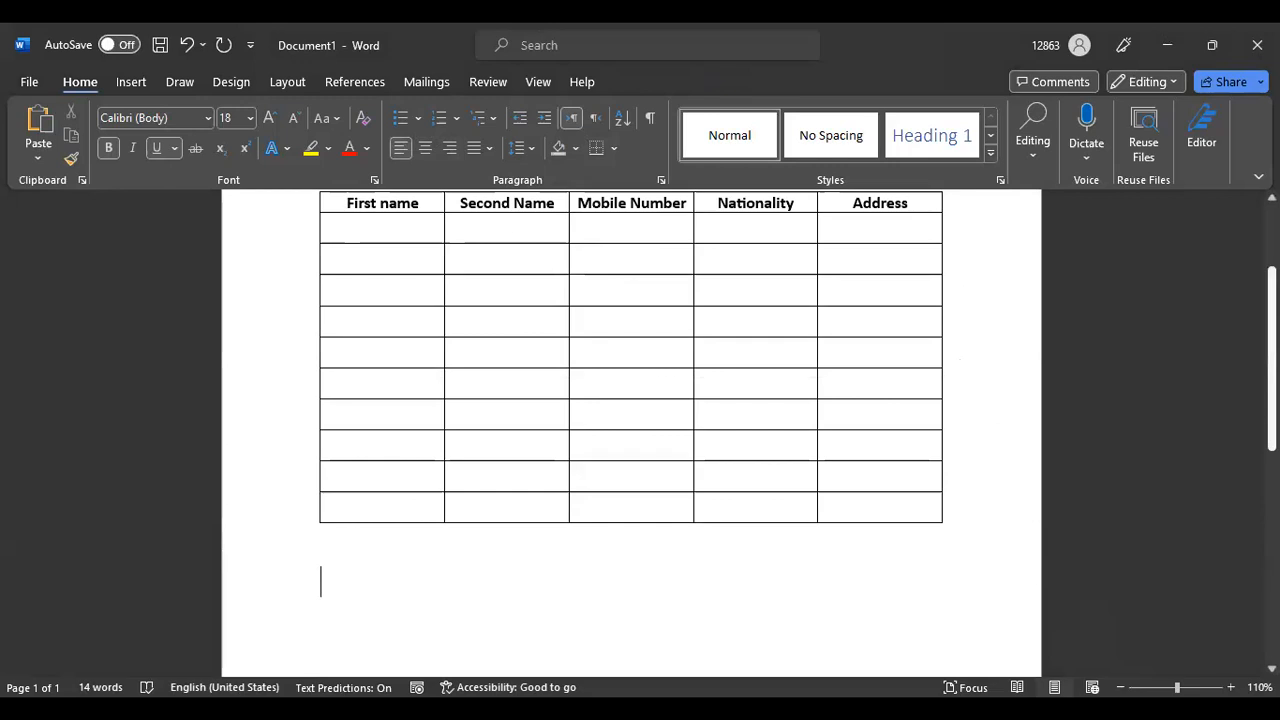
scroll(631, 430, "up", 3)
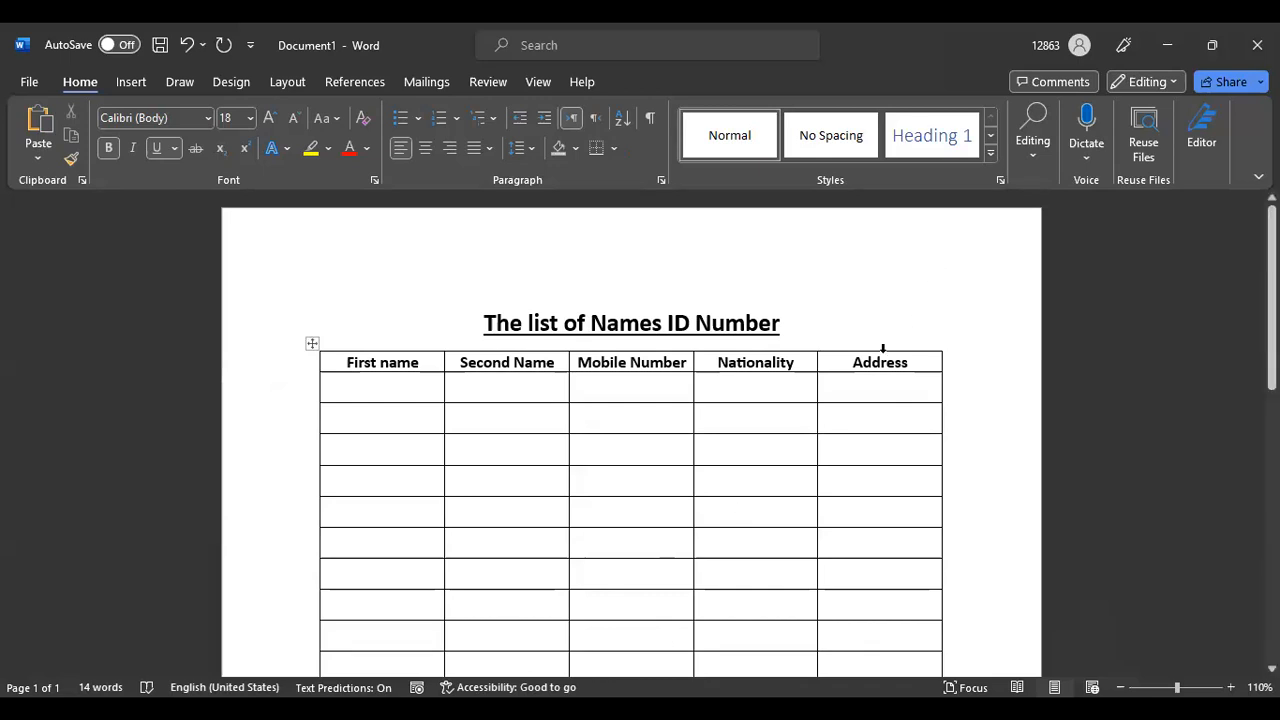
mouse_move(1272, 298)
left_mouse_down()
mouse_move(1272, 571)
mouse_move(1272, 298)
left_mouse_up()
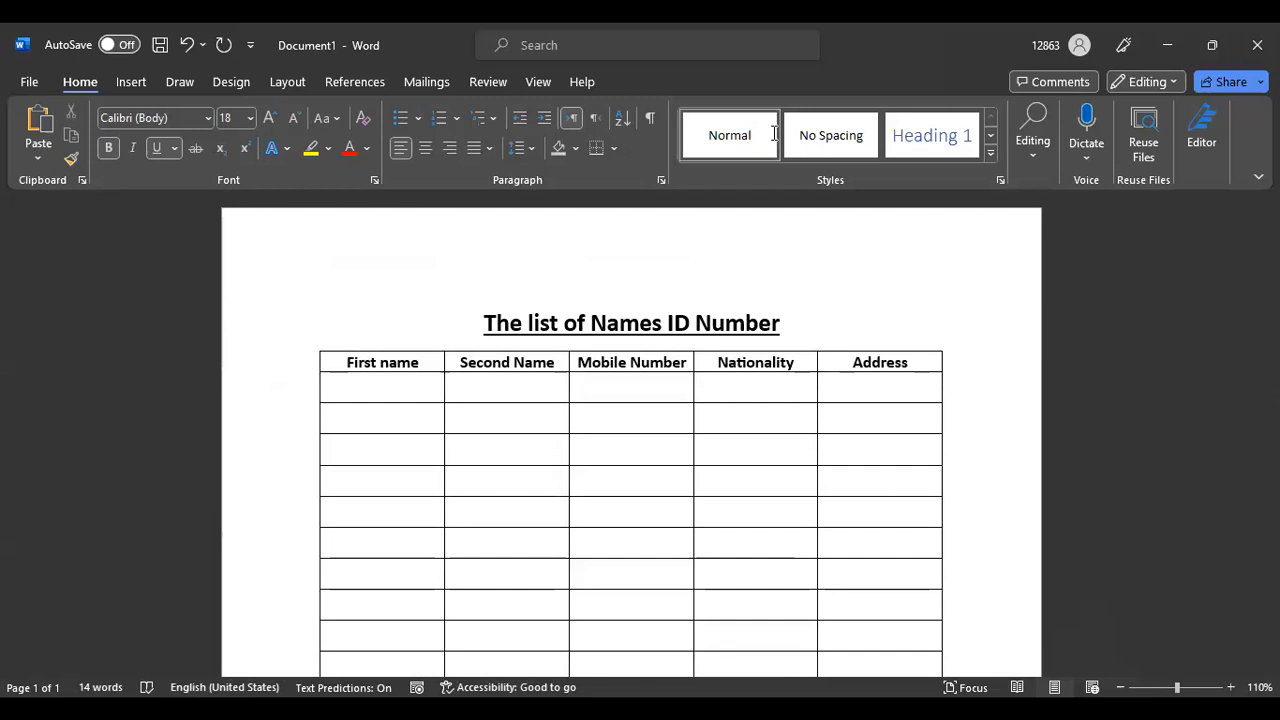
scroll(757, 369, "down", 6)
scroll(780, 426, "up", 3)
scroll(783, 433, "up", 3)
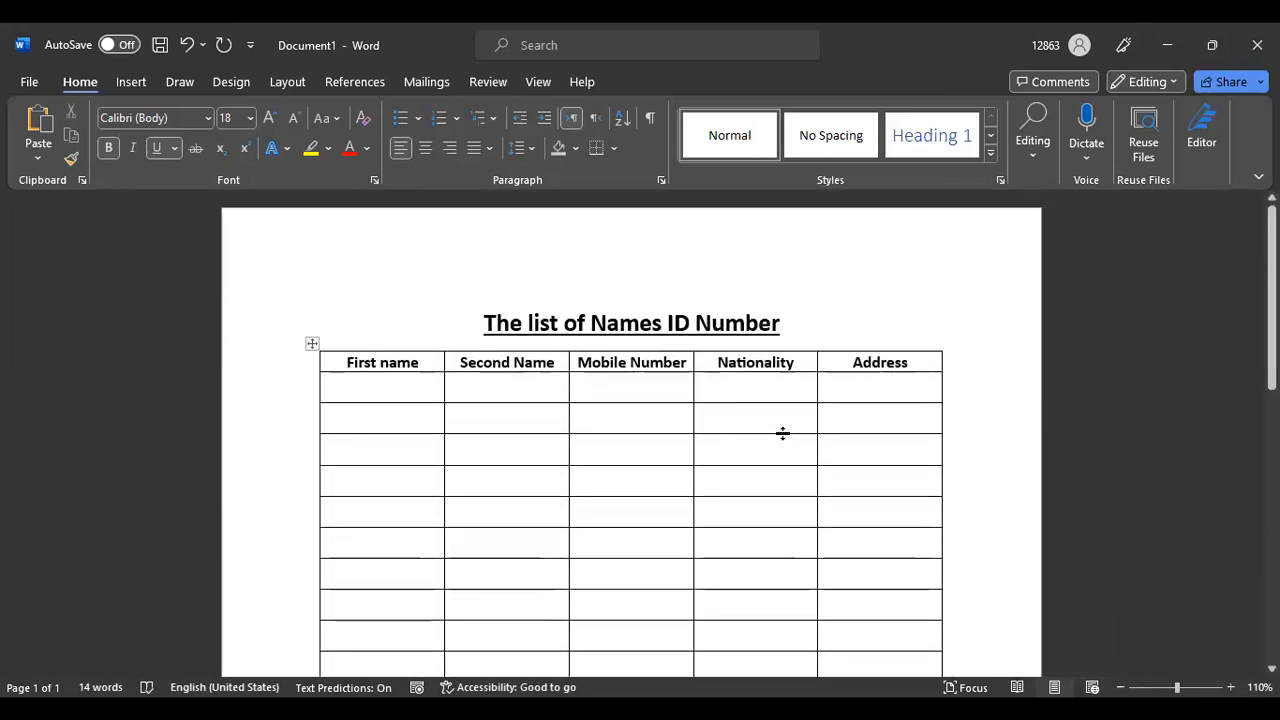
scroll(783, 433, "down", 3)
scroll(775, 400, "up", 3)
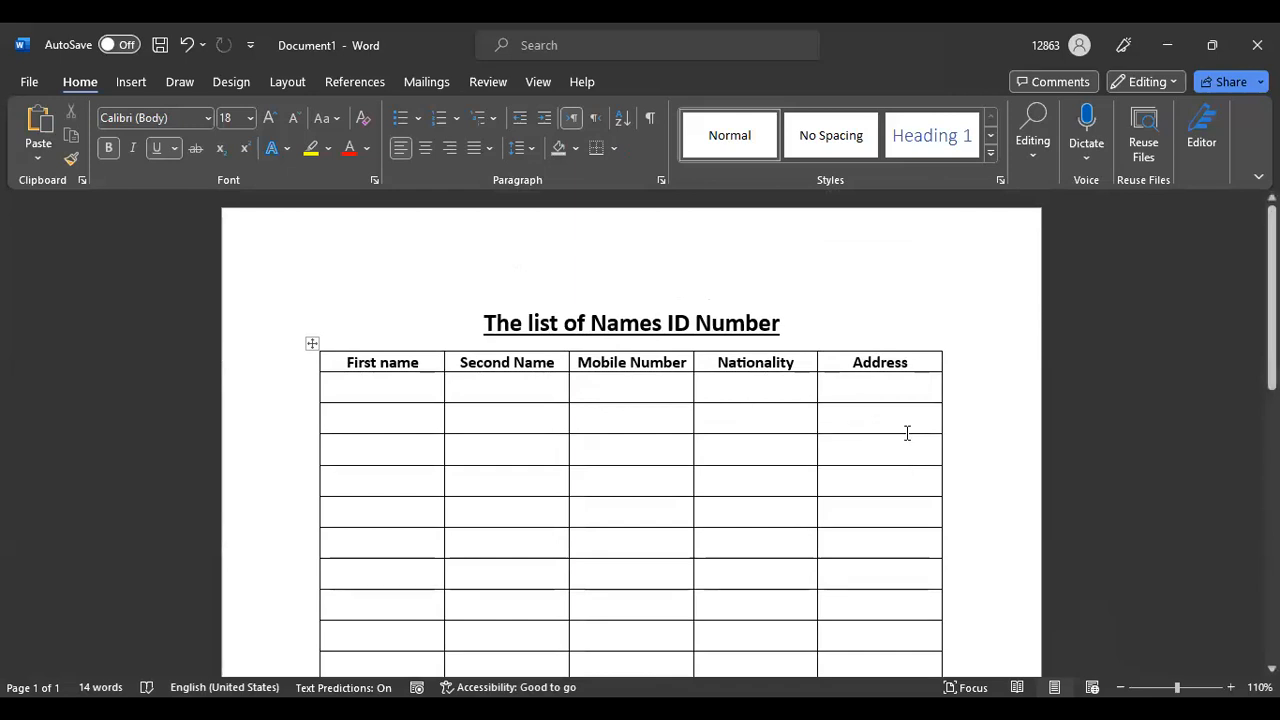
left_click(372, 341)
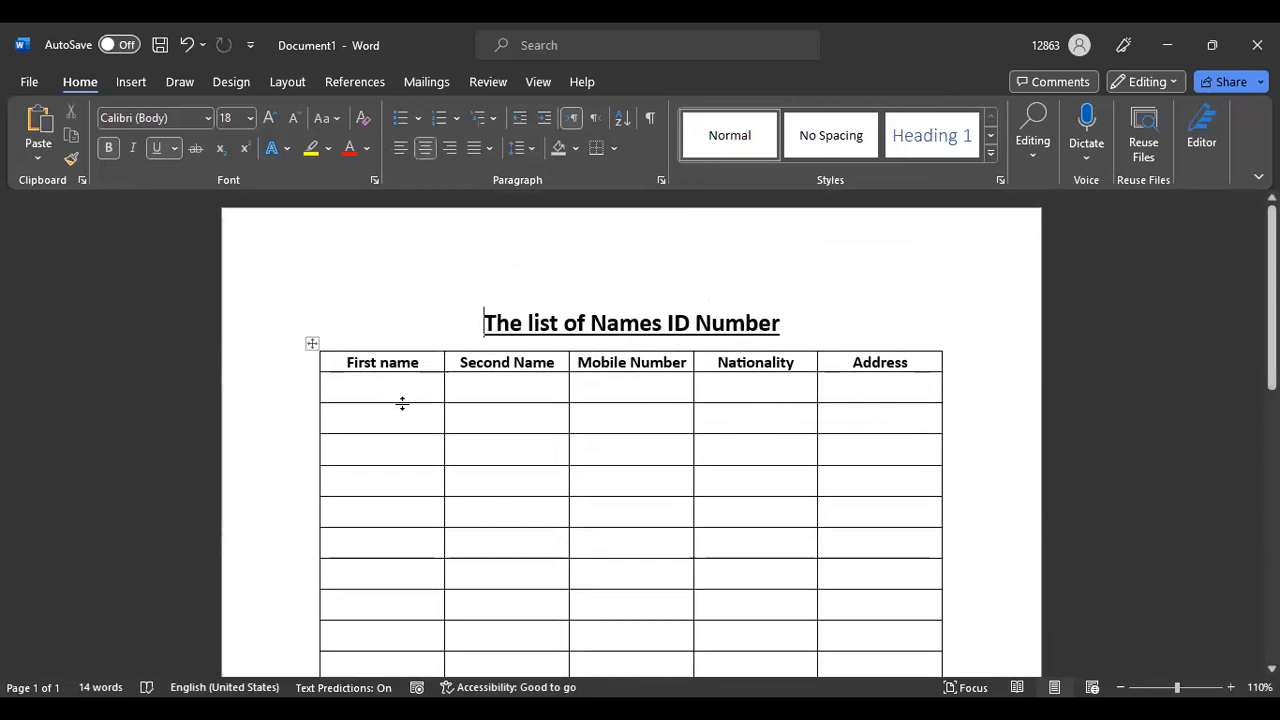
Bring up the Insert tab's table options, then close them without inserting a table
left_click(131, 82)
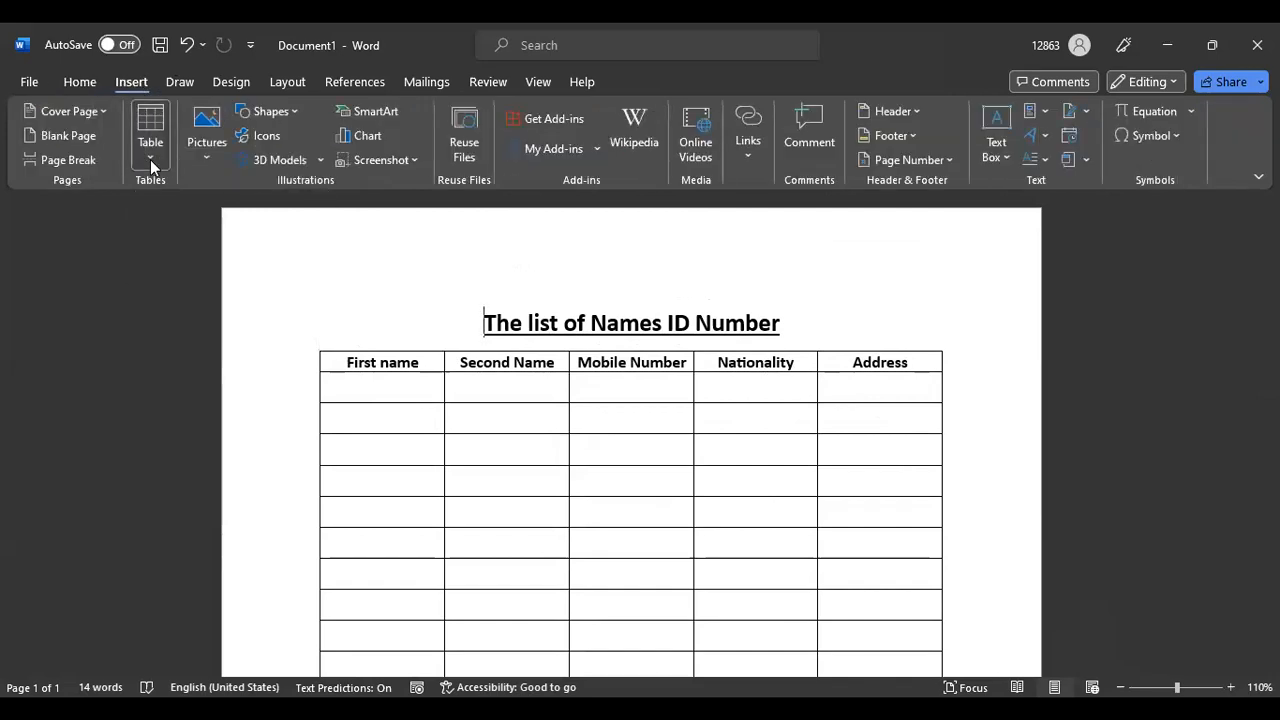
left_click(150, 159)
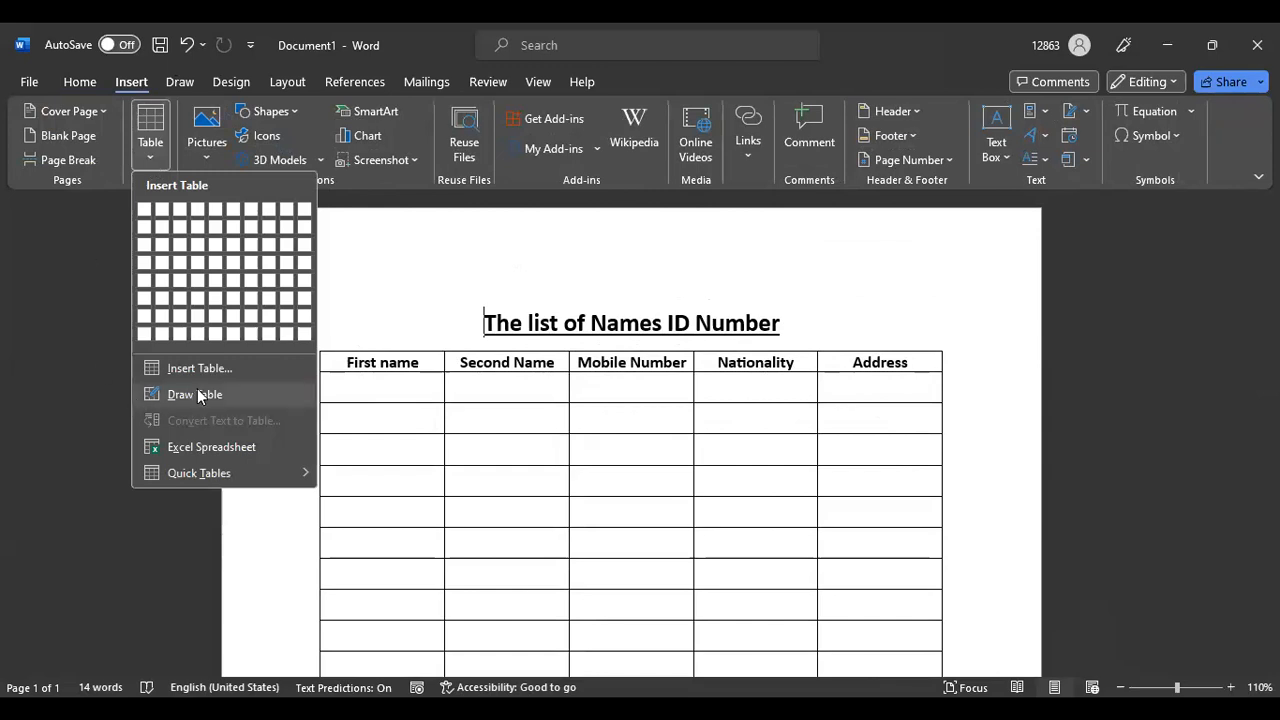
left_click(980, 293)
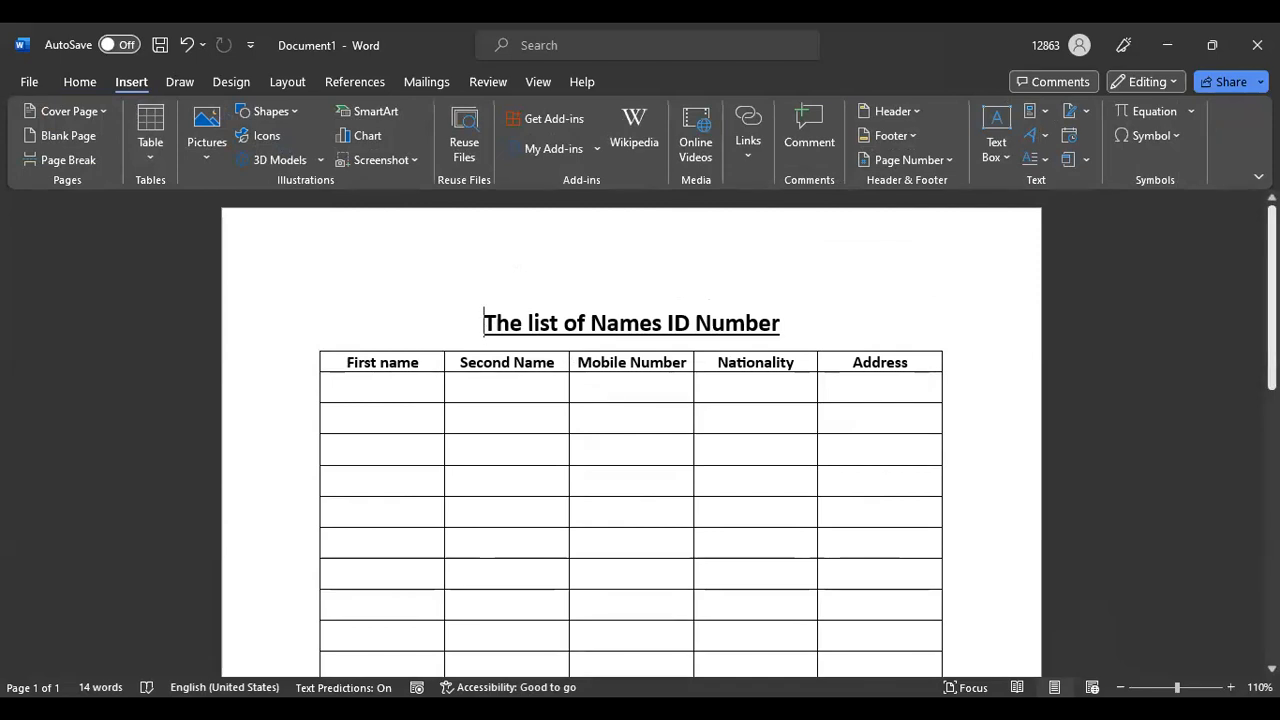
scroll(980, 285, "down", 5)
scroll(630, 430, "up", 6)
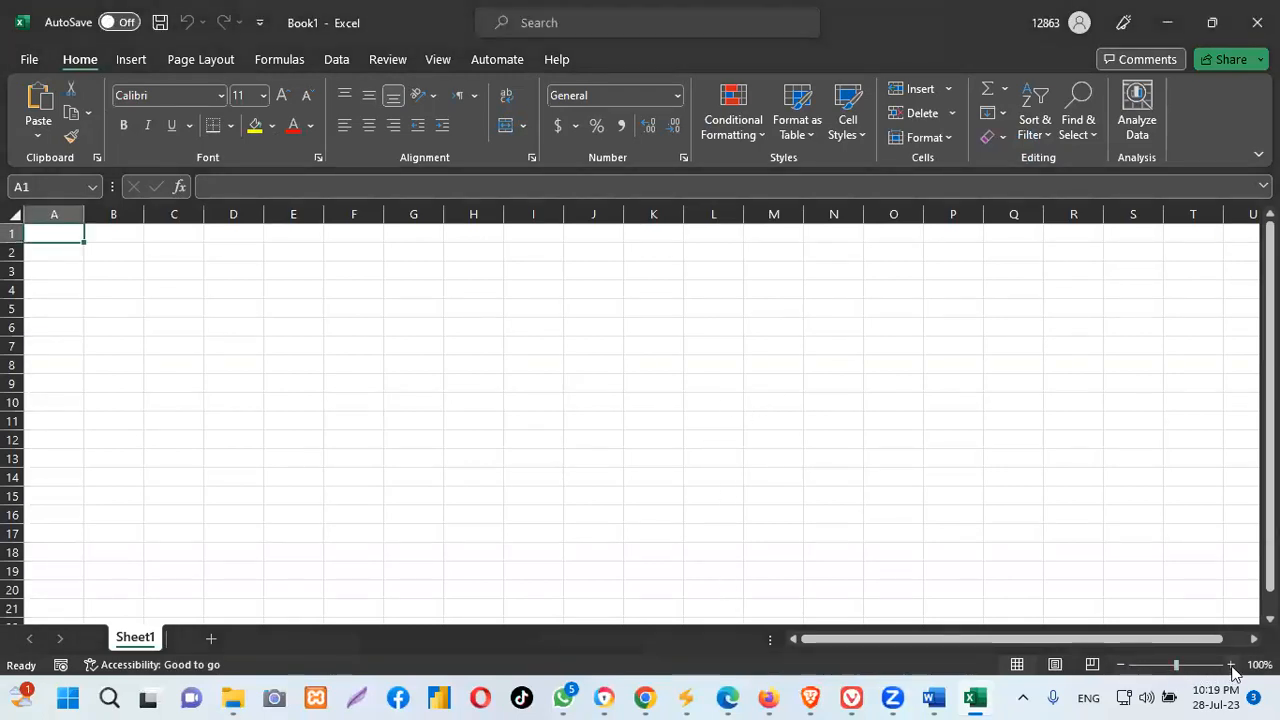
Zoom the empty Book1 sheet out to 90%, then minimize the Excel window
left_click(1121, 665)
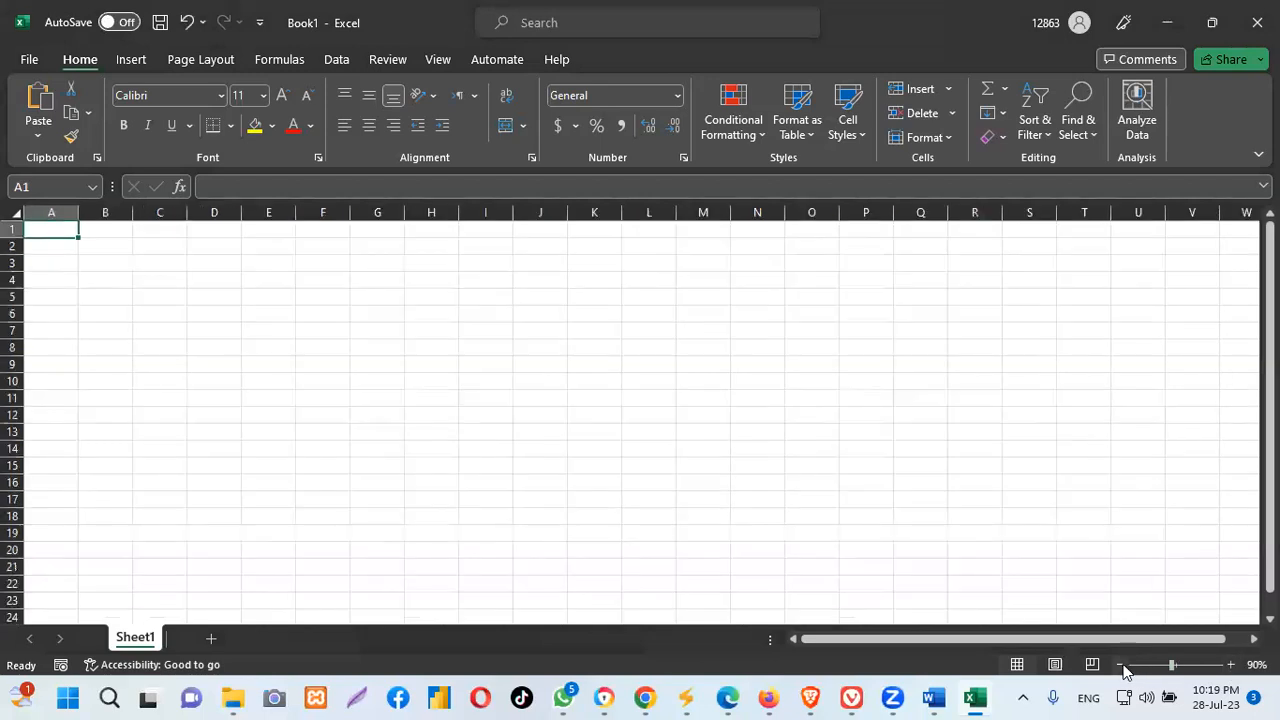
mouse_move(1268, 300)
left_mouse_down()
mouse_move(1268, 318)
mouse_move(1268, 303)
left_mouse_up()
scroll(917, 393, "down", 3)
scroll(917, 393, "up", 3)
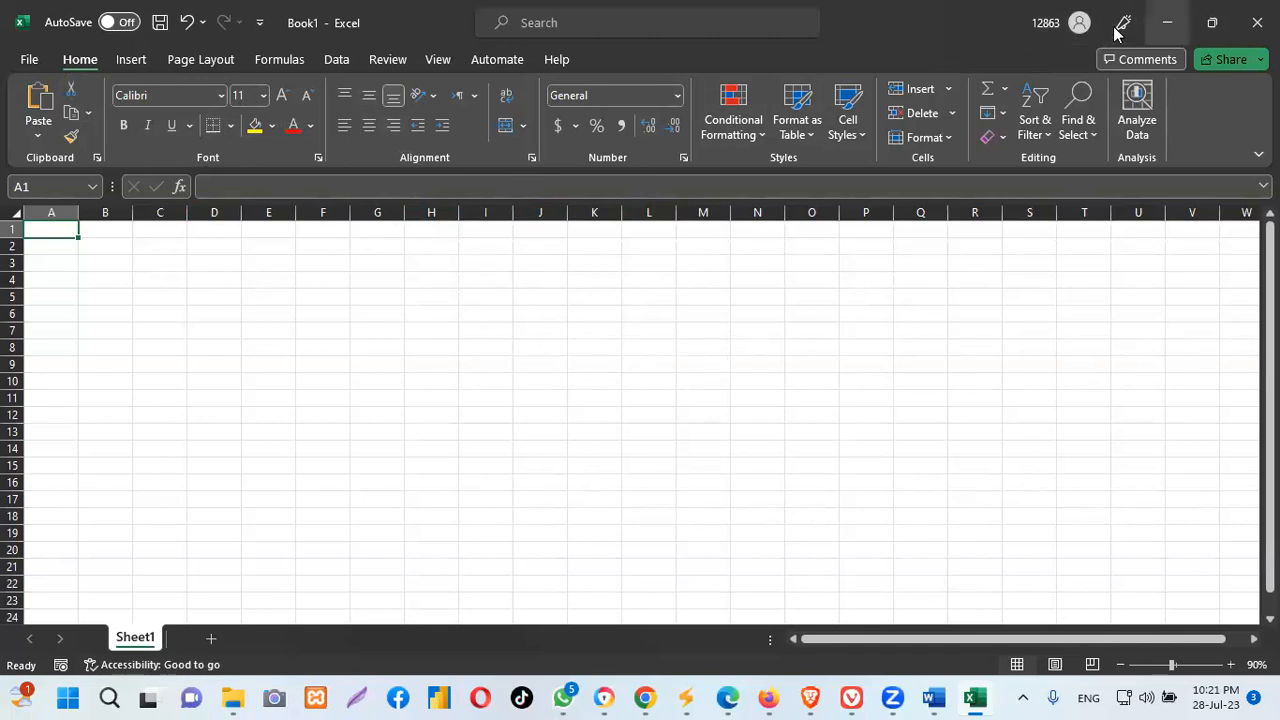
left_click(1167, 22)
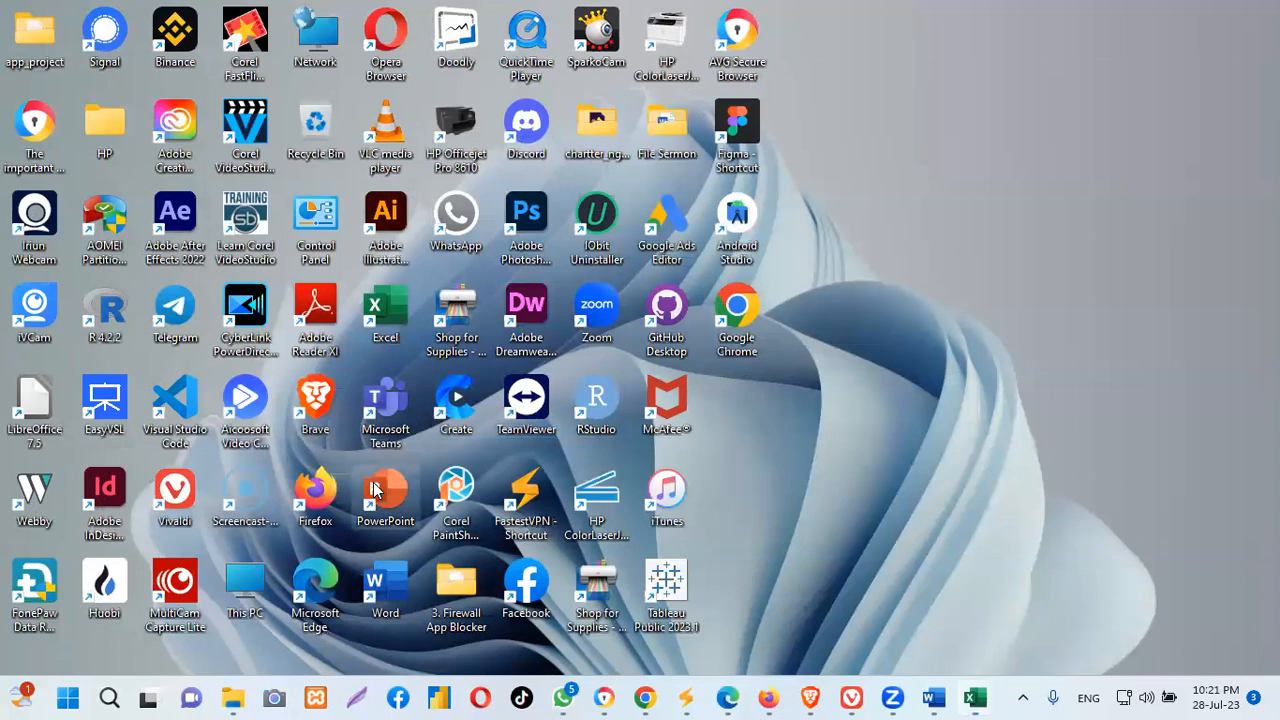
Launch PowerPoint from its desktop shortcut and start a blank presentation
right_click(375, 488)
left_click(448, 173)
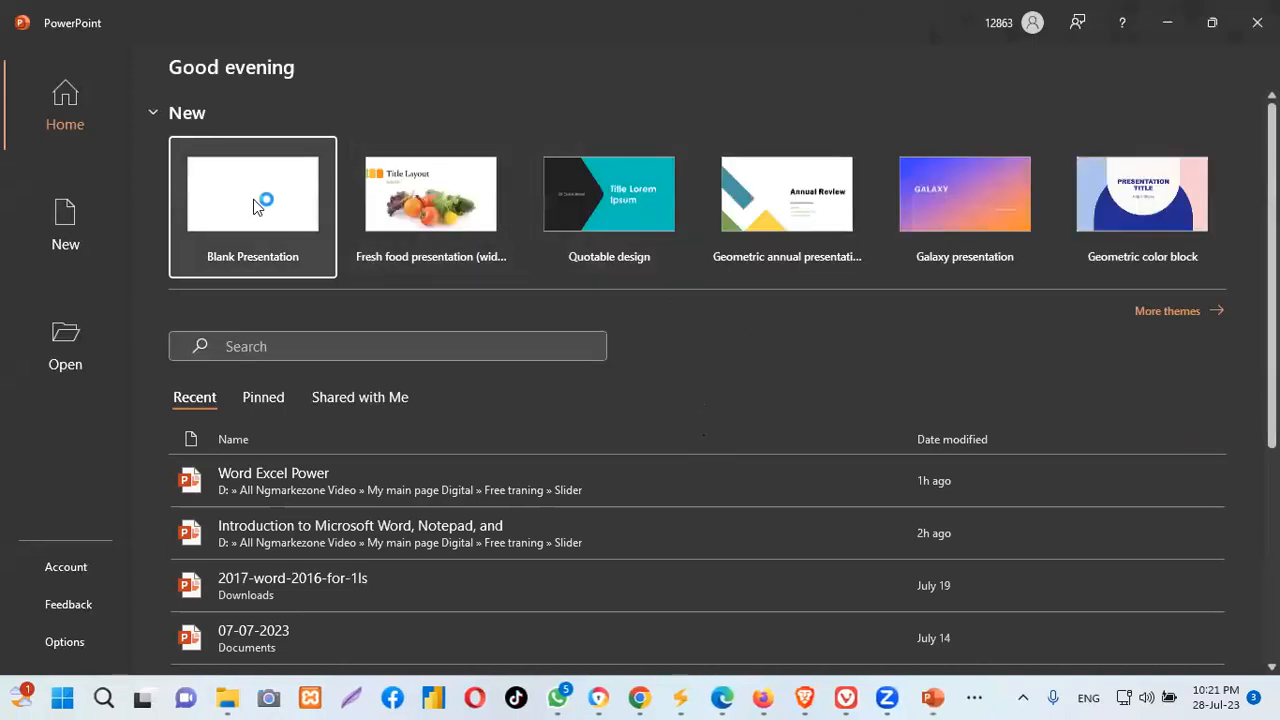
left_click(253, 199)
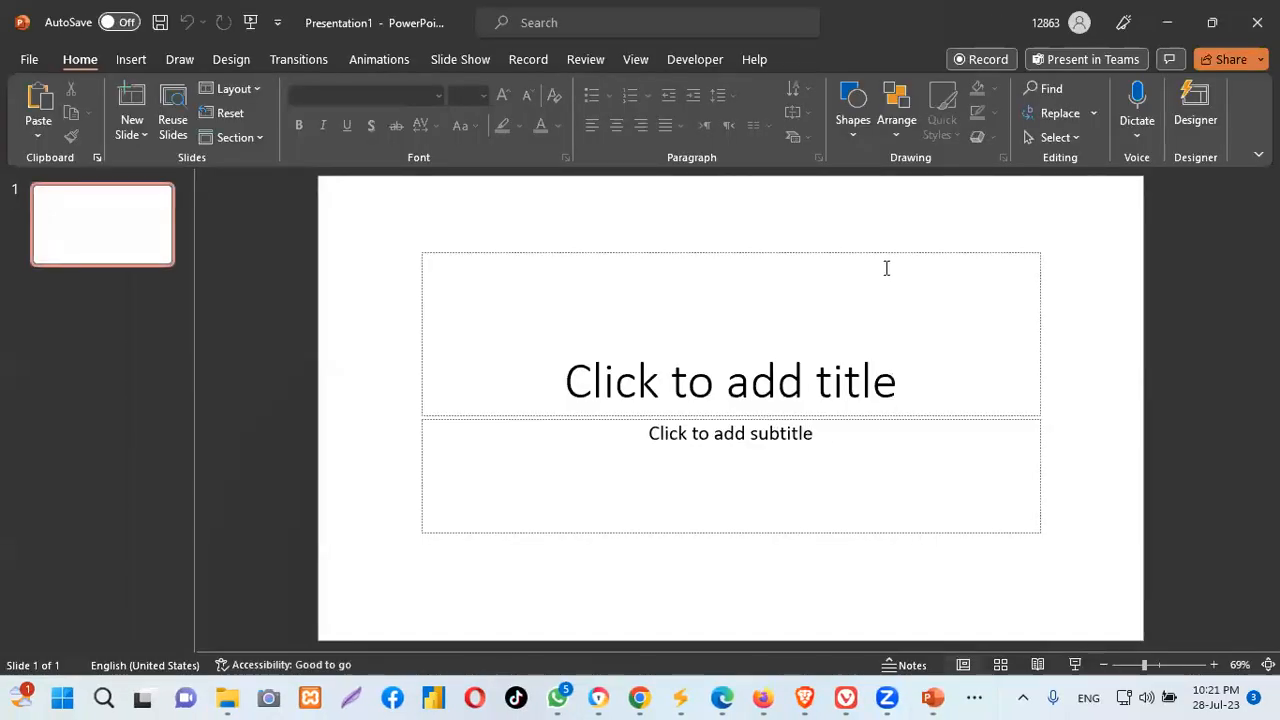
Cut the title and subtitle placeholders from the first slide so it is empty
left_click(599, 257)
right_click(601, 257)
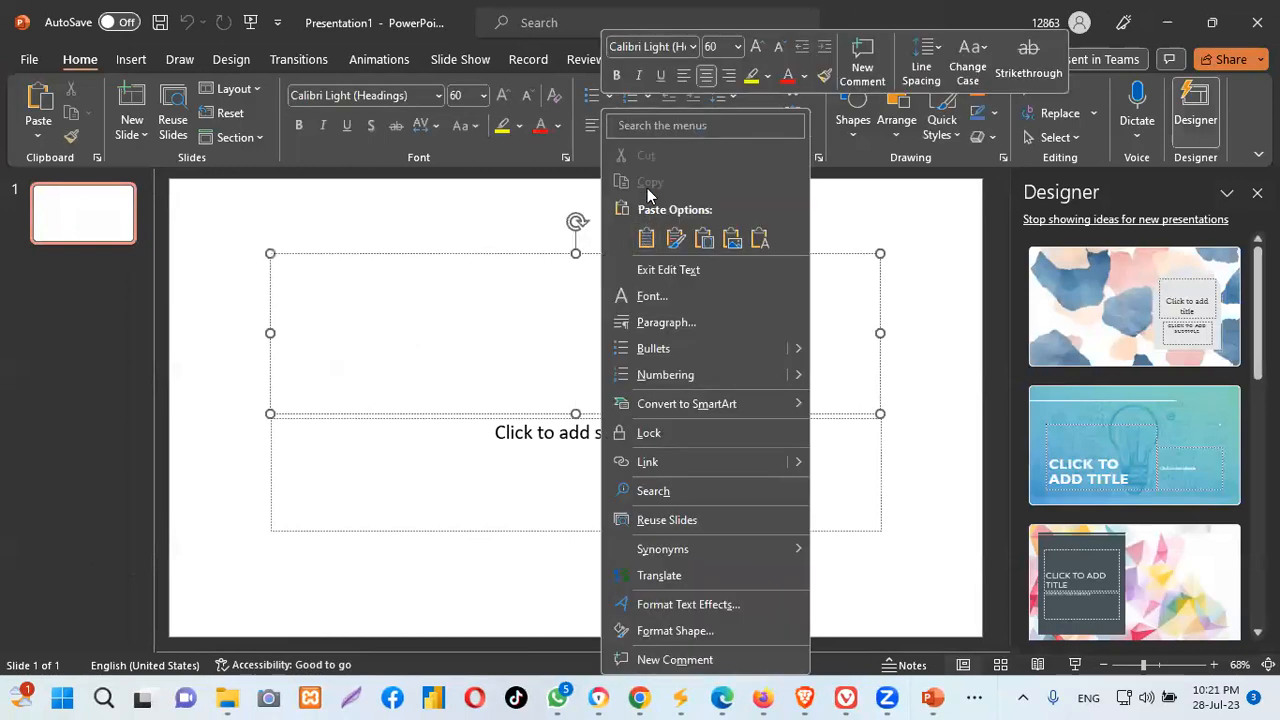
key("Escape")
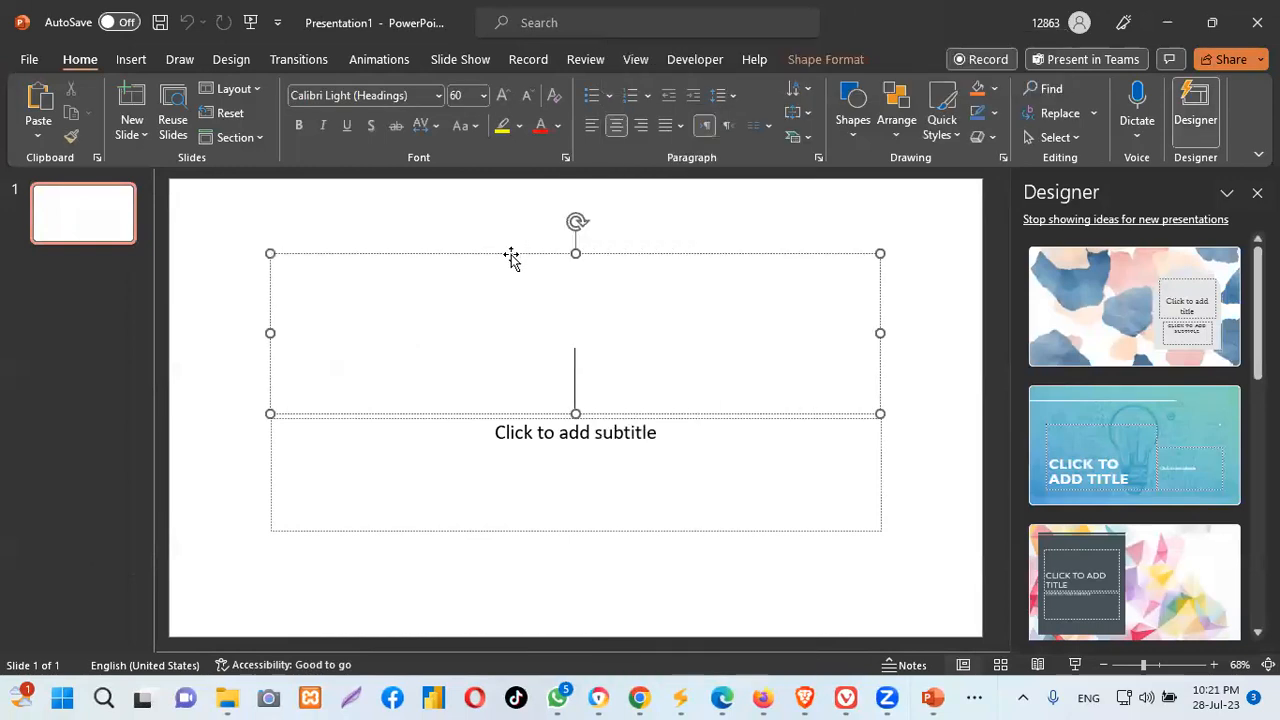
right_click(511, 255)
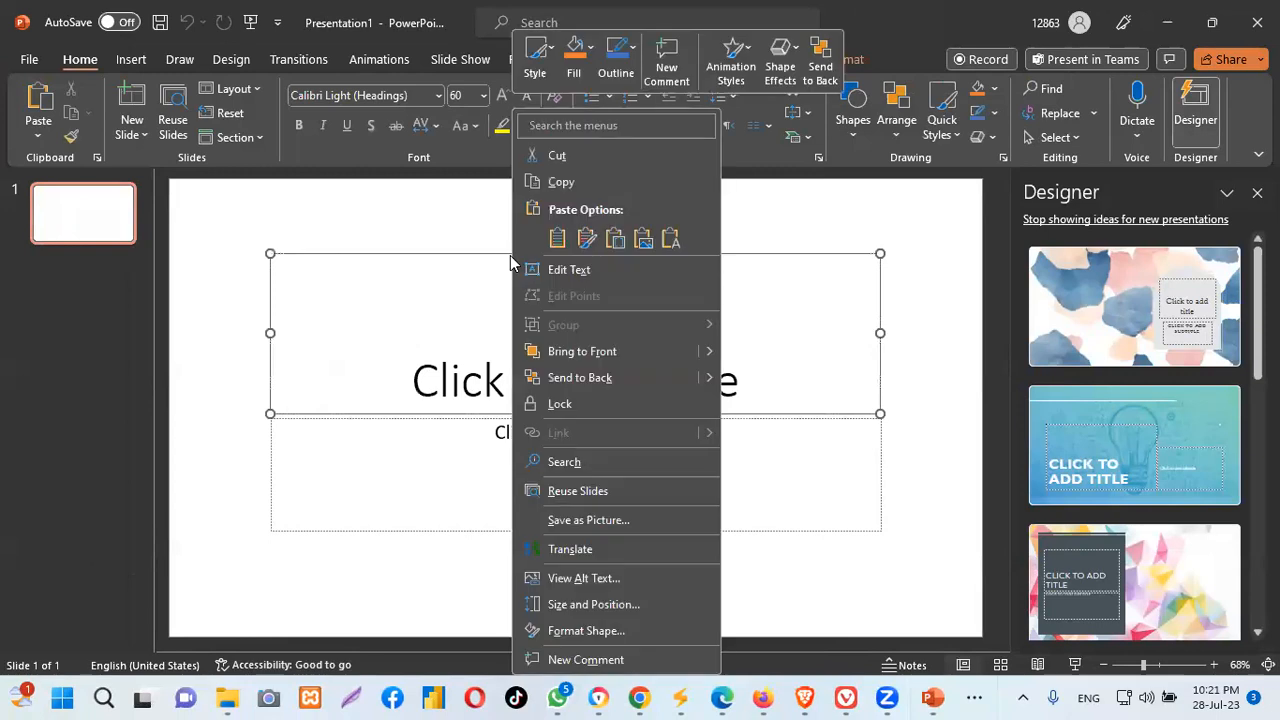
left_click(559, 158)
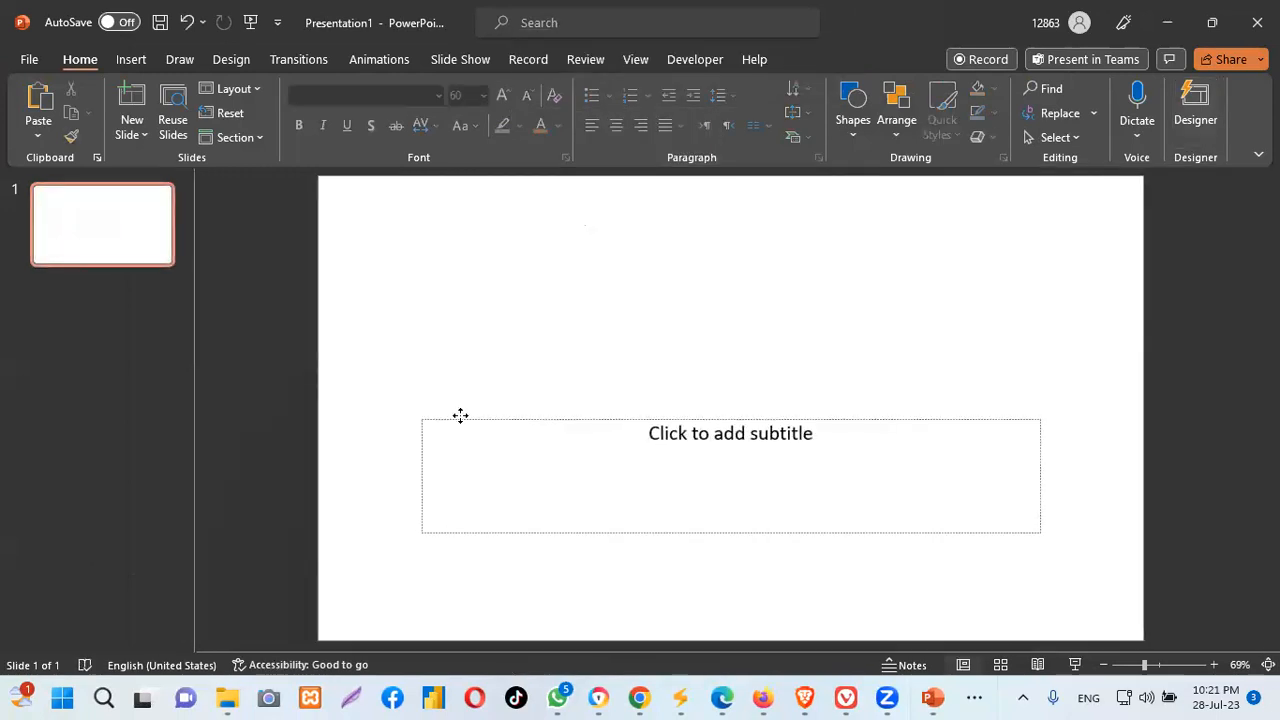
right_click(463, 416)
left_click(521, 159)
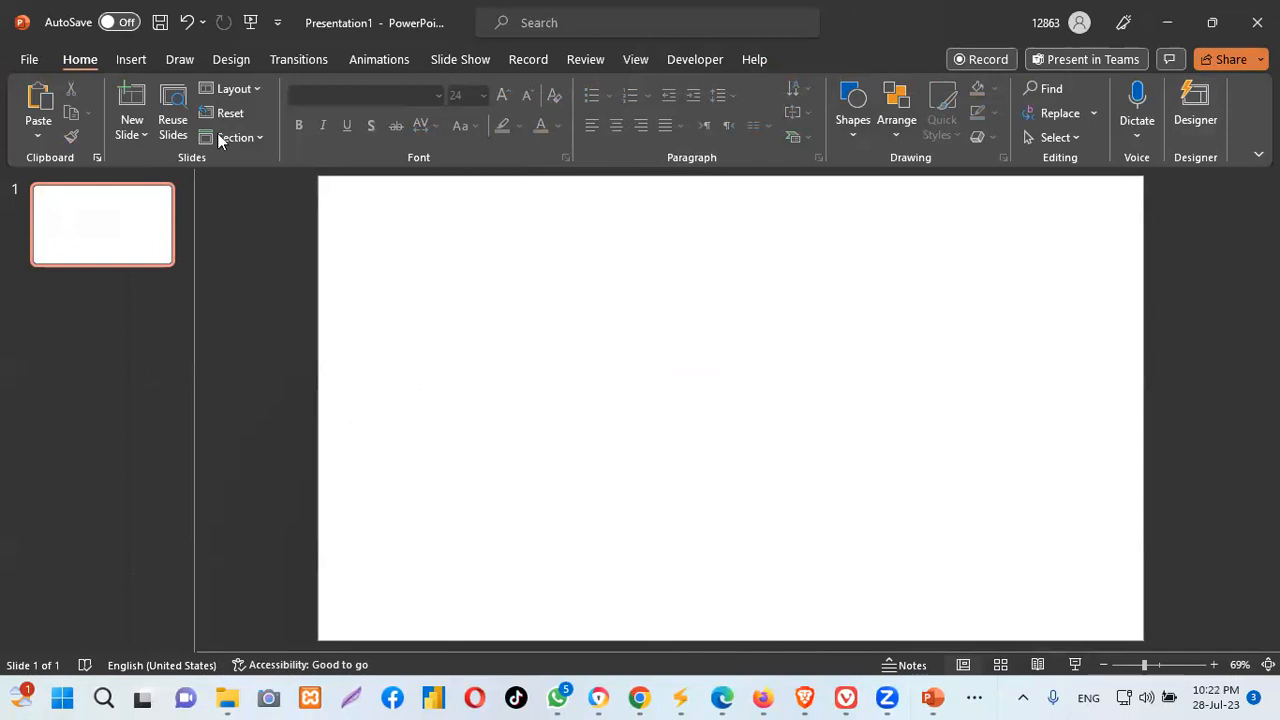
left_click(129, 60)
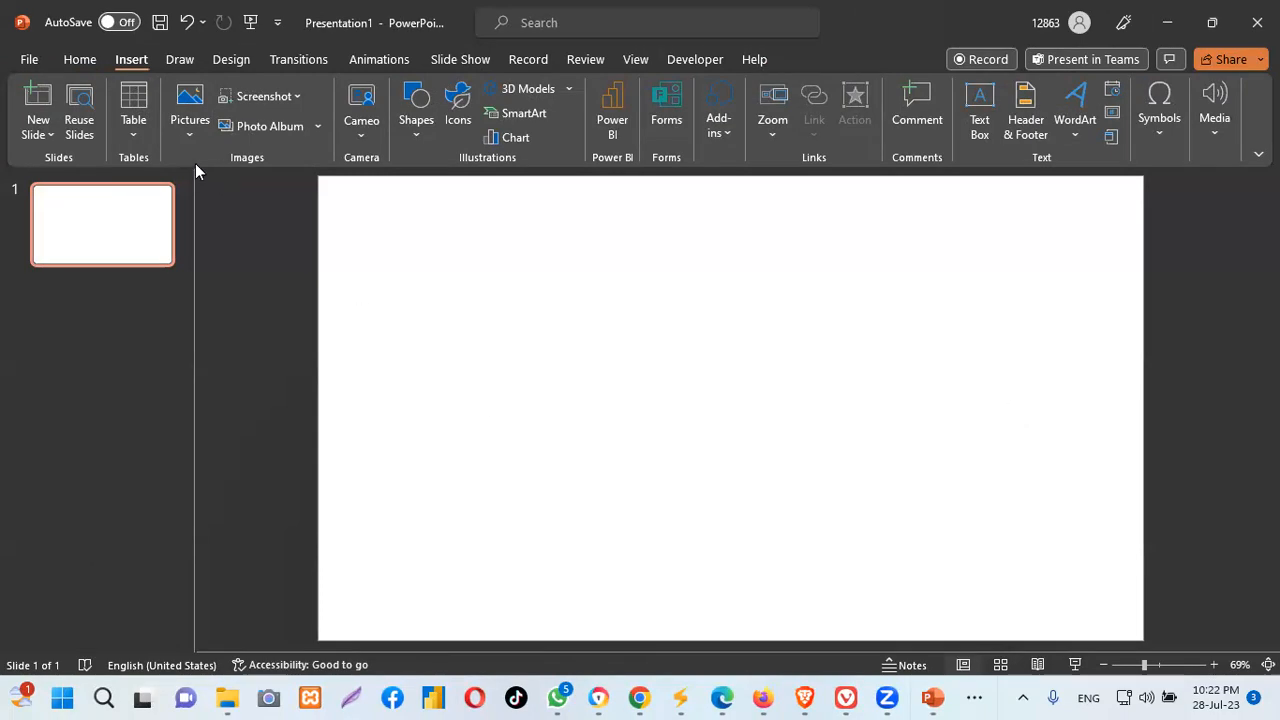
Dismiss the Insert Table grid without adding a table and minimize PowerPoint
left_click(133, 110)
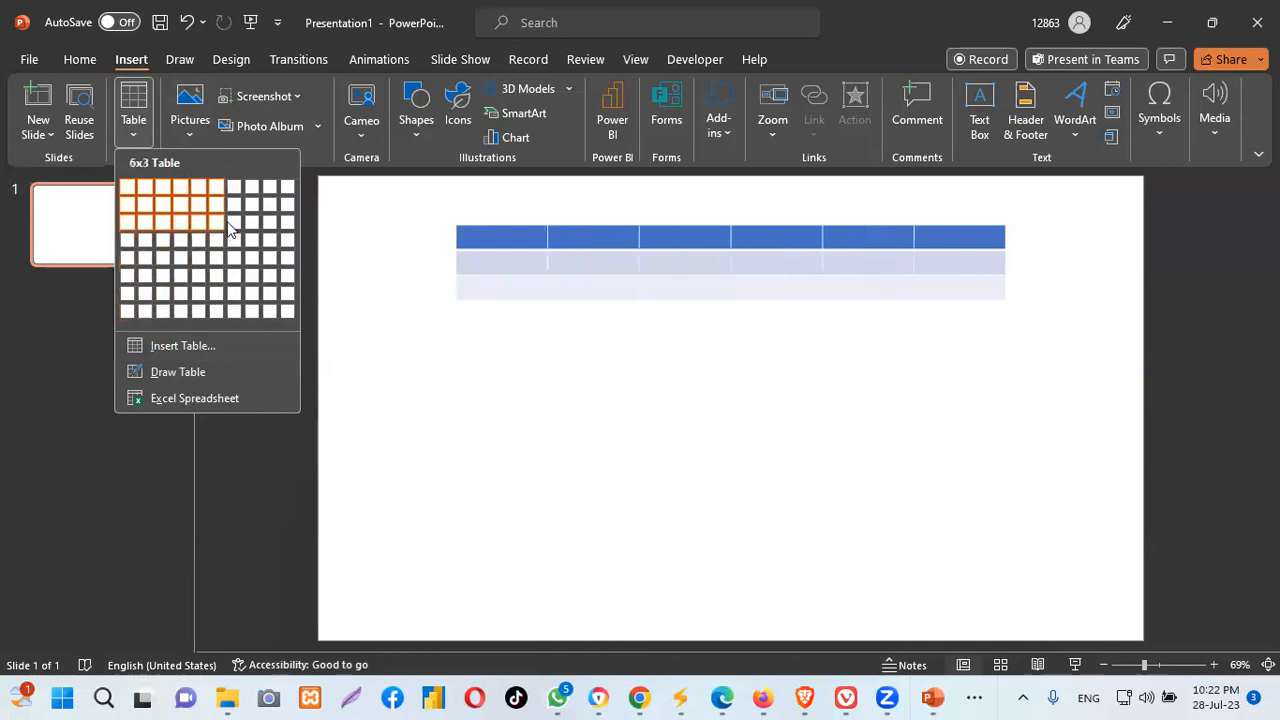
left_click(1167, 22)
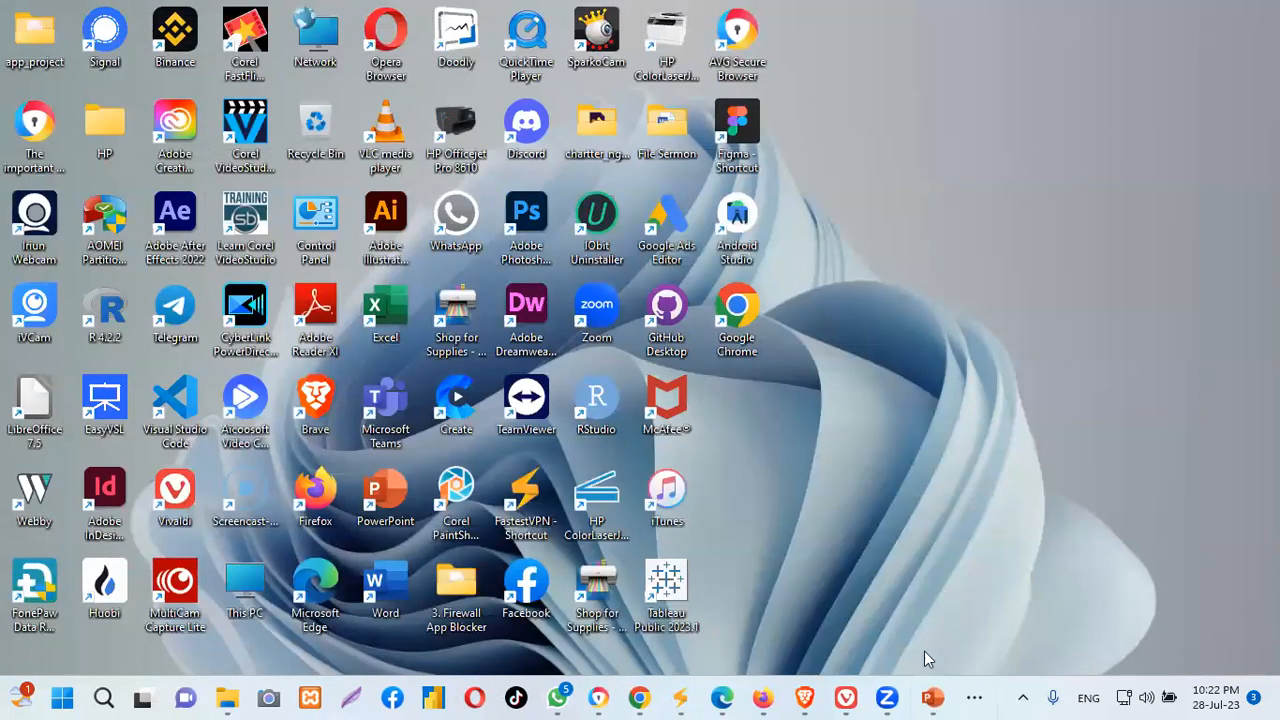
Restore Word's Document1 from the taskbar's hidden running apps
left_click(794, 692)
left_click(975, 697)
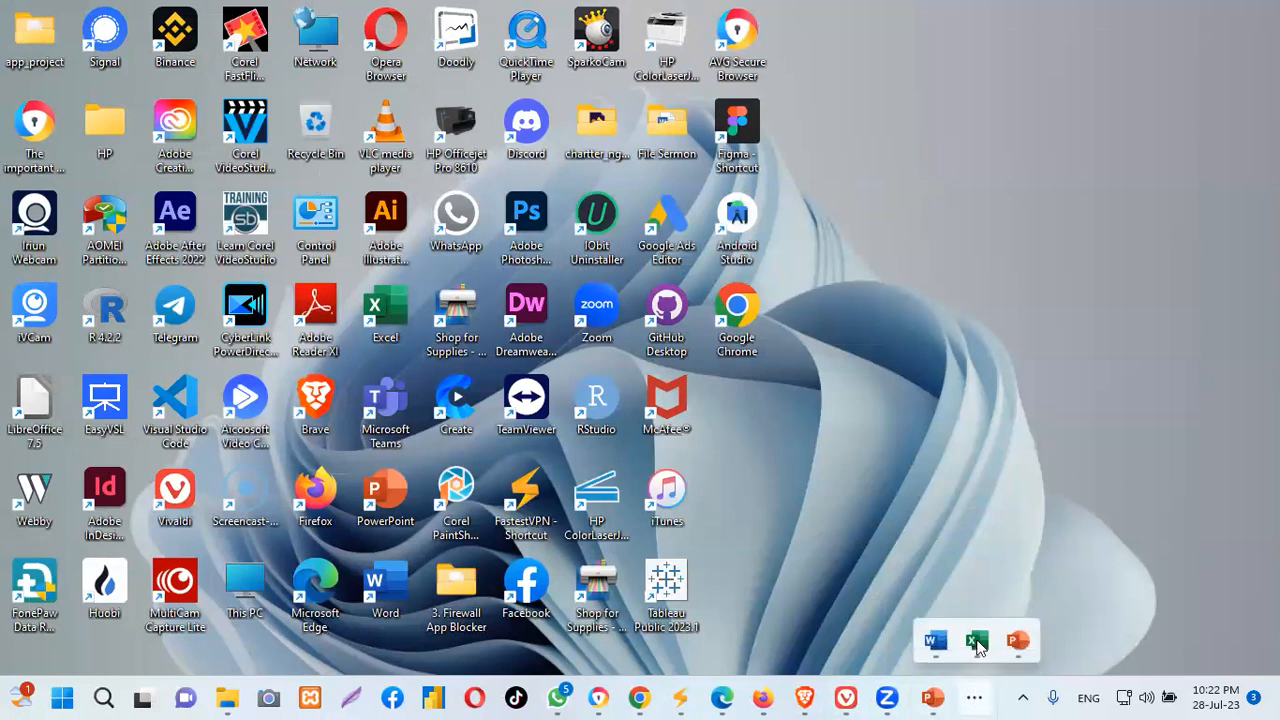
left_click(936, 641)
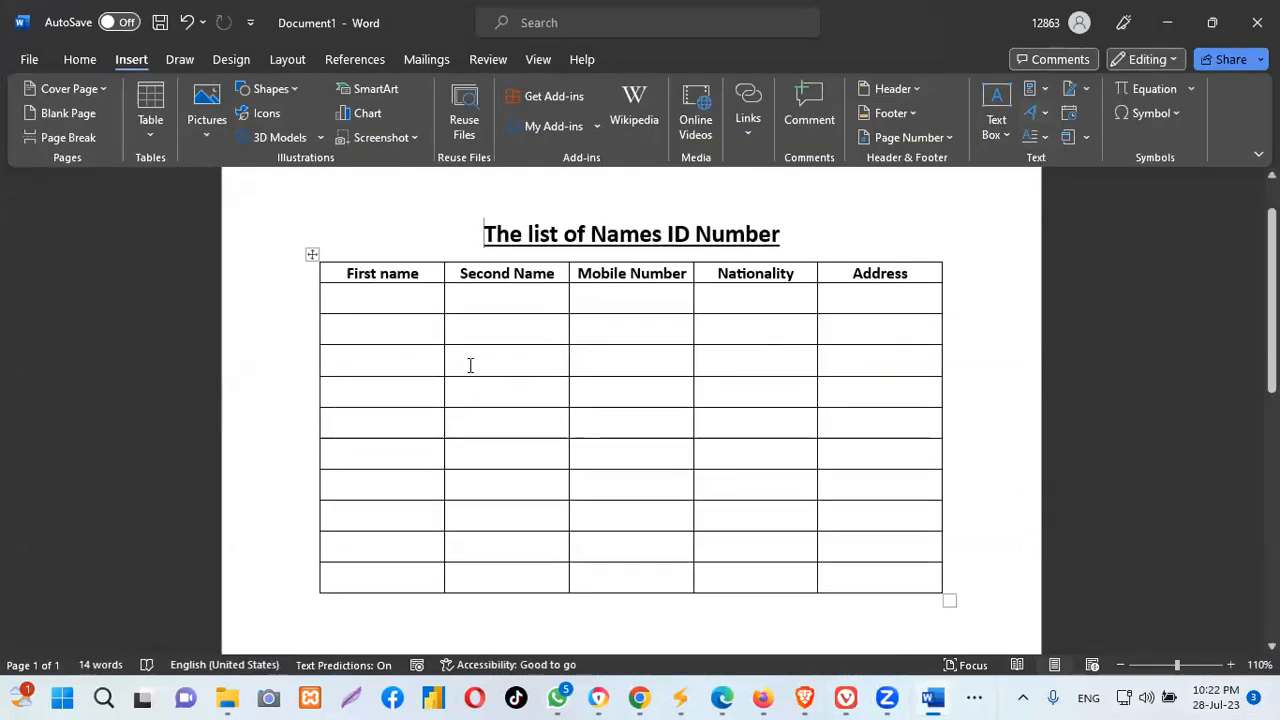
Select the table's header row and show the Home tab's Text Highlight Color choices
left_click(298, 259)
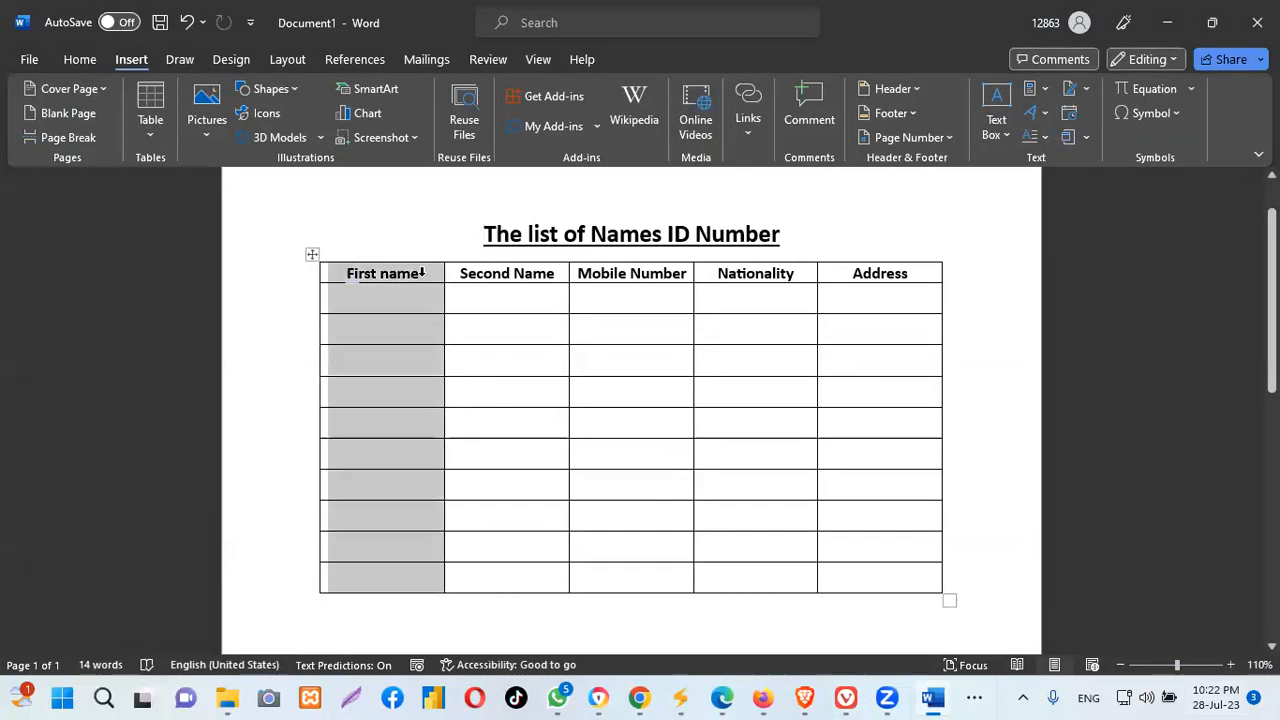
left_click(477, 273)
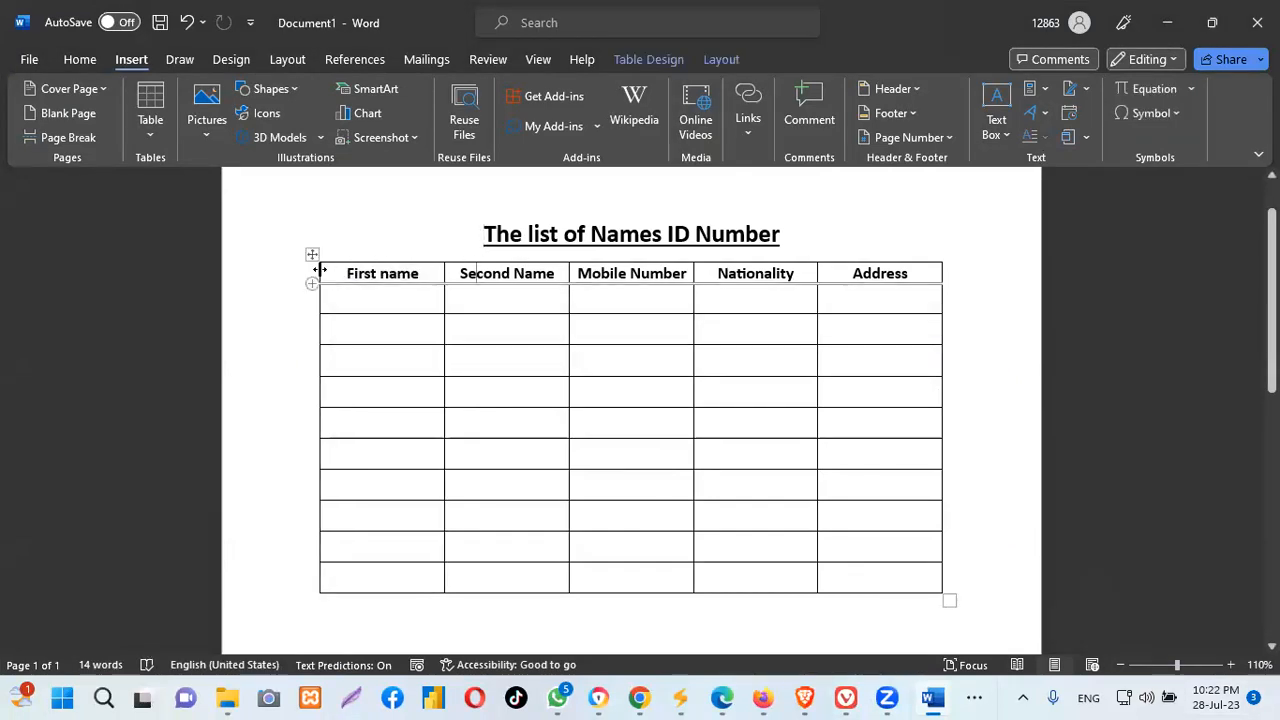
left_click_drag(291, 270, 460, 273)
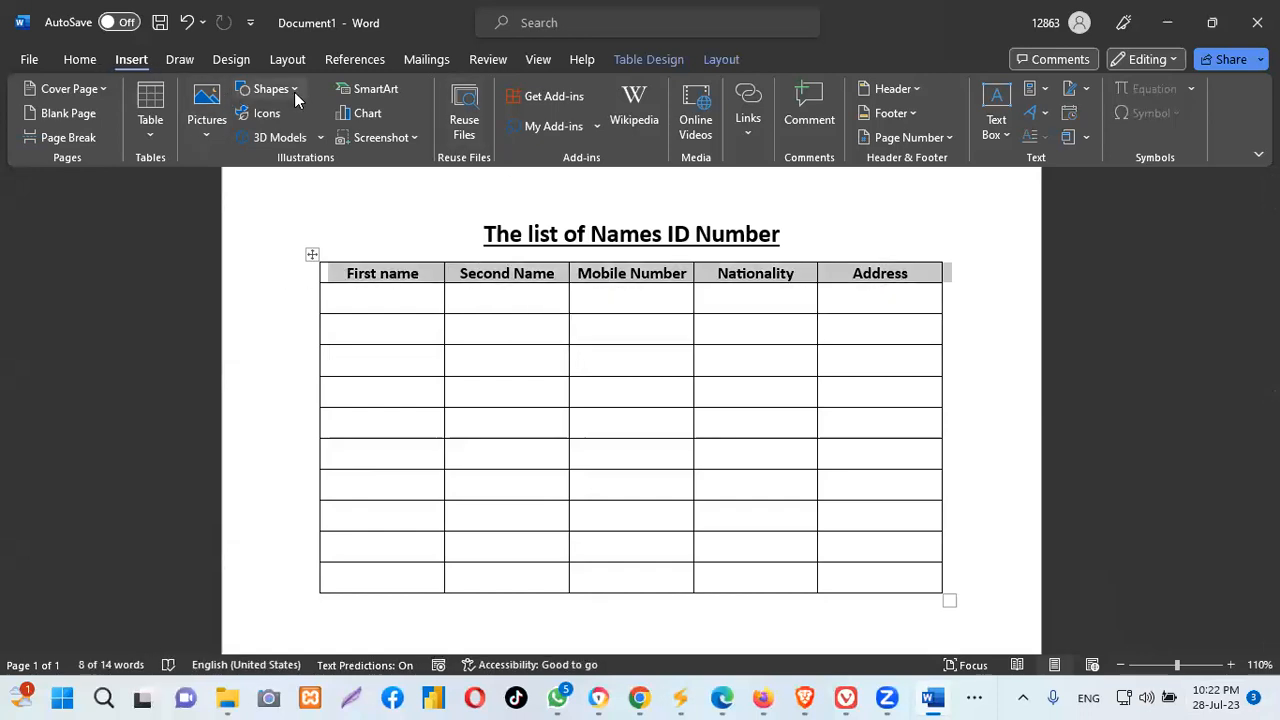
left_click(84, 60)
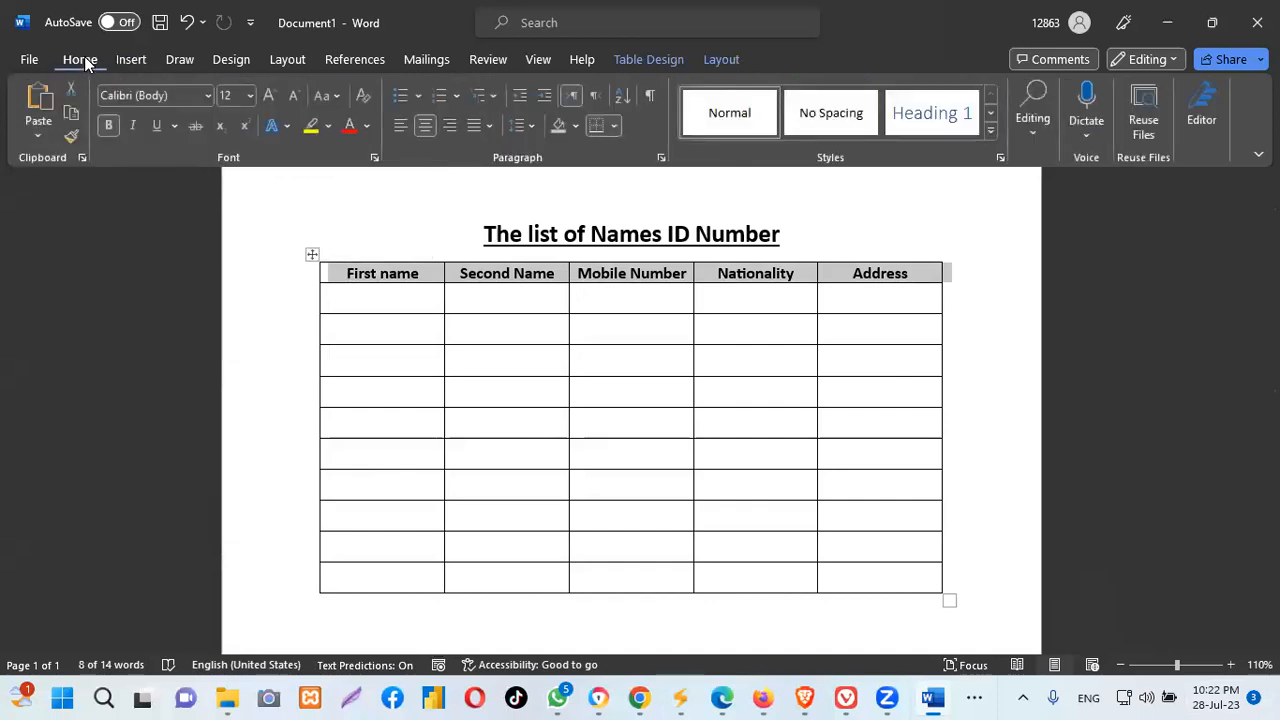
left_click(330, 126)
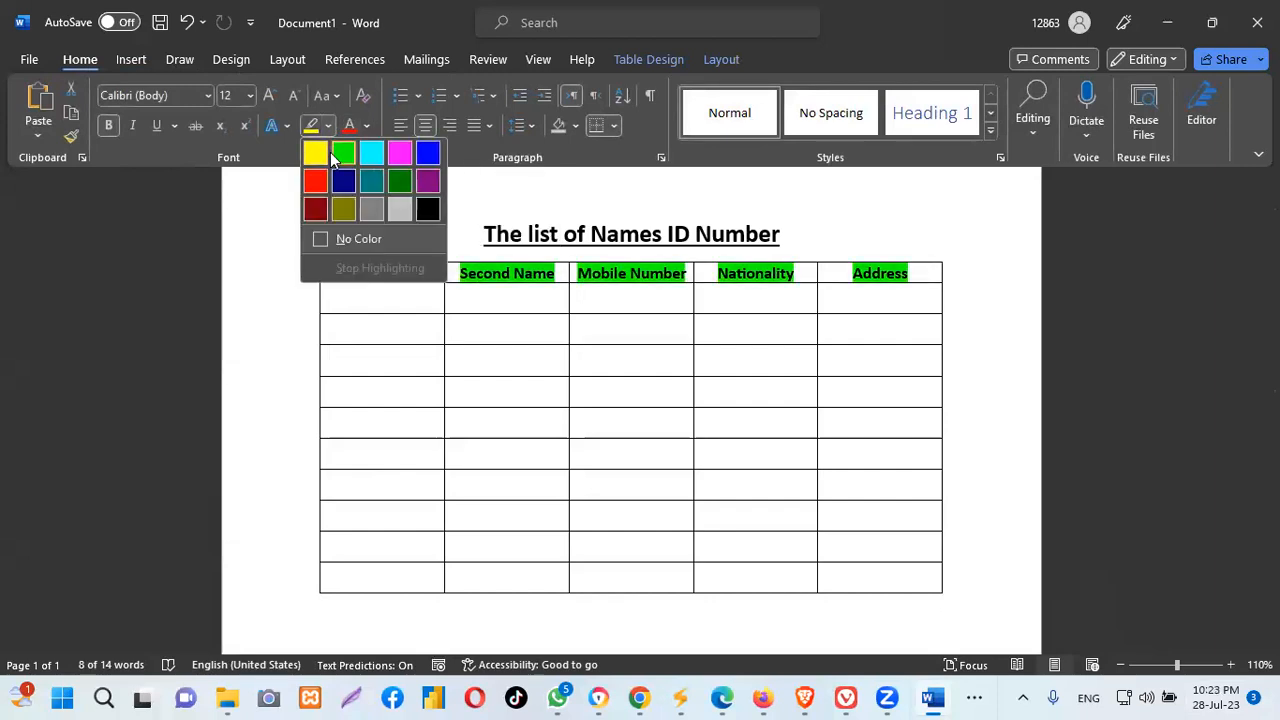
left_click(365, 124)
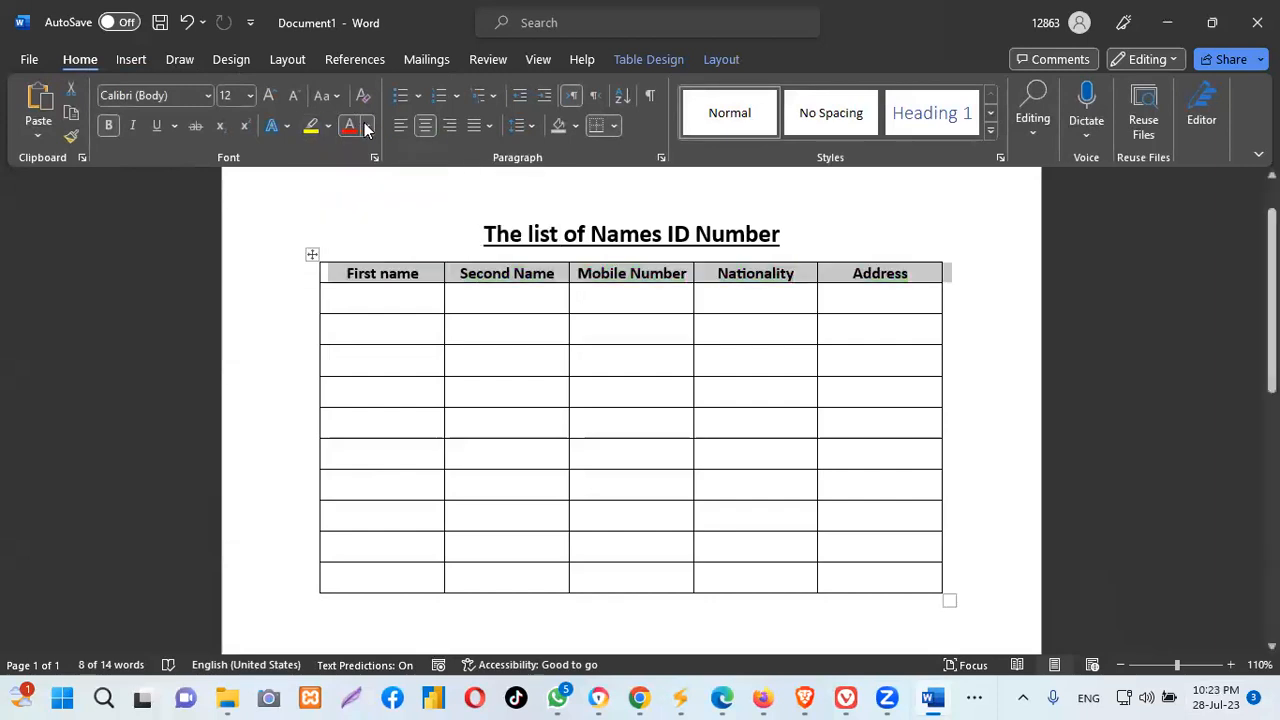
left_click(365, 124)
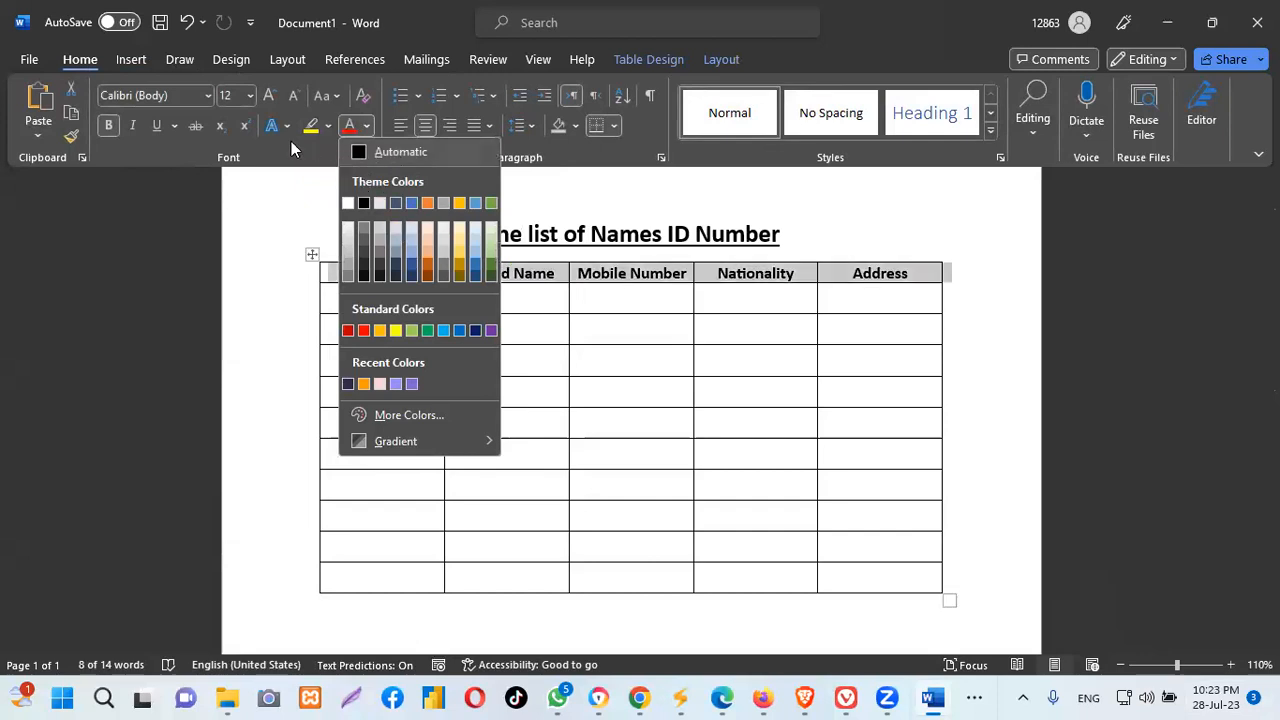
left_click(284, 194)
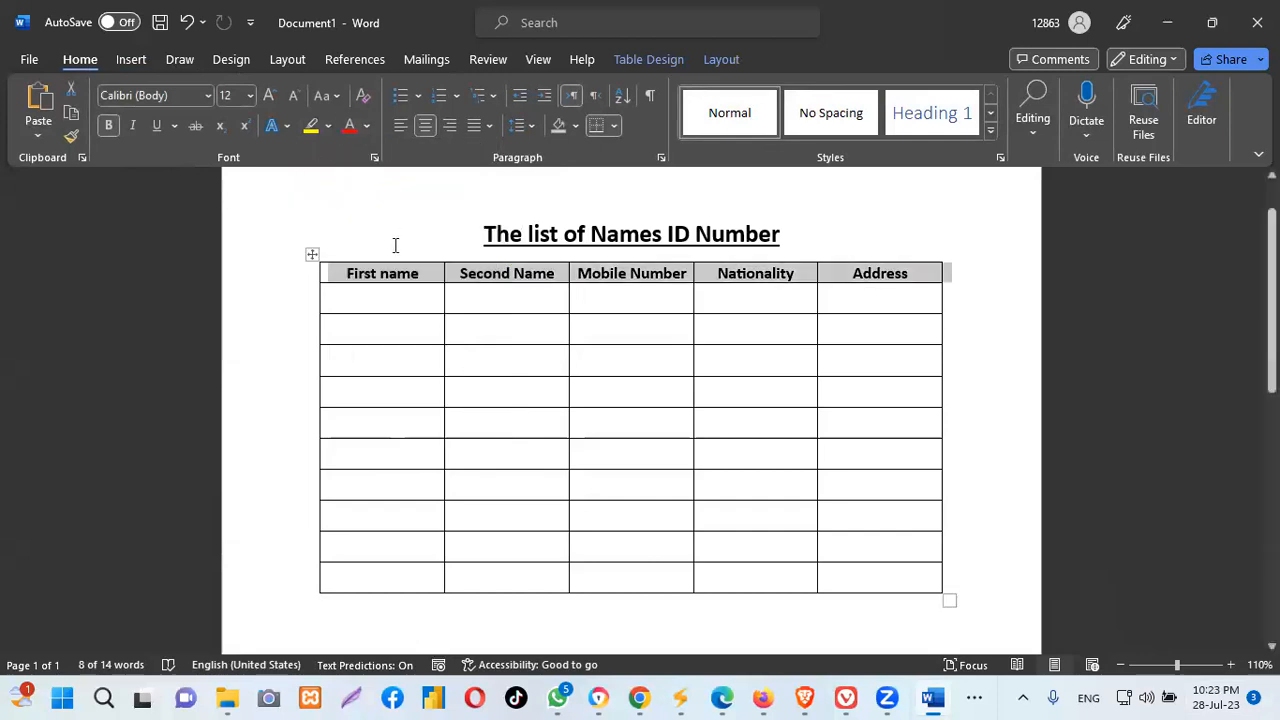
left_click(281, 281)
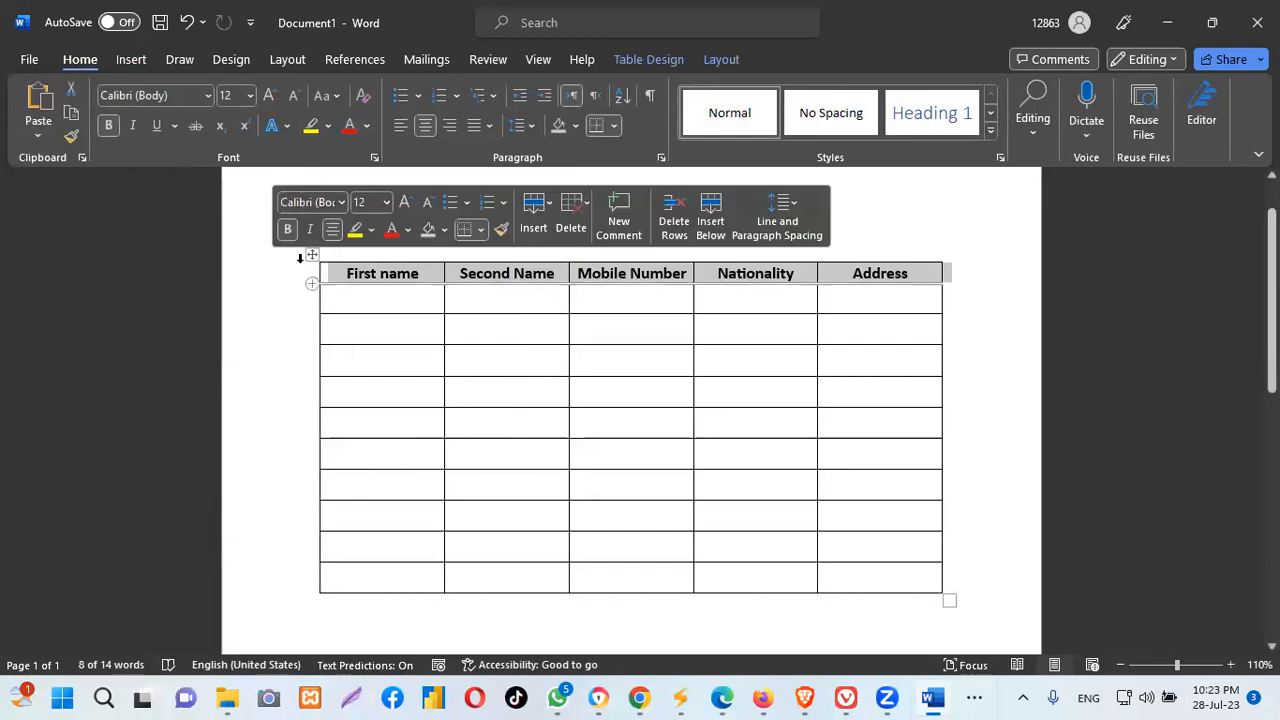
left_click(954, 278)
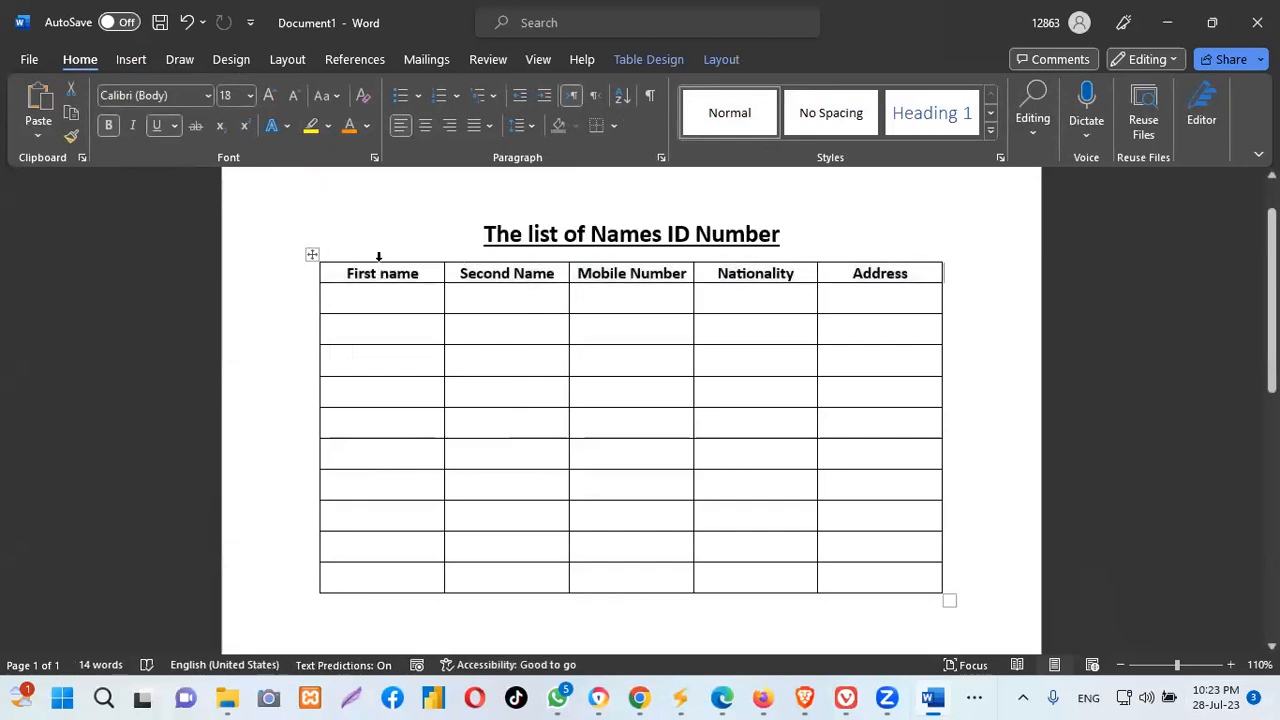
left_click(312, 254)
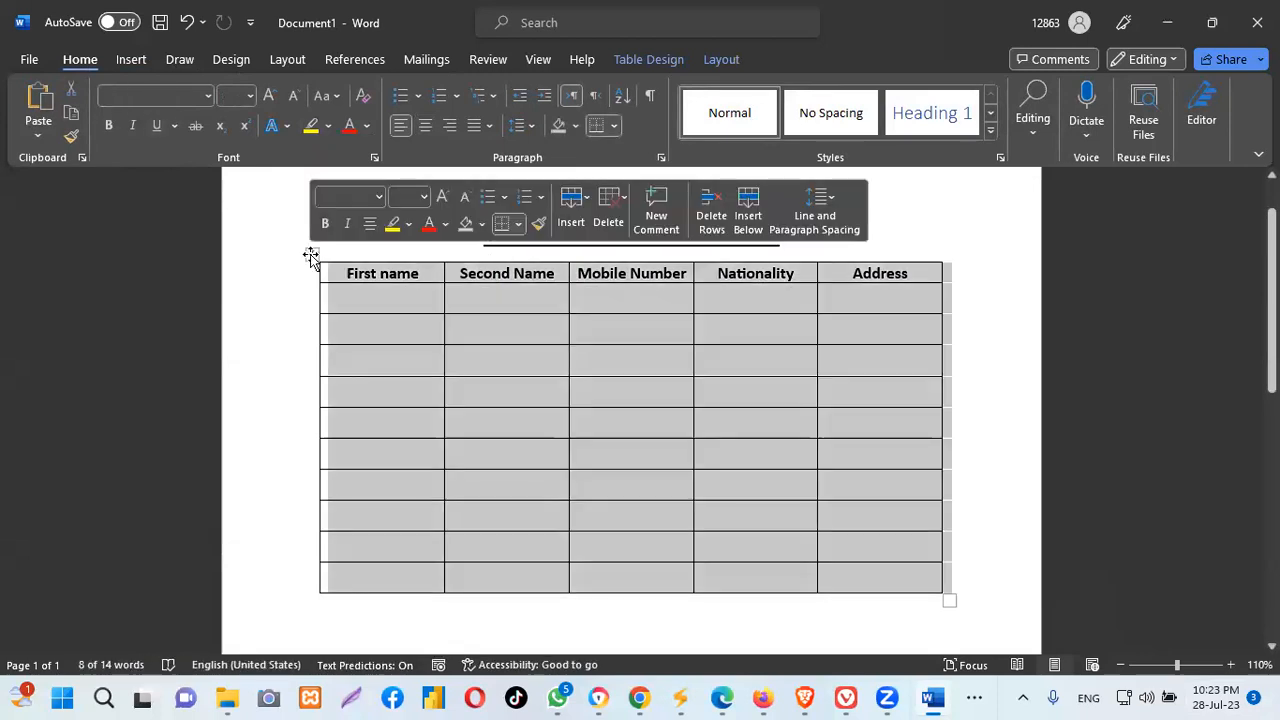
left_click(354, 276)
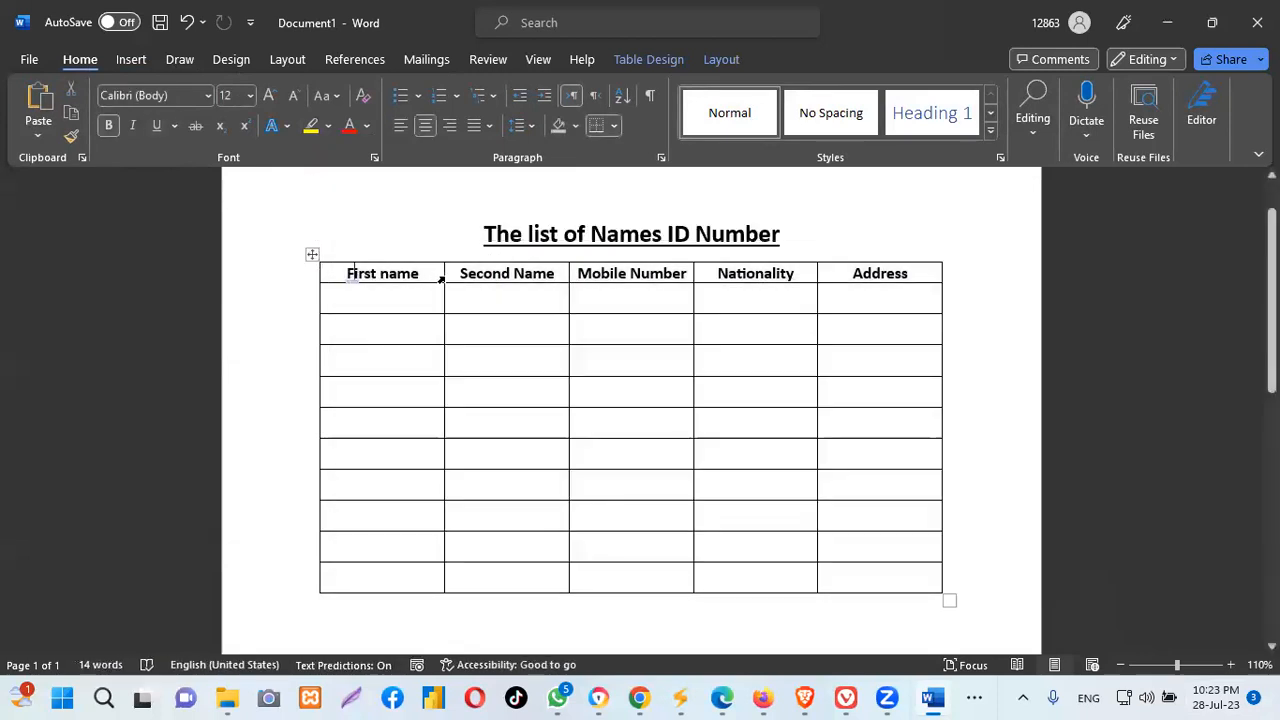
left_click(879, 261)
left_click(929, 224)
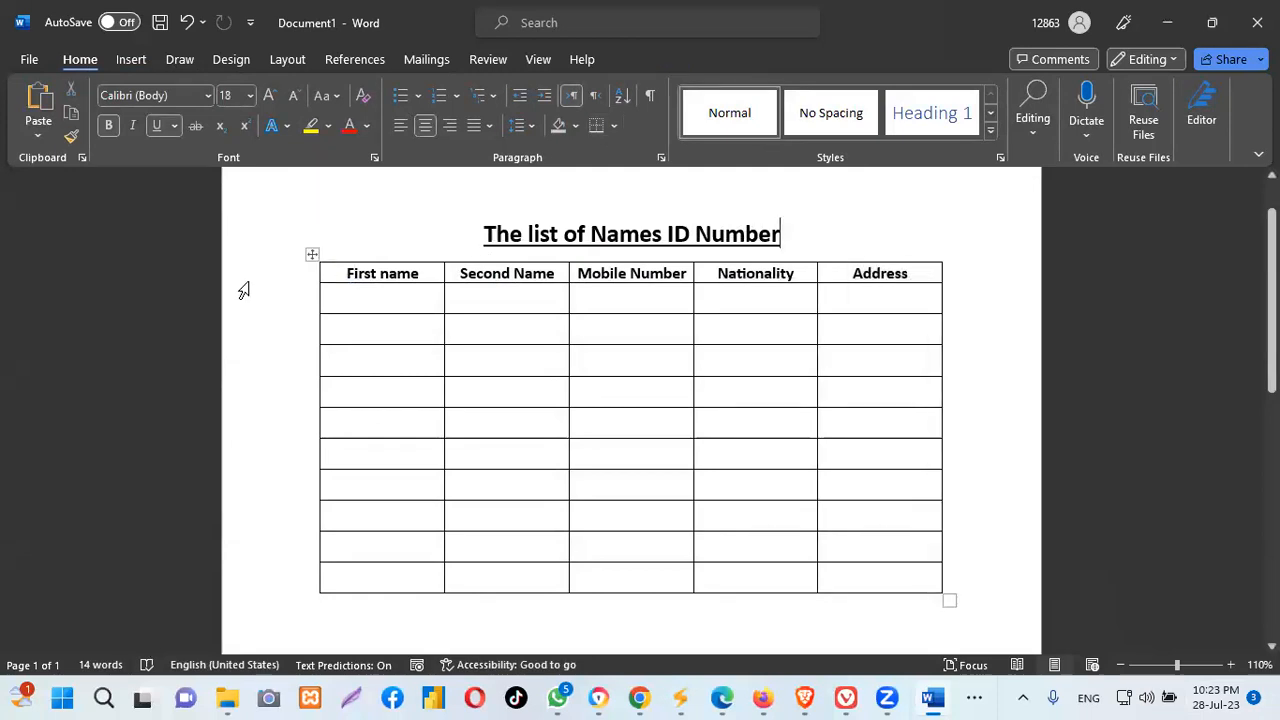
left_click(335, 263)
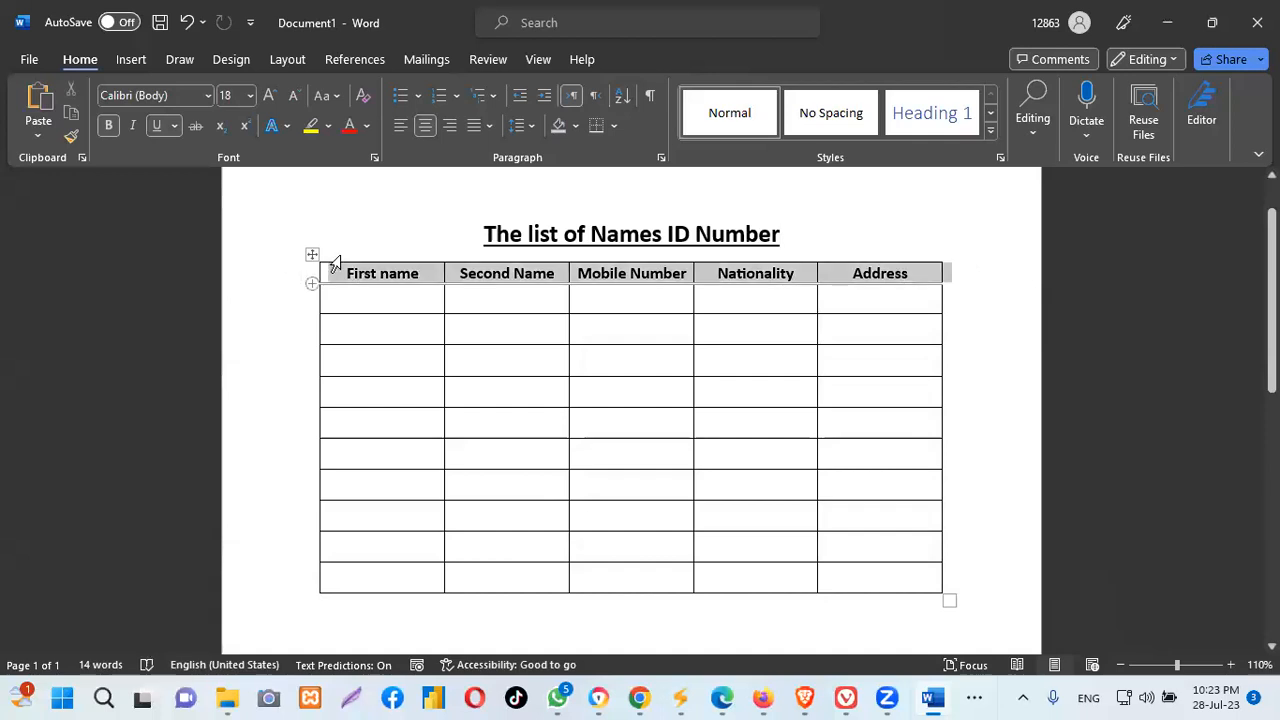
left_click(335, 262)
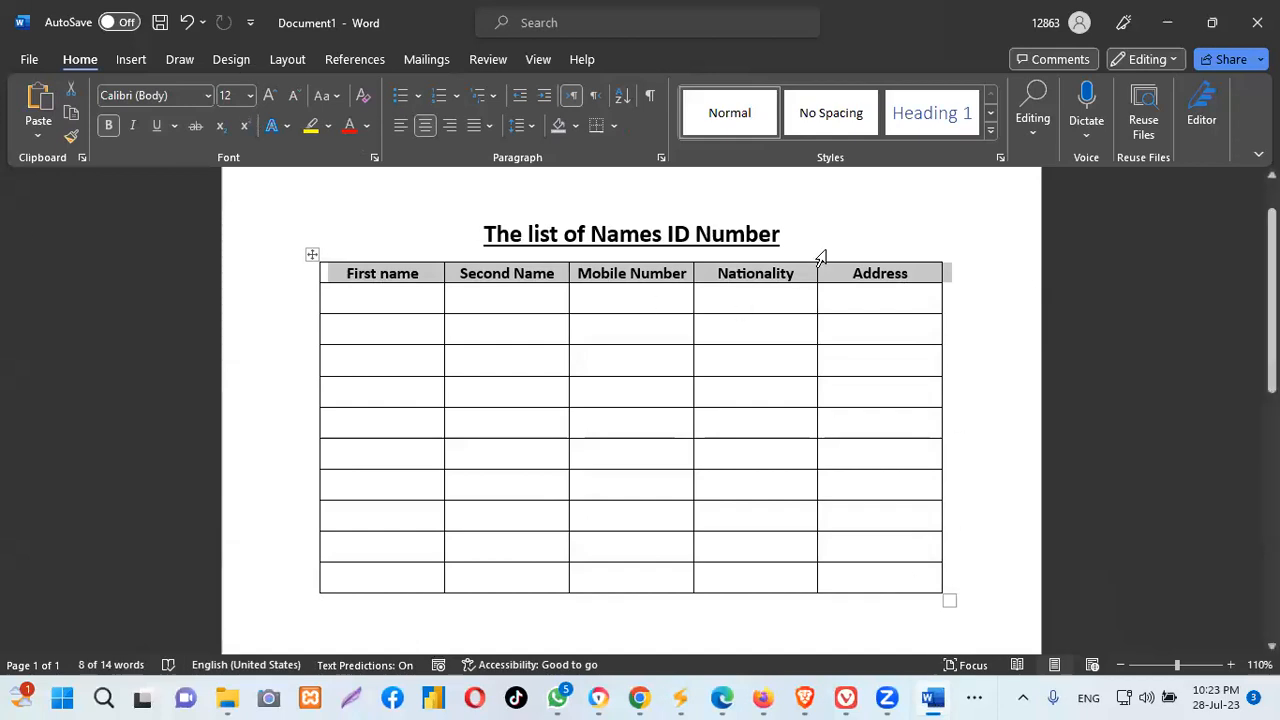
left_click(803, 698)
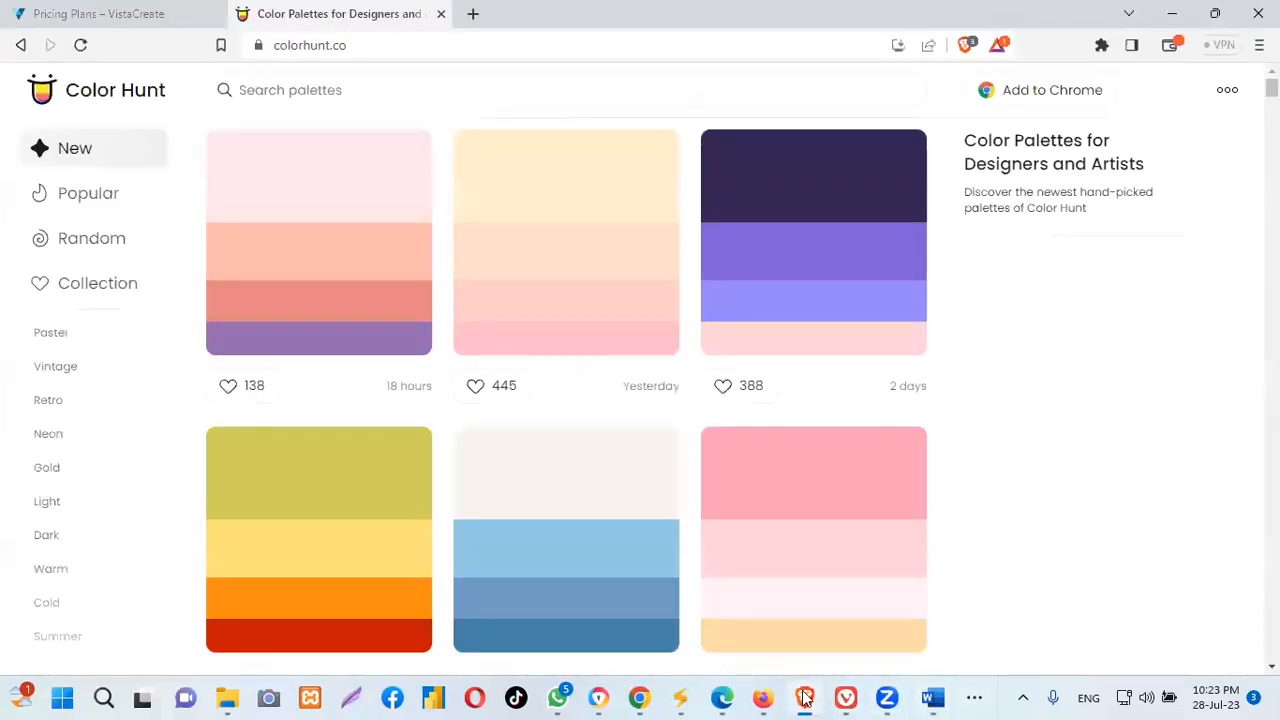
left_click(806, 698)
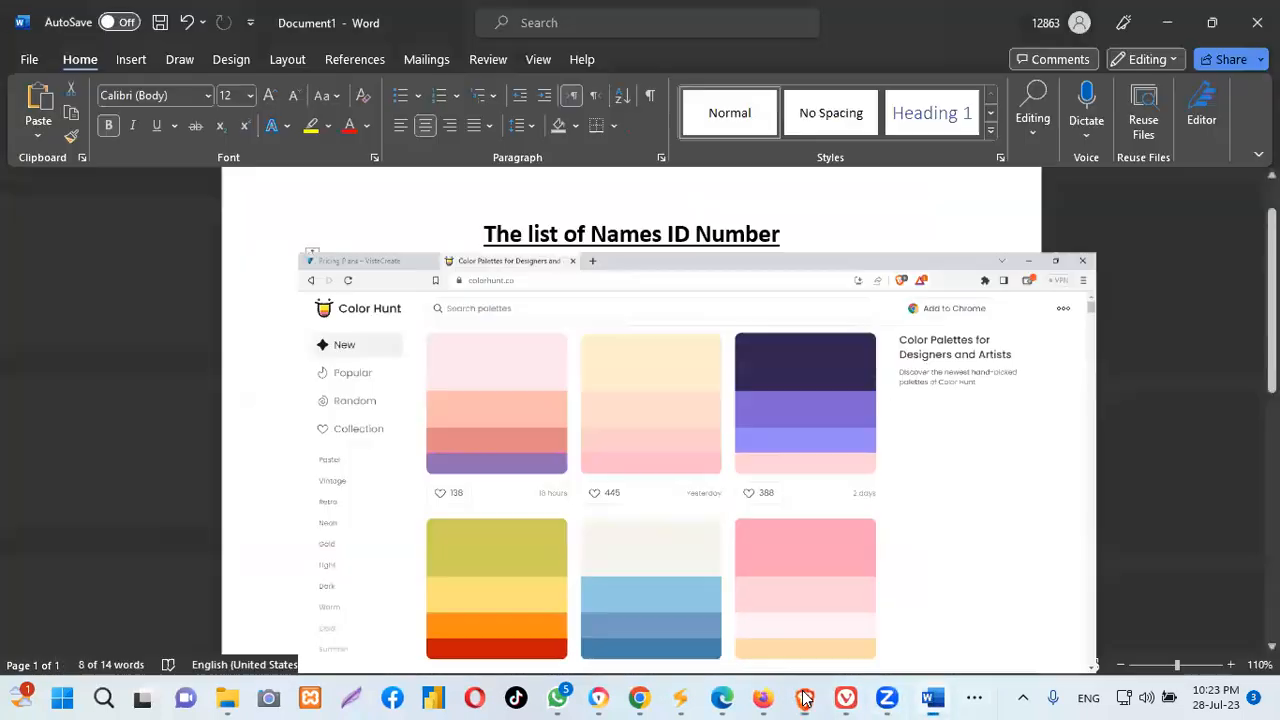
left_click(932, 697)
left_click(932, 697)
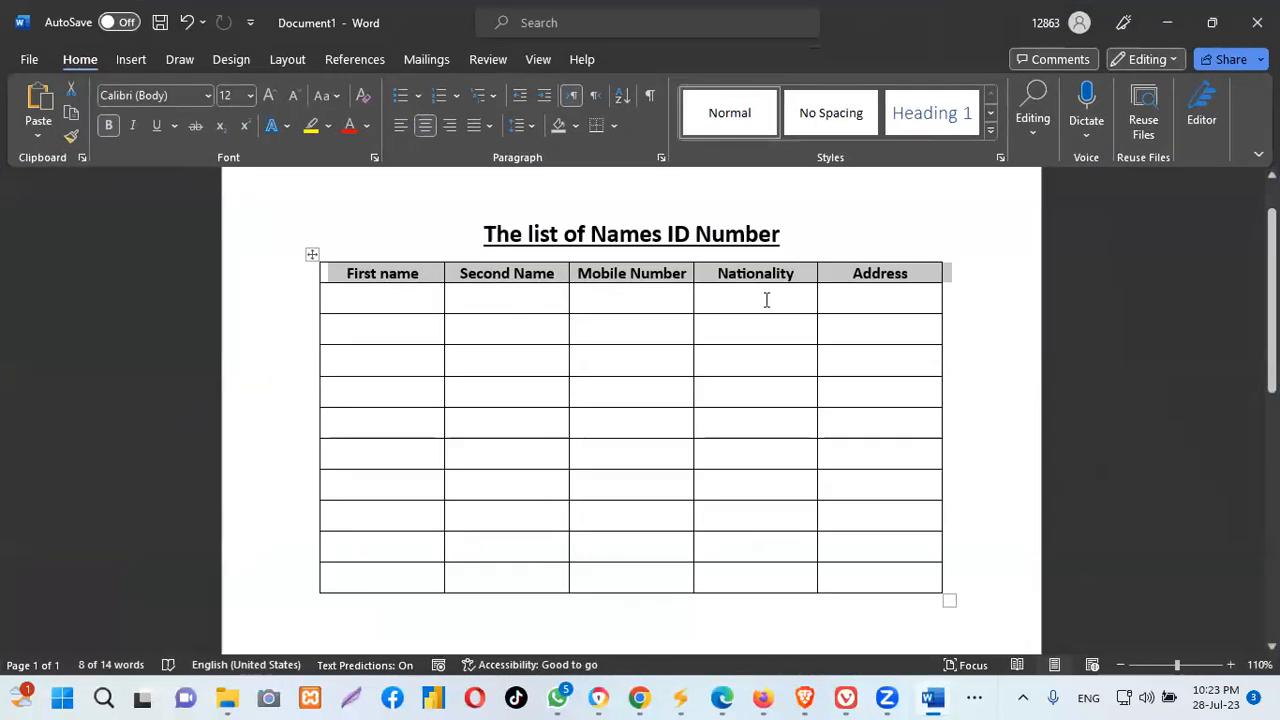
left_click(766, 300)
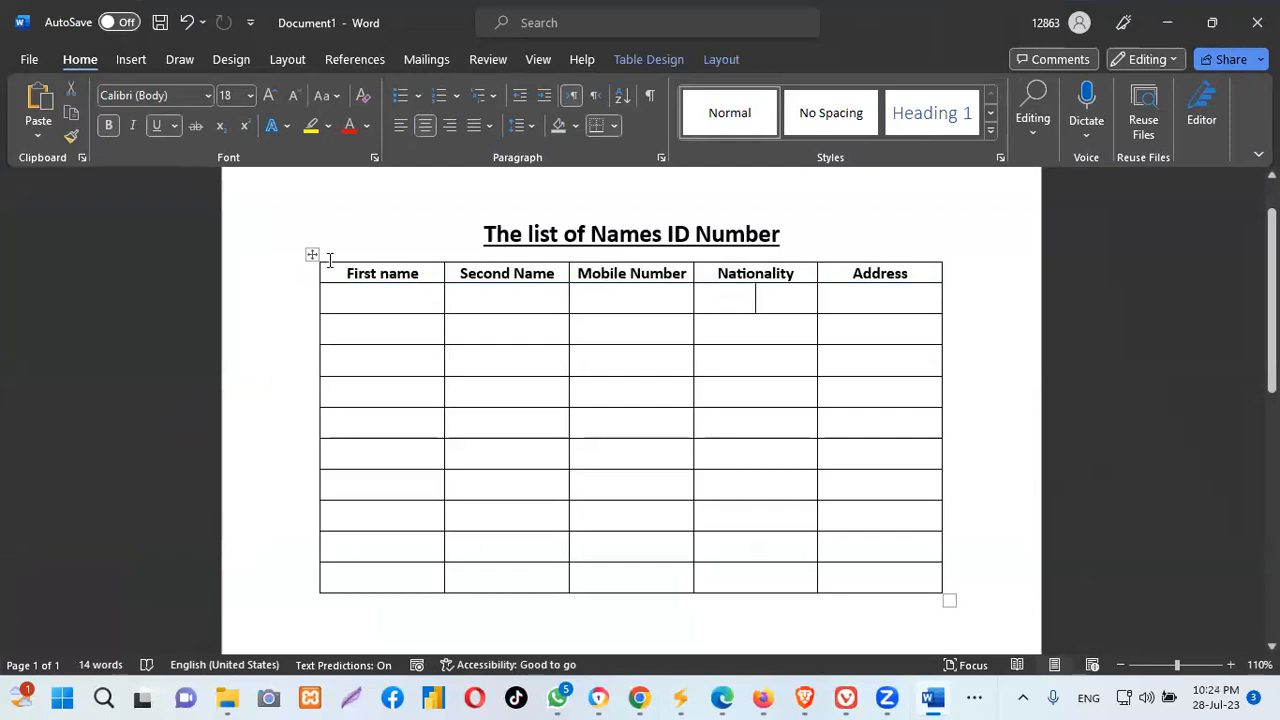
left_click(300, 273)
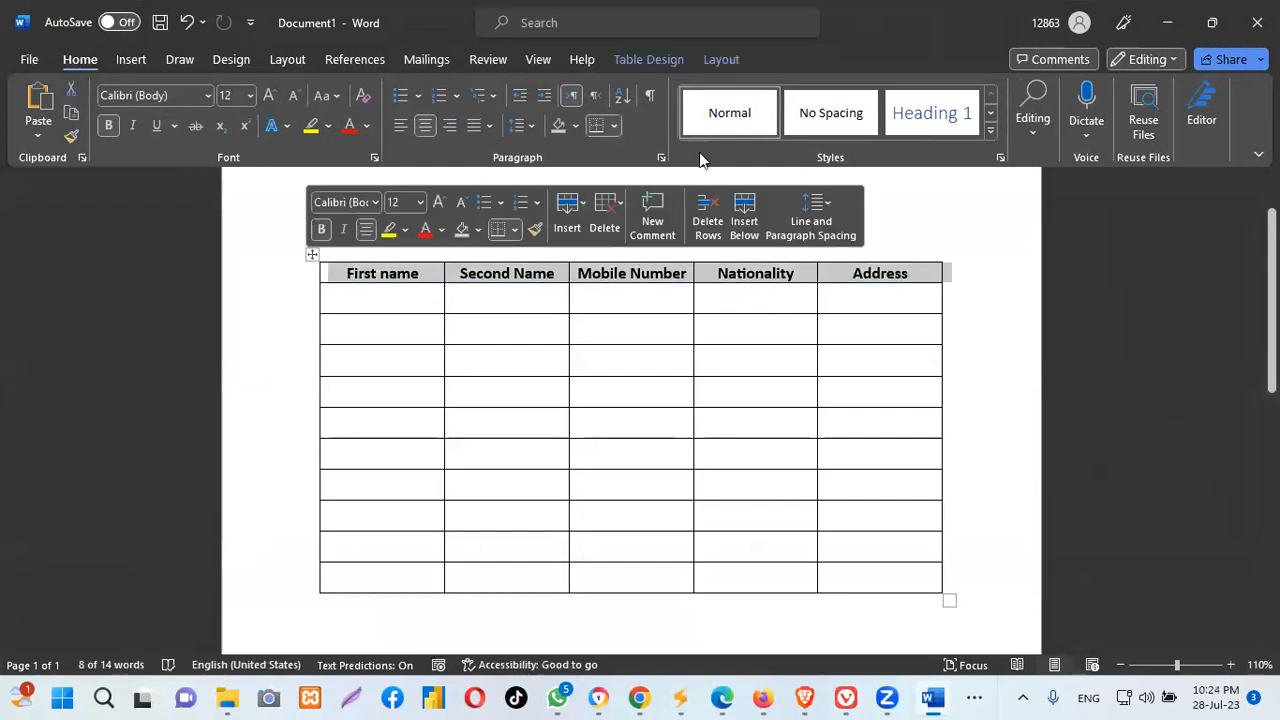
left_click(615, 127)
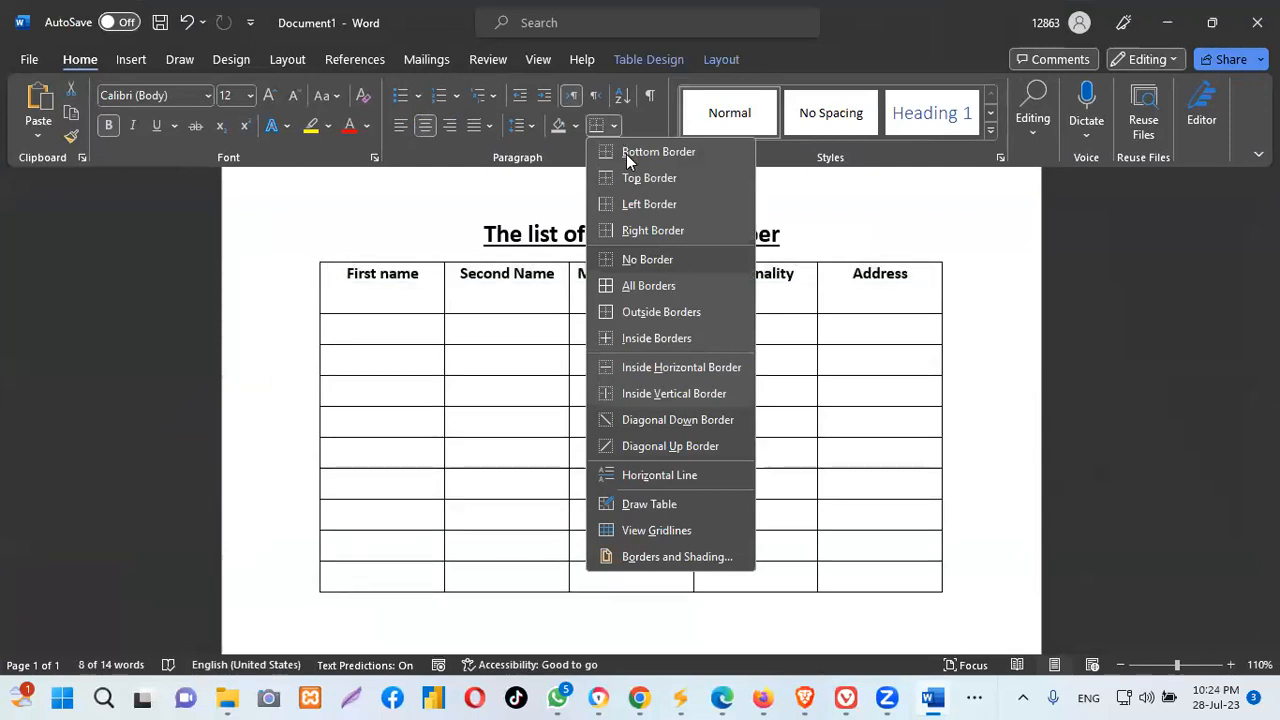
left_click(600, 128)
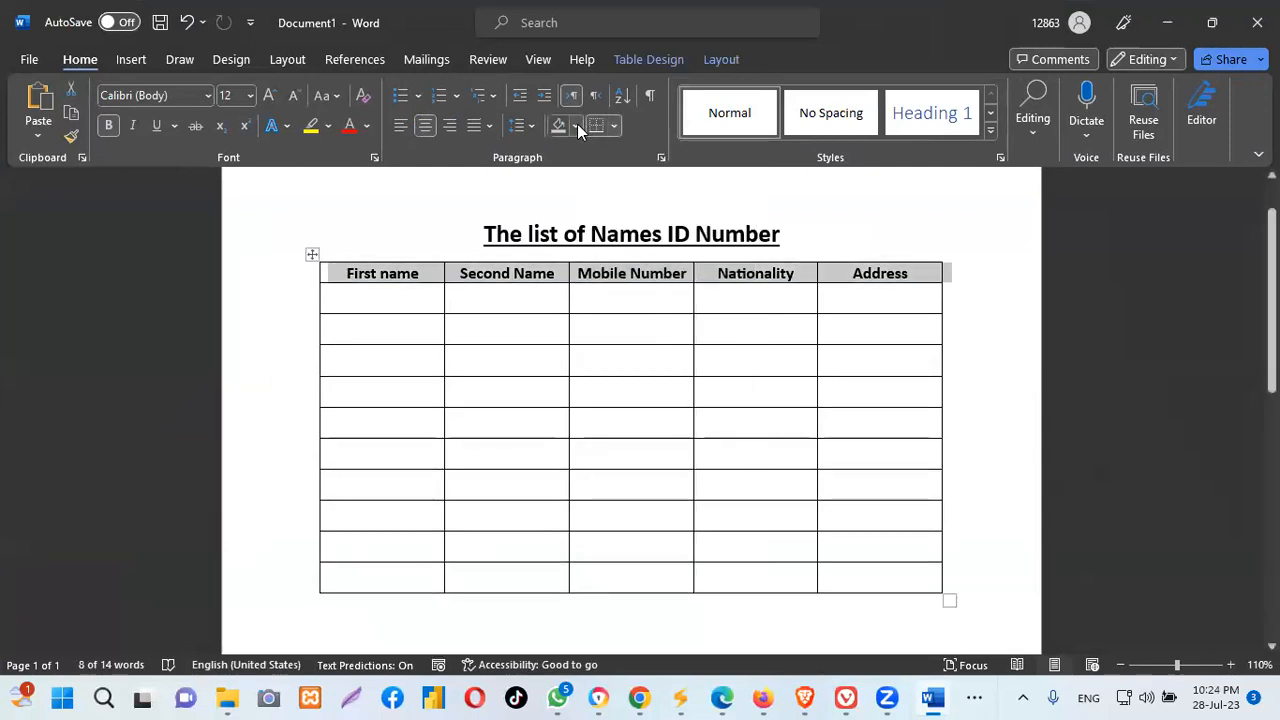
Apply a gold shading to the header row, review it, then reselect the header row
left_click(577, 124)
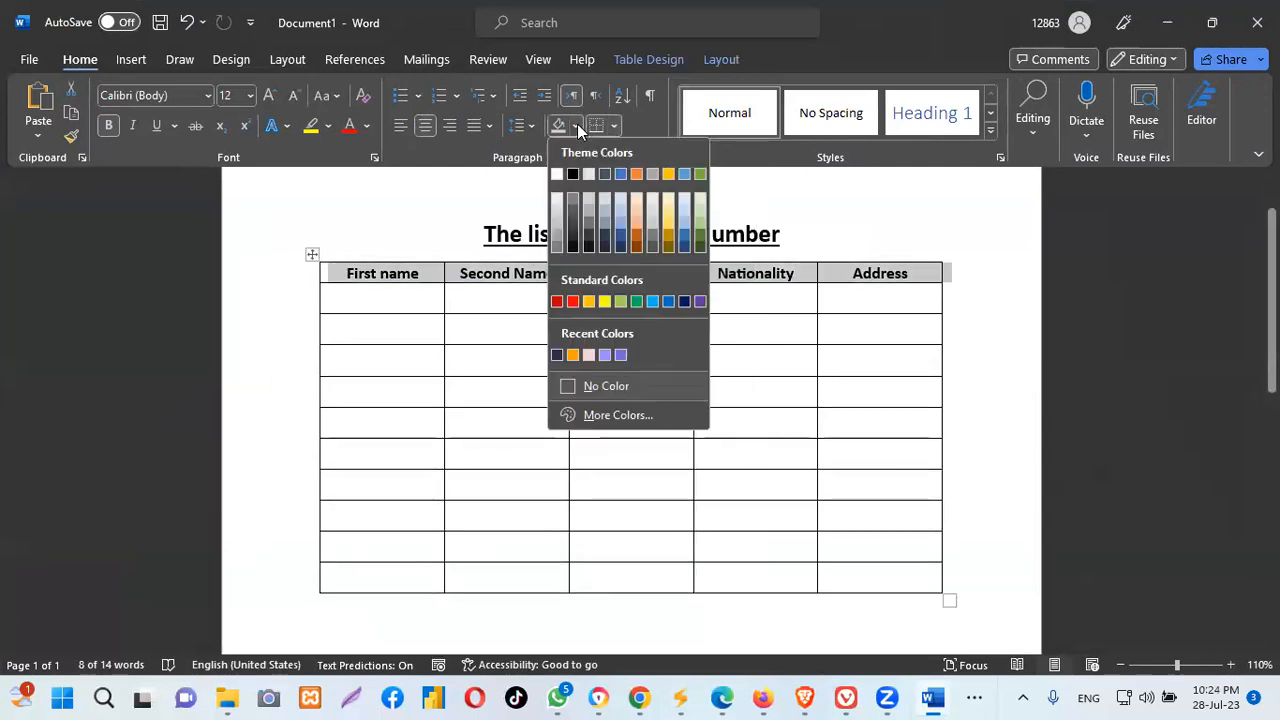
left_click(668, 237)
left_click(978, 223)
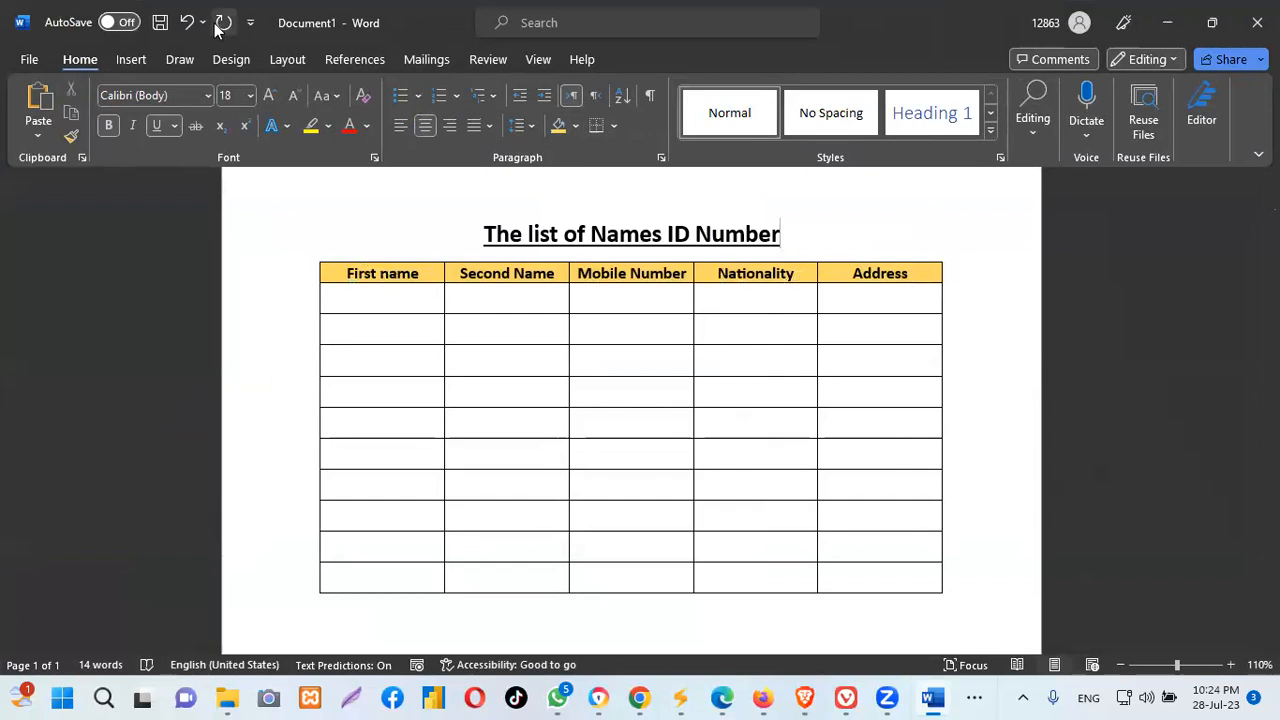
left_click(232, 276)
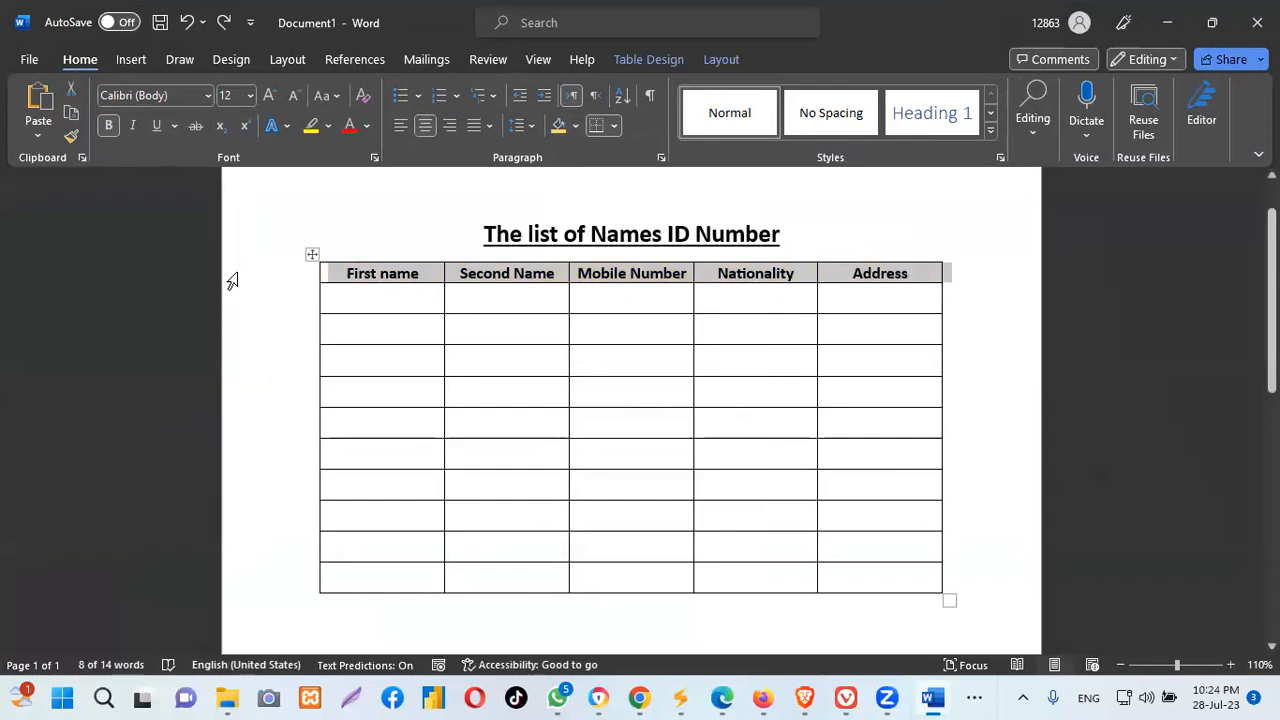
Select all five header cells and shade them Gold, Accent 4, Lighter 60%
left_click(437, 260)
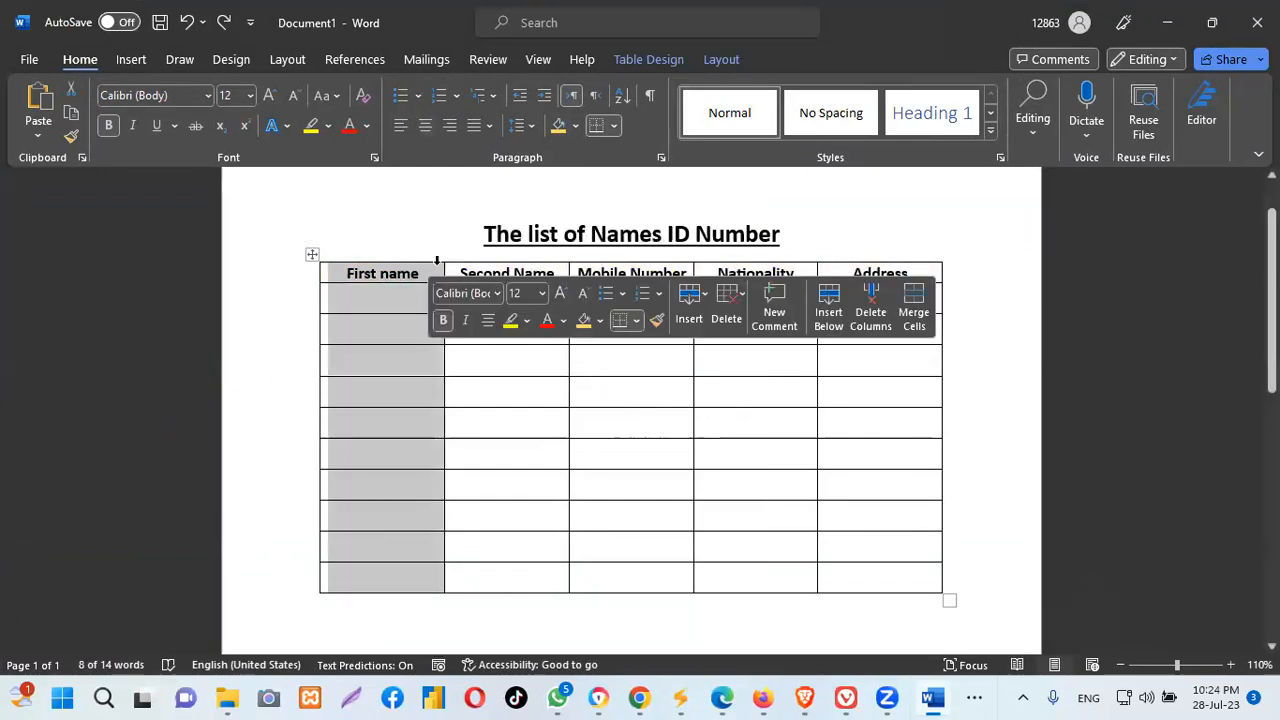
left_click(957, 232)
left_click_drag(382, 273, 946, 272)
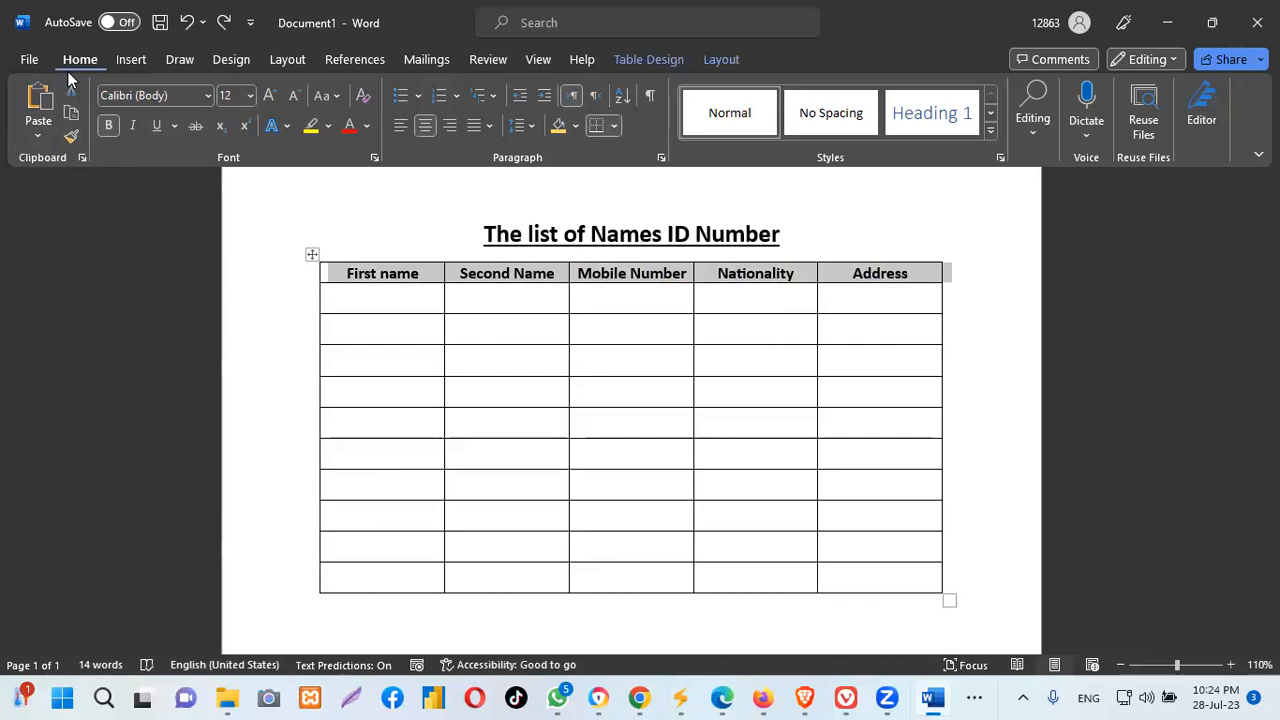
left_click(575, 127)
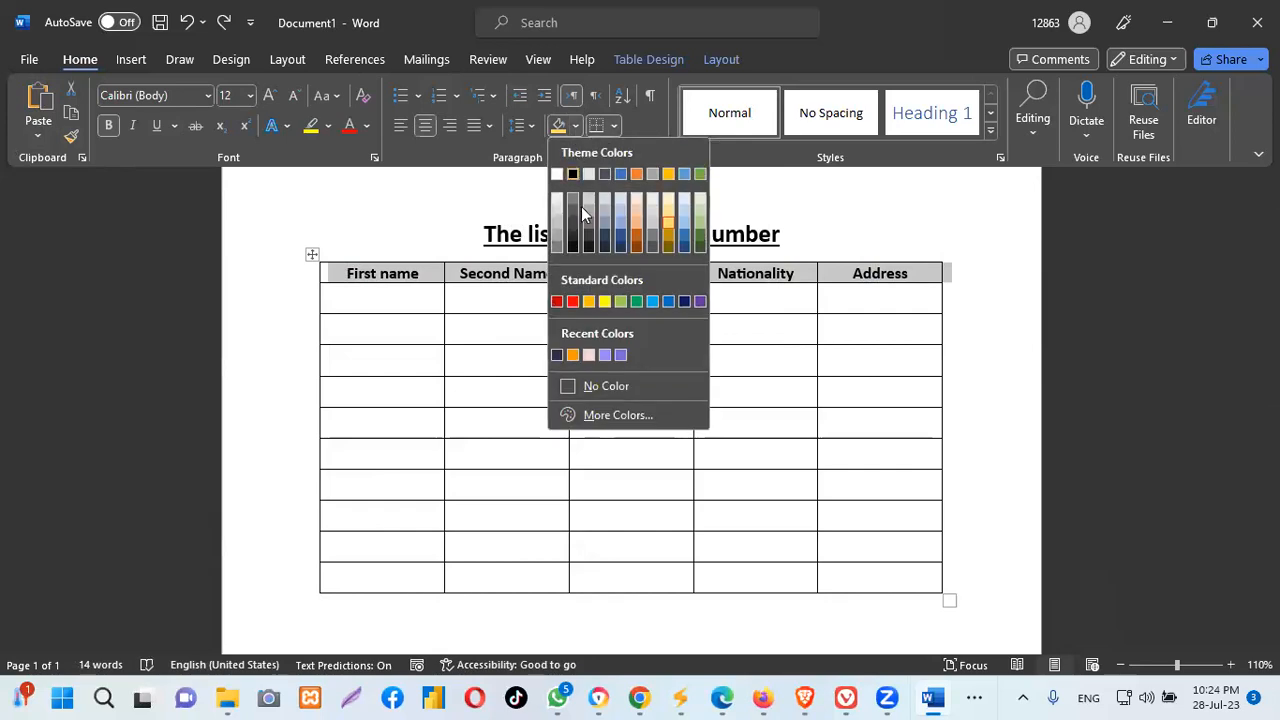
left_click(671, 210)
left_click(972, 253)
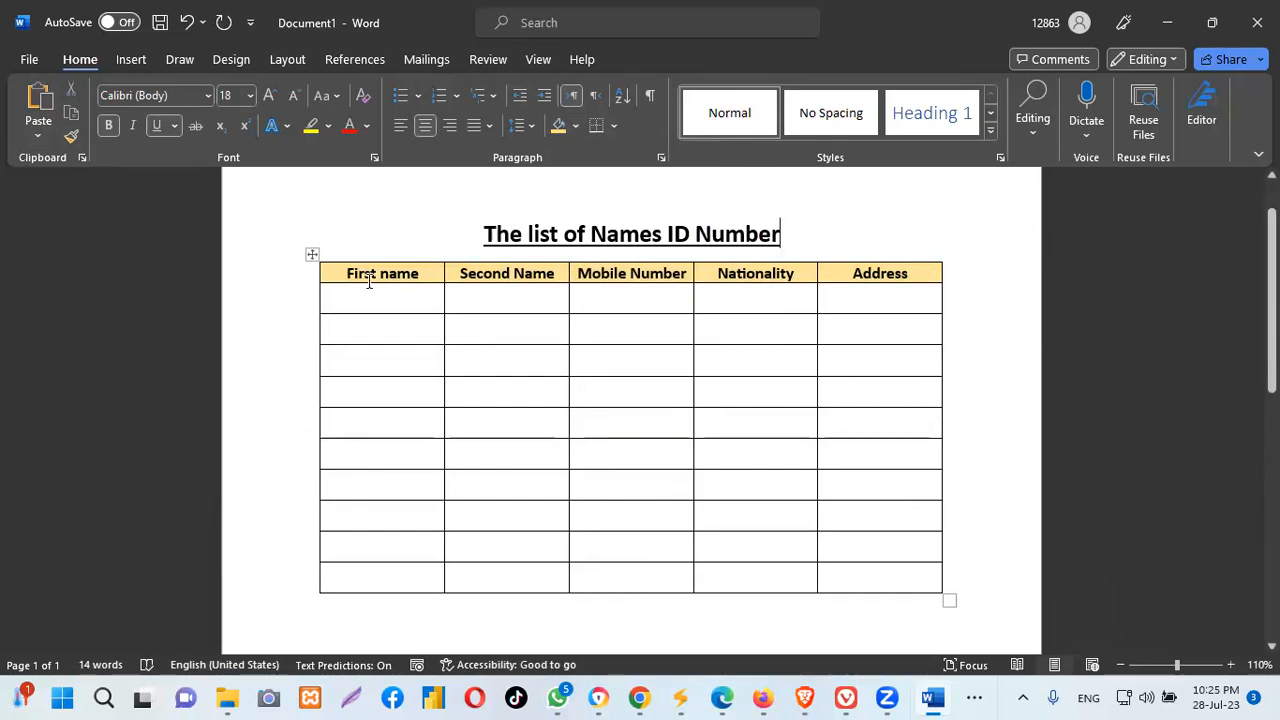
Select the table's fifth row and fill it with a dark gold shading
mouse_move(314, 410)
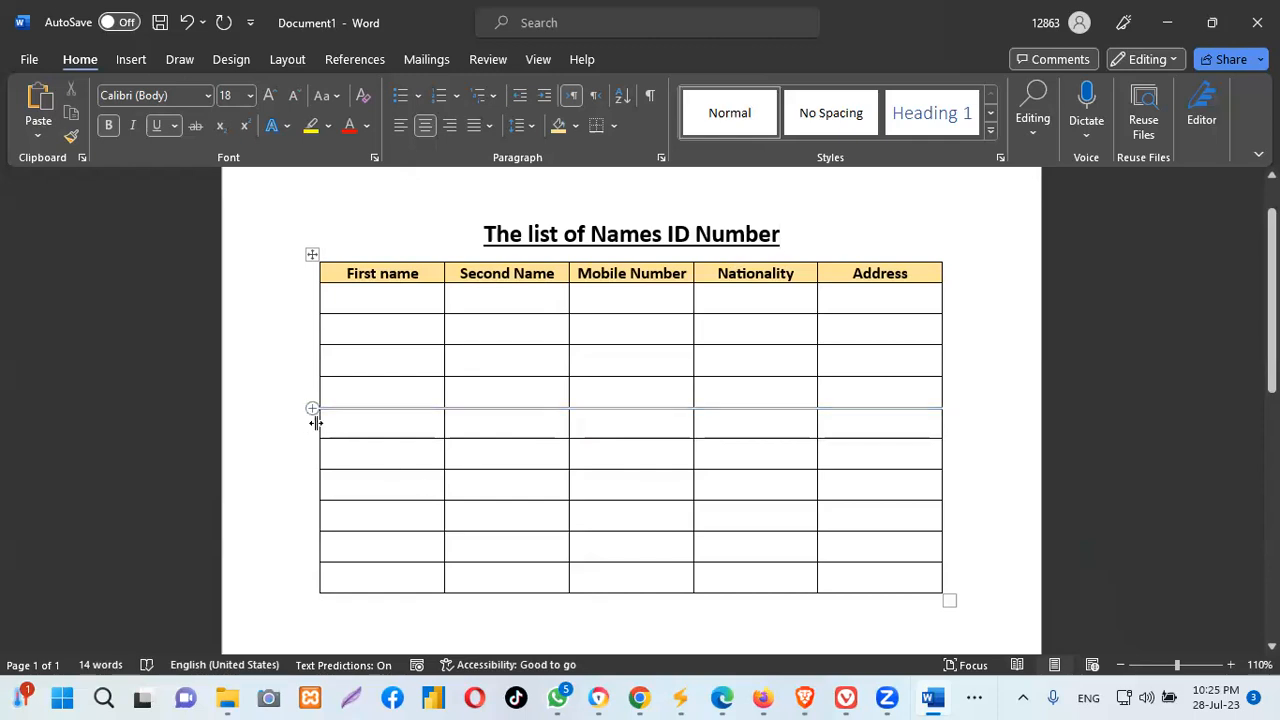
left_click_drag(450, 428, 925, 431)
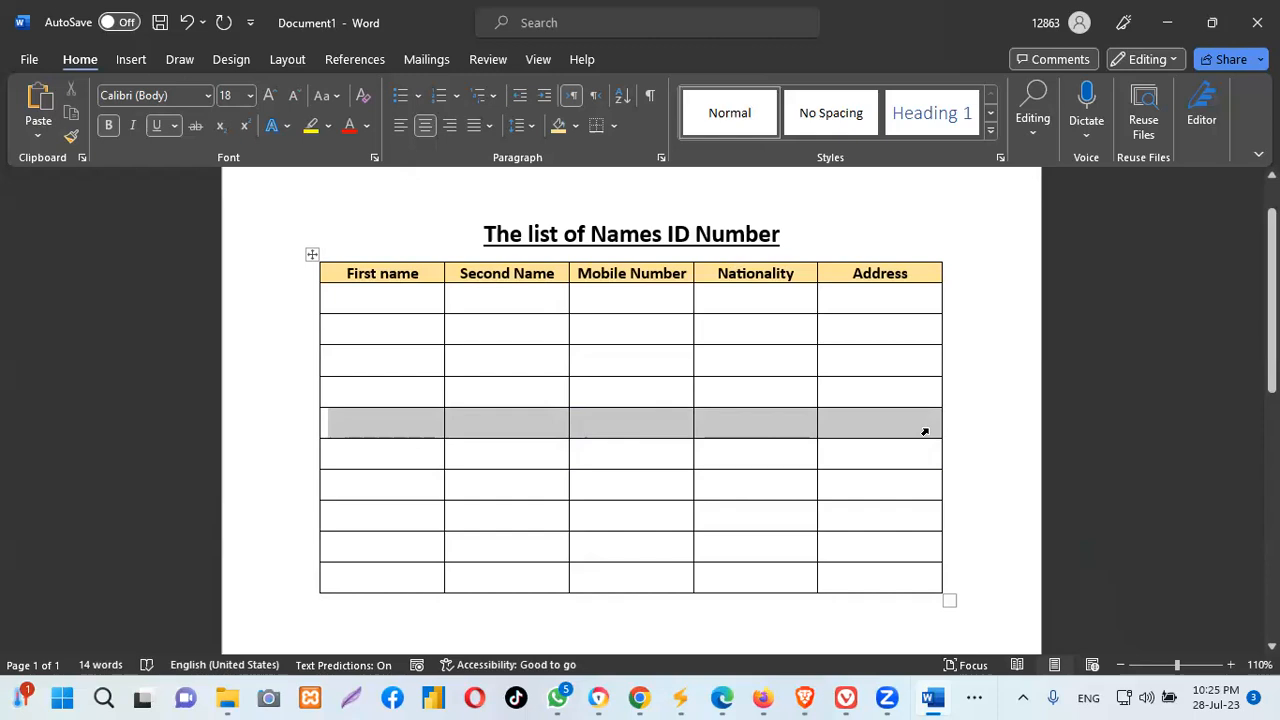
left_click(574, 126)
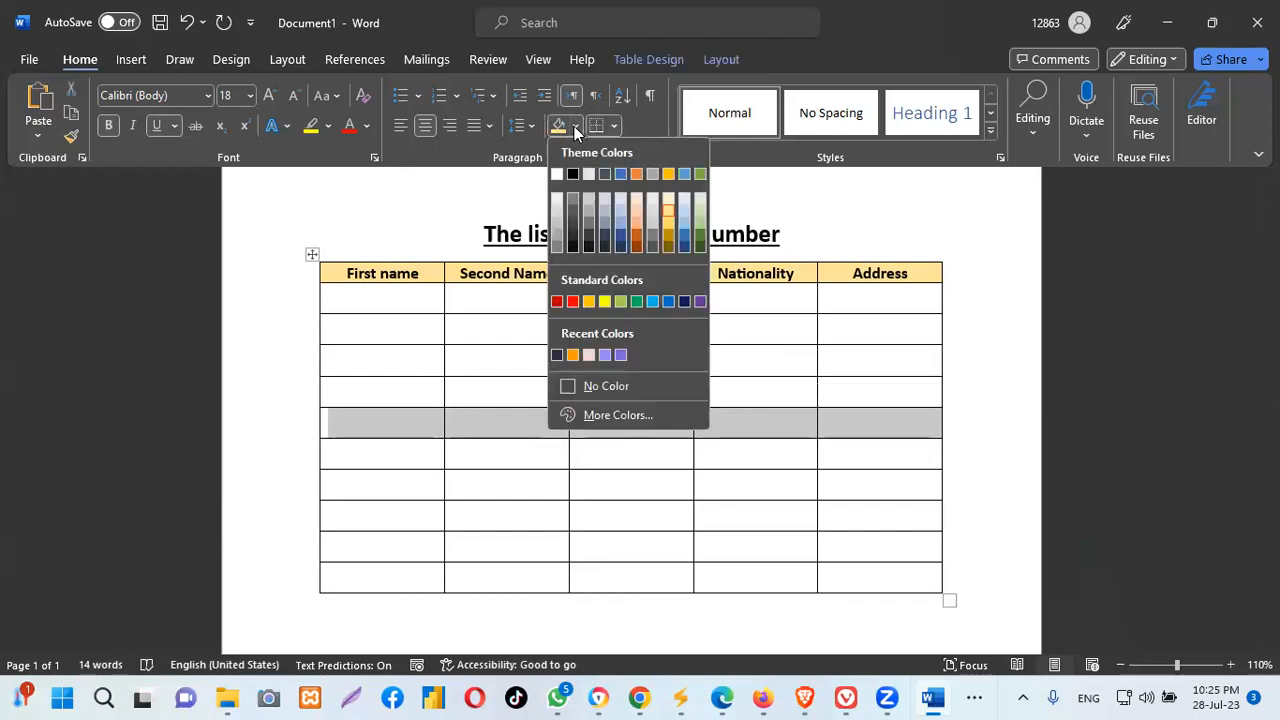
left_click(667, 229)
left_click(984, 367)
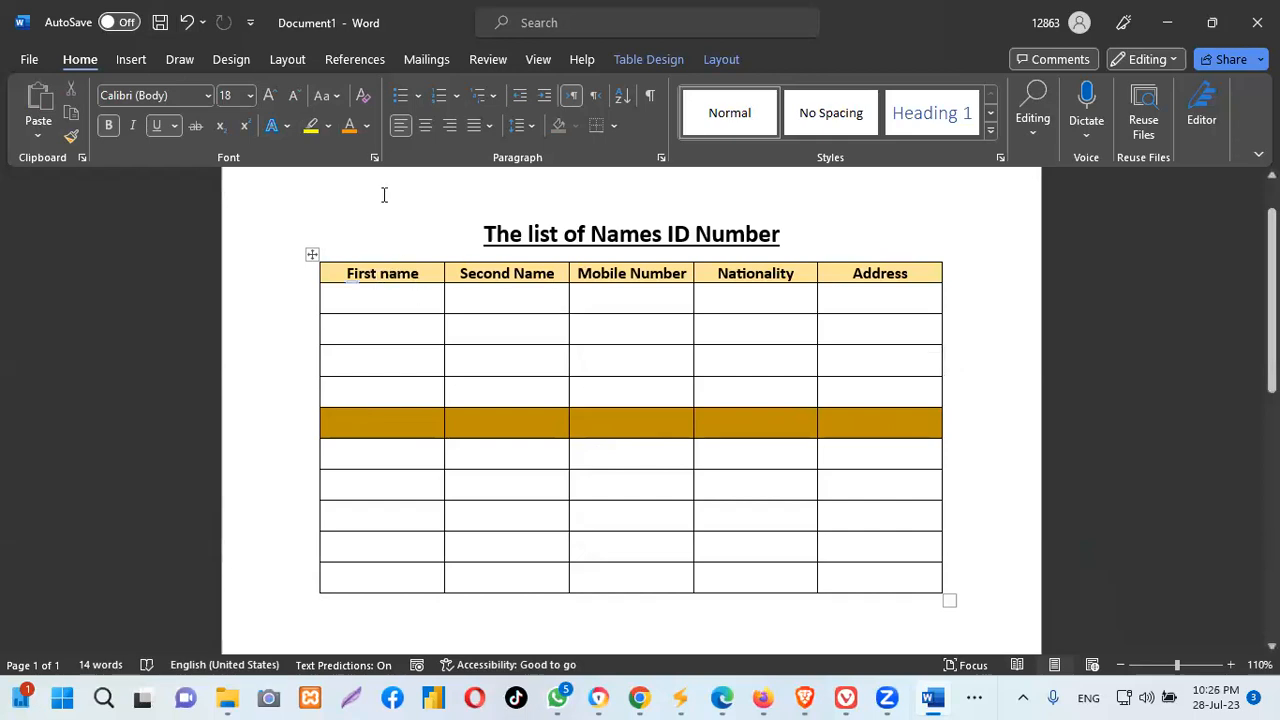
Undo the gold shading on the header row and fifth row
left_click(185, 22)
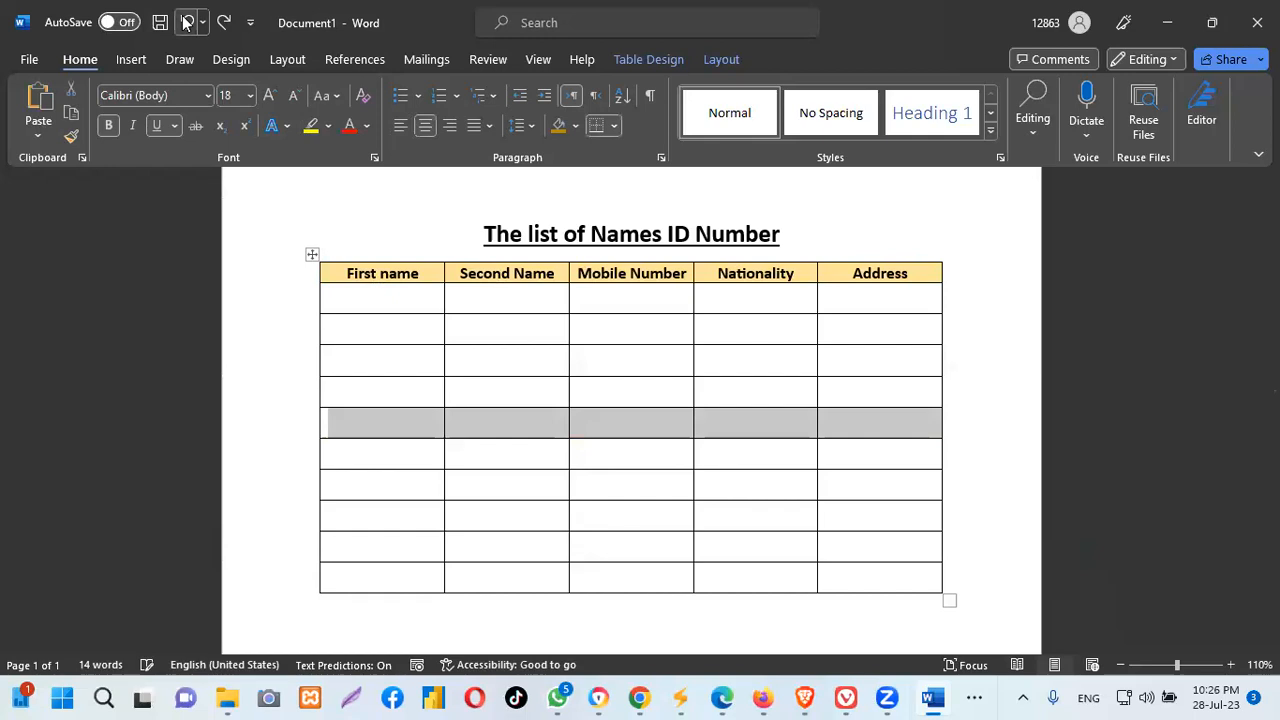
left_click(185, 22)
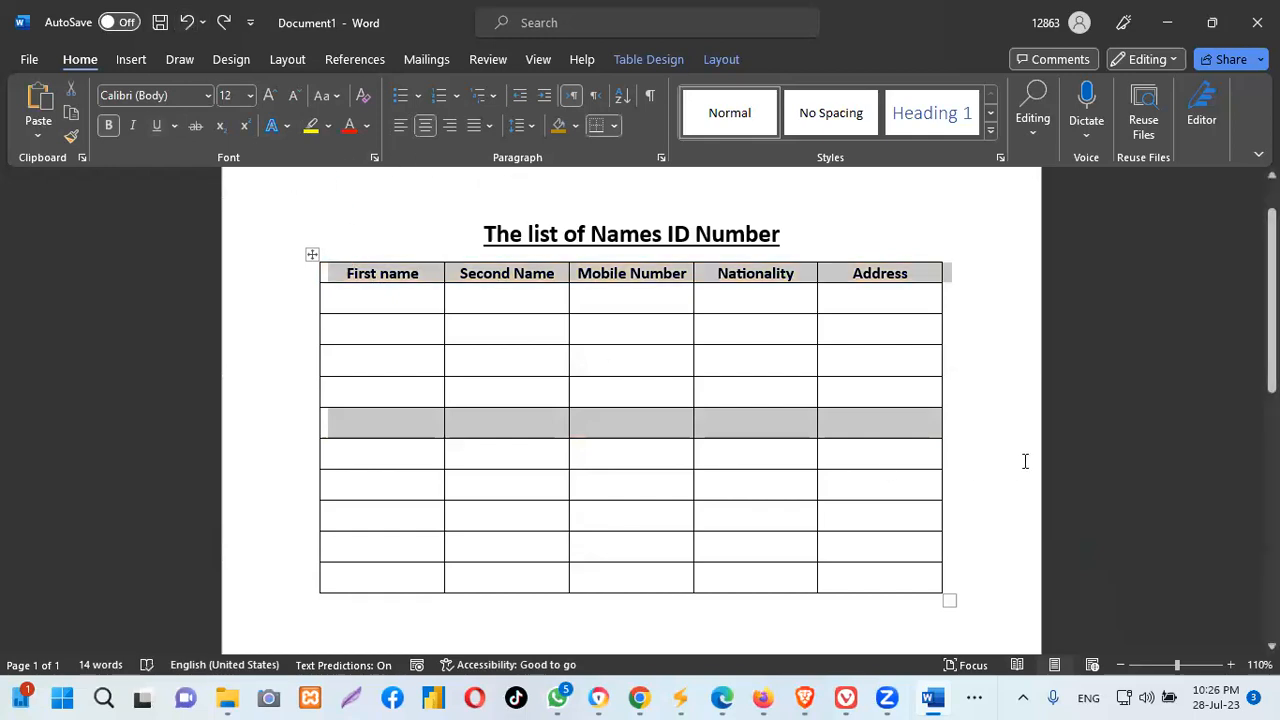
left_click(985, 404)
Shade the whole header row black so its bold labels appear white
left_click(336, 269)
left_click_drag(562, 271, 966, 280)
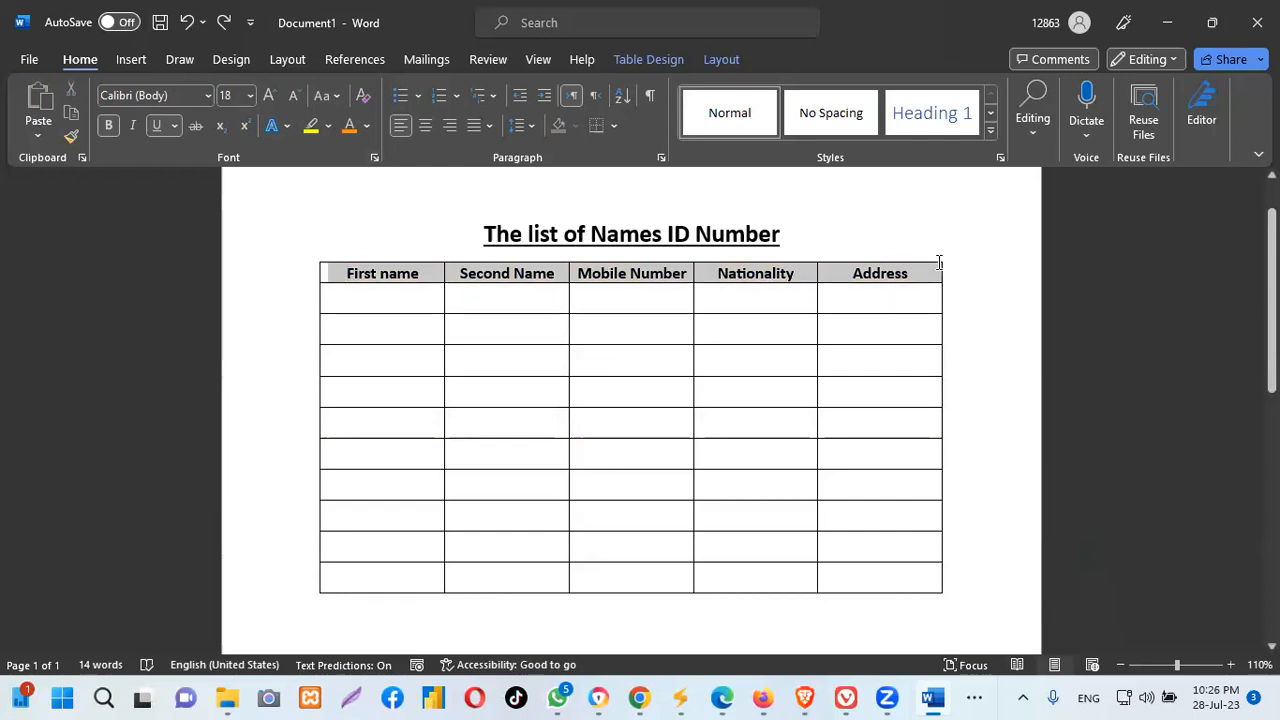
left_click(575, 127)
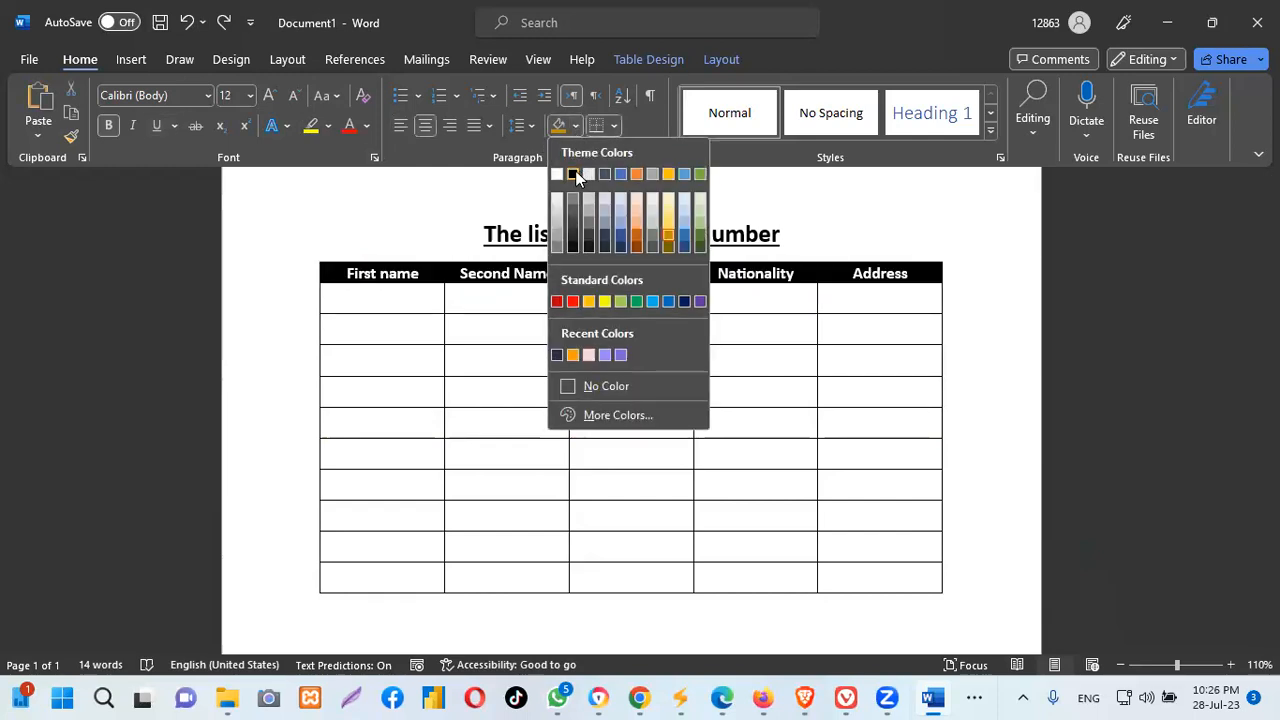
left_click(579, 175)
left_click(926, 300)
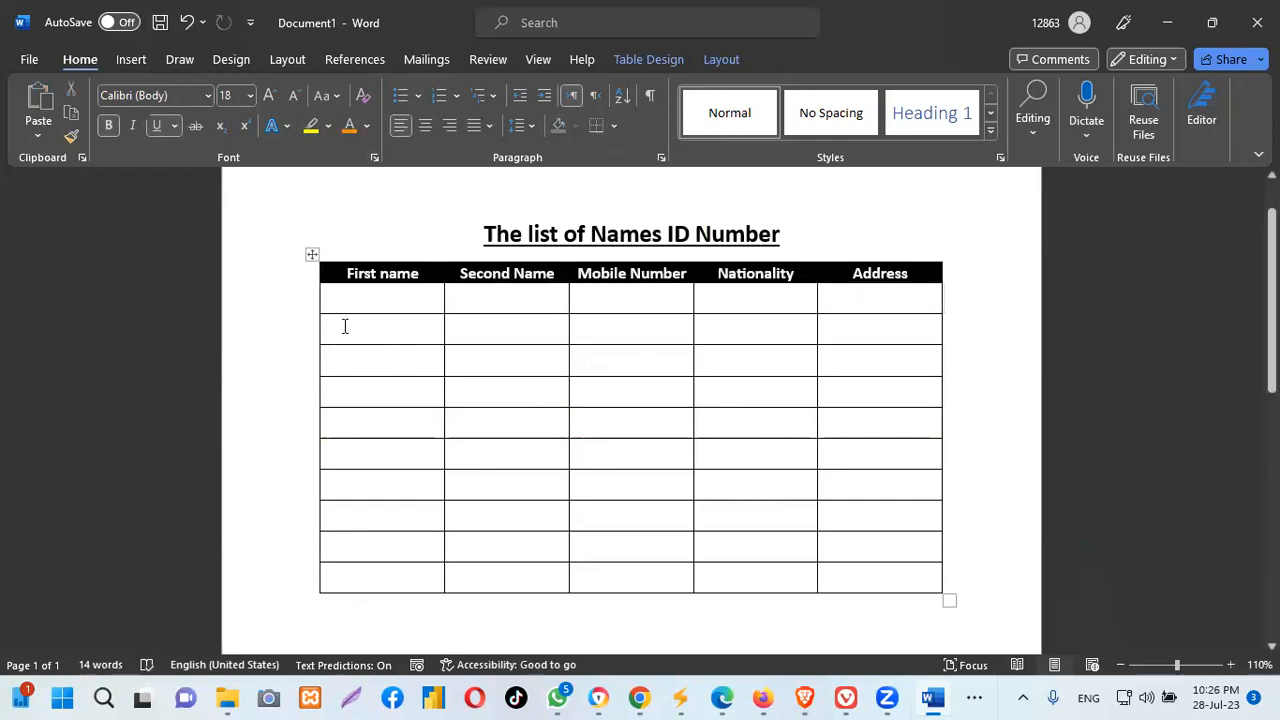
left_click(346, 260)
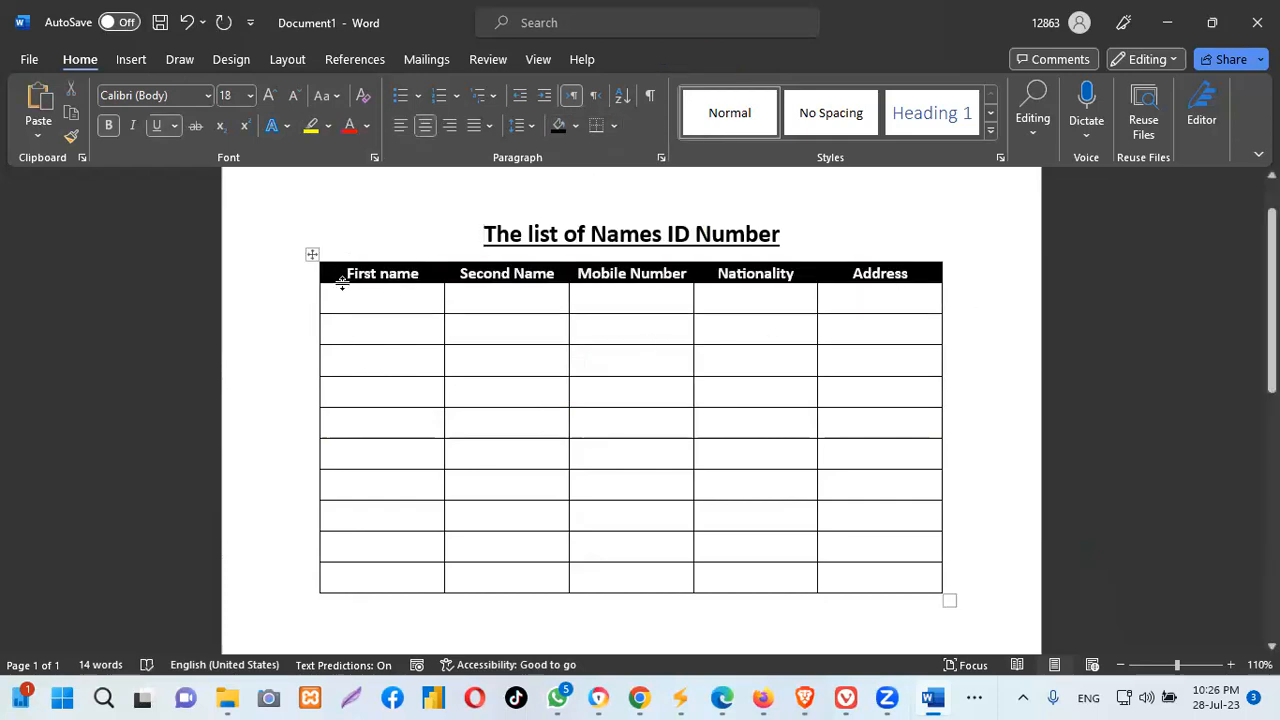
left_click(337, 289)
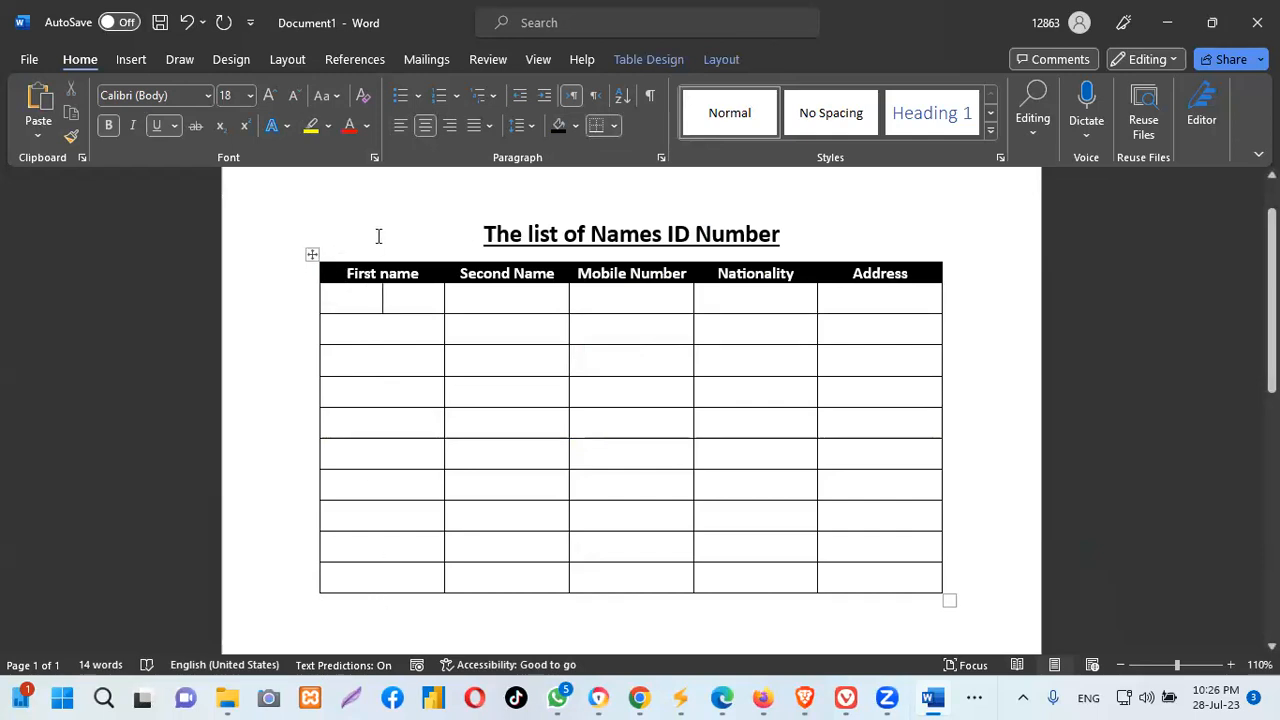
Shade the First name column's data cells Orange, Accent 2, Lighter 40%
left_click_drag(377, 237, 377, 409)
left_click(349, 295)
left_click_drag(329, 300, 343, 580)
left_click(575, 126)
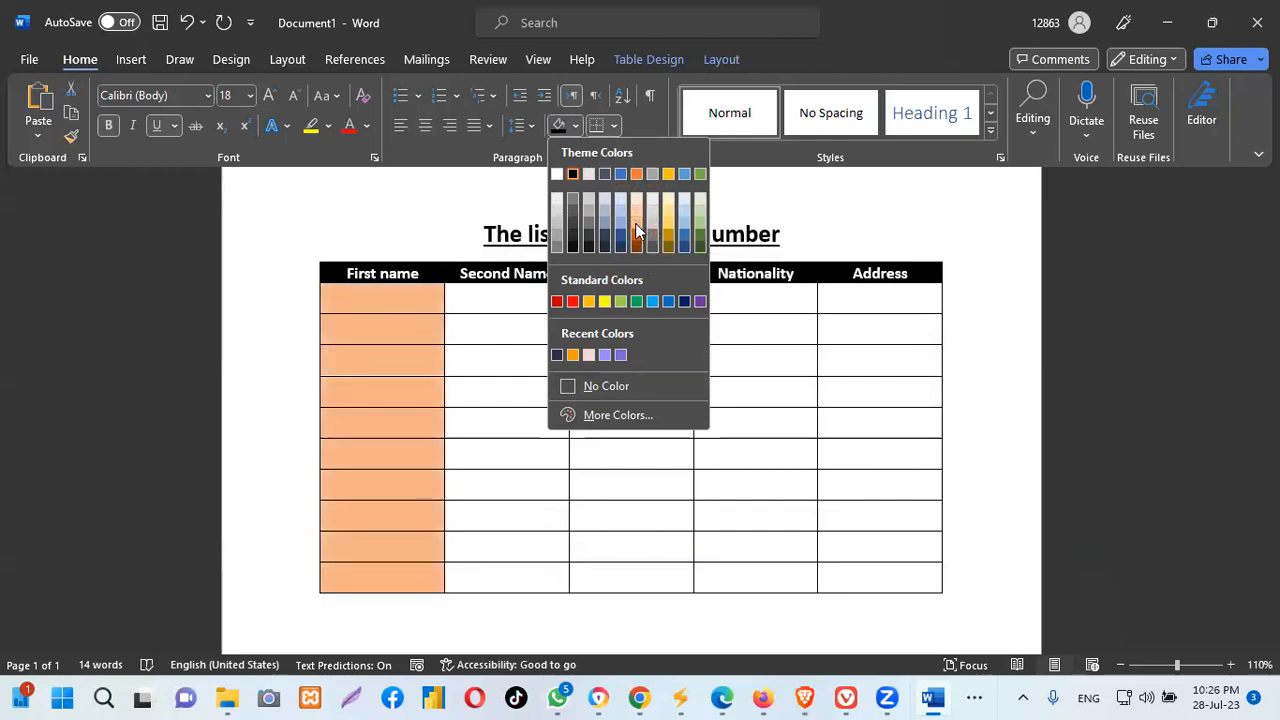
left_click(635, 223)
left_click(974, 249)
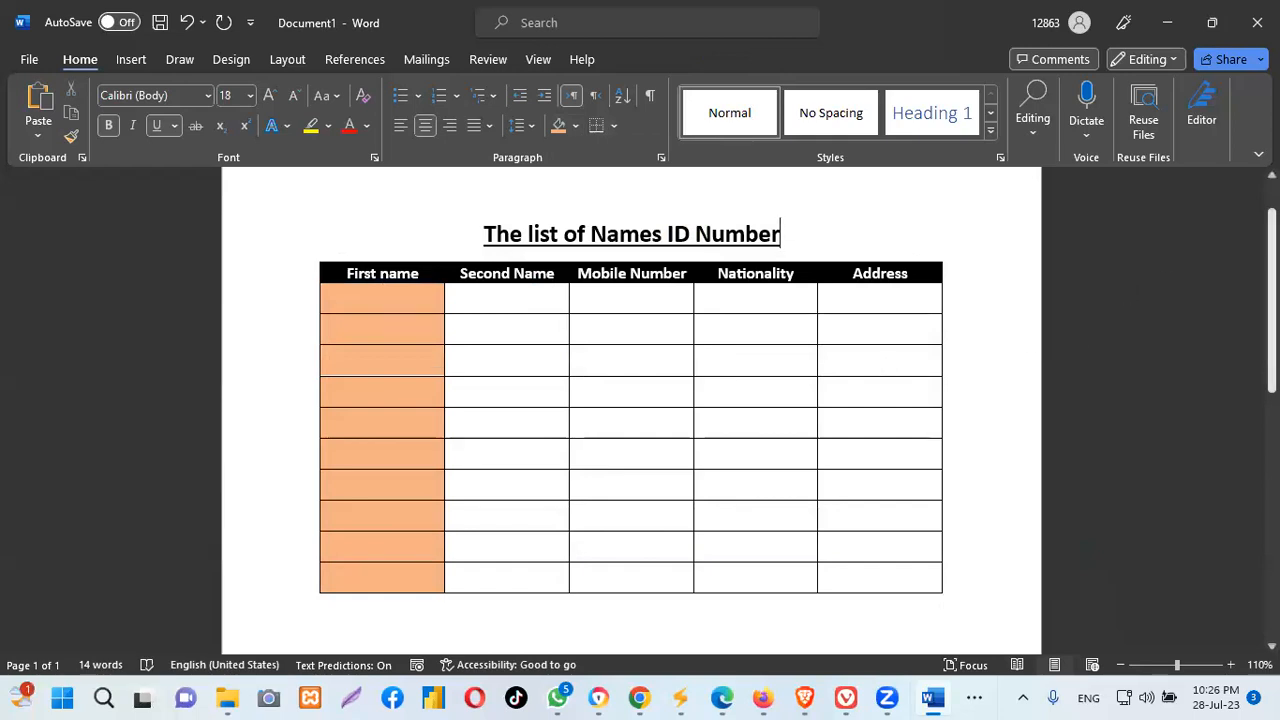
scroll(631, 410, "down", 5)
scroll(631, 410, "up", 6)
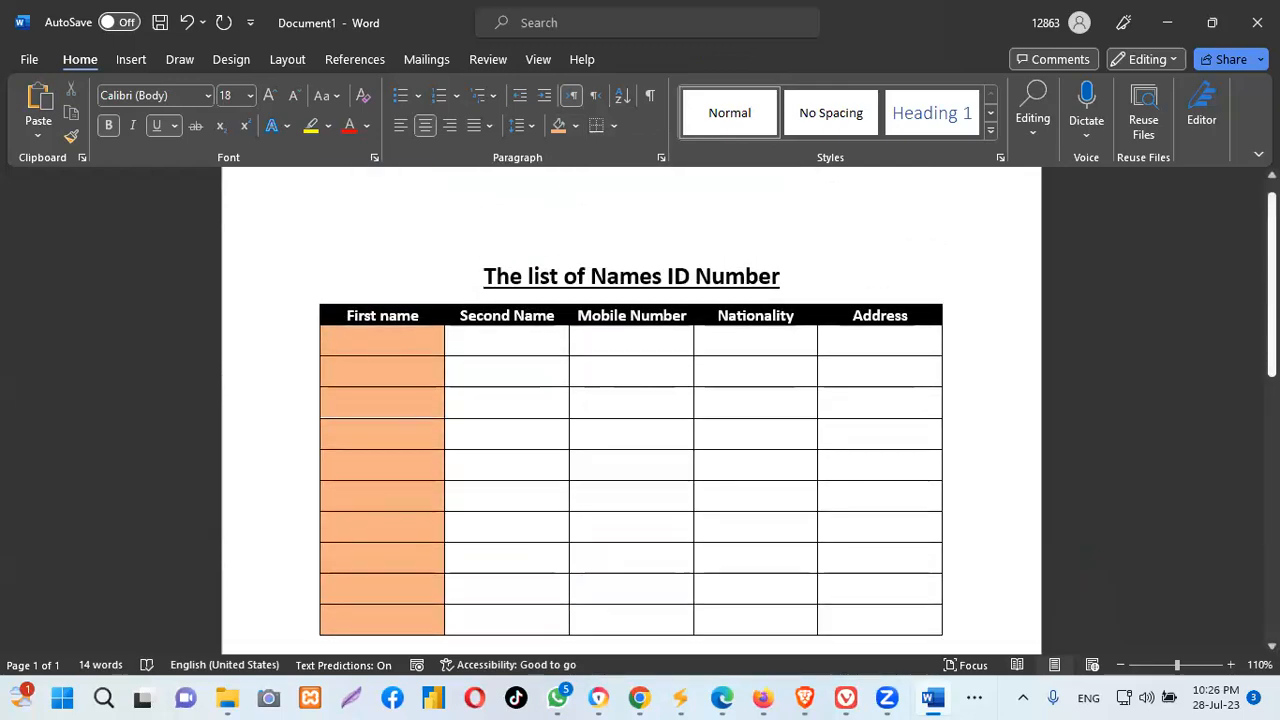
scroll(631, 410, "down", 1)
scroll(631, 410, "up", 1)
scroll(631, 410, "up", 1)
scroll(631, 410, "down", 3)
scroll(631, 410, "up", 2)
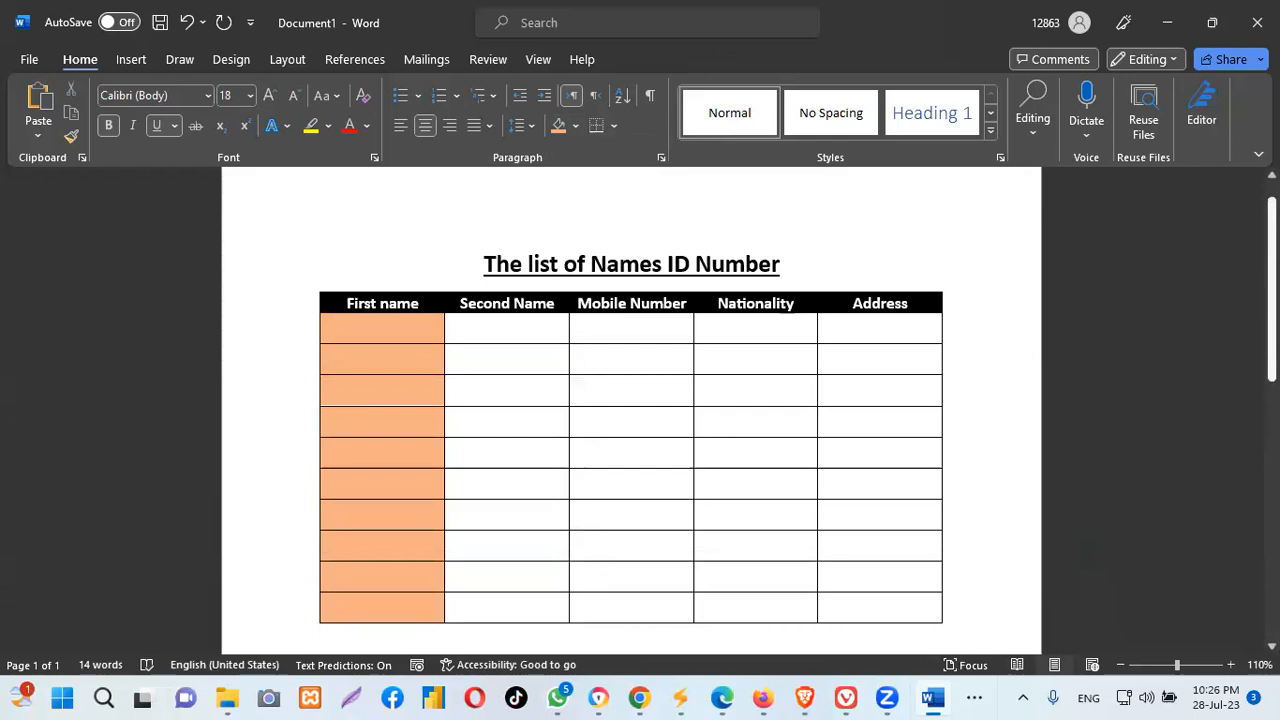
scroll(631, 410, "up", 1)
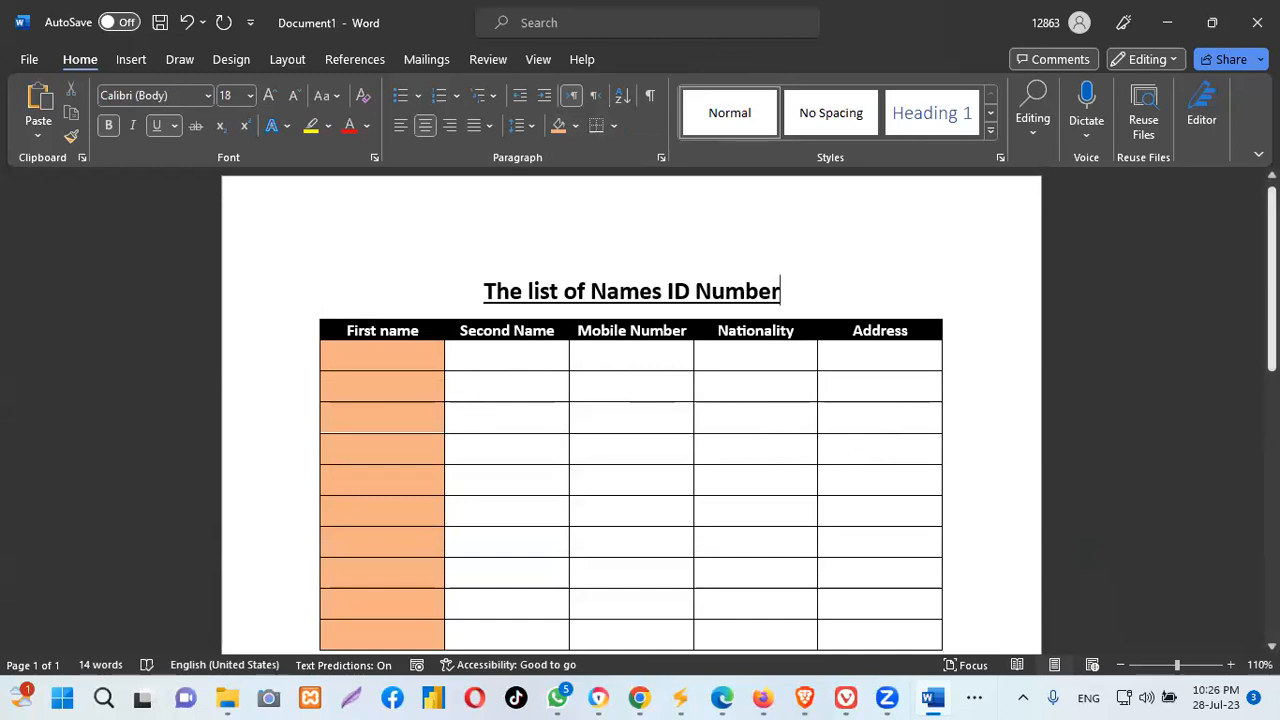
scroll(631, 410, "down", 4)
scroll(631, 410, "up", 4)
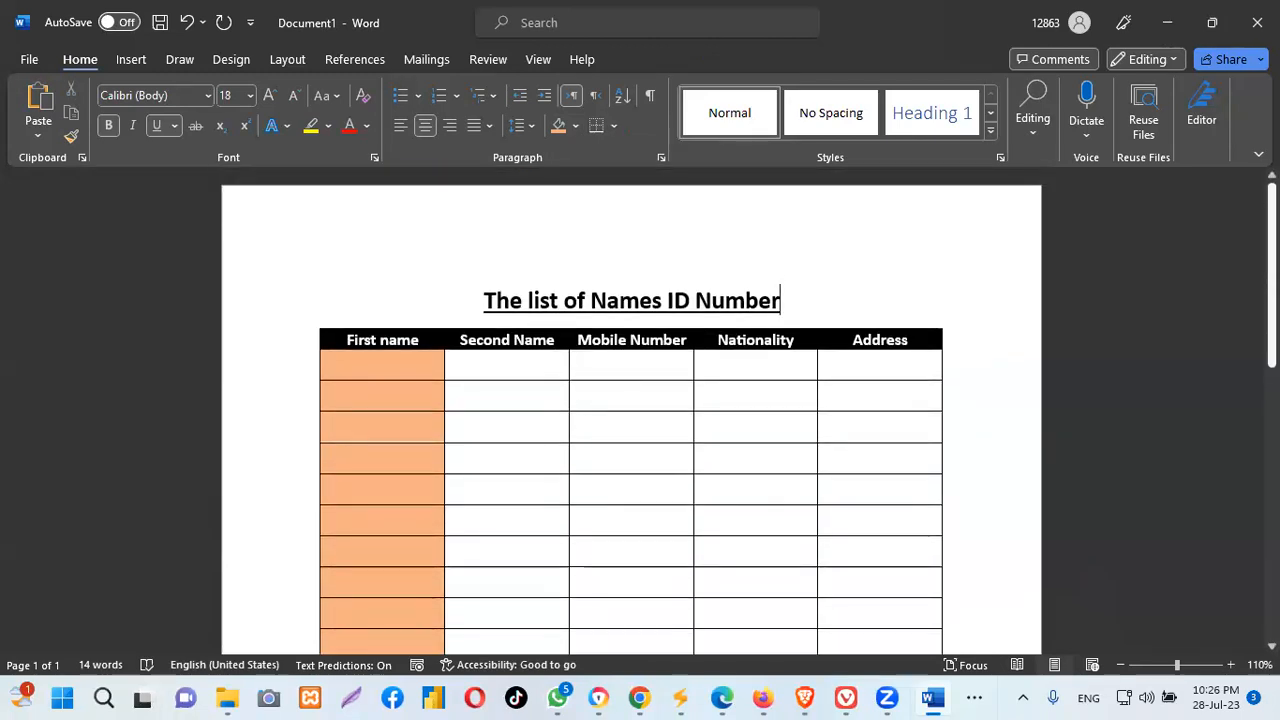
scroll(631, 410, "down", 2)
scroll(631, 410, "up", 2)
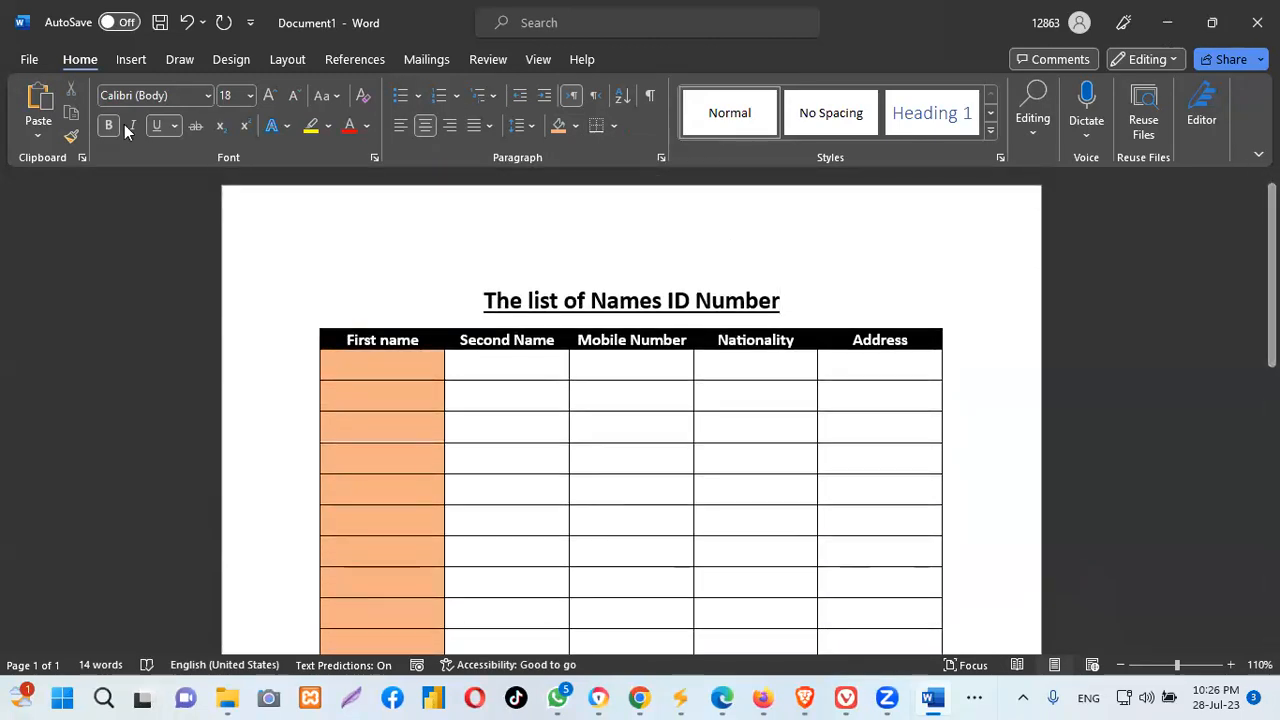
Turn on Draw Table mode from the Insert tab's Table menu
left_click(130, 60)
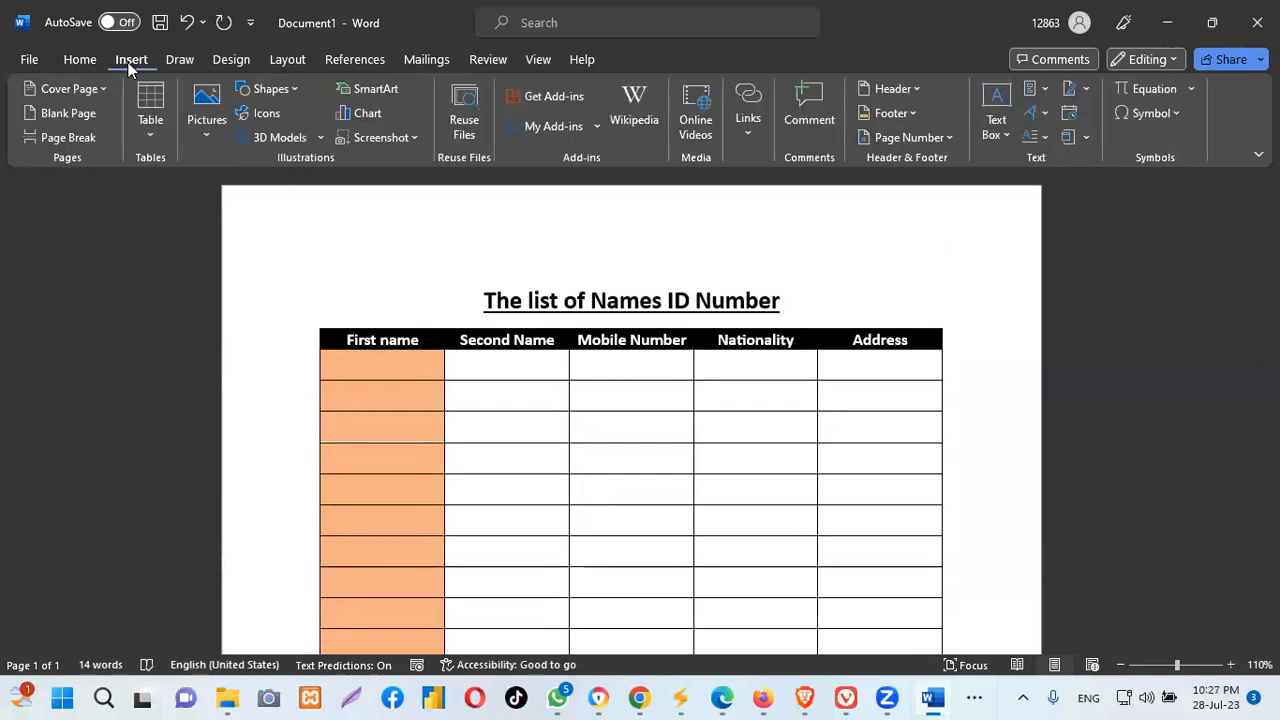
left_click(151, 137)
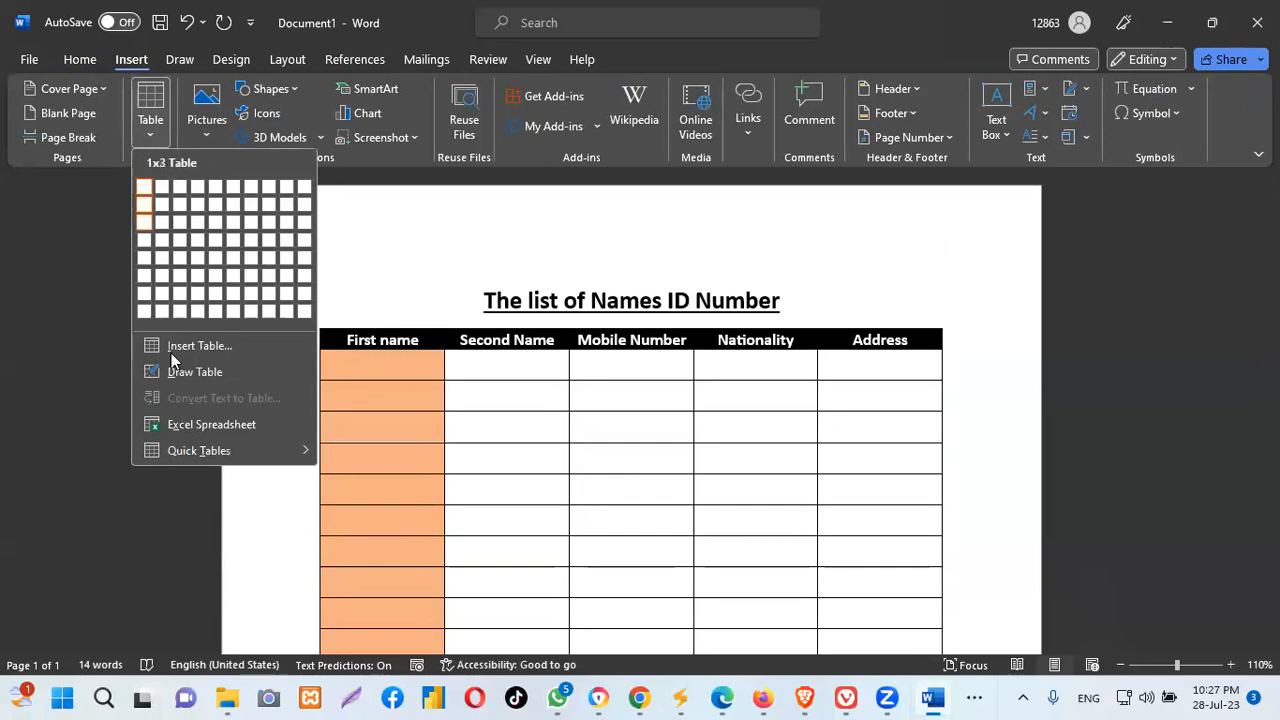
mouse_move(203, 460)
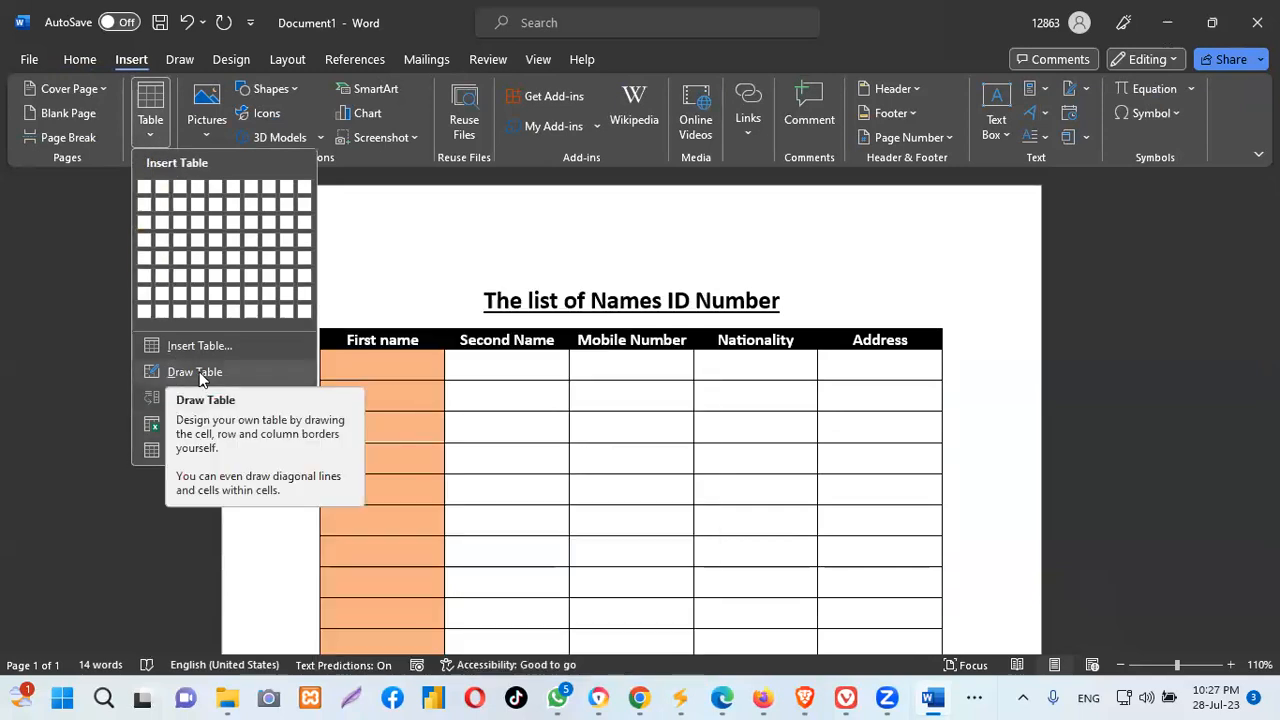
left_click(176, 372)
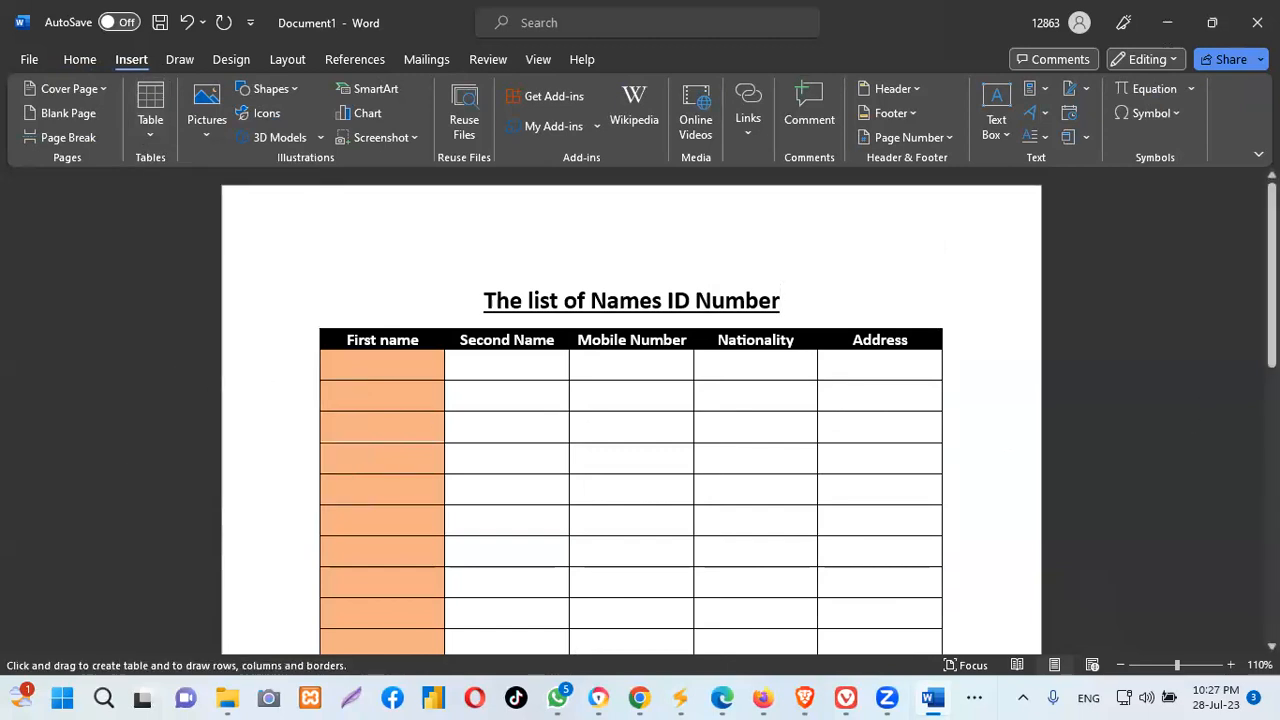
scroll(1055, 485, "down", 3)
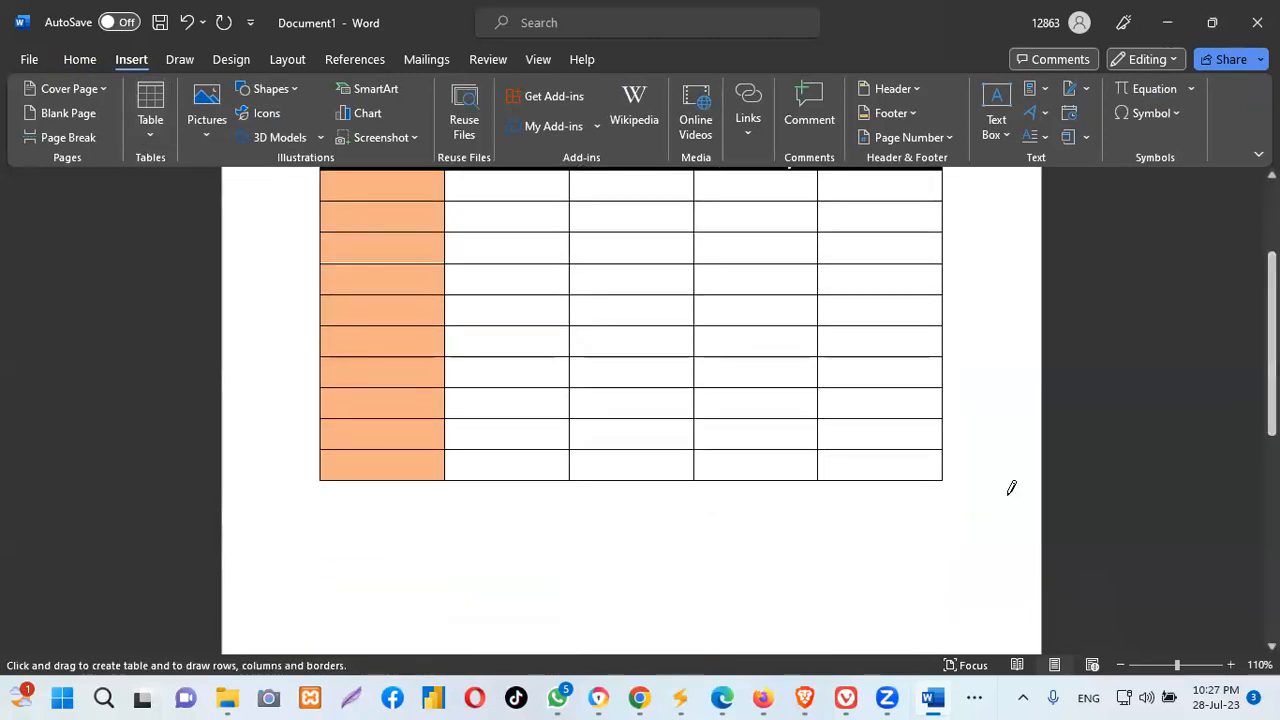
left_click(152, 136)
left_click(192, 372)
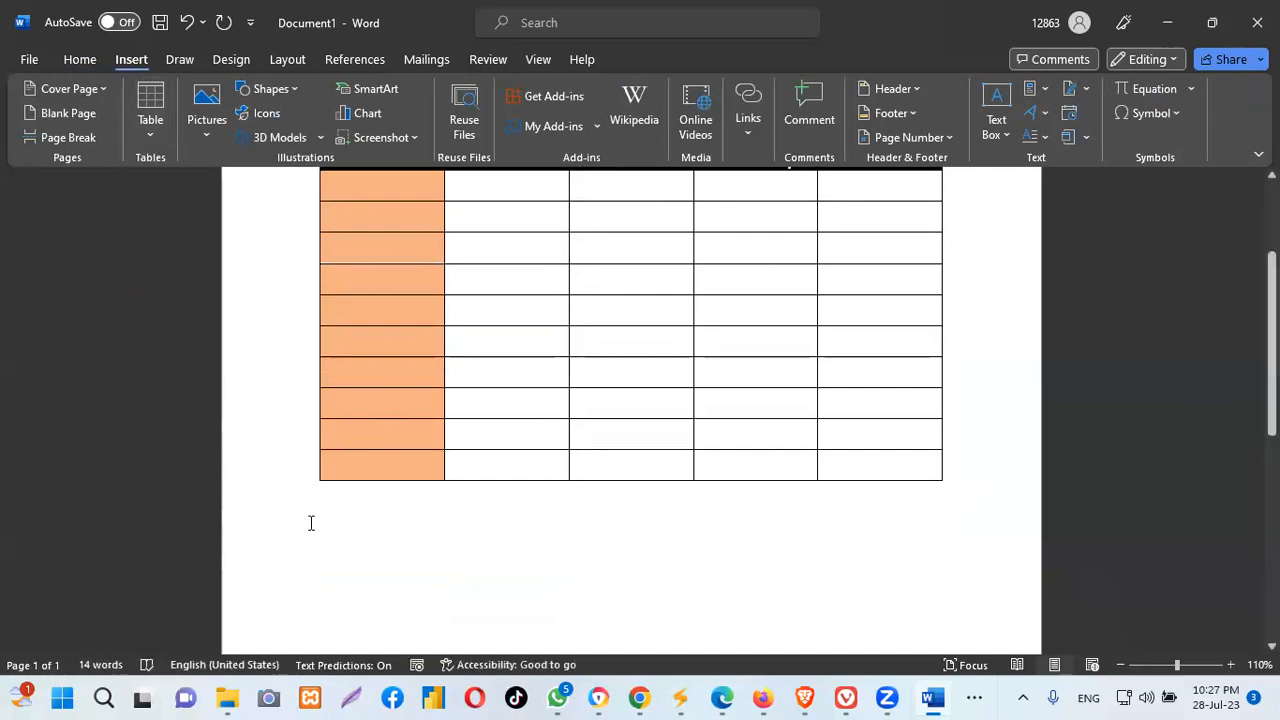
left_click(153, 138)
left_click(185, 372)
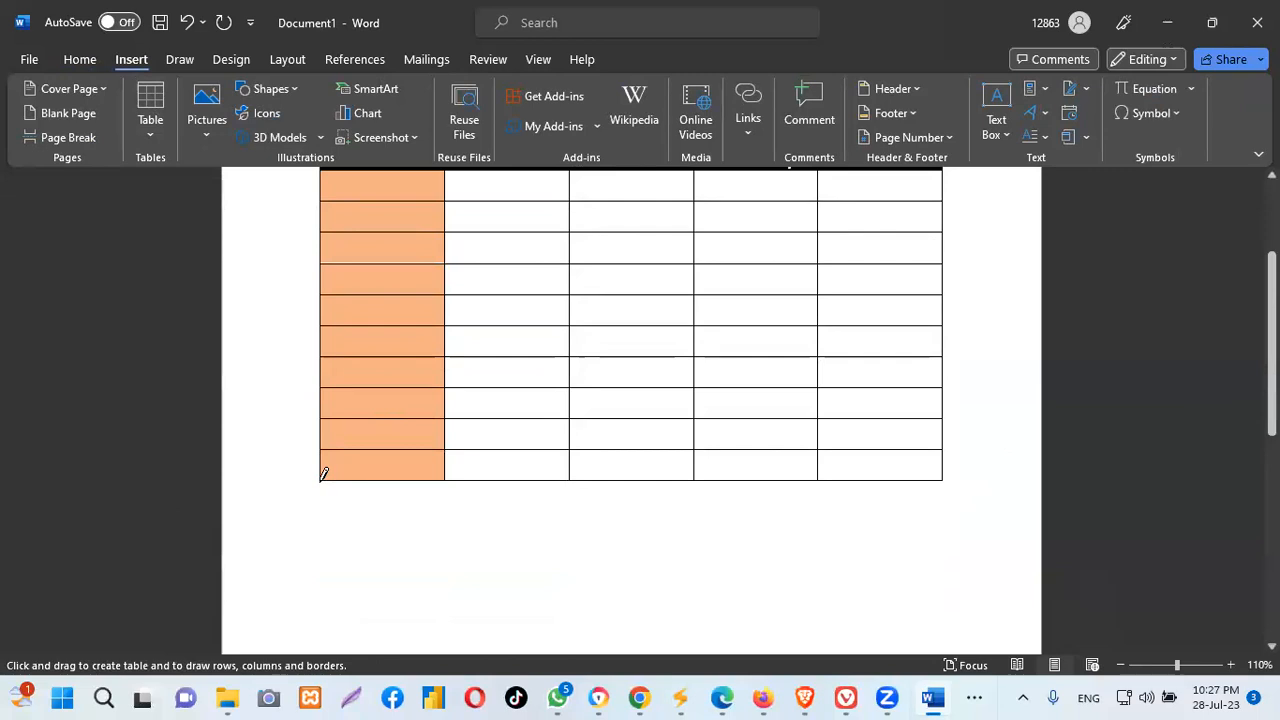
Draw a new table outline on the blank page below the main table
mouse_move(340, 518)
left_mouse_down()
mouse_move(354, 500)
mouse_move(348, 545)
mouse_move(400, 554)
mouse_move(835, 568)
mouse_move(966, 563)
mouse_move(956, 524)
left_mouse_up()
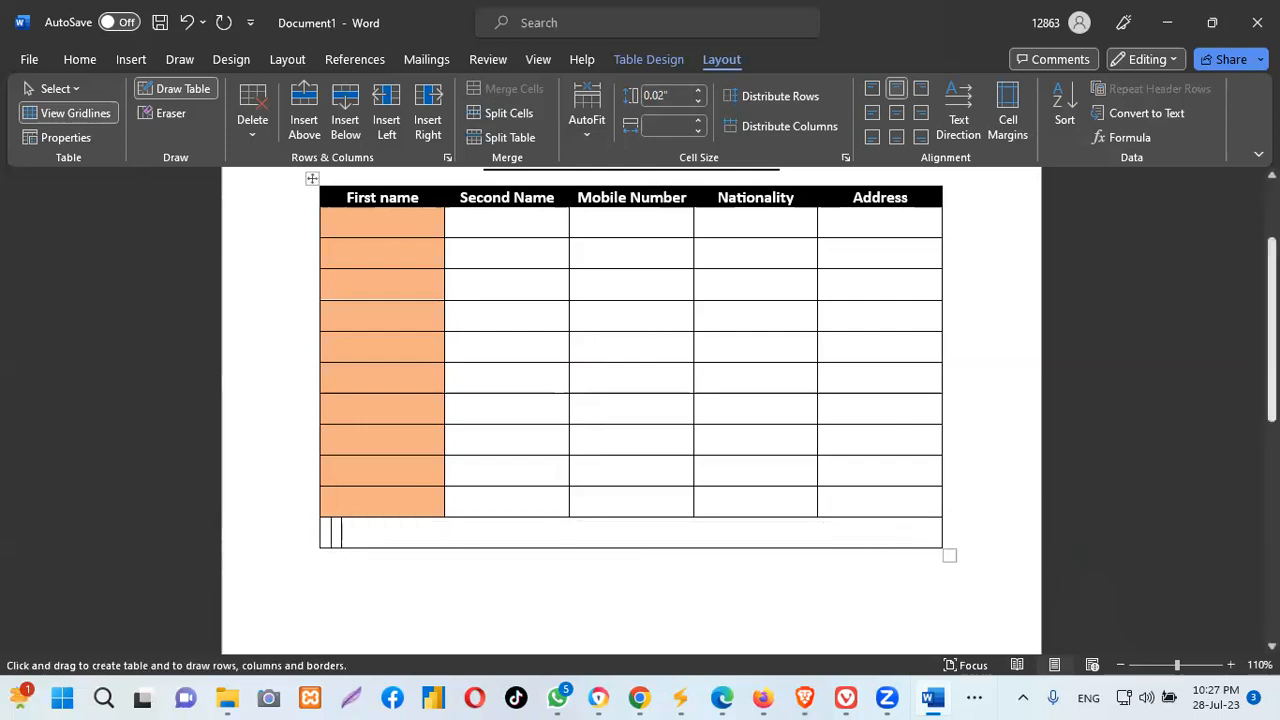
scroll(703, 503, "down", 4)
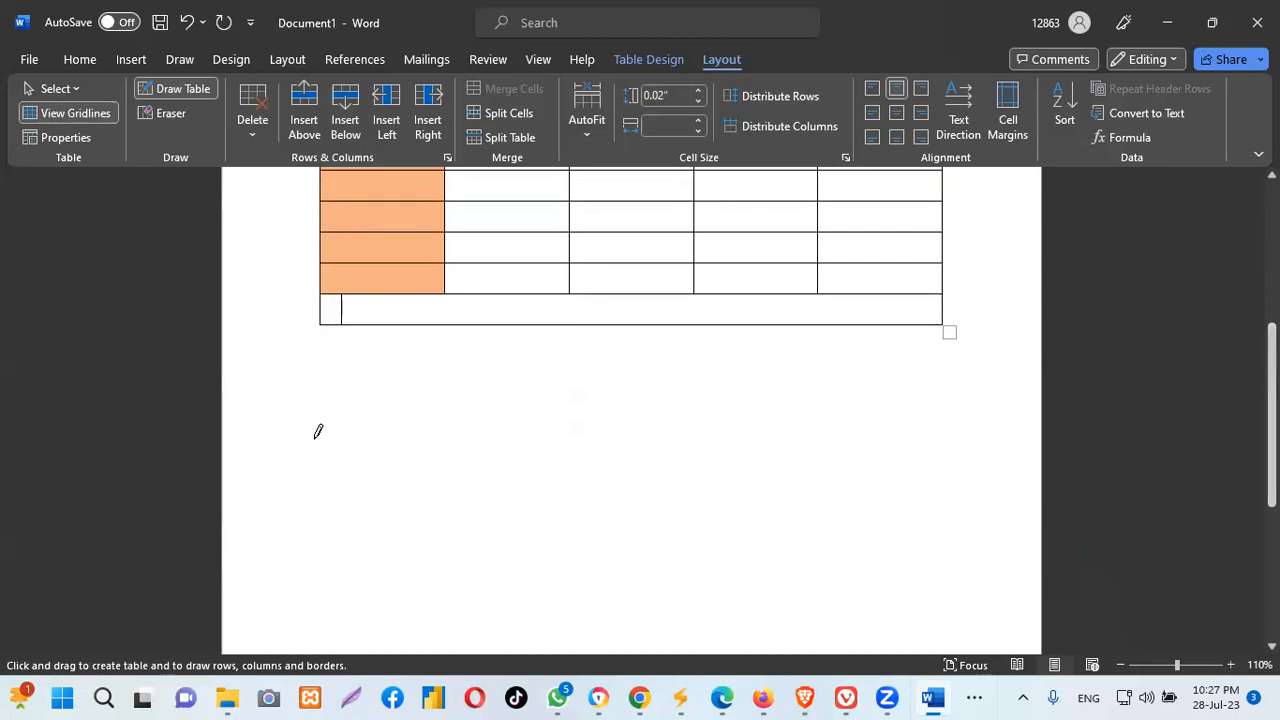
mouse_move(314, 437)
left_mouse_down()
mouse_move(842, 425)
mouse_move(925, 470)
mouse_move(938, 522)
mouse_move(966, 514)
mouse_move(971, 495)
left_mouse_up()
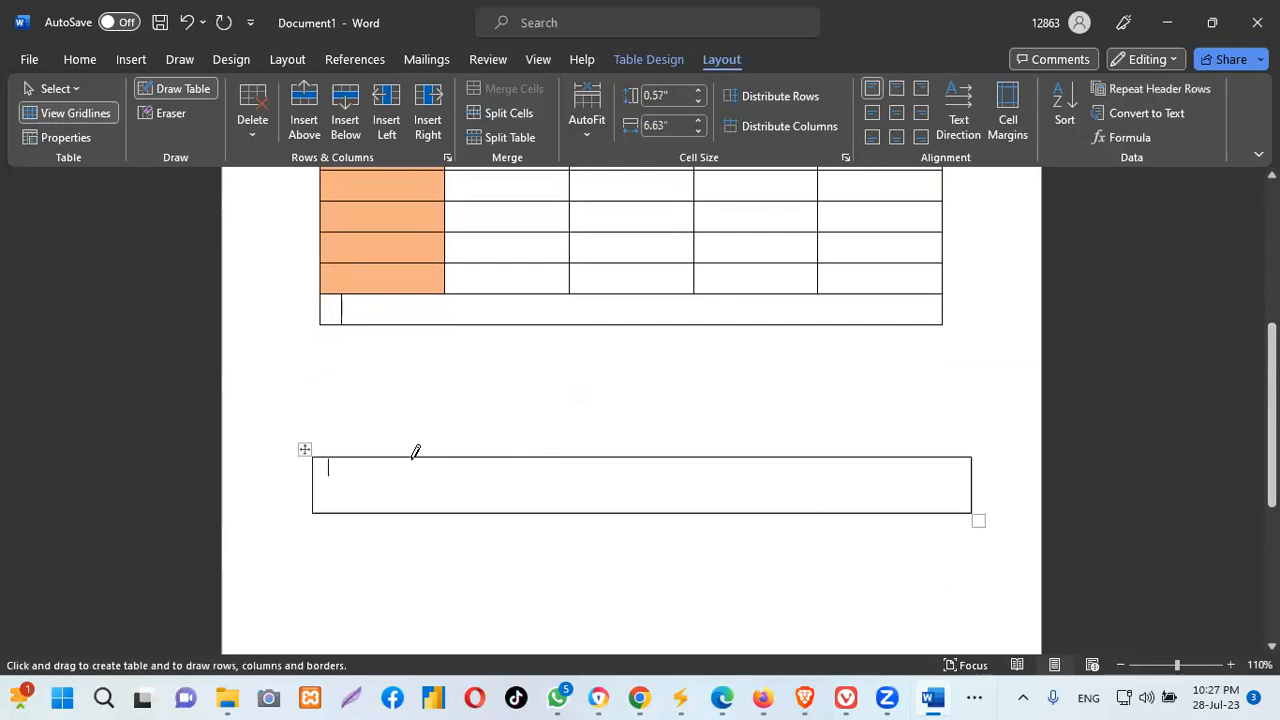
Draw five vertical borders to split the new table into six cells
left_click_drag(419, 452, 419, 492)
left_click_drag(683, 452, 683, 496)
left_click_drag(867, 452, 864, 495)
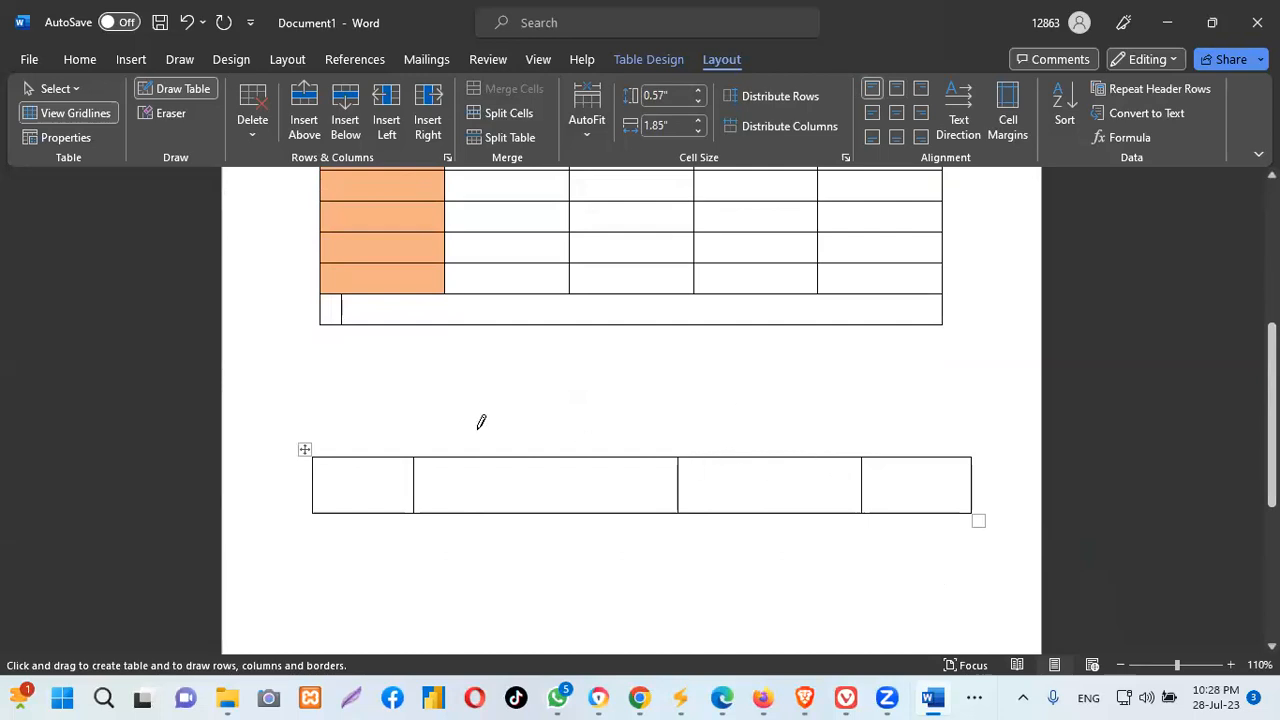
left_click_drag(537, 452, 541, 512)
left_click_drag(774, 450, 775, 512)
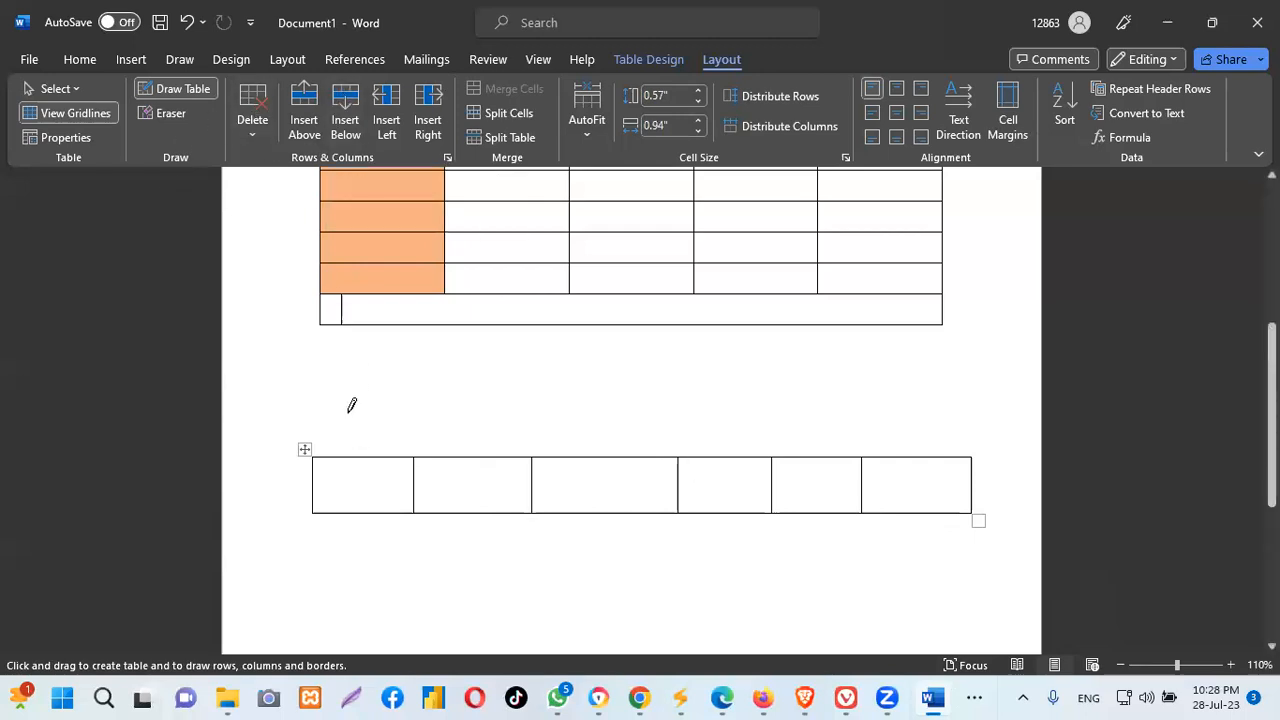
Use Insert Above and Insert Left to make the lower table 2×8, then drag it left
left_click(304, 97)
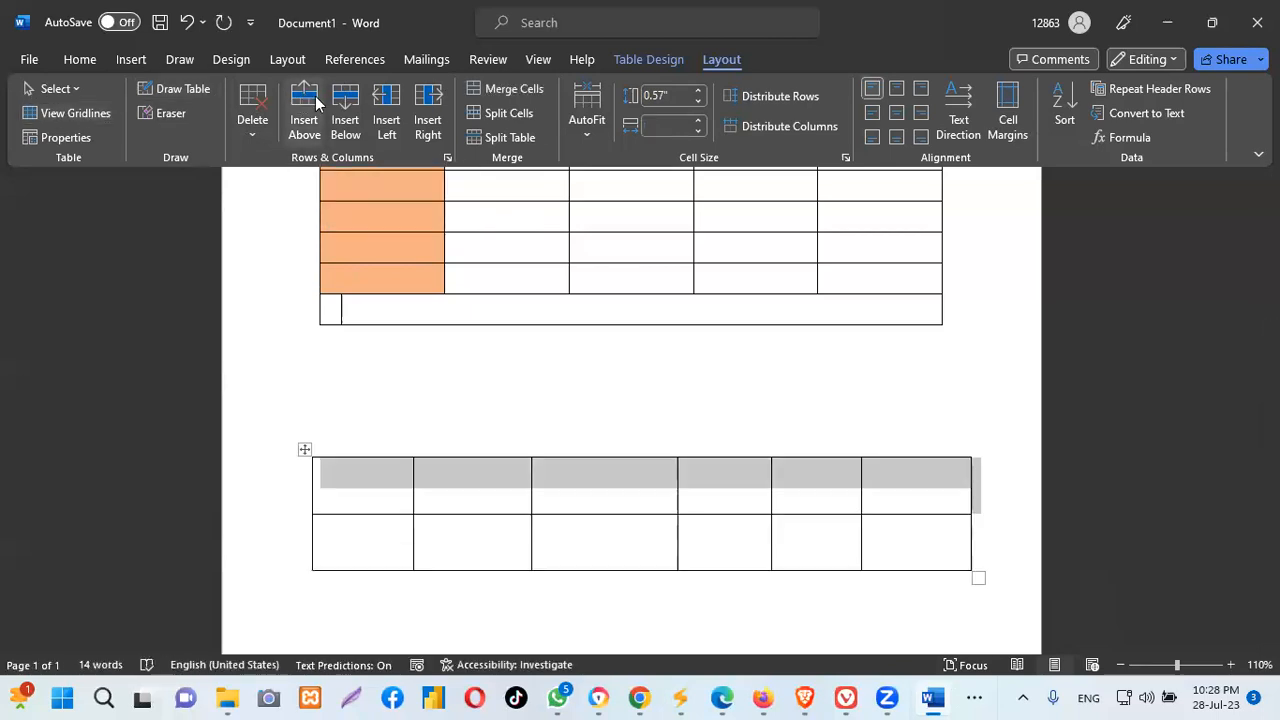
left_click(384, 96)
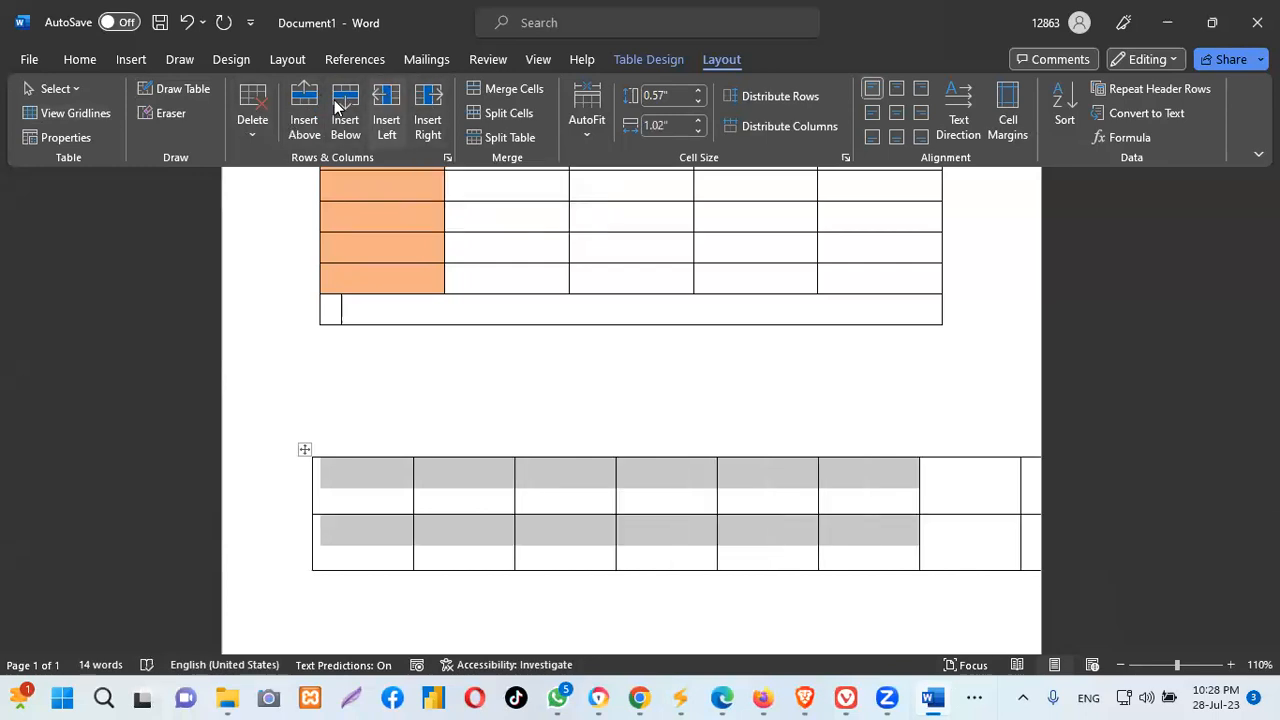
left_click(253, 97)
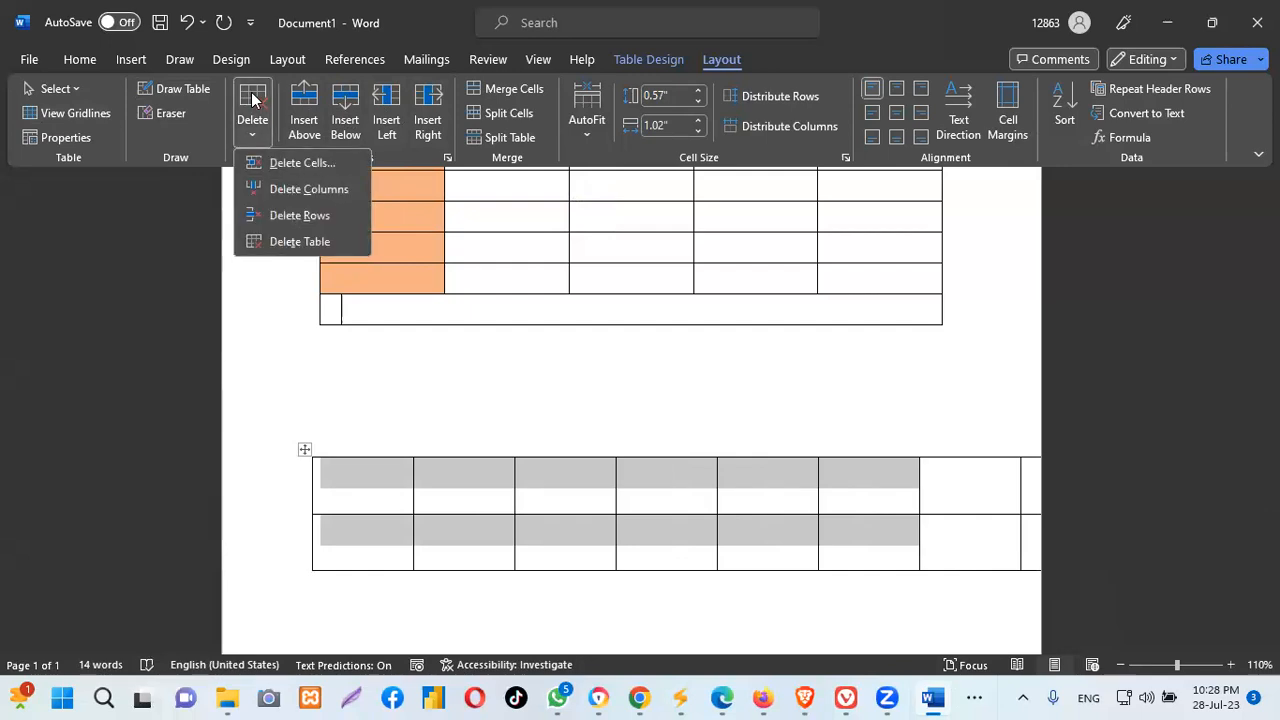
left_click(305, 168)
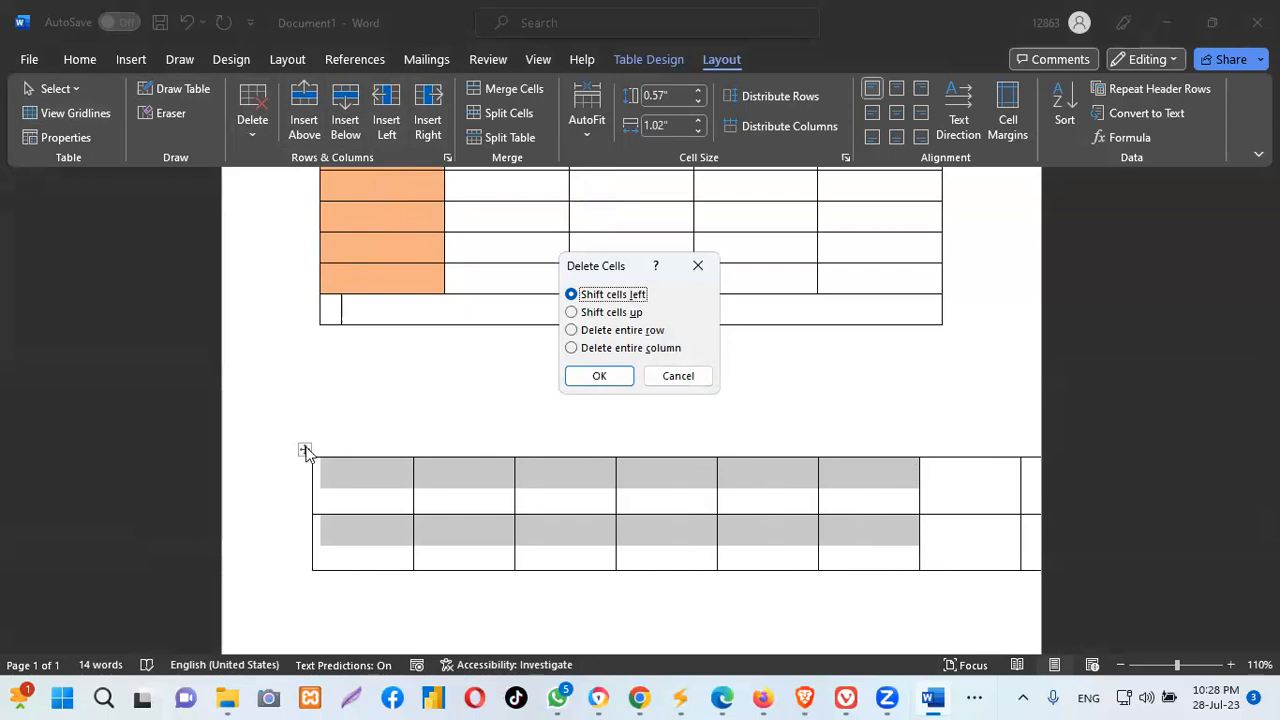
left_click(698, 266)
left_click_drag(305, 450, 215, 432)
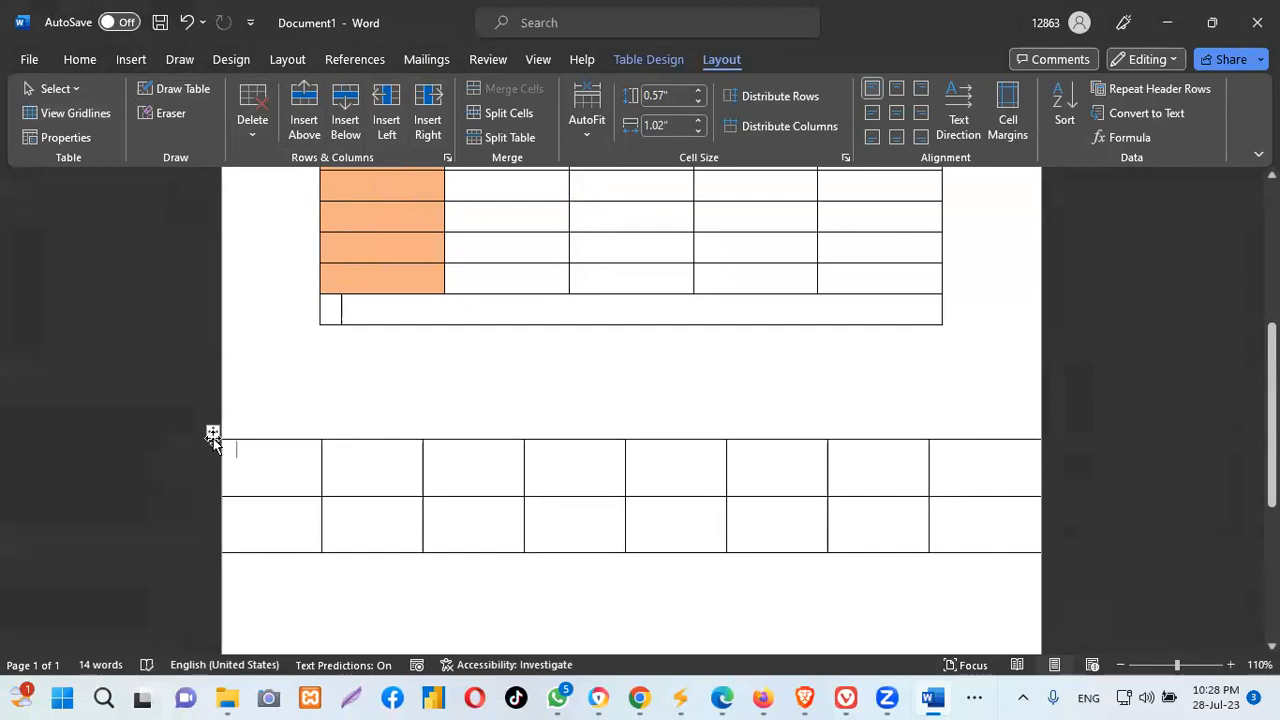
Undo the drawn lower table, its added rows, columns and borders, and the extra bottom cell
left_click(187, 22)
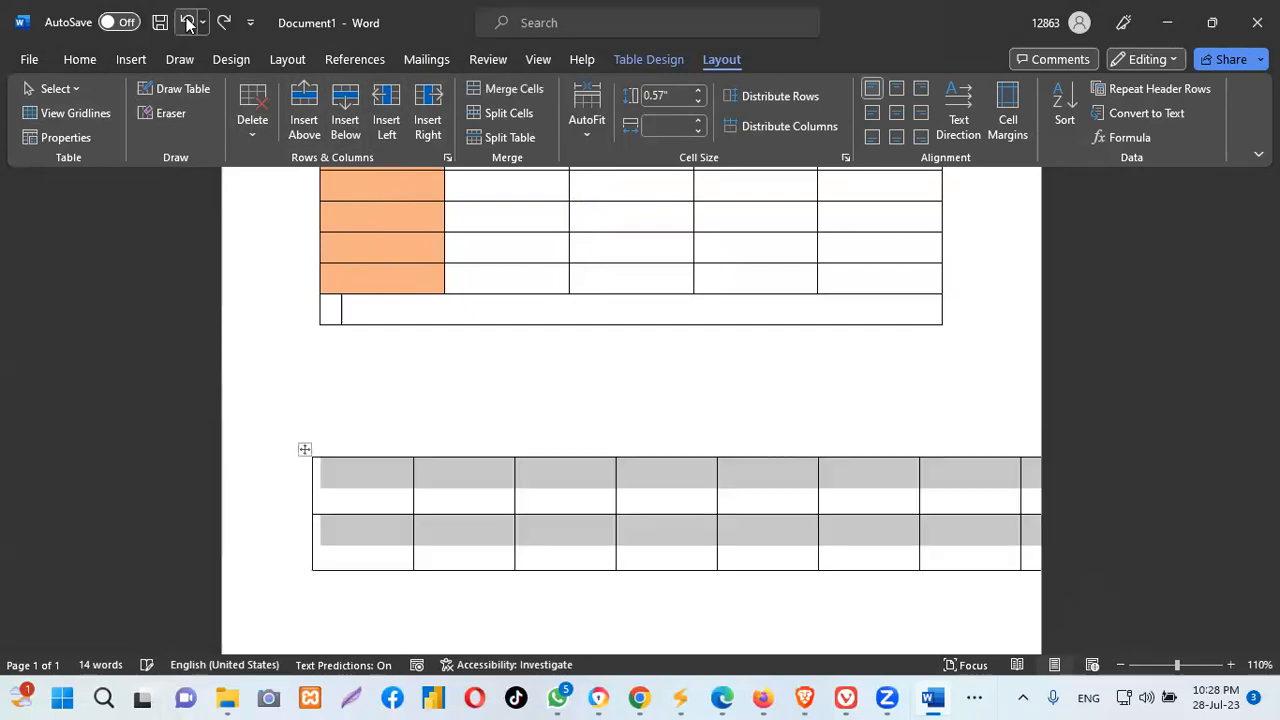
left_click(187, 22)
left_click(187, 22)
left_click(187, 22)
left_click(187, 22)
left_click(187, 22)
left_click(187, 22)
left_click(187, 22)
left_click(187, 22)
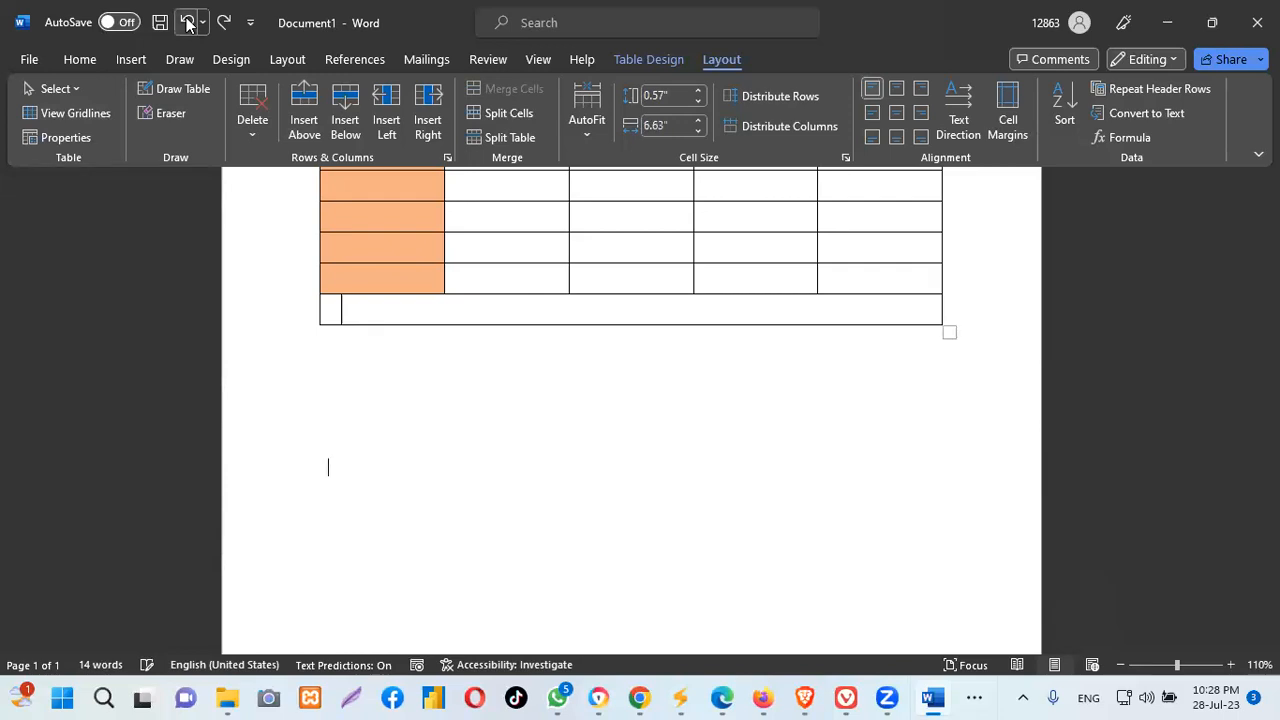
left_click(187, 22)
left_click(187, 22)
left_click(187, 22)
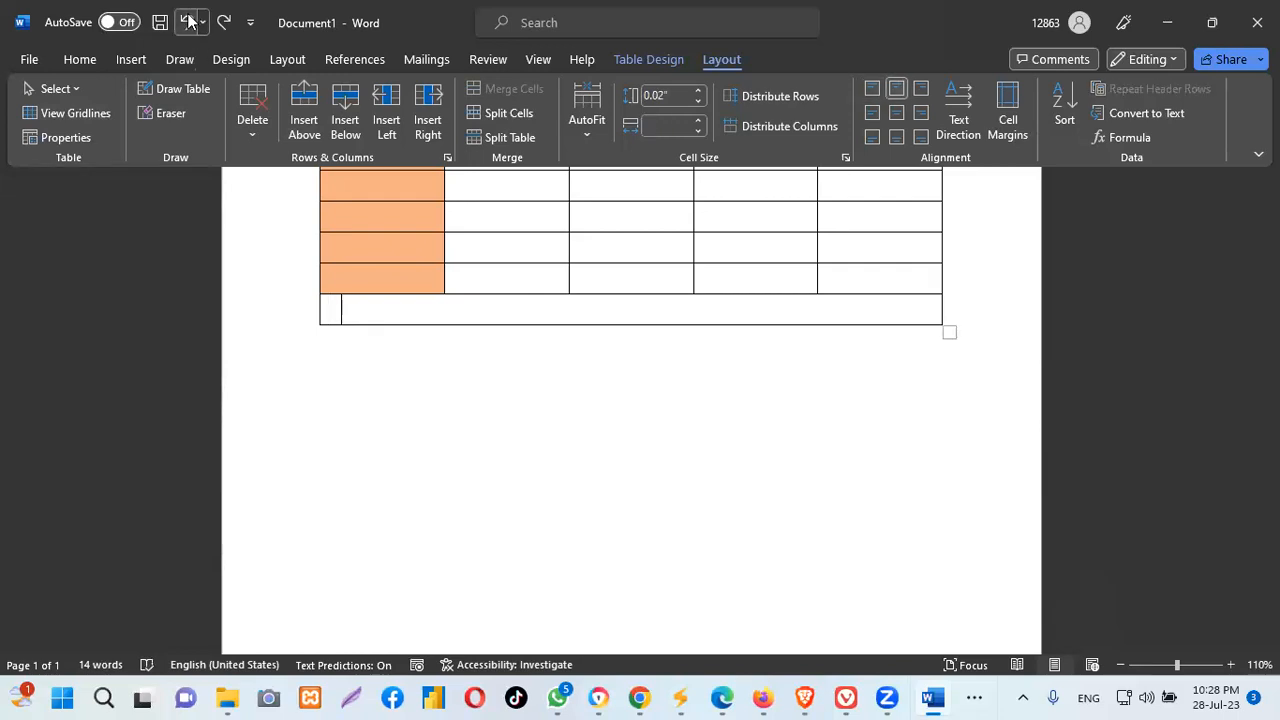
left_click(187, 22)
left_click(187, 22)
left_click(187, 22)
left_click(187, 22)
left_click(187, 22)
Scroll the page to confirm only the main five-column table remains
left_click(998, 288)
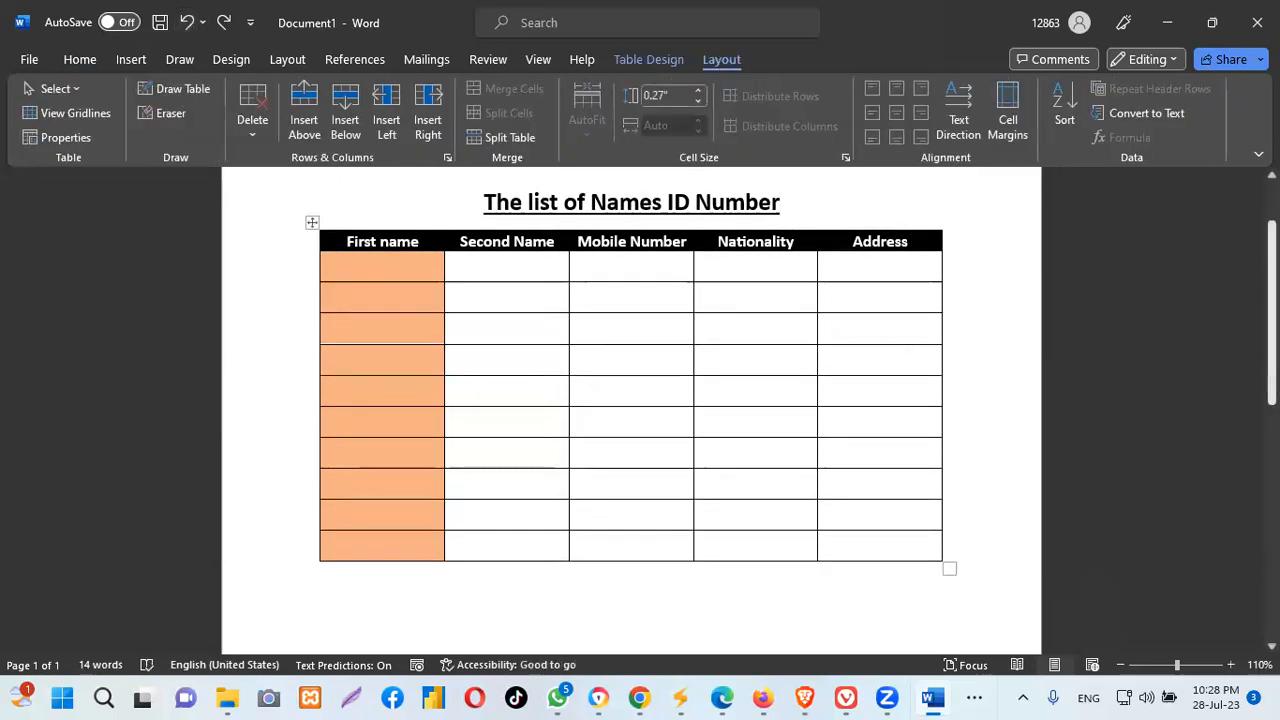
scroll(998, 288, "down", 8)
scroll(631, 410, "up", 9)
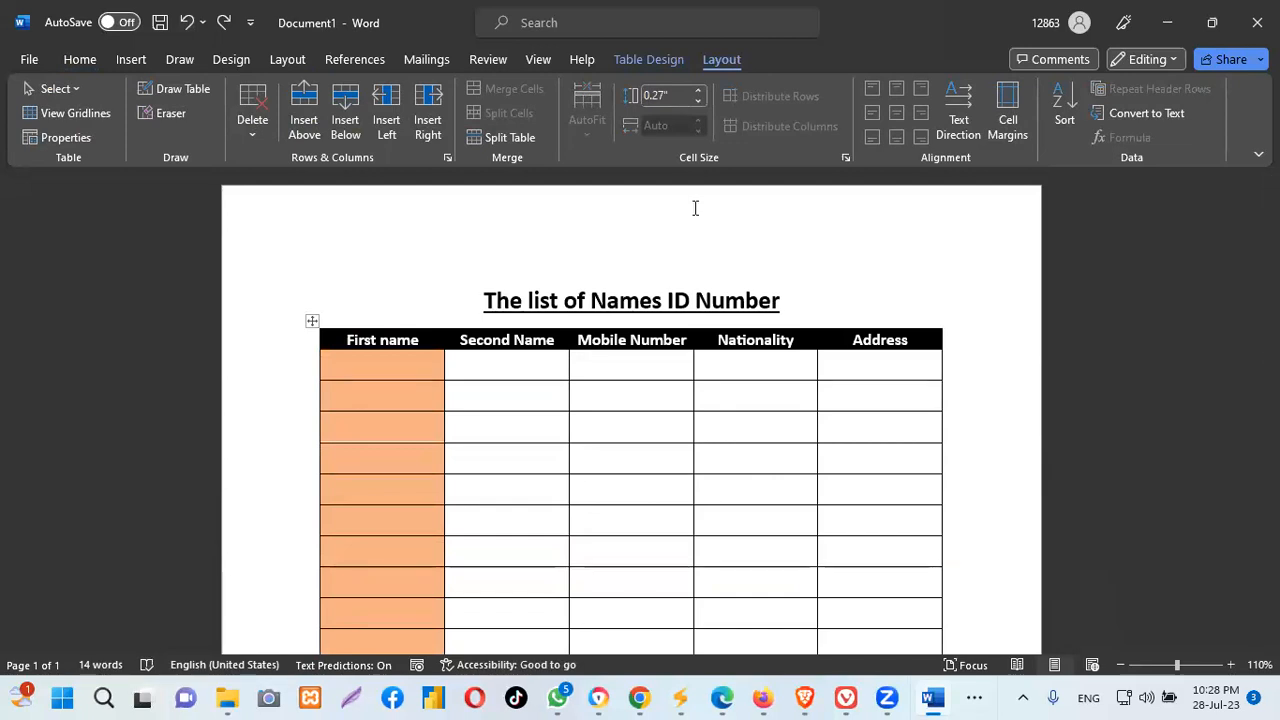
scroll(695, 208, "down", 3)
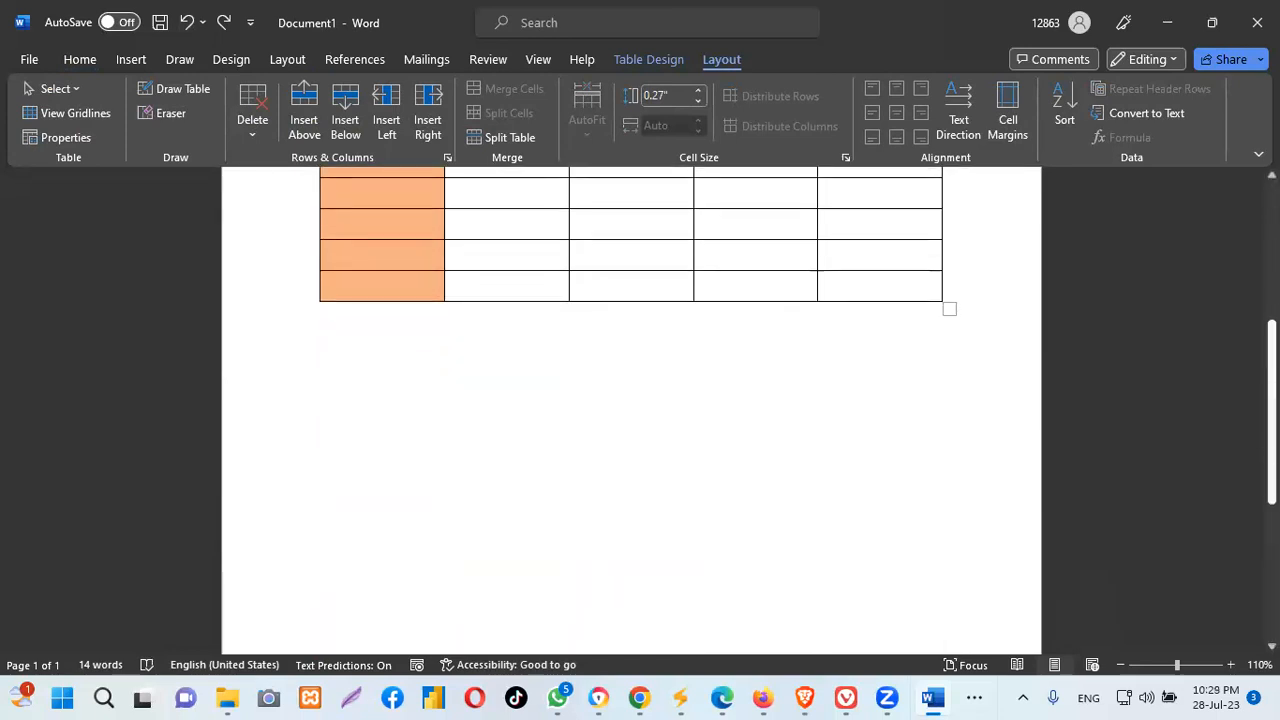
scroll(631, 400, "up", 3)
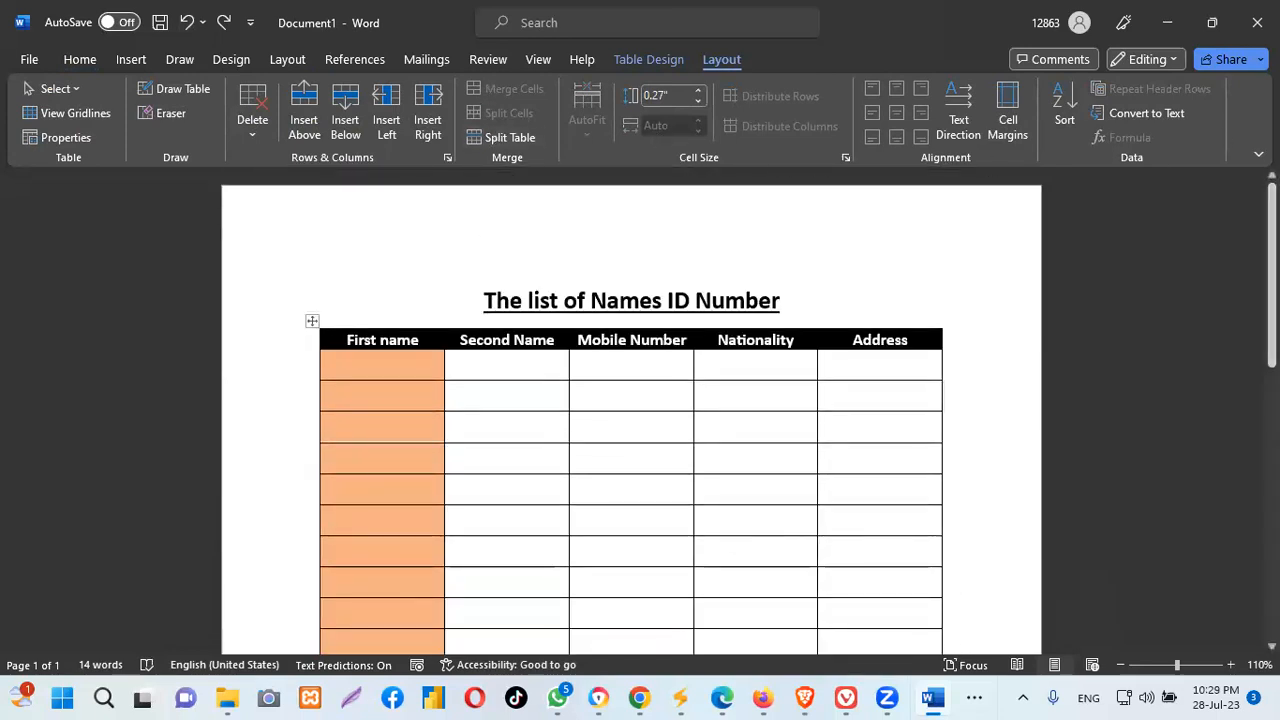
scroll(631, 400, "down", 3)
scroll(631, 400, "up", 3)
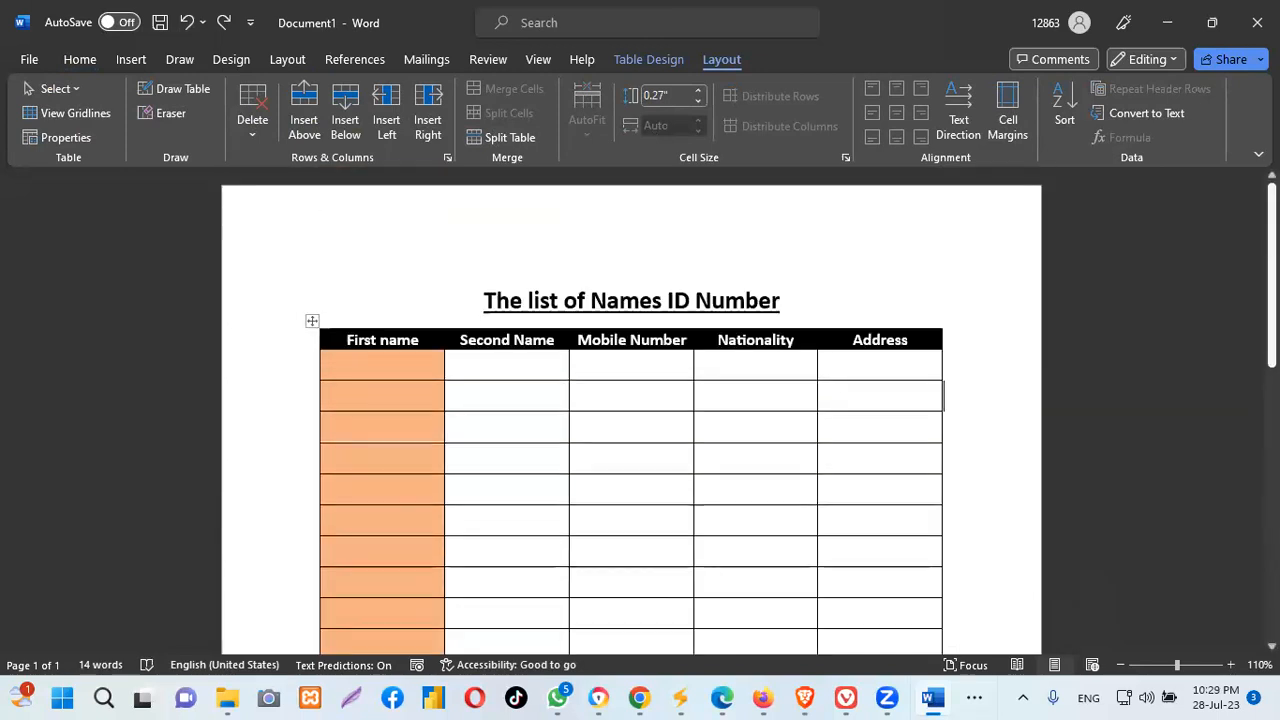